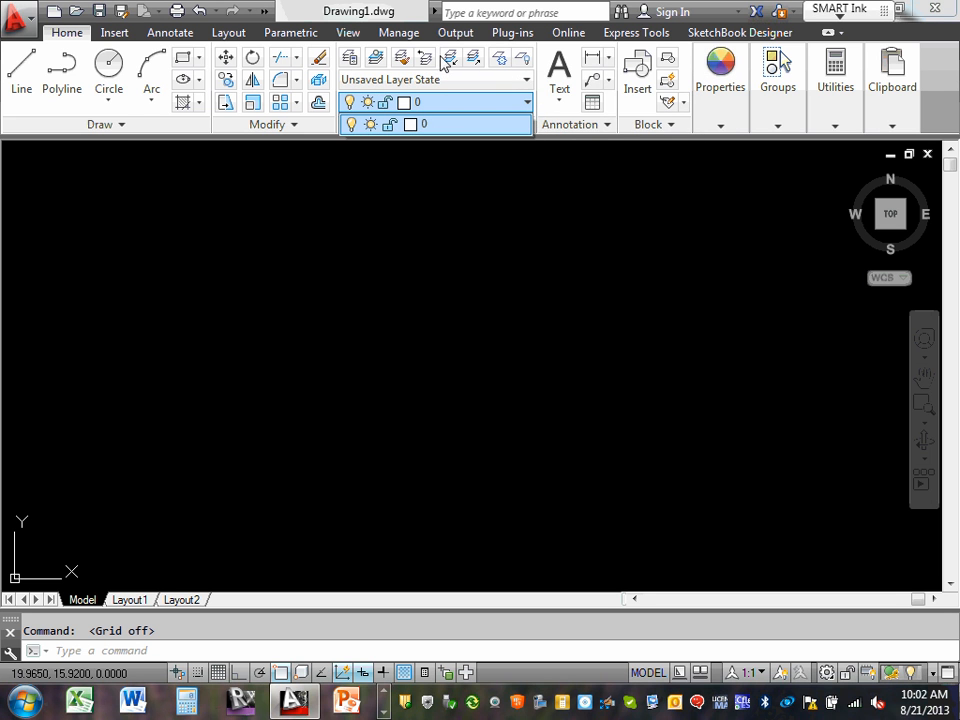
# Open the Layer Properties Manager and enlarge it over the drawing area so that the layer columns through Description fit.
pyautogui.click(350, 60)
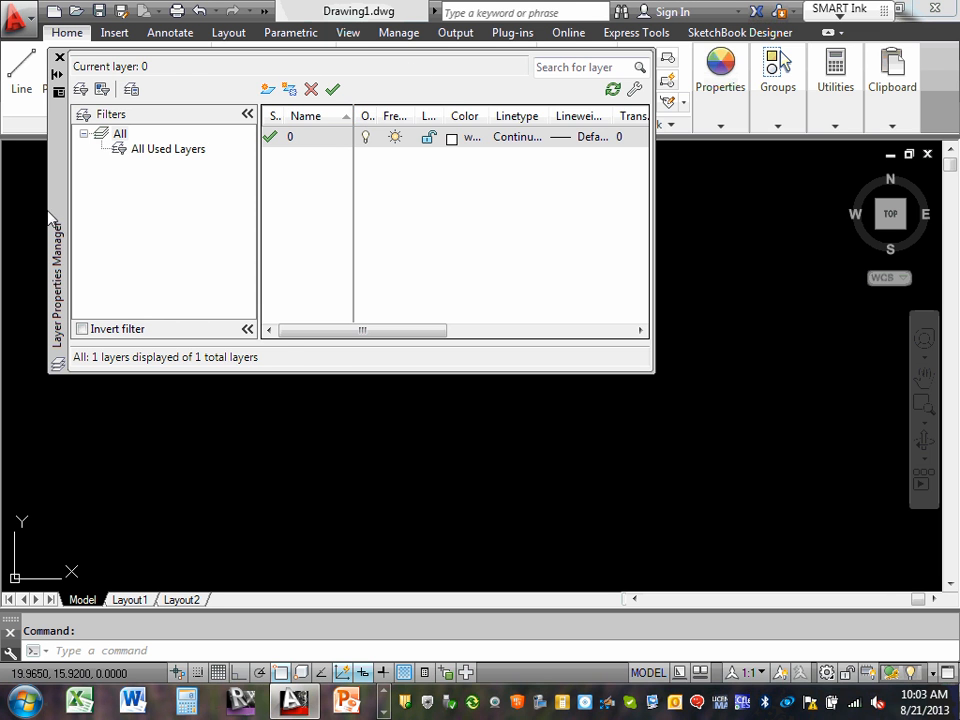
pyautogui.moveTo(57, 230); pyautogui.dragTo(180, 254)
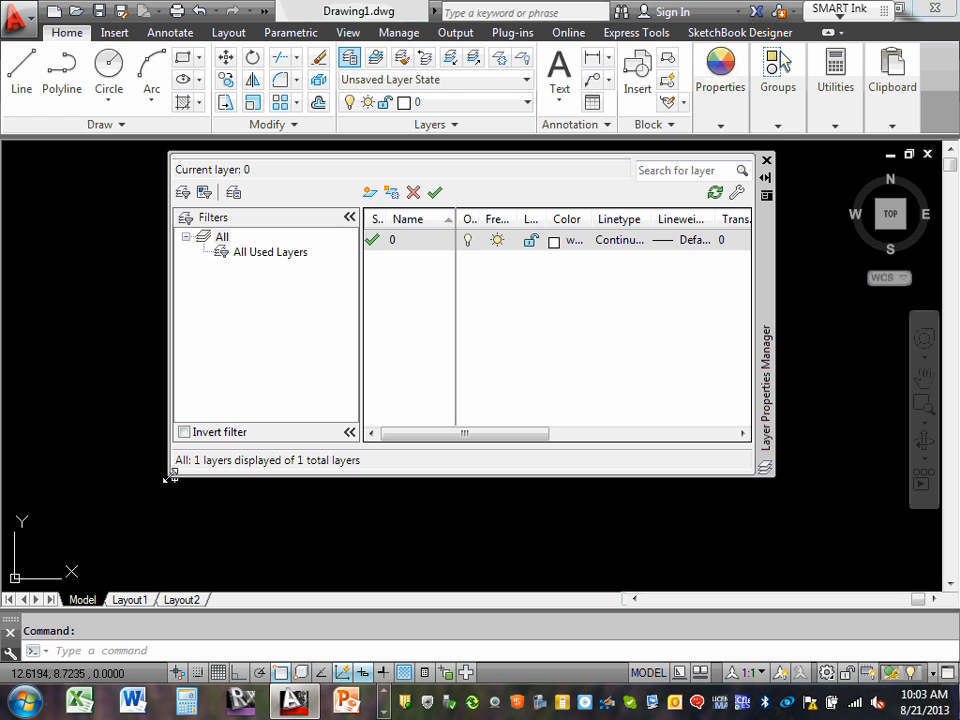
pyautogui.moveTo(170, 478); pyautogui.dragTo(53, 540)
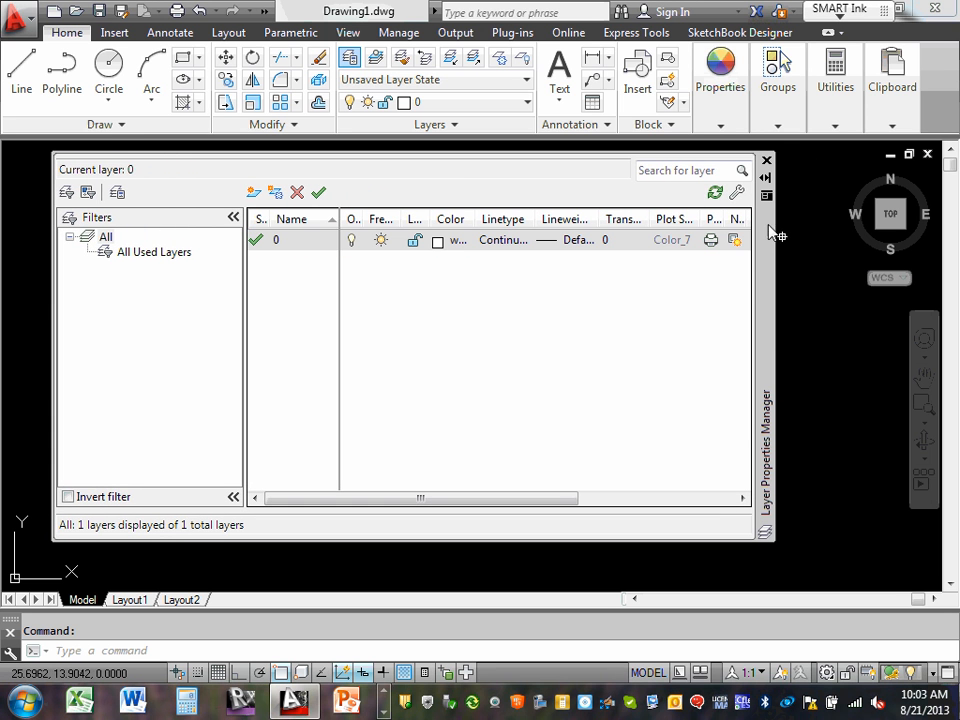
pyautogui.moveTo(778, 152); pyautogui.dragTo(893, 130)
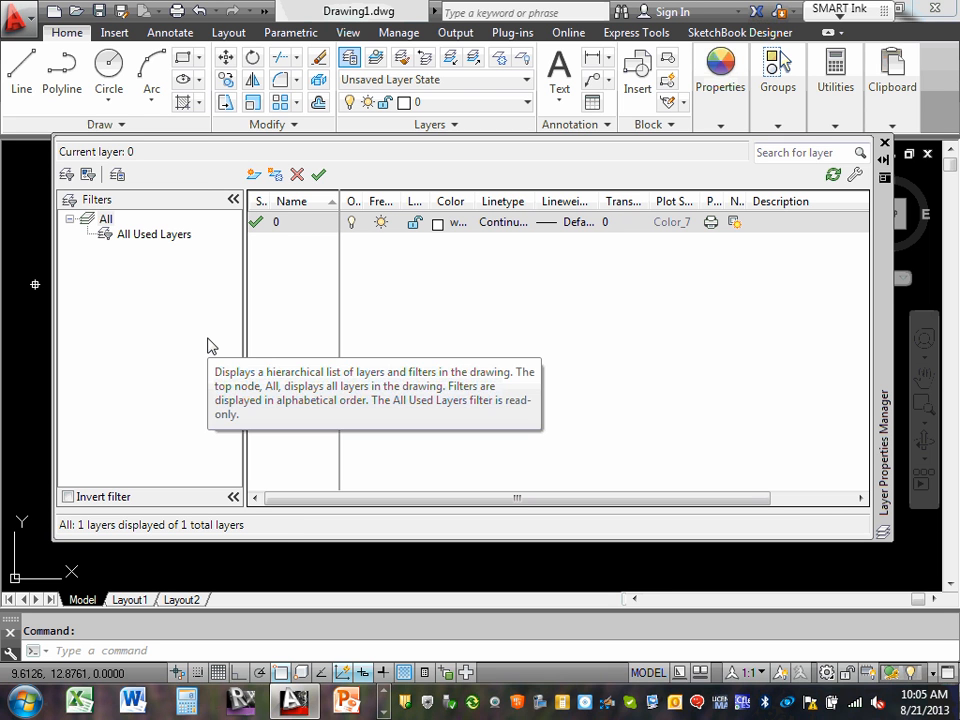
# Create a new layer named Light.
pyautogui.click(254, 176)
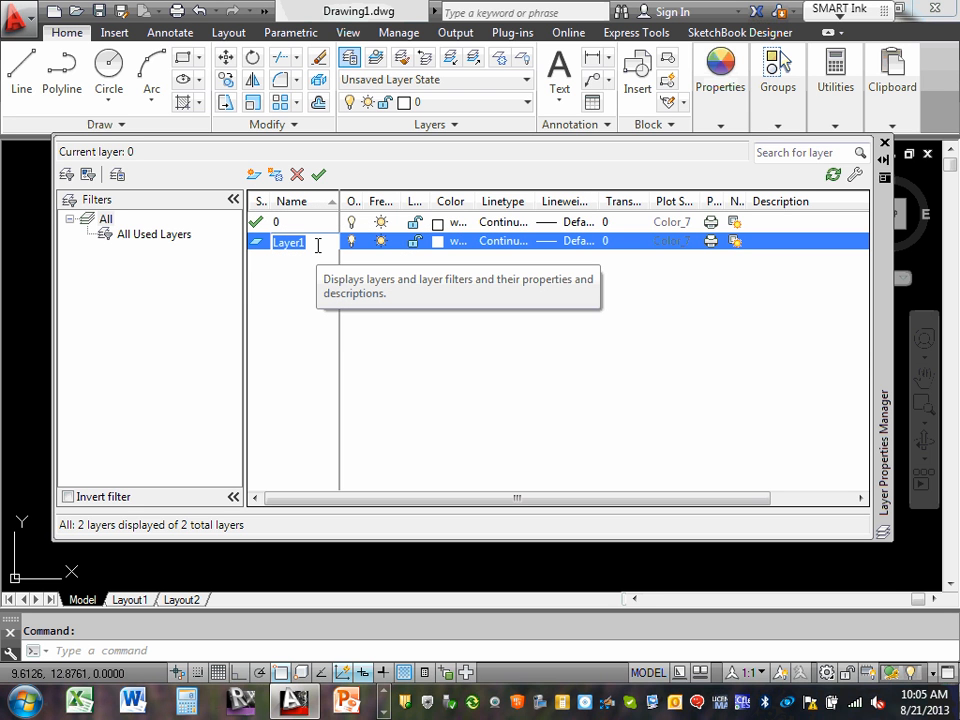
pyautogui.moveTo(318, 245); pyautogui.dragTo(265, 235)
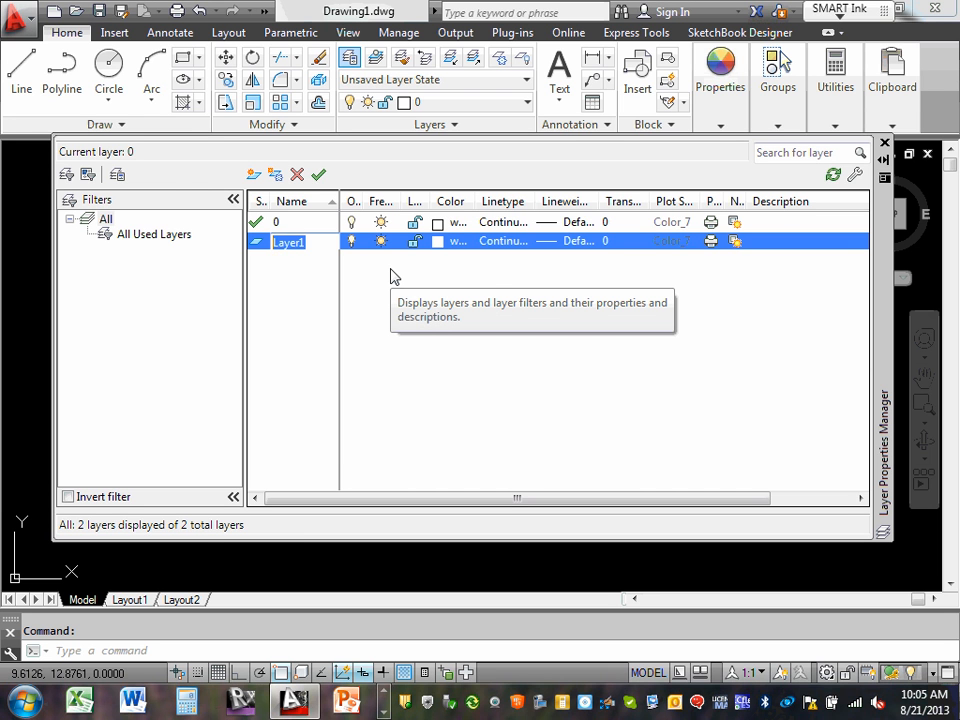
pyautogui.write('Light')
pyautogui.press('Return')
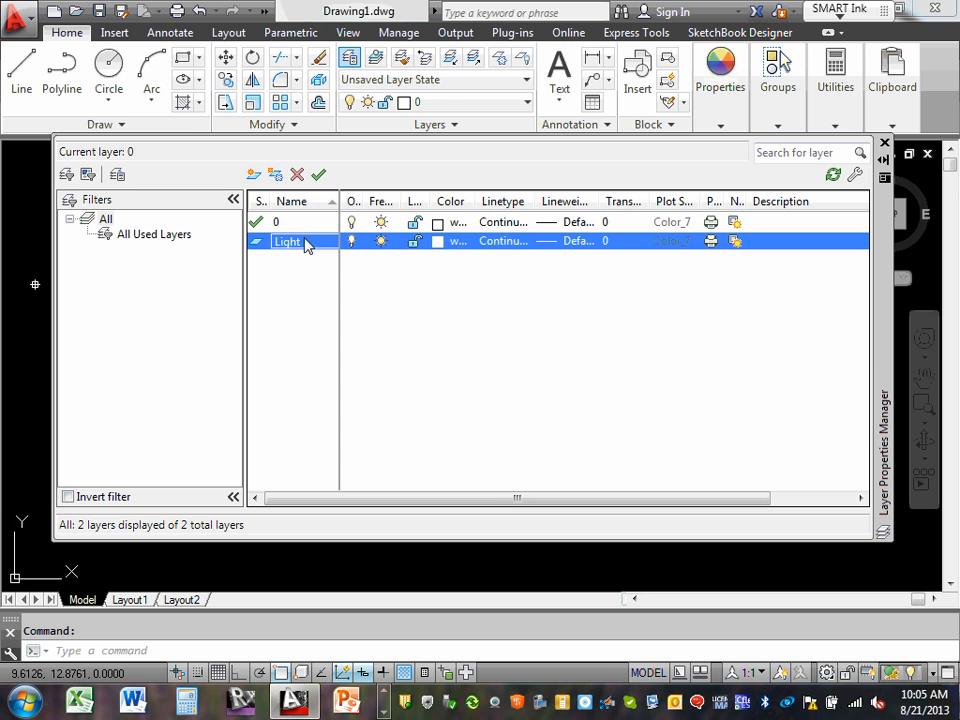
# Set the Light layer's color to red, index color 1.
pyautogui.click(459, 244)
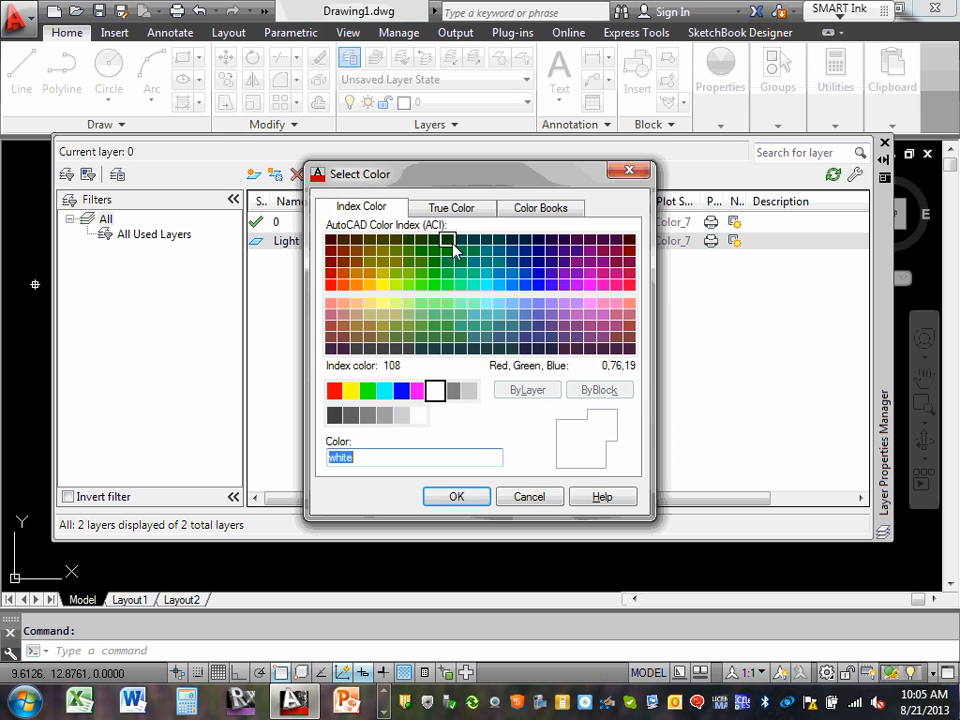
pyautogui.click(632, 169)
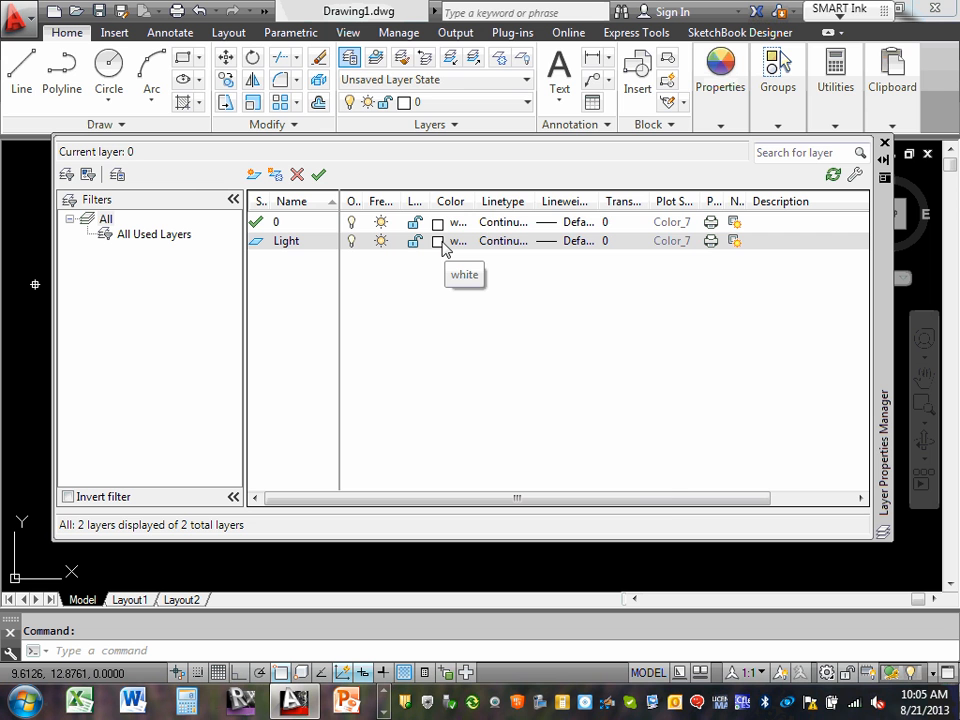
pyautogui.click(438, 242)
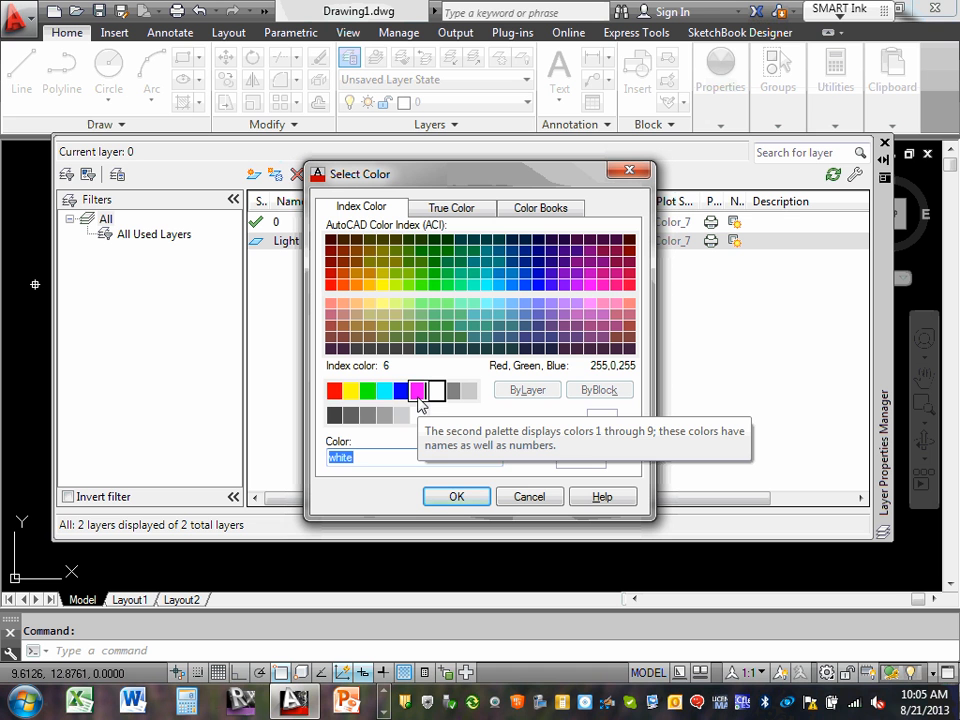
pyautogui.click(336, 391)
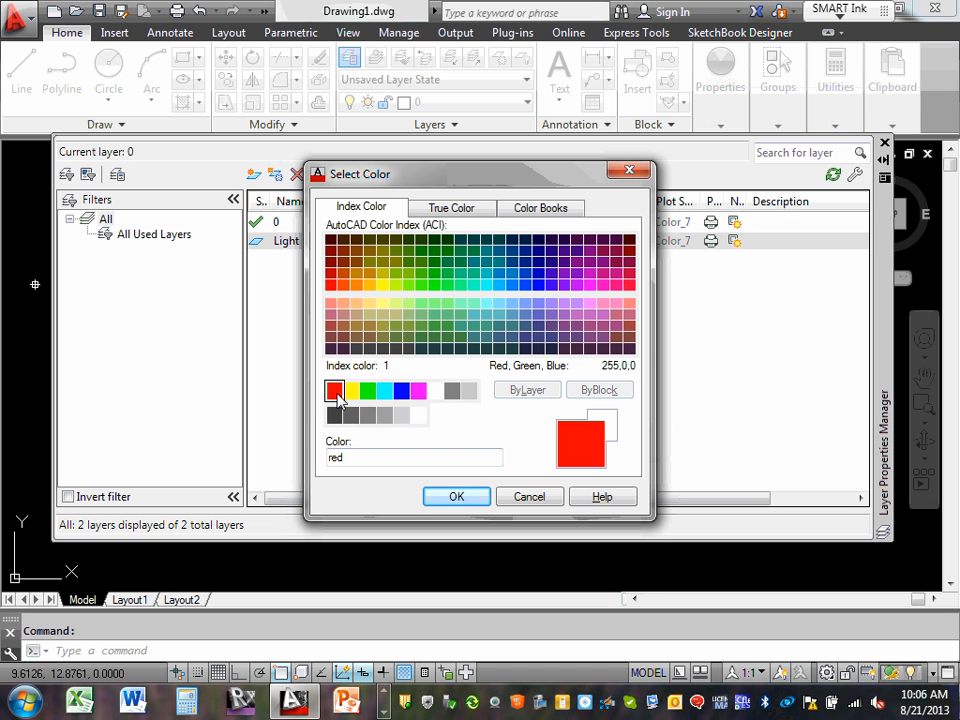
pyautogui.click(460, 498)
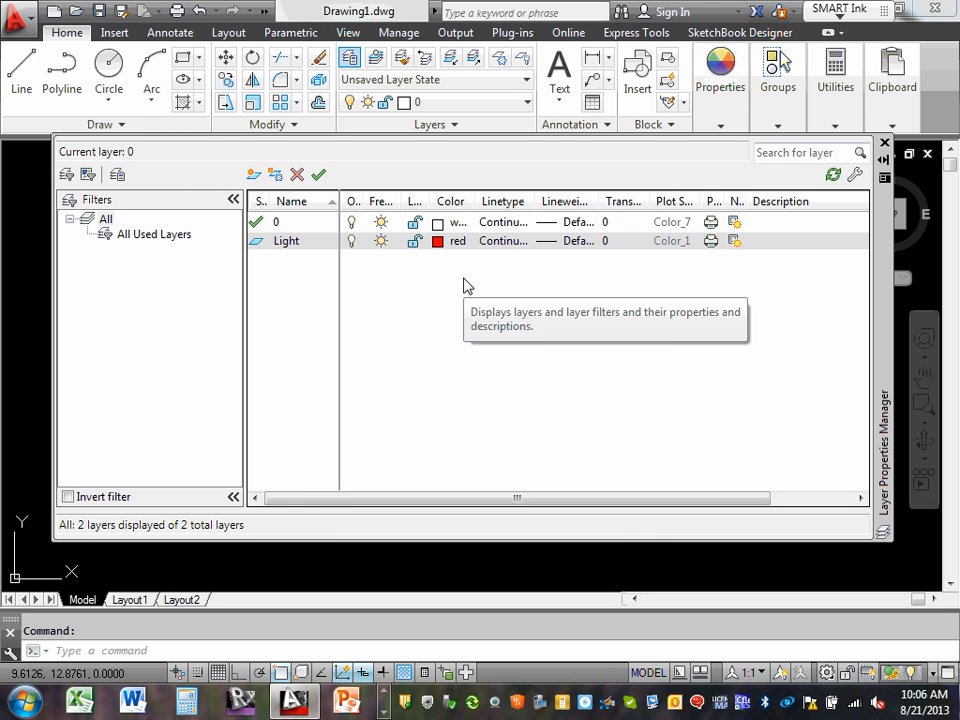
# Check the linetypes available to load from acad.lin and assign the Continuous linetype to the Light layer.
pyautogui.click(508, 243)
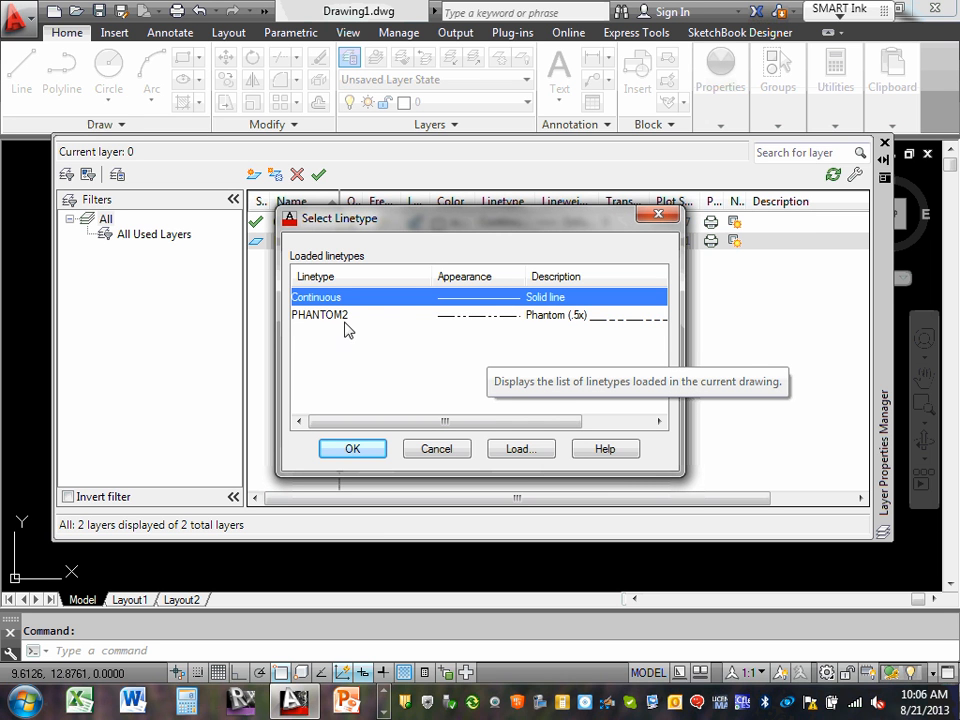
pyautogui.click(519, 451)
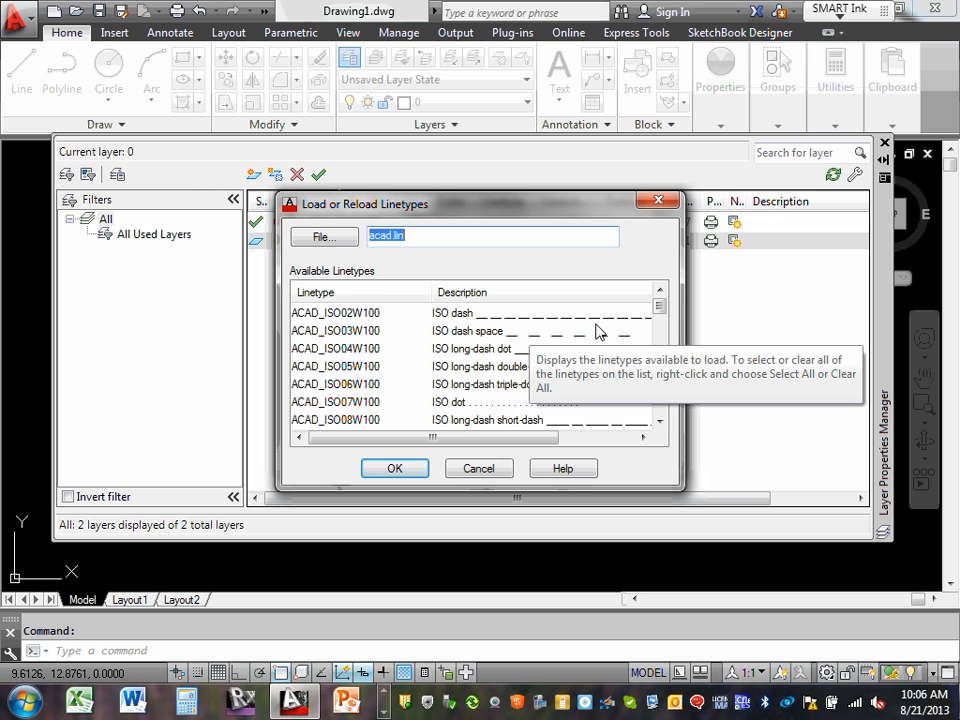
pyautogui.moveTo(662, 320)
pyautogui.mouseDown()
pyautogui.moveTo(662, 418)
pyautogui.moveTo(665, 316)
pyautogui.mouseUp()
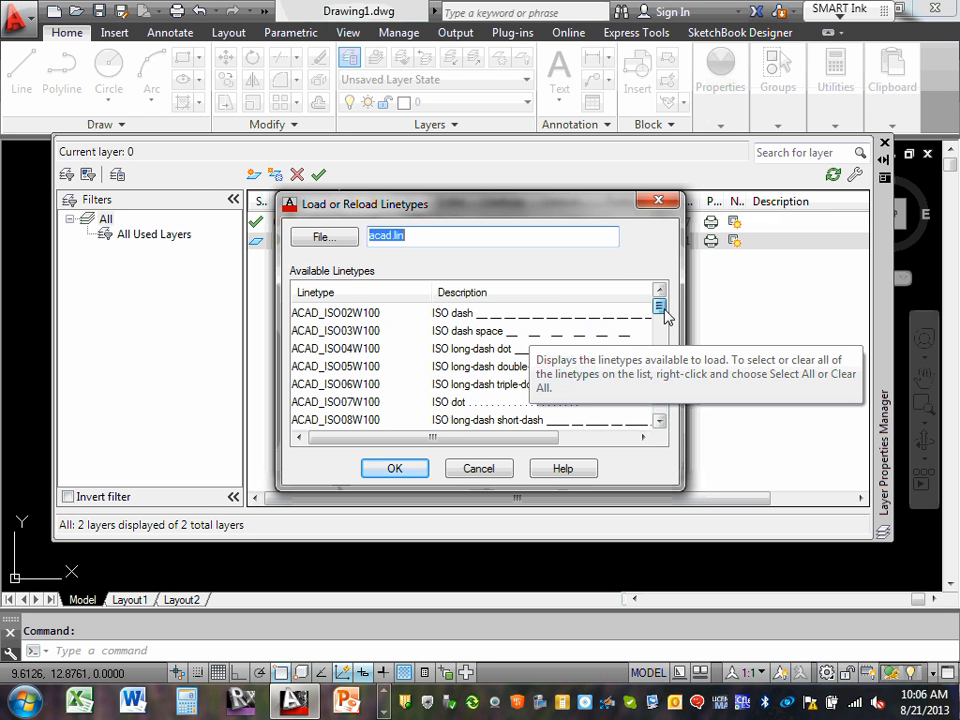
pyautogui.click(479, 472)
pyautogui.click(480, 316)
pyautogui.click(482, 299)
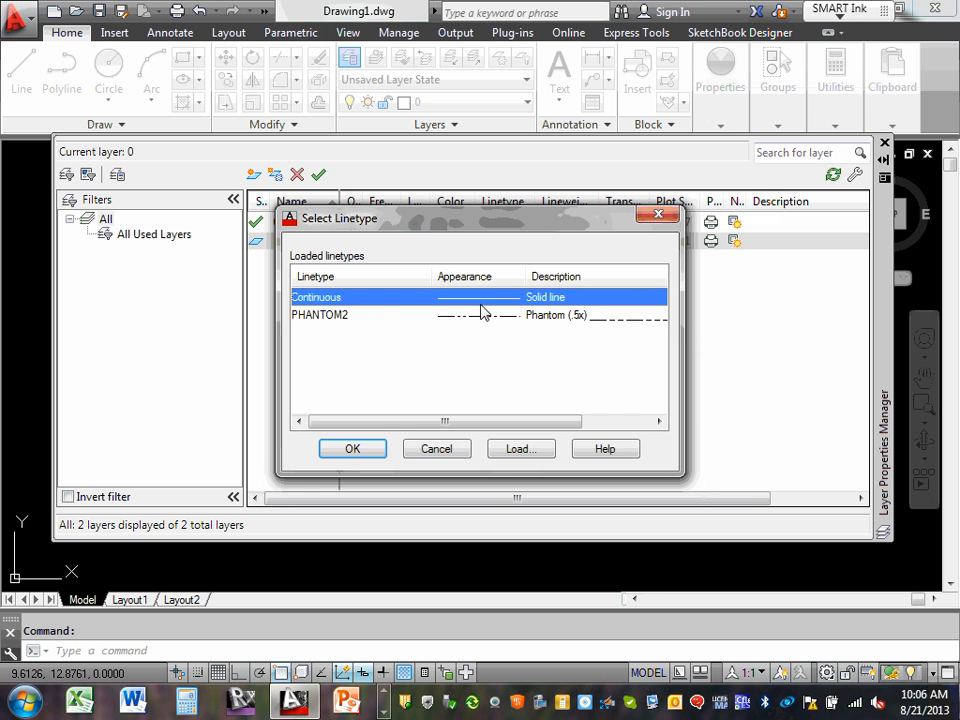
pyautogui.click(510, 450)
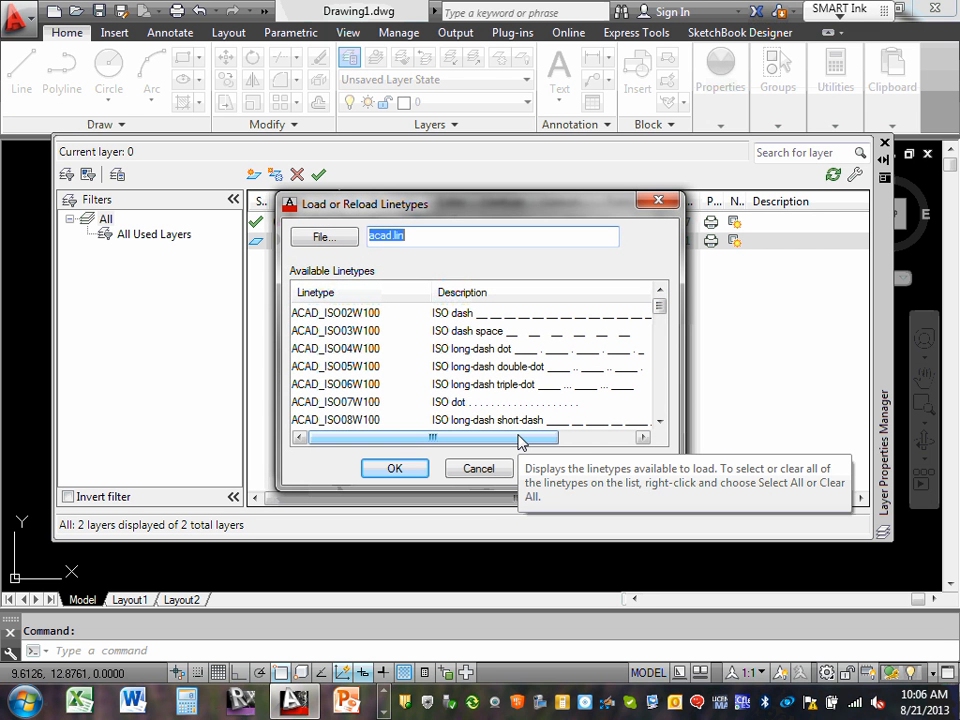
pyautogui.click(481, 470)
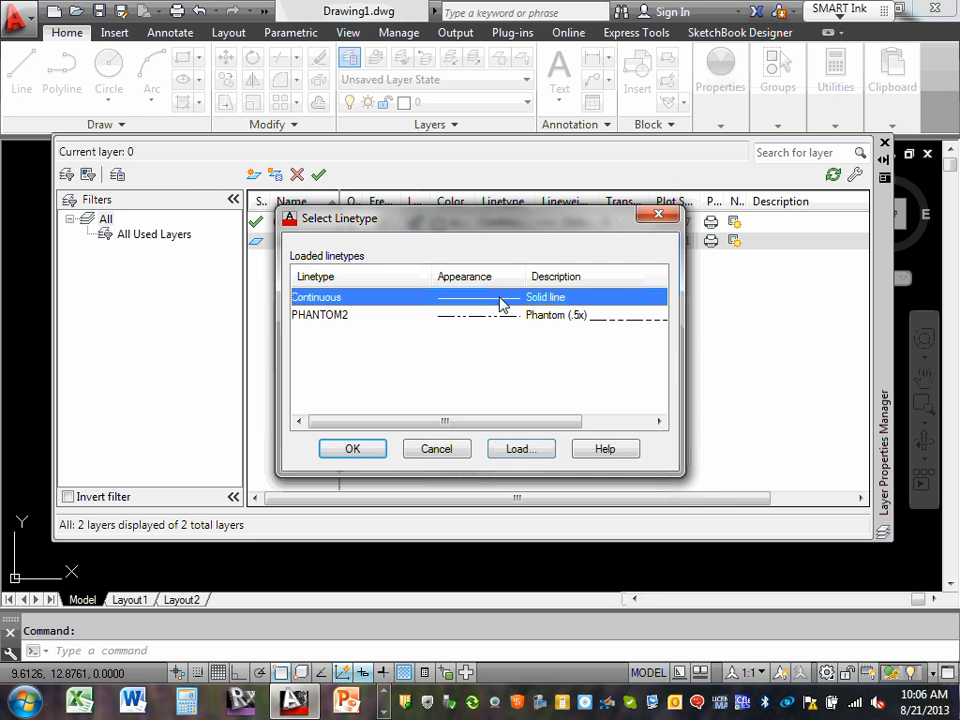
pyautogui.click(373, 452)
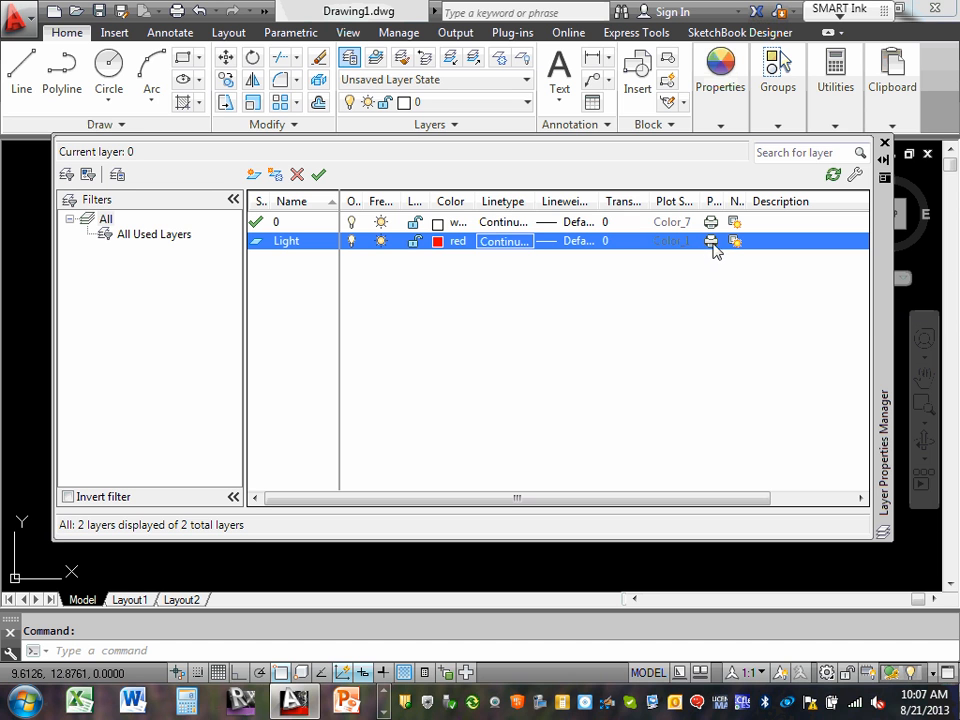
# Widen the New VP Freeze and Freeze columns of the layer list so their headings are readable.
pyautogui.click(711, 241)
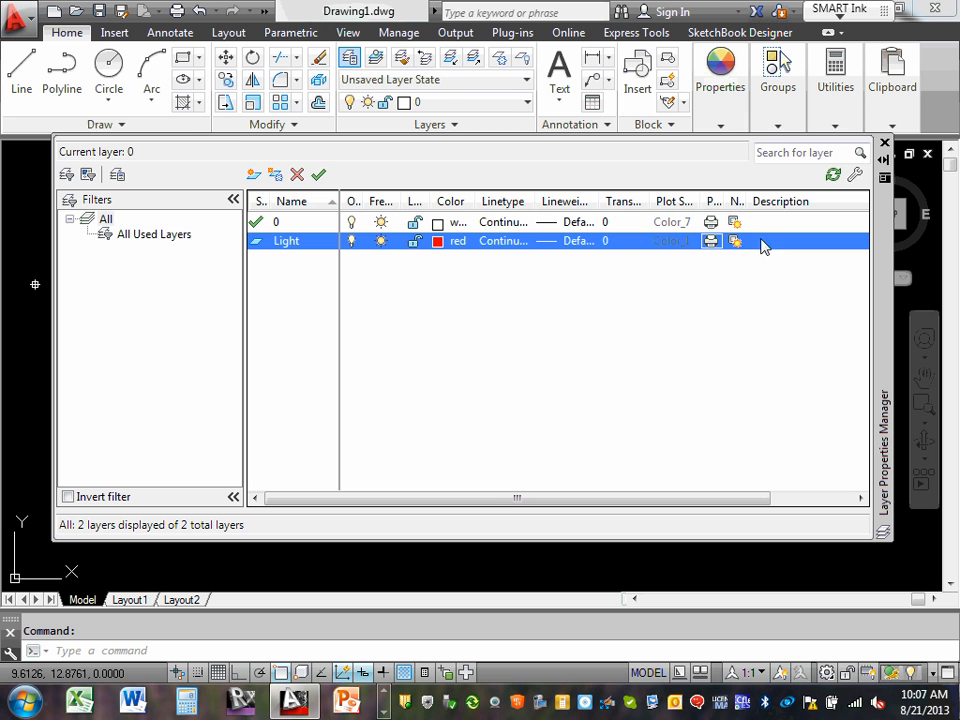
pyautogui.moveTo(749, 202); pyautogui.dragTo(787, 202)
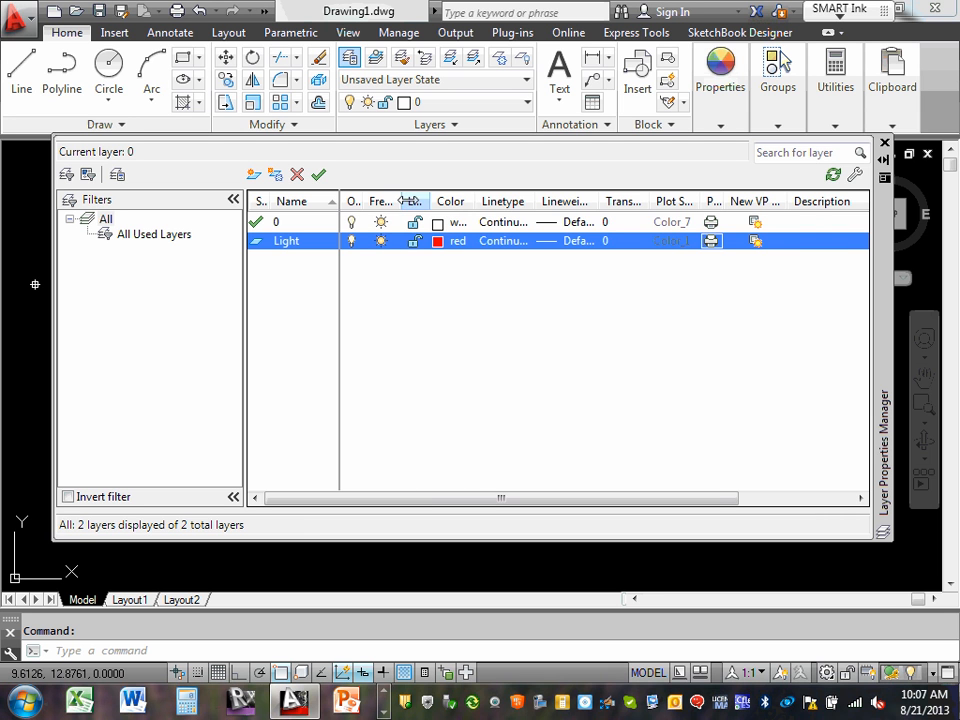
pyautogui.moveTo(408, 201); pyautogui.dragTo(471, 200)
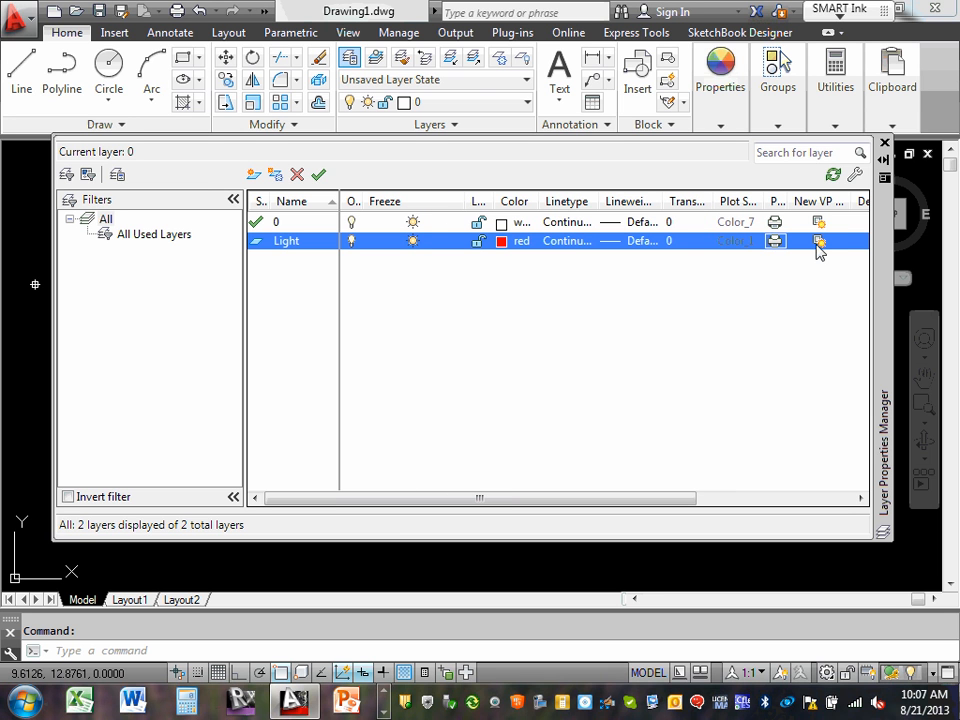
pyautogui.moveTo(462, 201); pyautogui.dragTo(445, 201)
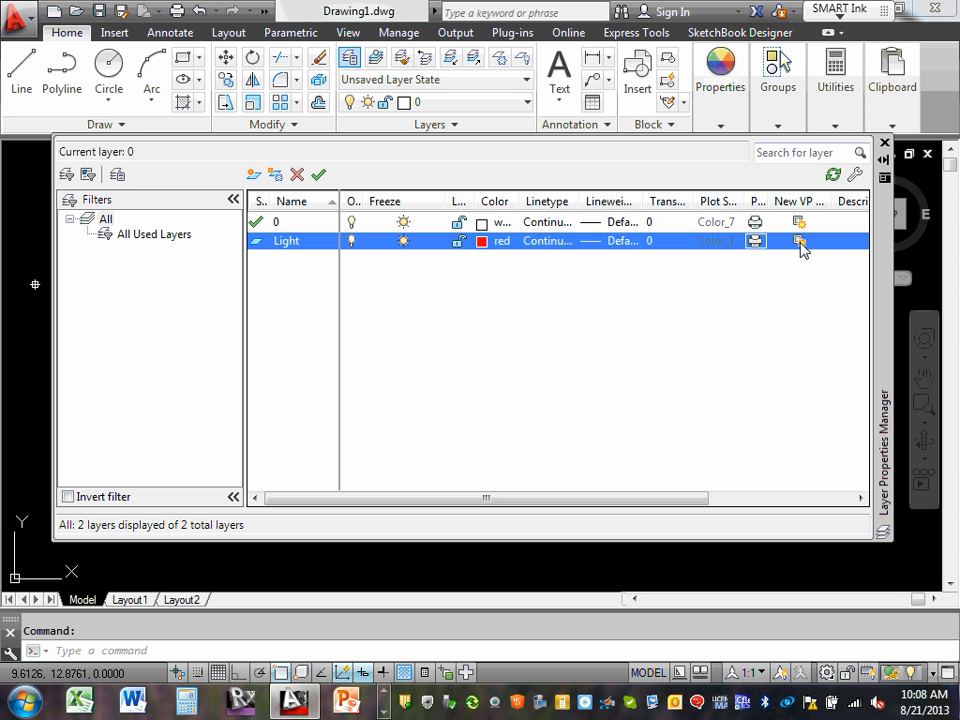
# Freeze the Light layer and thaw it again.
pyautogui.click(352, 242)
pyautogui.click(404, 243)
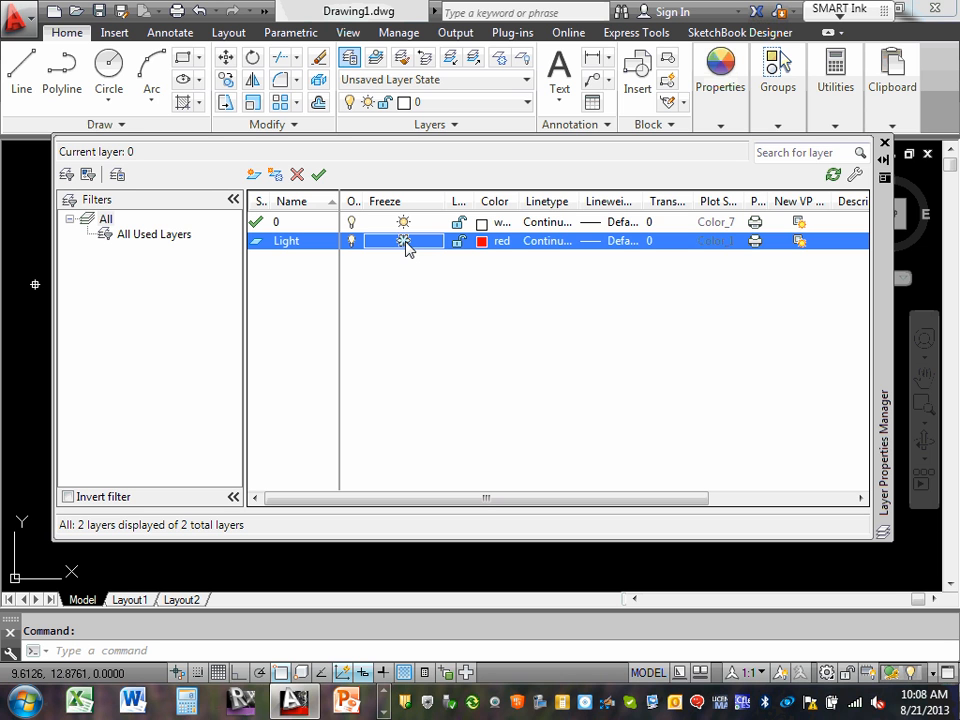
pyautogui.click(404, 242)
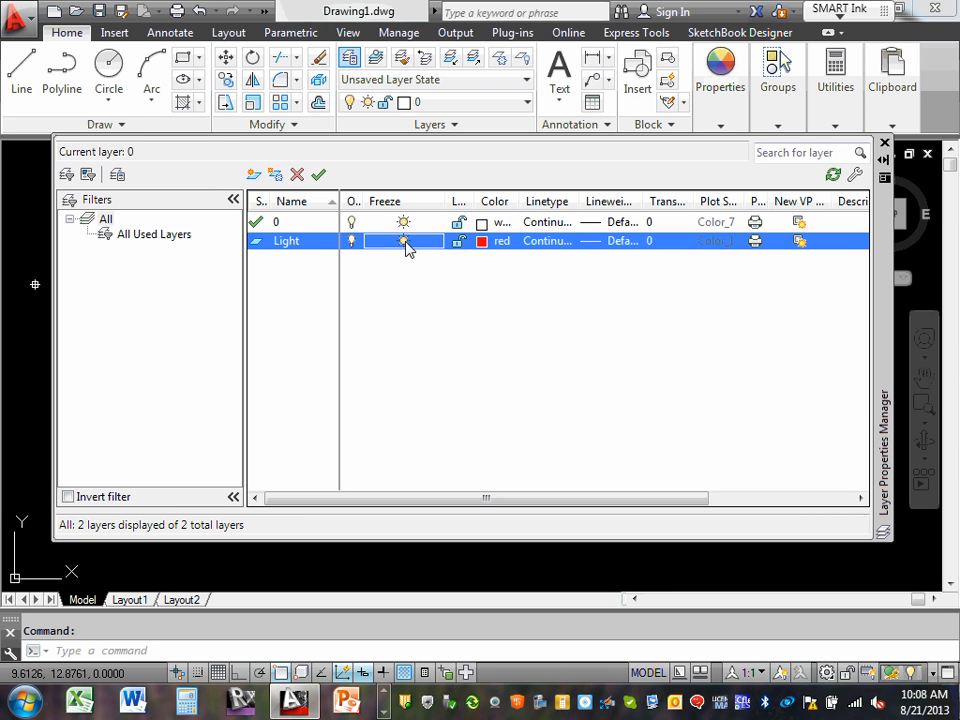
# Create a new layer named Power that is frozen in all viewports, and set its color to yellow.
pyautogui.click(277, 176)
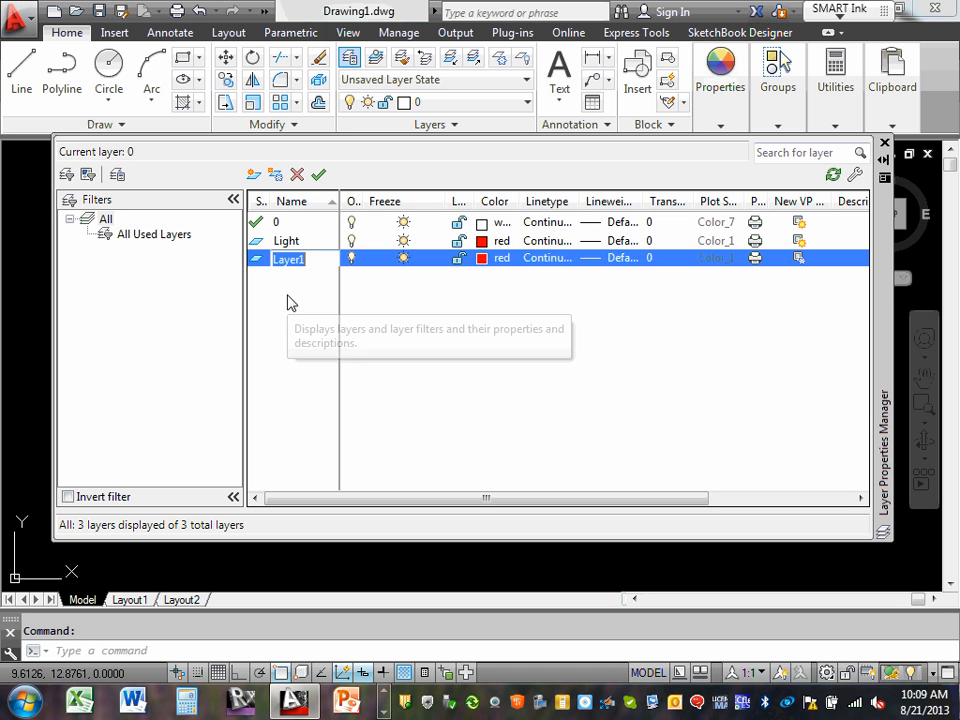
pyautogui.write('Power')
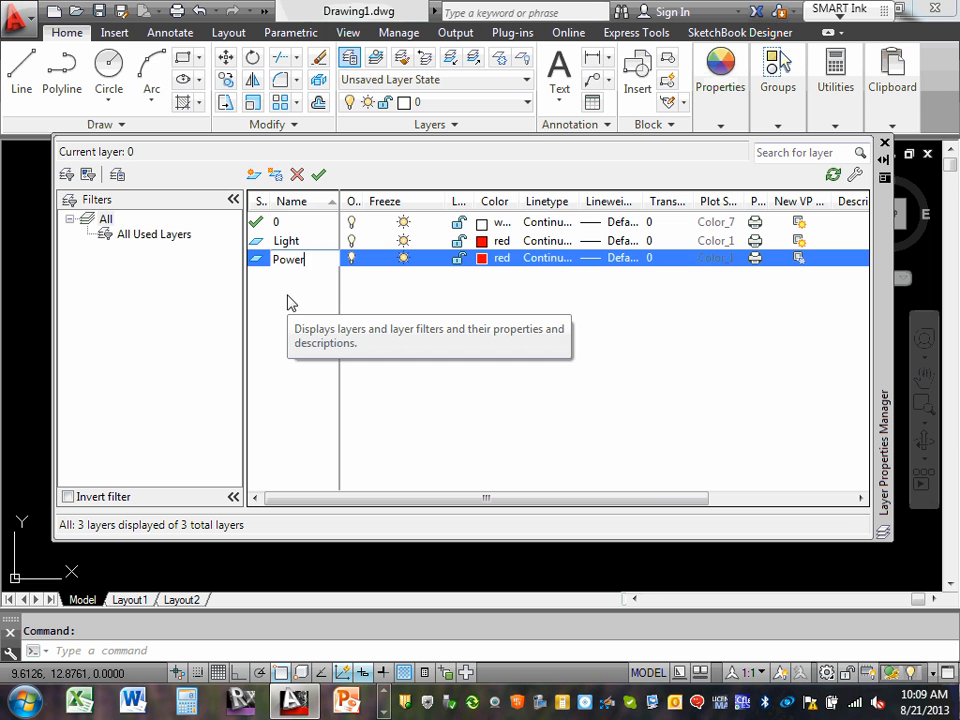
pyautogui.press('Return')
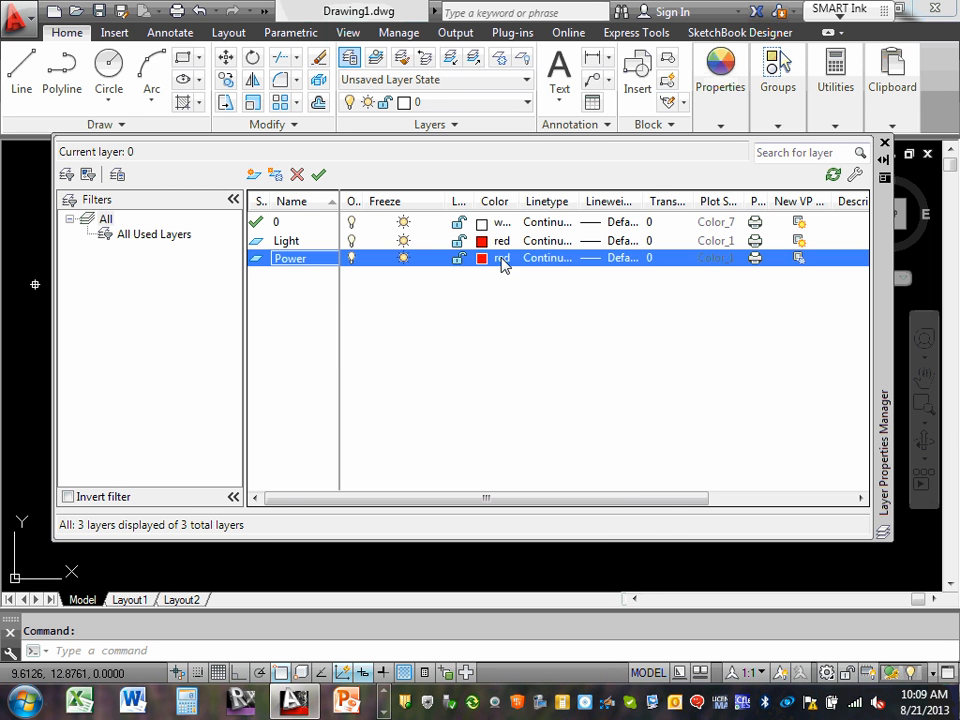
pyautogui.click(501, 258)
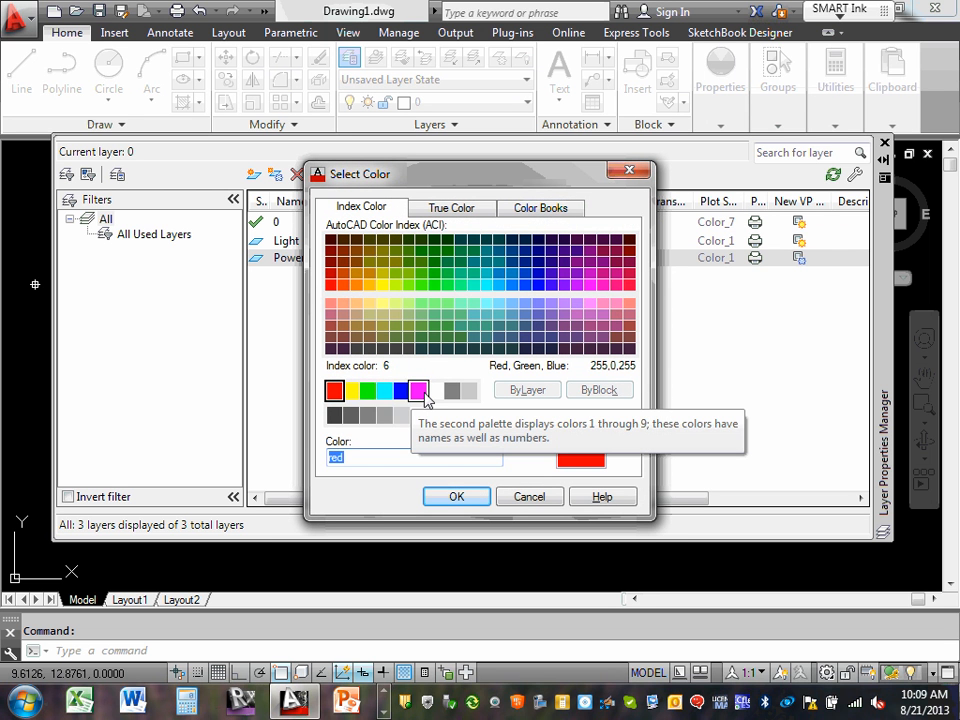
pyautogui.click(352, 391)
pyautogui.click(482, 500)
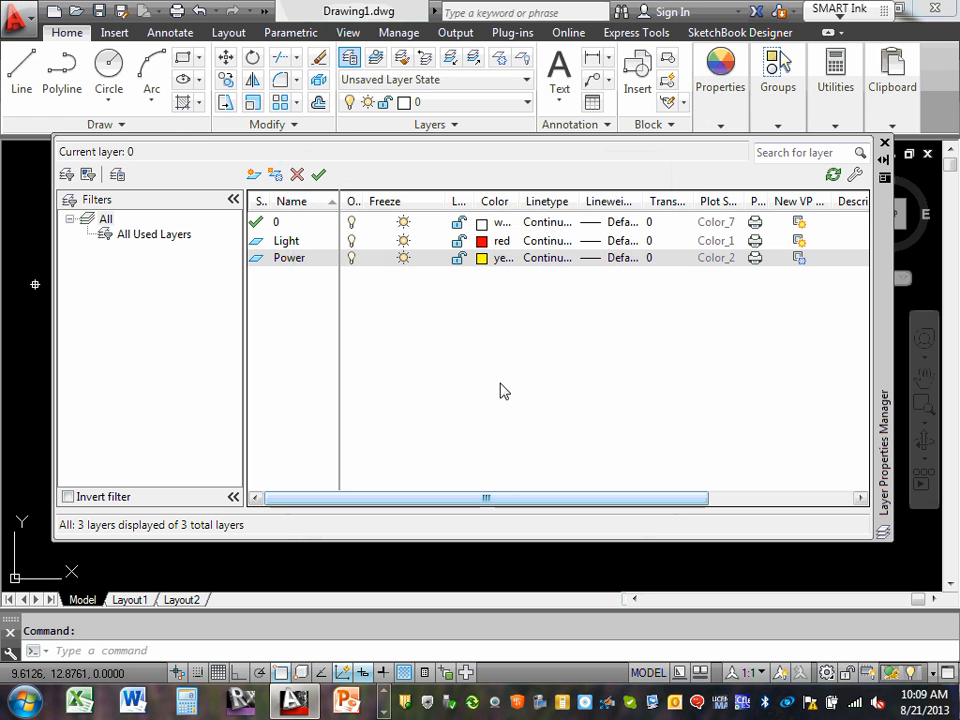
# Assign the PHANTOM2 linetype to the Power layer and turn off its freezing in new viewports.
pyautogui.click(551, 259)
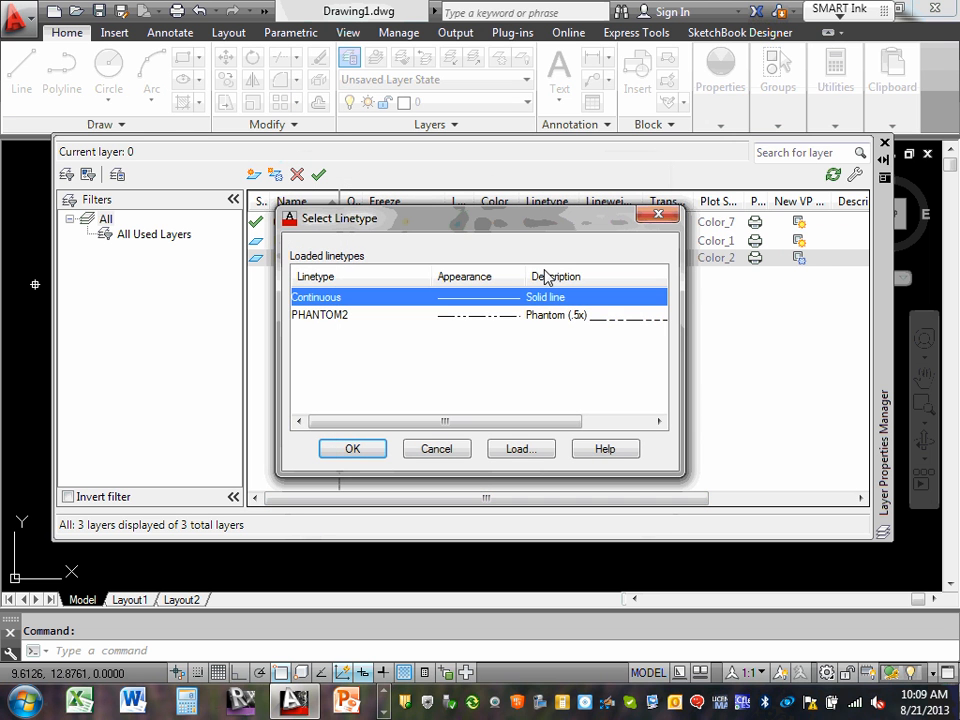
pyautogui.click(482, 316)
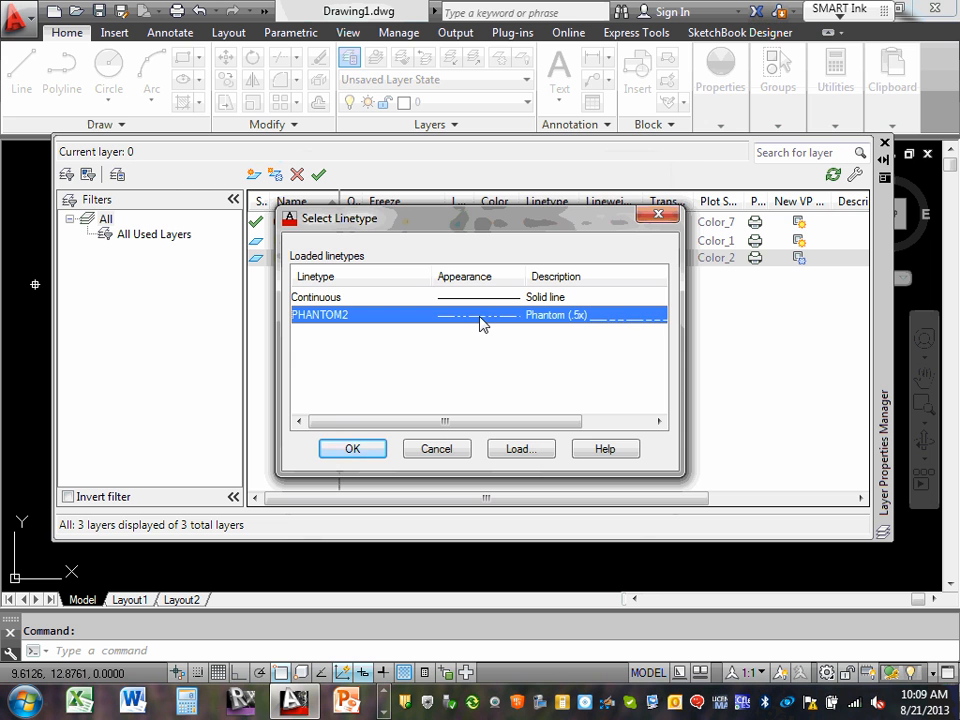
pyautogui.click(345, 451)
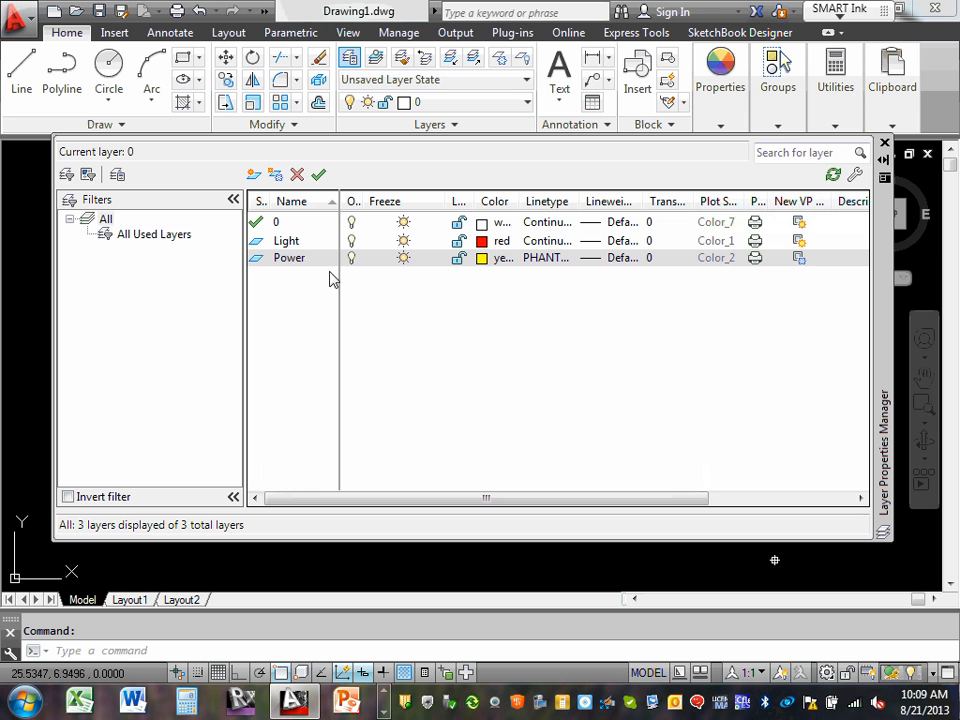
pyautogui.click(805, 264)
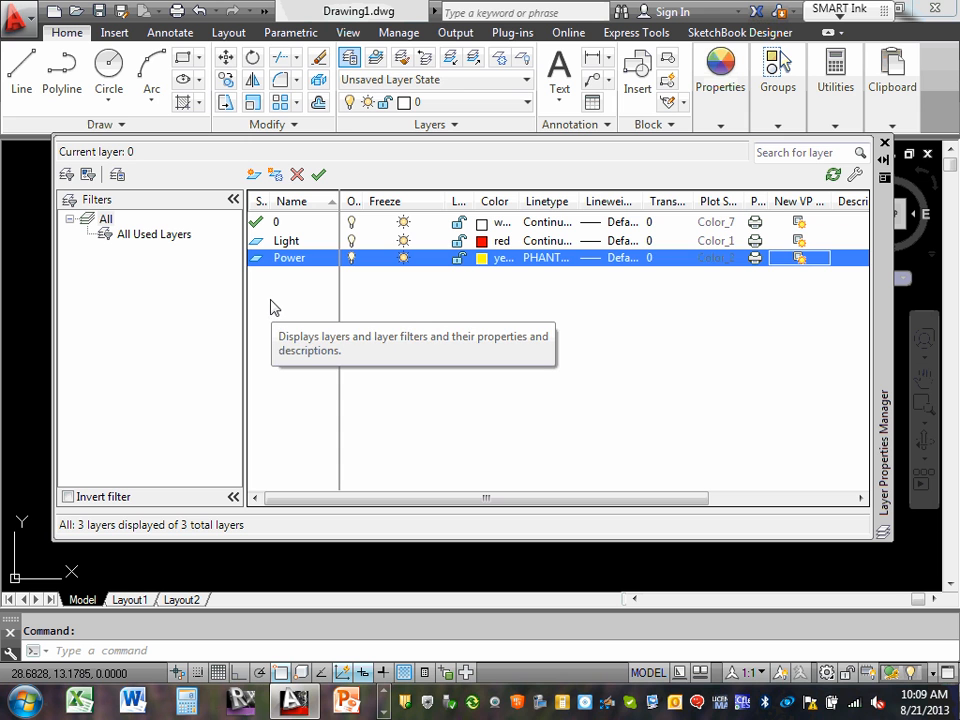
# Create a new layer named LV System that is frozen in all viewports, and set its color to blue.
pyautogui.click(276, 174)
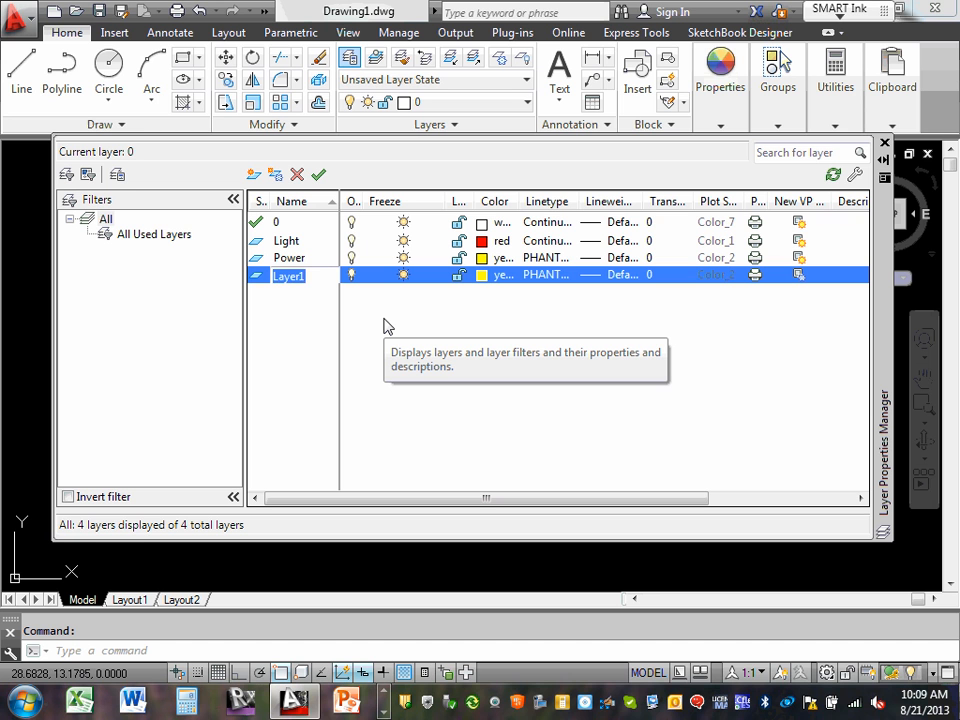
pyautogui.write('L')
pyautogui.click(498, 279)
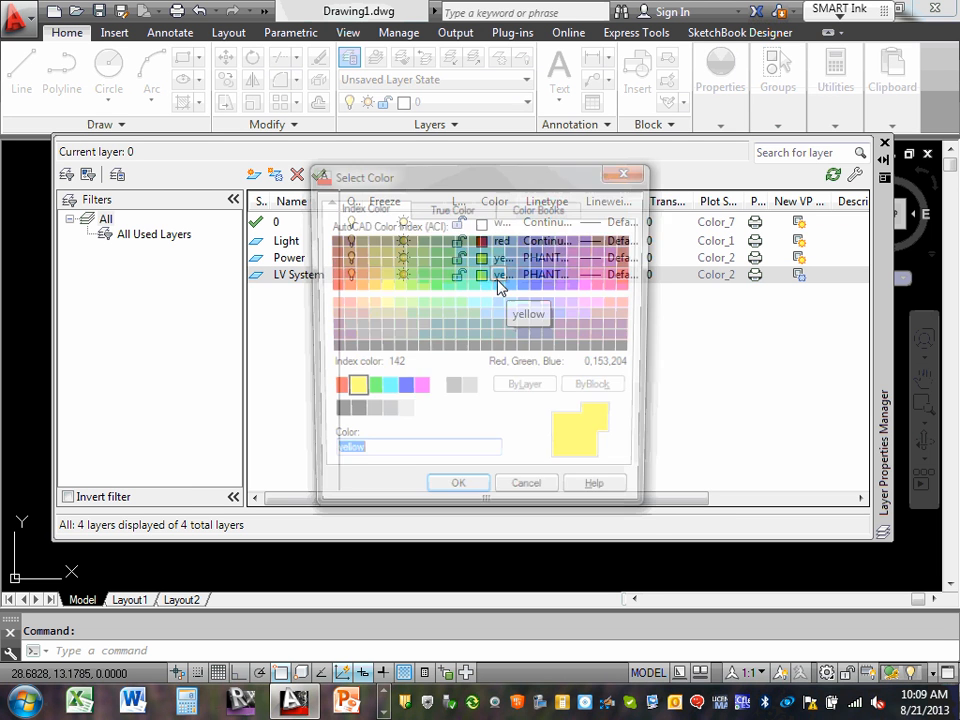
pyautogui.click(402, 392)
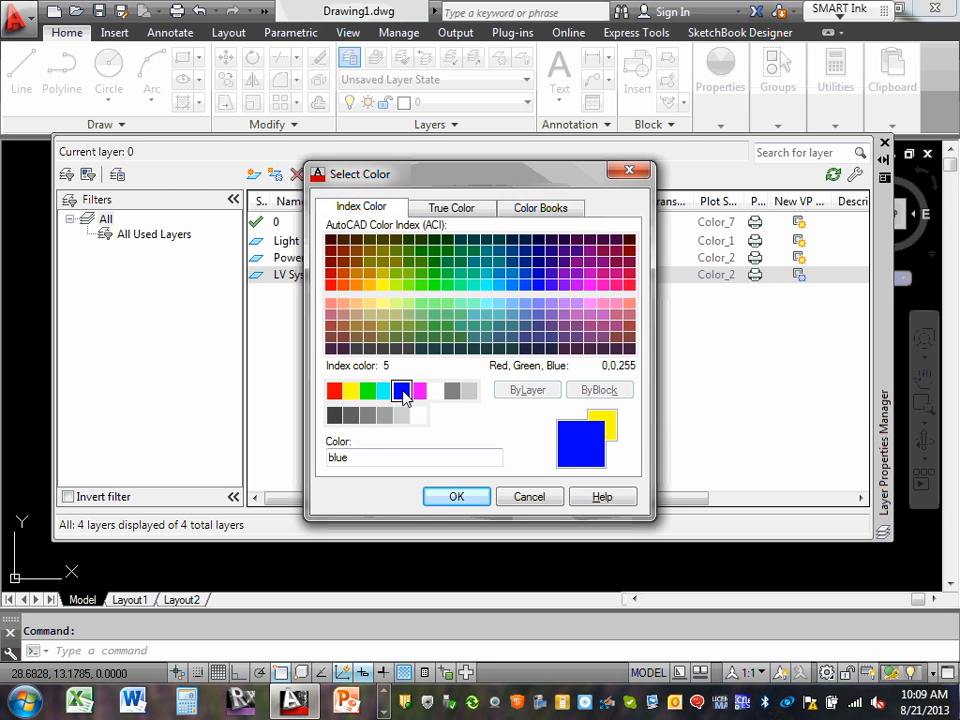
pyautogui.click(455, 499)
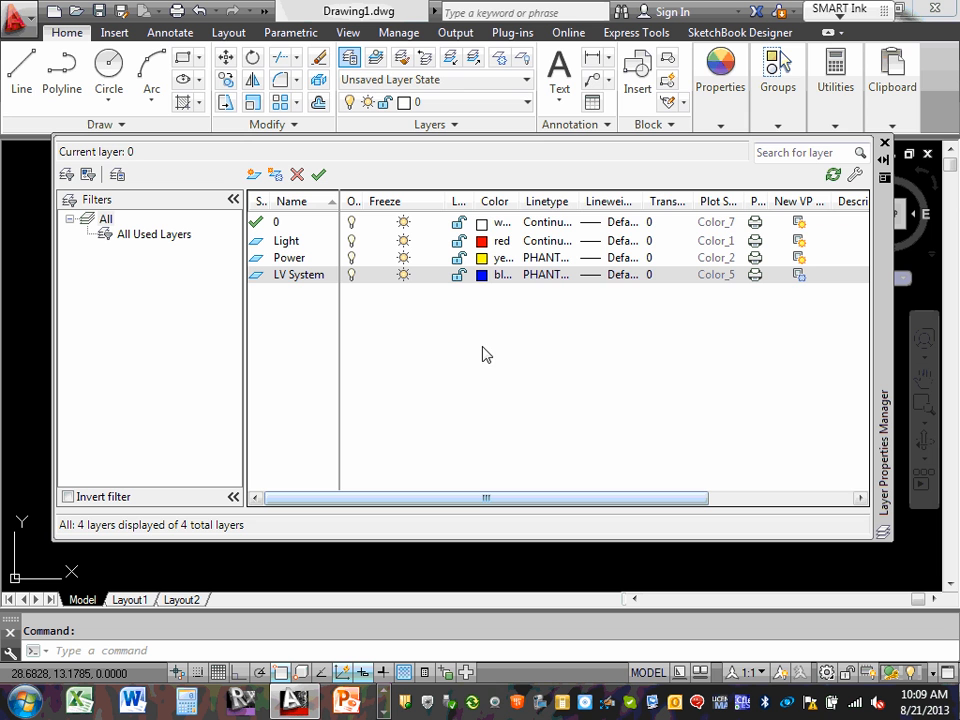
# Load the ACAD_ISO05W100 linetype while choosing PHANTOM2 for the LV System layer, and turn off that layer's freezing in new viewports.
pyautogui.click(562, 277)
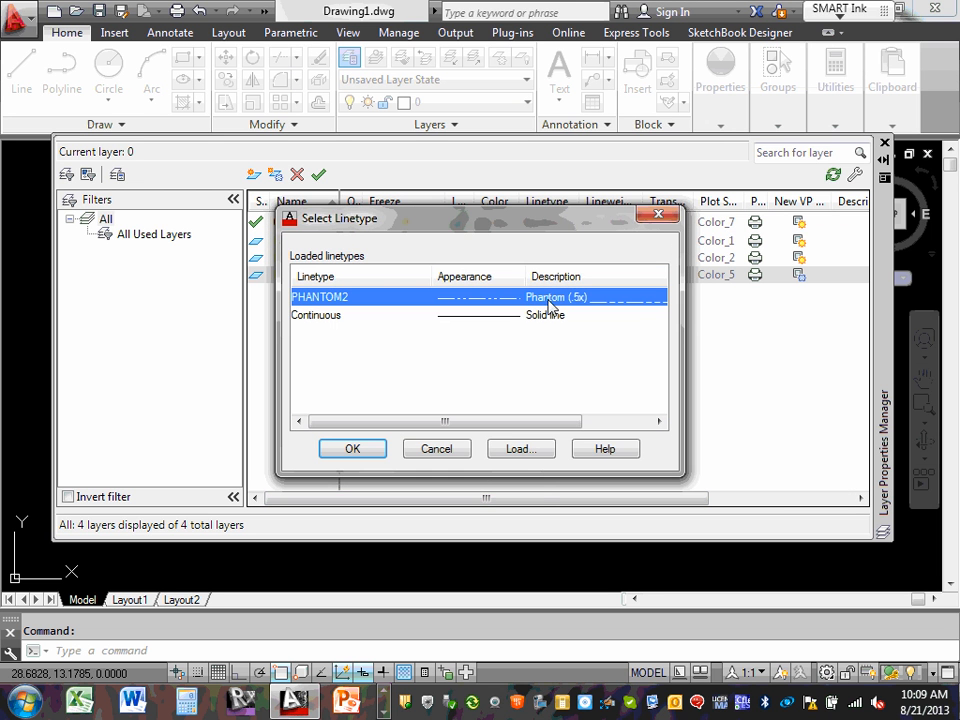
pyautogui.click(519, 449)
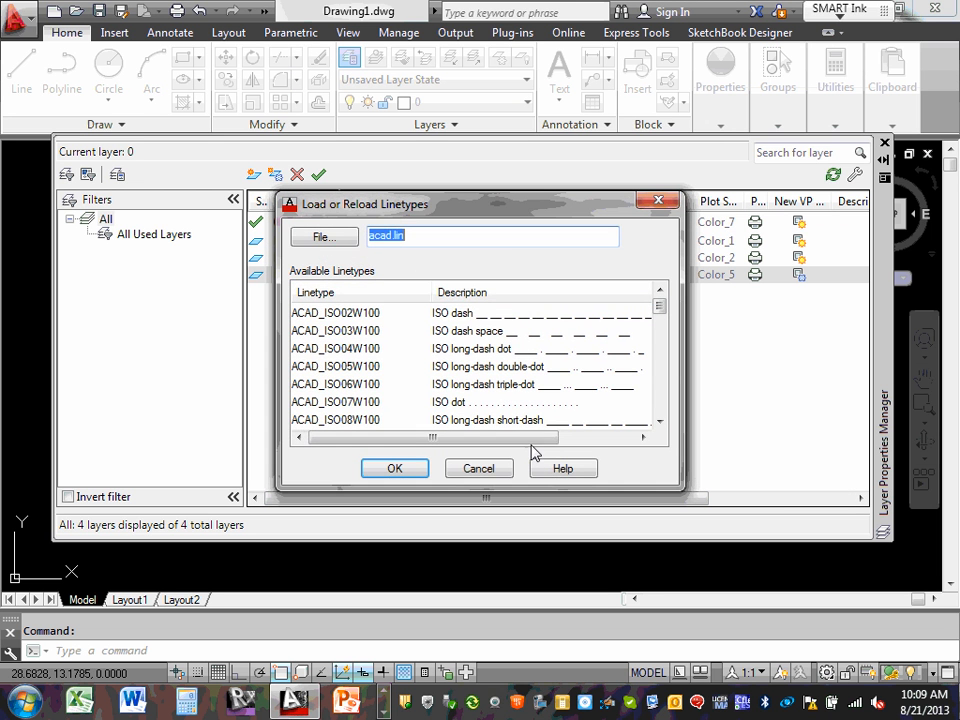
pyautogui.click(437, 349)
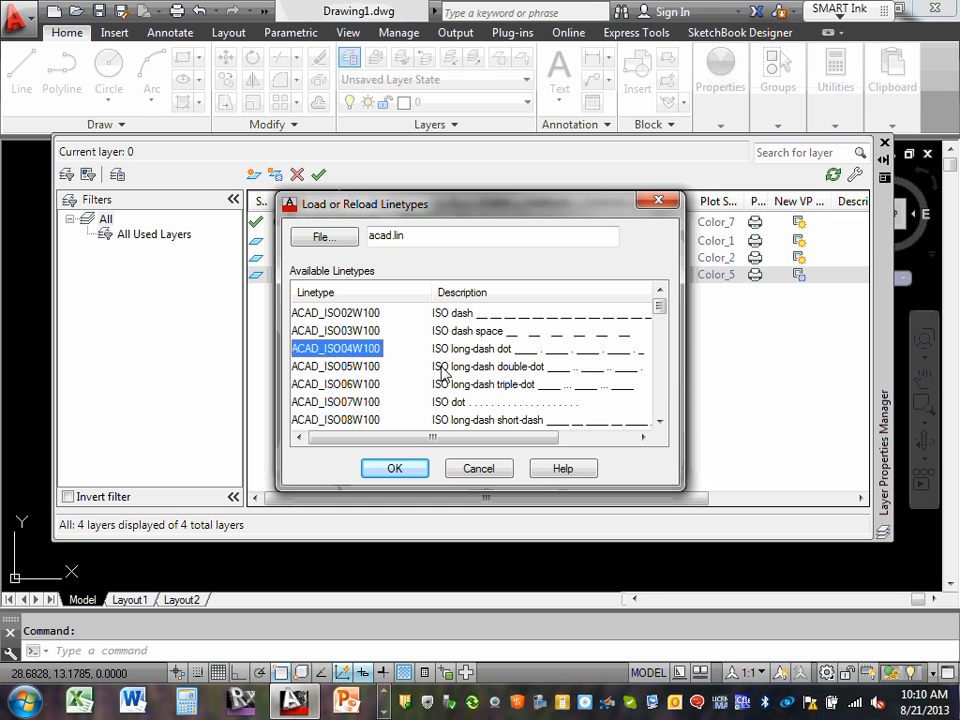
pyautogui.doubleClick(350, 366)
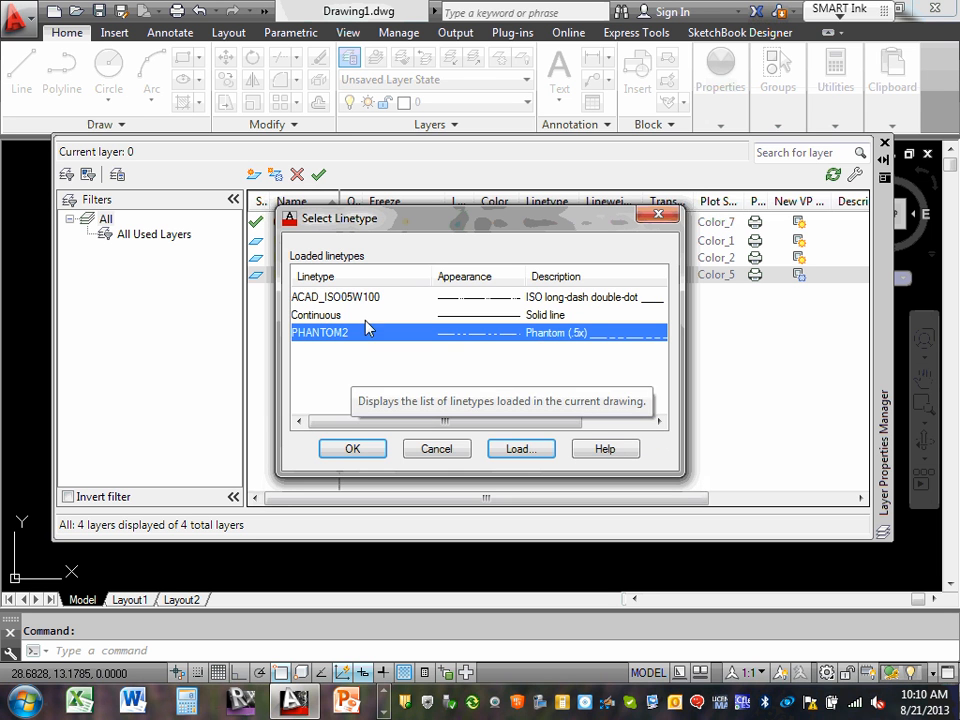
pyautogui.click(352, 448)
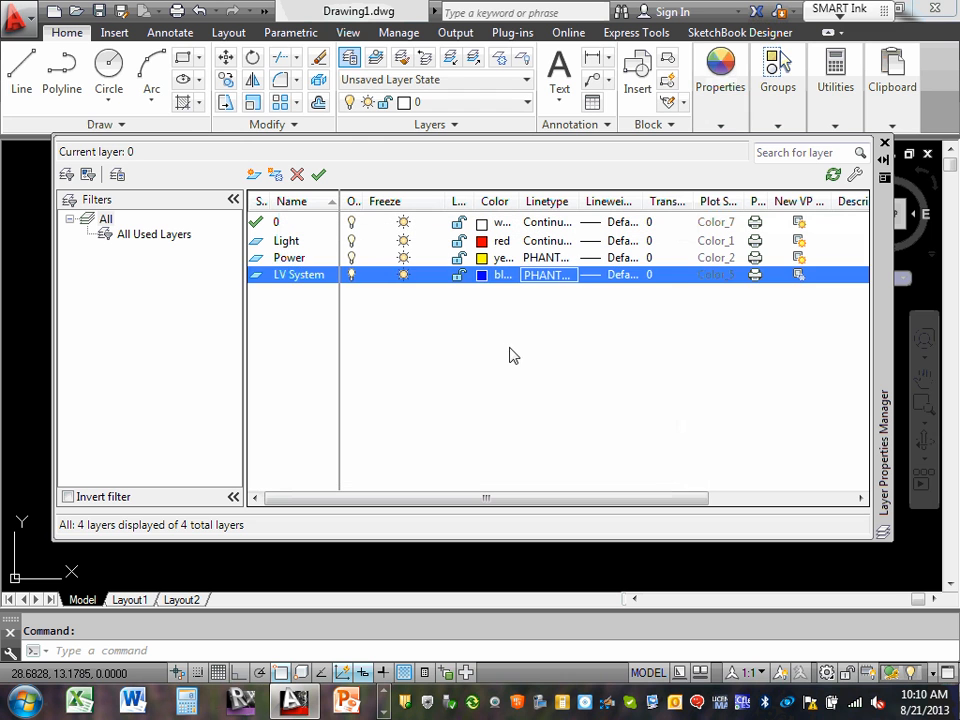
pyautogui.click(804, 278)
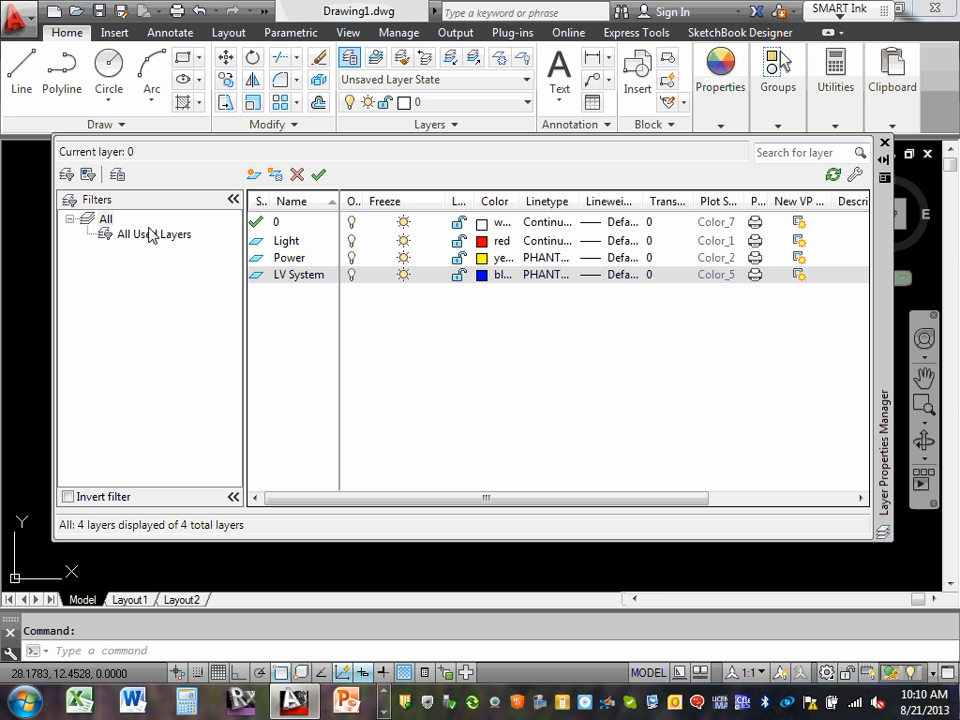
pyautogui.click(545, 275)
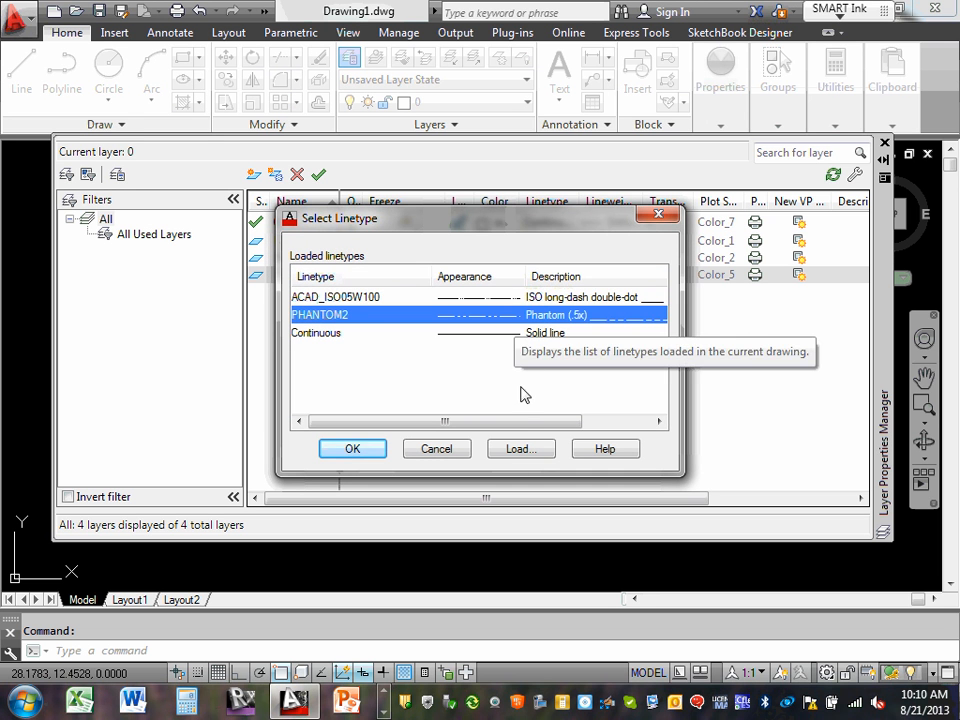
pyautogui.click(522, 449)
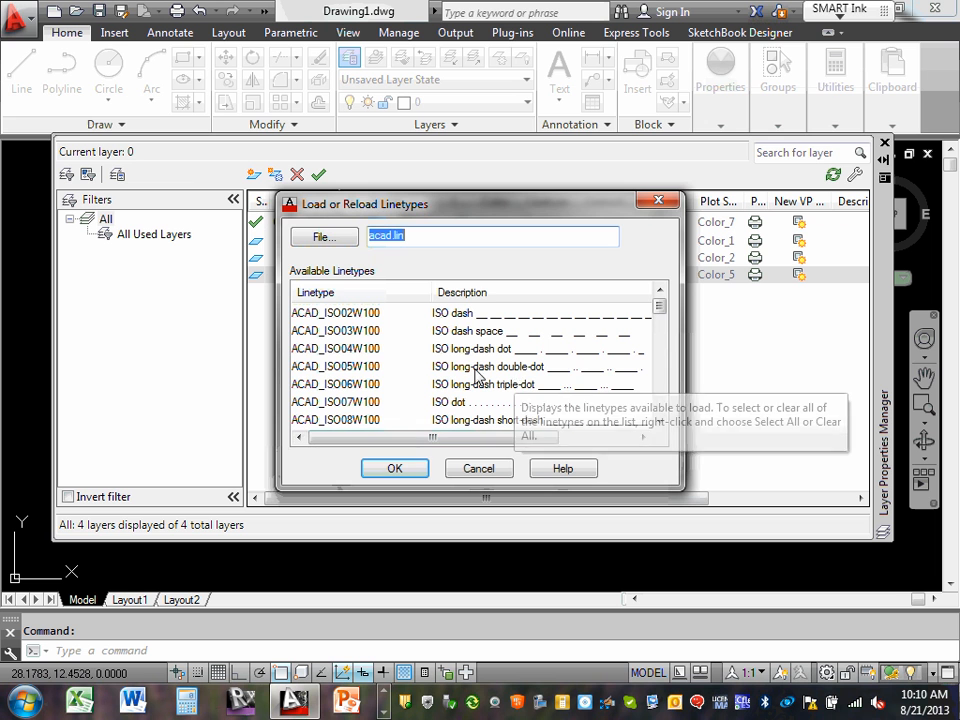
pyautogui.click(481, 469)
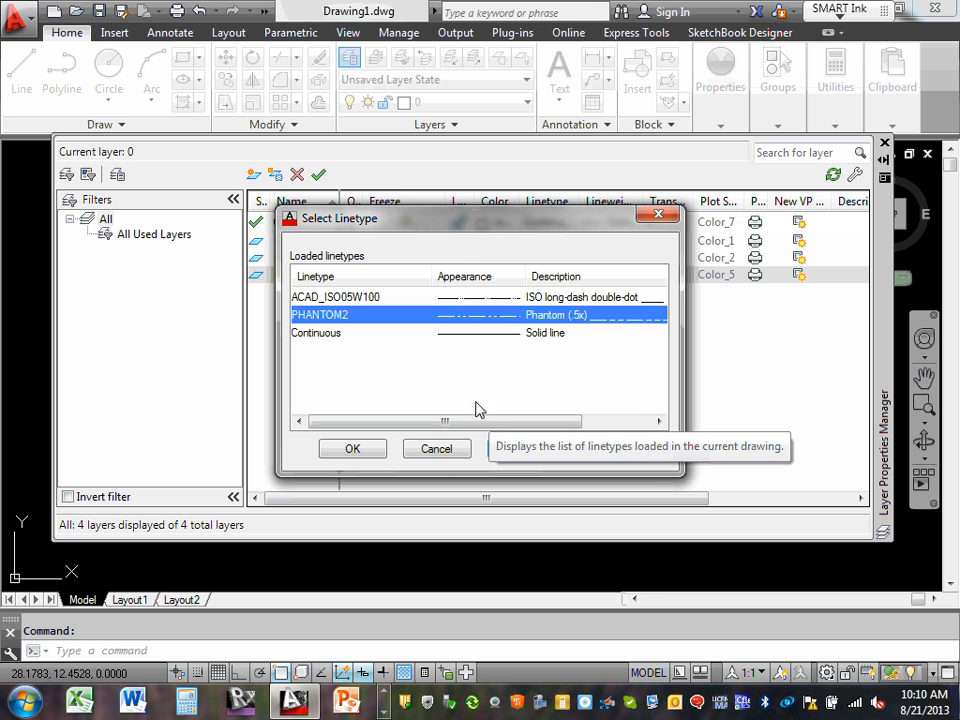
pyautogui.click(375, 451)
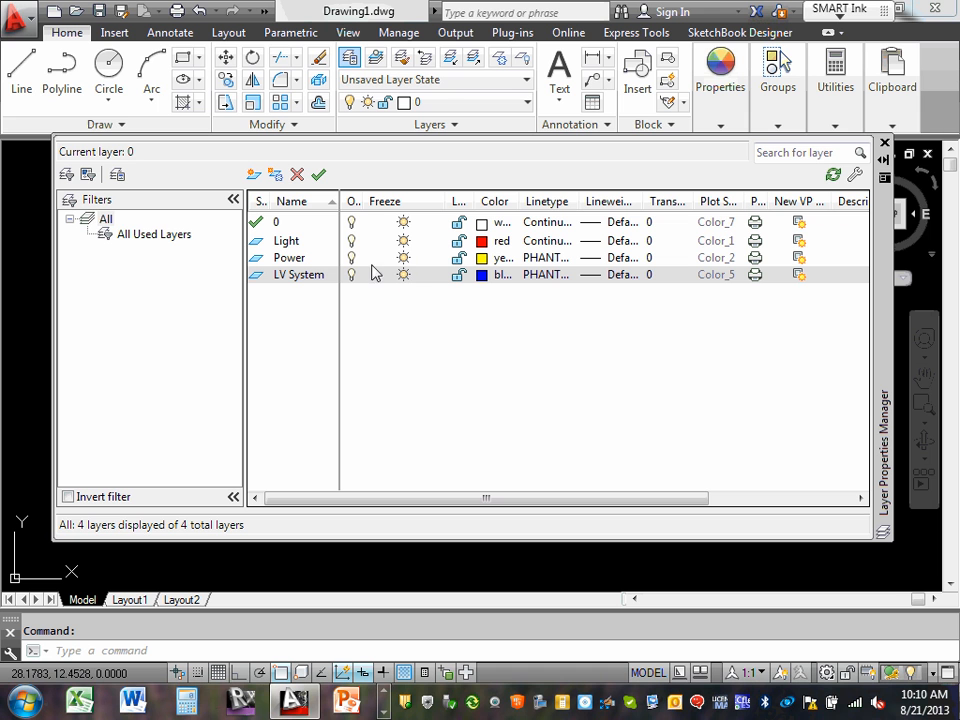
pyautogui.click(106, 220)
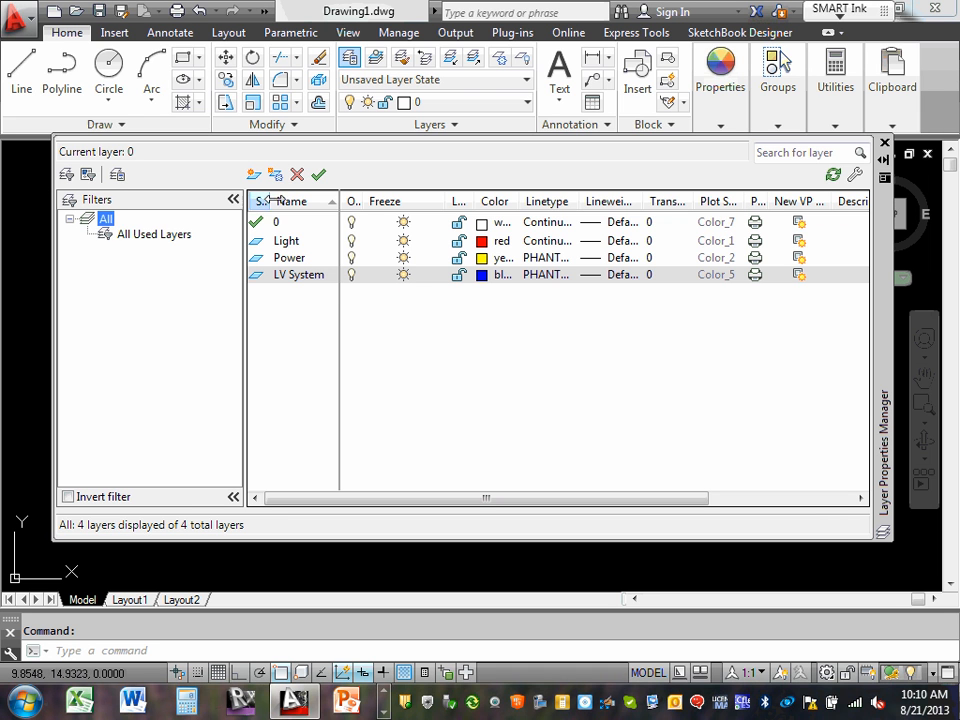
pyautogui.doubleClick(288, 277)
pyautogui.click(298, 175)
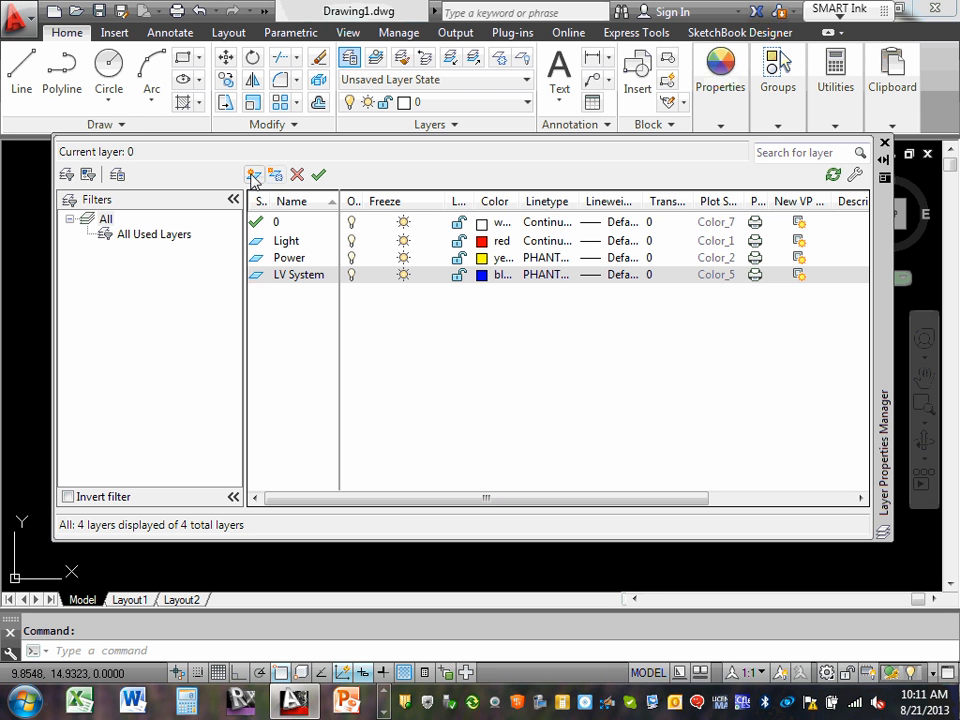
pyautogui.click(428, 162)
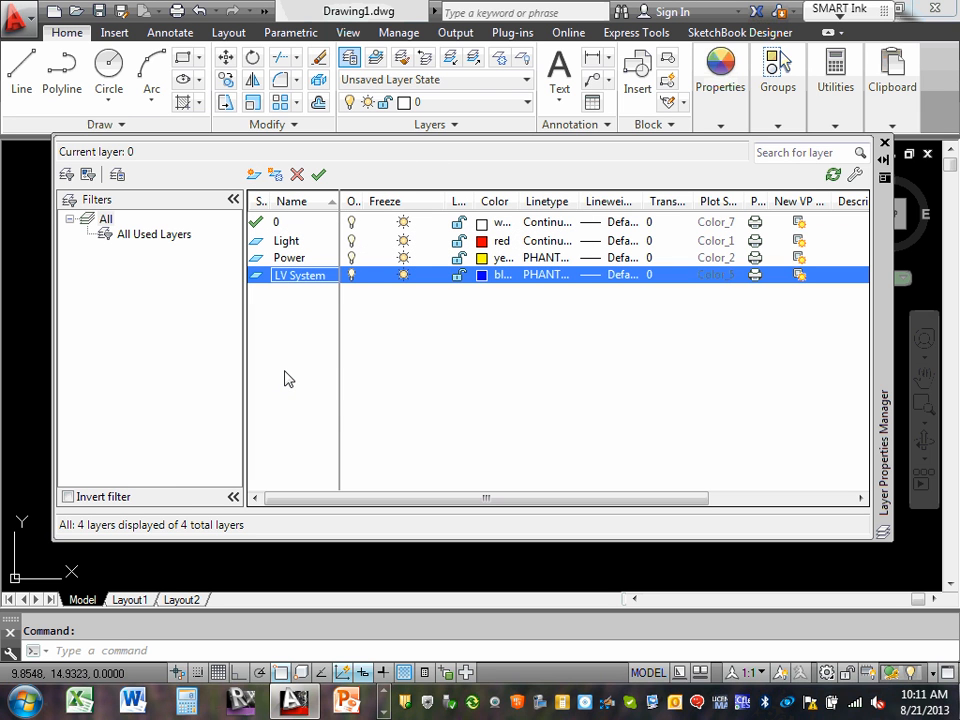
pyautogui.click(112, 220)
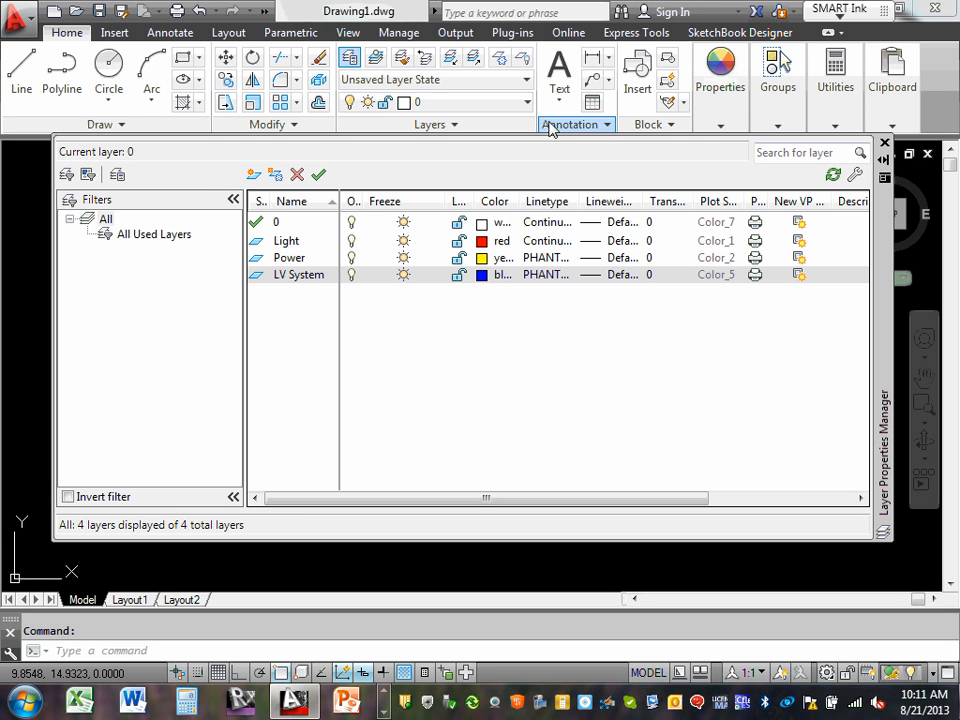
# Close the layer manager, make Power the current layer and draw a circle with a radius of about 2 units on it.
pyautogui.click(884, 144)
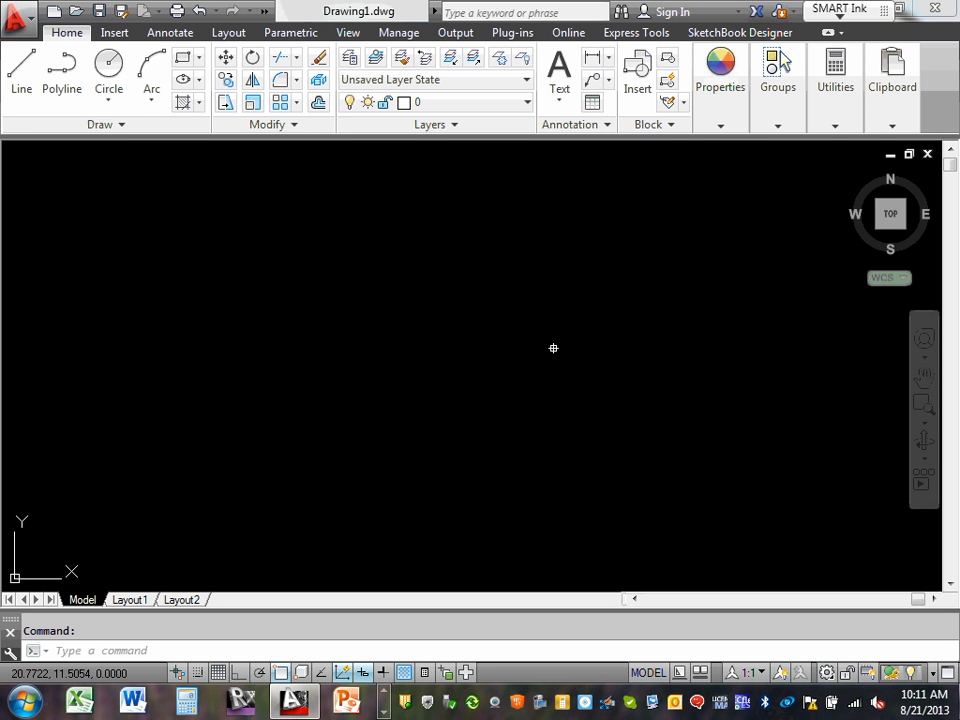
pyautogui.click(527, 104)
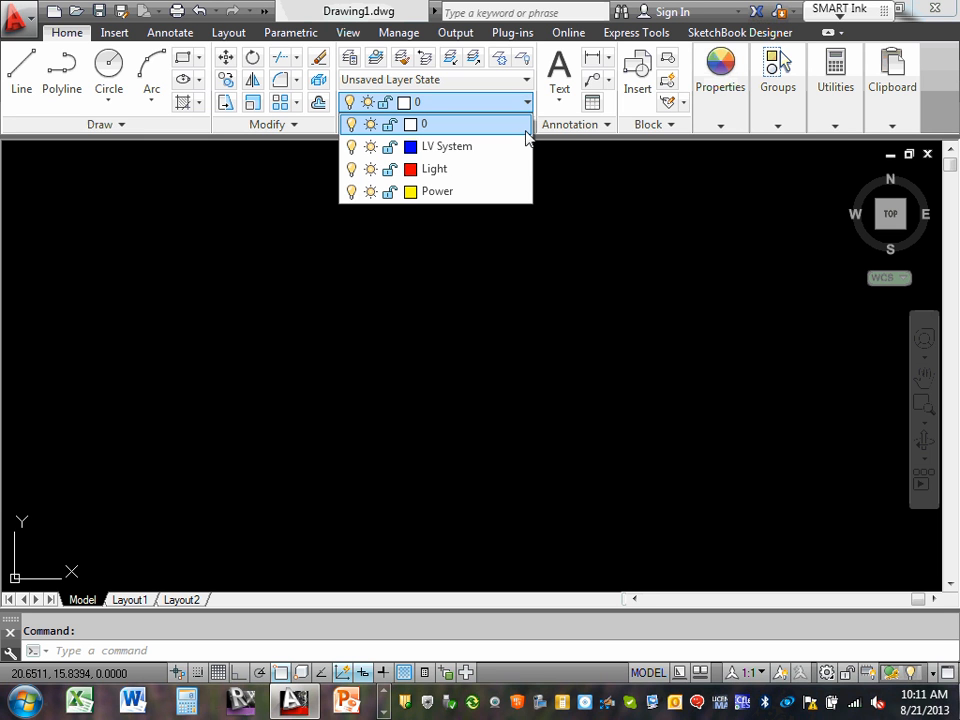
pyautogui.click(463, 194)
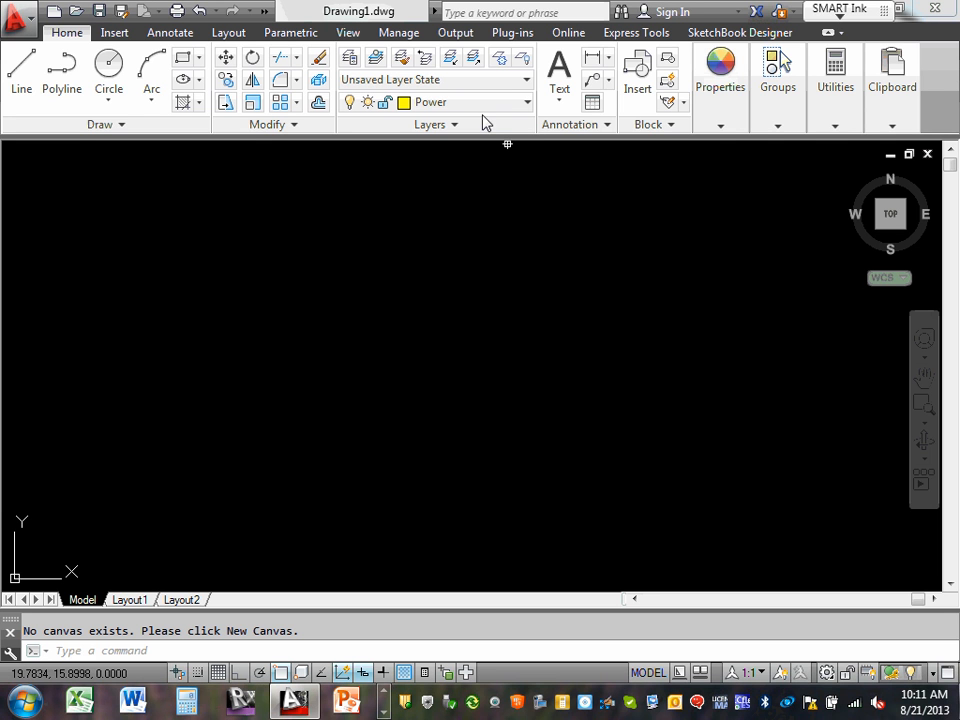
pyautogui.click(113, 67)
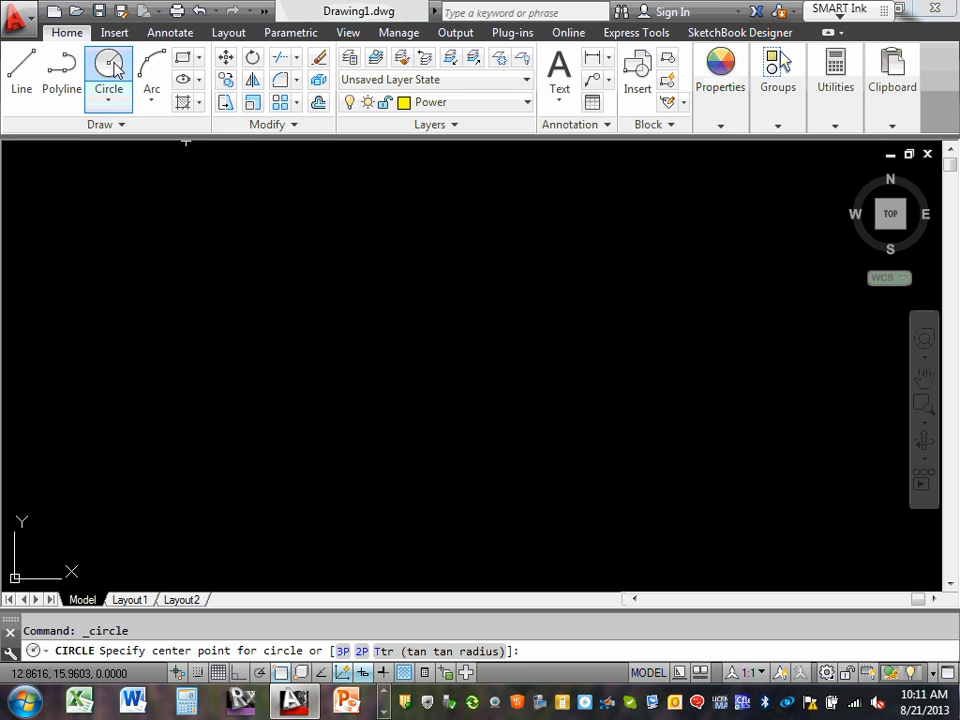
pyautogui.click(301, 360)
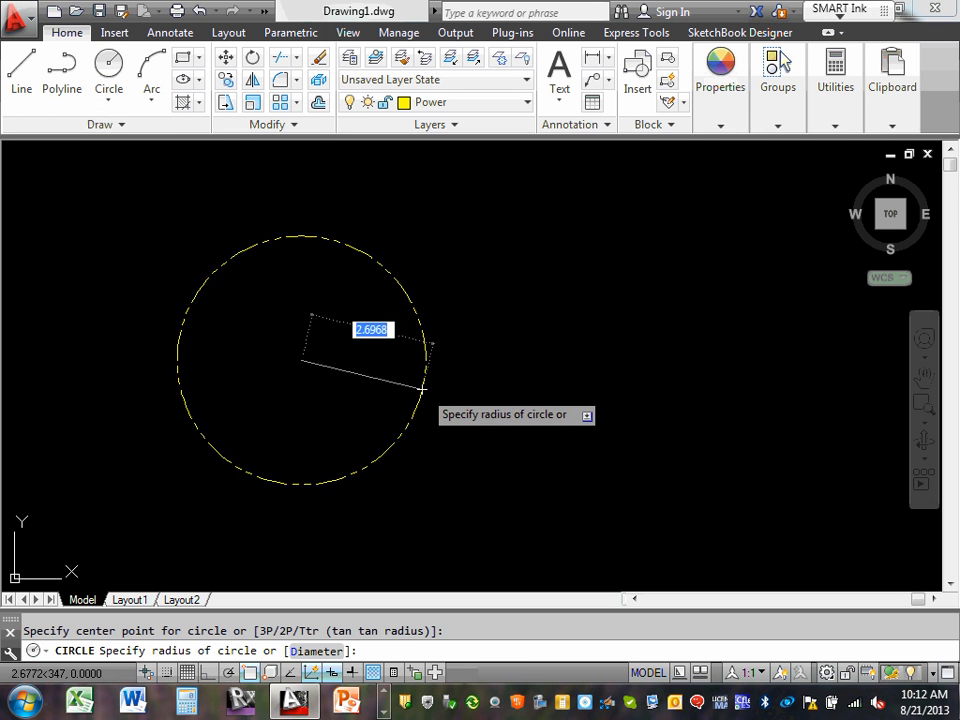
pyautogui.click(393, 382)
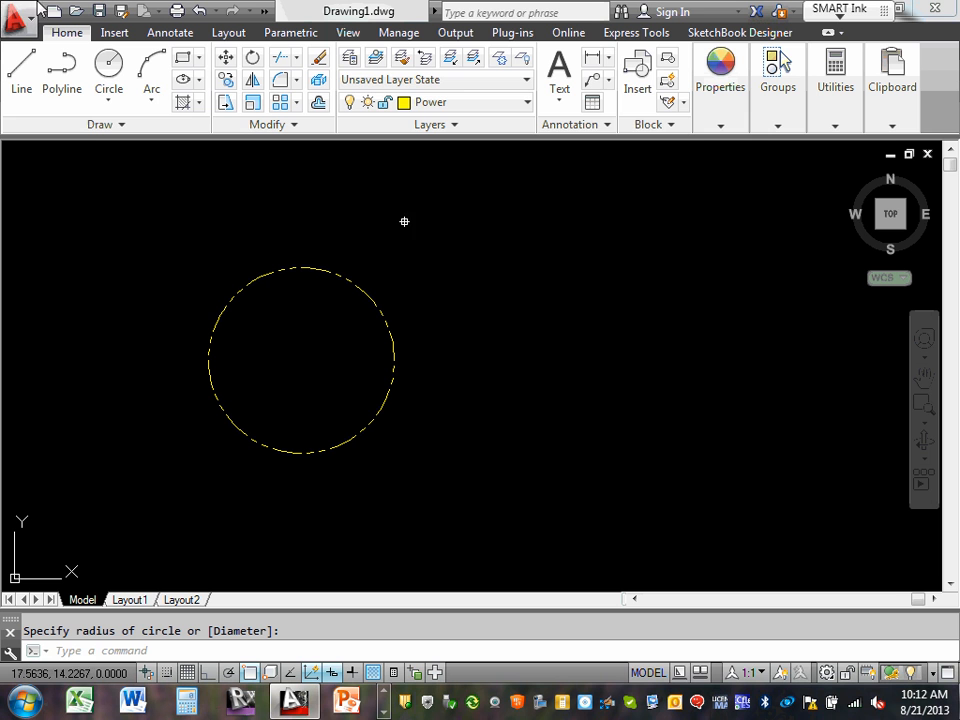
# Make LV System the current layer and draw a circle with a radius of about 1.57 units beside the yellow circle.
pyautogui.click(527, 103)
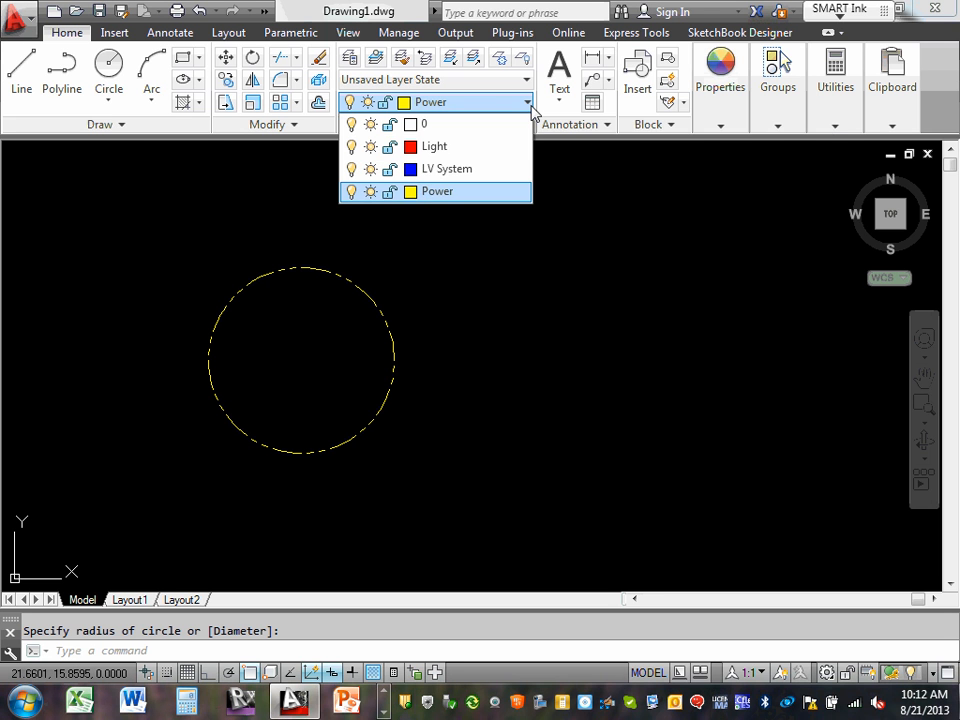
pyautogui.click(471, 170)
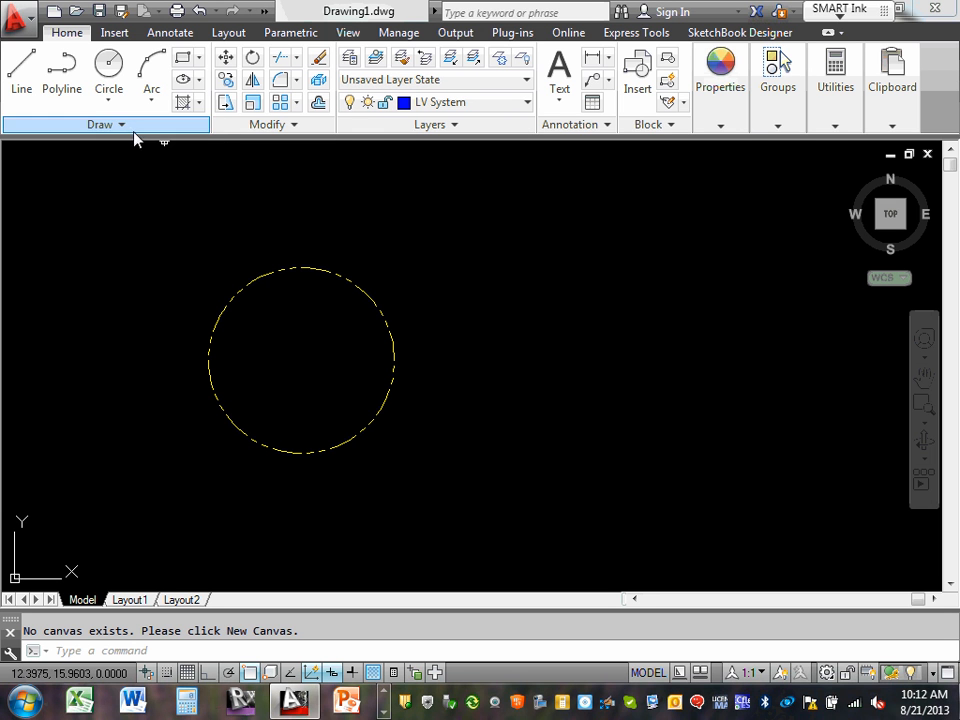
pyautogui.click(110, 66)
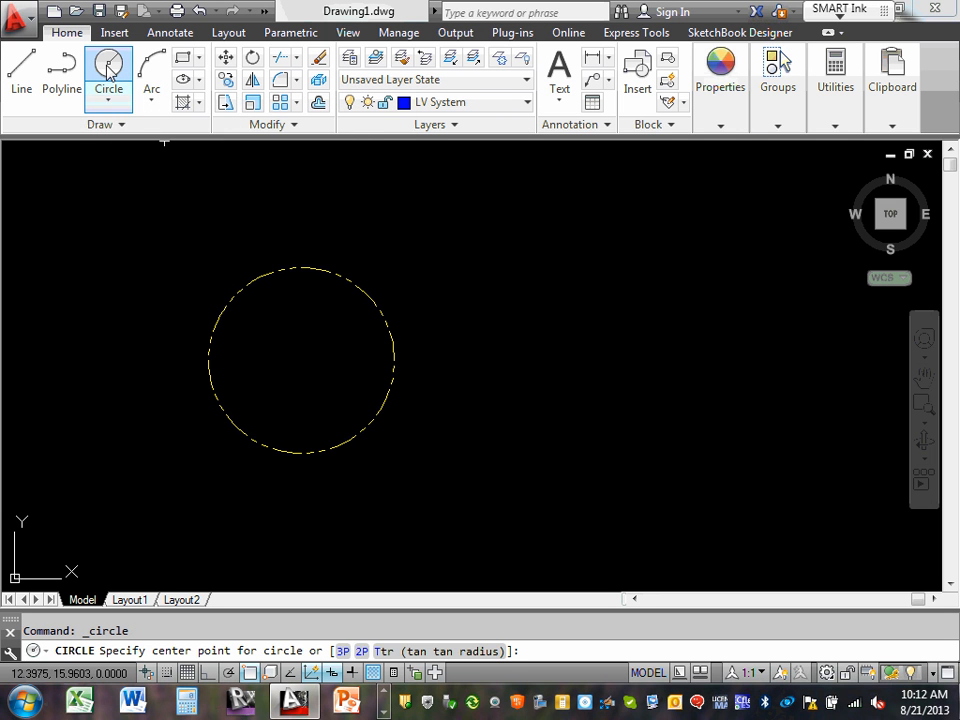
pyautogui.click(493, 350)
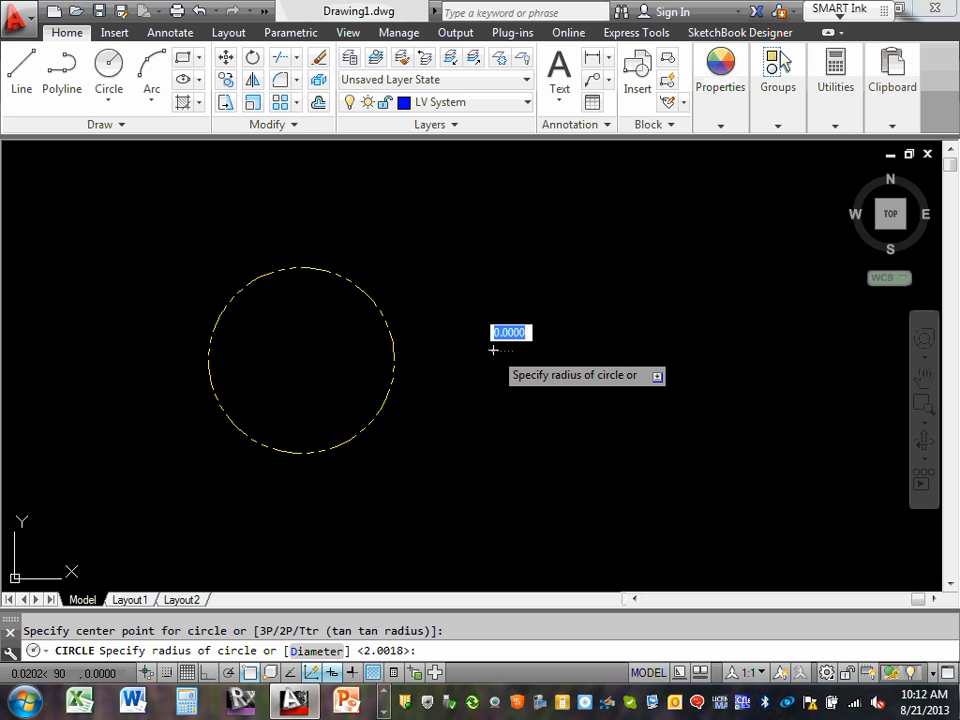
pyautogui.click(542, 404)
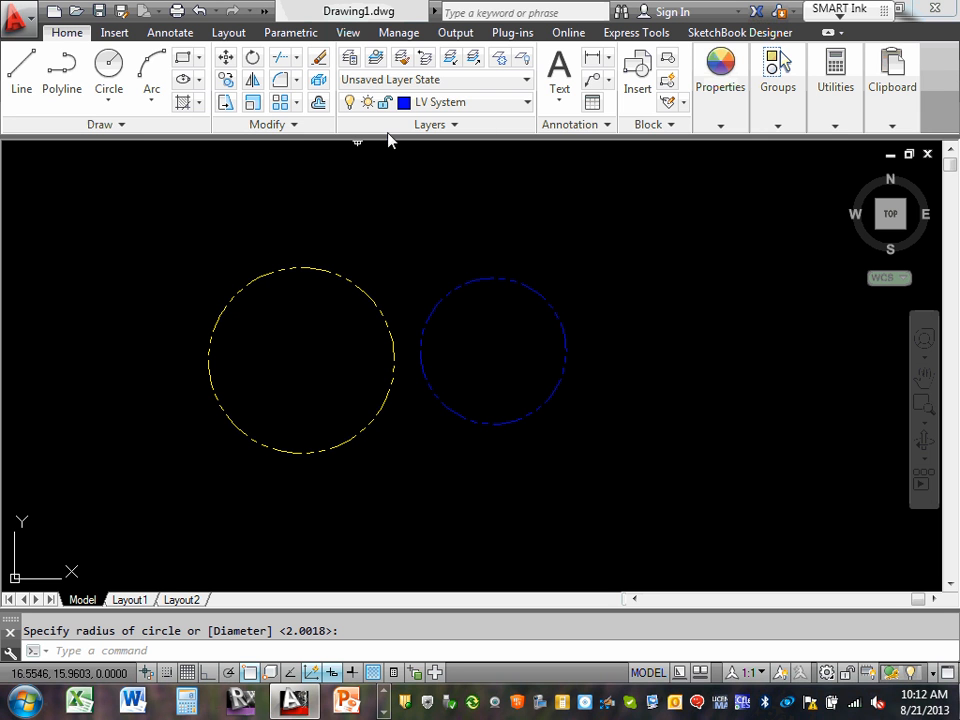
# Make Light the current layer and draw a smaller circle above the gap between the yellow and blue circles.
pyautogui.click(527, 104)
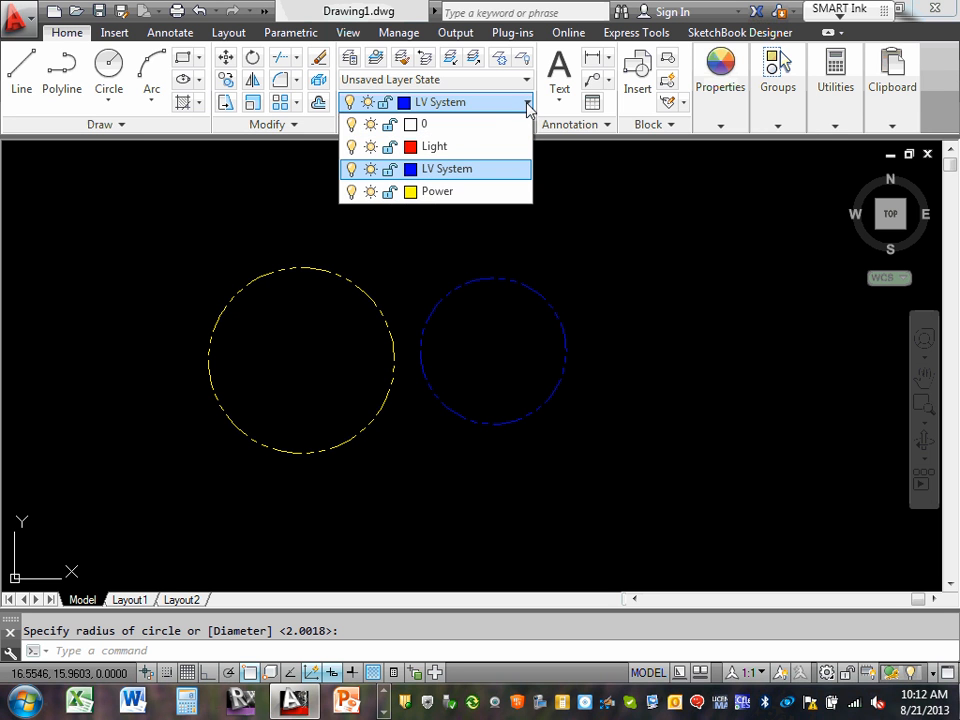
pyautogui.click(450, 148)
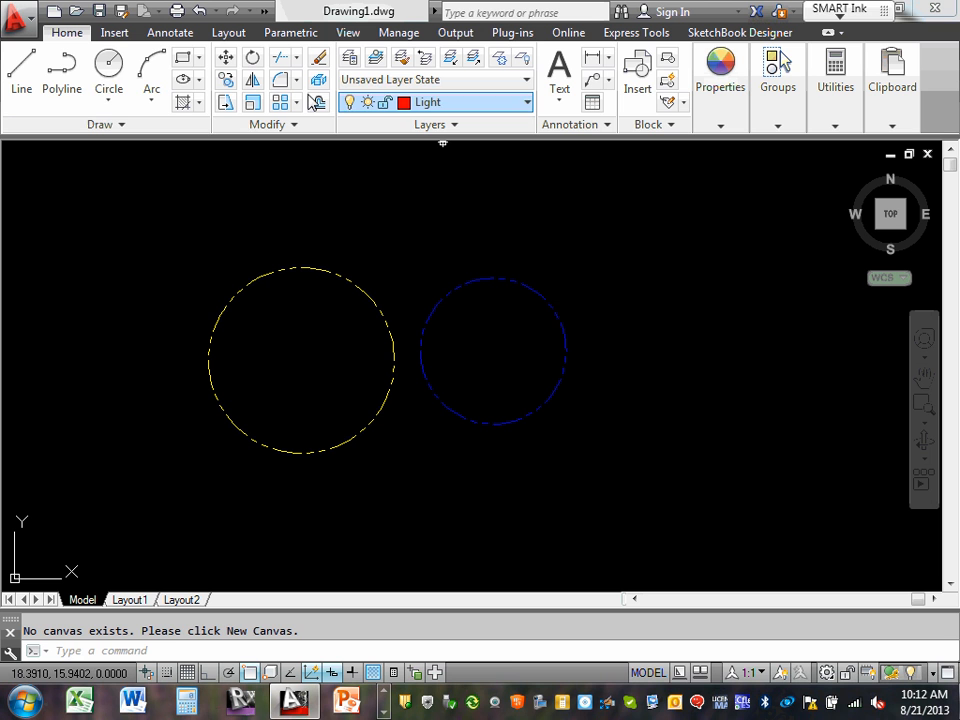
pyautogui.click(100, 78)
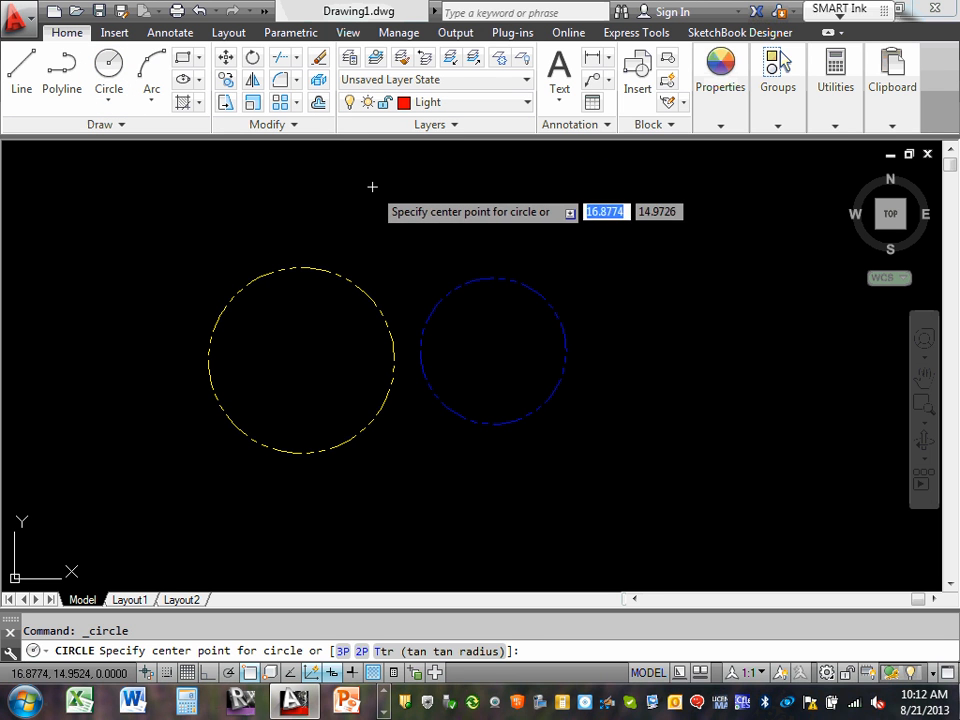
pyautogui.click(388, 216)
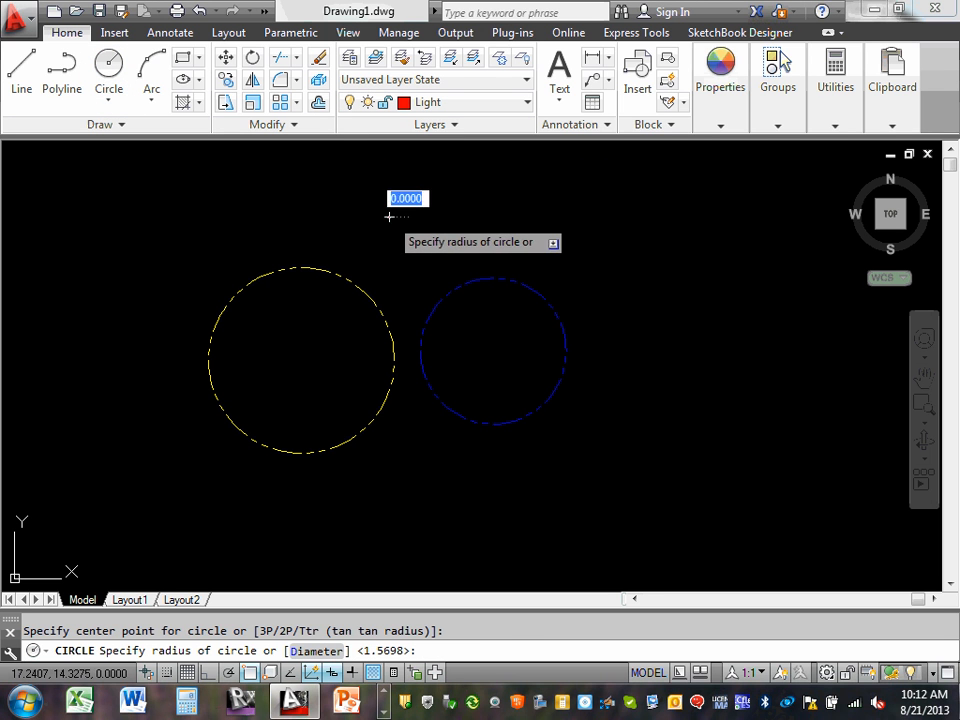
pyautogui.click(341, 177)
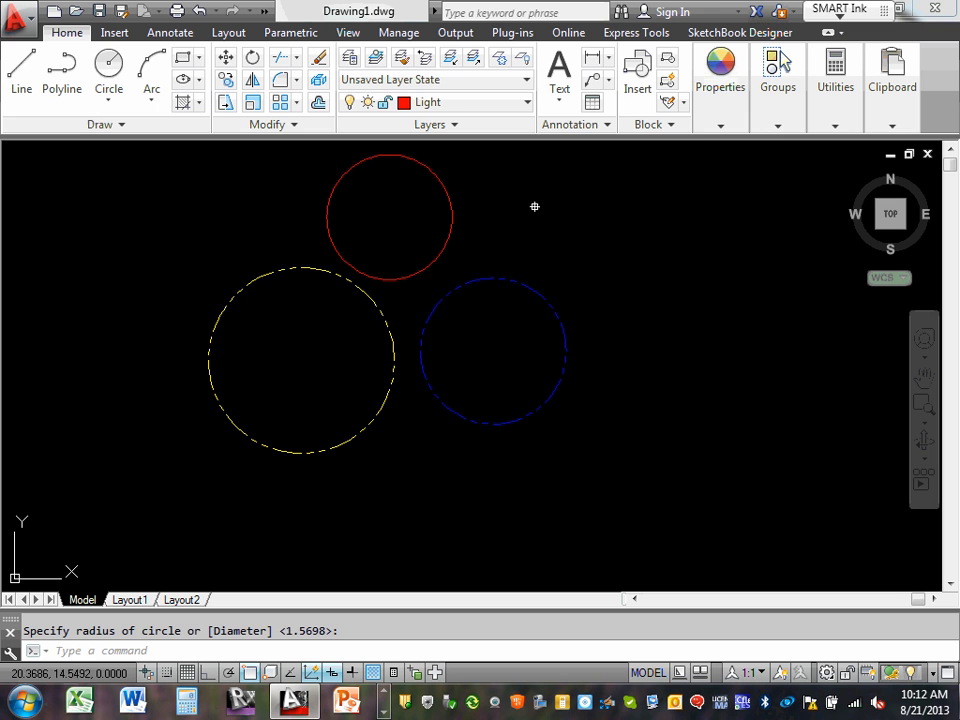
pyautogui.press('Escape')
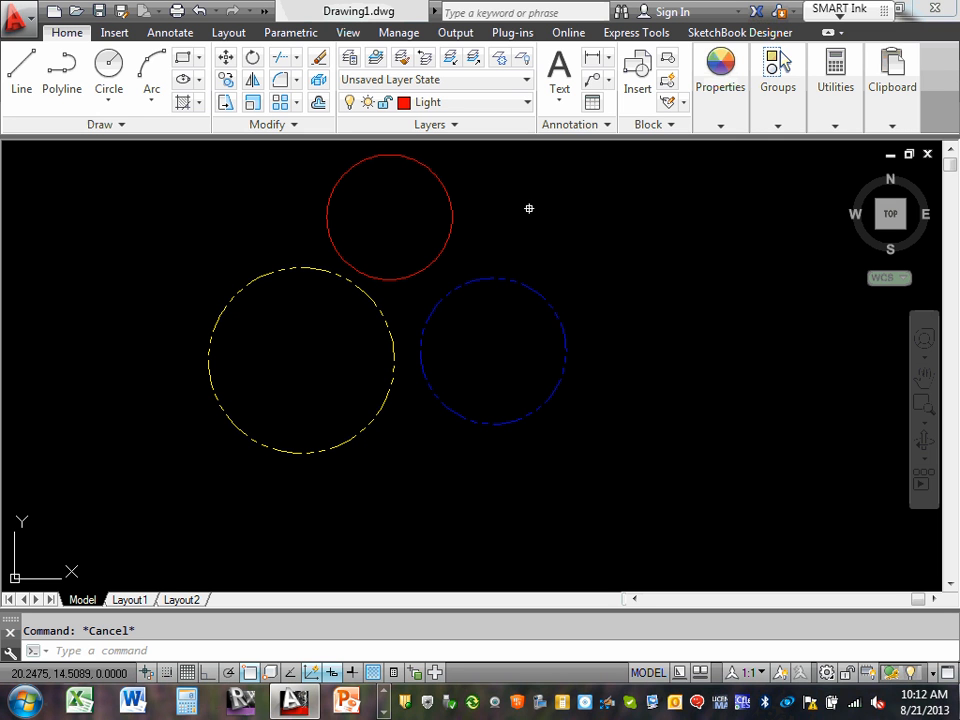
pyautogui.click(553, 236)
pyautogui.click(557, 251)
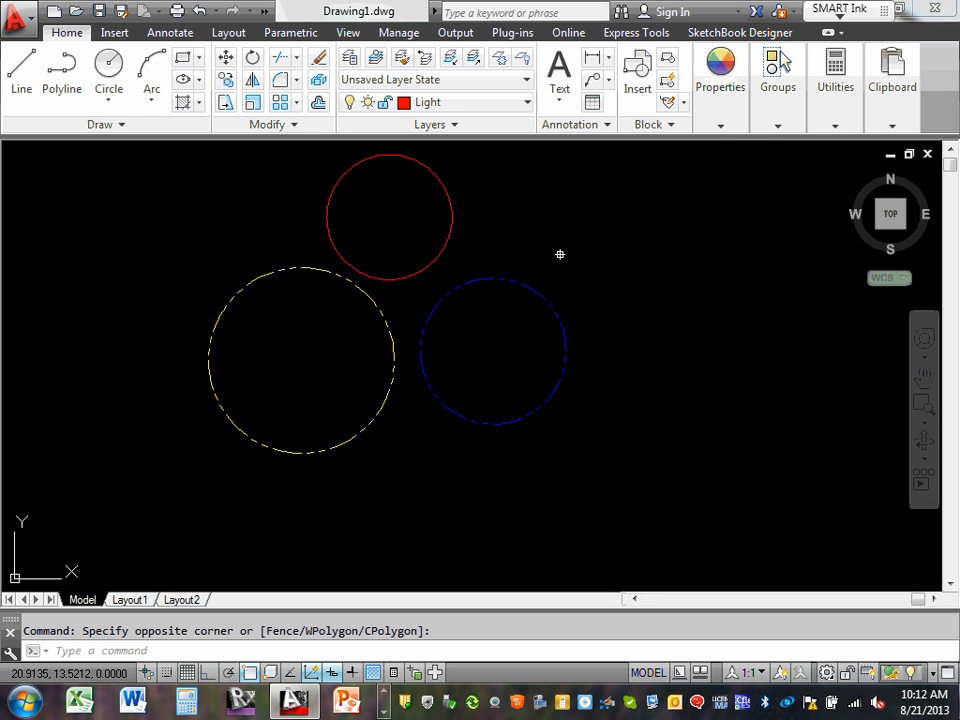
pyautogui.press('Escape')
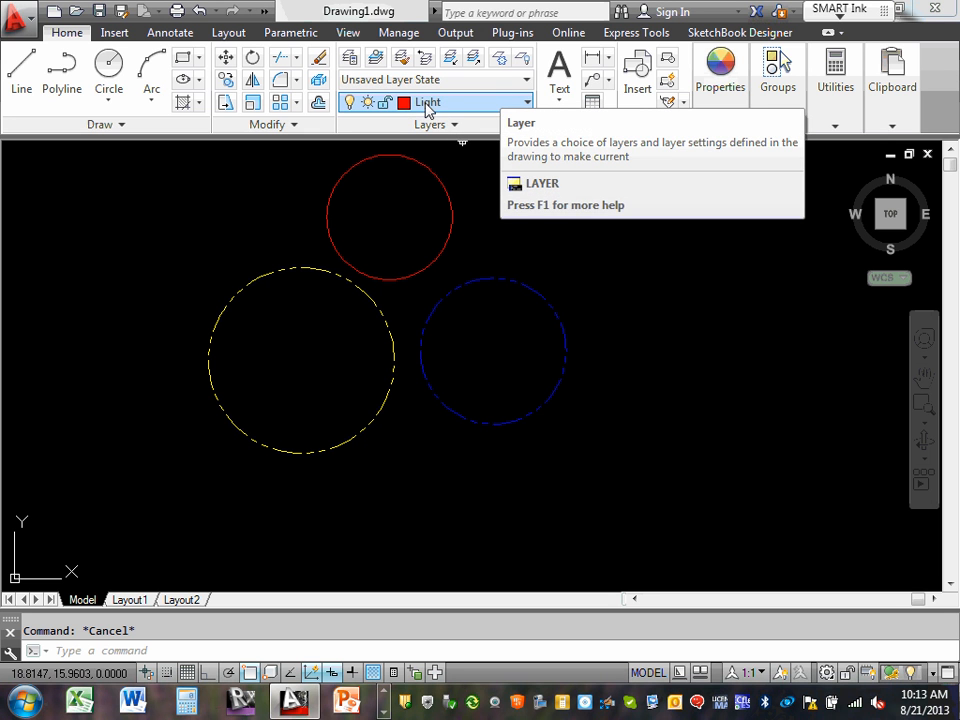
# Turn off the Light layer despite it being current, and turn off the Power layer as well.
pyautogui.click(526, 104)
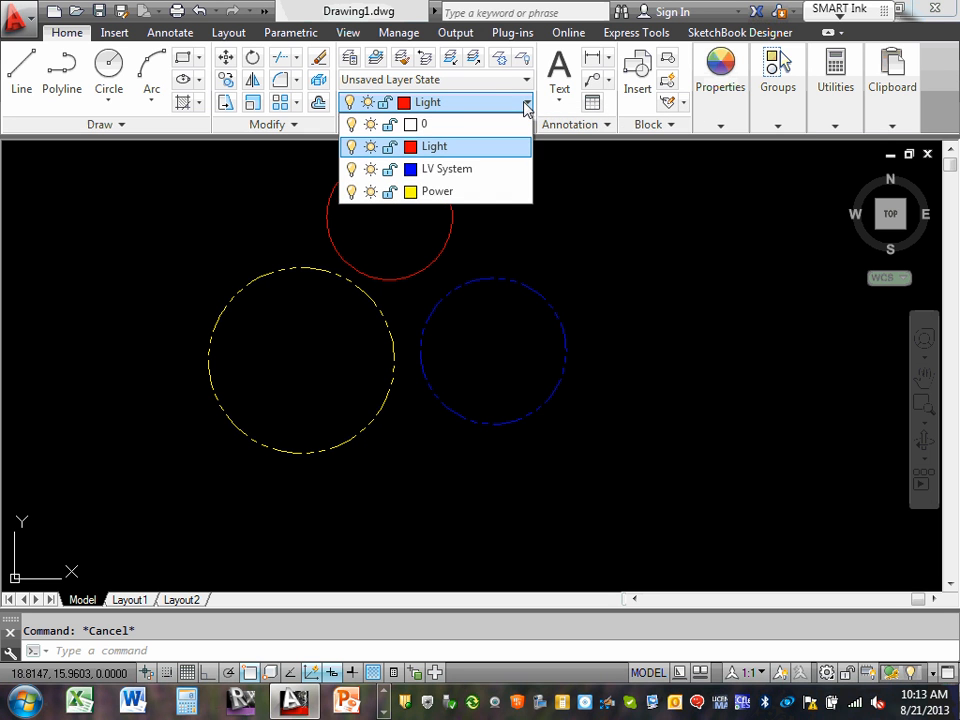
pyautogui.click(352, 148)
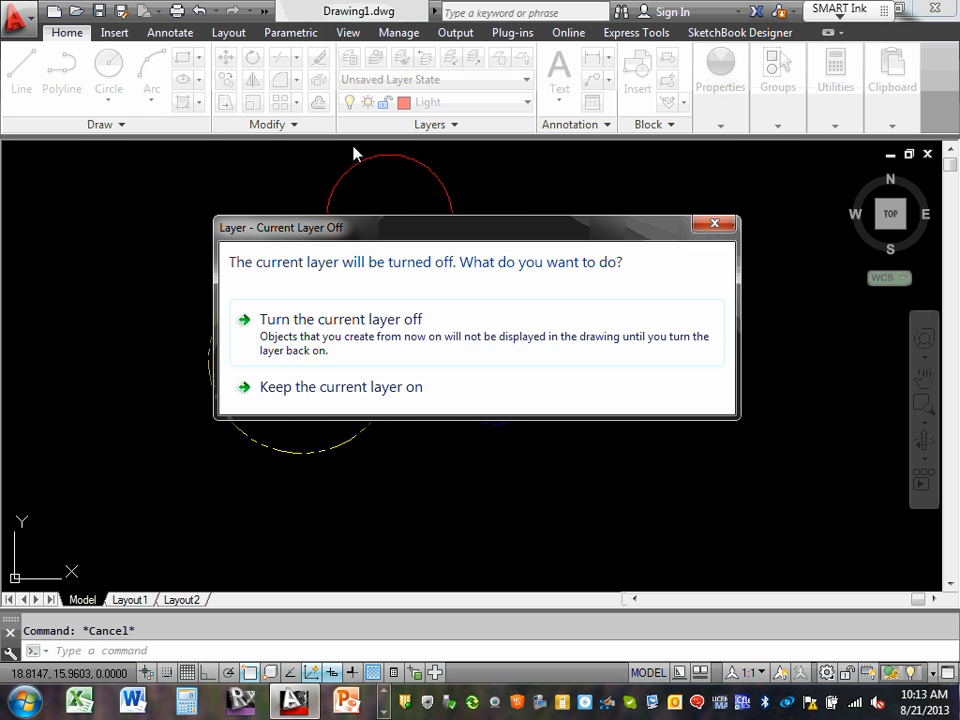
pyautogui.click(358, 337)
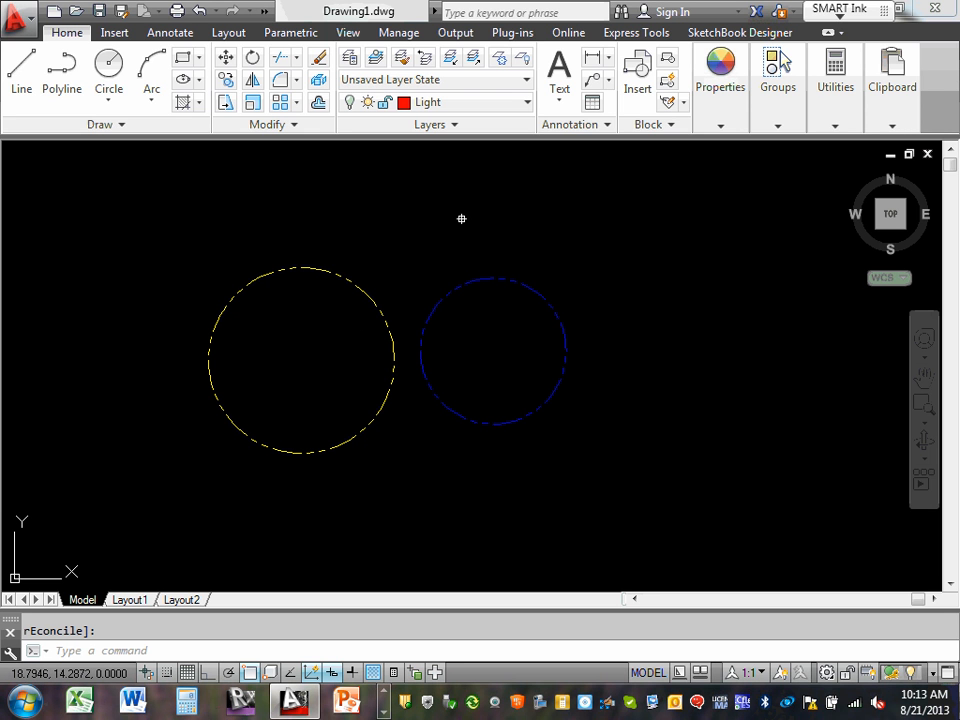
pyautogui.click(526, 103)
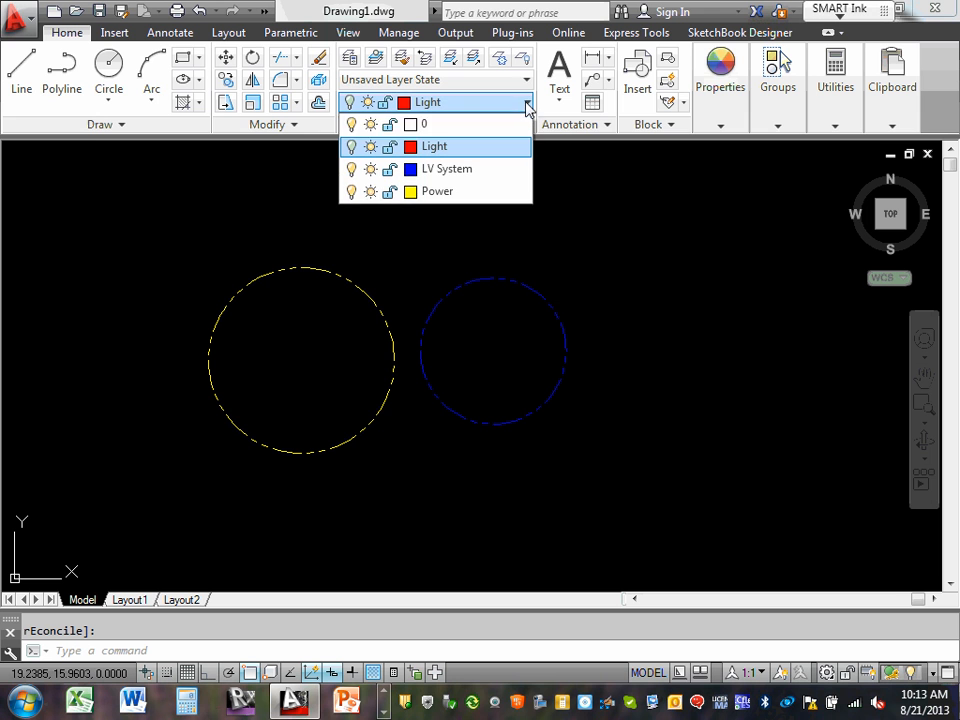
pyautogui.click(351, 192)
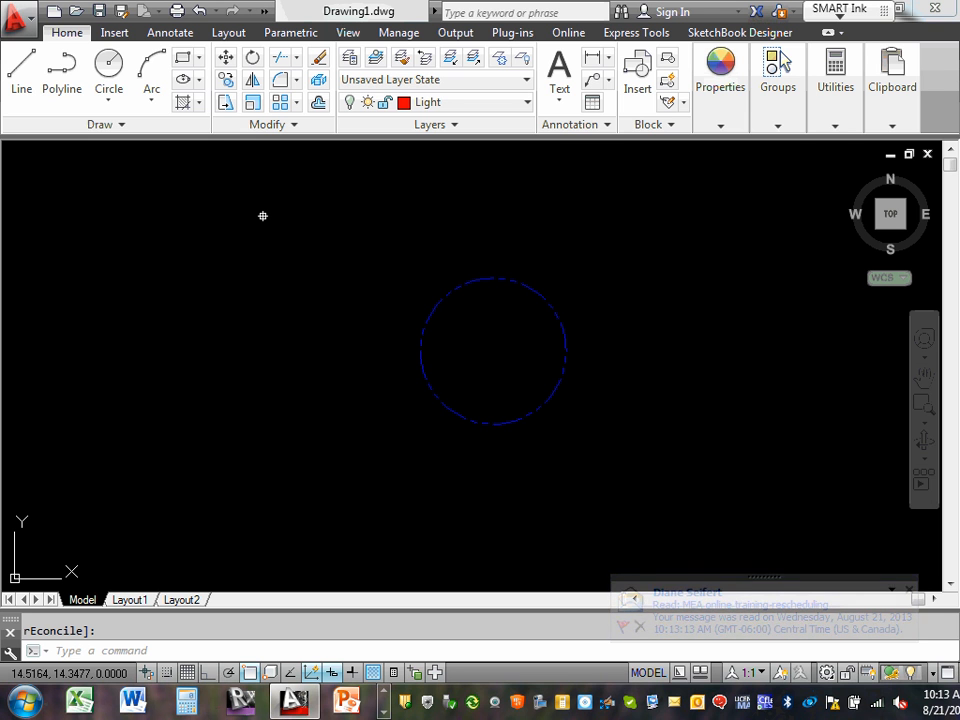
# Turn the Light and Power layers back on and dismiss the e-mail notification.
pyautogui.click(526, 108)
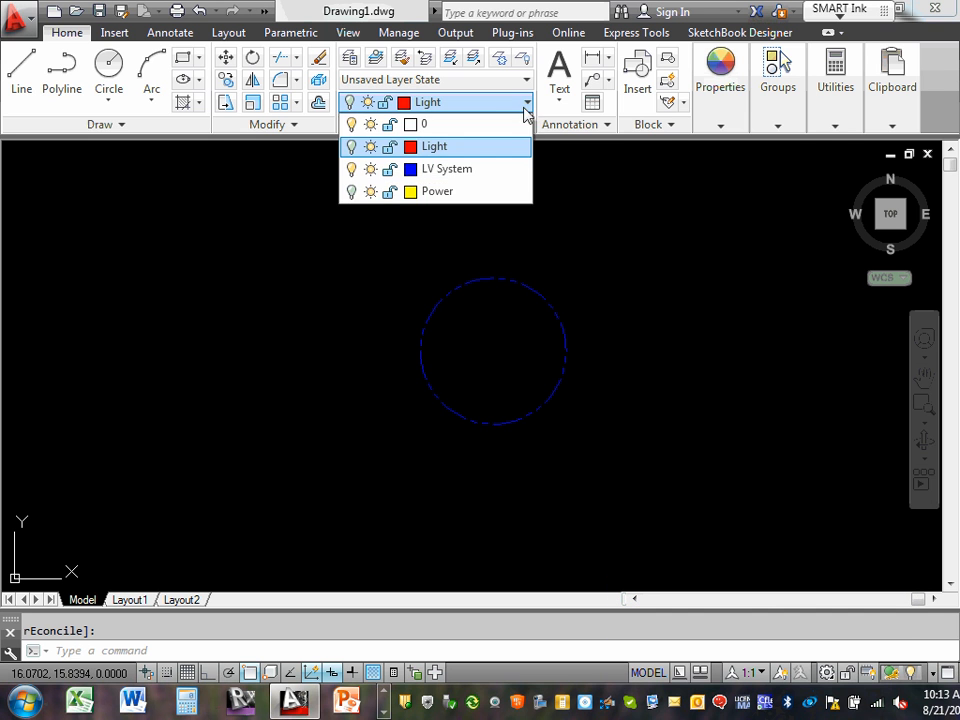
pyautogui.click(353, 147)
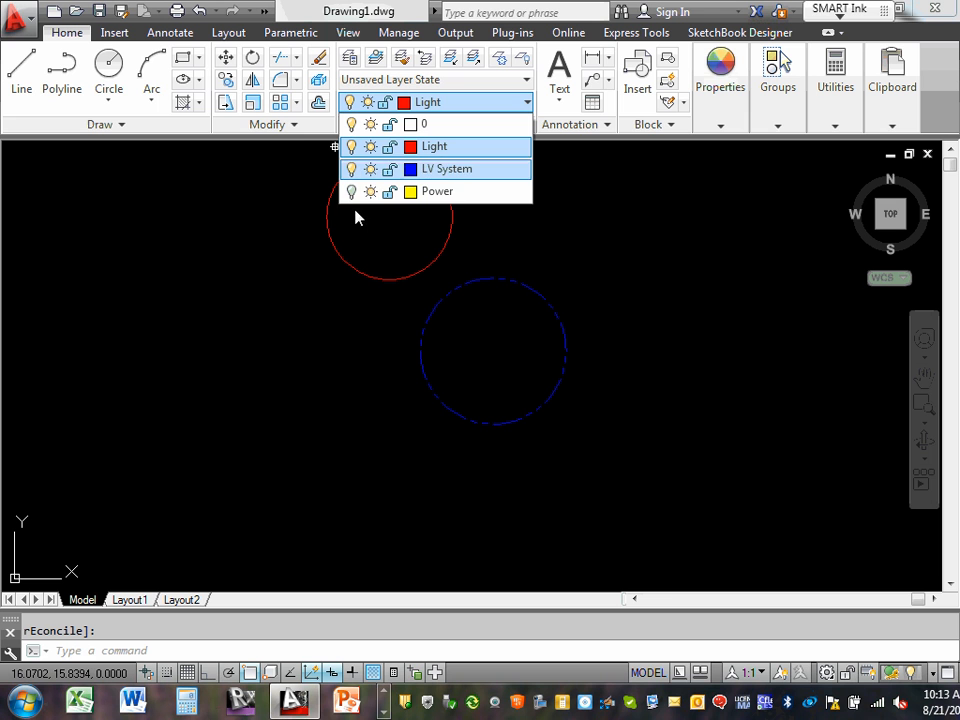
pyautogui.click(352, 192)
pyautogui.click(620, 222)
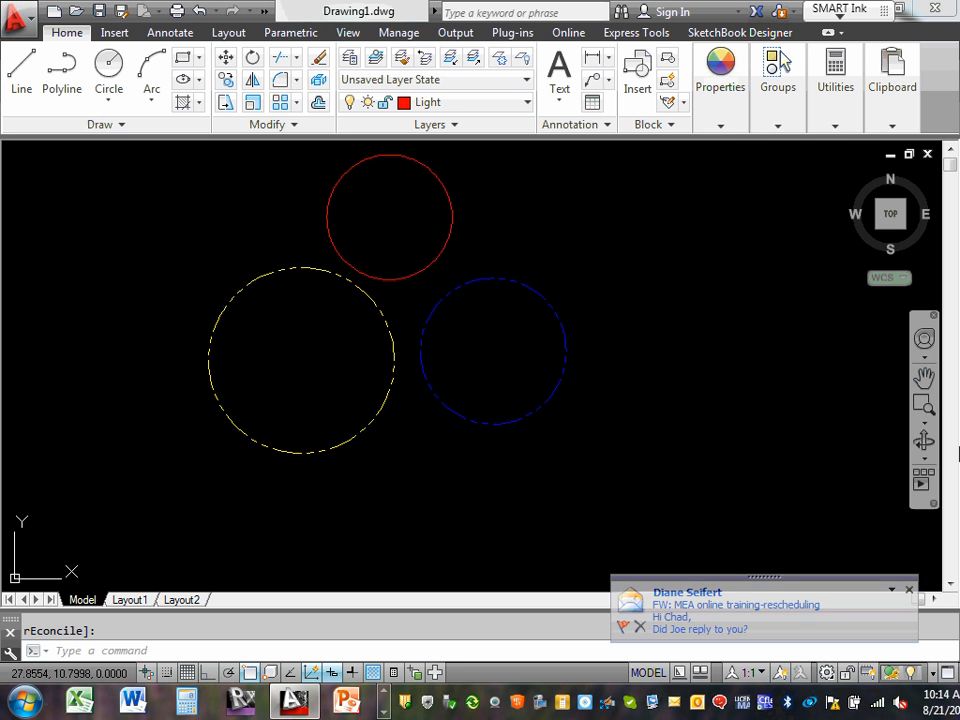
pyautogui.click(910, 592)
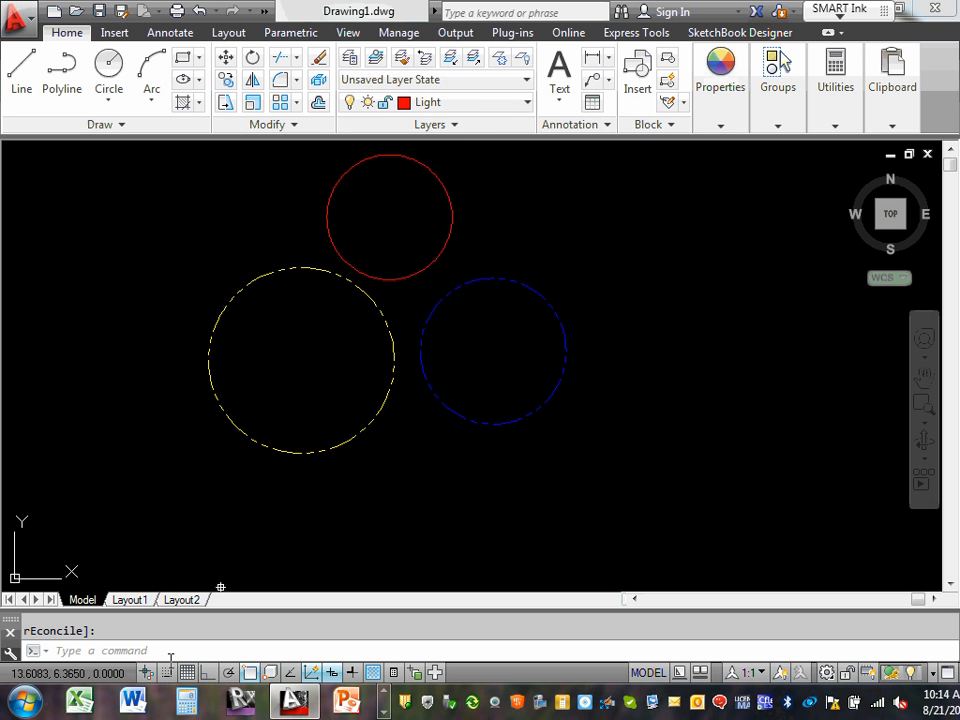
# Open Layout1 and enlarge its viewport by stretching the upper-right corner slightly up and outward.
pyautogui.click(130, 600)
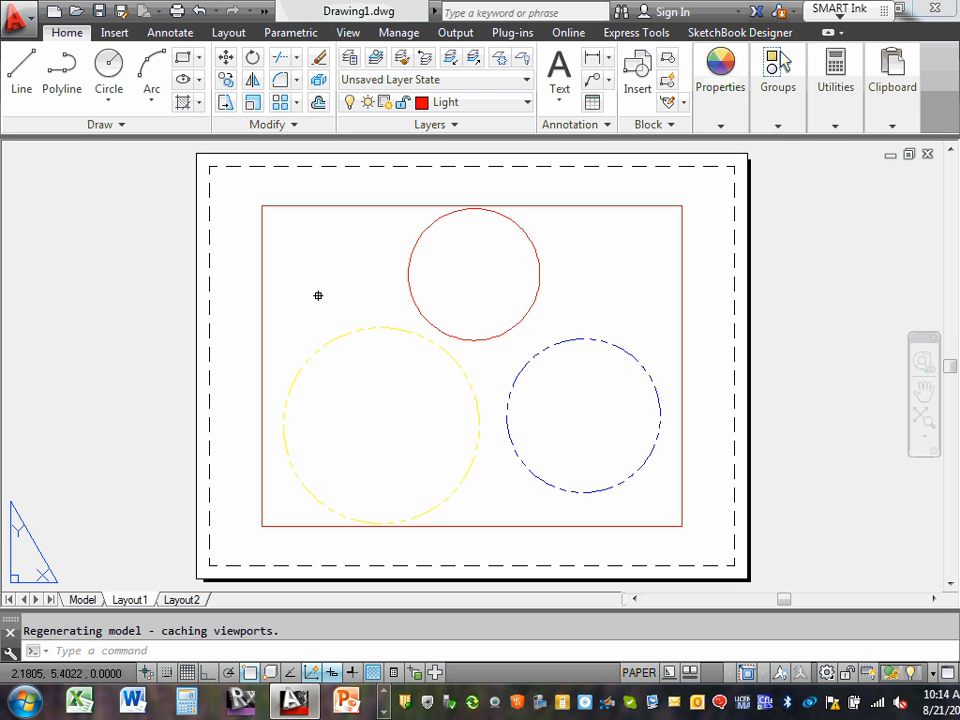
pyautogui.click(235, 278)
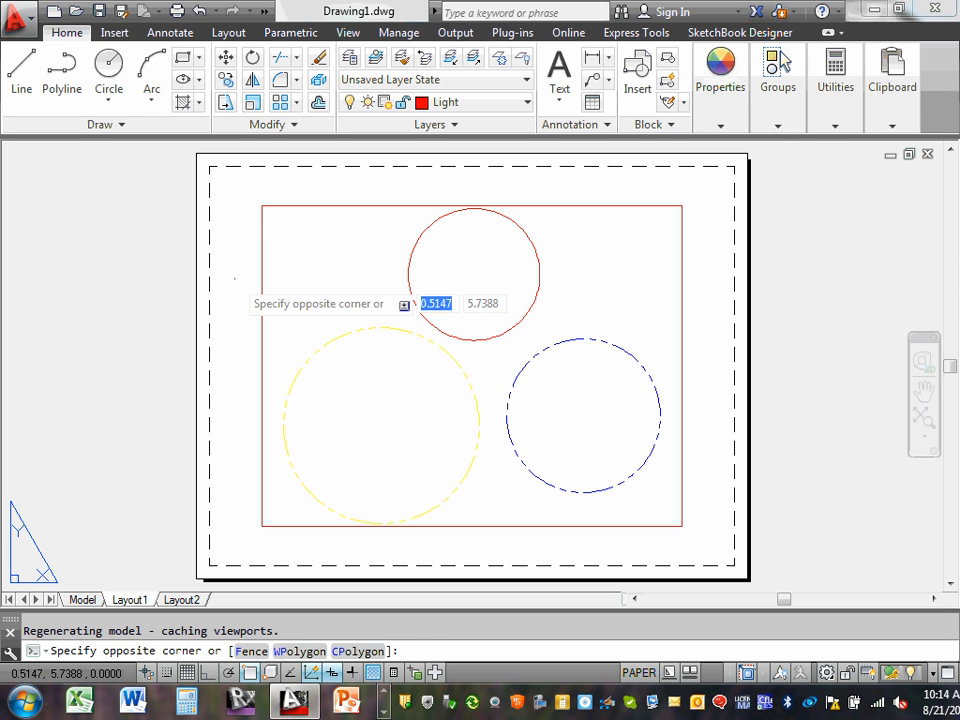
pyautogui.click(234, 278)
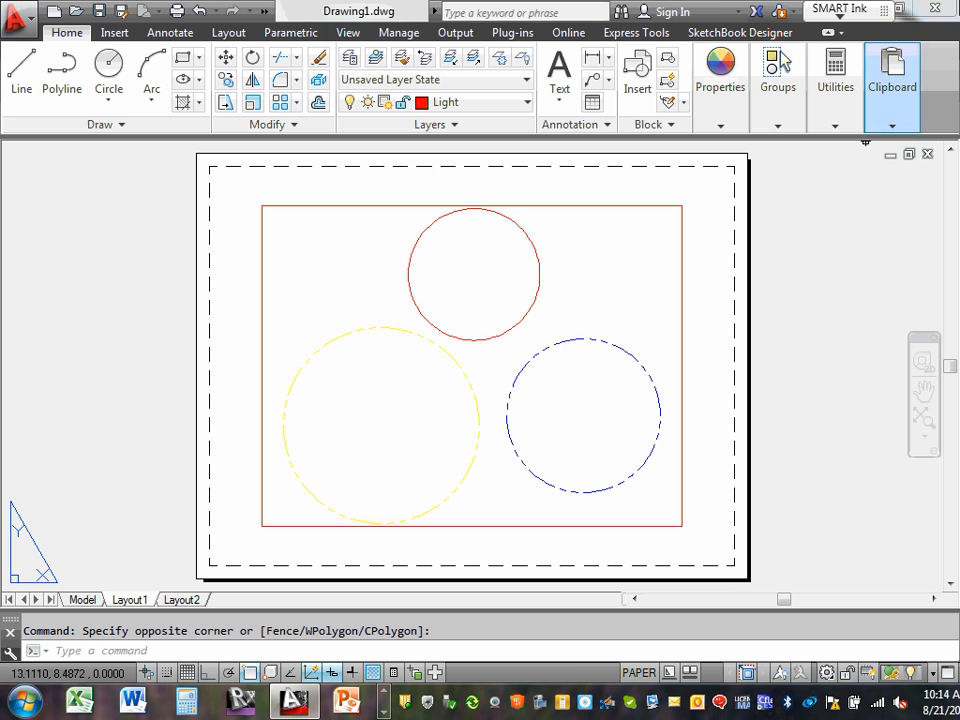
pyautogui.click(645, 206)
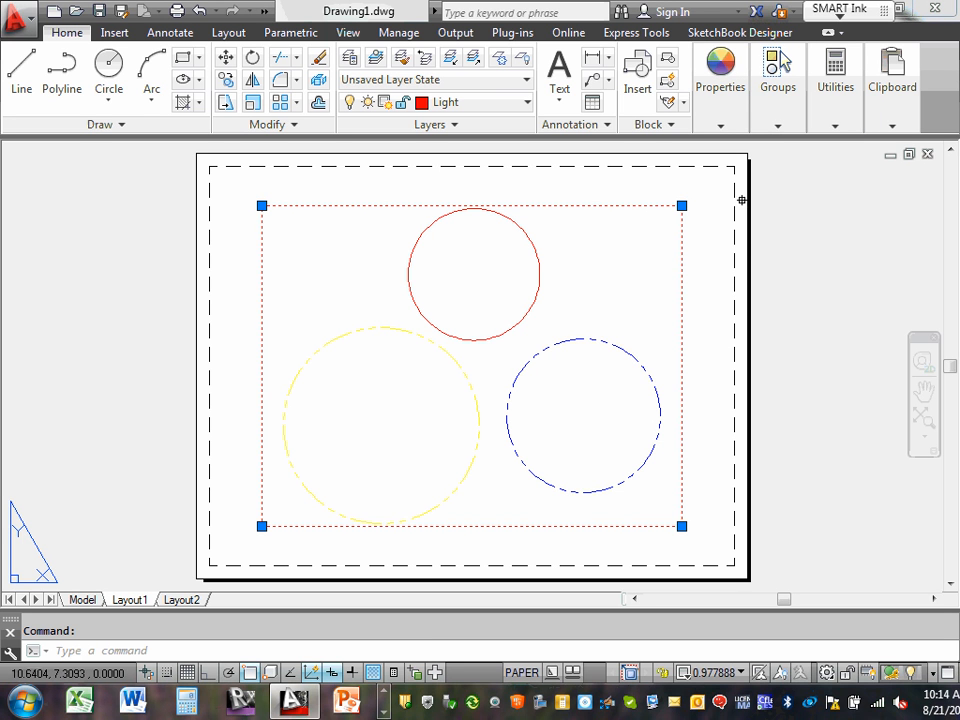
pyautogui.click(682, 205)
pyautogui.click(688, 180)
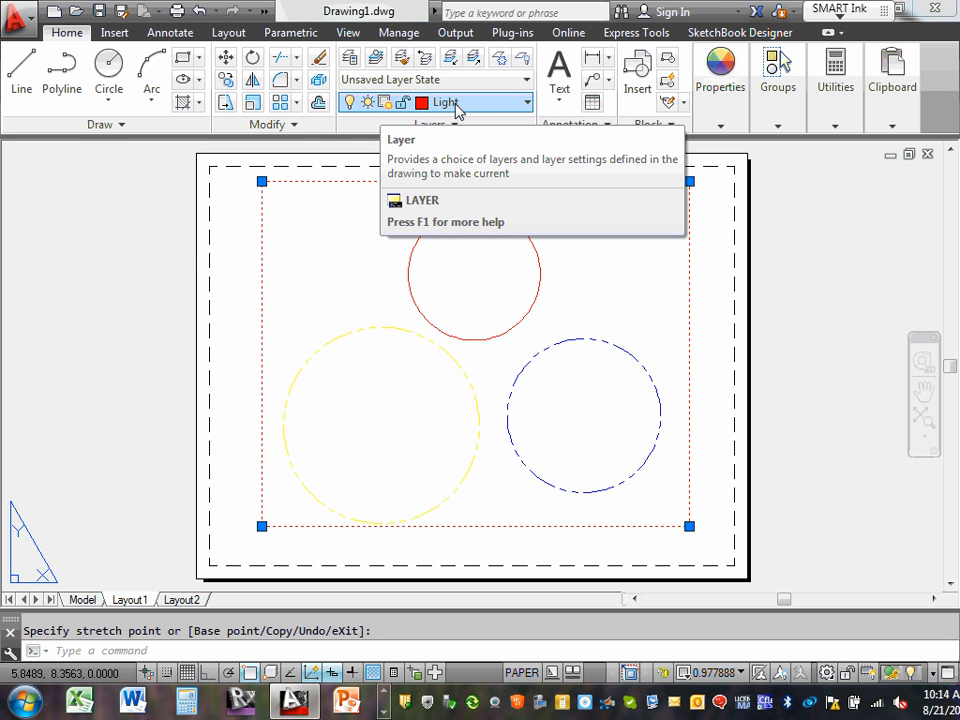
# Move the selected viewport frame to layer 0 and clear the selection.
pyautogui.click(527, 103)
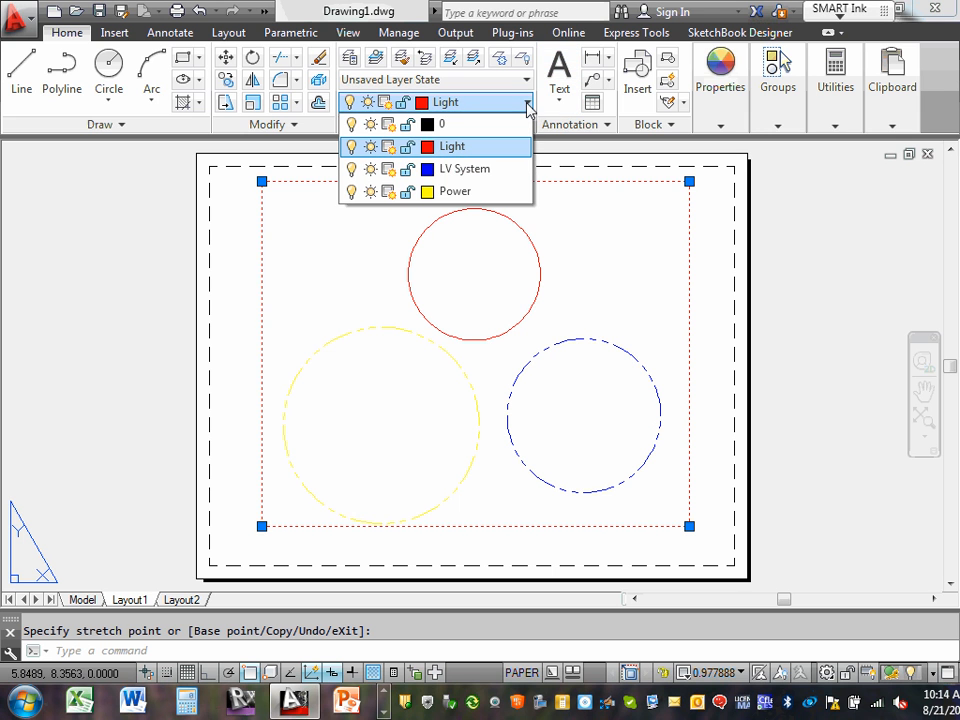
pyautogui.click(447, 124)
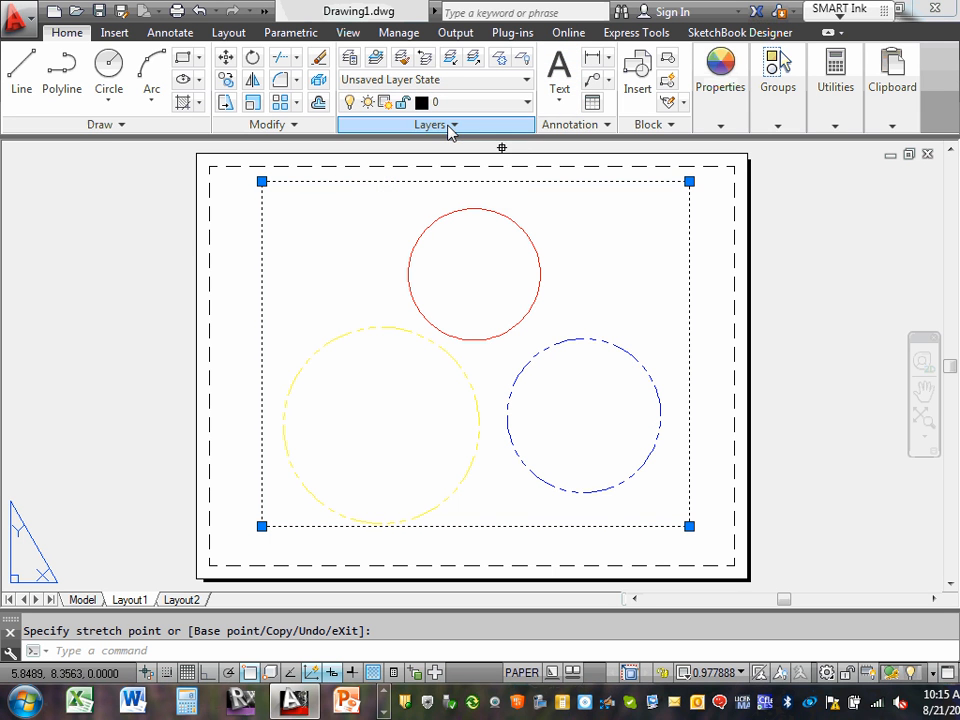
pyautogui.click(225, 230)
pyautogui.press('Escape')
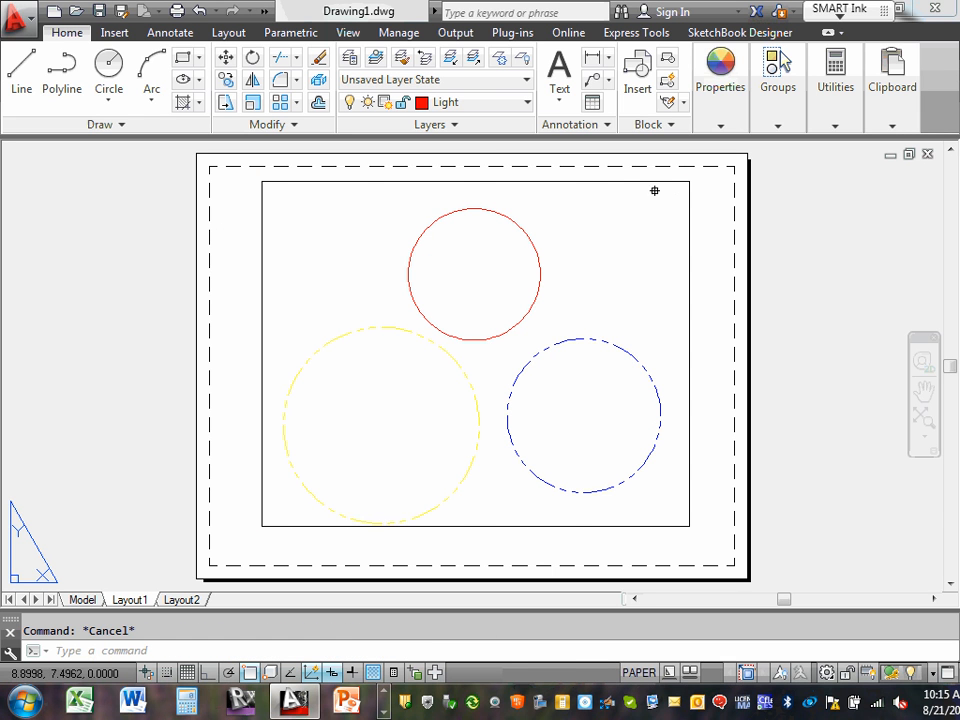
# Reselect the viewport frame to check which layer it is assigned to, and deselect it.
pyautogui.click(623, 182)
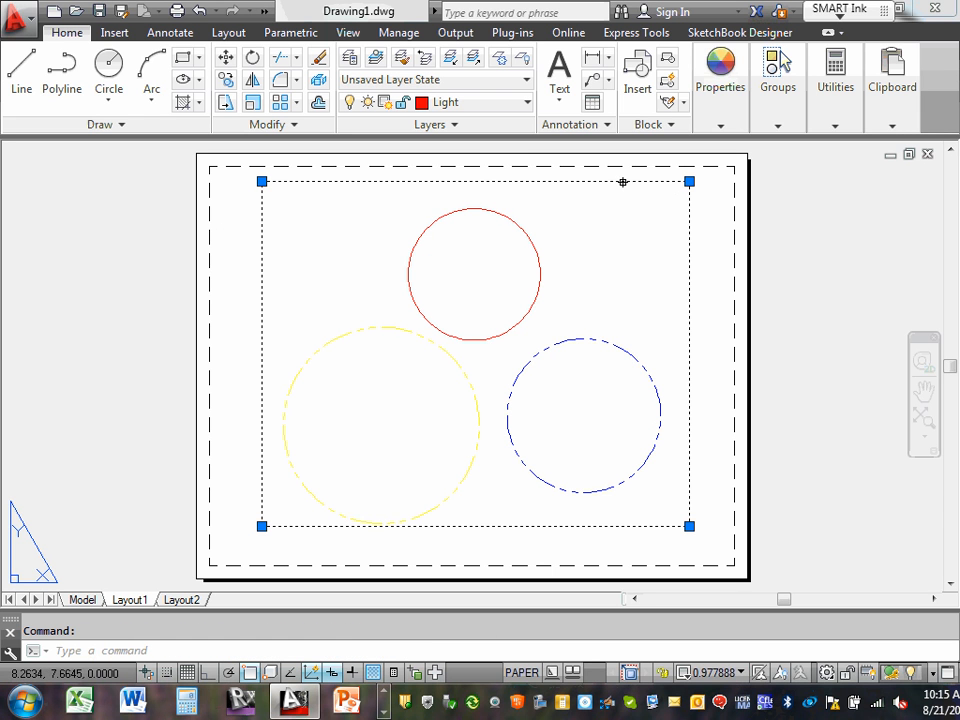
pyautogui.click(528, 103)
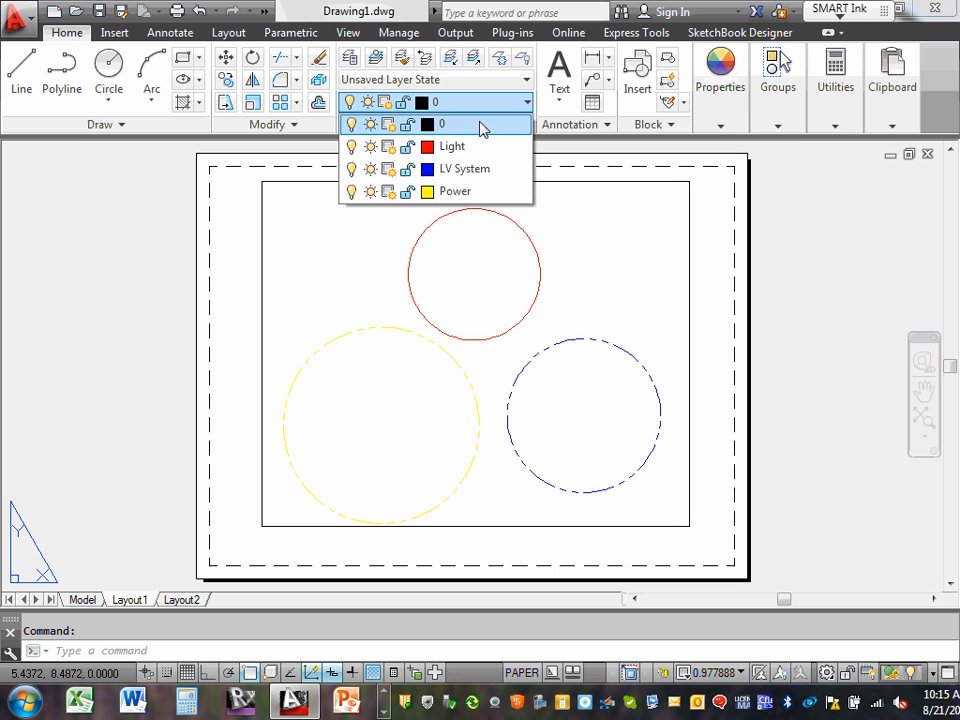
pyautogui.click(220, 190)
pyautogui.click(219, 187)
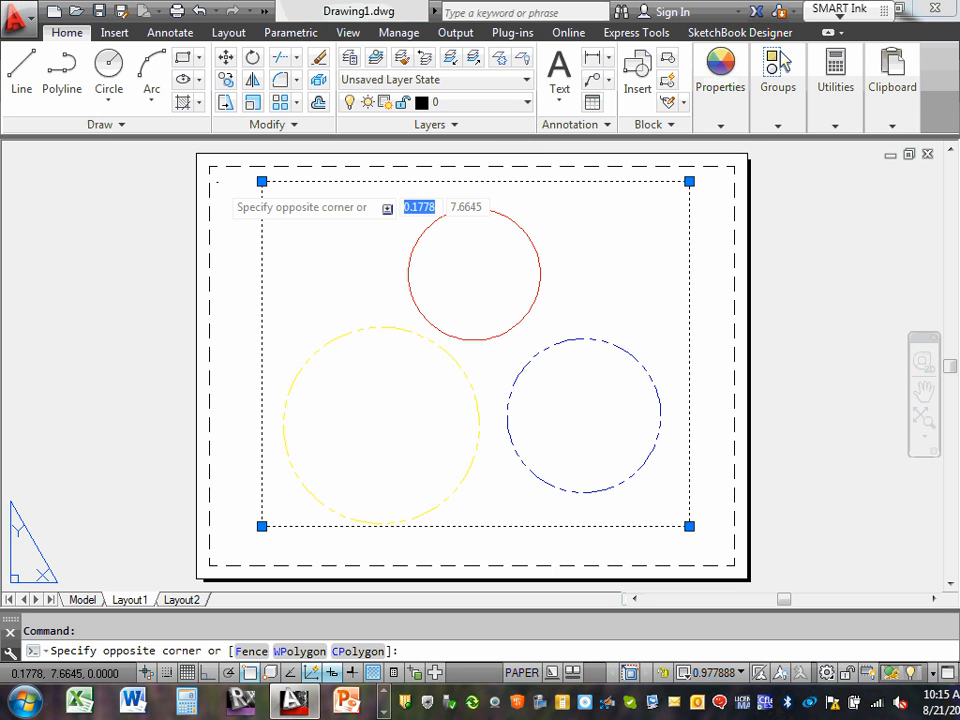
pyautogui.press('Escape')
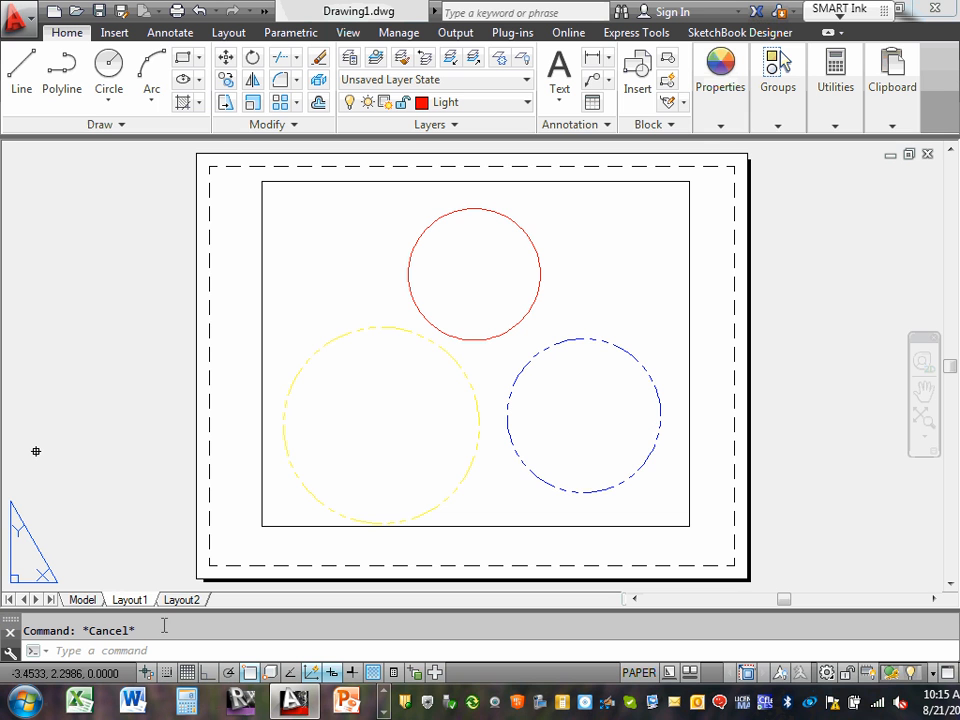
# Return to model space and move the yellow circle to the Light layer.
pyautogui.click(91, 604)
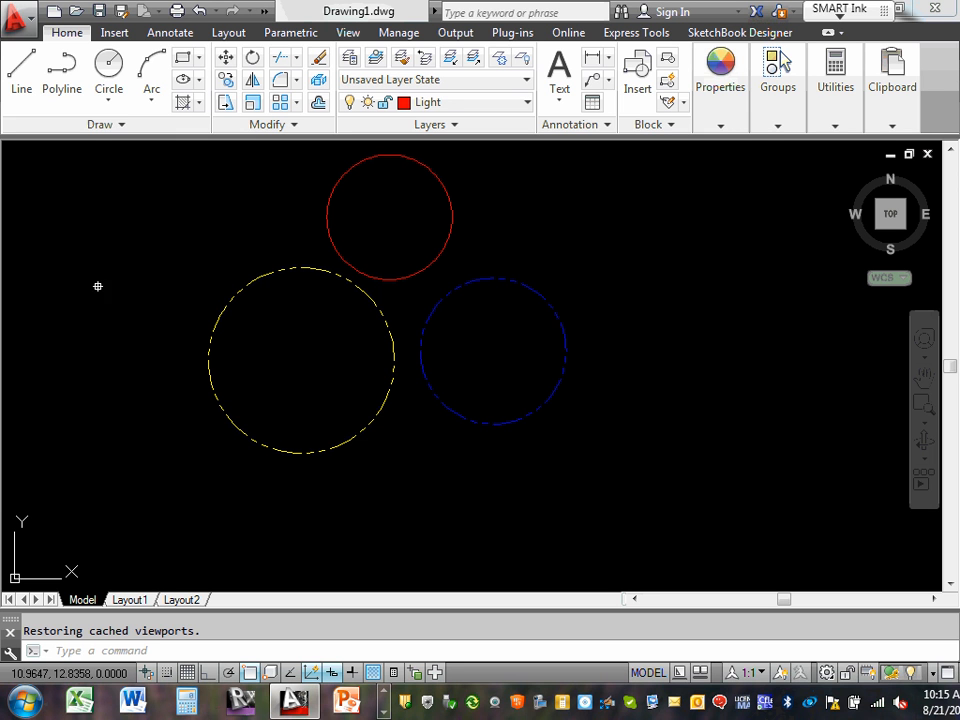
pyautogui.click(252, 281)
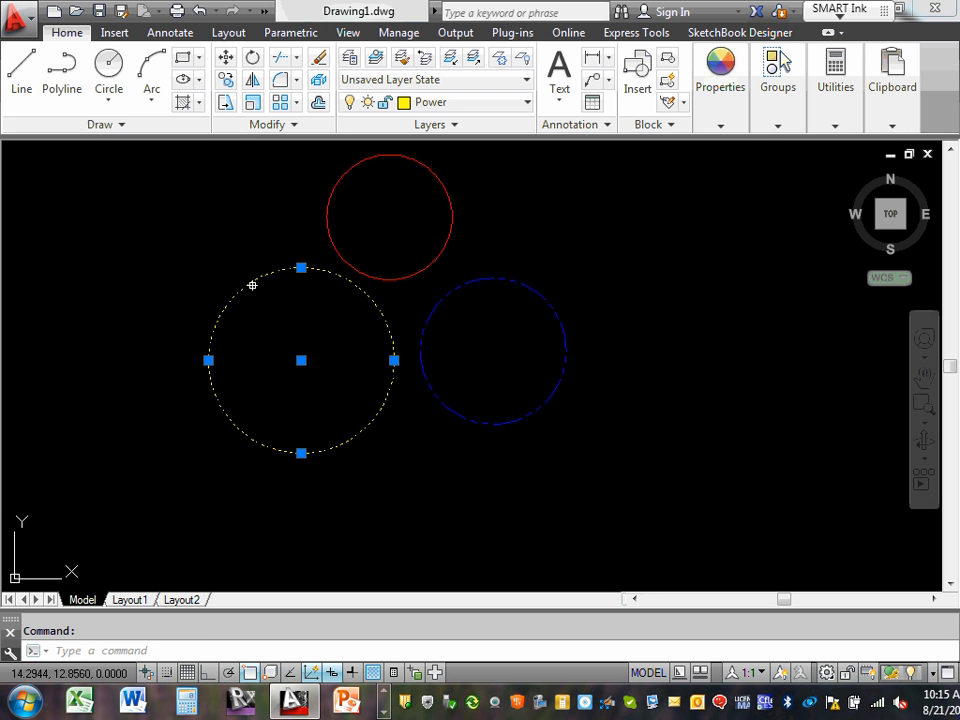
pyautogui.moveTo(253, 283)
pyautogui.click(527, 104)
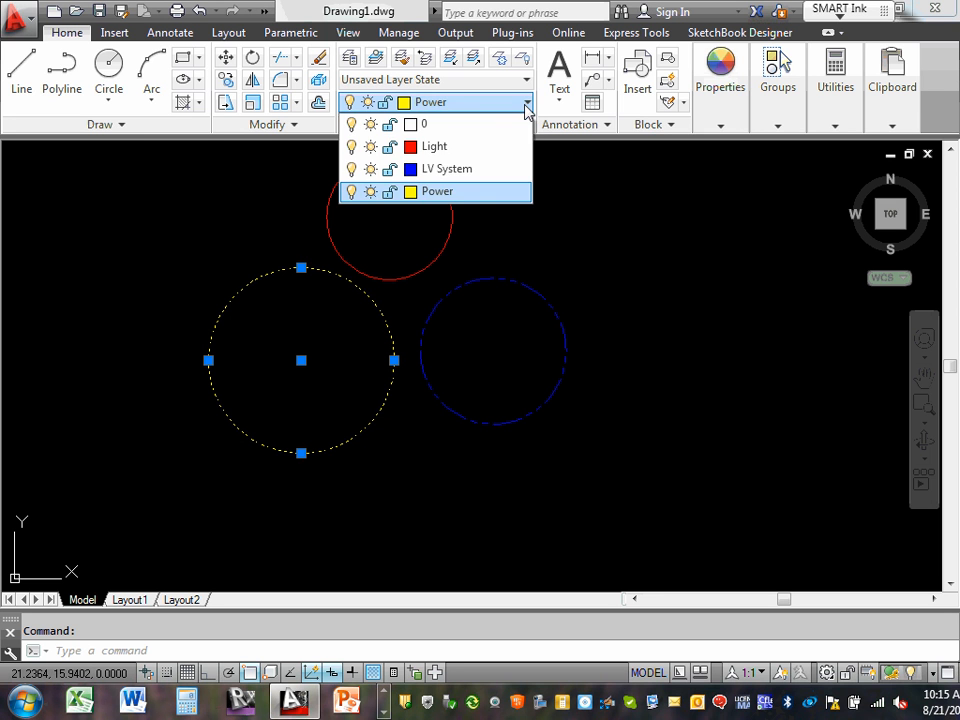
pyautogui.click(473, 147)
pyautogui.click(495, 182)
pyautogui.press('Escape')
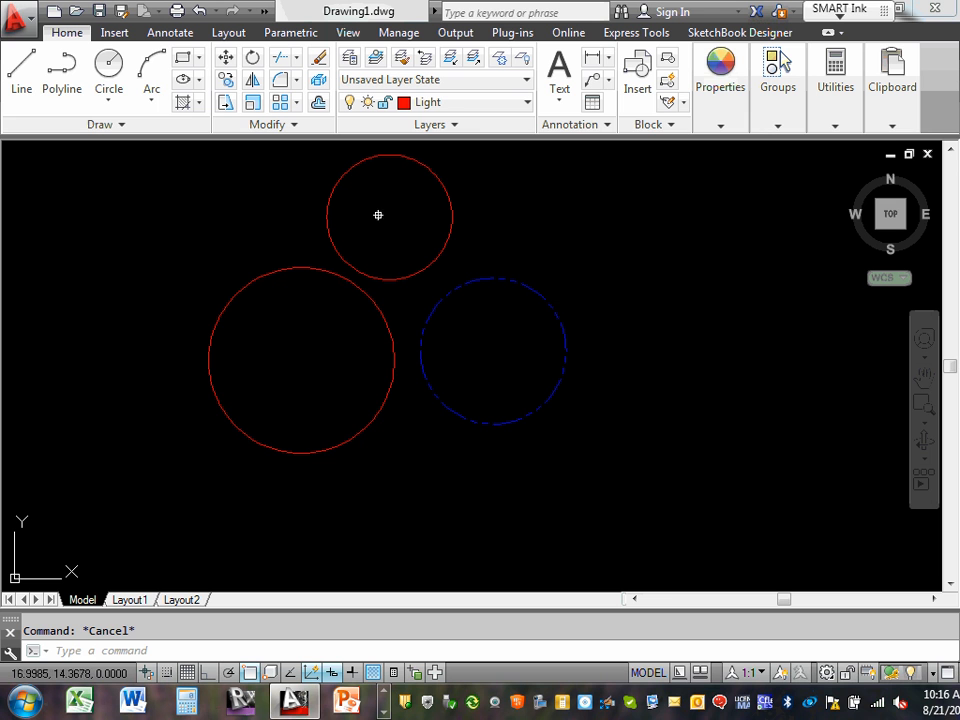
# Move the largest circle back to the Power layer and clear the selection.
pyautogui.click(287, 270)
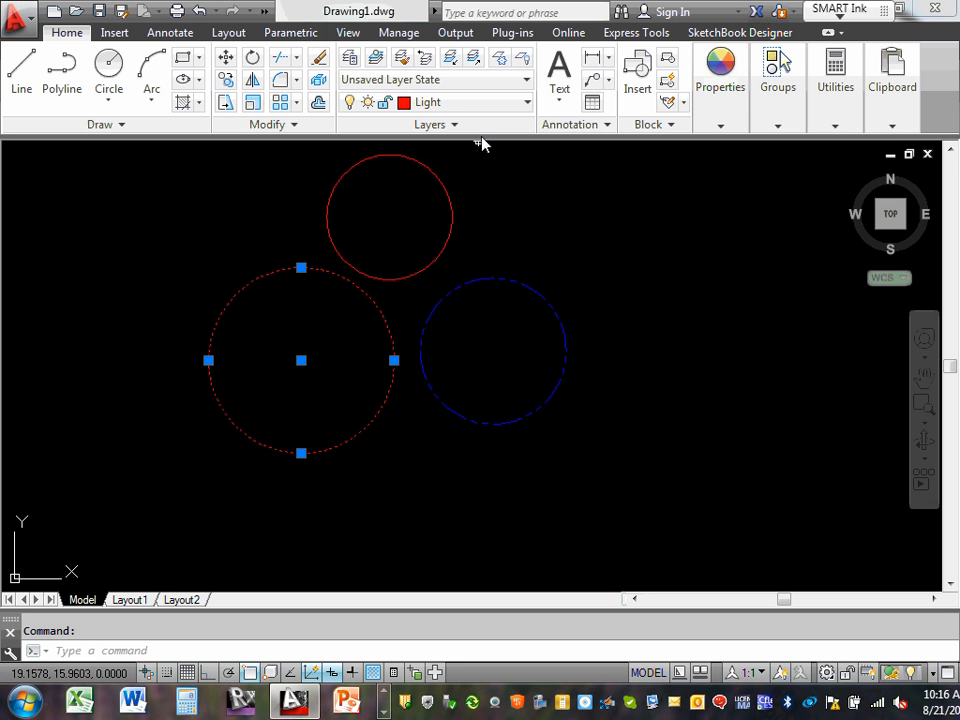
pyautogui.click(527, 103)
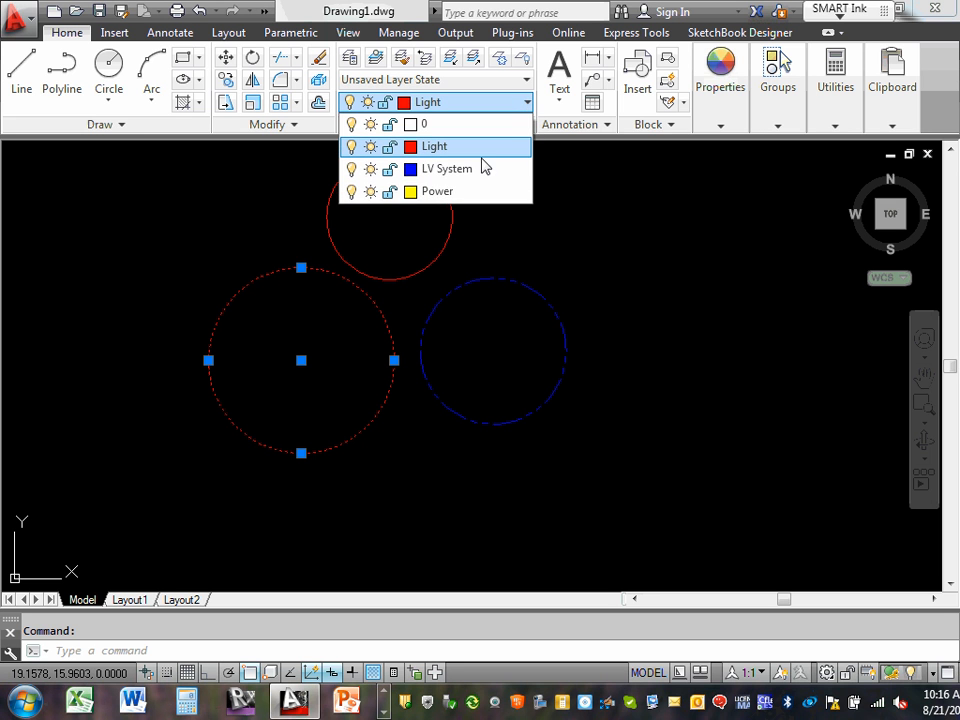
pyautogui.click(454, 192)
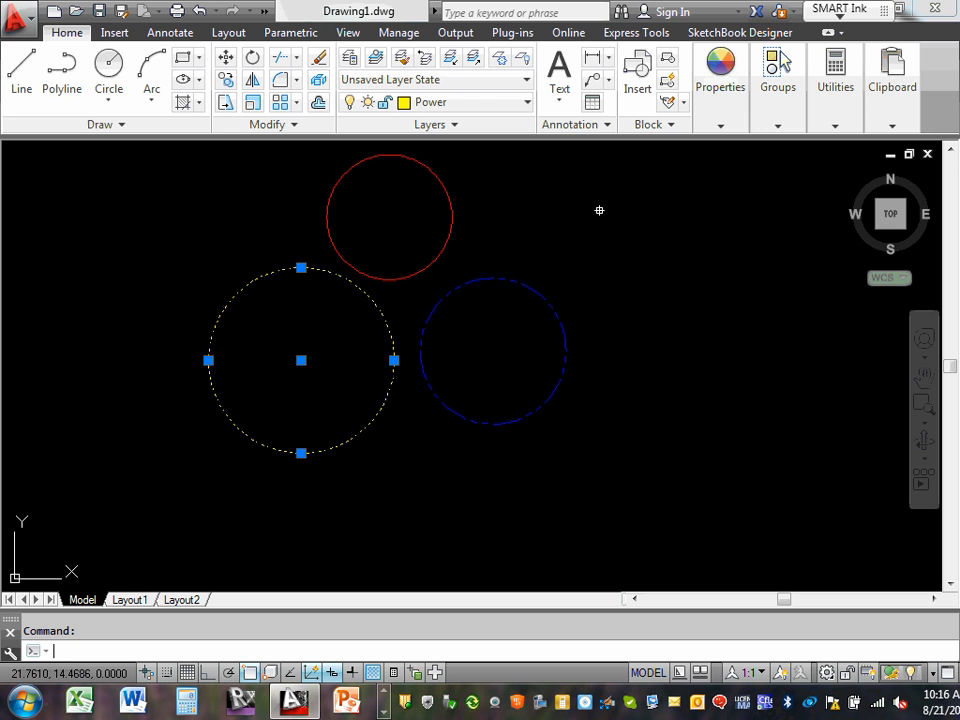
pyautogui.press('Escape')
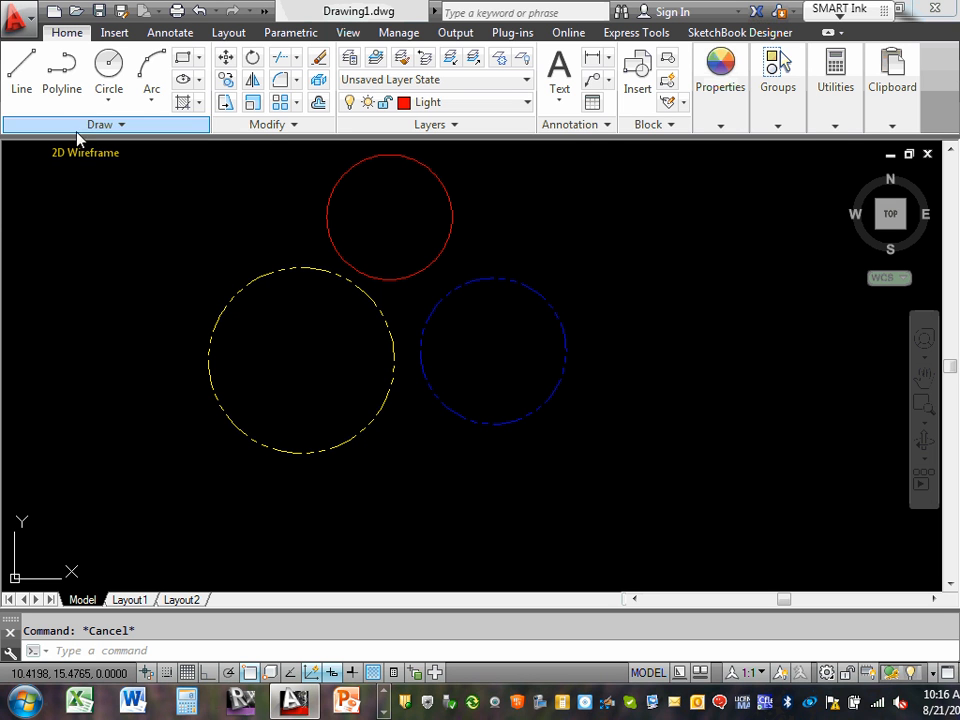
pyautogui.click(136, 210)
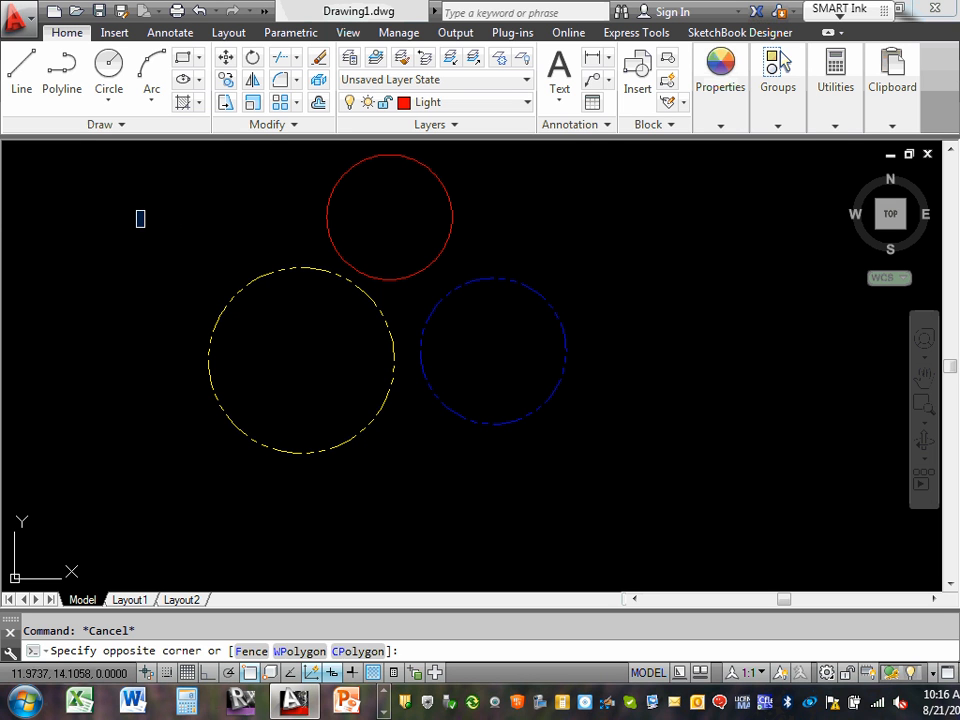
pyautogui.click(608, 515)
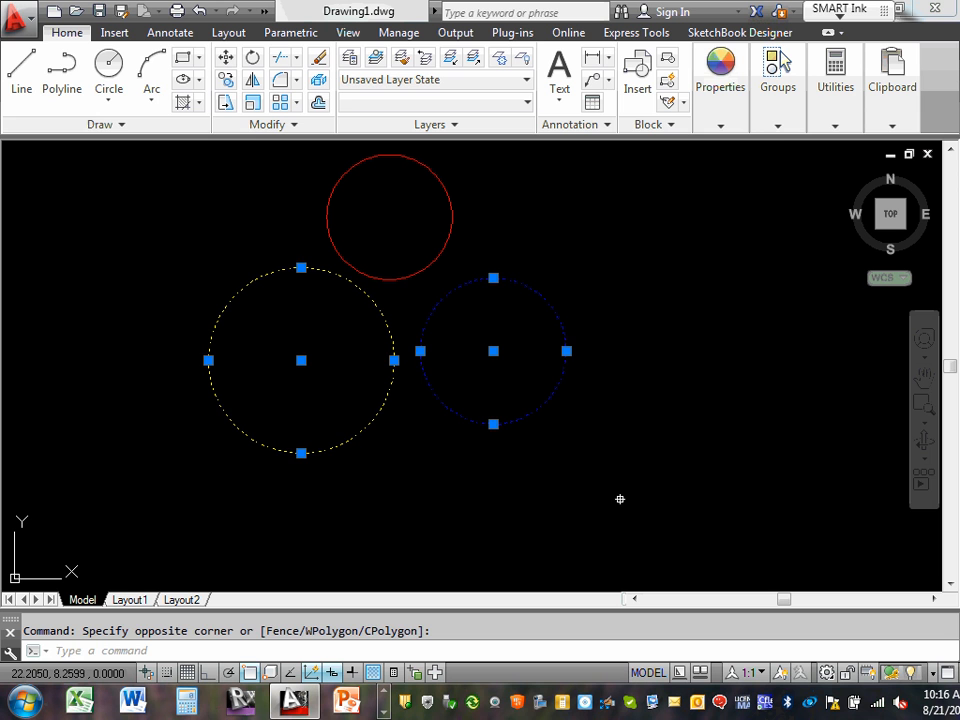
pyautogui.press('Escape')
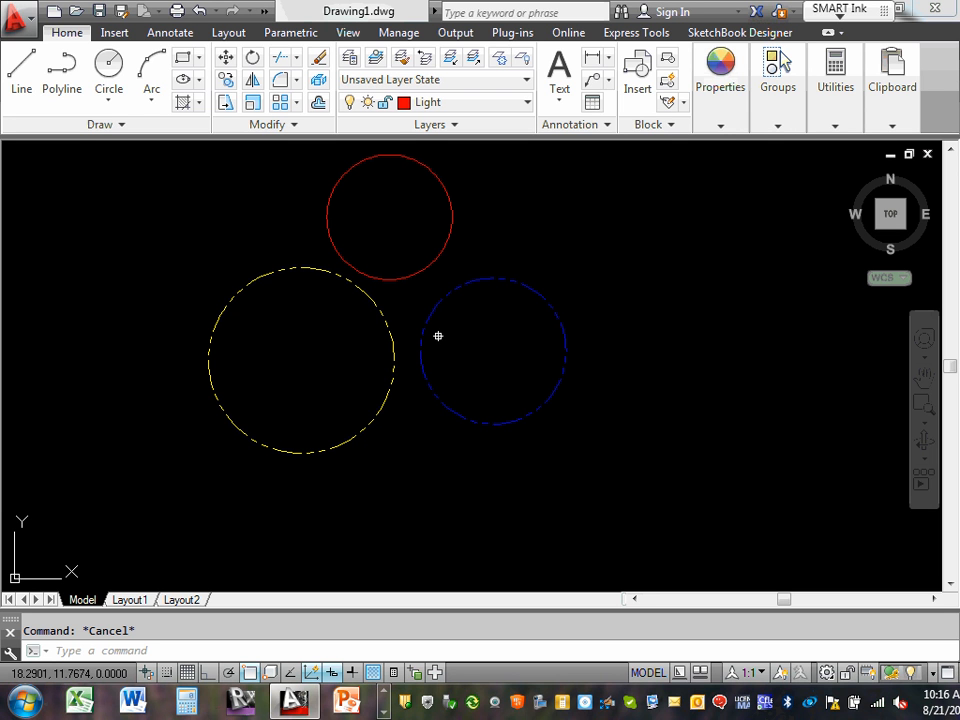
# Freeze the Light layer only inside Layout1's viewport, and return to paper space.
pyautogui.click(131, 600)
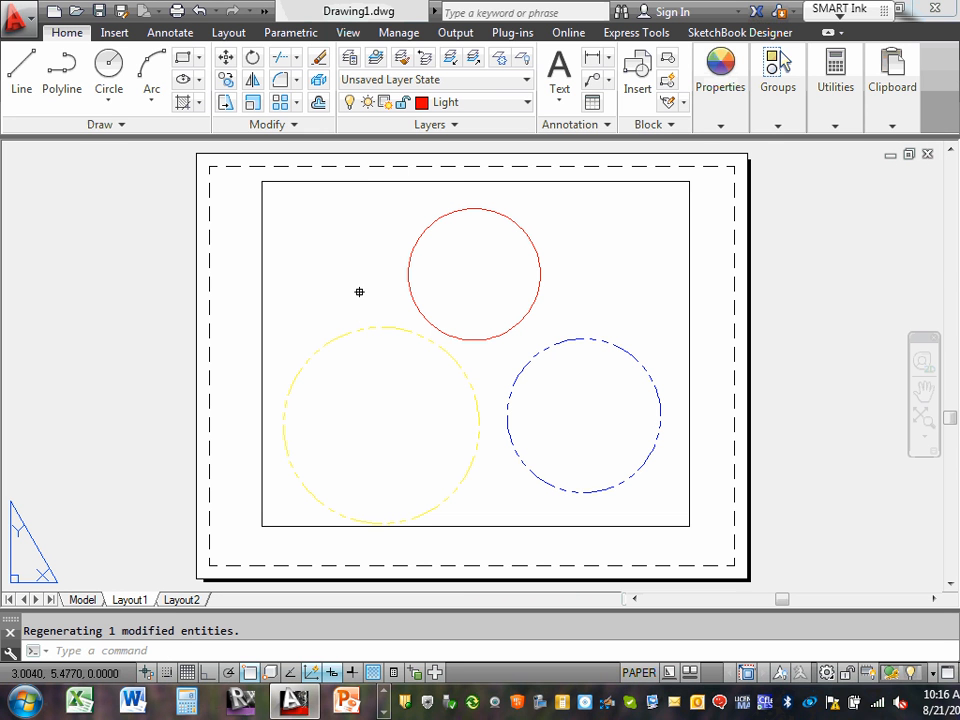
pyautogui.doubleClick(348, 243)
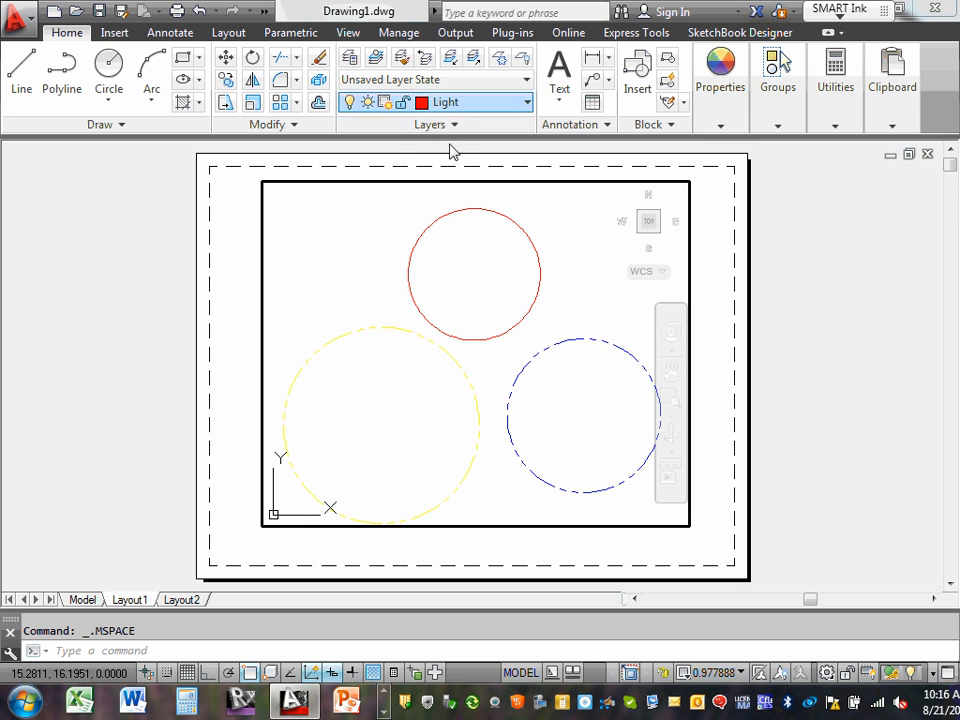
pyautogui.click(528, 104)
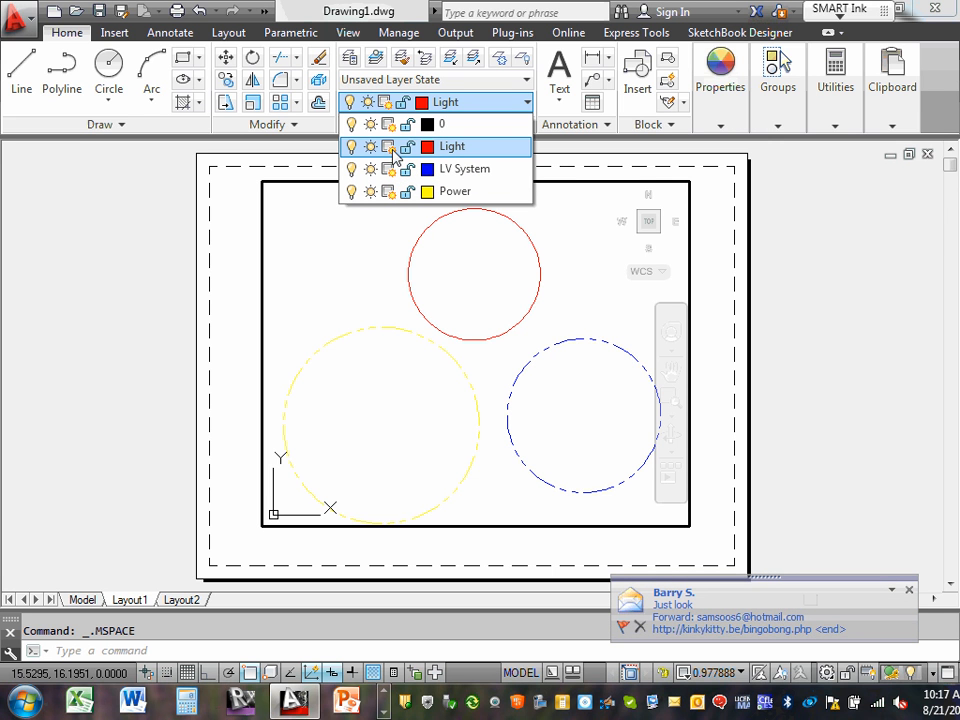
pyautogui.click(389, 147)
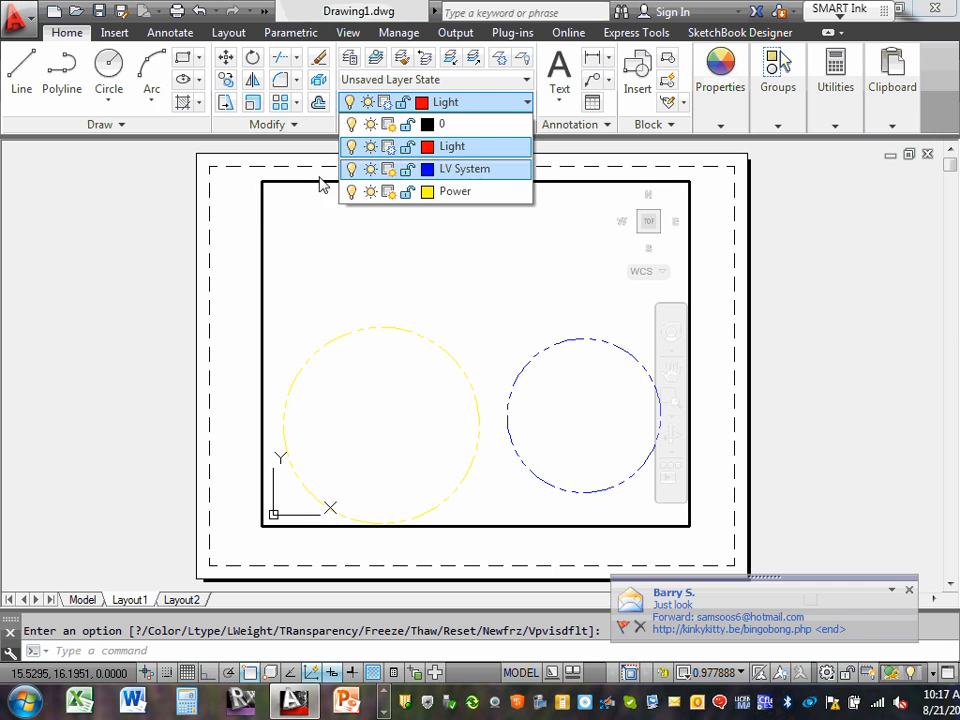
pyautogui.click(237, 197)
pyautogui.doubleClick(229, 187)
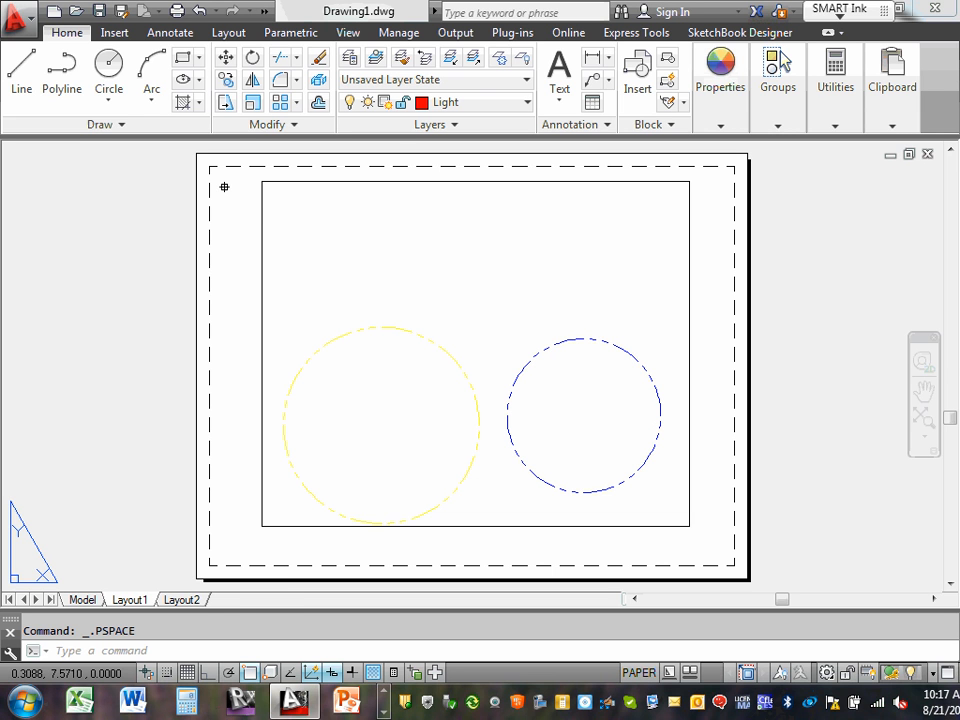
# Compare the circles shown in Layout2, model space and Layout1, and view the layer states in model space.
pyautogui.click(182, 600)
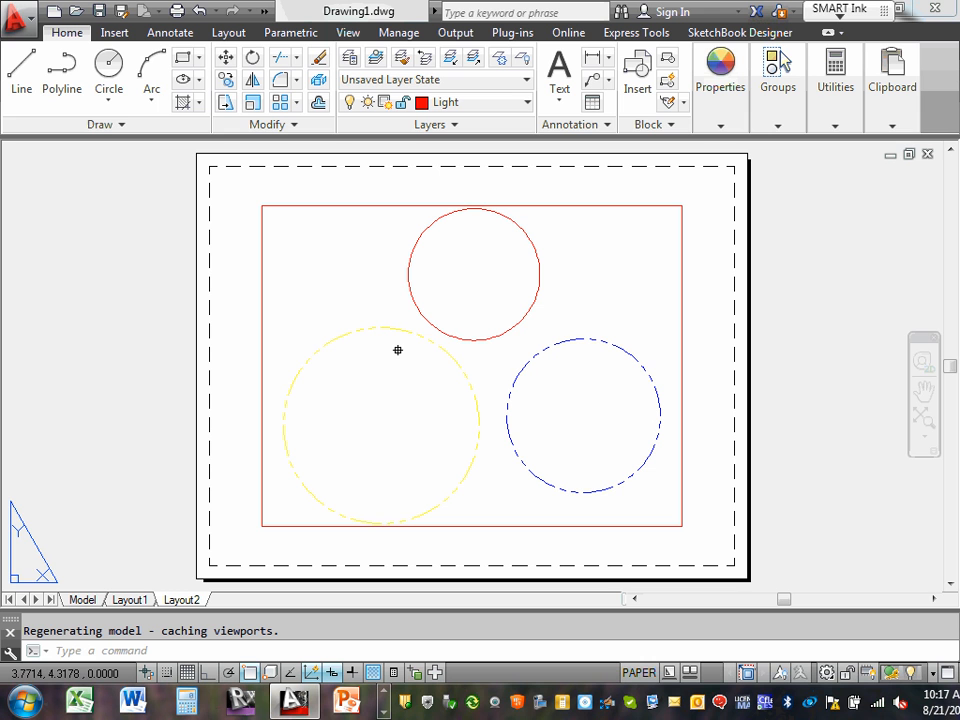
pyautogui.click(86, 600)
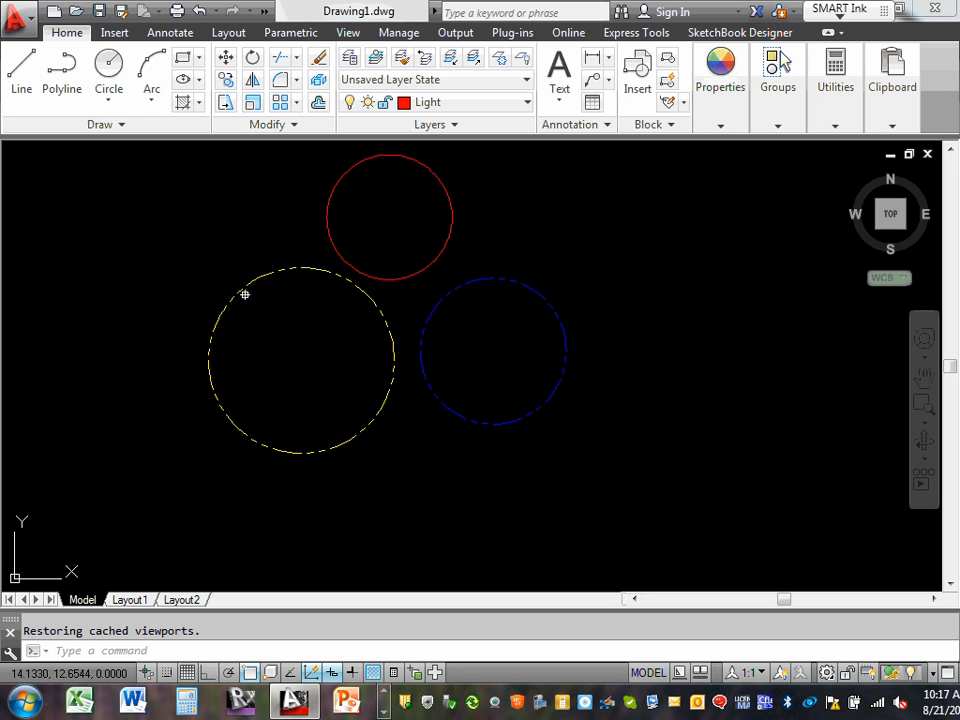
pyautogui.click(525, 108)
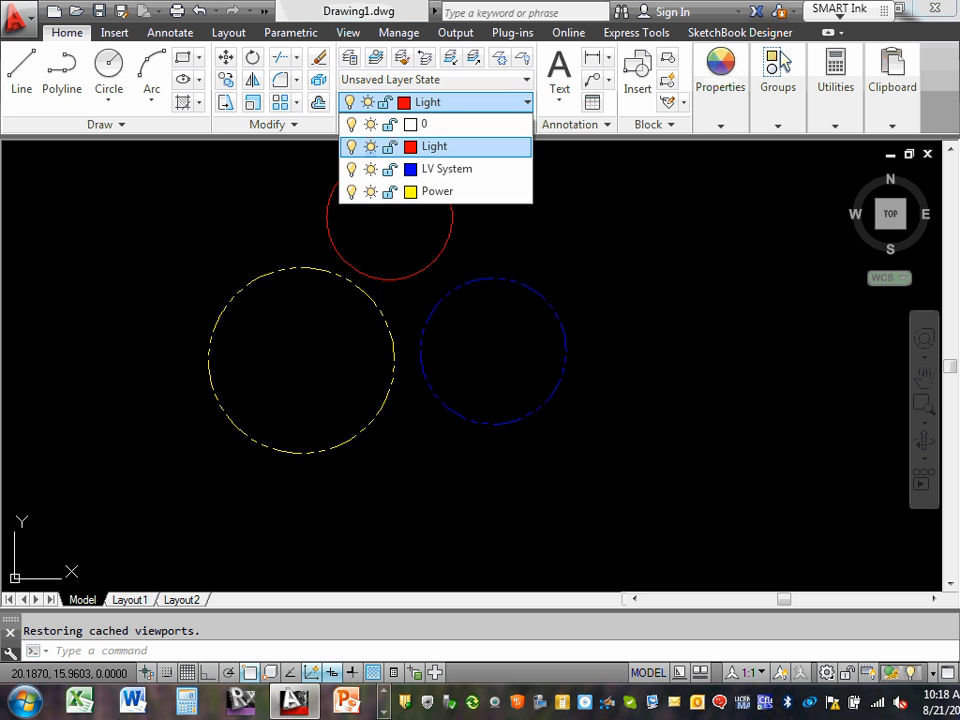
pyautogui.click(168, 441)
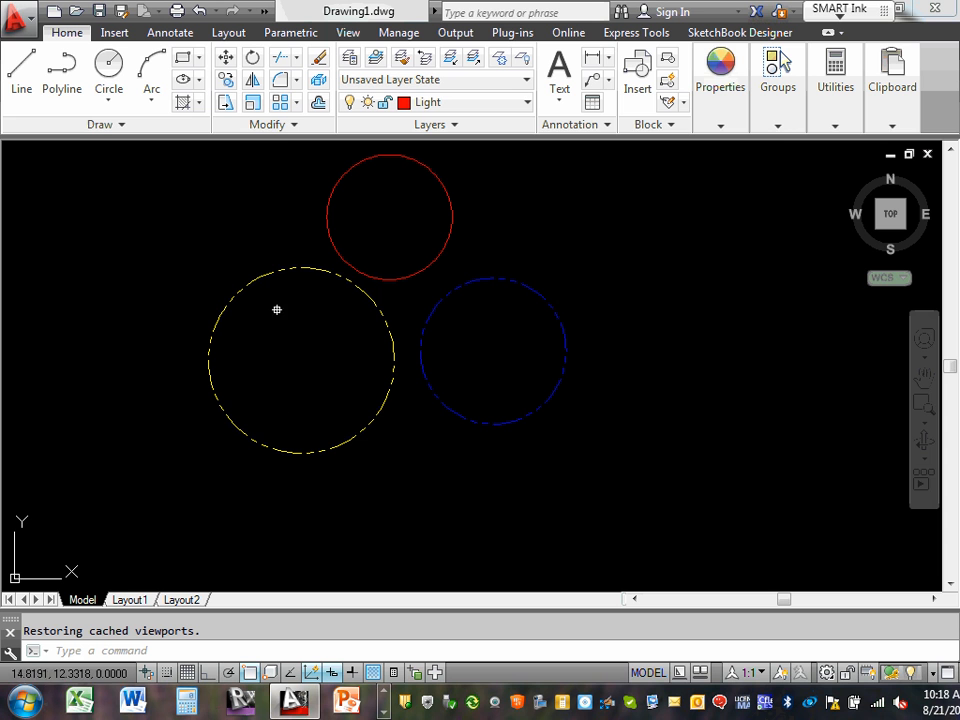
pyautogui.click(128, 600)
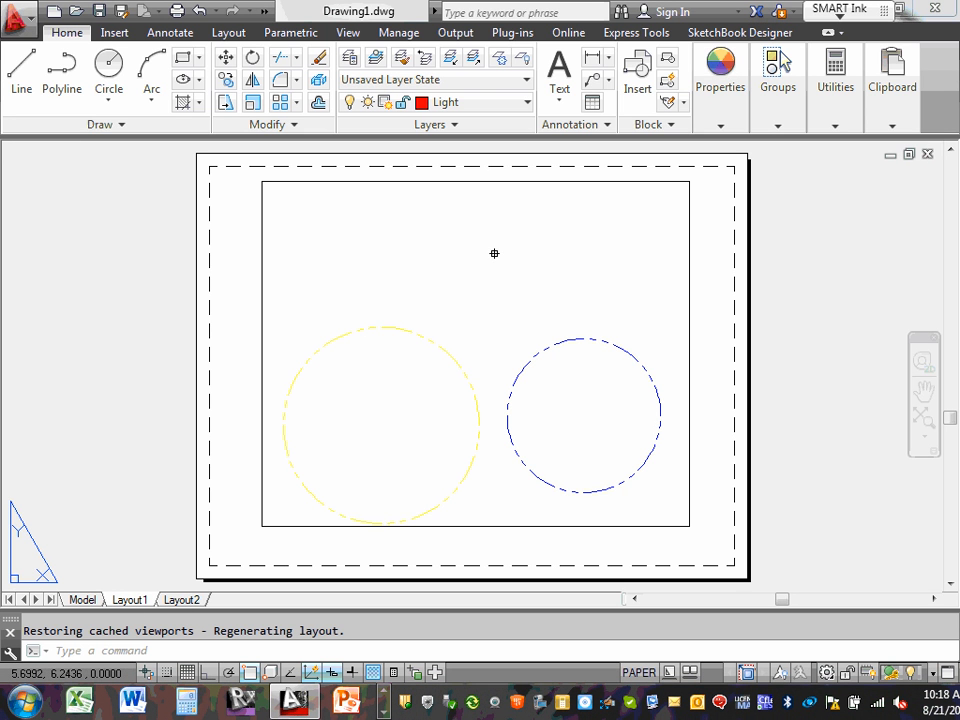
# Freeze the LV System layer only inside Layout2's viewport, return to paper space and clear the stray selection window.
pyautogui.click(180, 600)
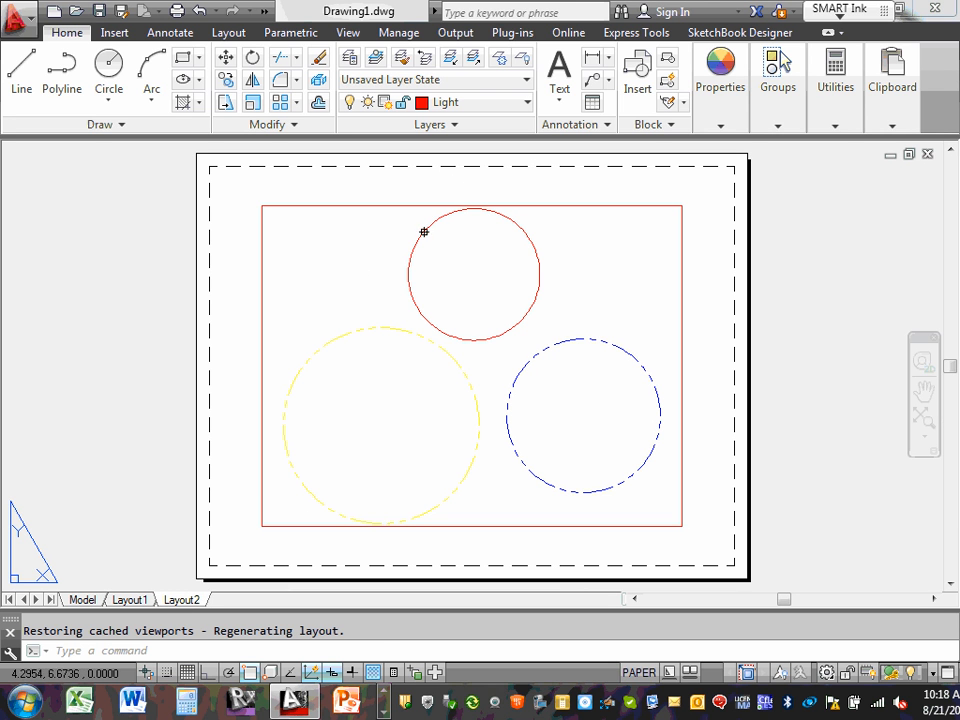
pyautogui.doubleClick(352, 290)
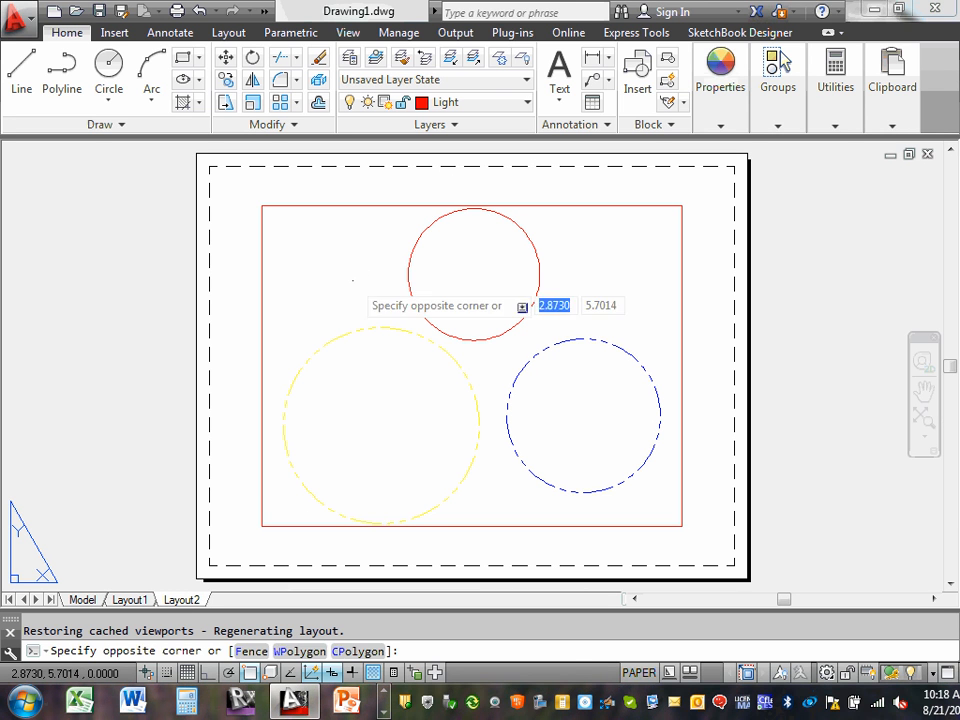
pyautogui.click(505, 108)
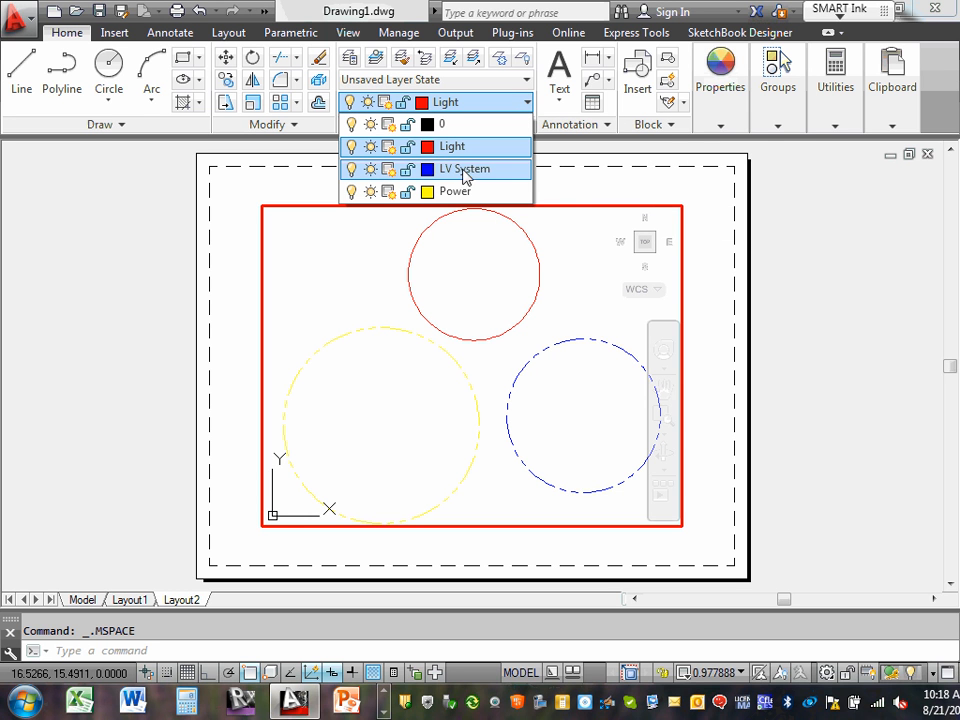
pyautogui.click(389, 170)
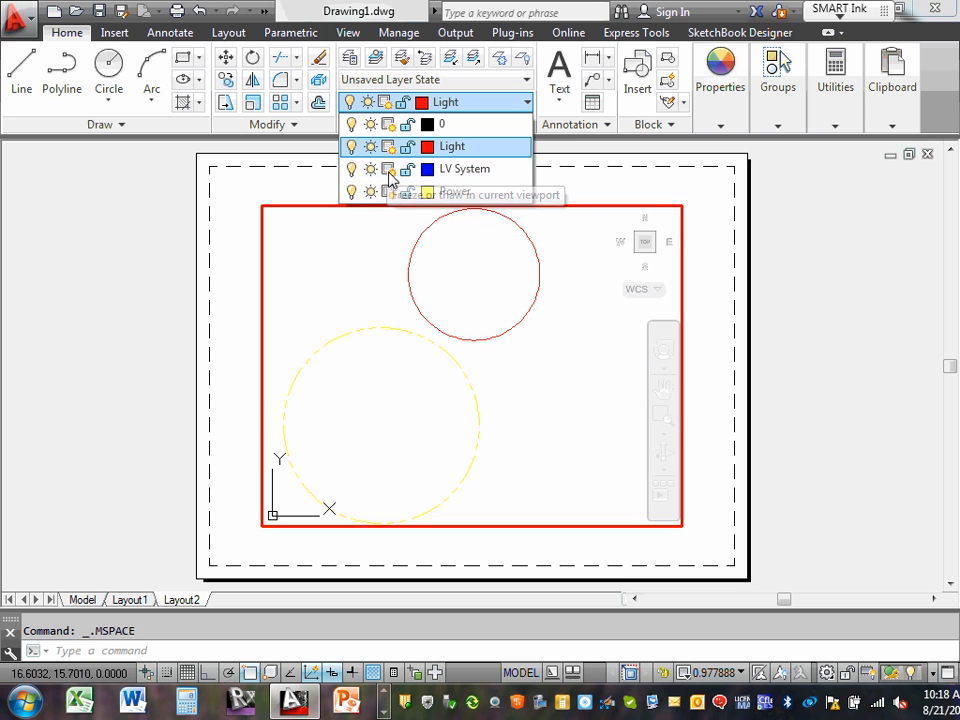
pyautogui.click(201, 203)
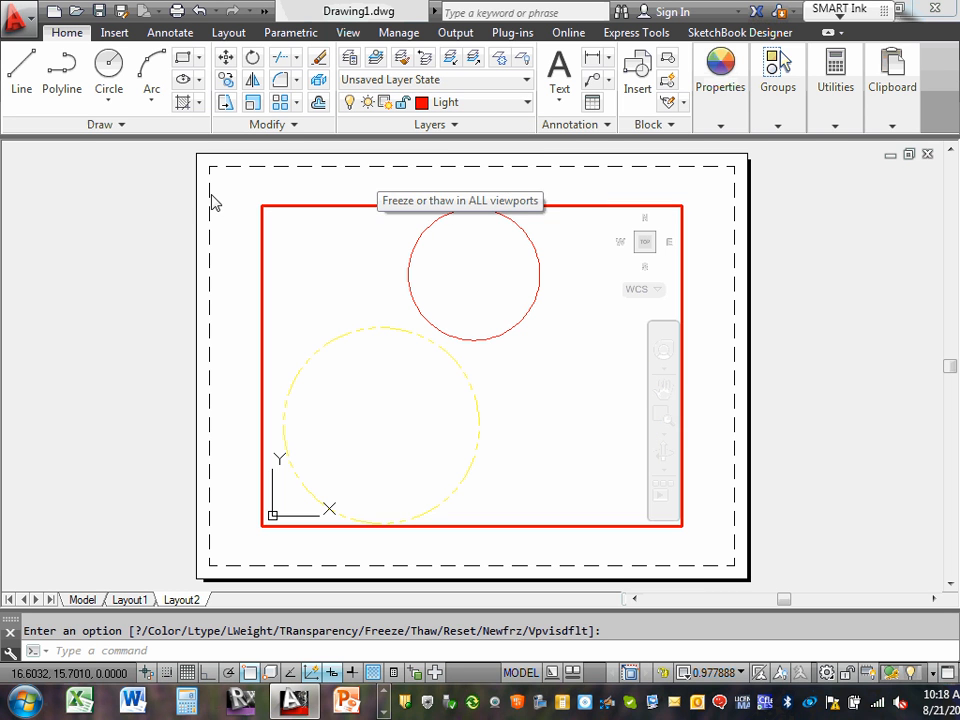
pyautogui.doubleClick(210, 197)
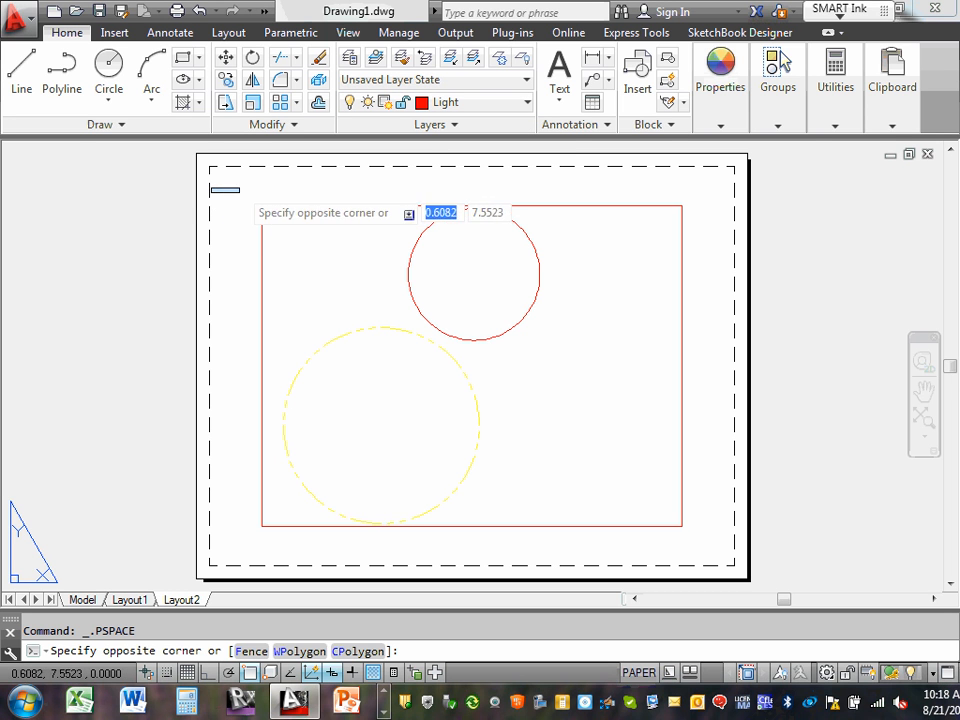
pyautogui.press('Escape')
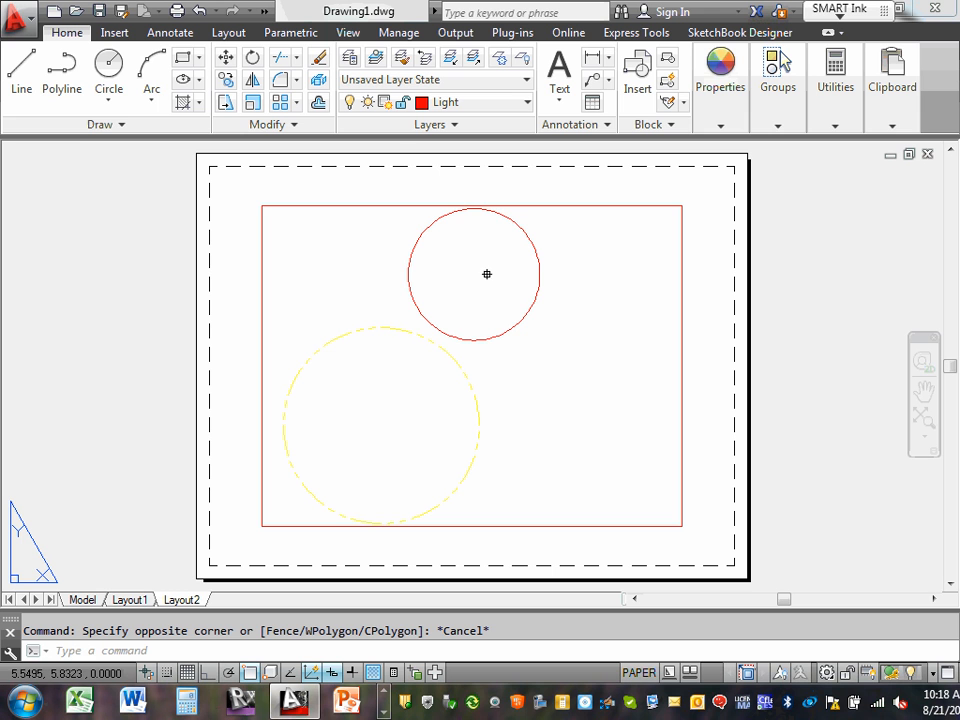
# Freeze the LV System layer inside Layout1's viewport as well, and return to paper space.
pyautogui.click(129, 600)
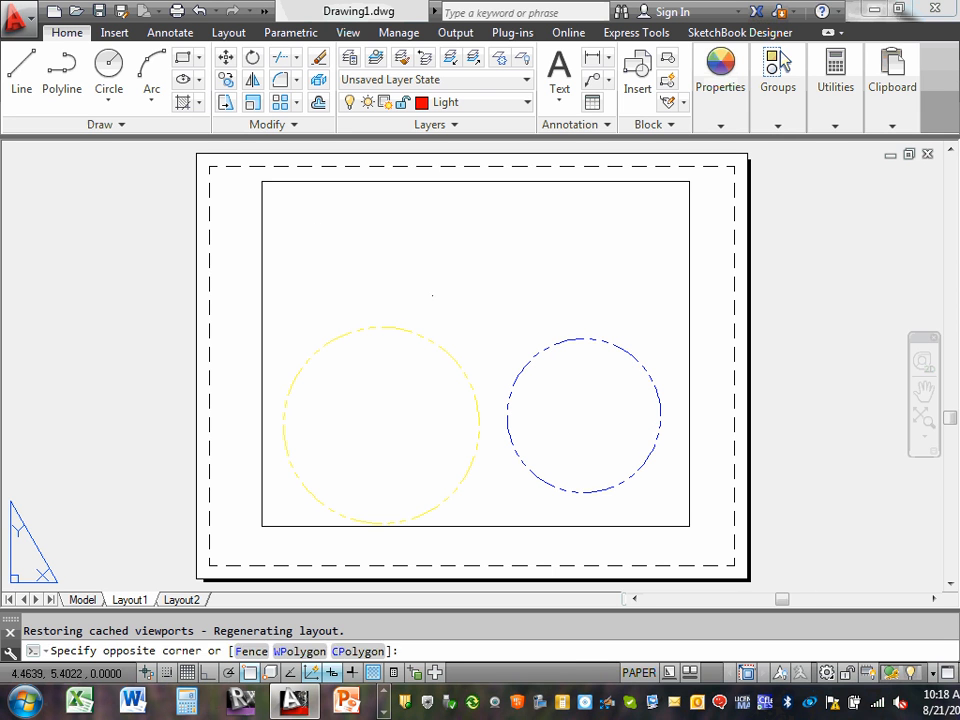
pyautogui.doubleClick(430, 299)
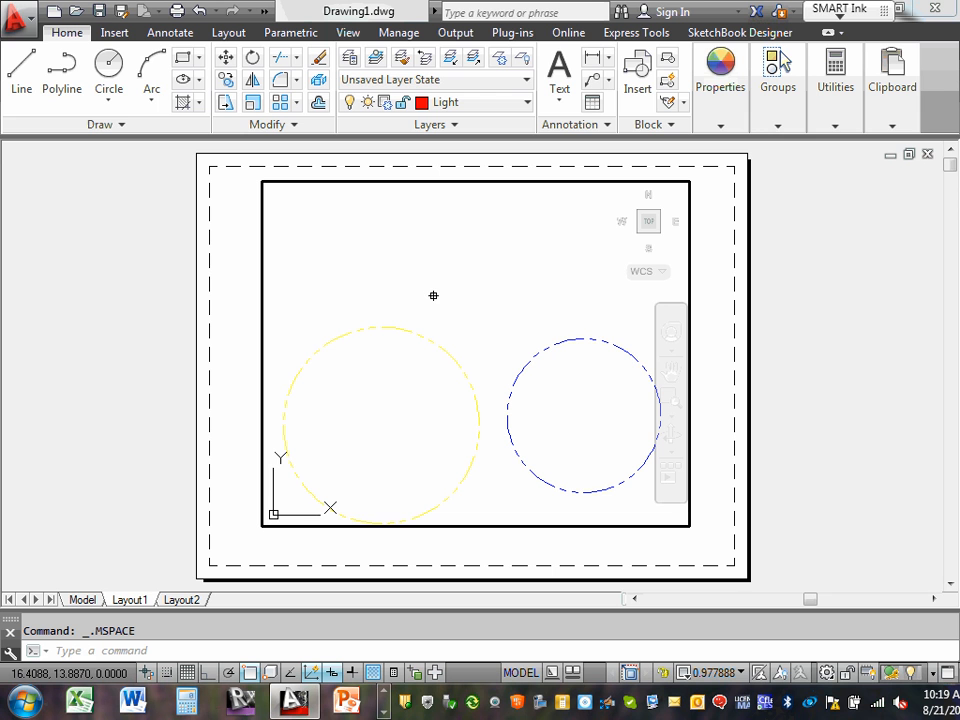
pyautogui.click(527, 103)
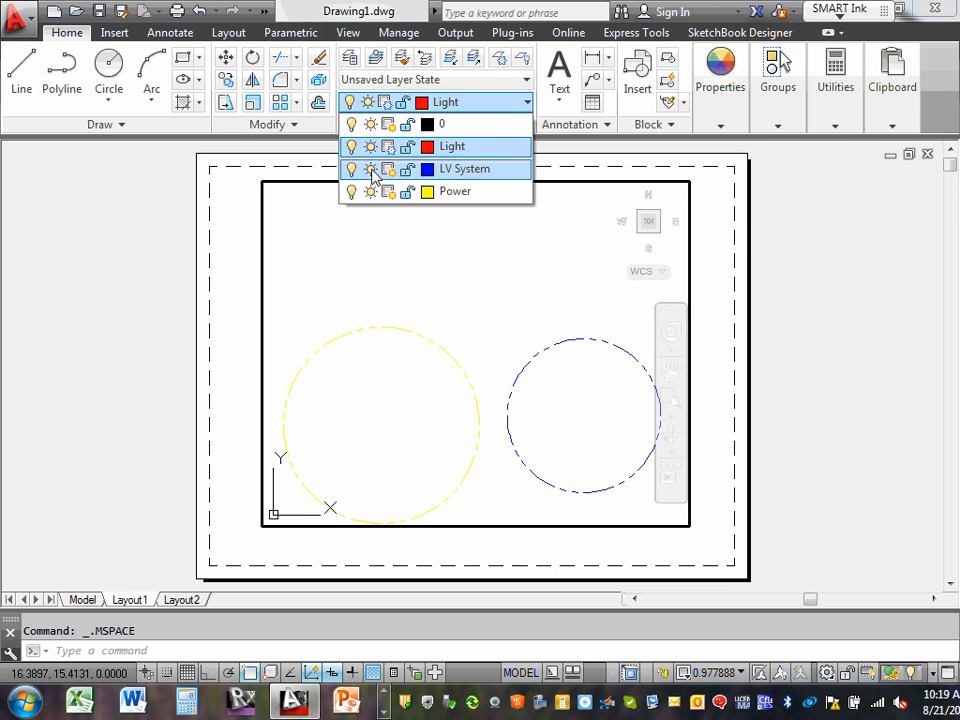
pyautogui.click(386, 169)
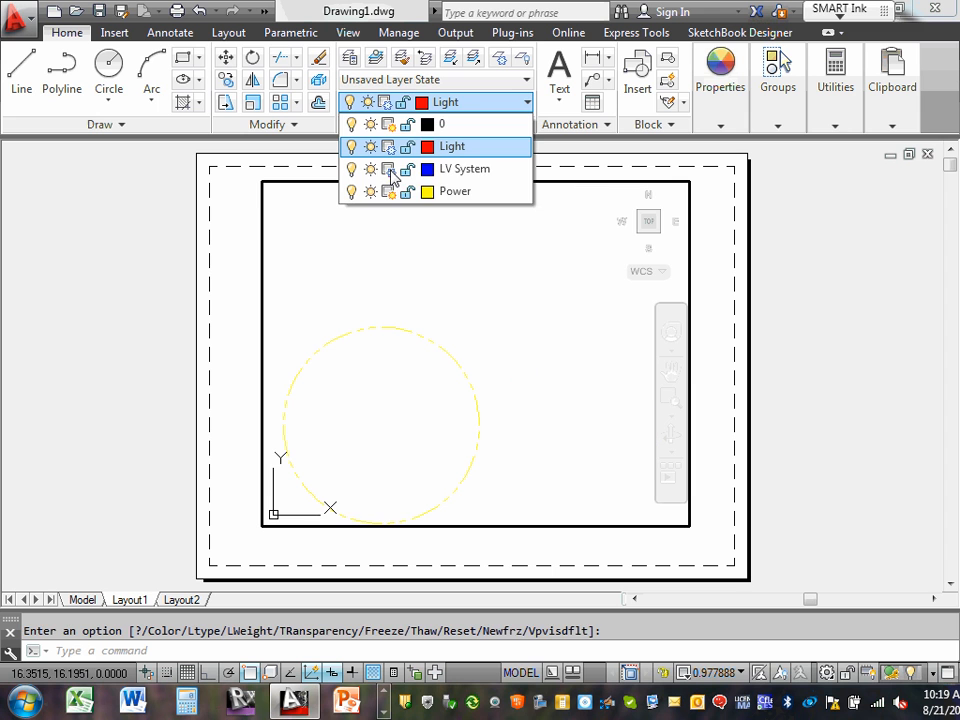
pyautogui.click(237, 217)
pyautogui.doubleClick(235, 210)
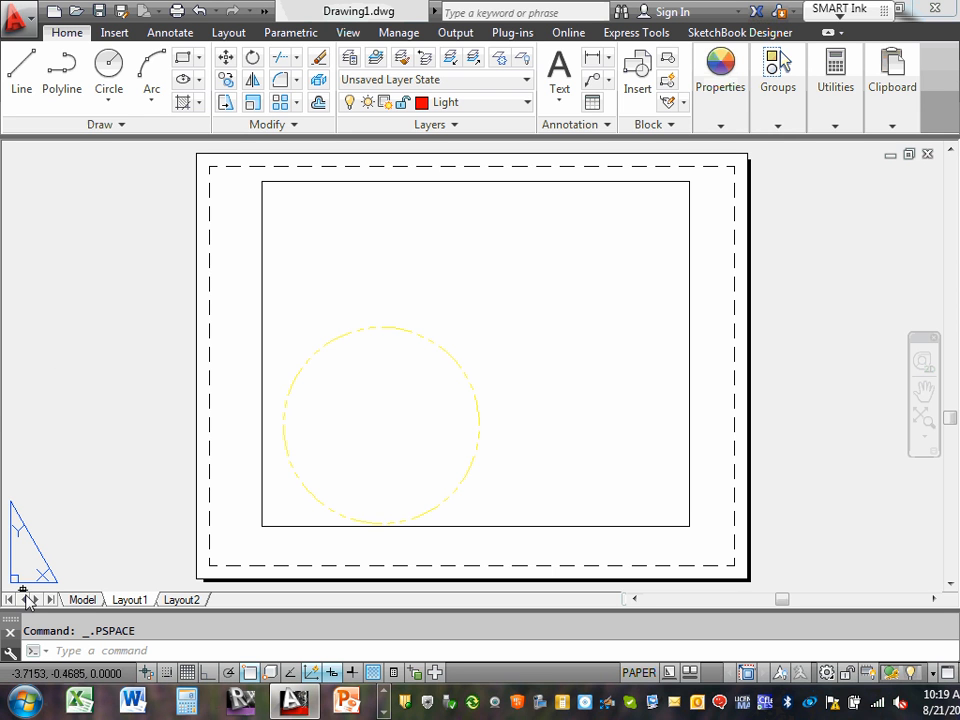
# Review model space and Layout1, and freeze the Power layer only inside Layout2's viewport, finishing in paper space.
pyautogui.click(82, 600)
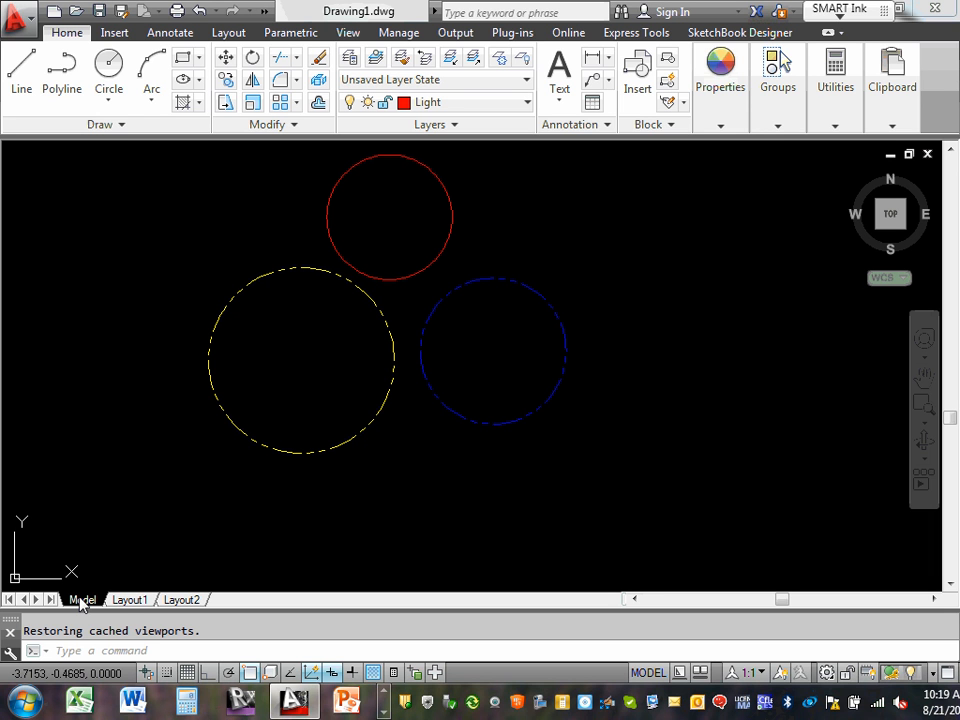
pyautogui.click(129, 601)
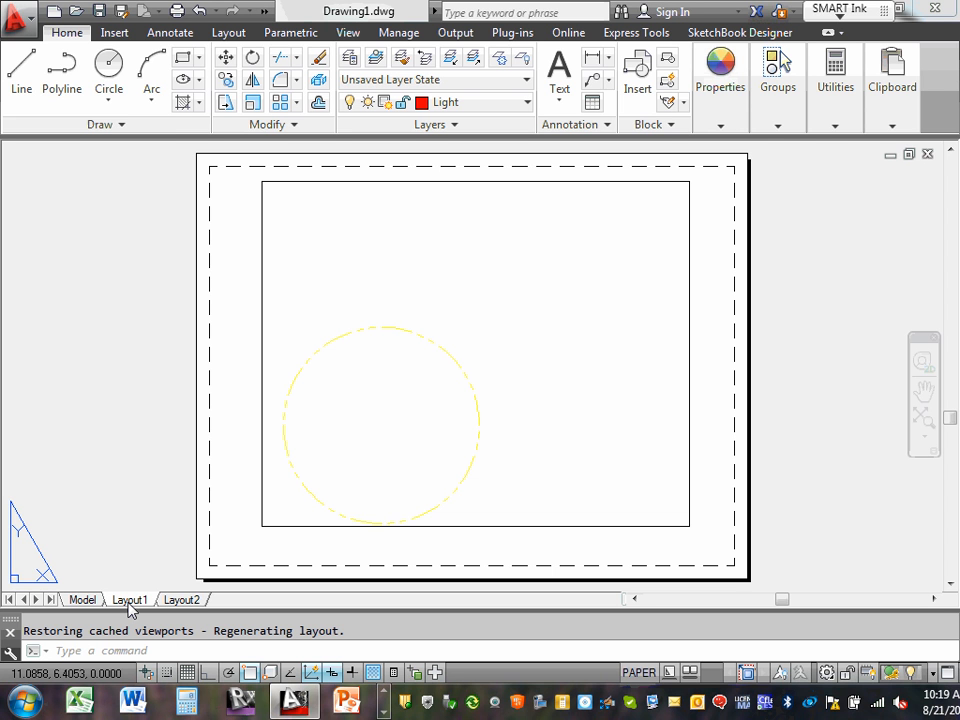
pyautogui.click(189, 602)
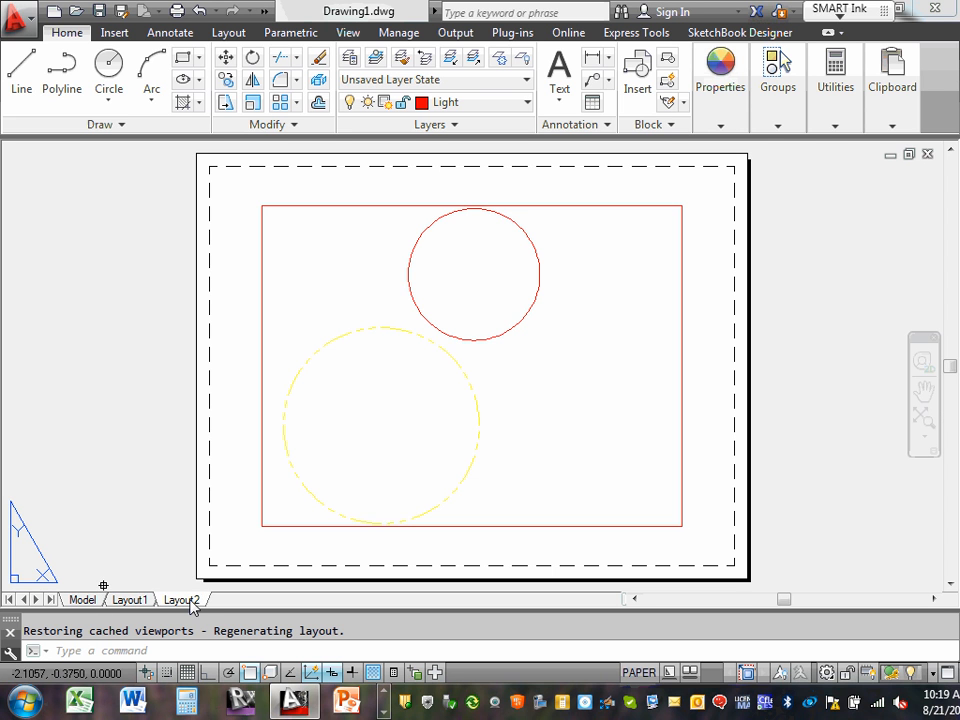
pyautogui.doubleClick(552, 358)
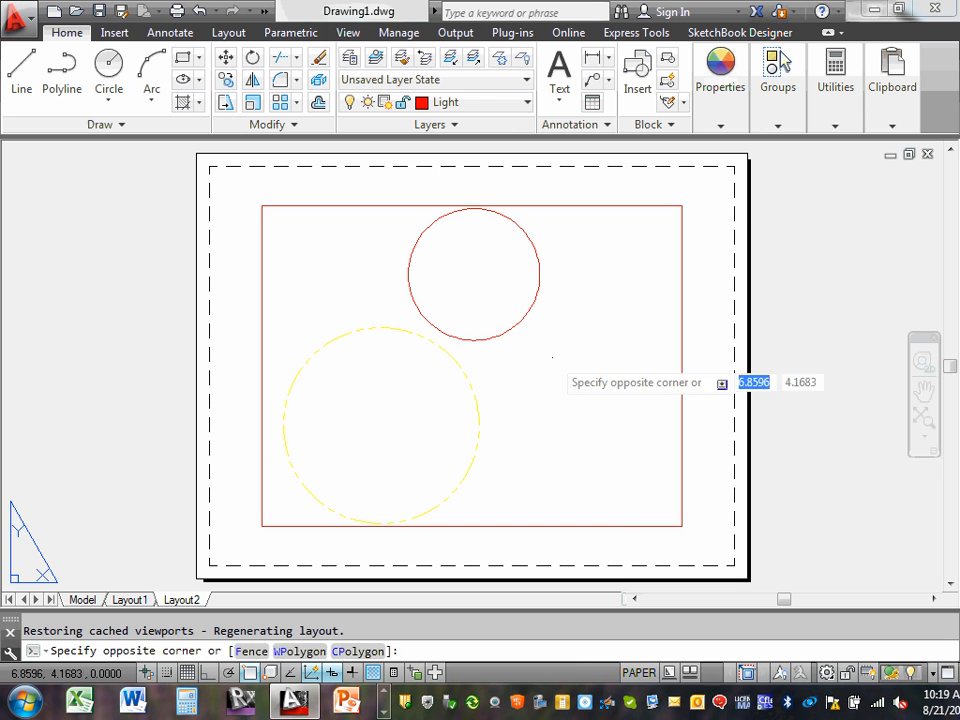
pyautogui.click(526, 103)
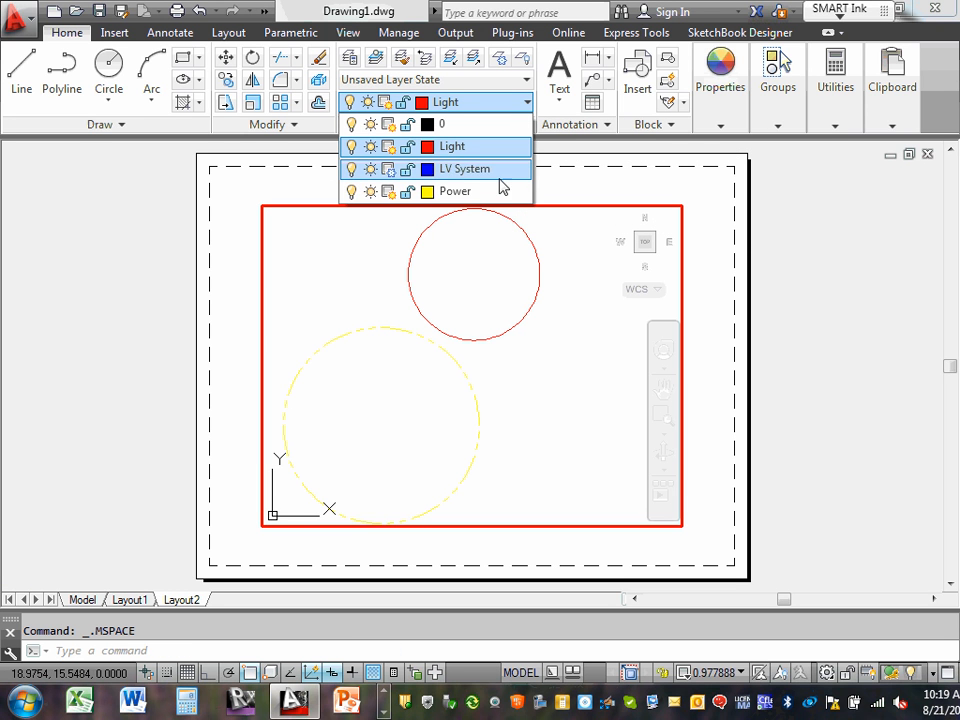
pyautogui.click(391, 194)
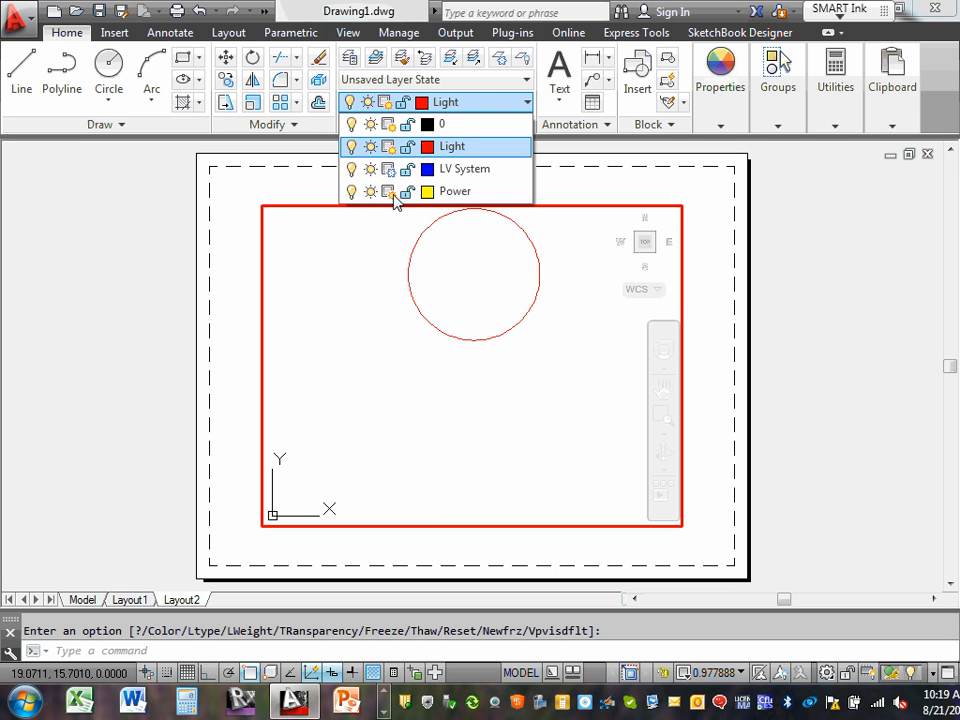
pyautogui.click(231, 213)
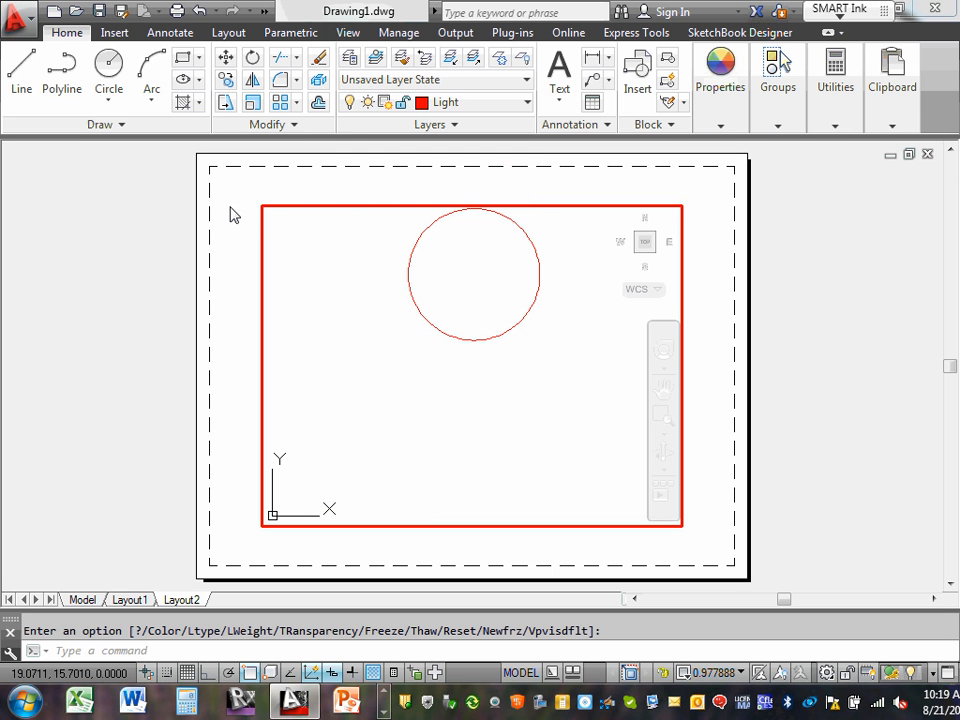
pyautogui.doubleClick(221, 203)
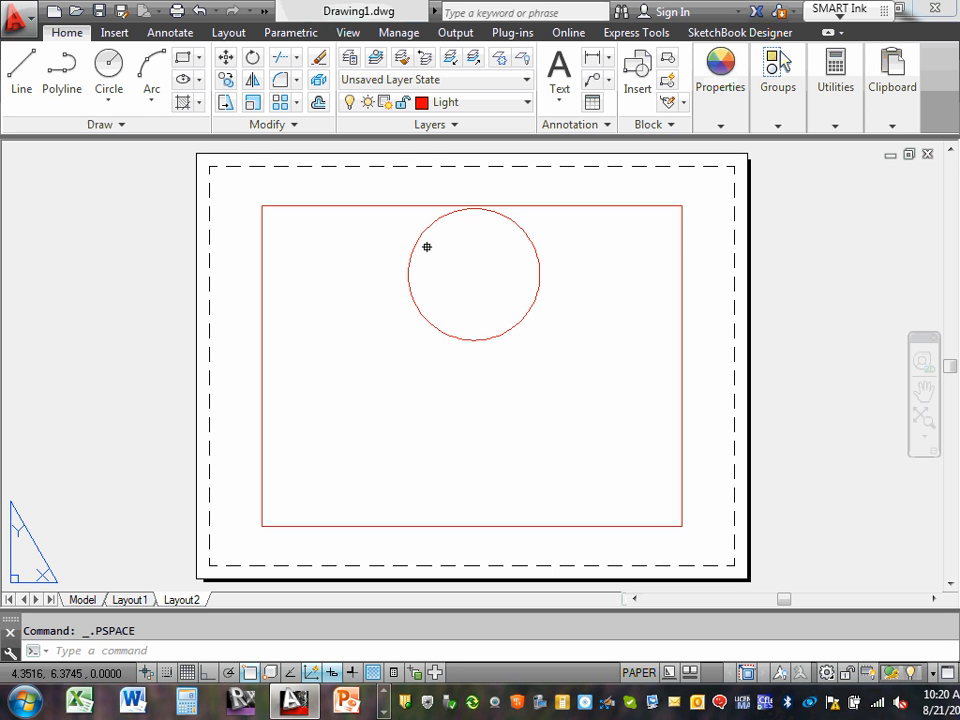
# Create a copy of Layout2 placed at the end of the layouts.
pyautogui.rightClick(189, 604)
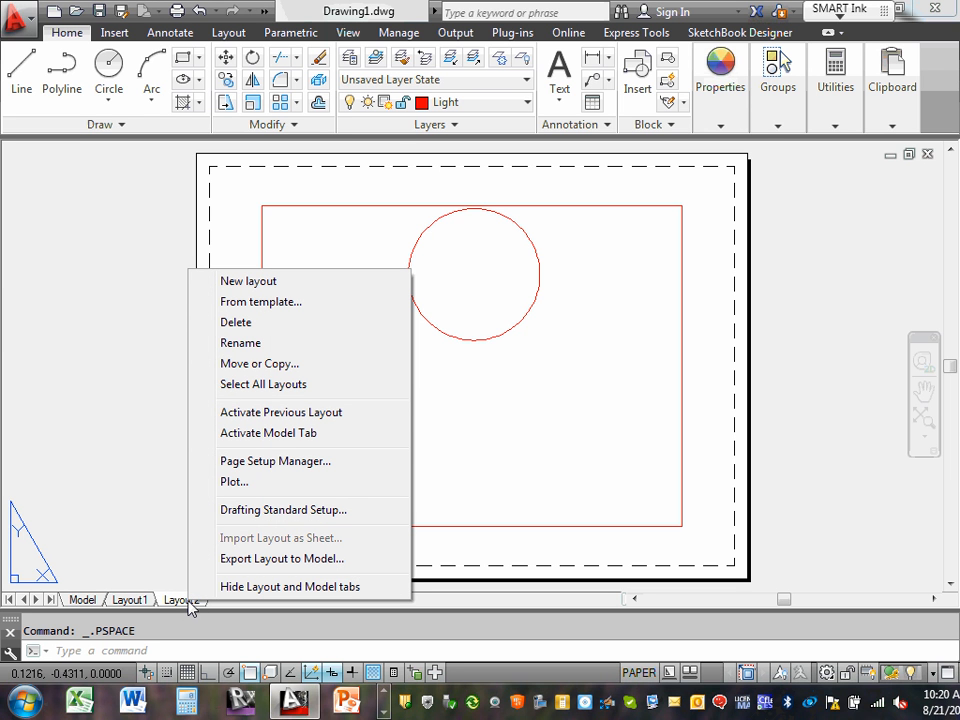
pyautogui.rightClick(186, 600)
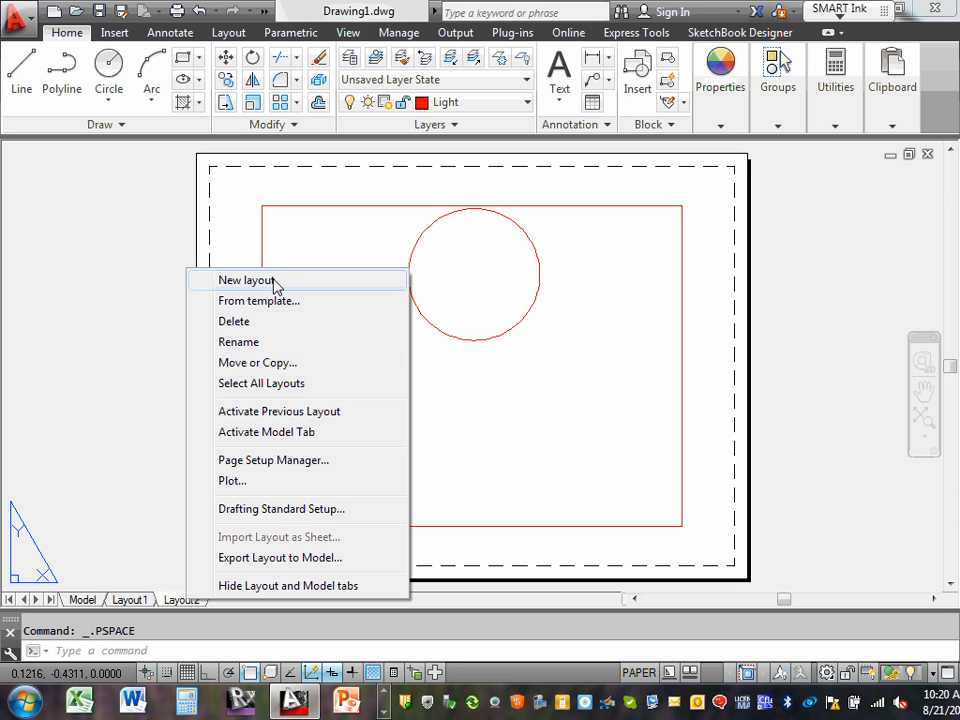
pyautogui.click(283, 363)
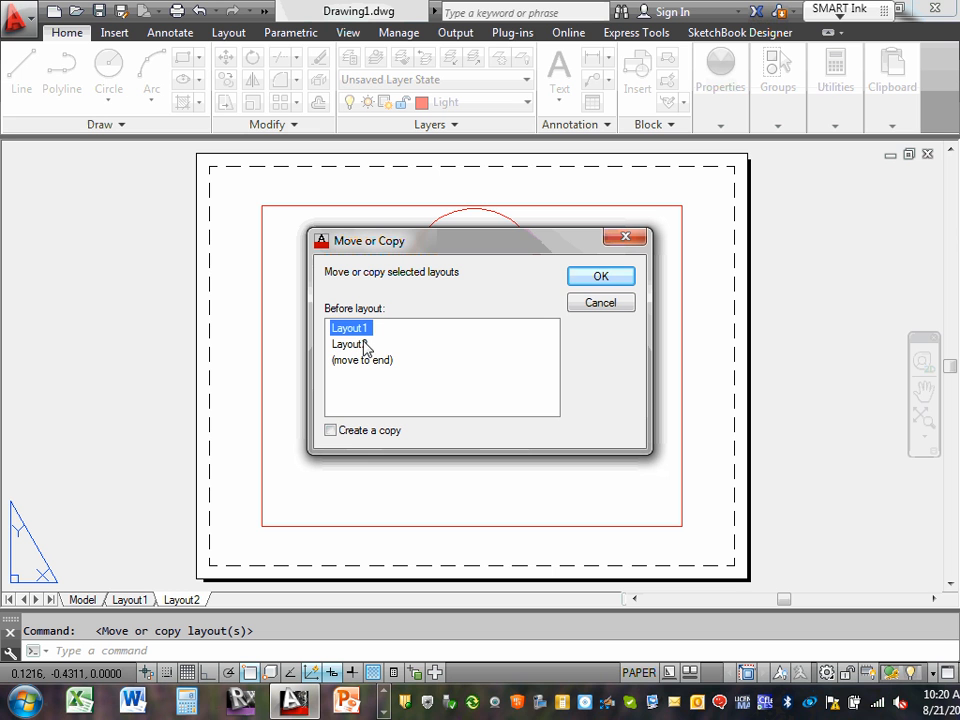
pyautogui.click(331, 431)
pyautogui.click(359, 361)
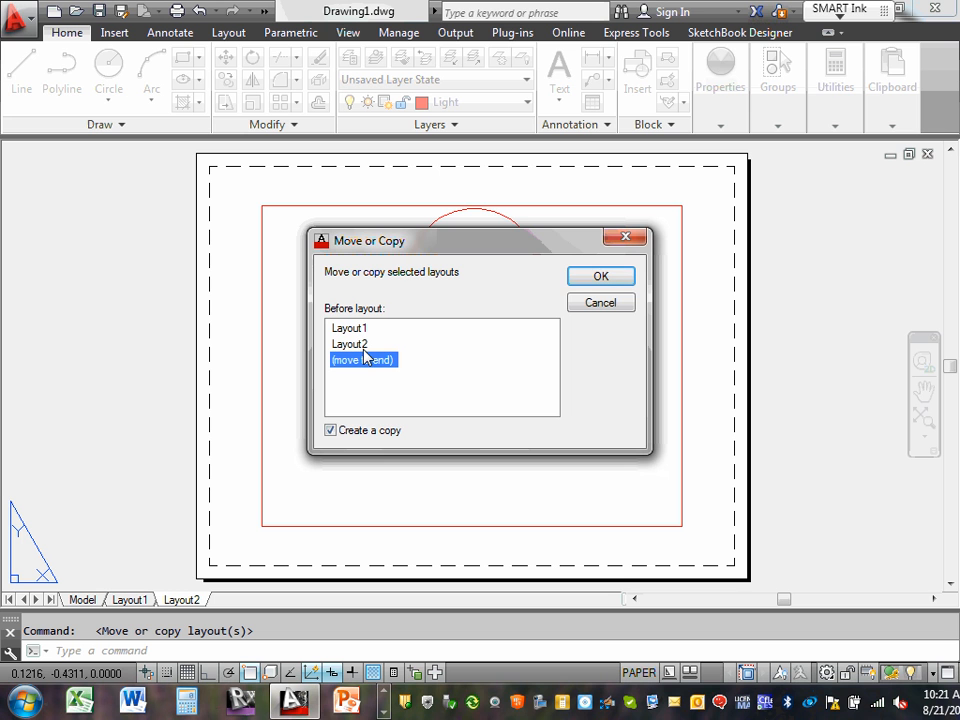
pyautogui.click(601, 279)
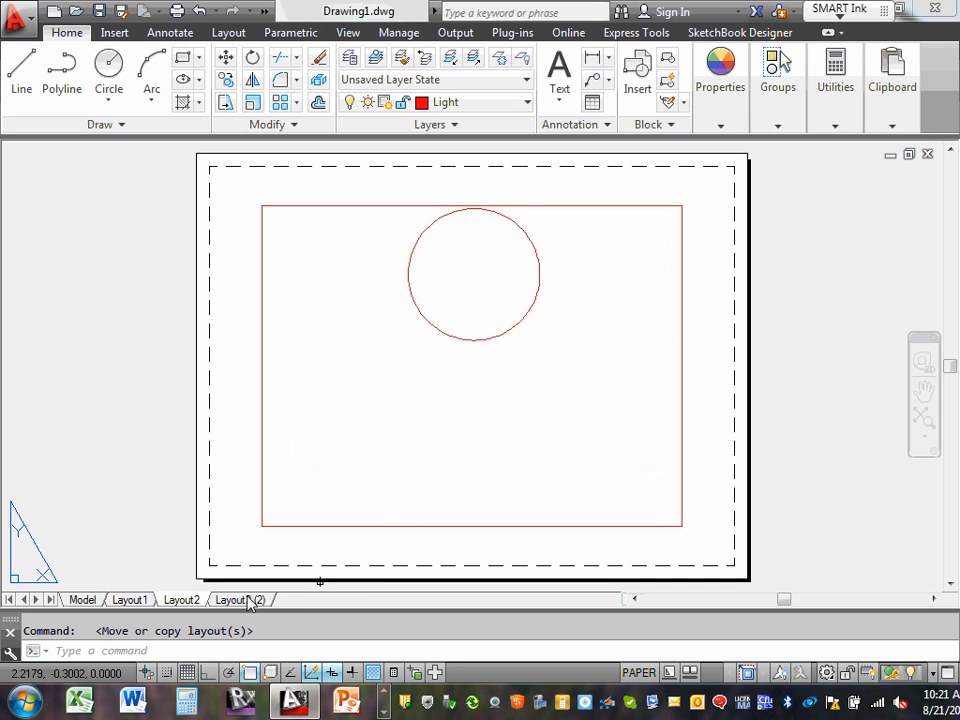
# Open Layout2 (2), place its viewport border on layer 0, and clear the selection.
pyautogui.moveTo(250, 610)
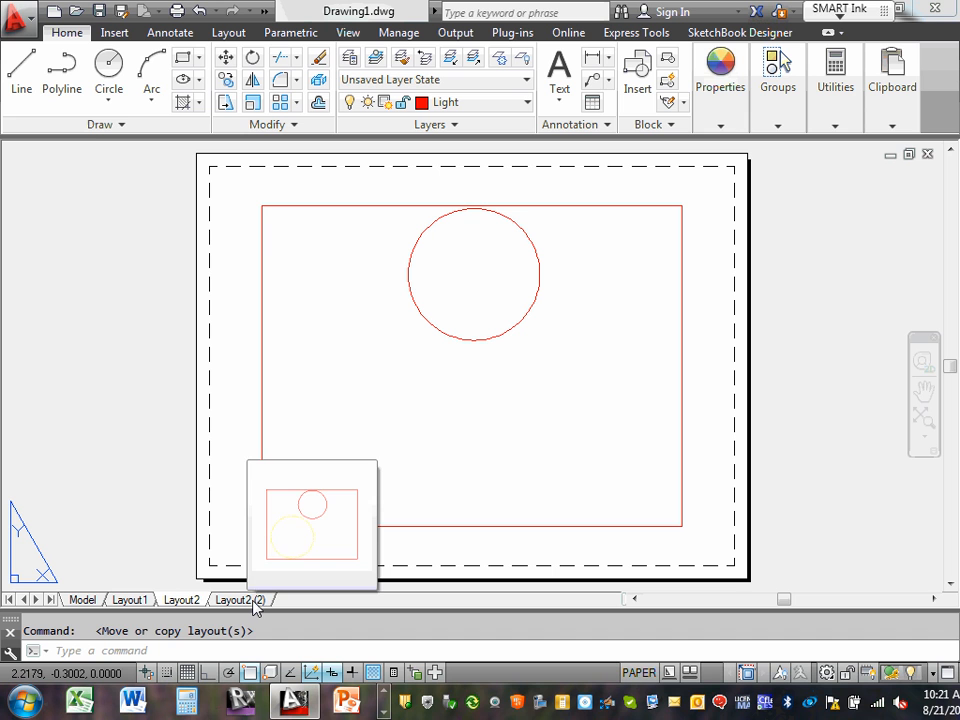
pyautogui.click(253, 600)
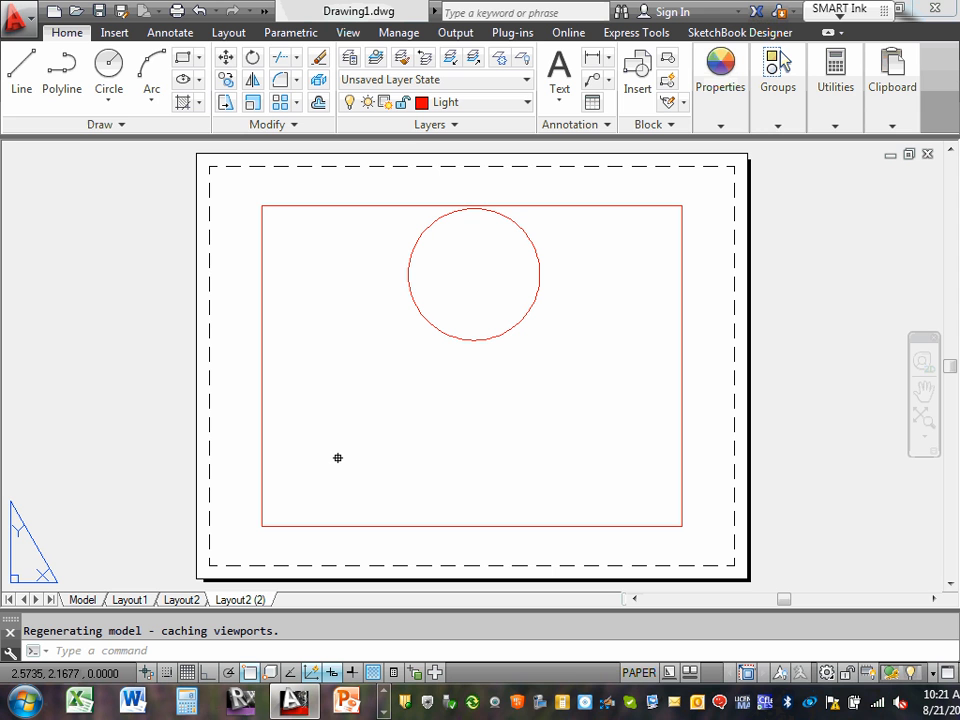
pyautogui.doubleClick(411, 358)
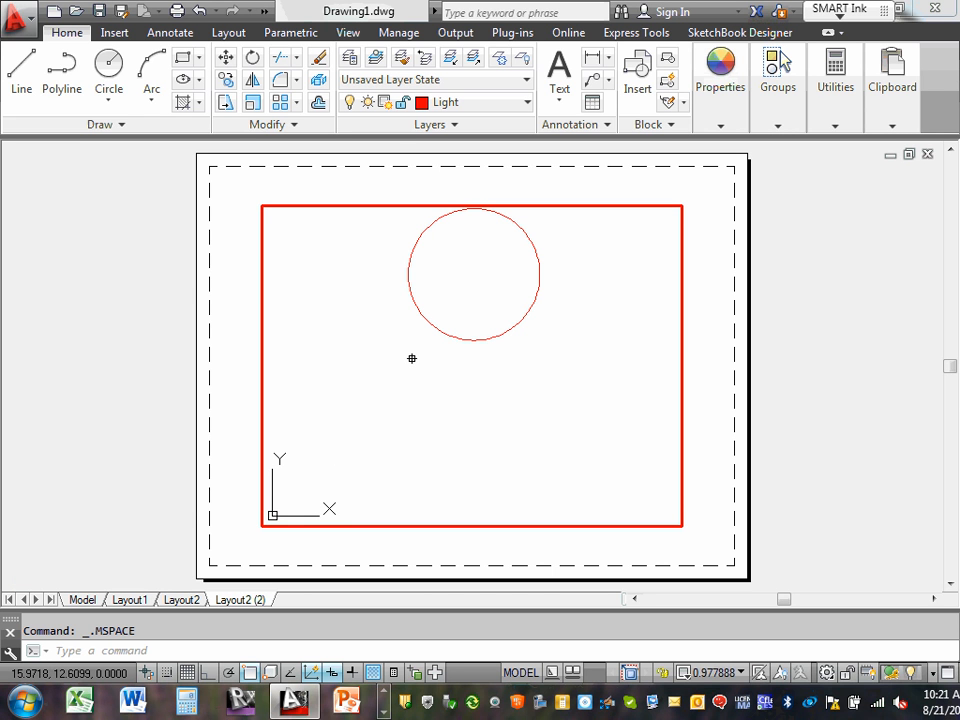
pyautogui.doubleClick(227, 290)
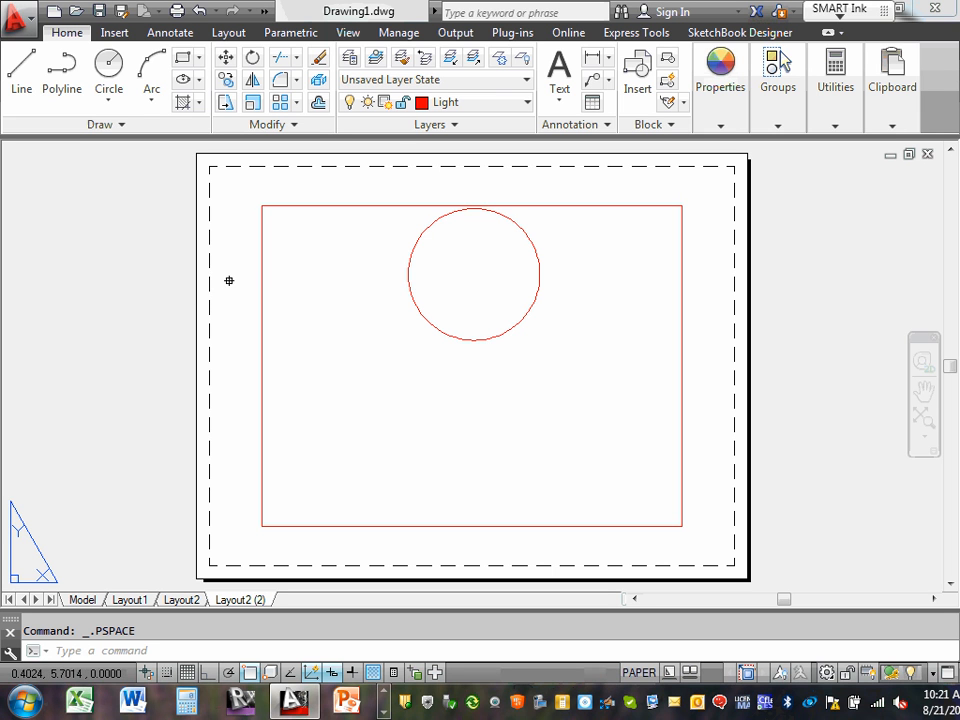
pyautogui.click(679, 205)
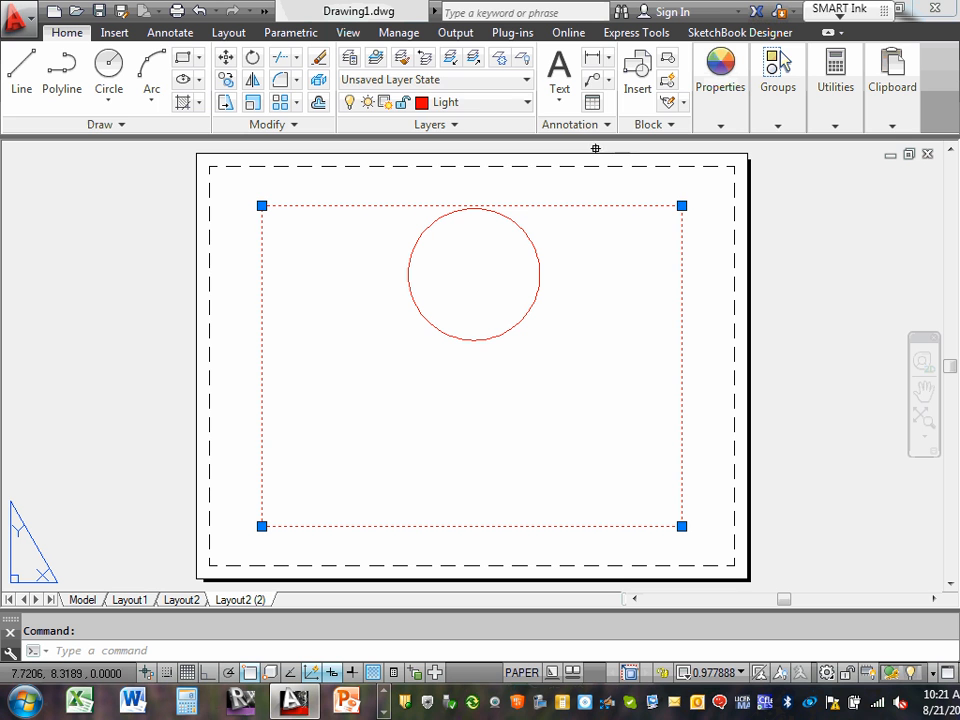
pyautogui.click(527, 102)
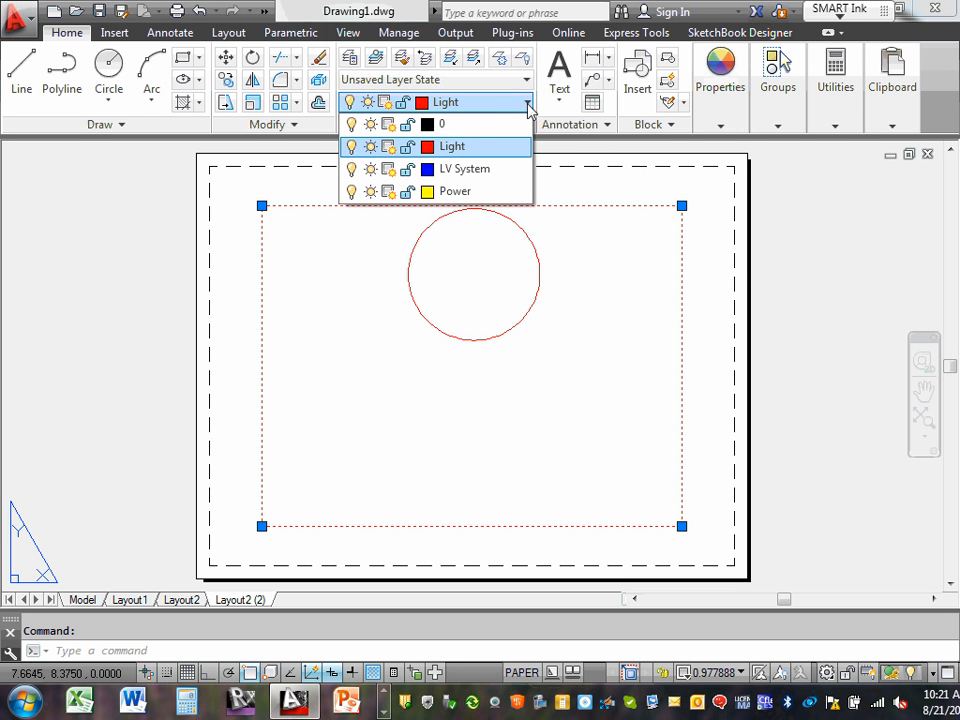
pyautogui.click(480, 125)
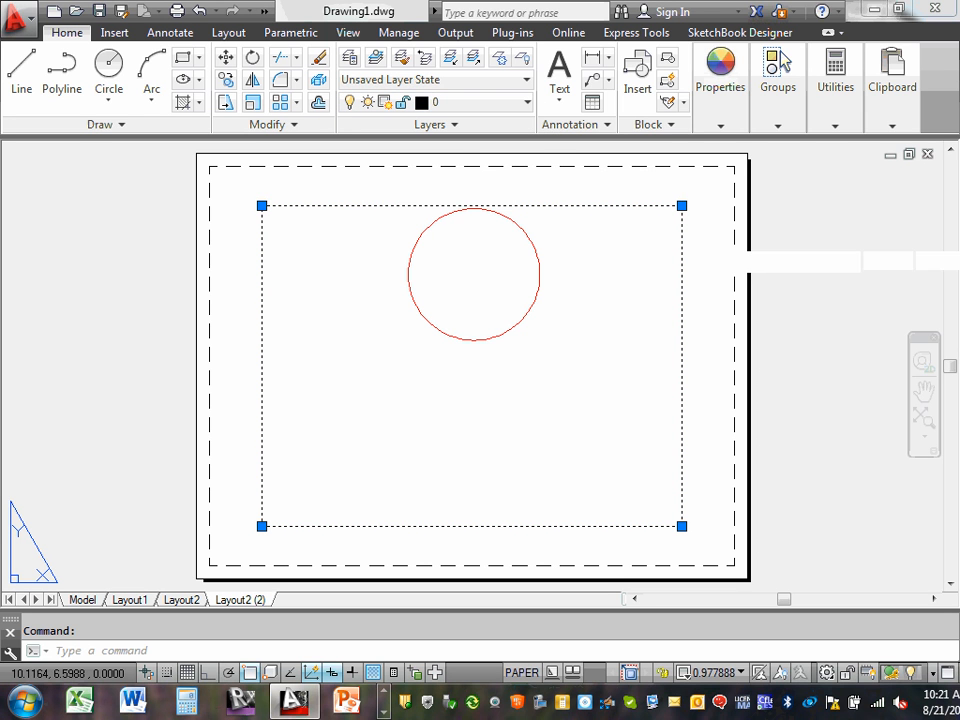
pyautogui.click(714, 236)
pyautogui.press('Escape')
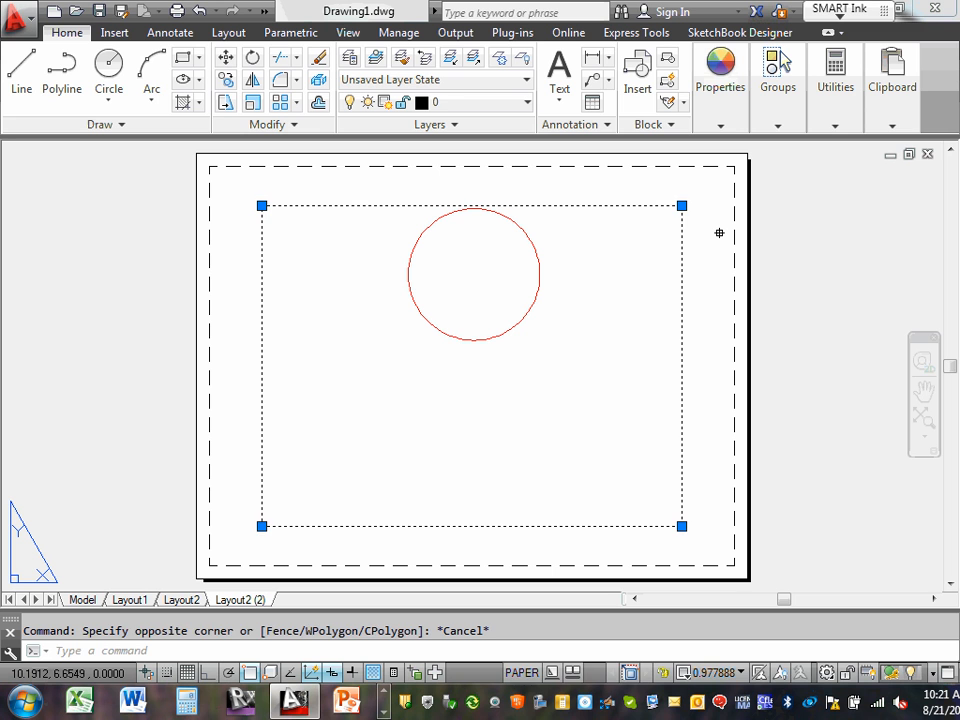
pyautogui.press('Escape')
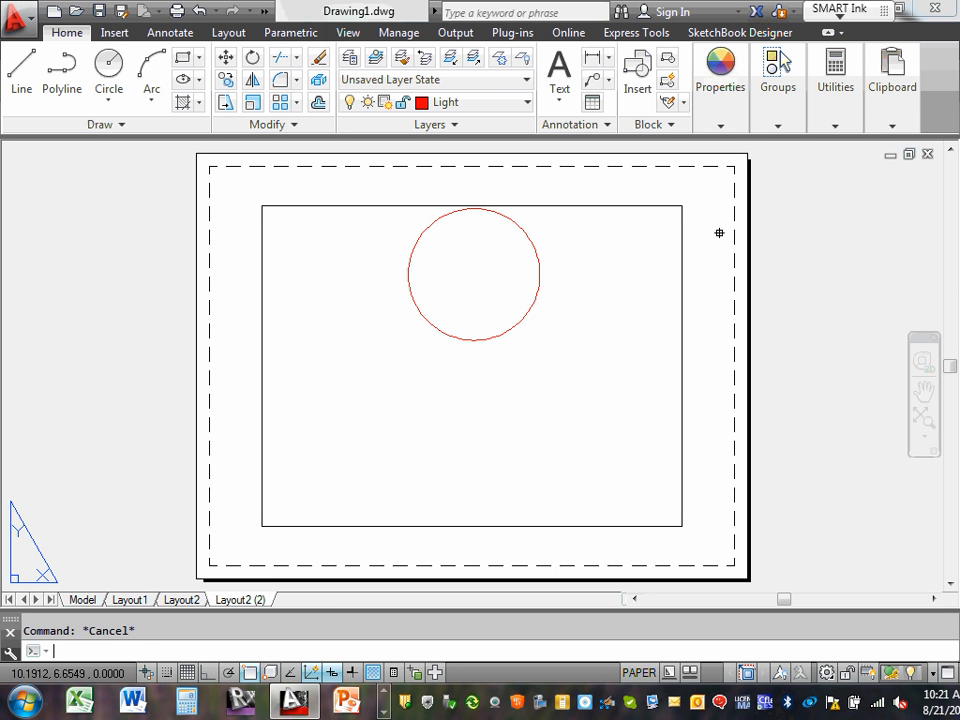
# Thaw LV System and freeze Light only inside Layout2 (2)'s viewport, return to paper space and close the stray selection window.
pyautogui.doubleClick(443, 382)
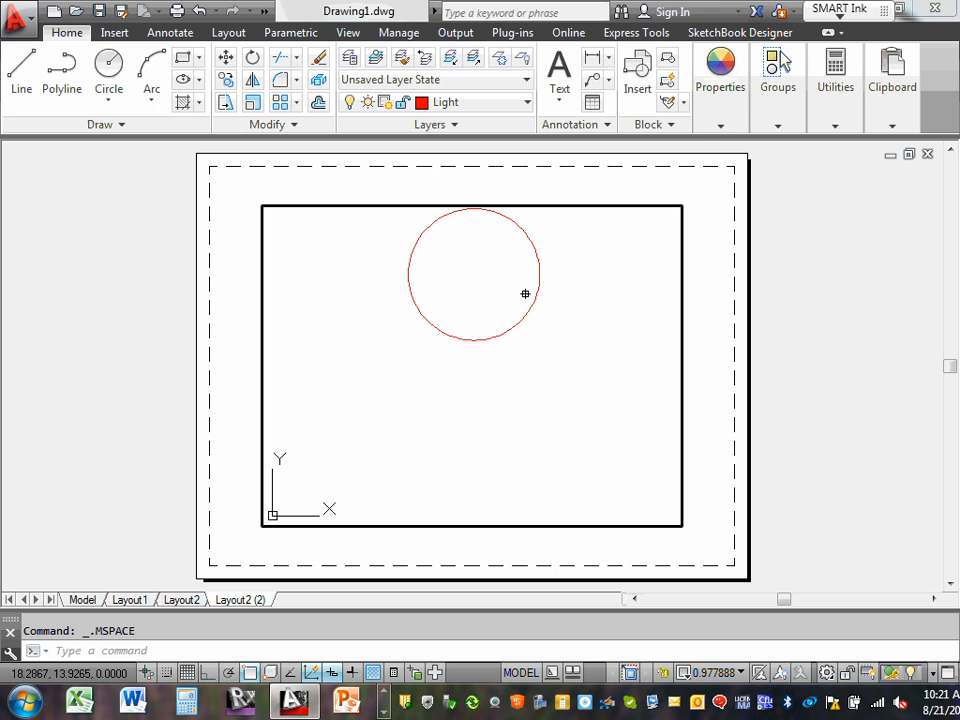
pyautogui.moveTo(525, 293)
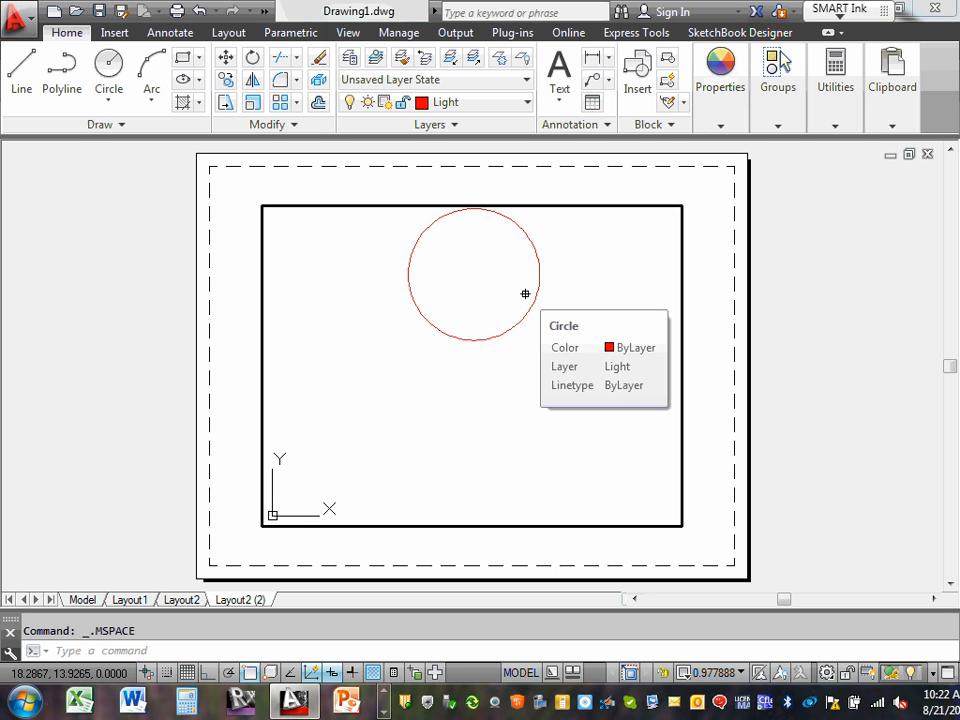
pyautogui.click(527, 104)
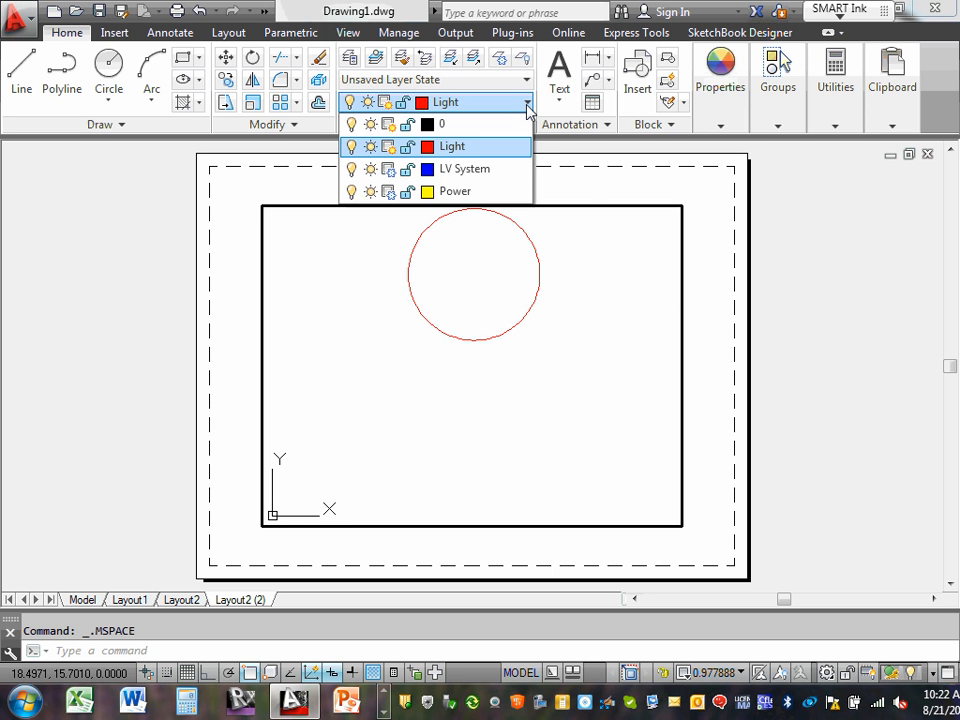
pyautogui.click(390, 169)
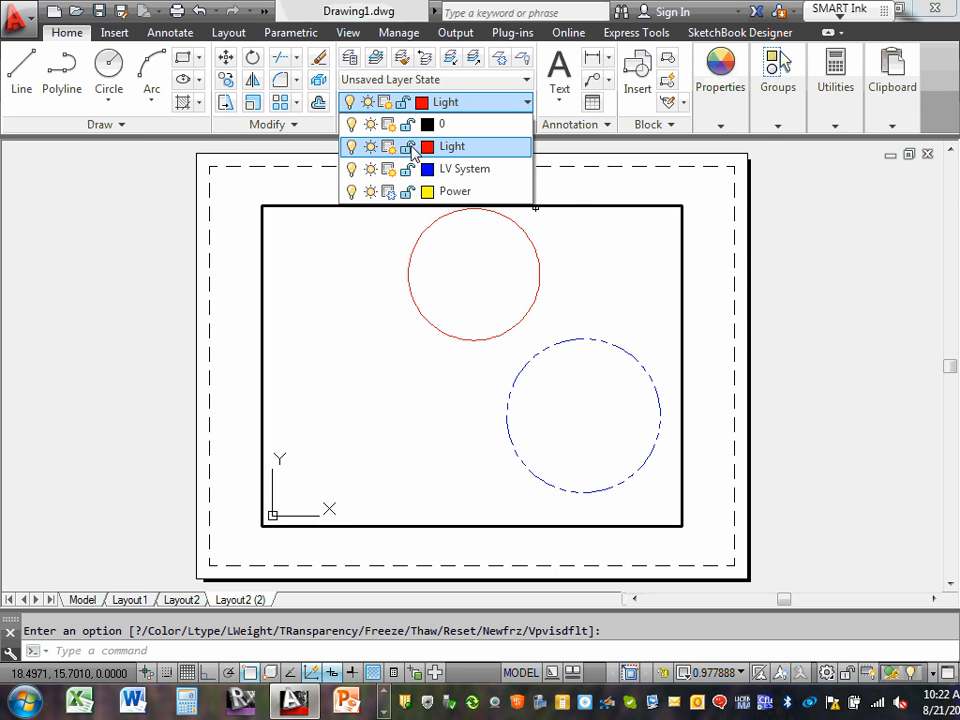
pyautogui.click(390, 147)
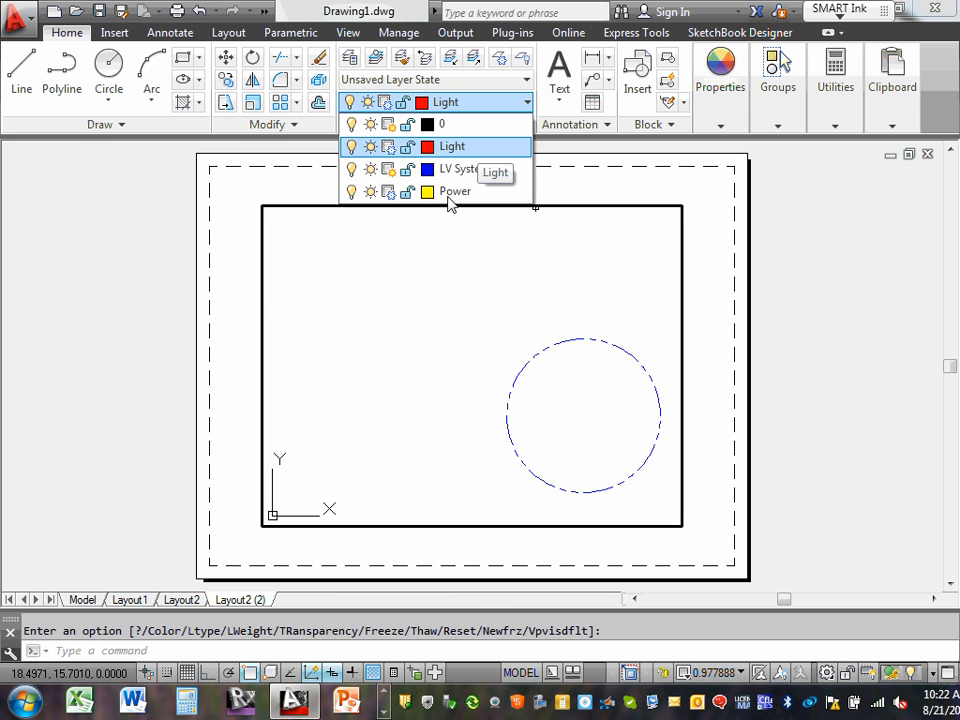
pyautogui.click(231, 210)
pyautogui.doubleClick(231, 206)
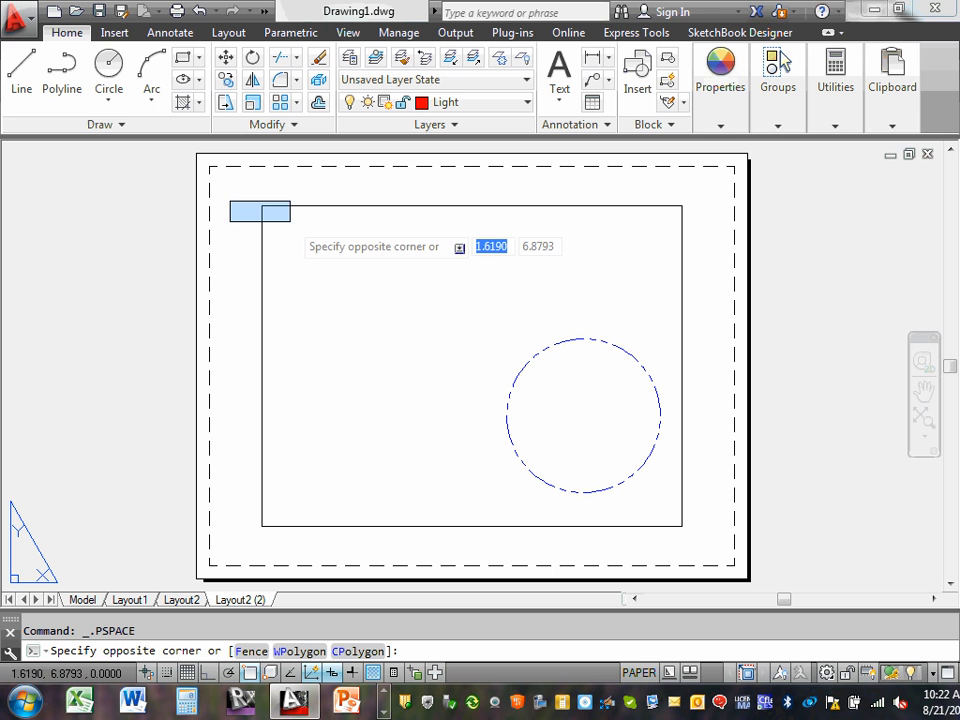
pyautogui.click(226, 178)
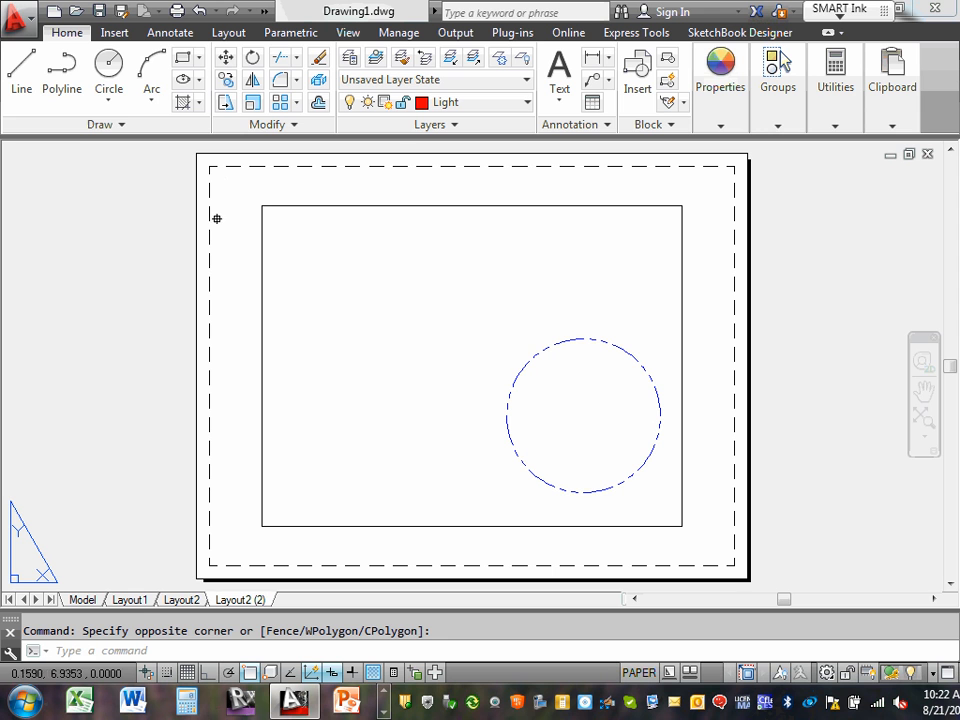
# Compare the three layouts, place Layout2's viewport border on layer 0, and clear the selection.
pyautogui.click(137, 608)
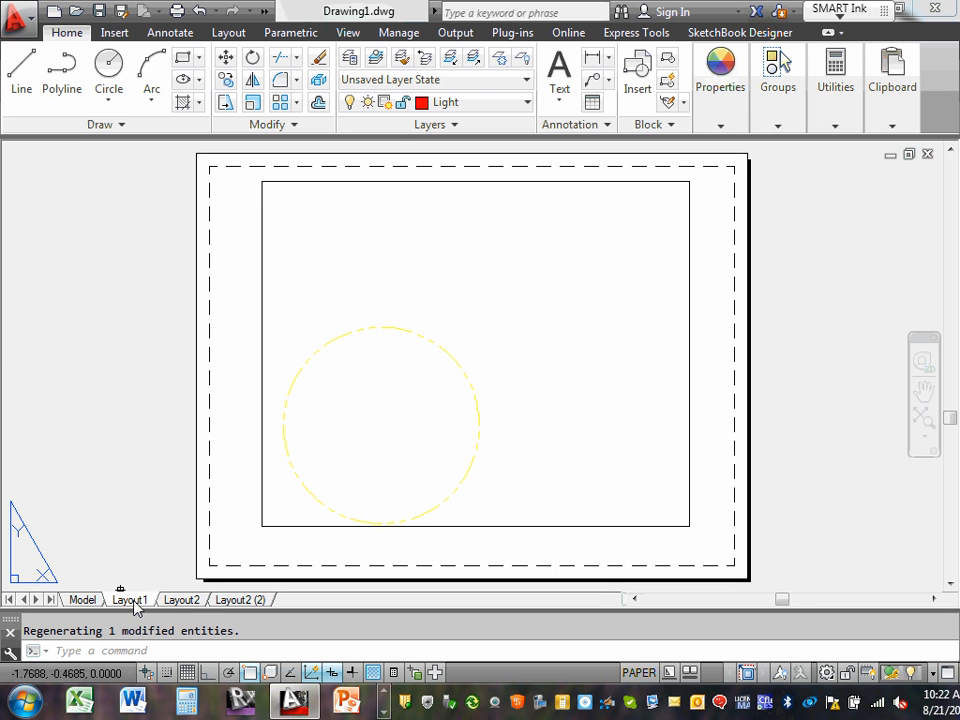
pyautogui.click(184, 602)
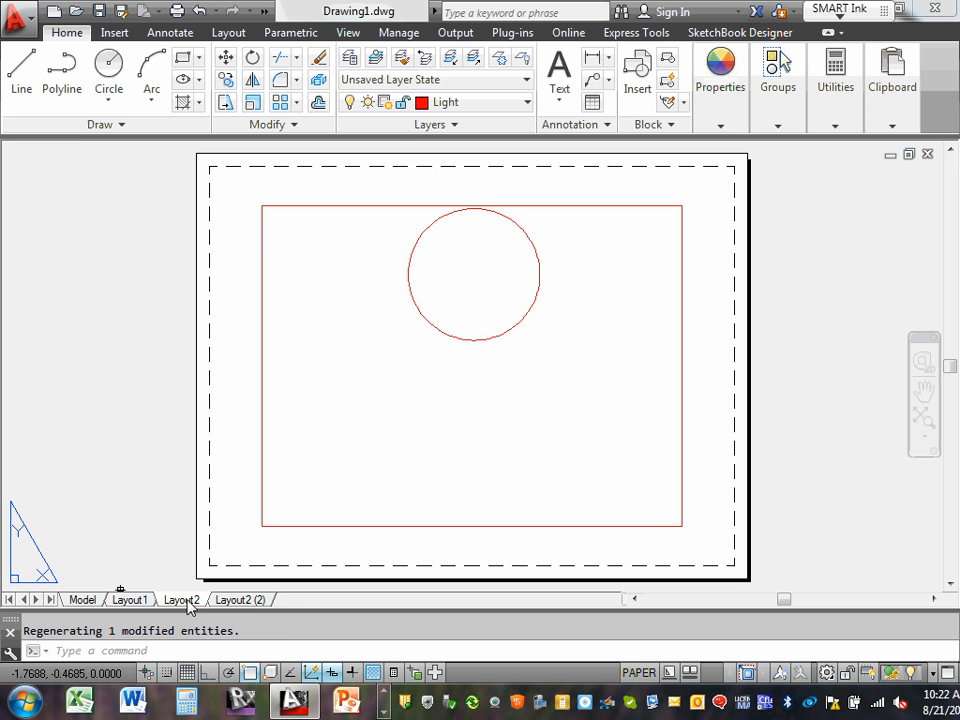
pyautogui.click(246, 601)
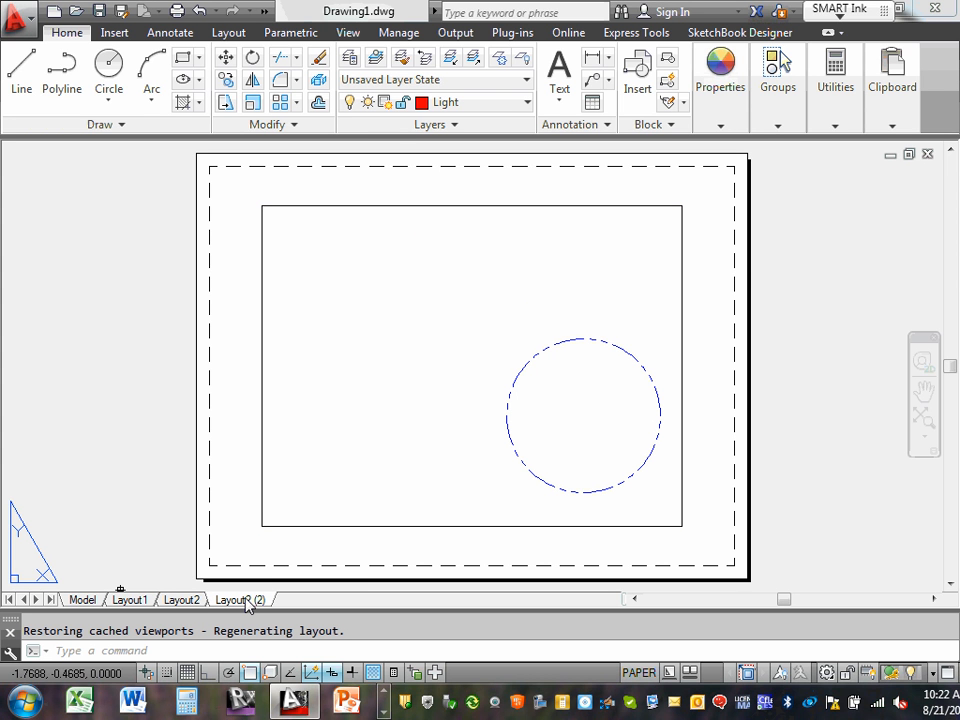
pyautogui.click(182, 600)
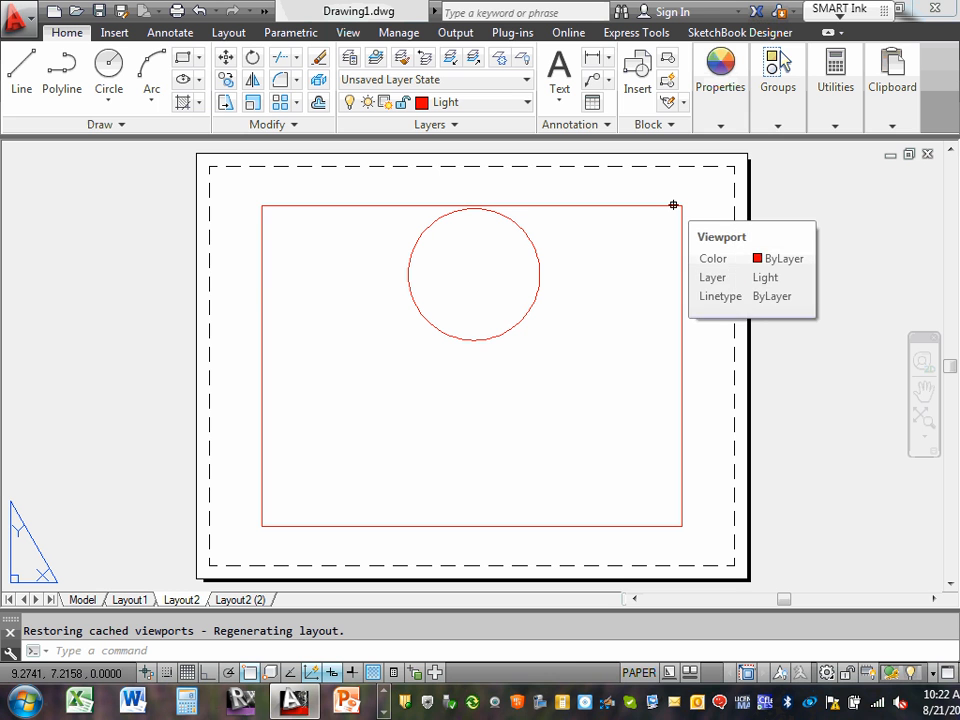
pyautogui.click(673, 205)
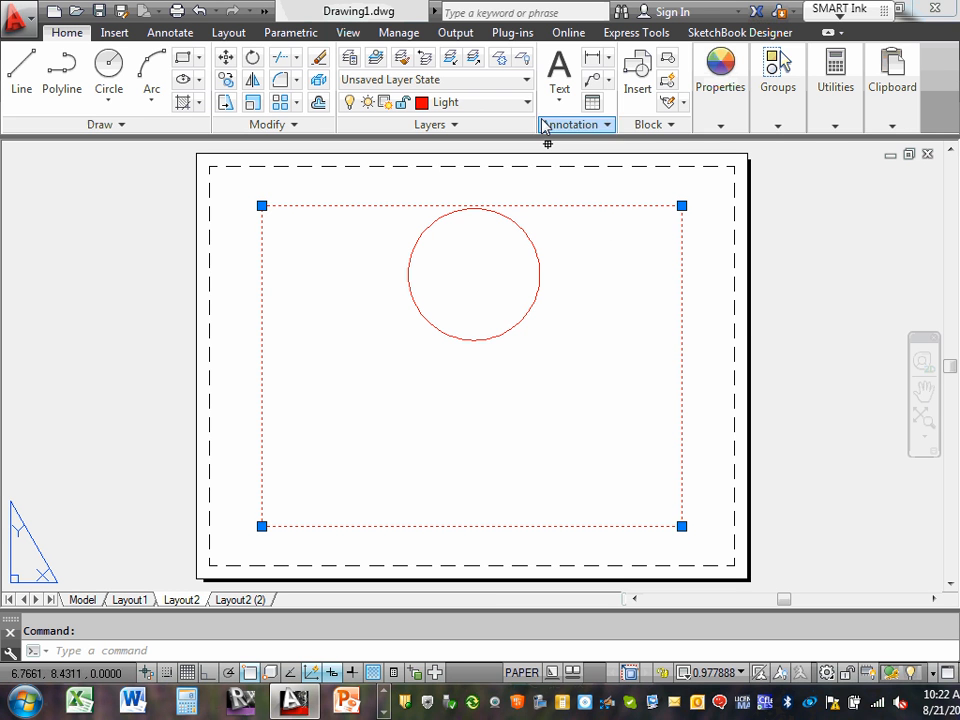
pyautogui.click(527, 103)
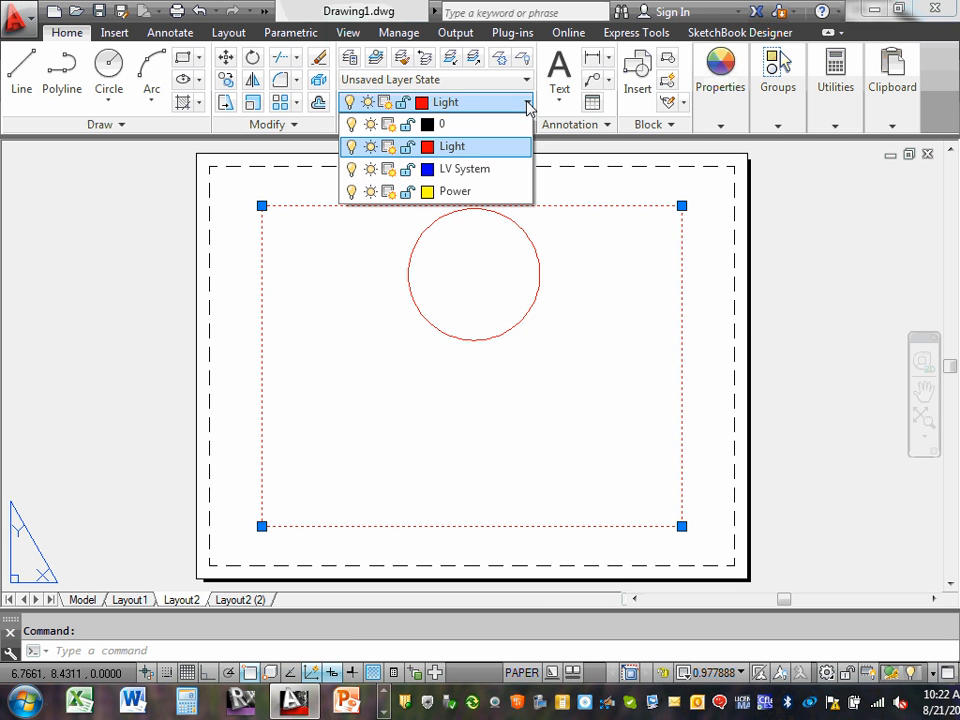
pyautogui.click(480, 124)
pyautogui.click(690, 193)
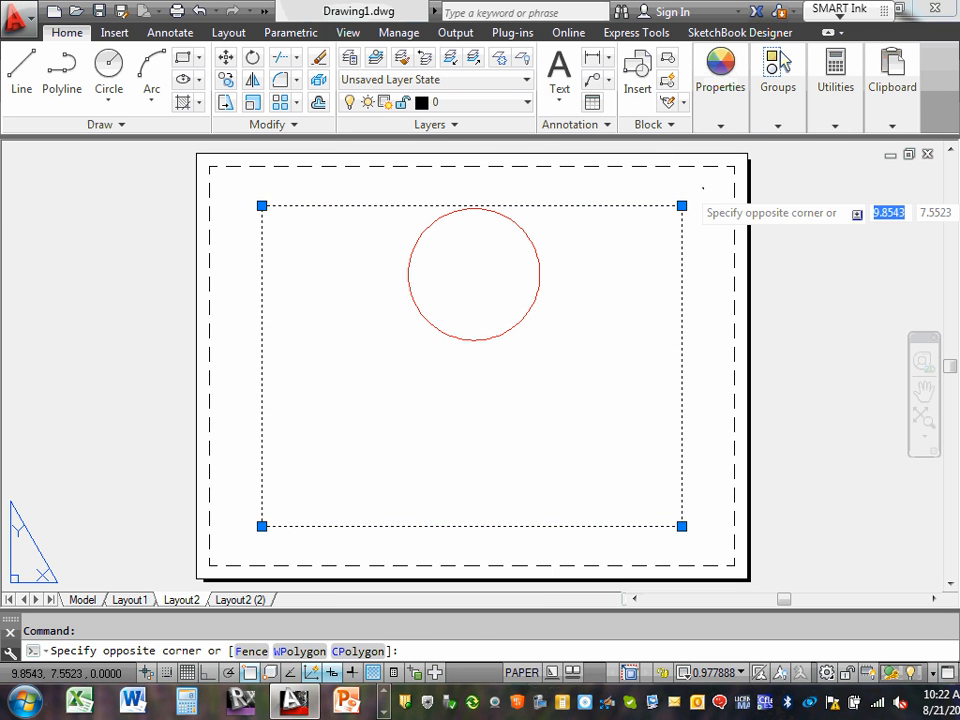
pyautogui.press('Escape')
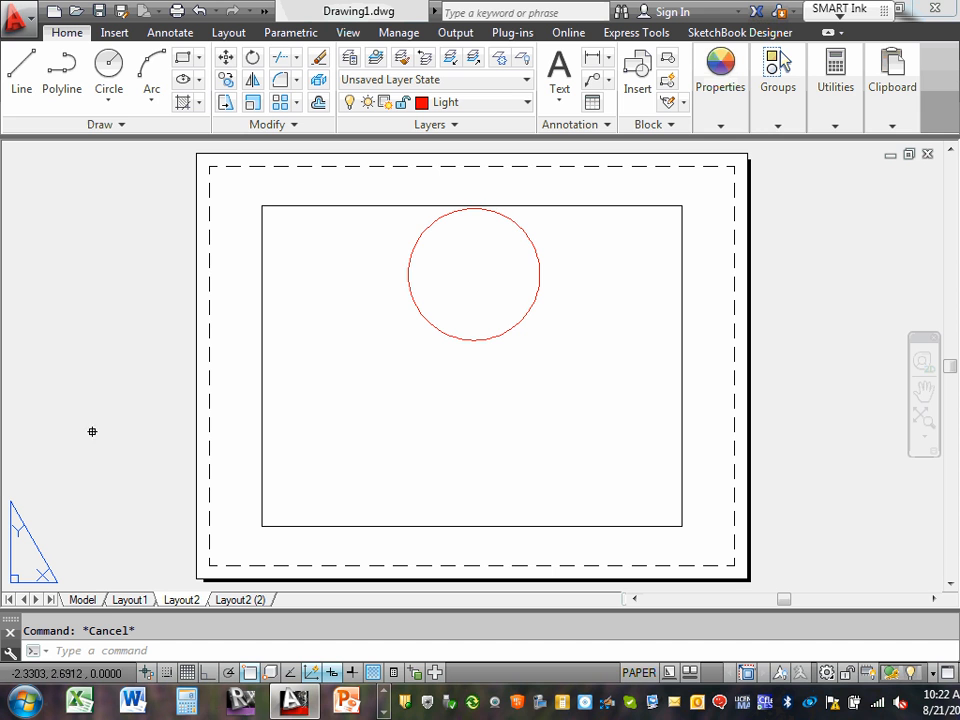
# Review Layout1, Layout2 and Layout2 (2) in turn, ending on Layout1.
pyautogui.click(127, 600)
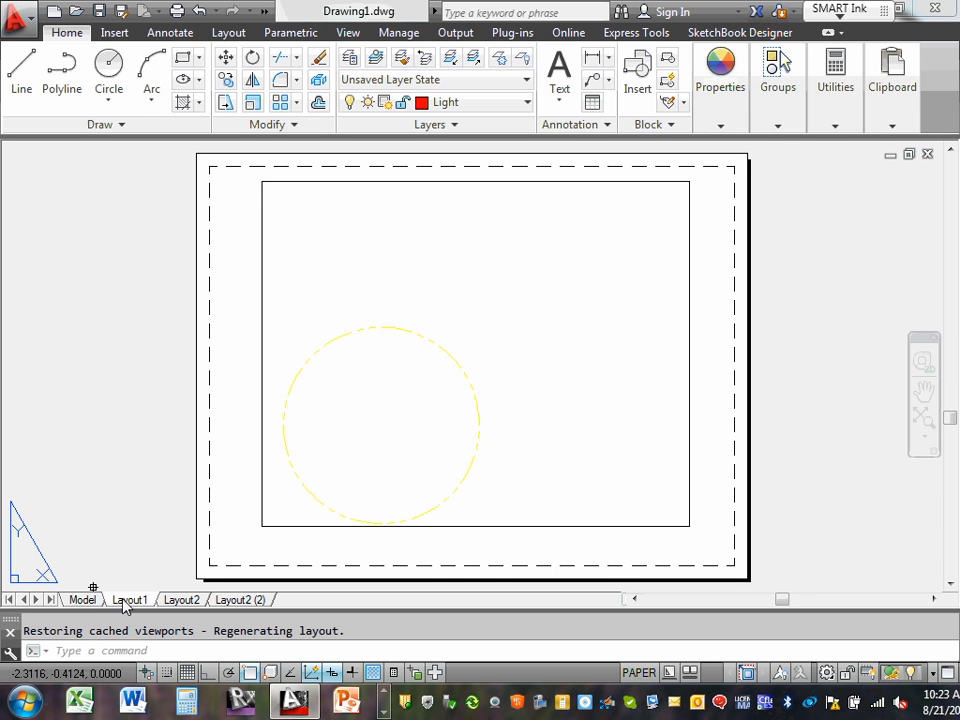
pyautogui.click(194, 601)
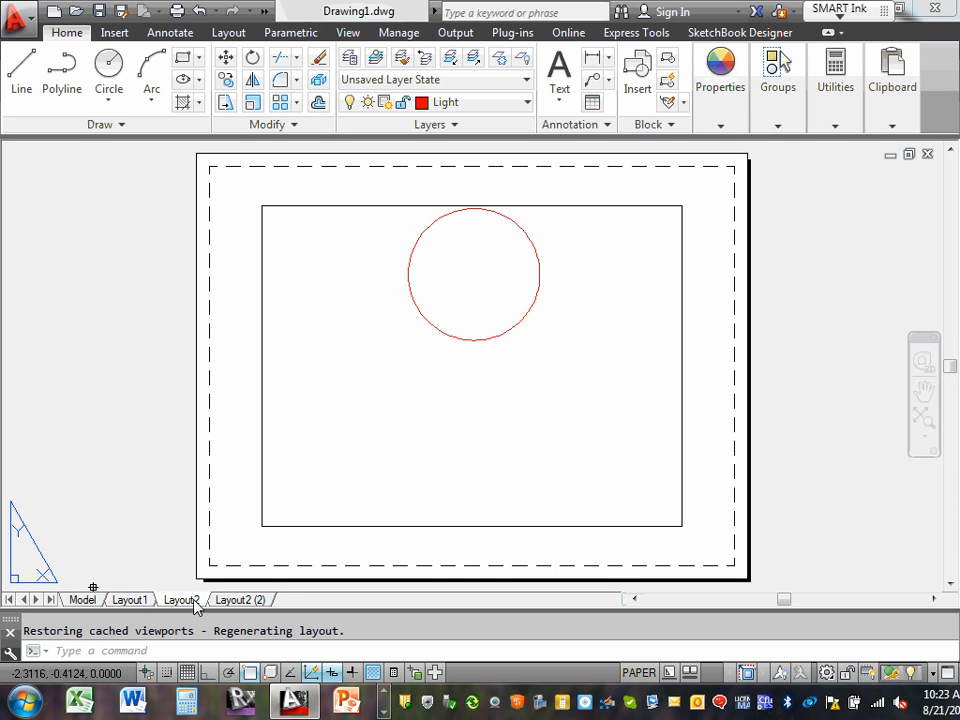
pyautogui.click(257, 600)
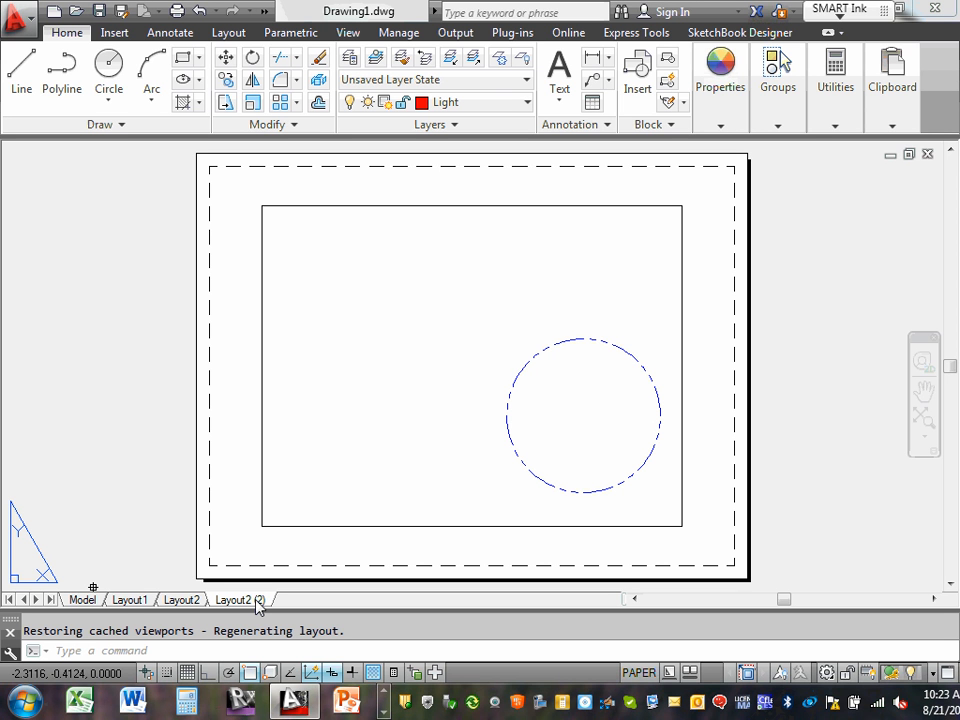
pyautogui.click(130, 600)
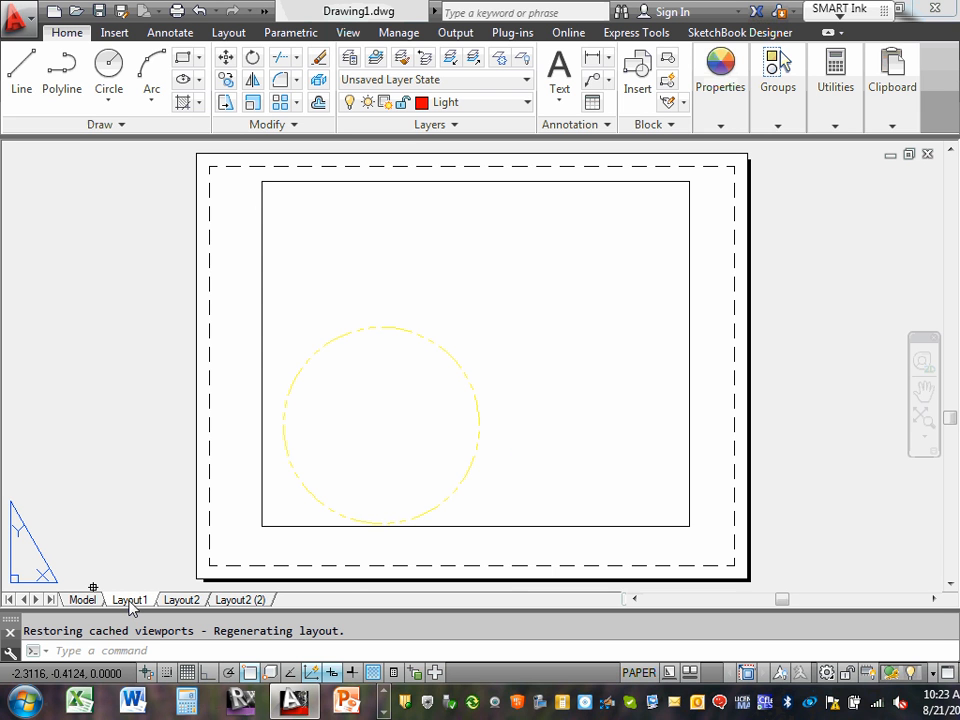
pyautogui.rightClick(131, 604)
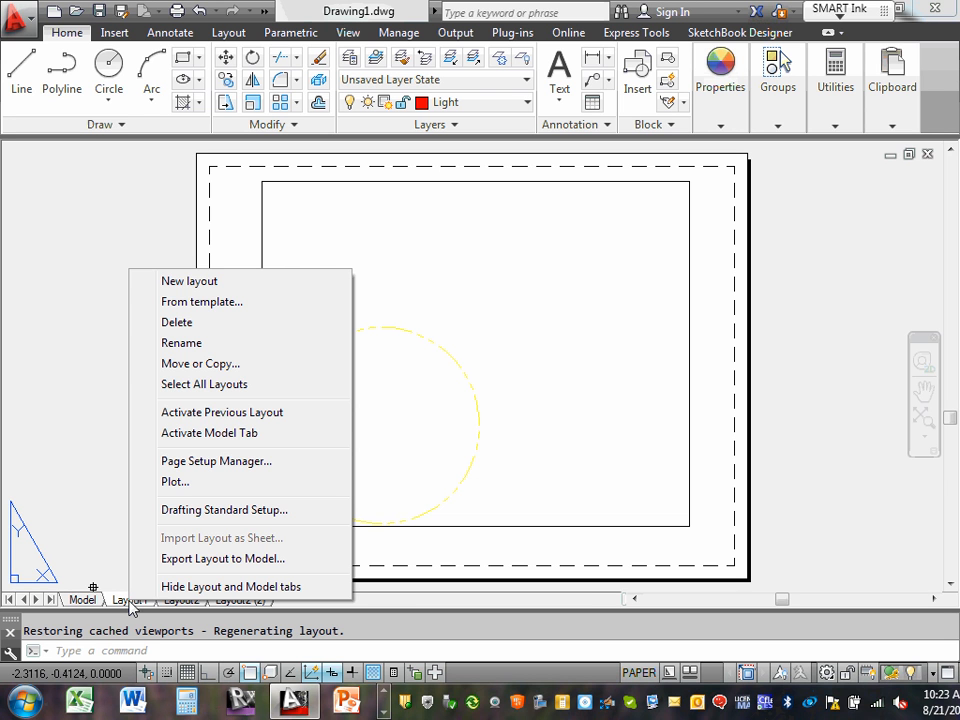
pyautogui.click(194, 345)
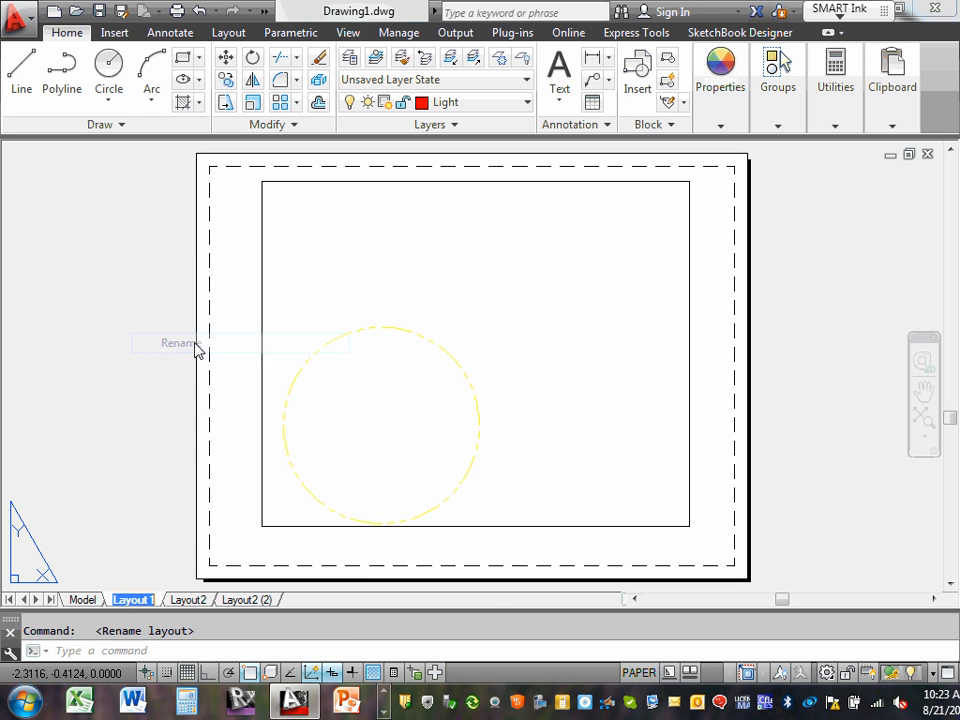
pyautogui.click(155, 601)
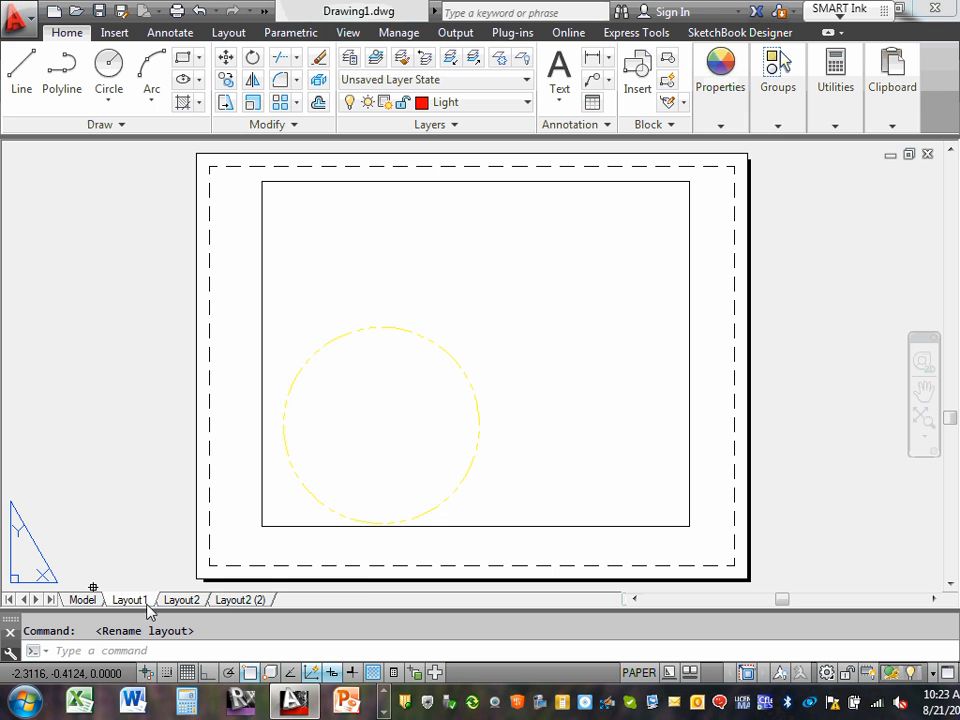
# Rename Layout1 as E-4-Power.
pyautogui.rightClick(147, 603)
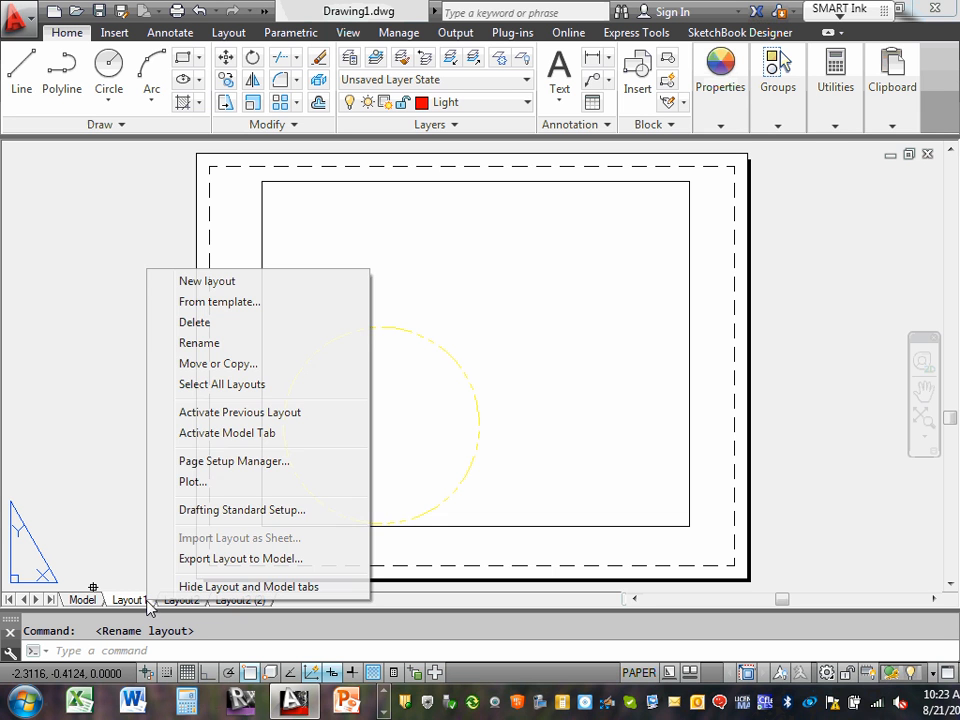
pyautogui.click(211, 345)
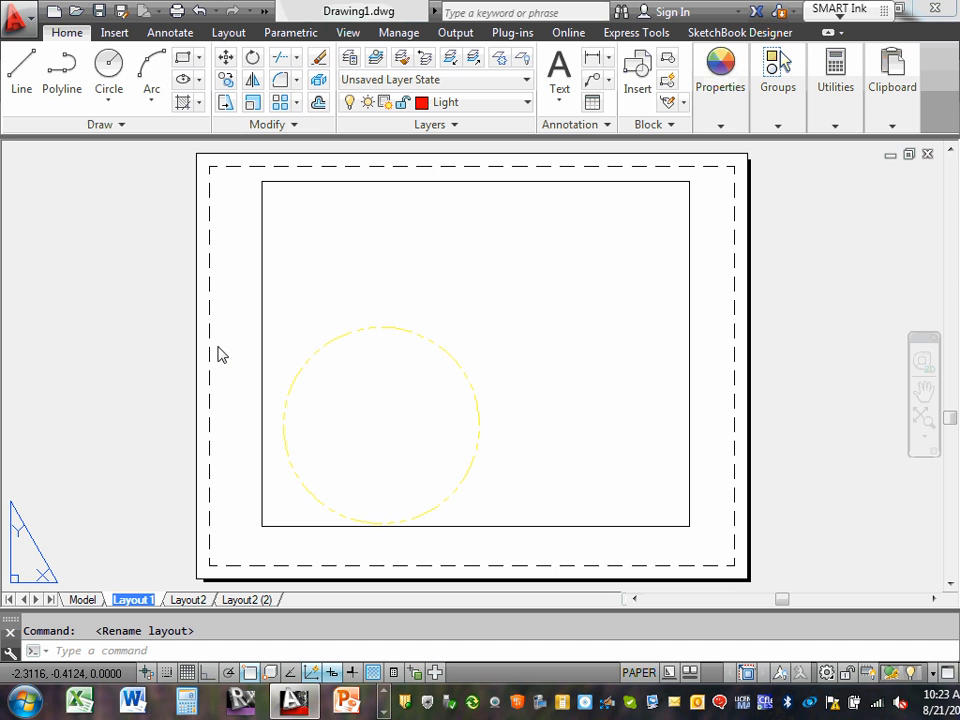
pyautogui.write('E')
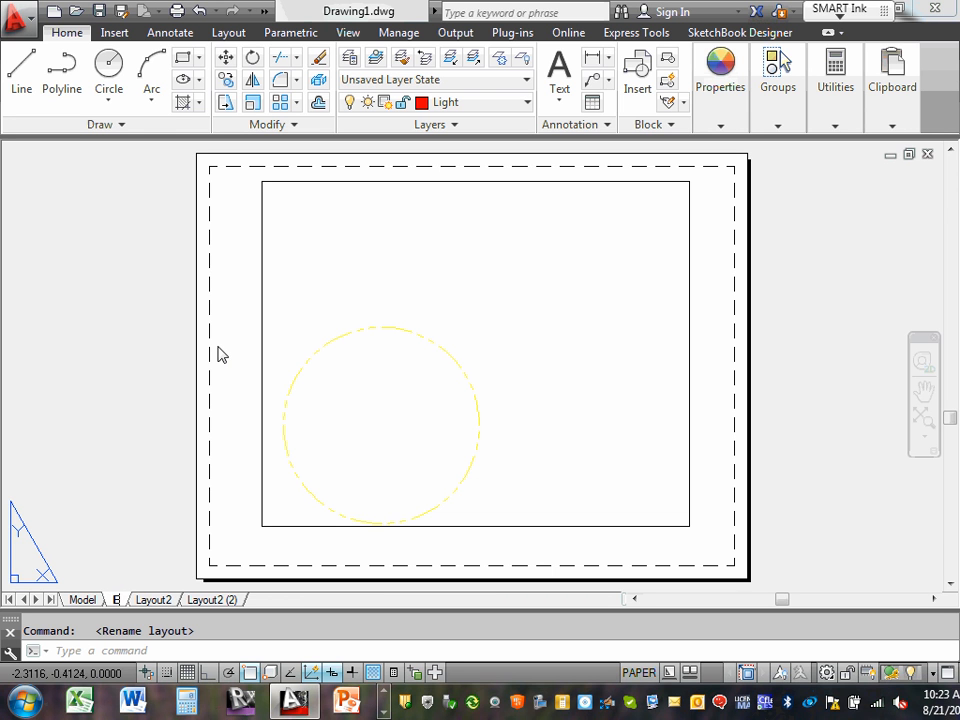
pyautogui.write('-')
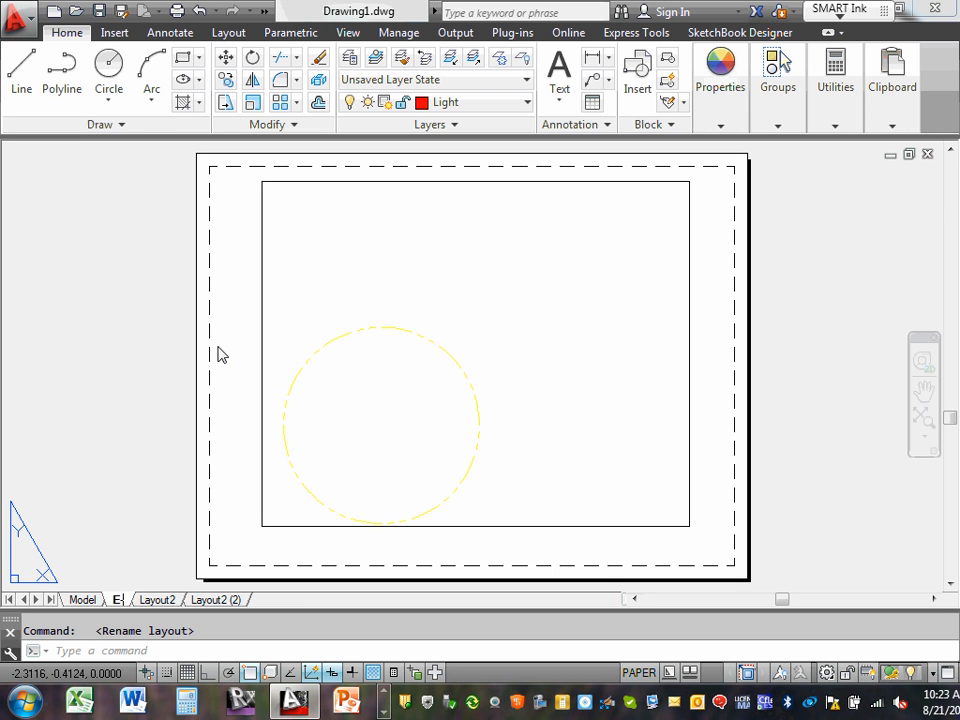
pyautogui.write('4')
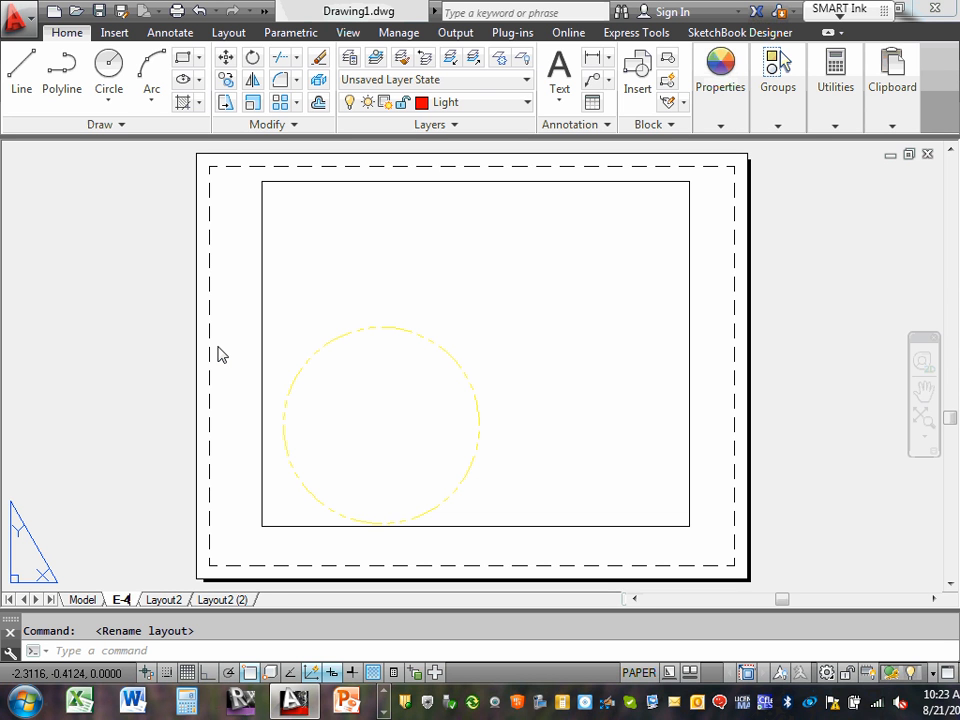
pyautogui.write('Power')
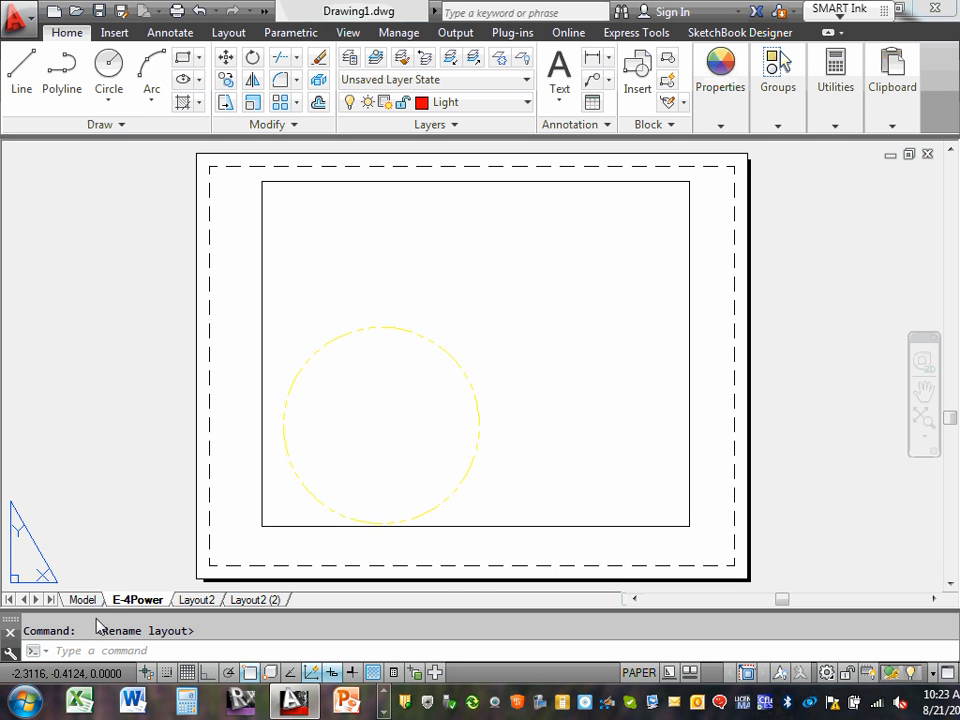
pyautogui.click(127, 596)
pyautogui.write('-')
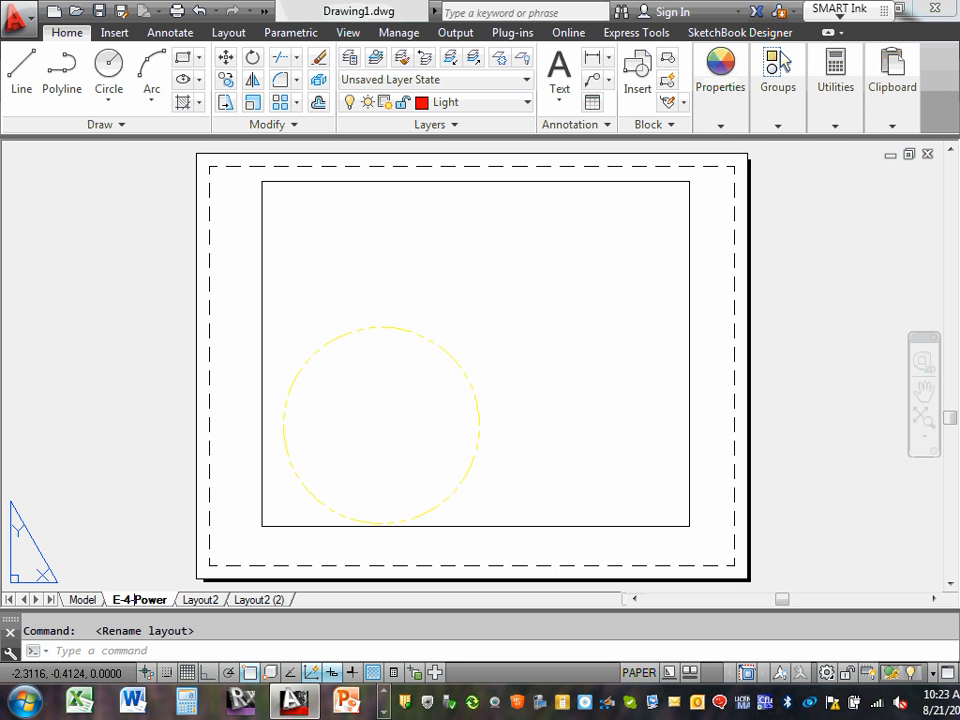
# Open Layout2 and rename it as E-5-Light.
pyautogui.click(195, 600)
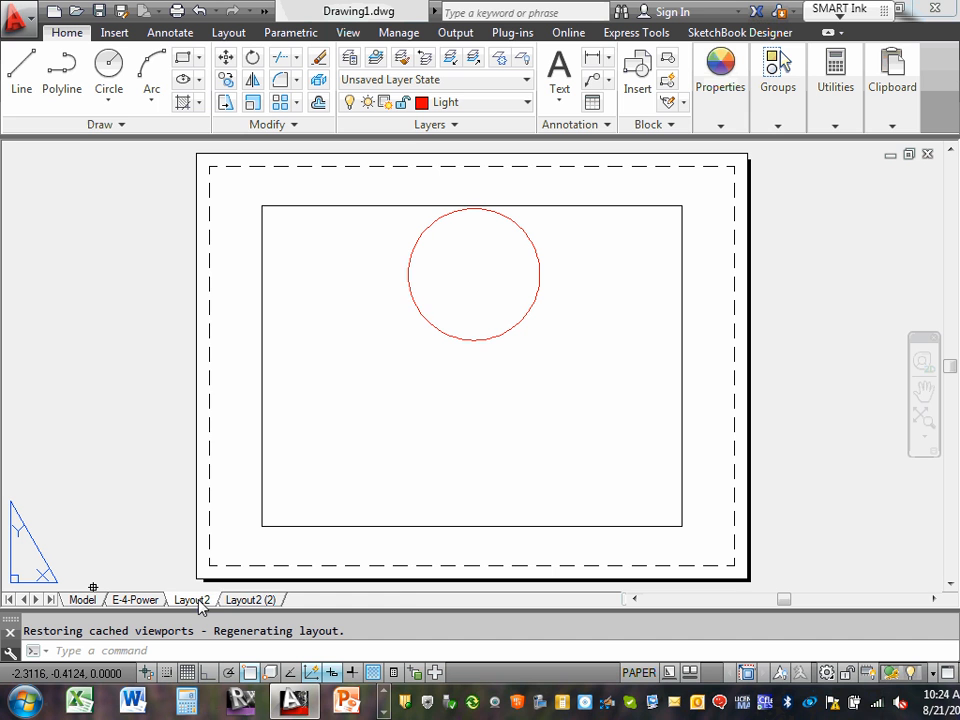
pyautogui.rightClick(198, 600)
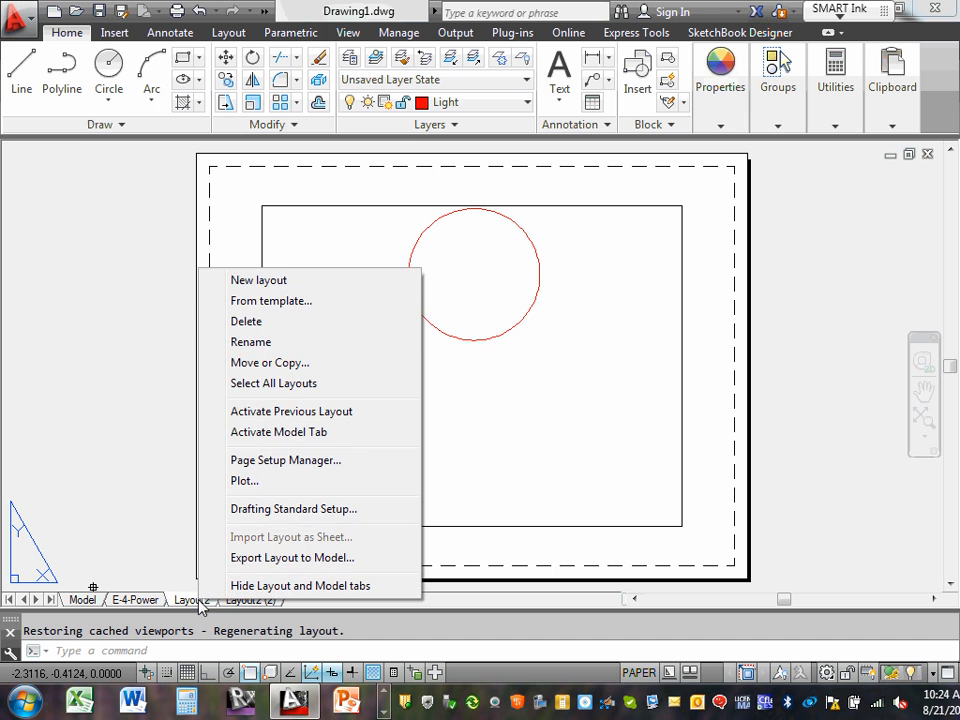
pyautogui.click(278, 344)
pyautogui.write('E')
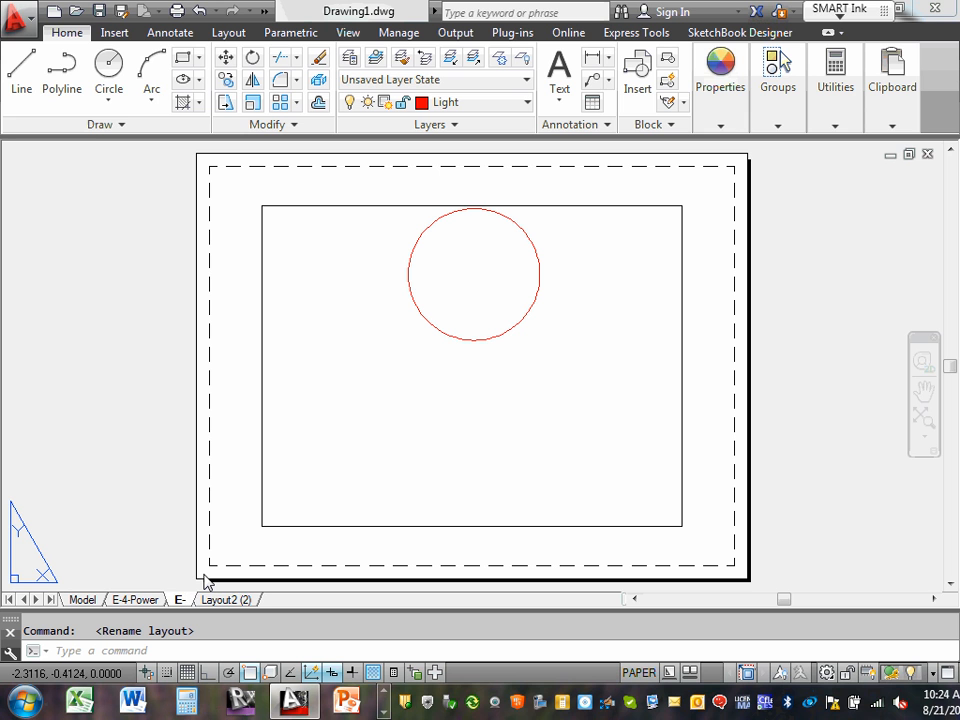
pyautogui.write('-5')
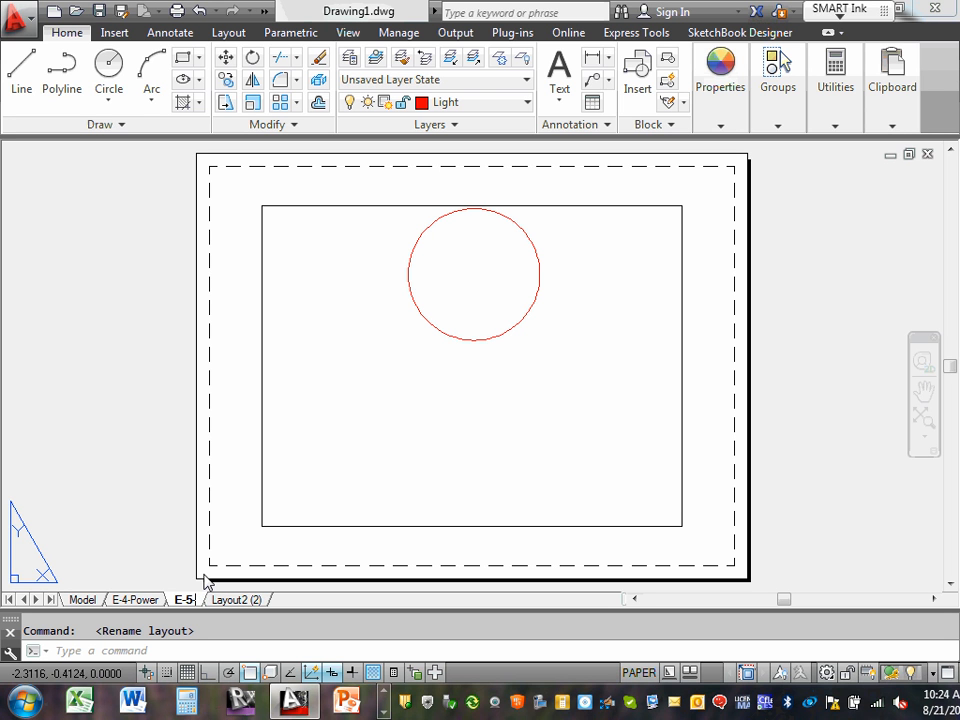
pyautogui.write('-Light')
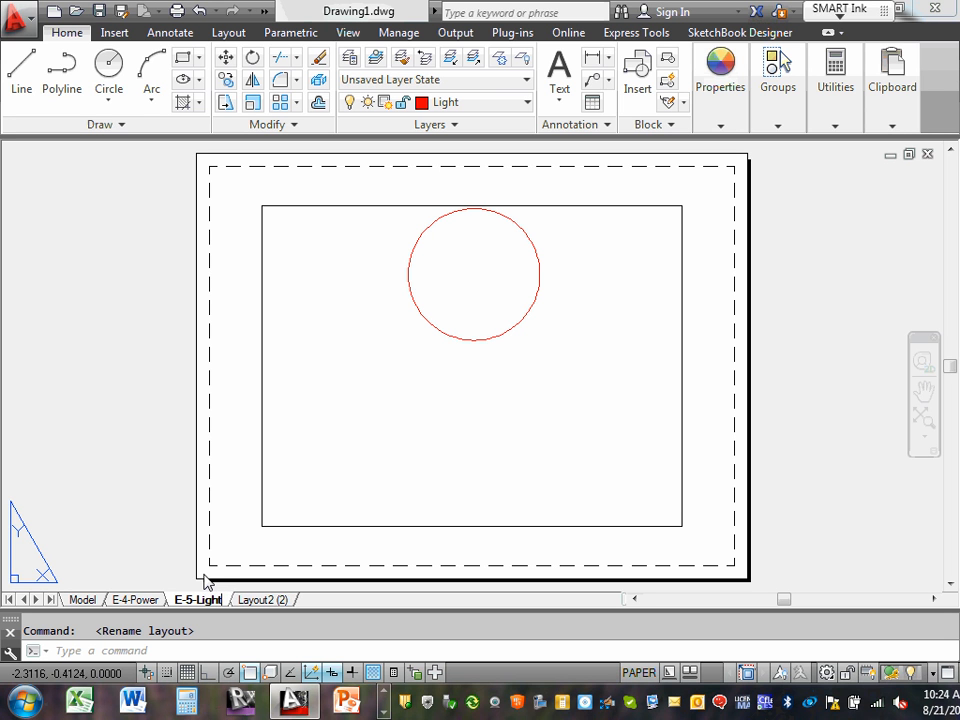
pyautogui.press('Return')
# Open Layout2 (2) and rename it as E-6-LV System.
pyautogui.click(275, 600)
pyautogui.rightClick(275, 600)
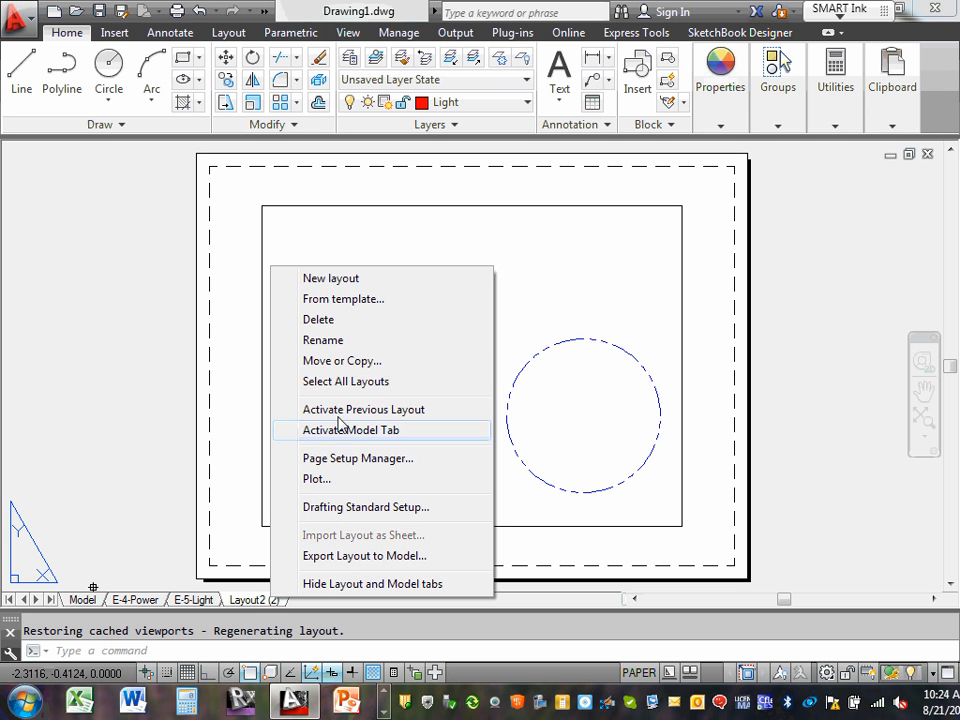
pyautogui.click(335, 341)
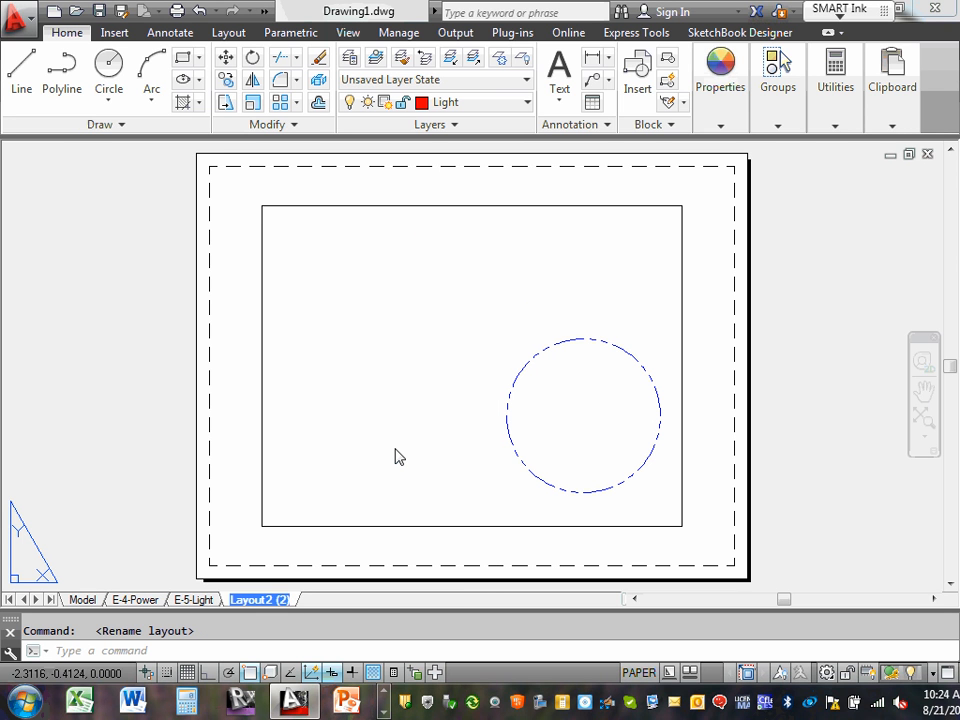
pyautogui.write('E-')
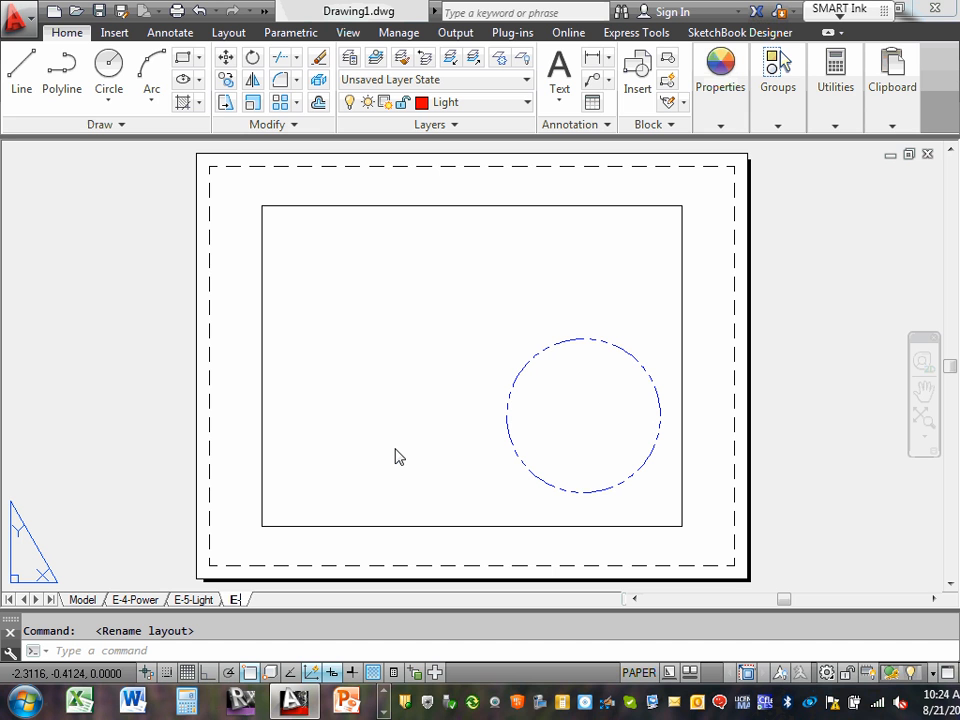
pyautogui.write('6-LV System')
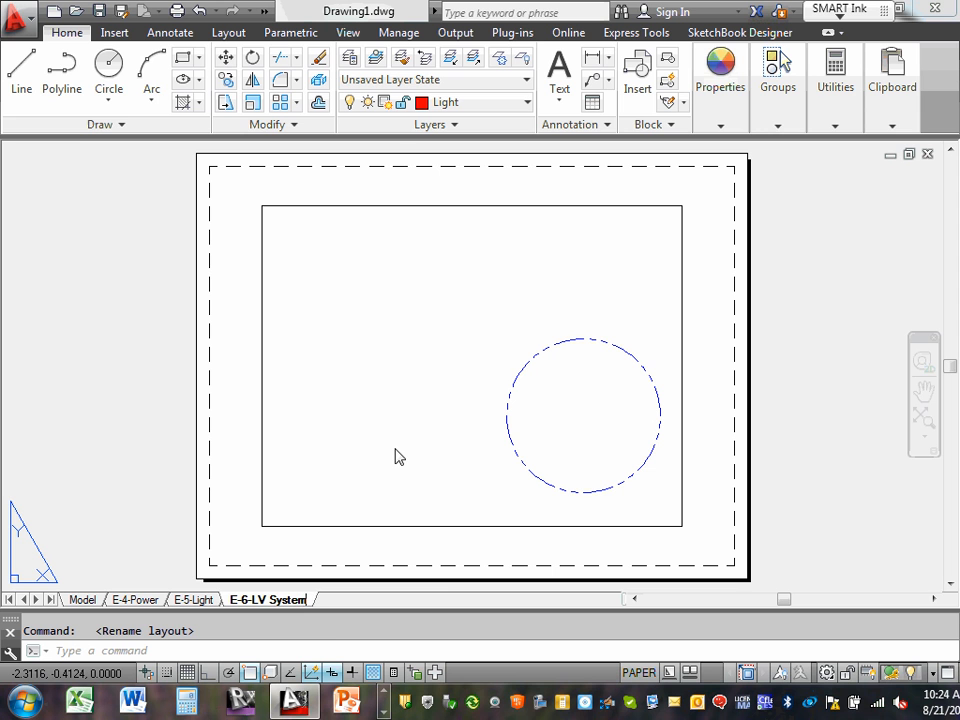
# Return to E-4-Power, preview its plot on the \\print\DCT-PTR-HP5200-RED10-1 printer, and close the preview and plot settings without plotting.
pyautogui.click(186, 600)
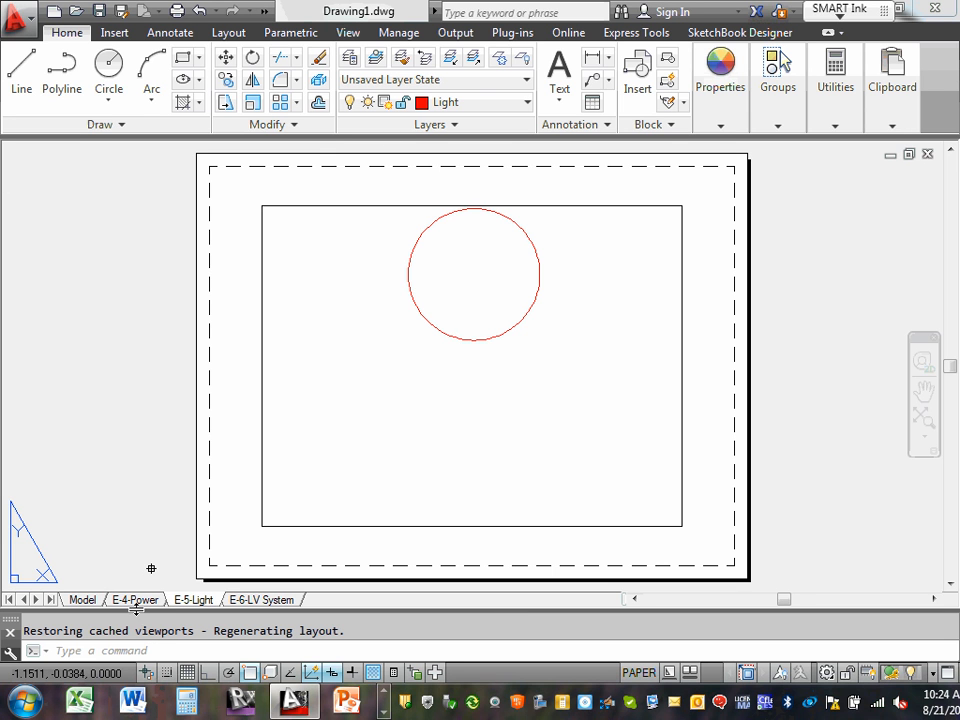
pyautogui.click(136, 600)
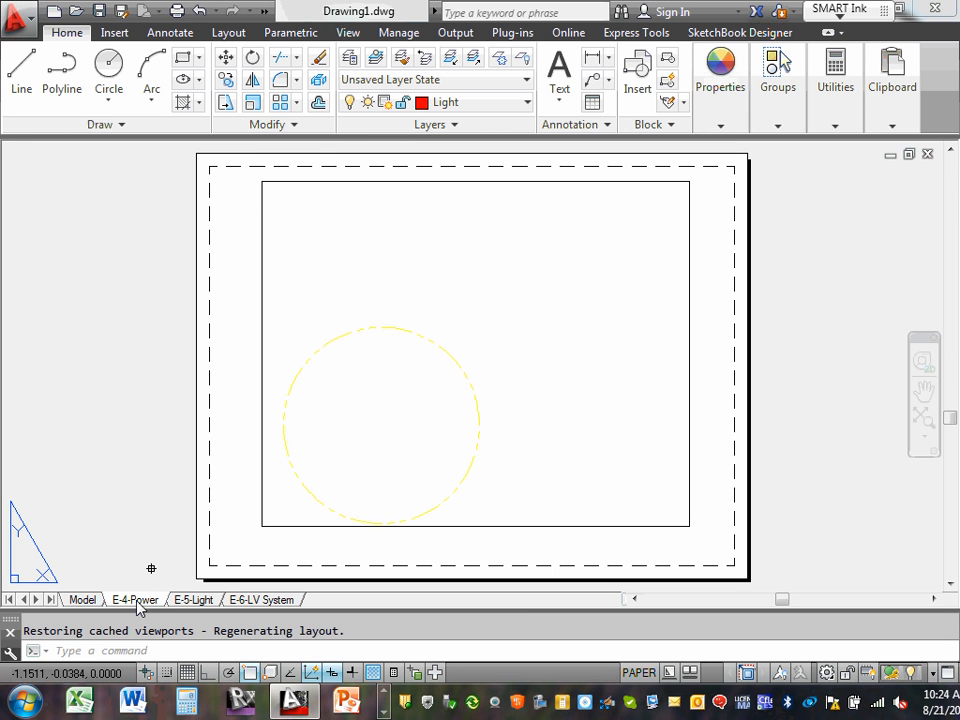
pyautogui.click(28, 26)
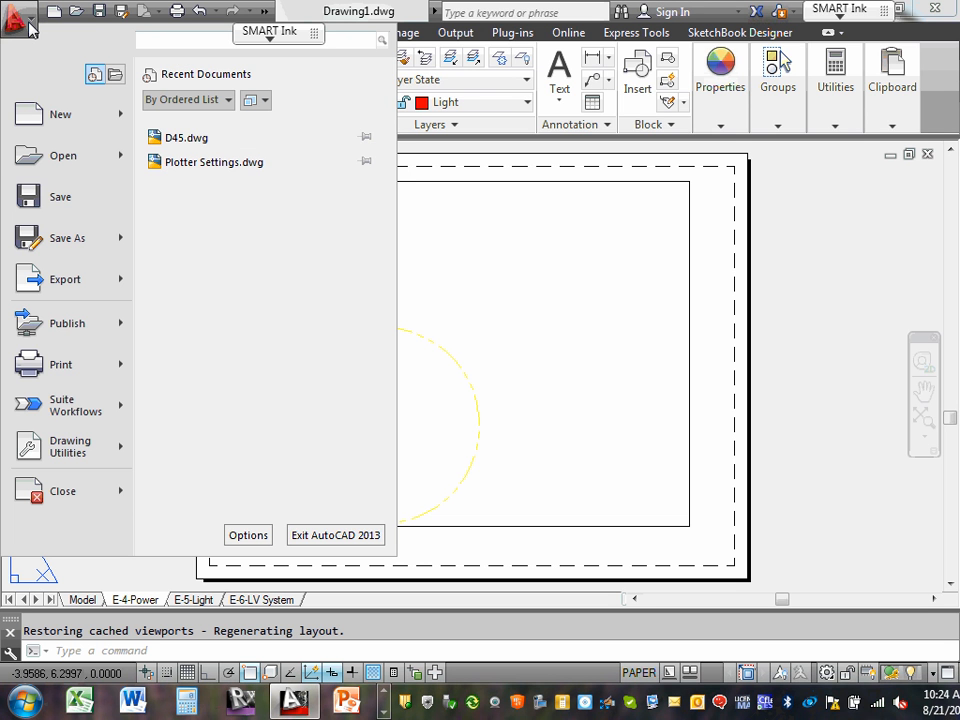
pyautogui.click(62, 364)
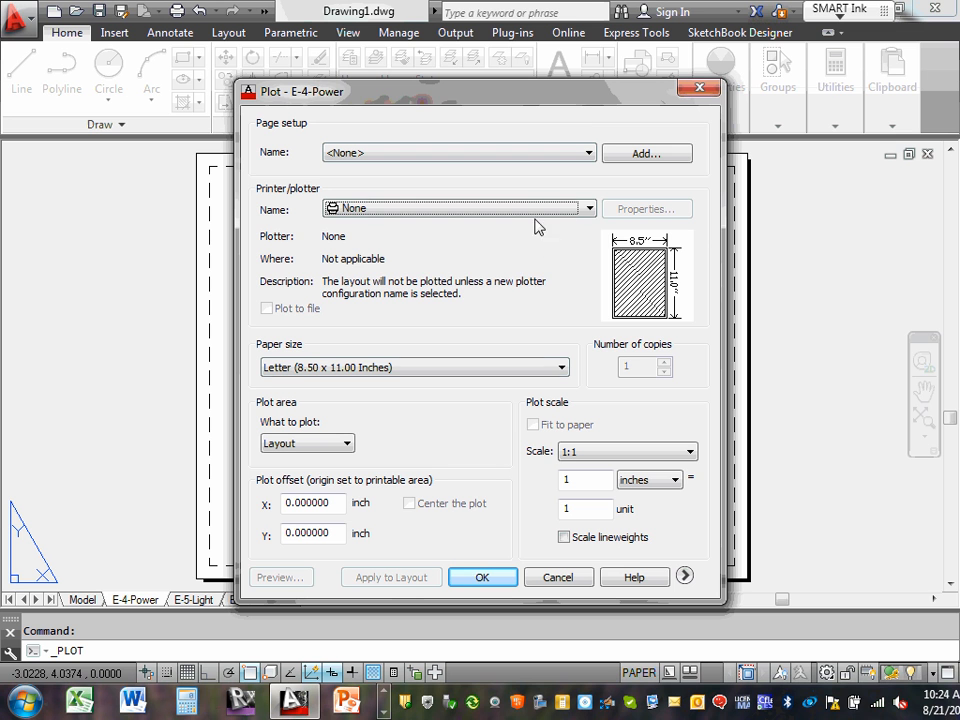
pyautogui.click(589, 209)
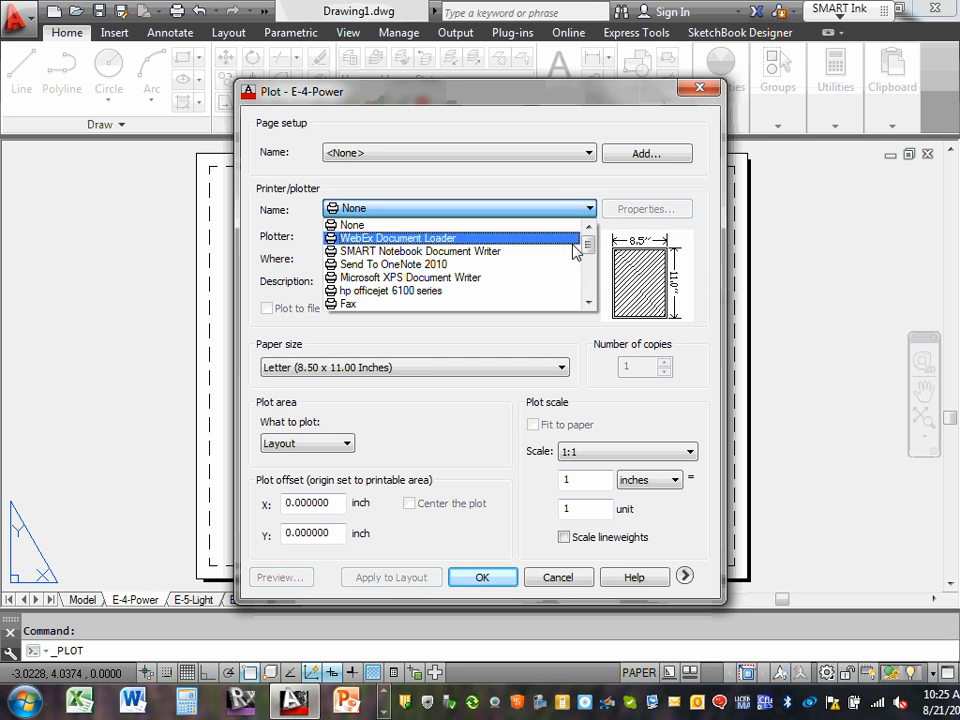
pyautogui.moveTo(586, 250); pyautogui.dragTo(587, 263)
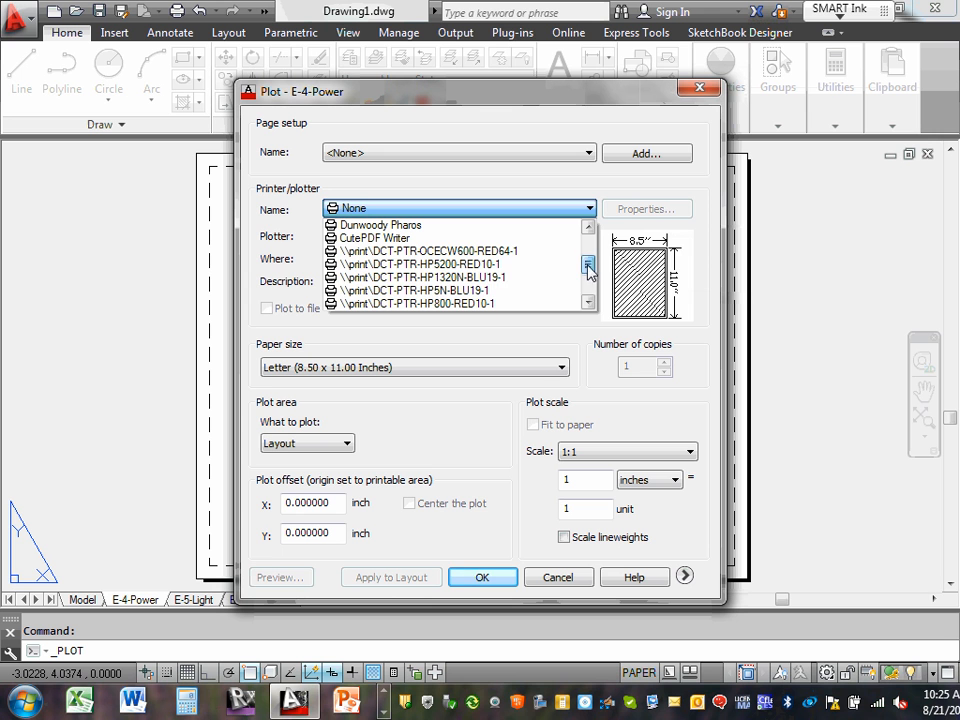
pyautogui.click(511, 265)
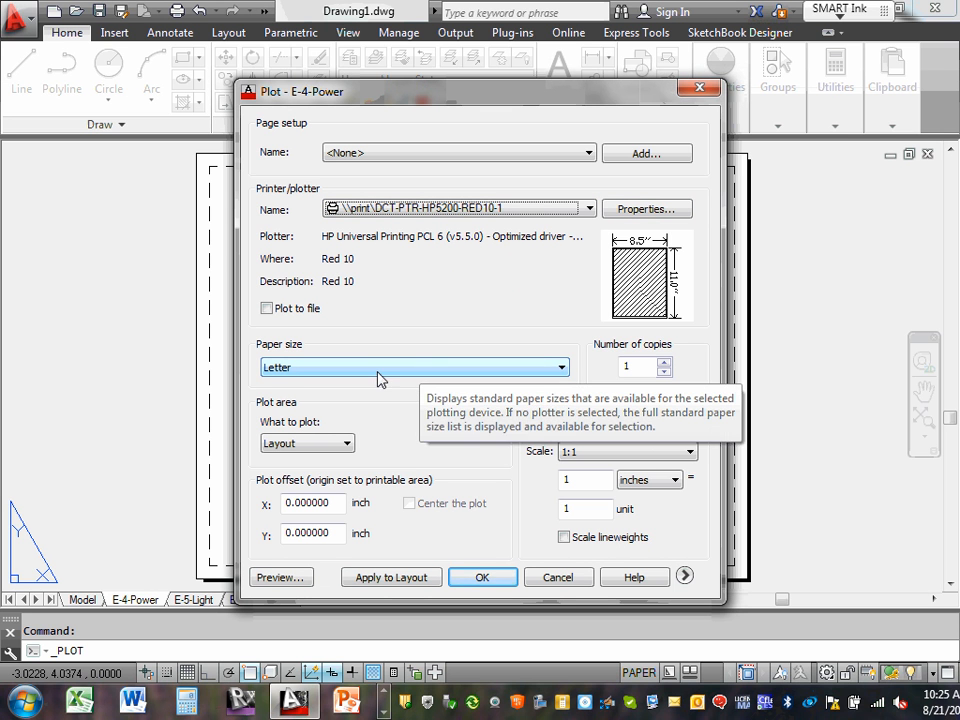
pyautogui.click(282, 578)
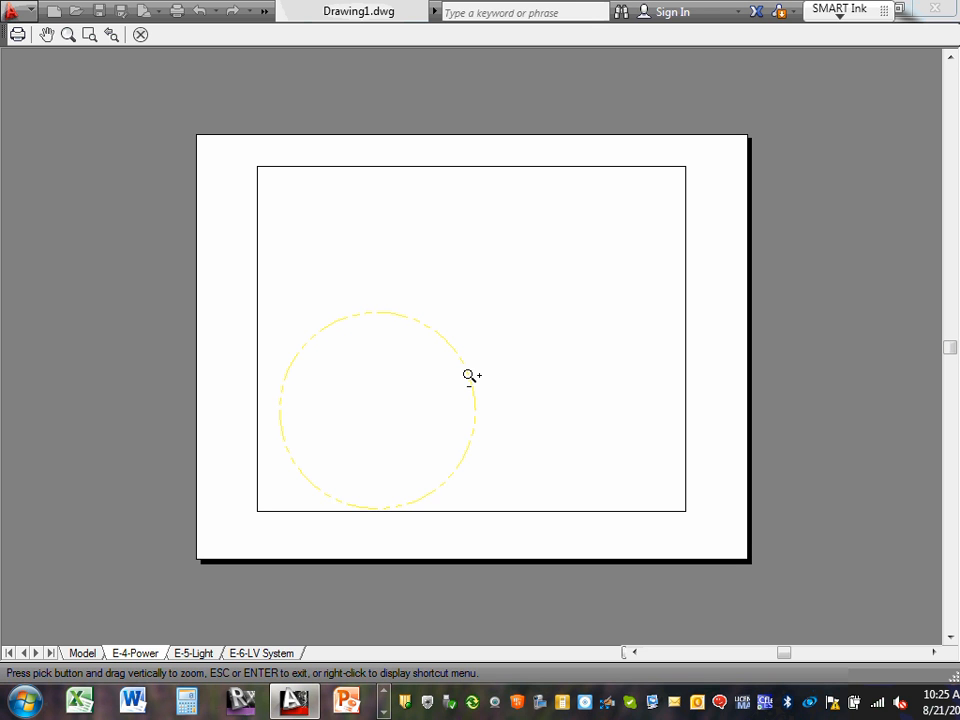
pyautogui.click(142, 36)
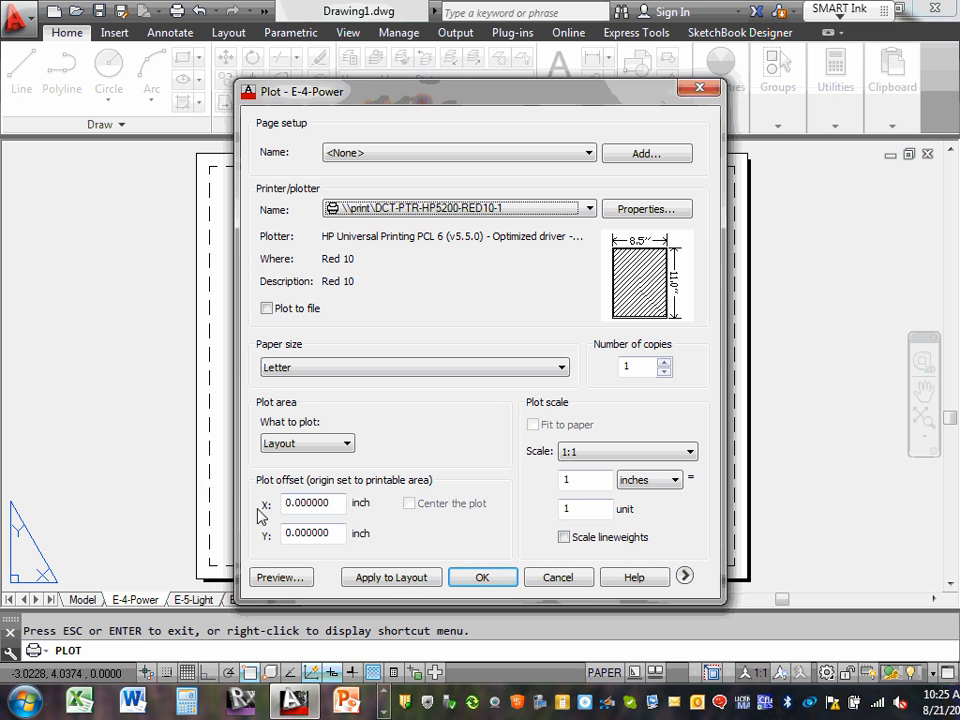
pyautogui.click(578, 580)
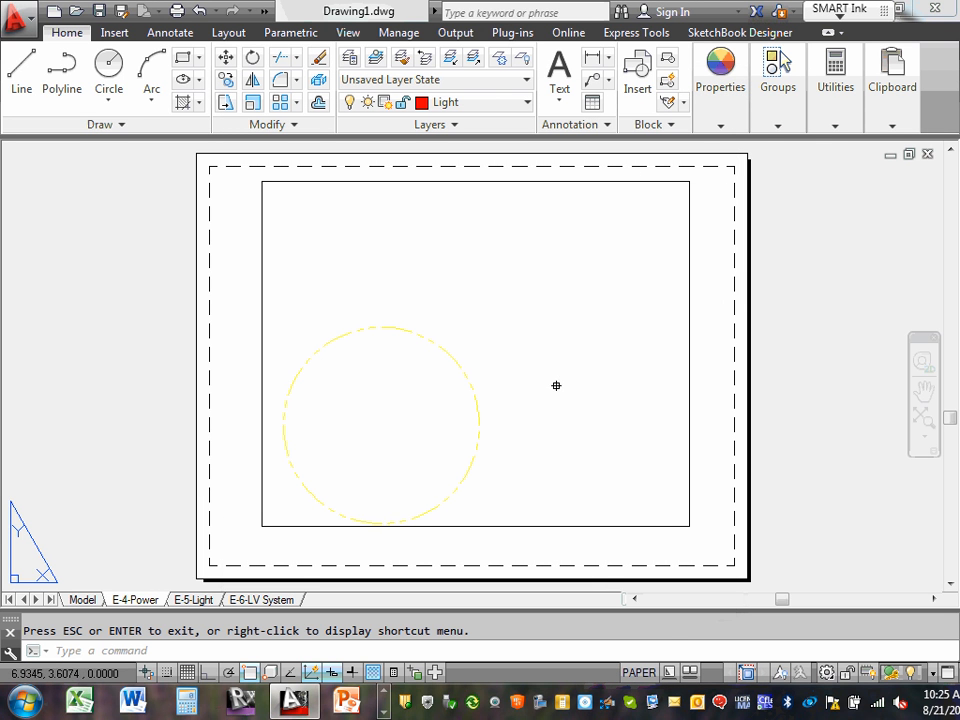
# Inspect the E-4-Power layout's plot settings through its layout options, cancel without plotting, and dismiss the reopened options.
pyautogui.rightClick(140, 603)
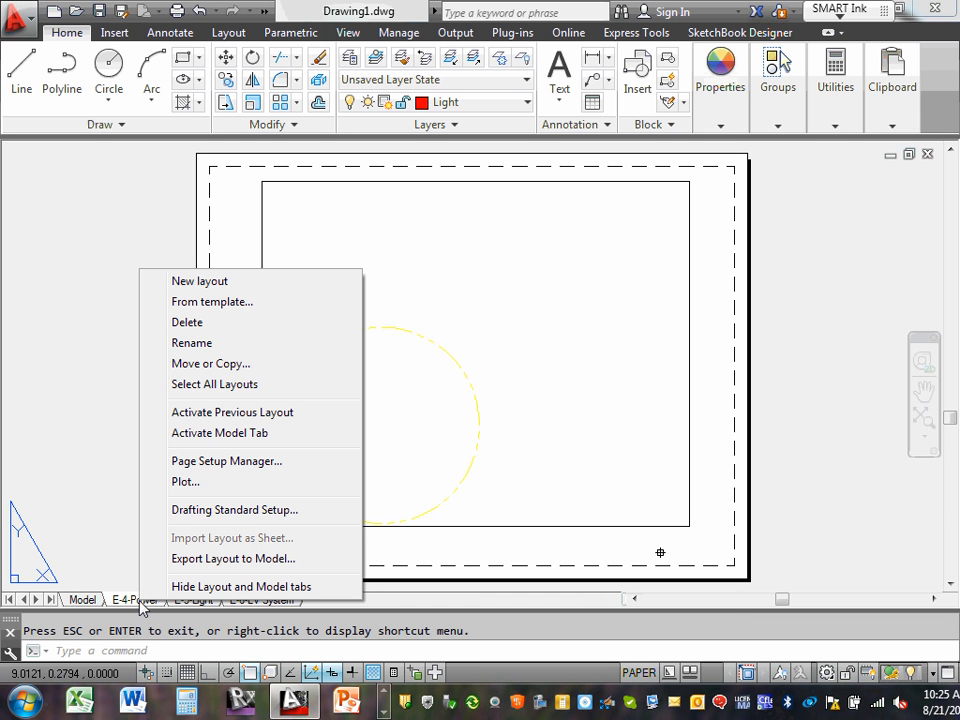
pyautogui.click(186, 482)
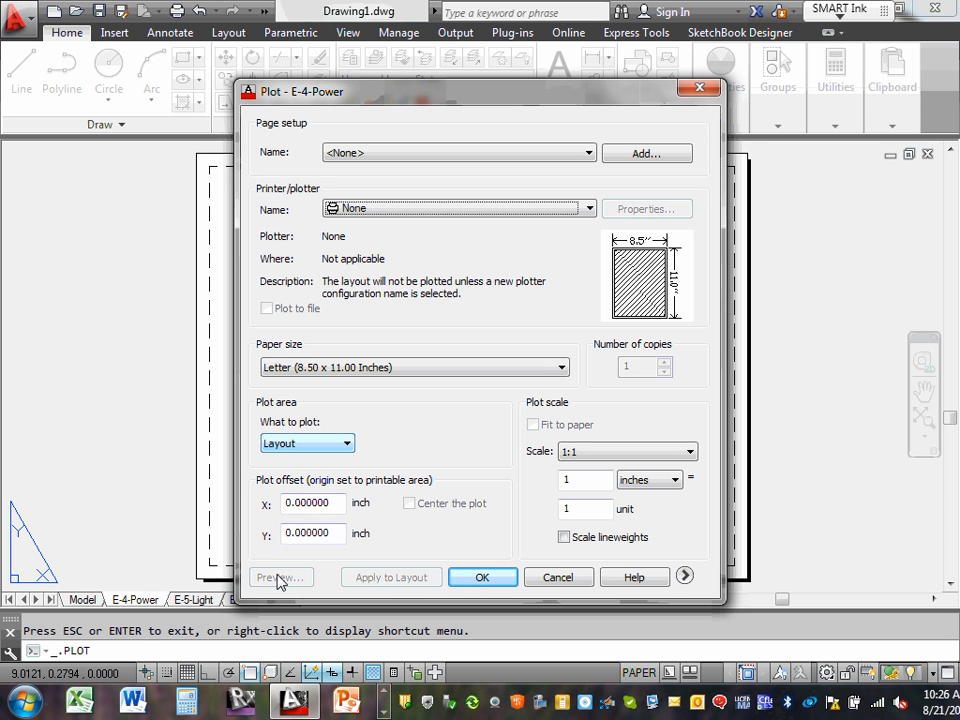
pyautogui.click(558, 578)
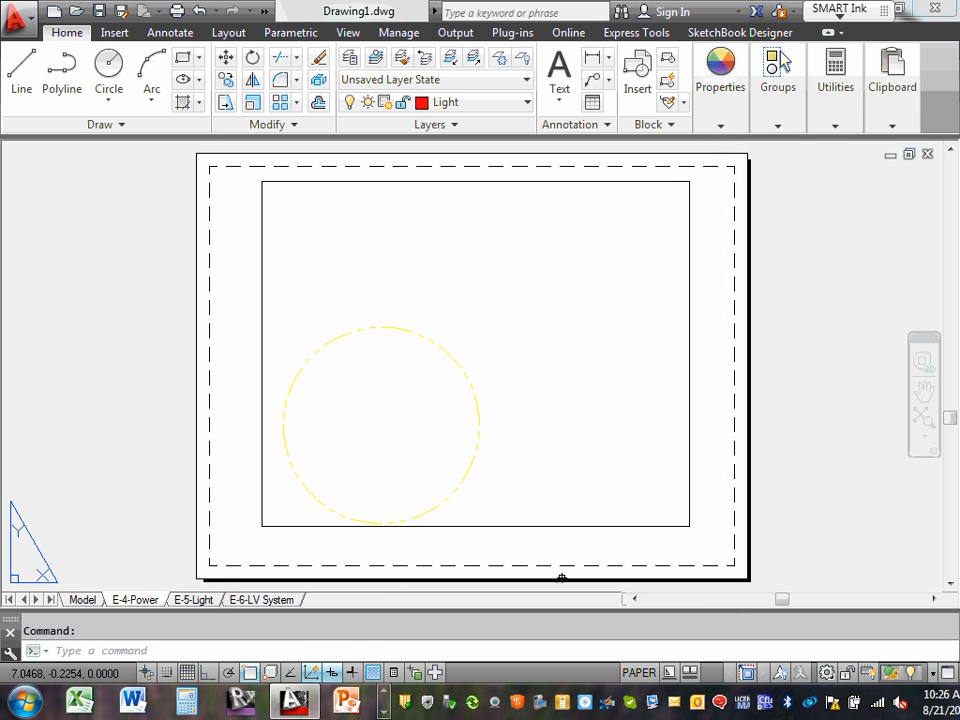
pyautogui.rightClick(143, 605)
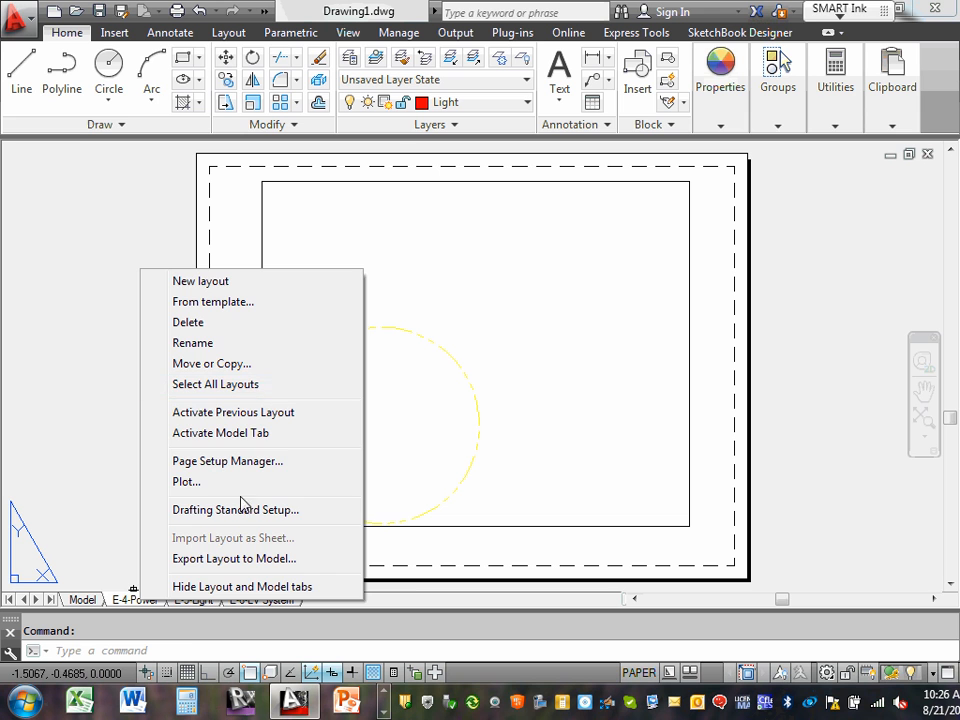
pyautogui.click(453, 560)
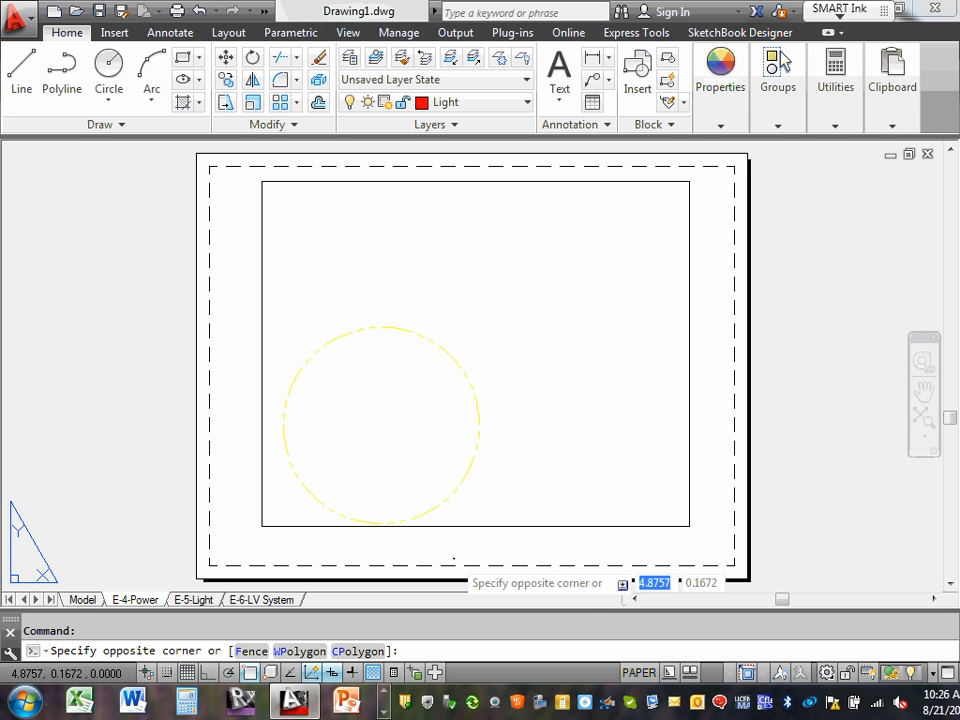
# Turn off the current Light layer in model space and check the effect on the E-5-Light layout.
pyautogui.click(80, 599)
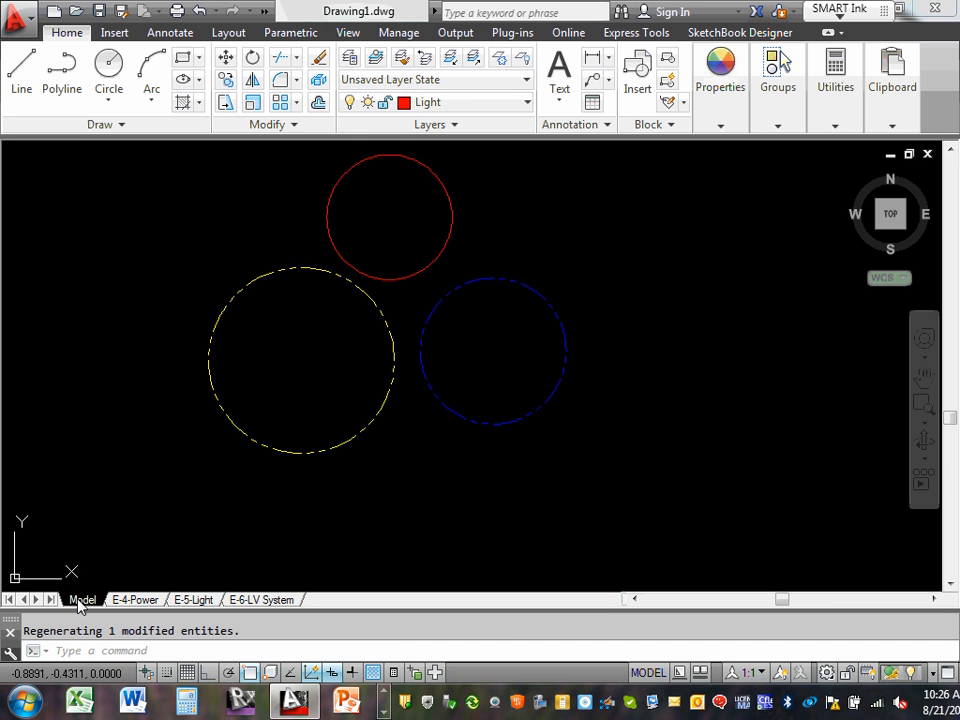
pyautogui.scroll(2, 257, 186)
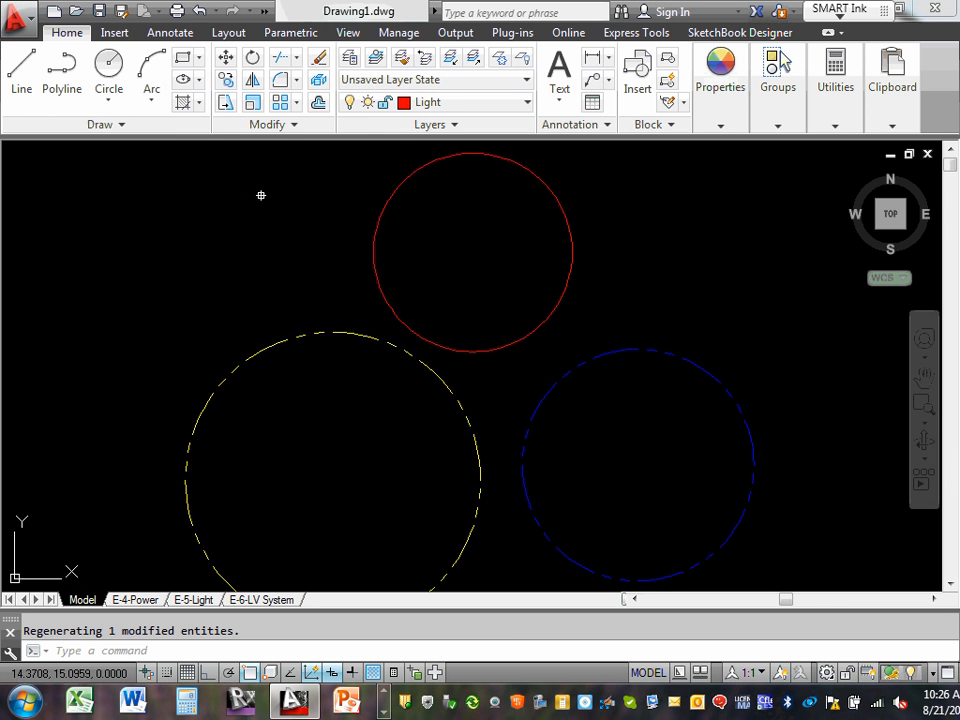
pyautogui.scroll(-2, 260, 197)
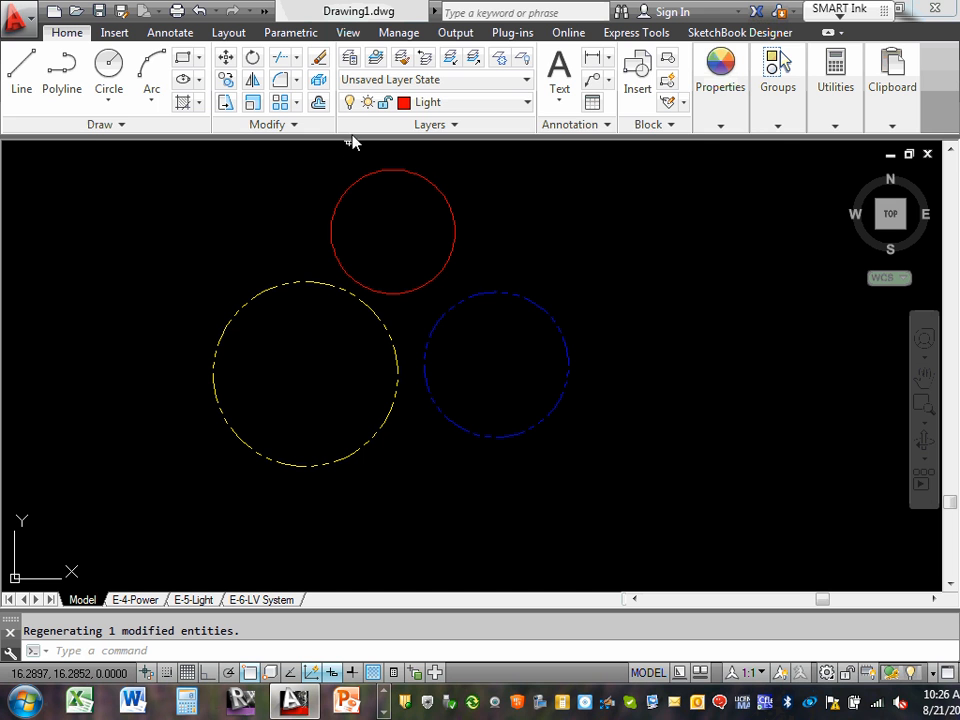
pyautogui.click(527, 103)
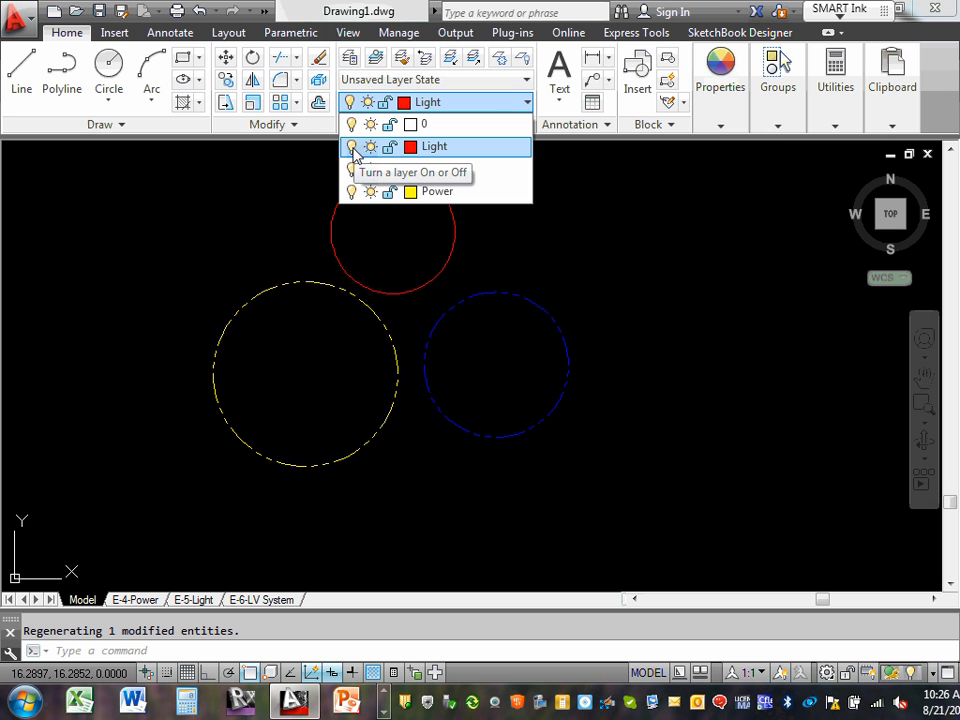
pyautogui.click(352, 148)
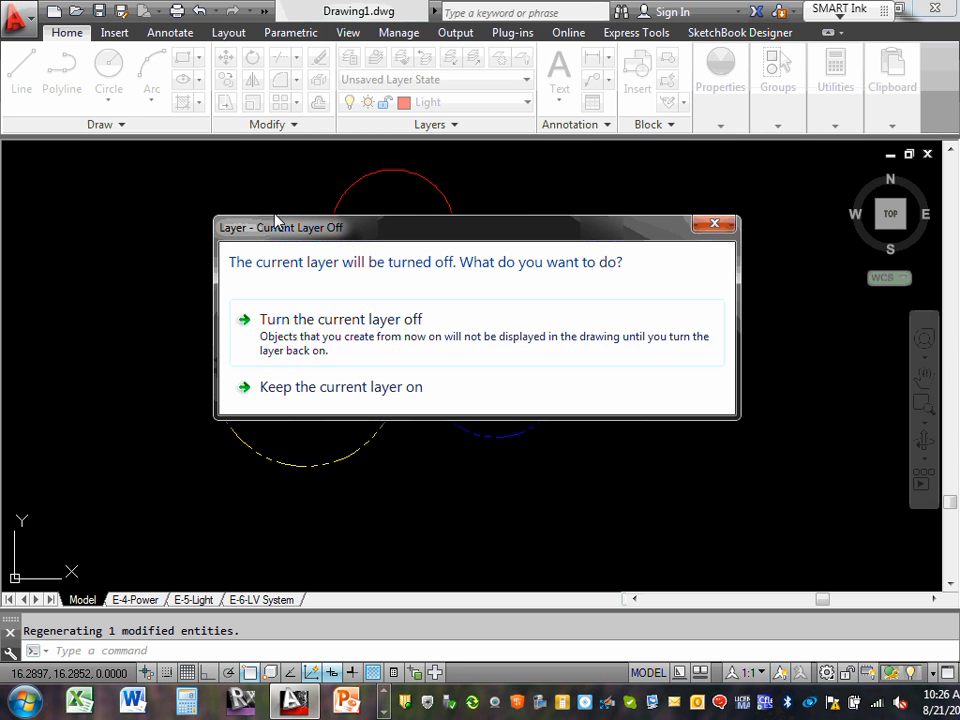
pyautogui.click(347, 322)
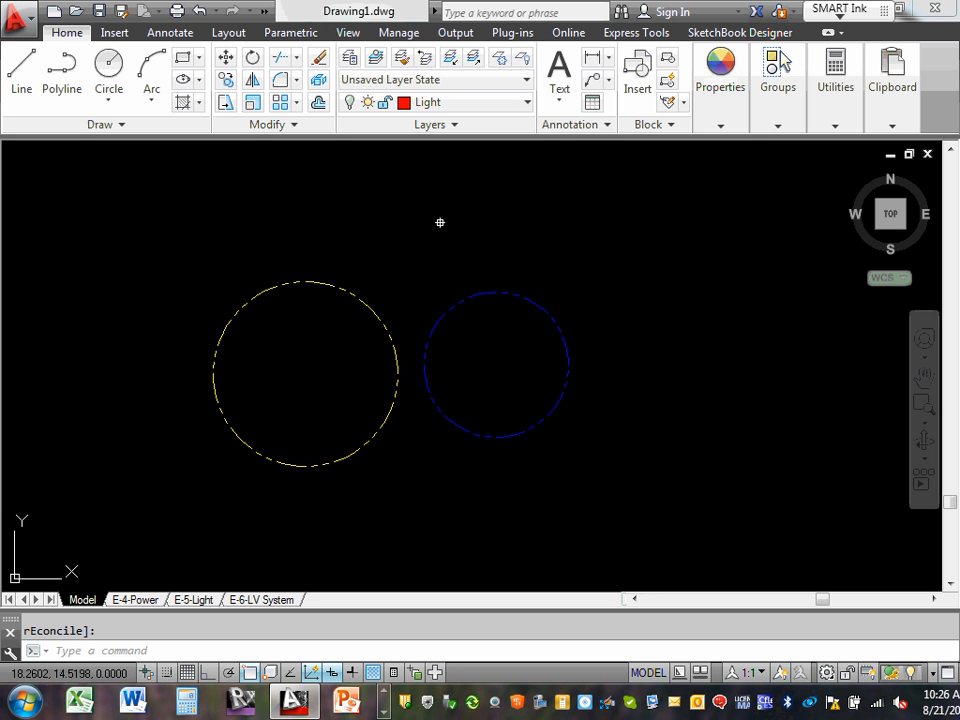
pyautogui.click(193, 599)
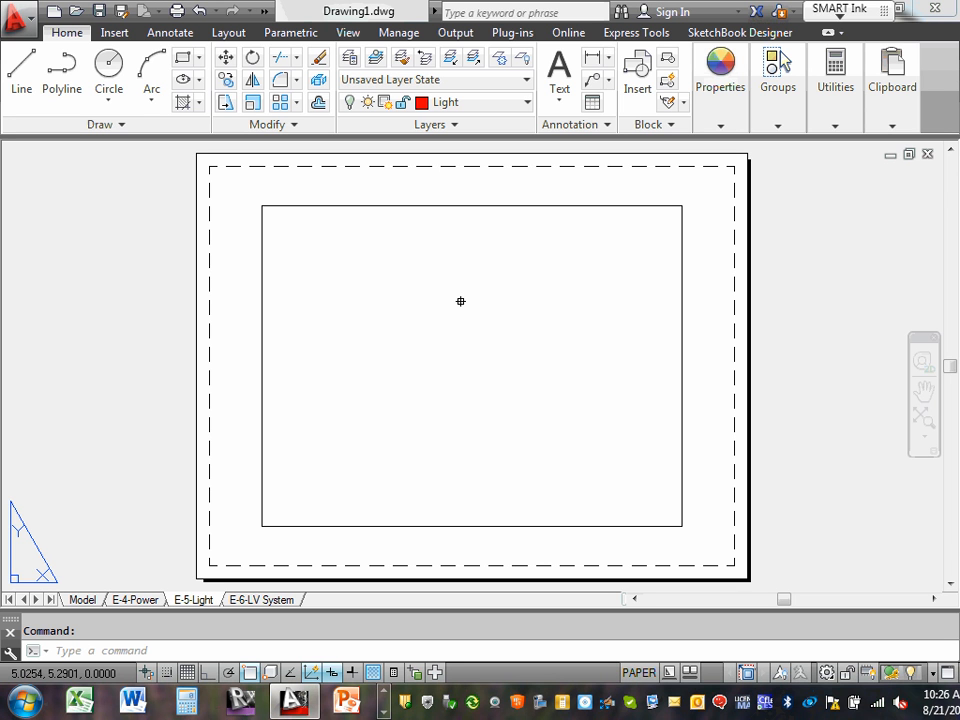
# Return to model space and turn the Light layer back on.
pyautogui.click(80, 599)
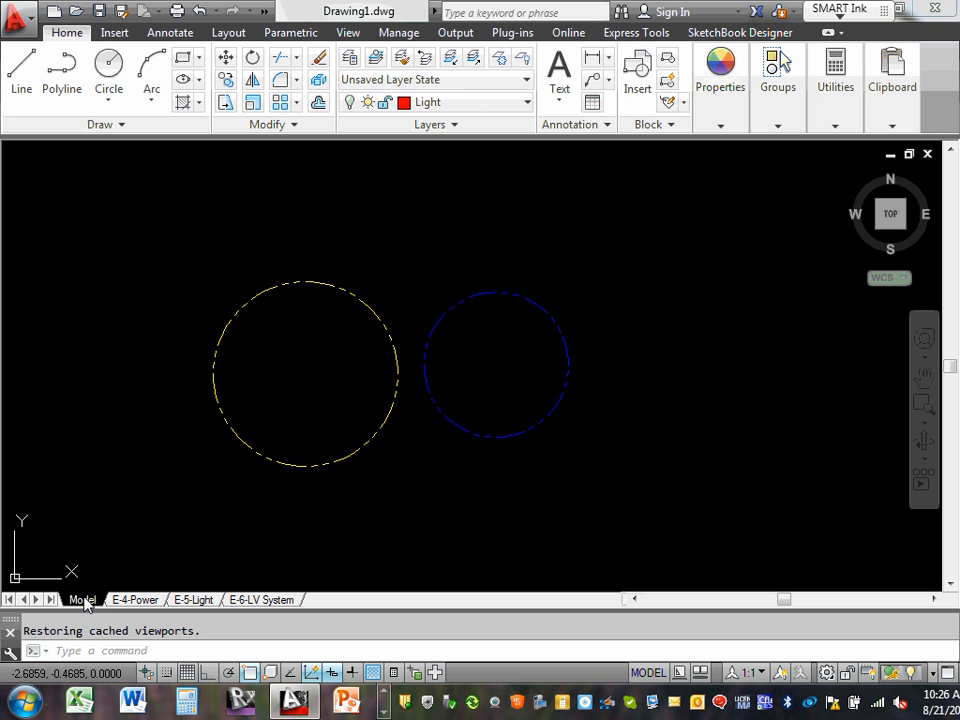
pyautogui.click(525, 103)
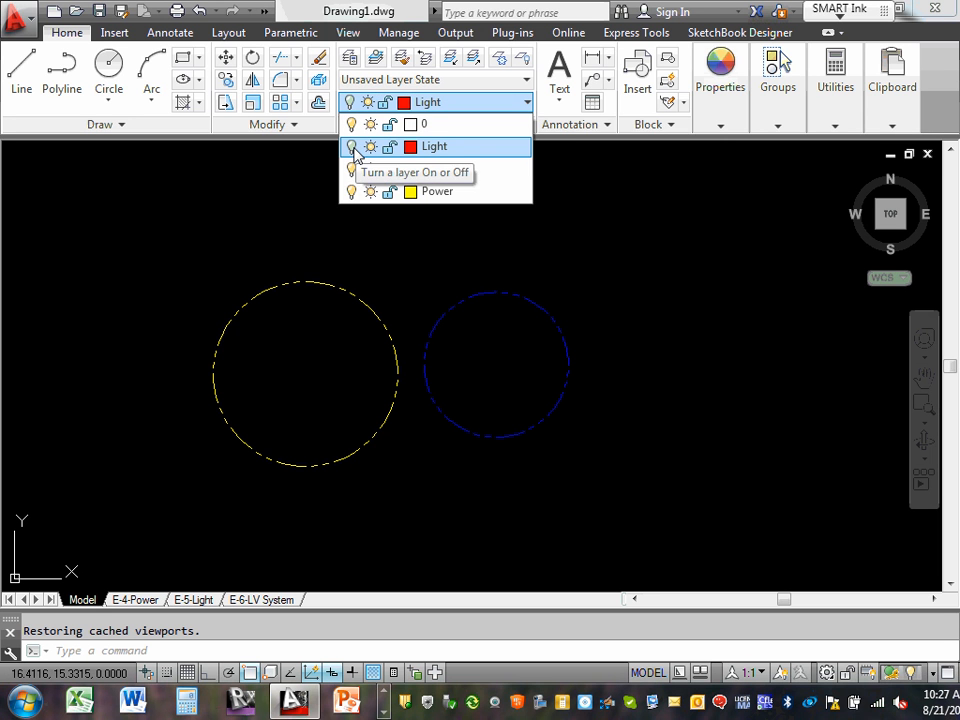
pyautogui.click(352, 147)
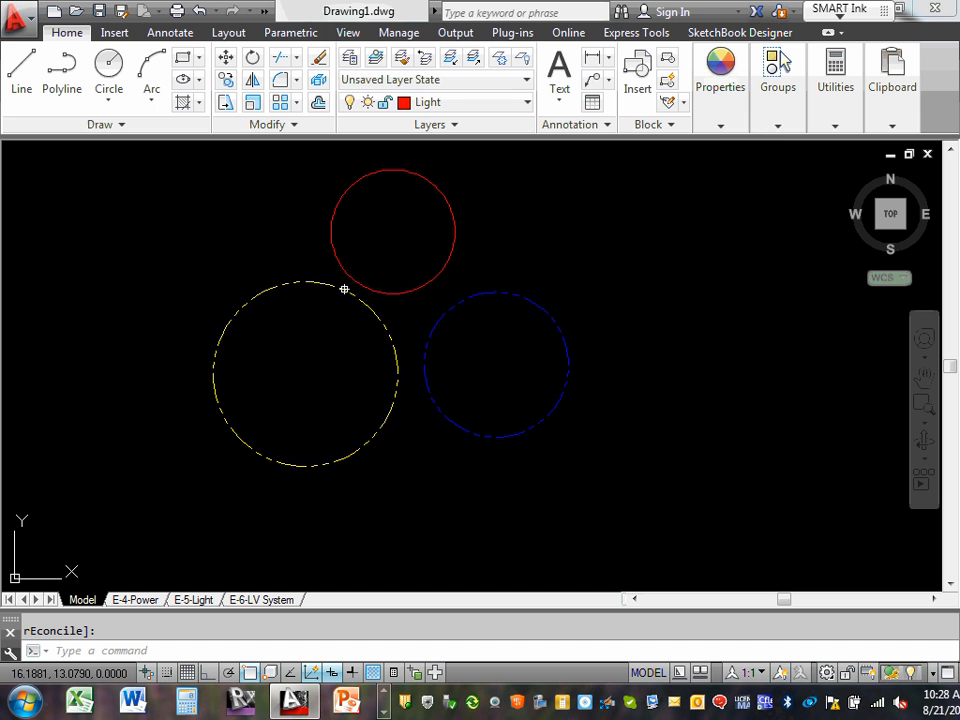
# Review the E-4-Power, E-5-Light and E-6-LV System layouts and return to E-4-Power.
pyautogui.click(145, 600)
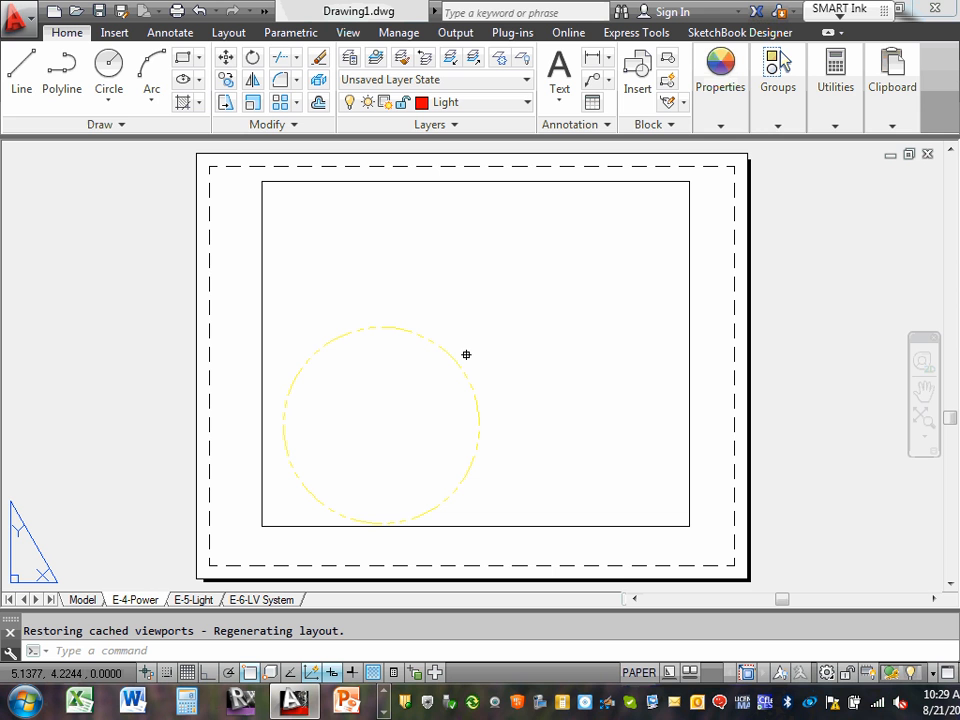
pyautogui.click(193, 600)
pyautogui.click(276, 601)
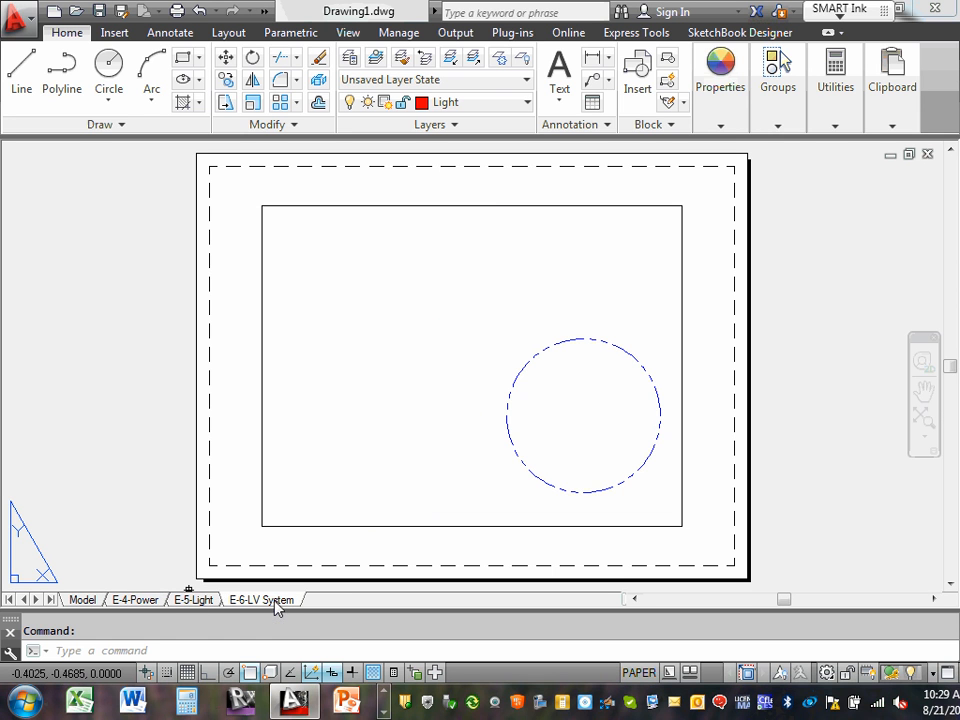
pyautogui.click(190, 601)
pyautogui.click(129, 601)
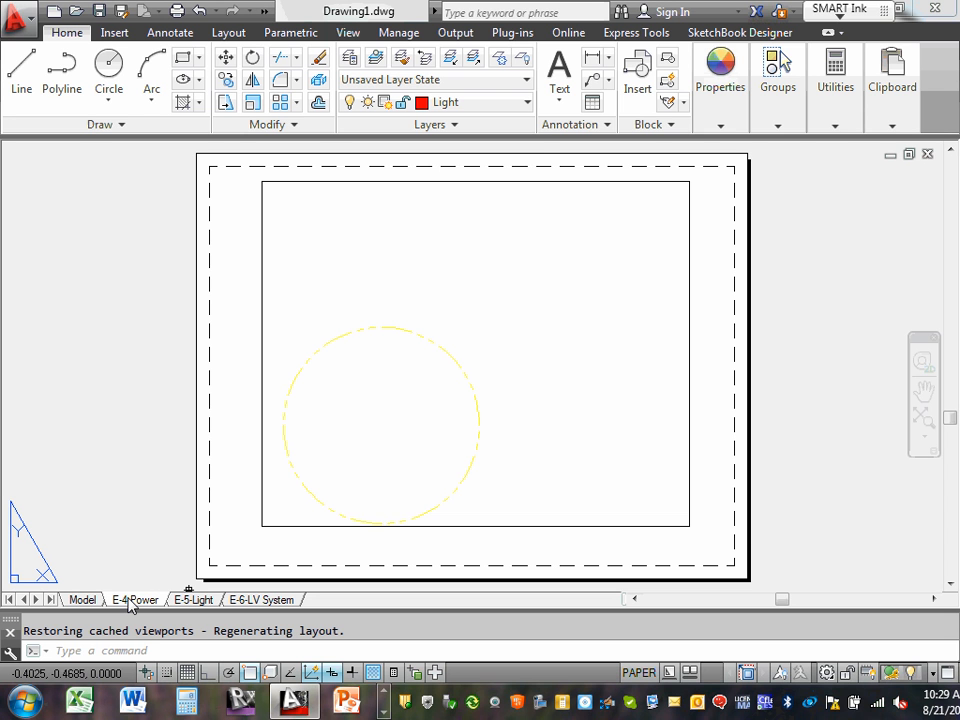
# Inspect the layer list and the All filter in the Layer Properties Manager, and close the manager.
pyautogui.click(350, 59)
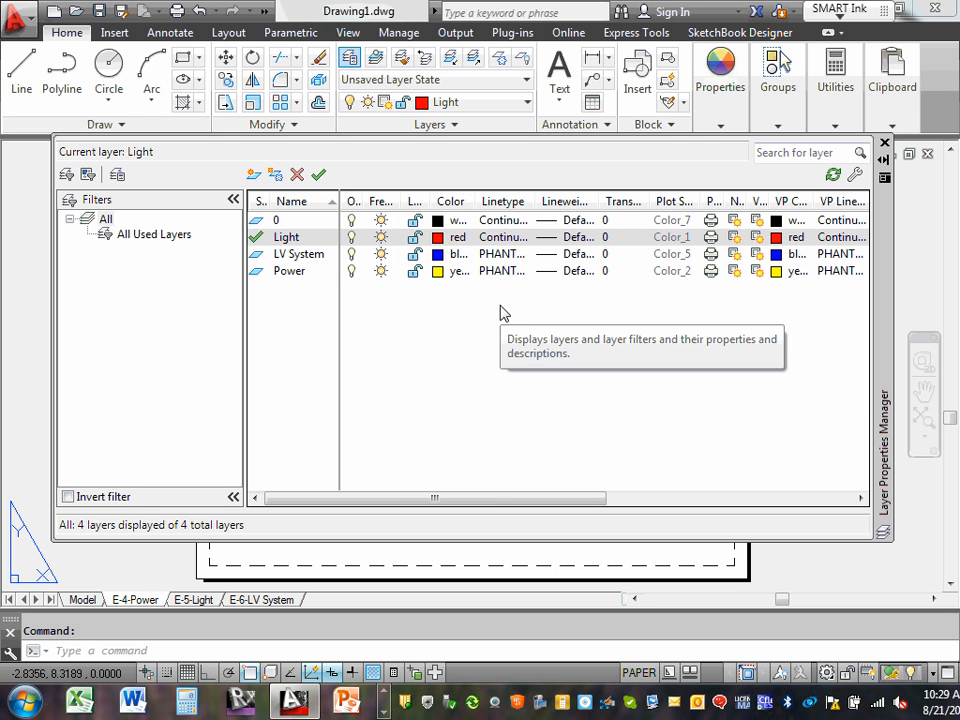
pyautogui.click(315, 256)
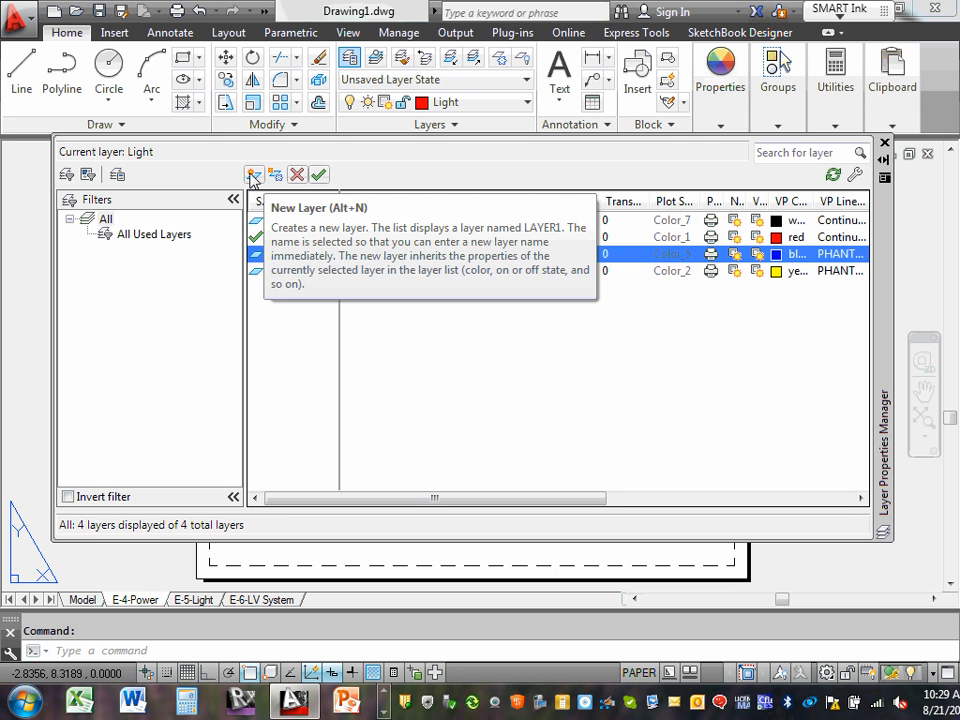
pyautogui.click(105, 219)
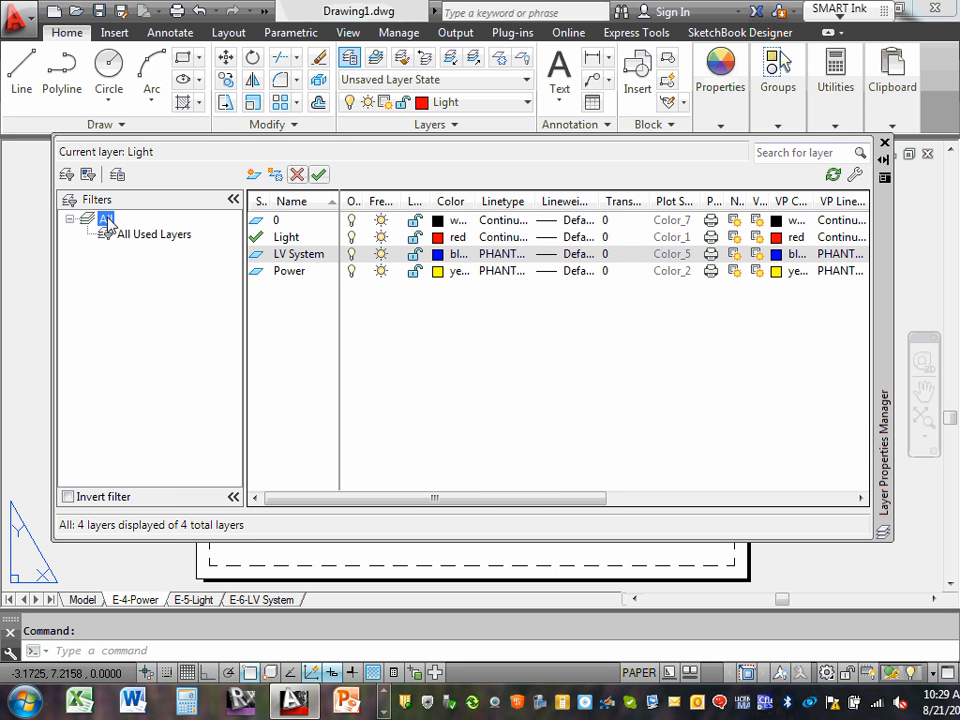
pyautogui.doubleClick(106, 222)
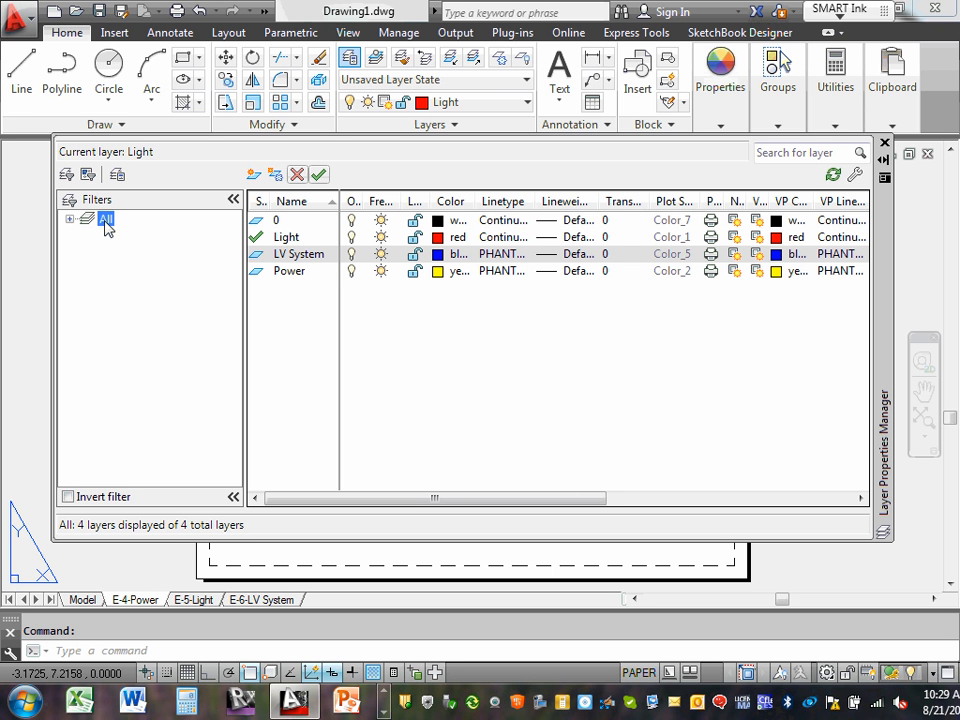
pyautogui.click(70, 220)
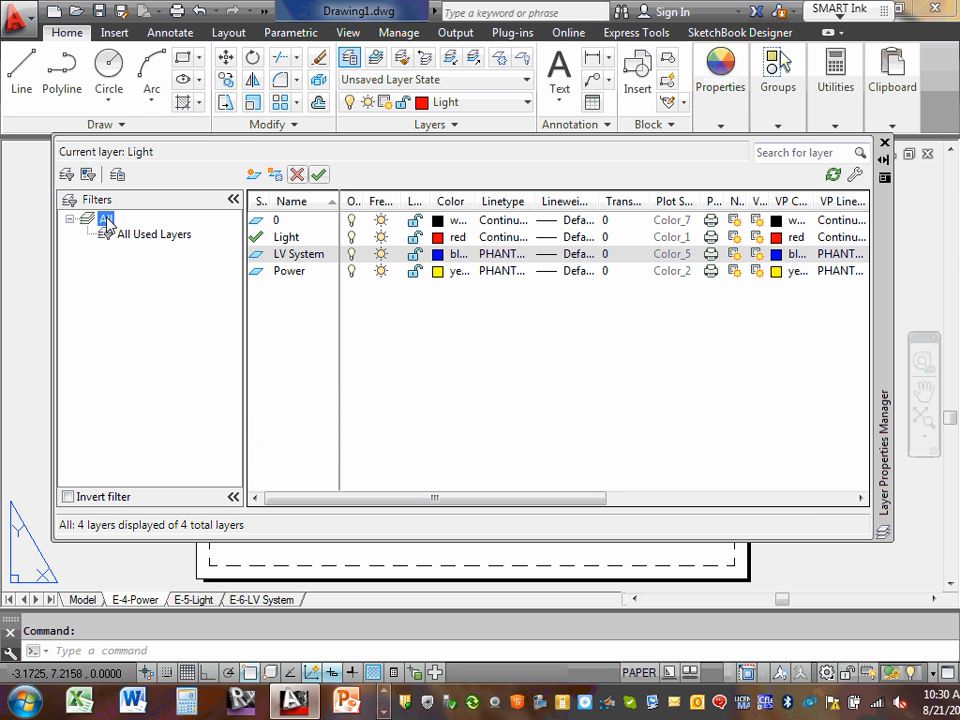
pyautogui.click(778, 72)
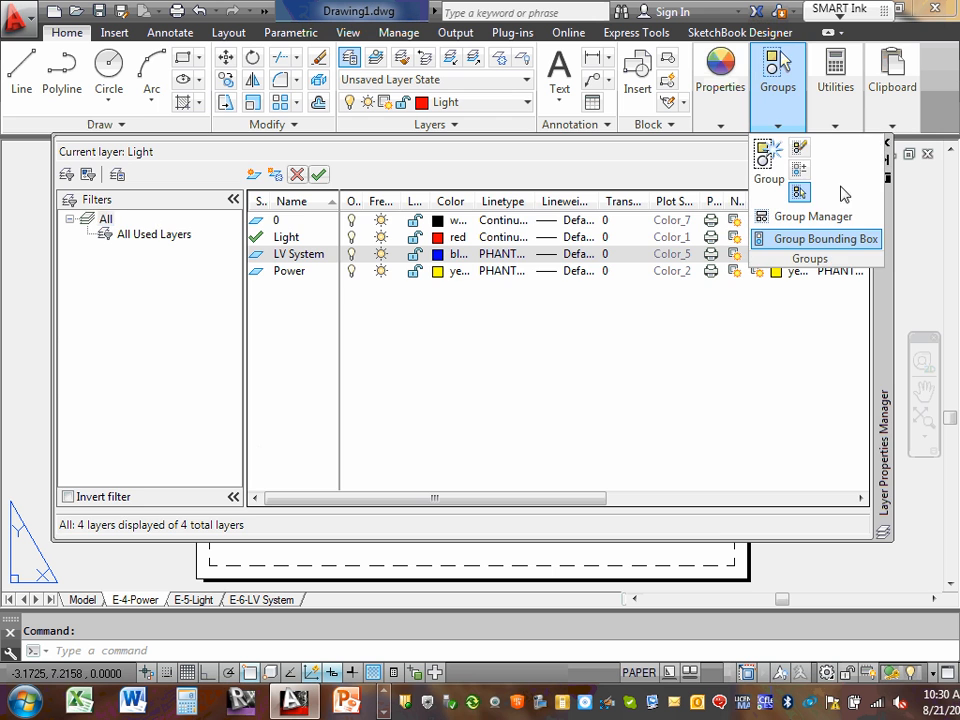
pyautogui.click(887, 150)
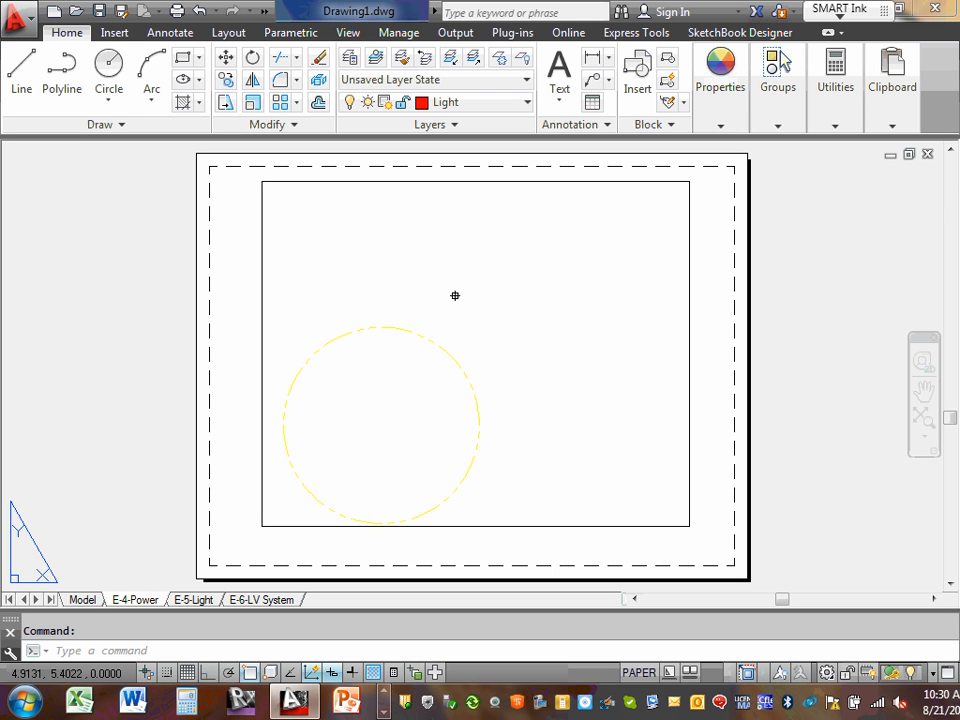
# Try to freeze the current Light layer in model space, and dismiss the warning and the reopened layer list.
pyautogui.click(84, 601)
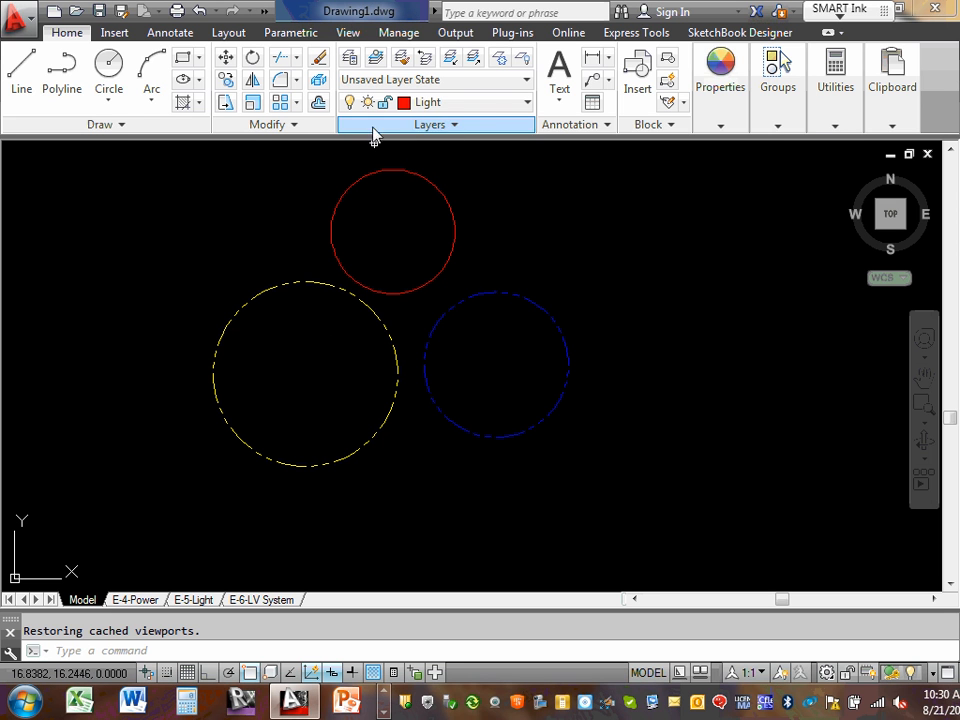
pyautogui.click(527, 107)
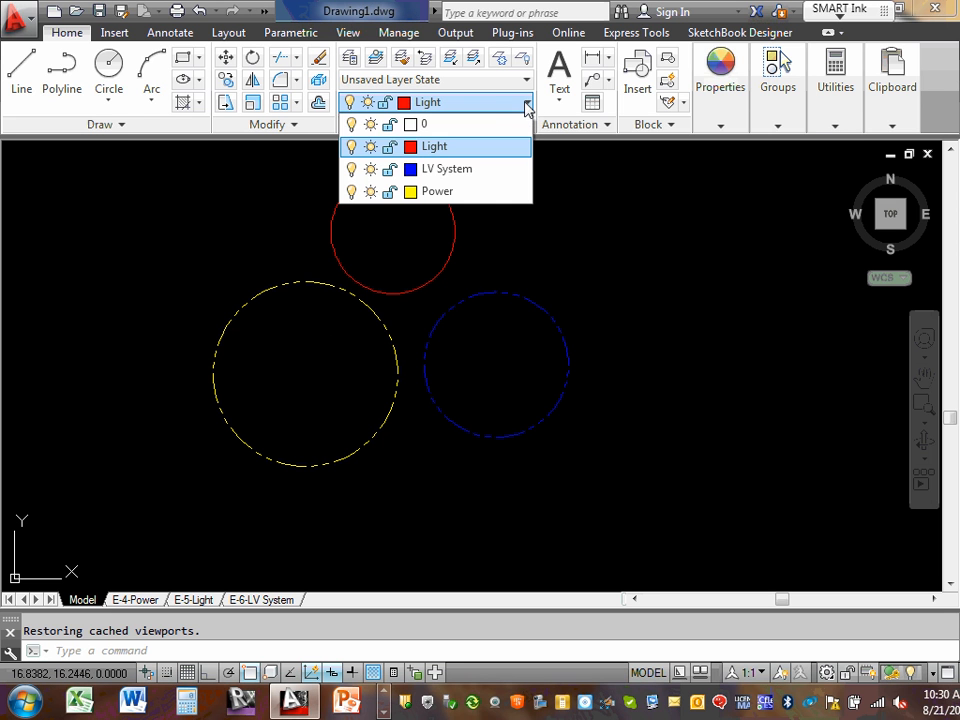
pyautogui.click(371, 148)
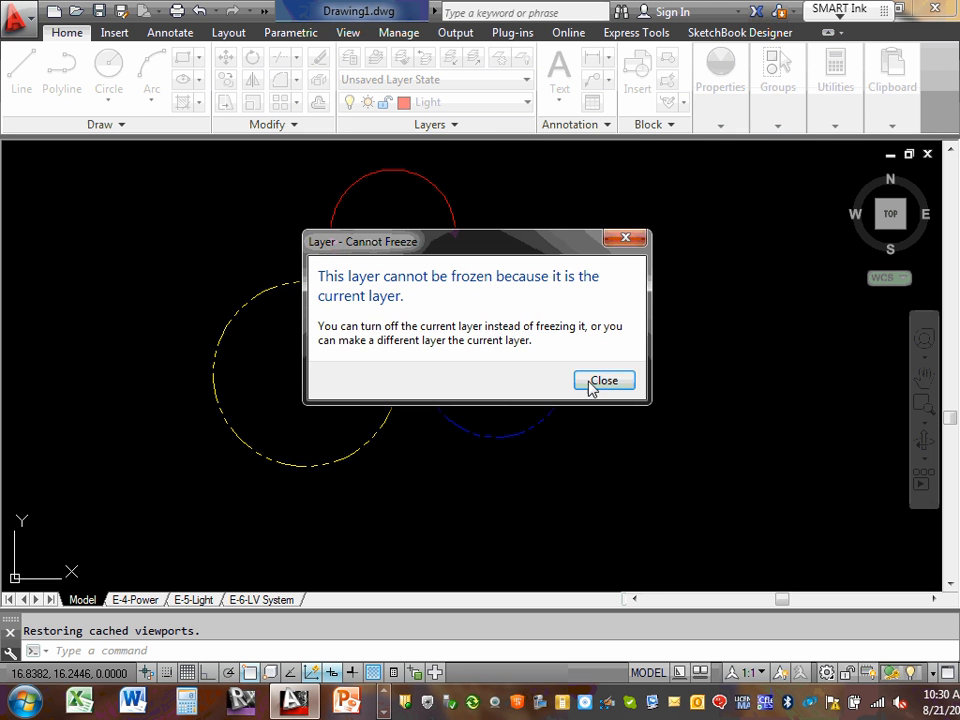
pyautogui.click(591, 383)
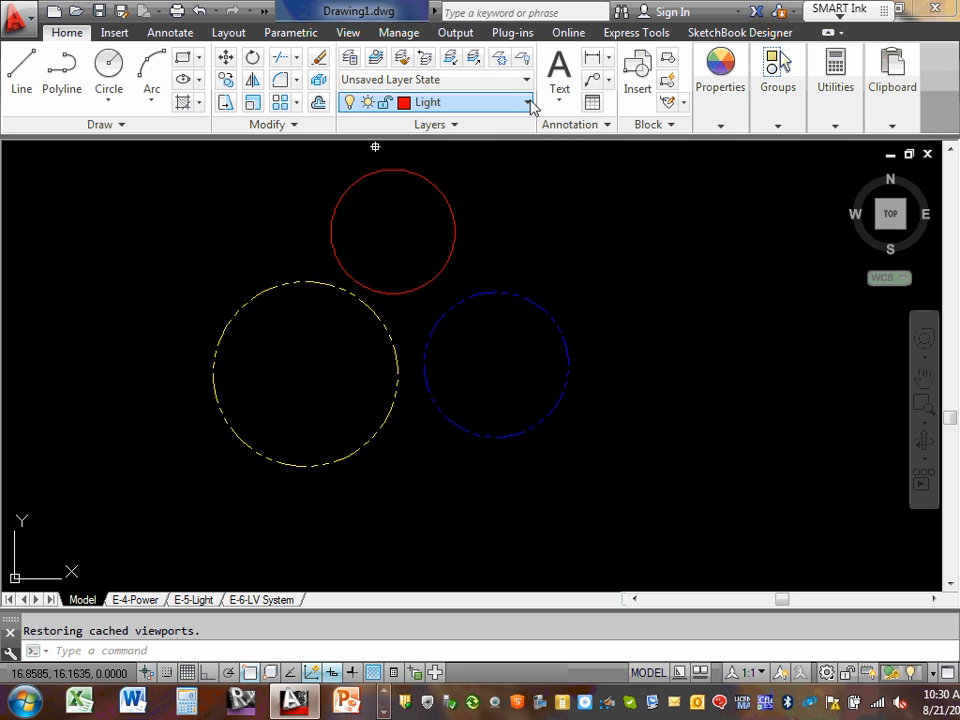
pyautogui.click(528, 103)
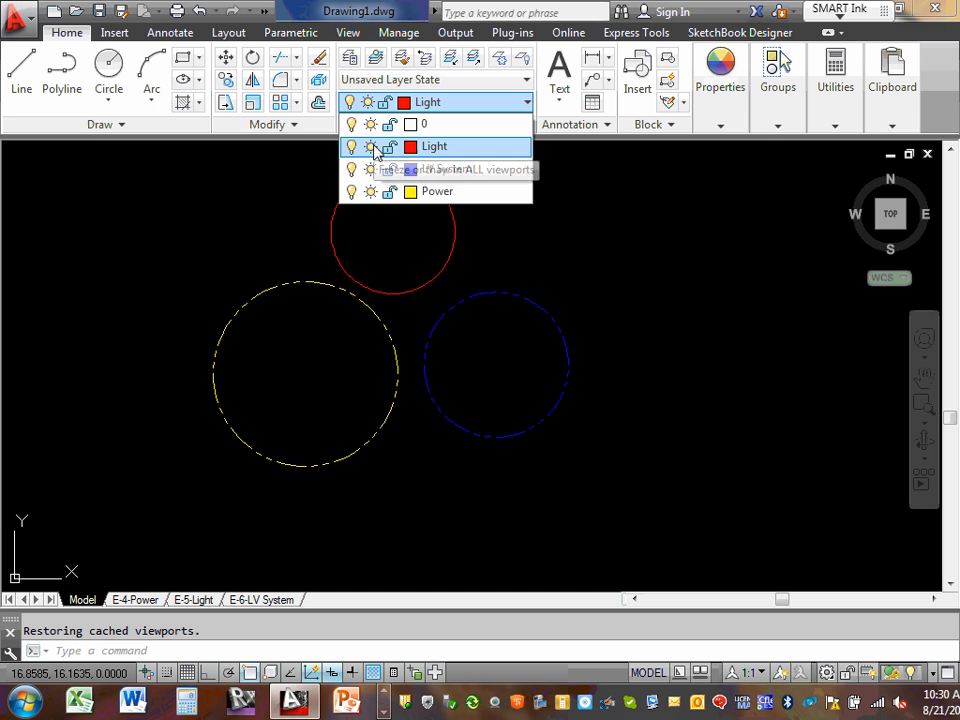
pyautogui.click(252, 189)
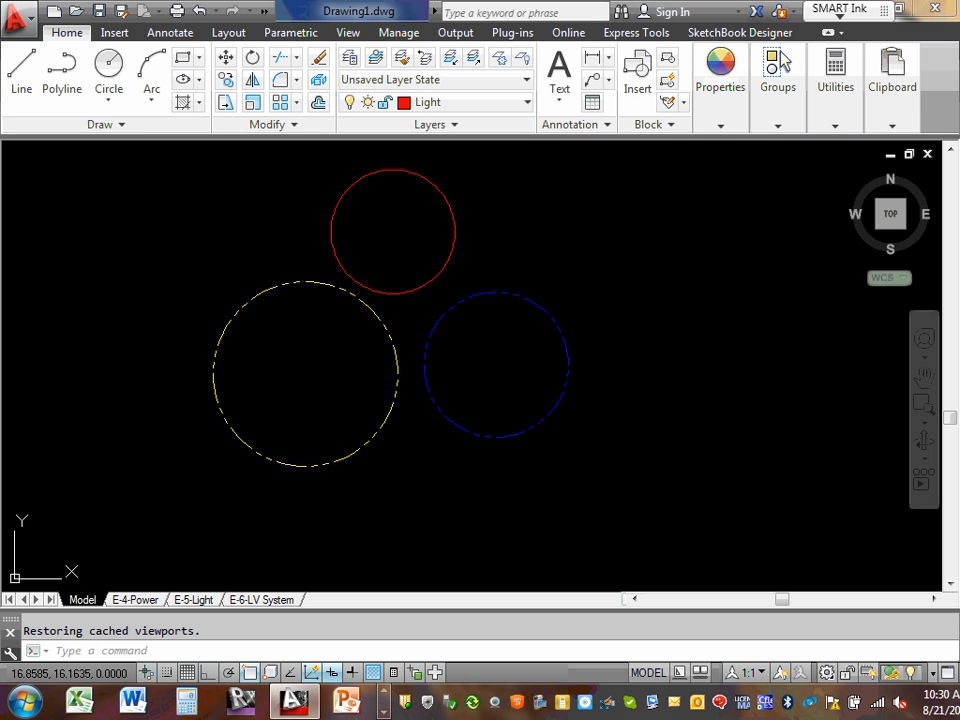
# Freeze the LV System layer in all viewports from model space.
pyautogui.click(528, 103)
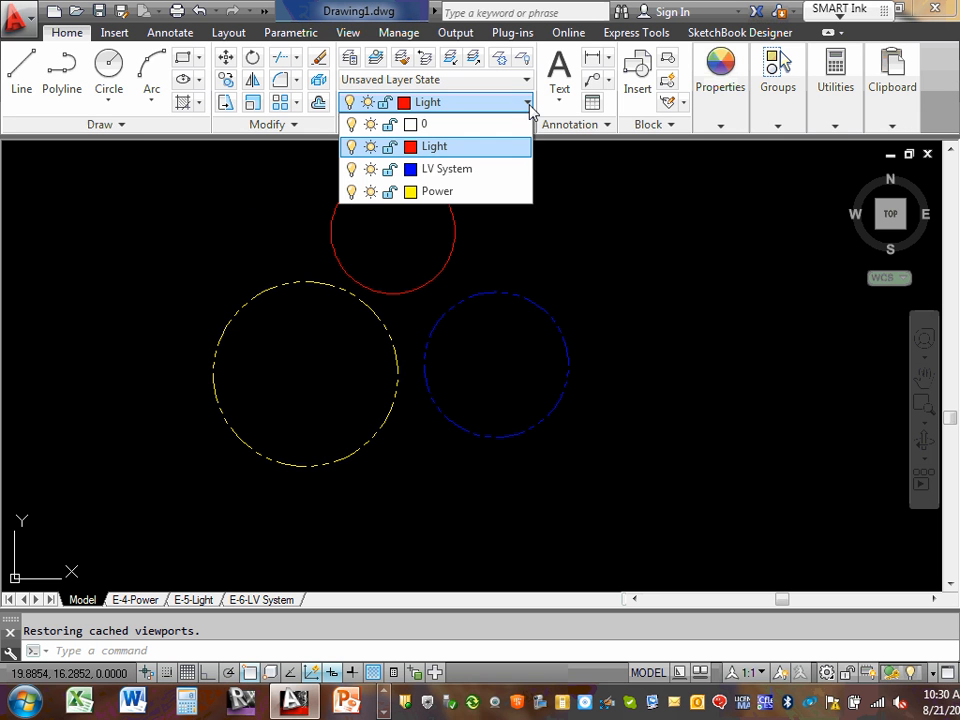
pyautogui.click(371, 170)
pyautogui.click(236, 204)
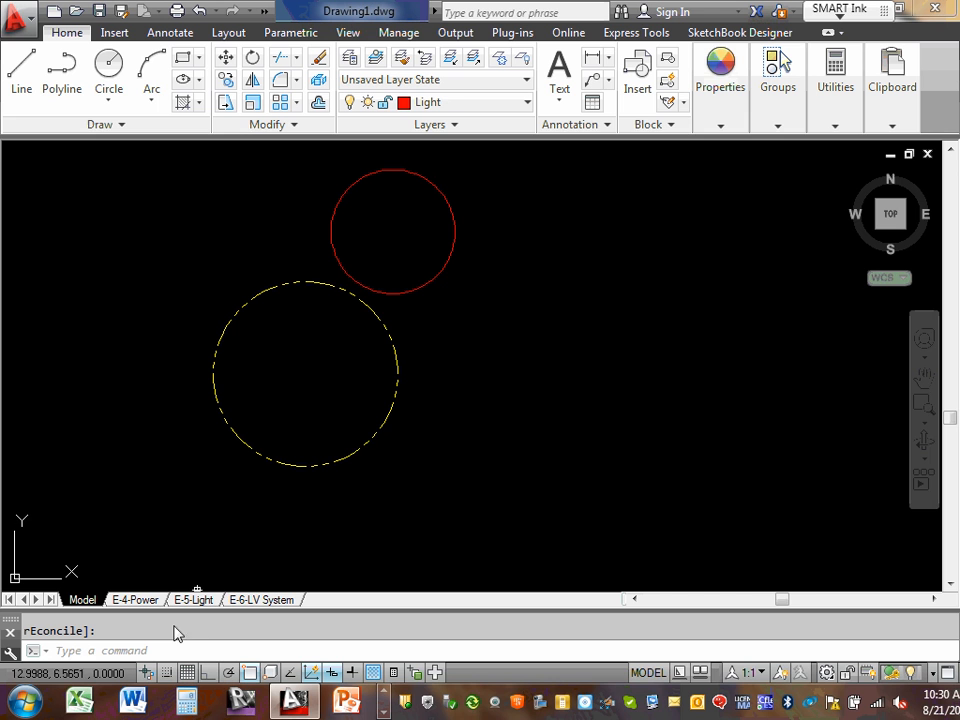
# Check the E-5-Light, E-6-LV System and E-4-Power layouts for the effect of freezing the LV System layer.
pyautogui.click(192, 600)
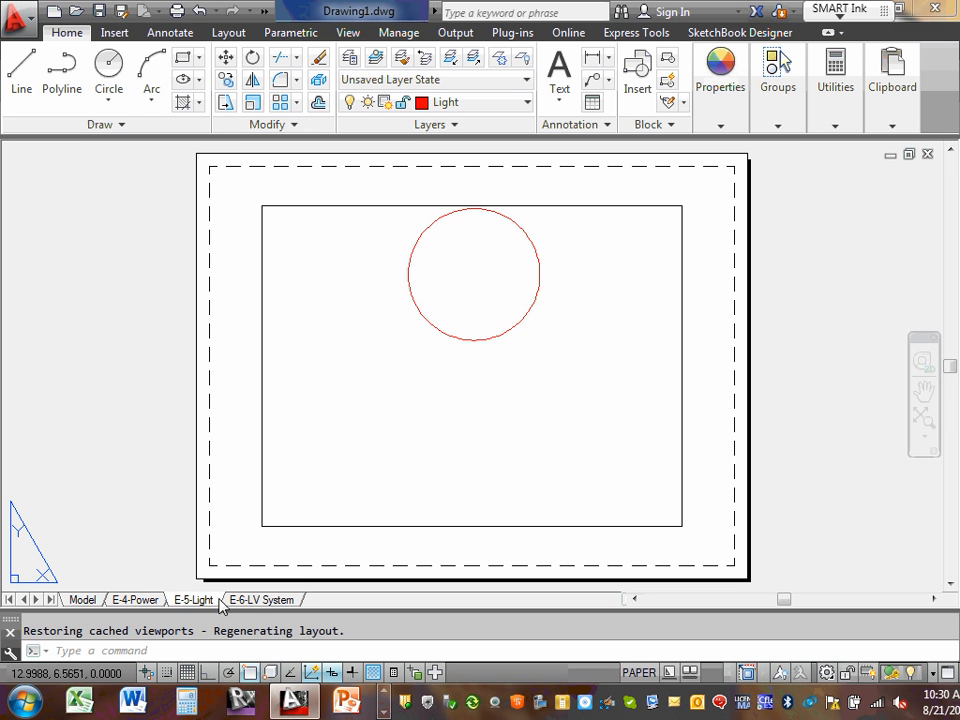
pyautogui.click(270, 600)
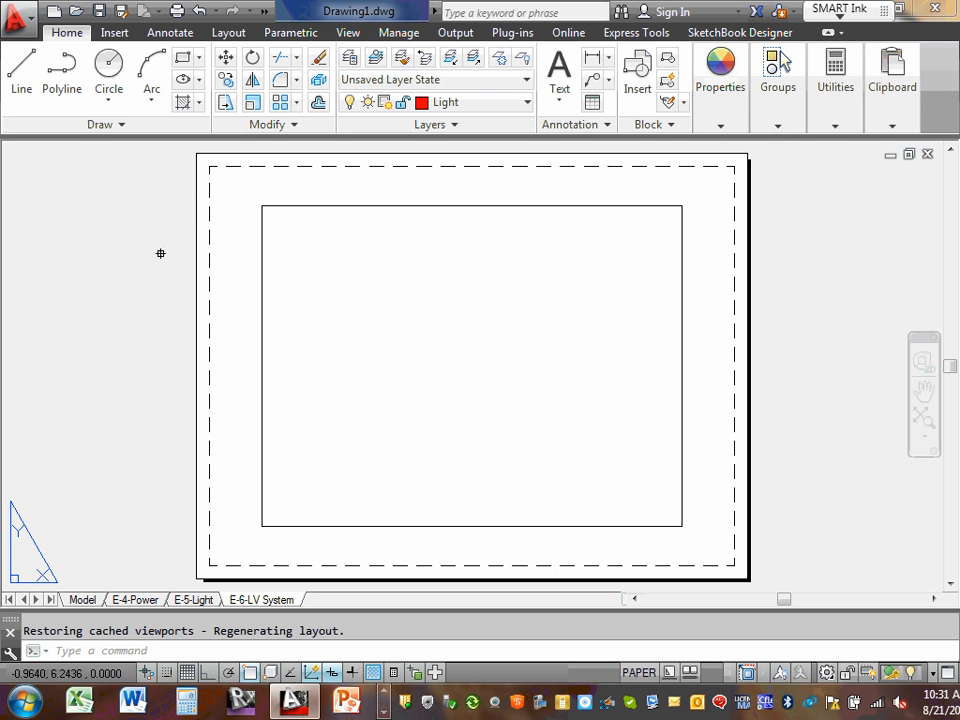
pyautogui.click(195, 601)
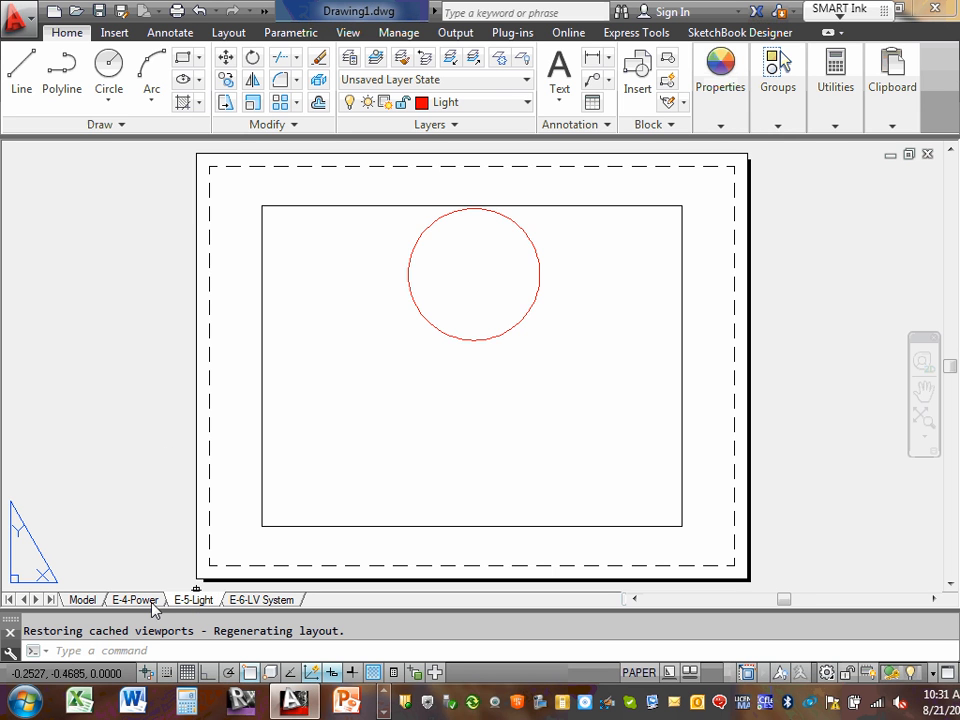
pyautogui.click(150, 600)
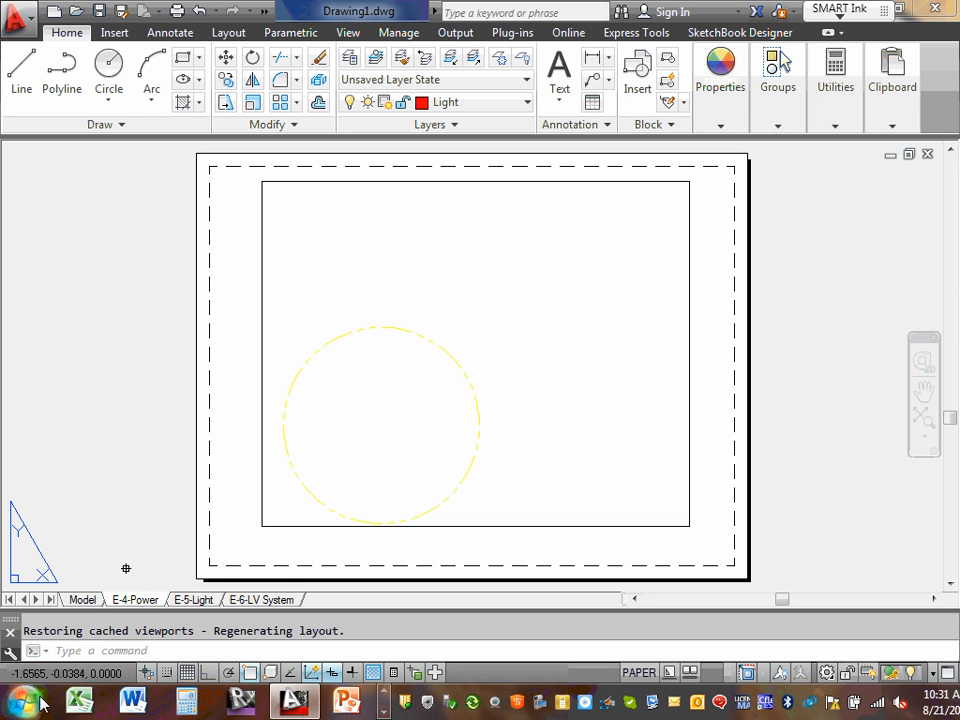
# Return to model space and thaw the LV System layer.
pyautogui.click(84, 601)
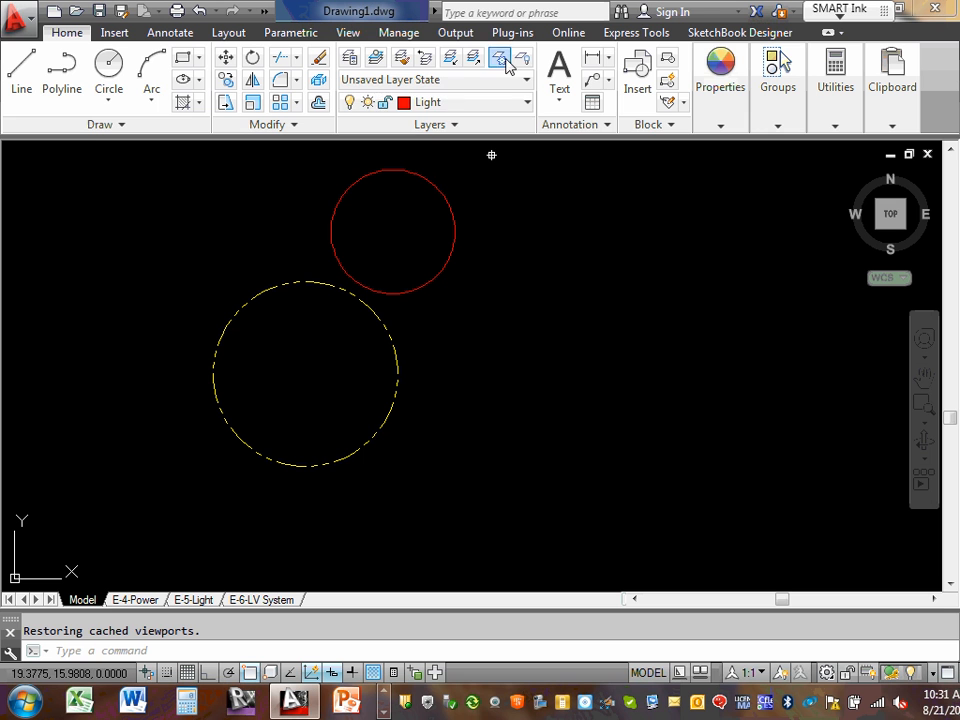
pyautogui.click(527, 104)
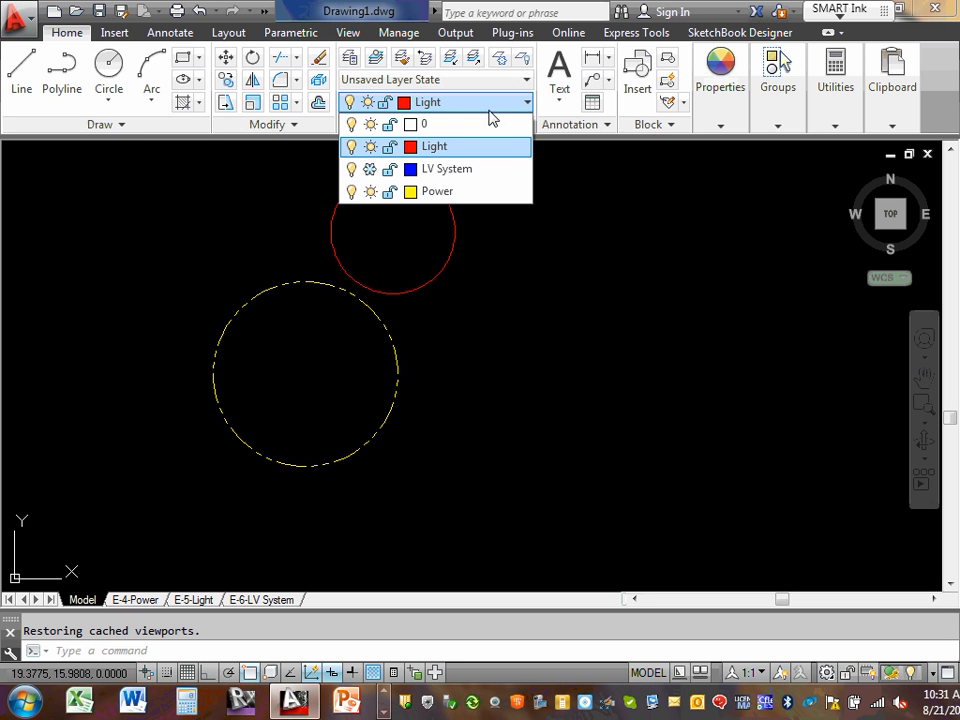
pyautogui.click(372, 170)
pyautogui.click(216, 210)
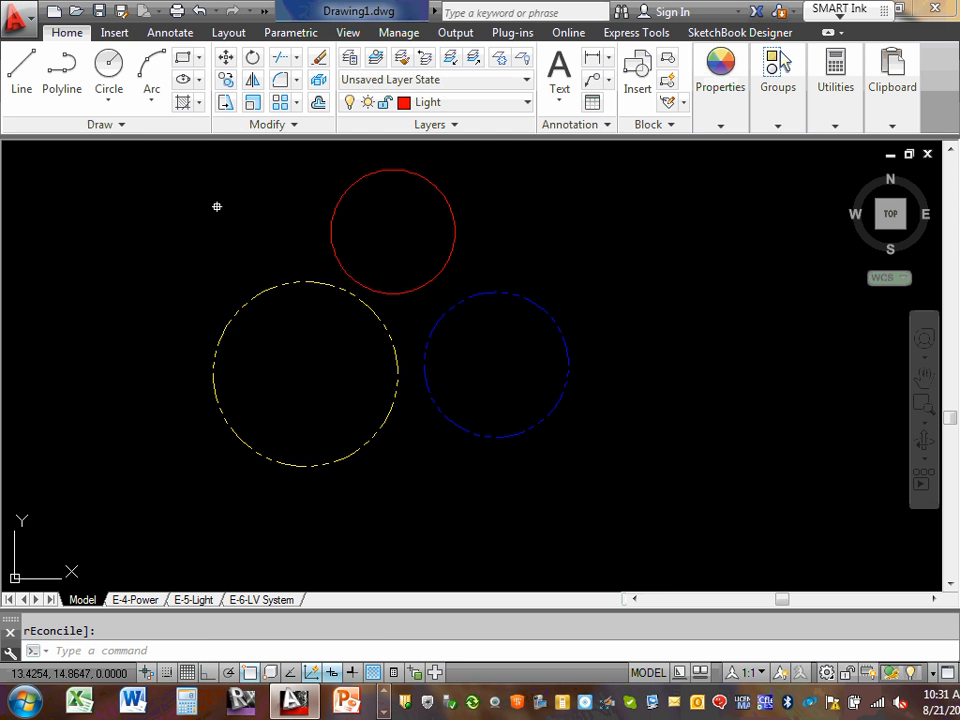
pyautogui.click(216, 206)
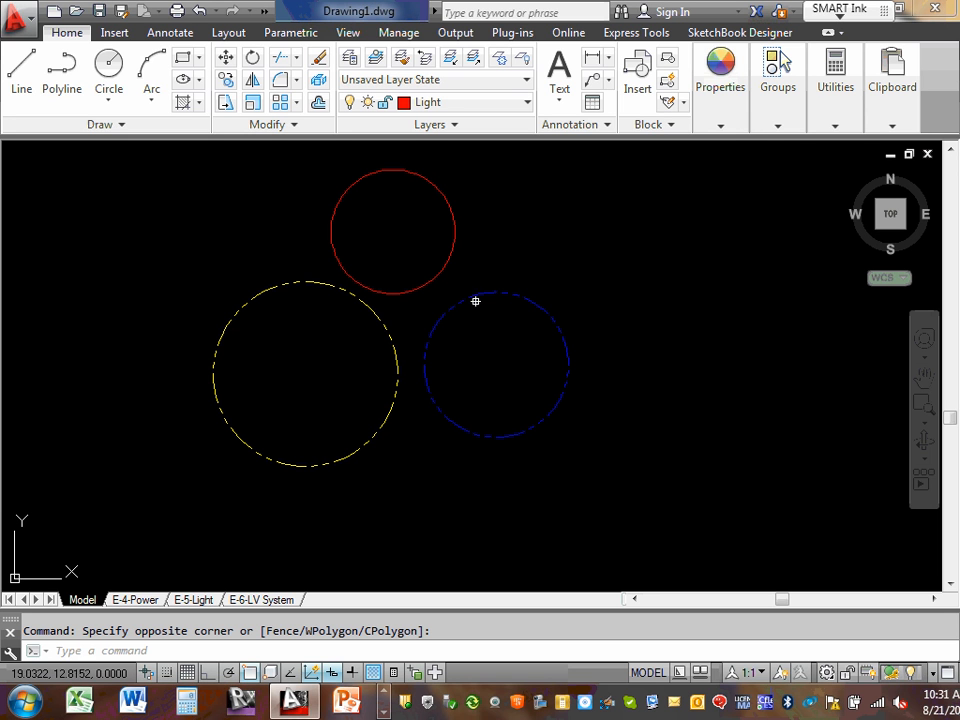
pyautogui.moveTo(363, 174)
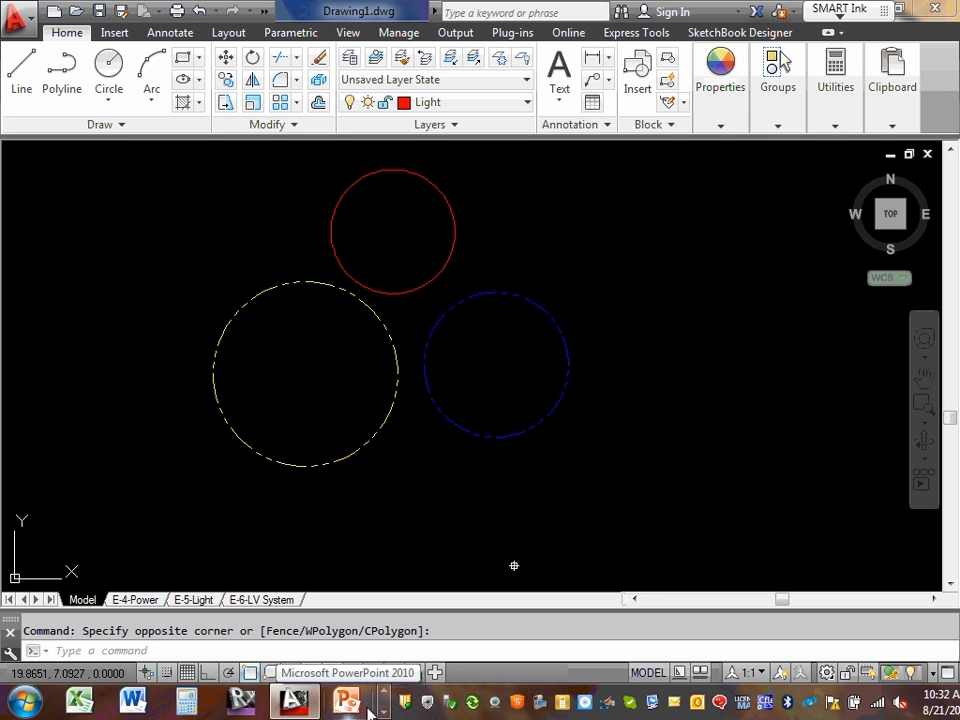
# Draw connected lines from the yellow circle's outer edge to the blue circle's centre, the red circle's centre and the yellow circle's centre.
pyautogui.click(24, 72)
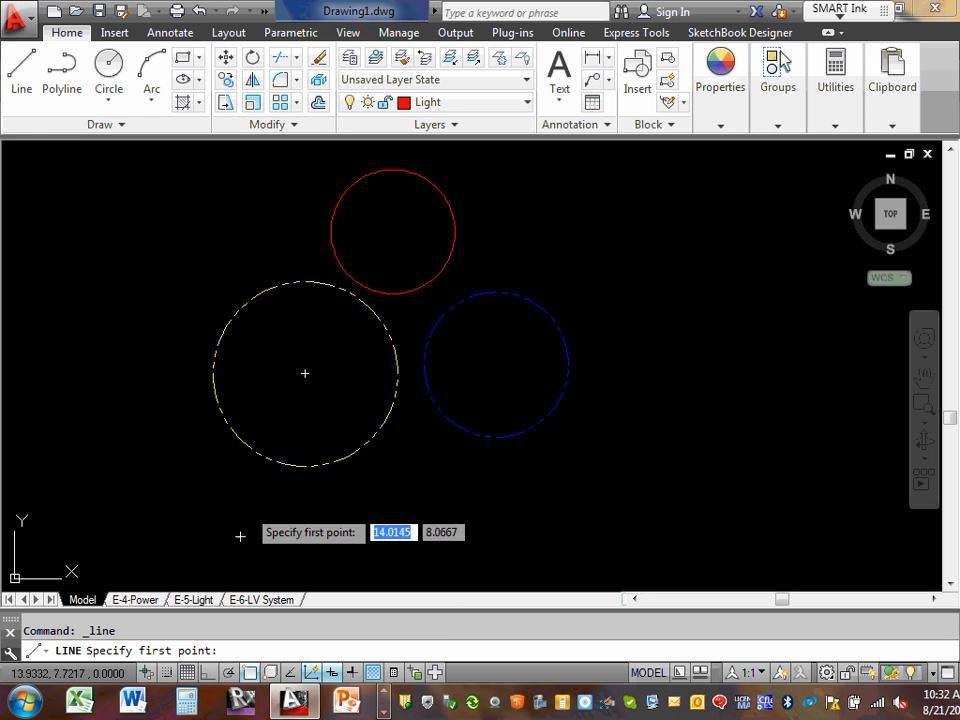
pyautogui.click(253, 676)
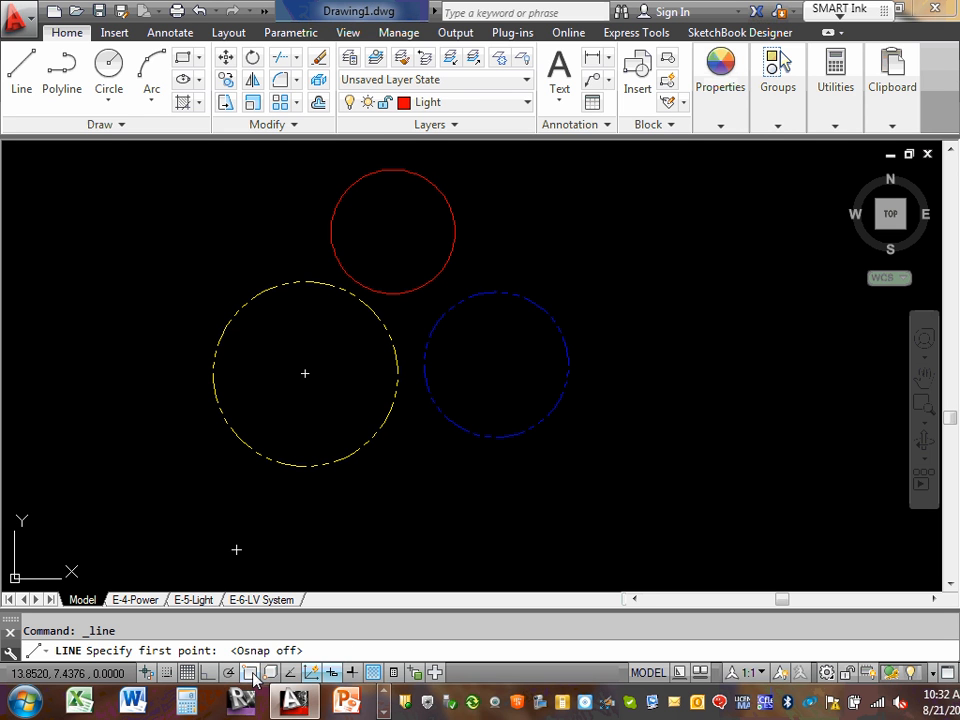
pyautogui.click(251, 675)
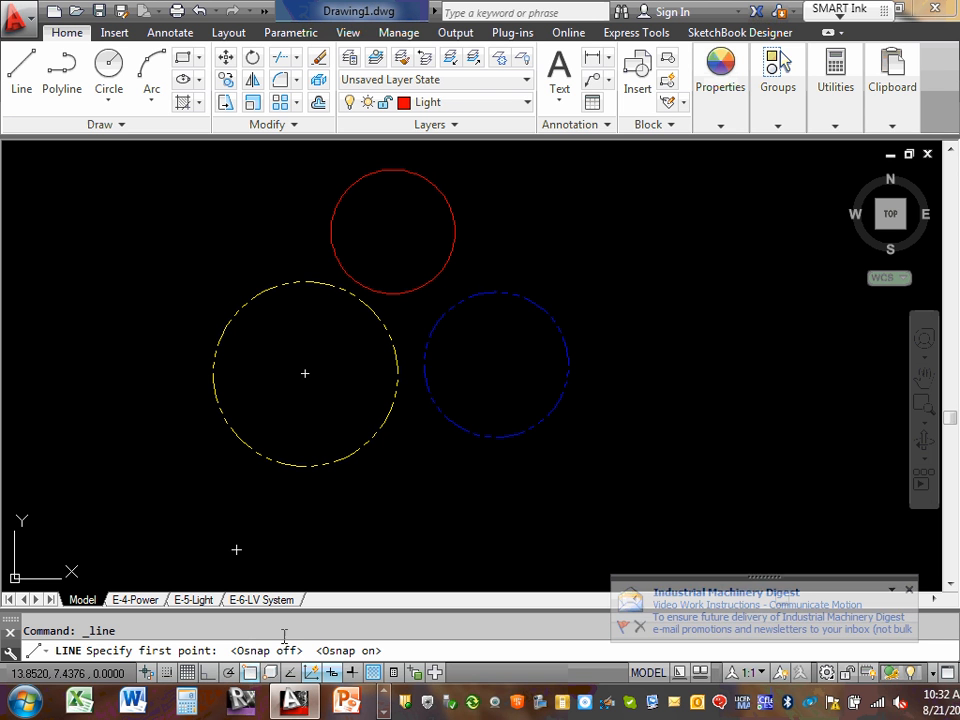
pyautogui.click(216, 389)
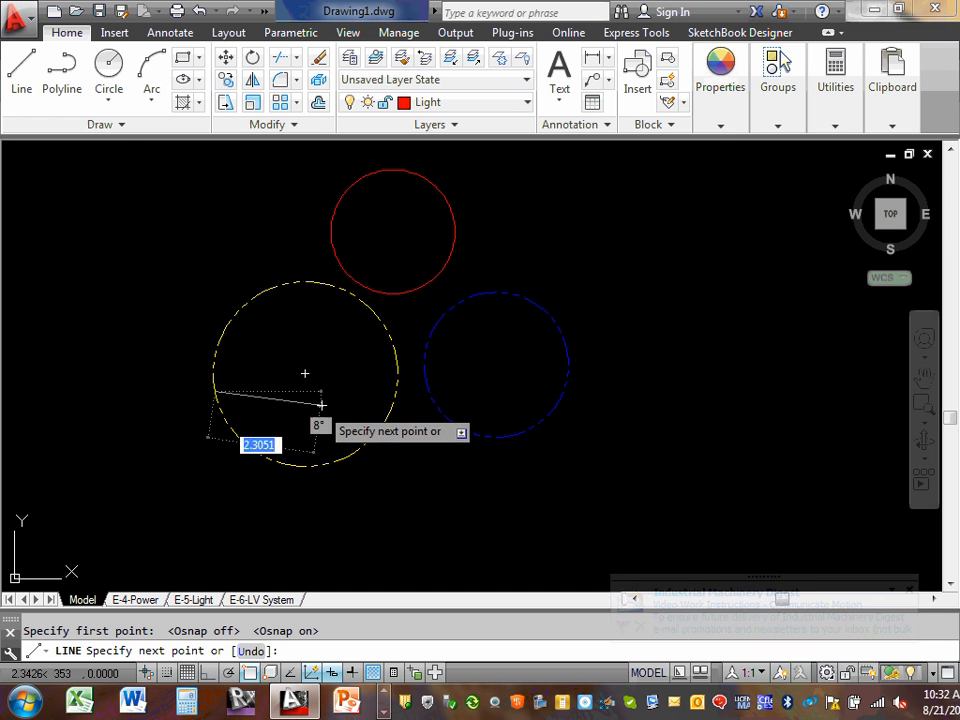
pyautogui.click(496, 365)
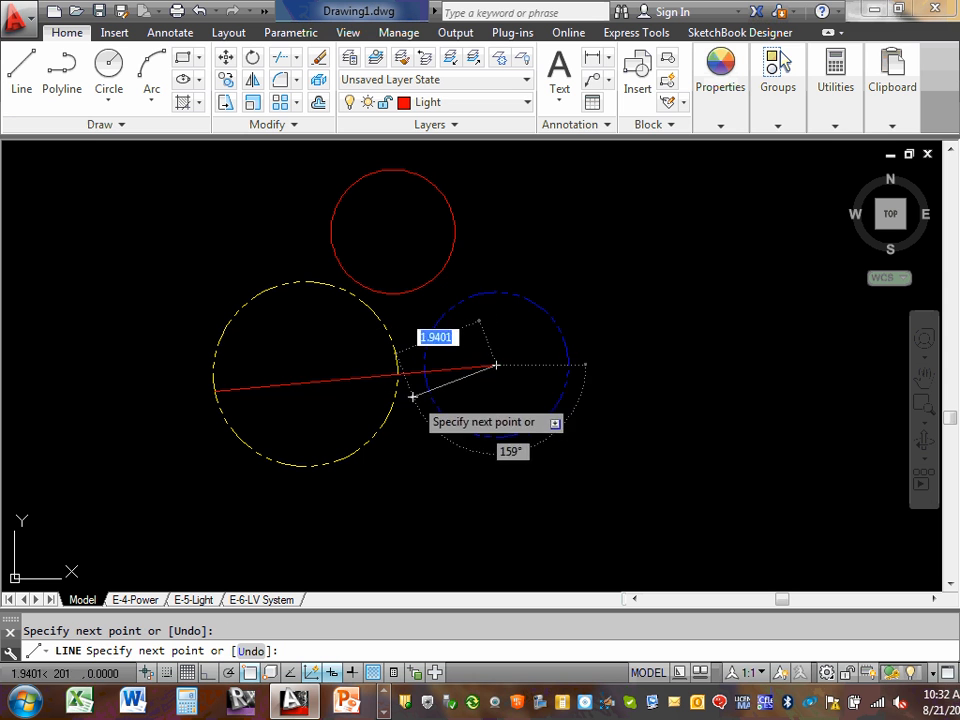
pyautogui.click(393, 231)
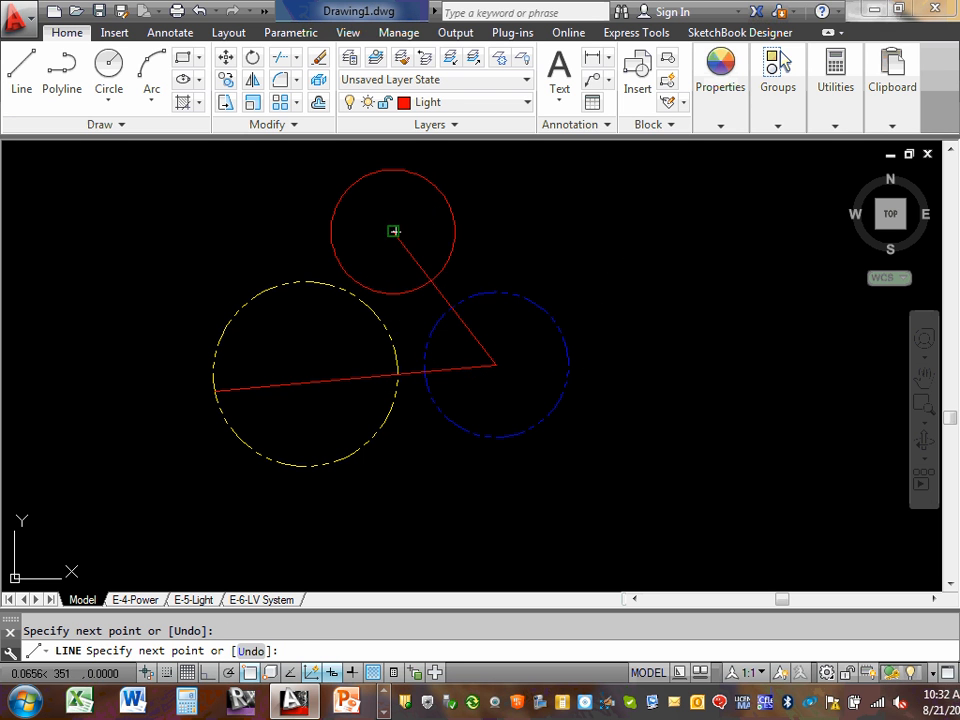
pyautogui.click(305, 373)
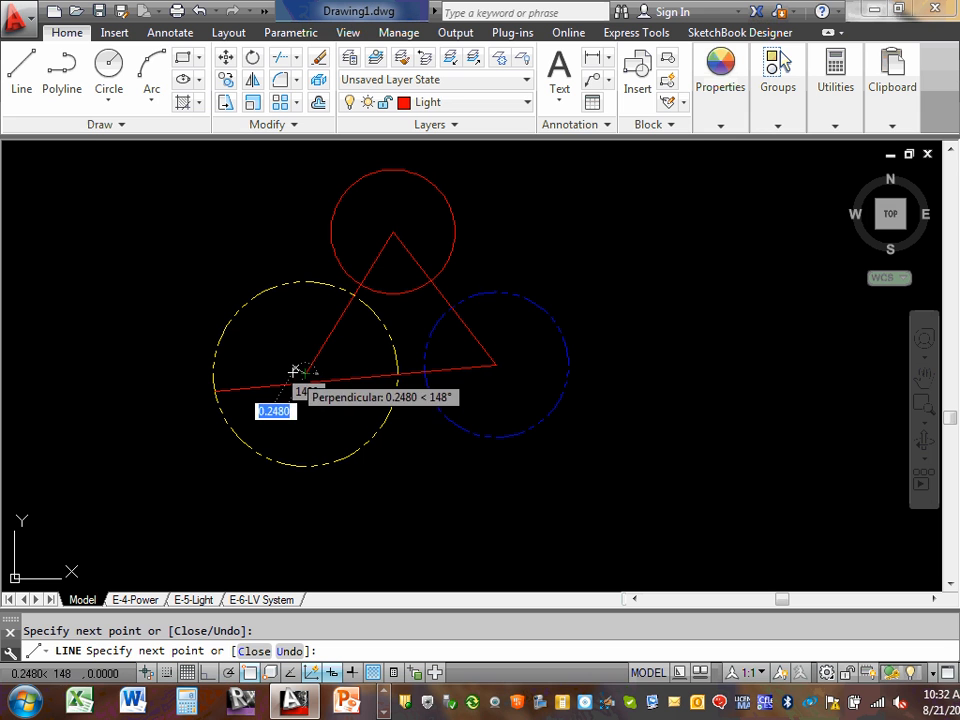
pyautogui.press('Escape')
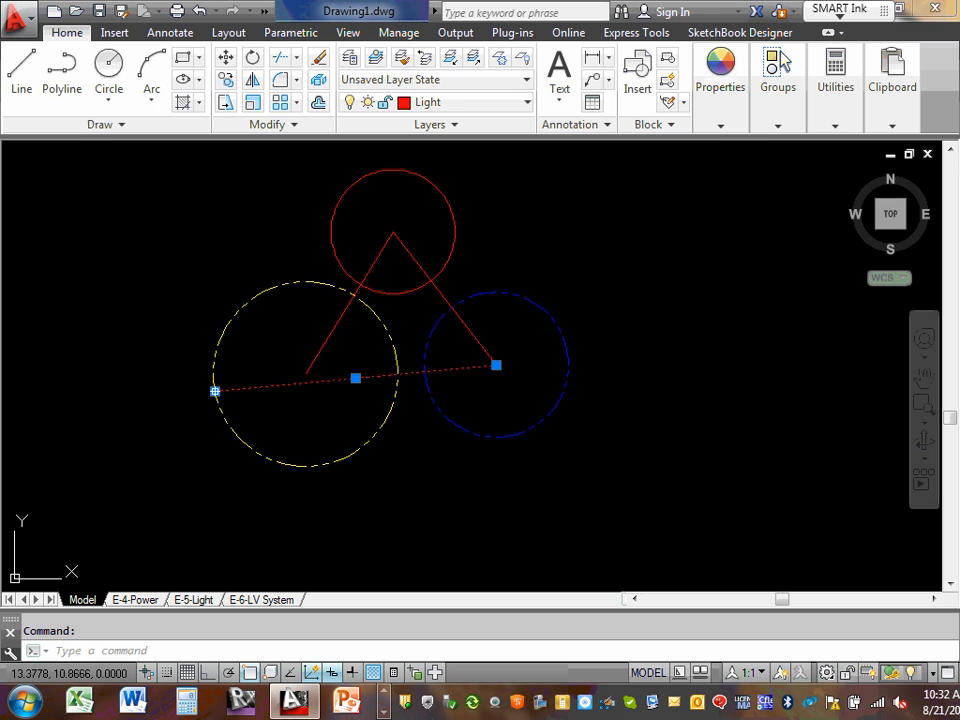
# Stretch the first line's endpoint from the yellow circle's edge to that circle's centre, closing the triangle.
pyautogui.click(215, 391)
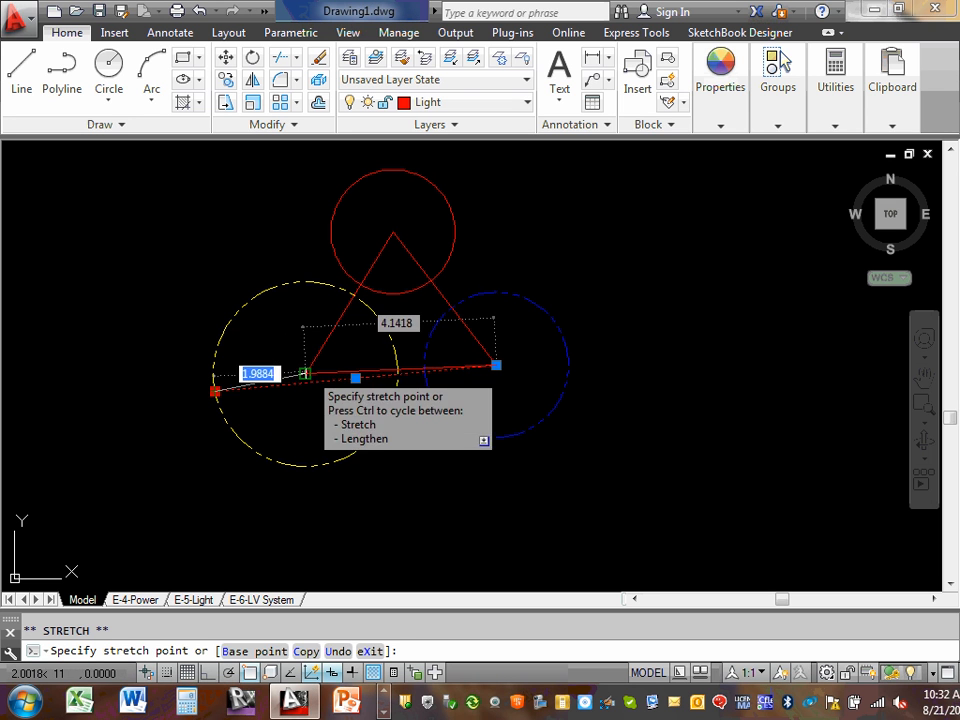
pyautogui.click(304, 372)
pyautogui.press('Escape')
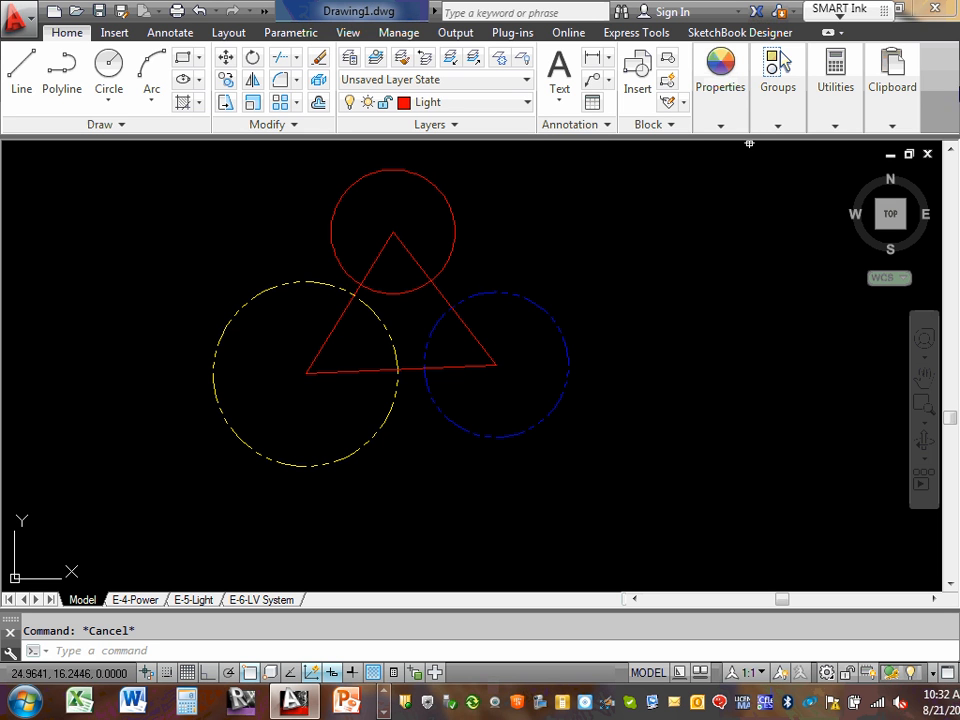
# Trim the two triangle line portions inside the red circle, using that circle as the cutting edge.
pyautogui.click(282, 62)
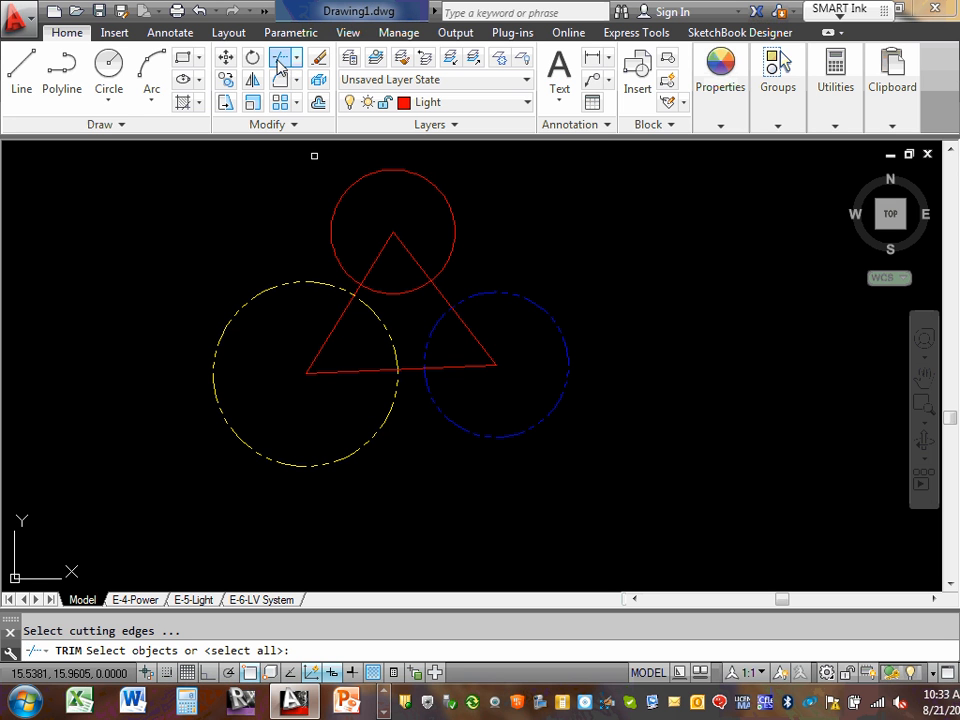
pyautogui.click(441, 192)
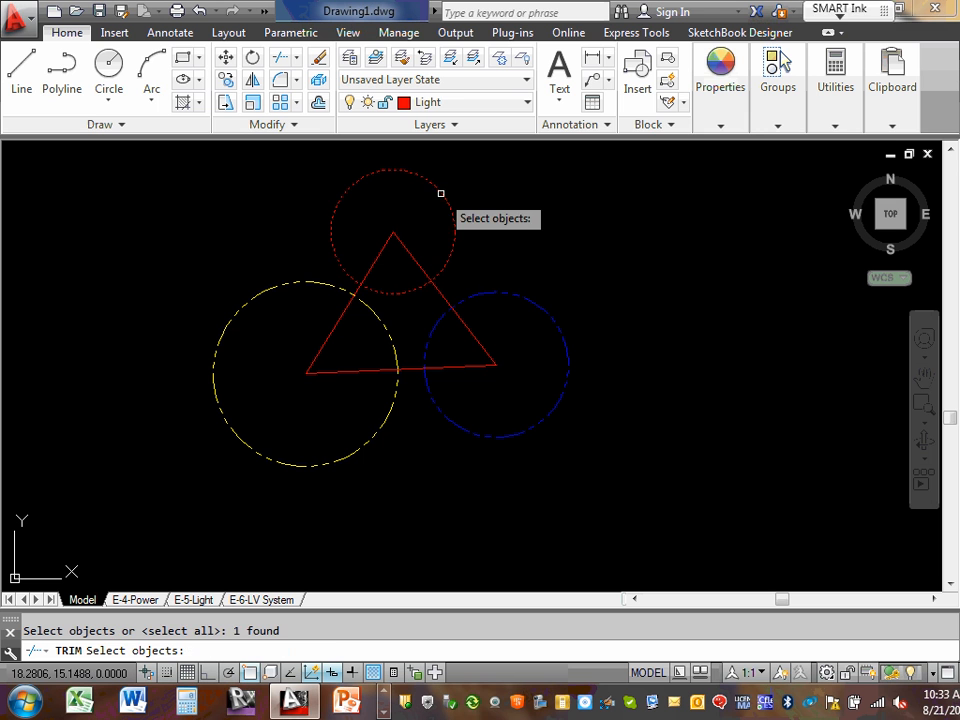
pyautogui.press('Return')
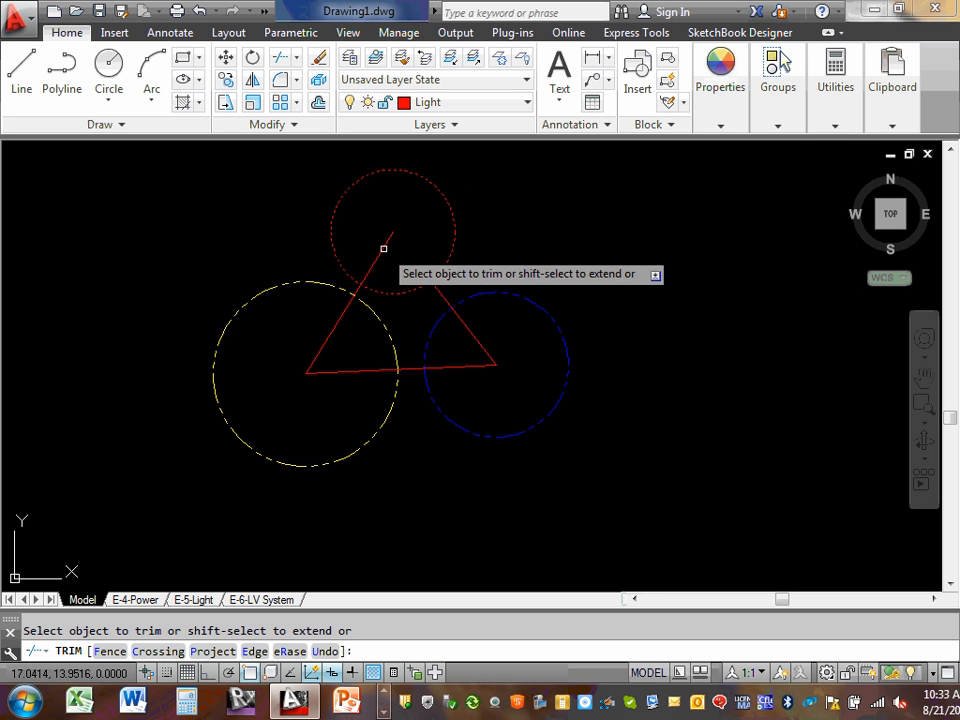
pyautogui.click(382, 248)
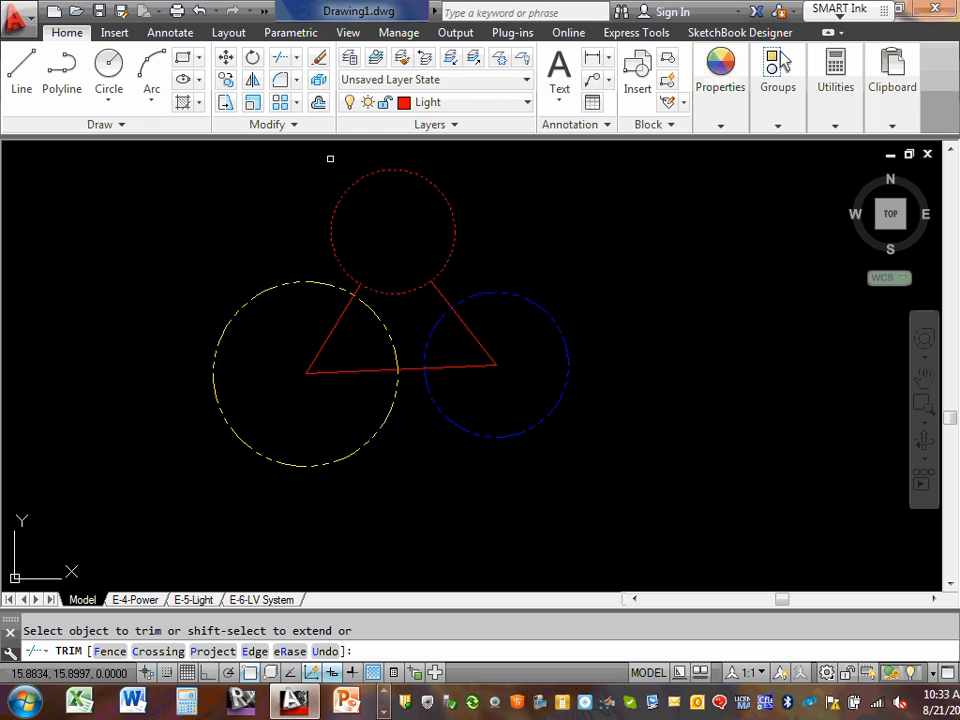
pyautogui.press('Escape')
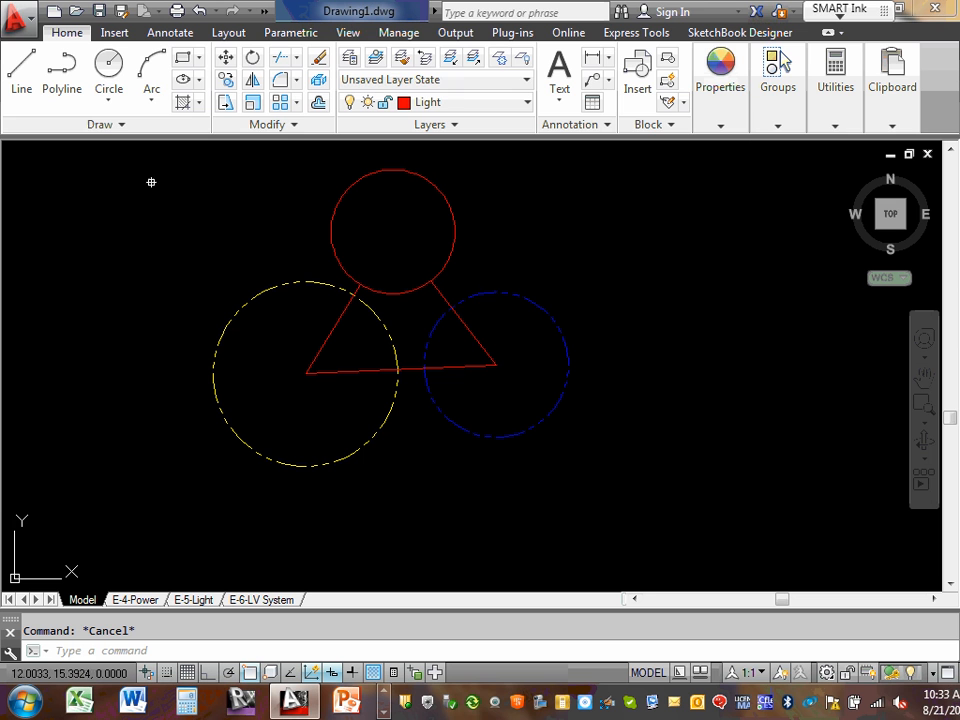
# Trim the two line portions inside the blue circle, using that circle as the cutting edge.
pyautogui.click(281, 57)
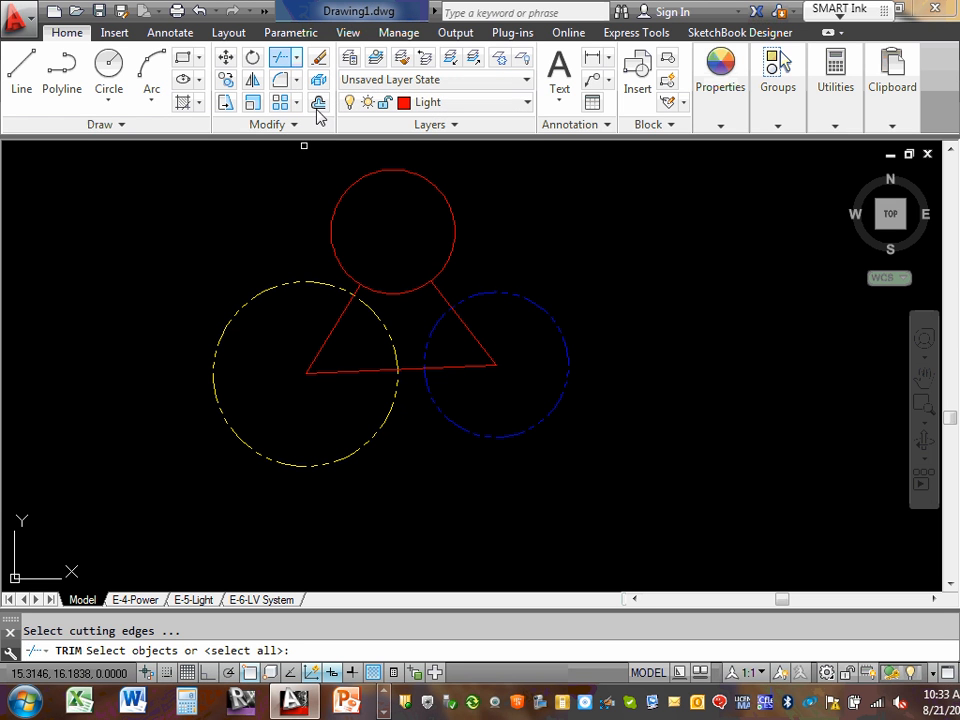
pyautogui.click(532, 300)
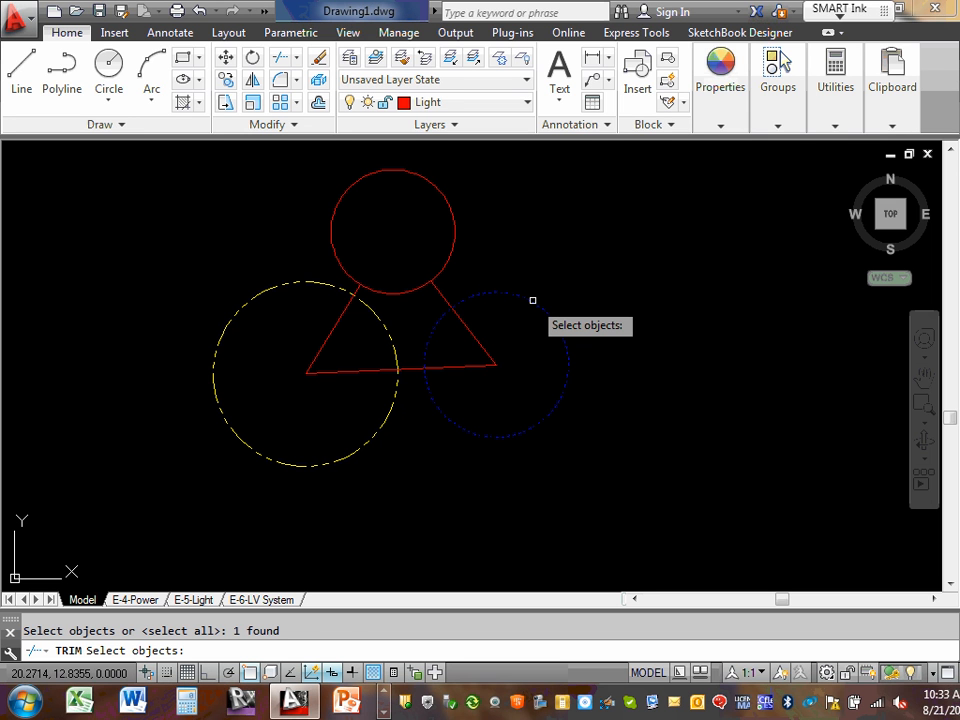
pyautogui.press('Return')
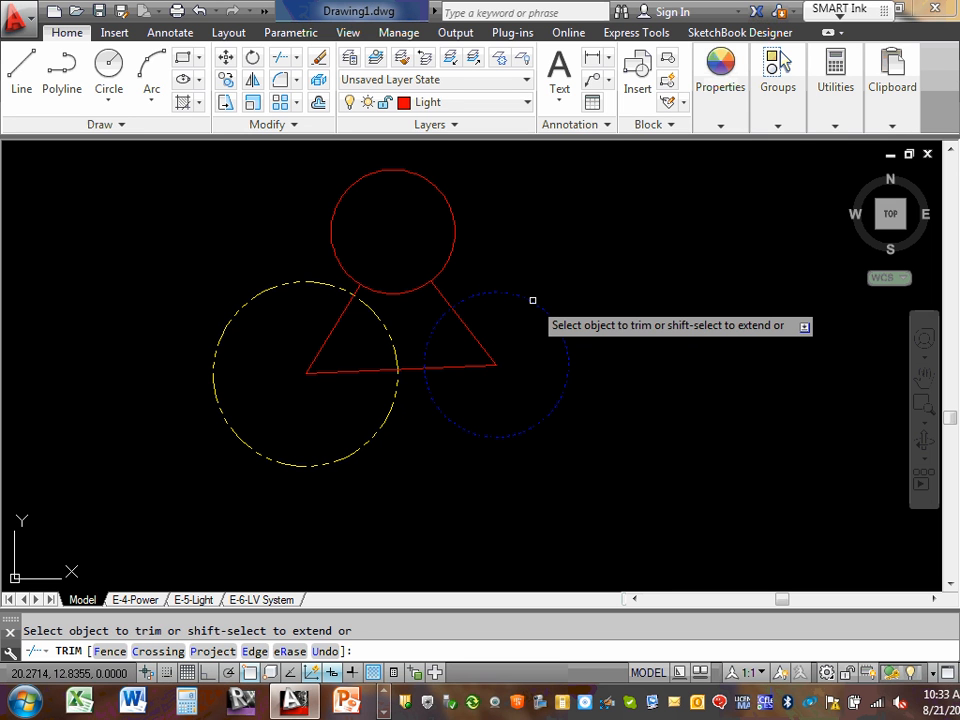
pyautogui.click(476, 339)
pyautogui.click(465, 366)
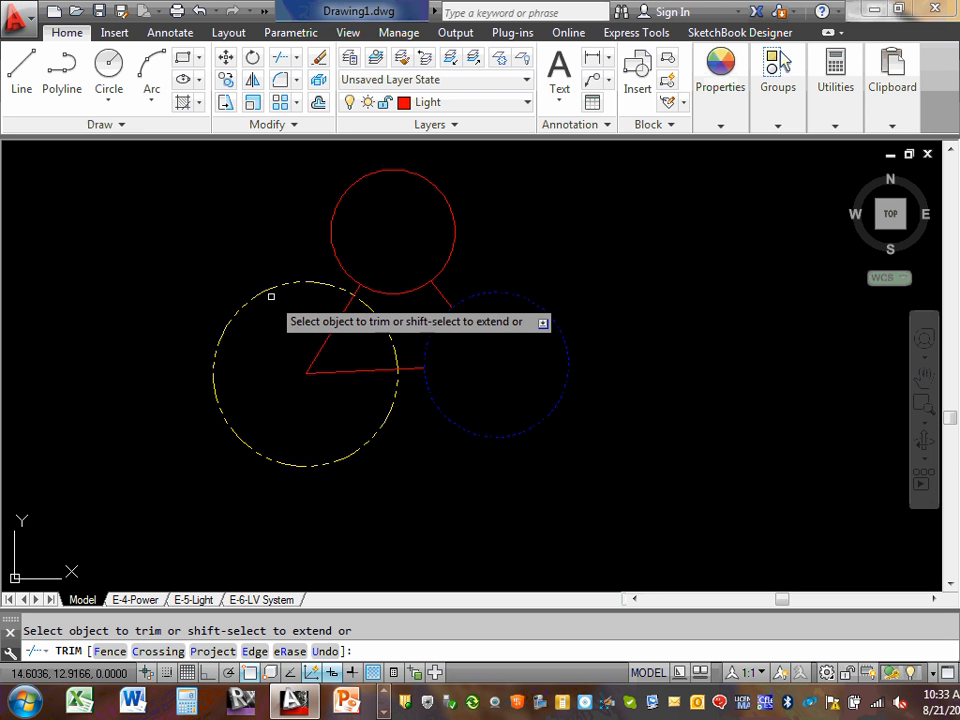
pyautogui.press('Escape')
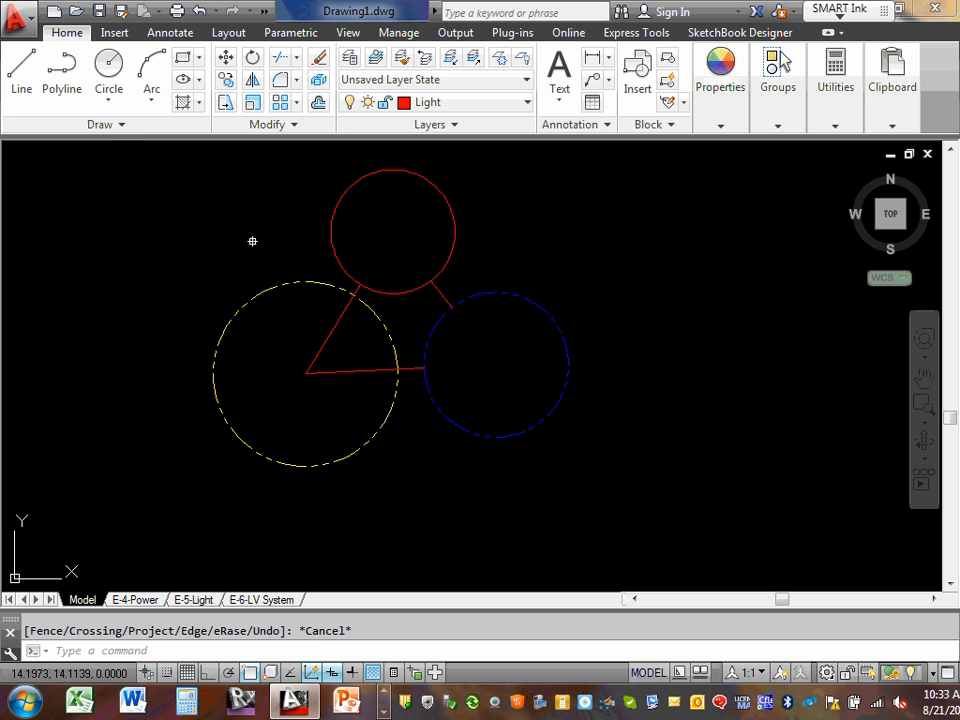
# Trim the two line portions inside the yellow circle, using that circle as the cutting edge.
pyautogui.rightClick(190, 238)
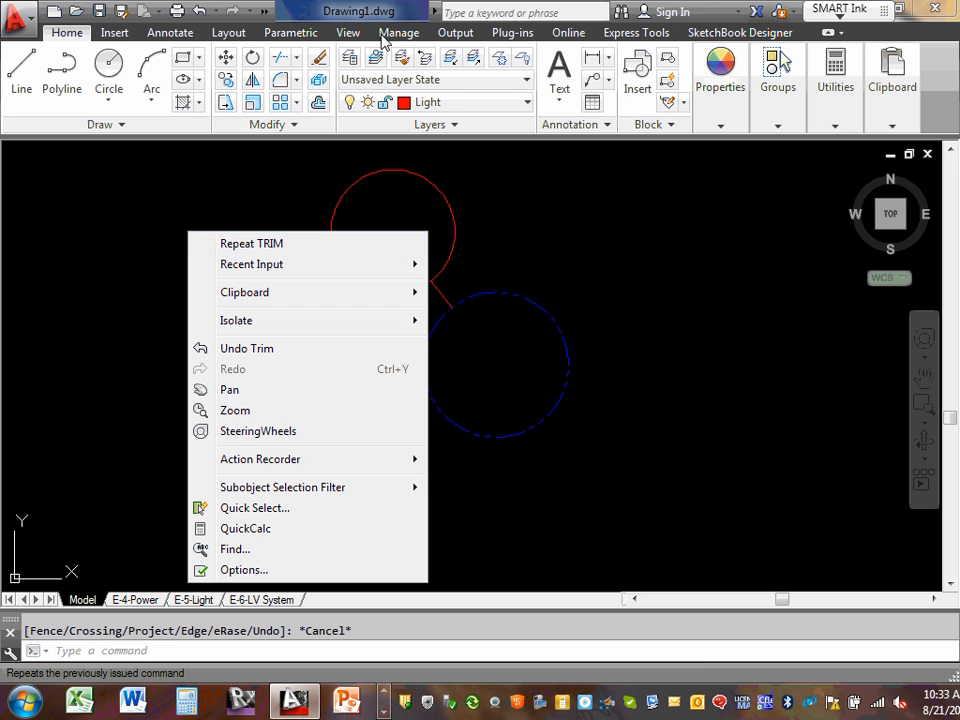
pyautogui.click(282, 58)
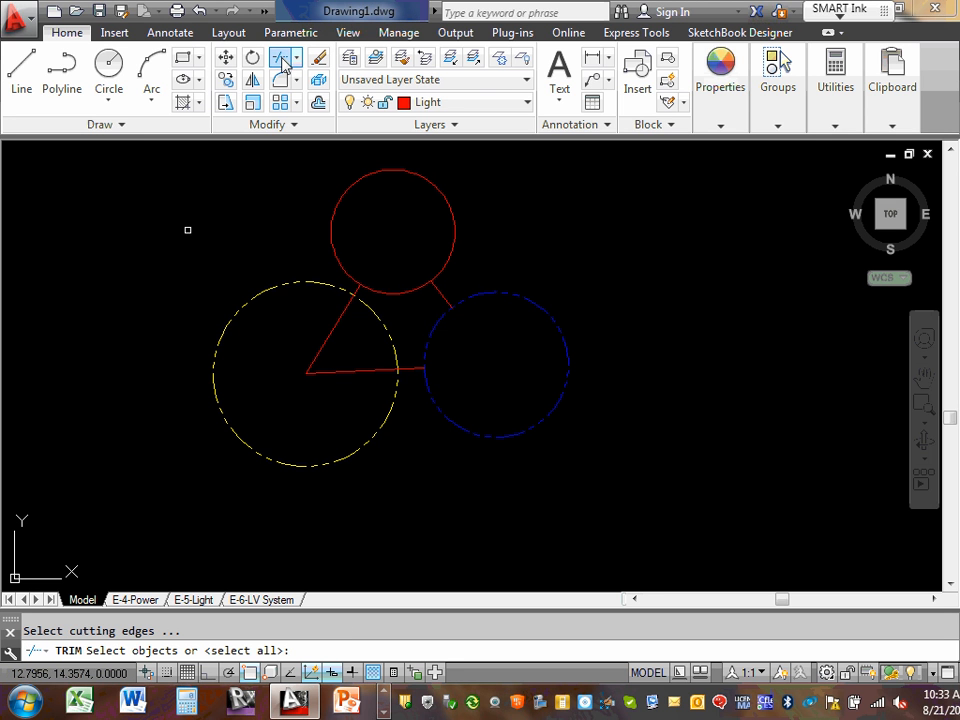
pyautogui.click(273, 287)
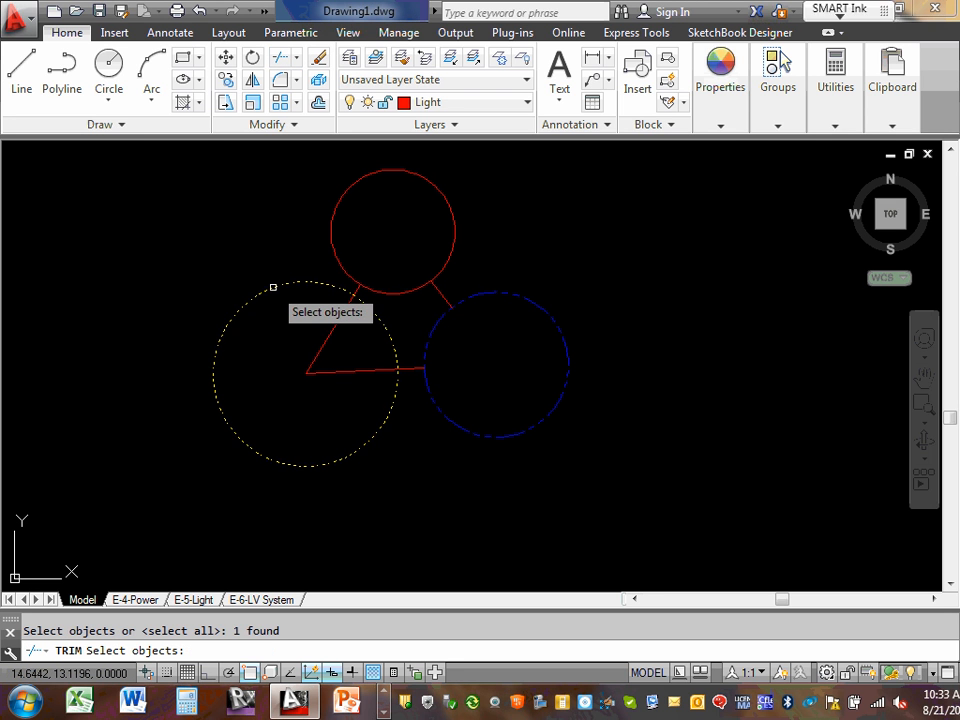
pyautogui.press('Return')
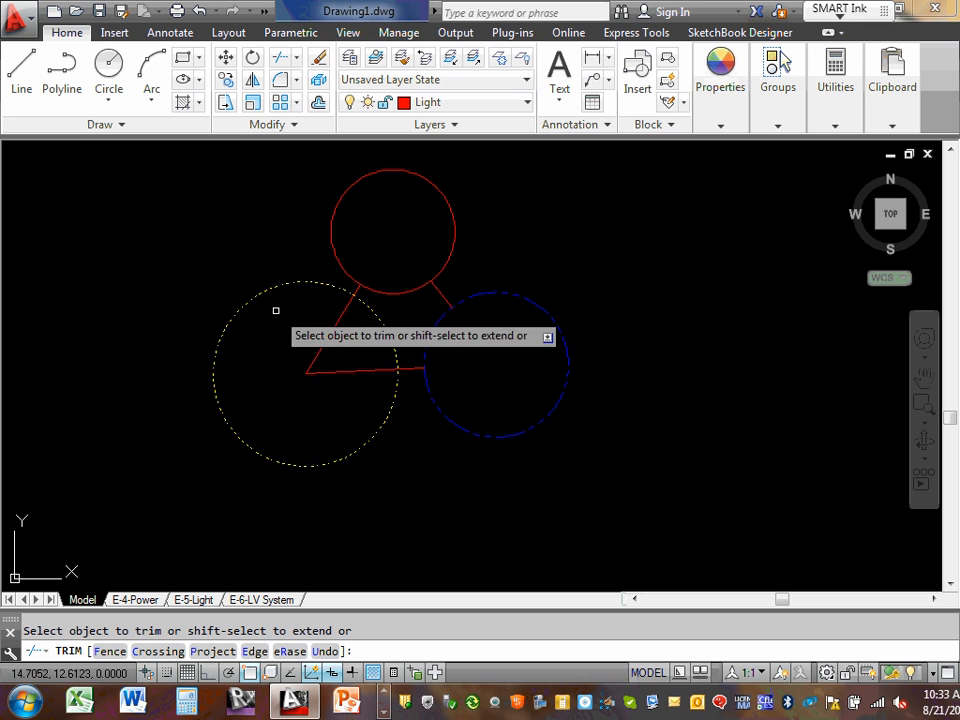
pyautogui.click(333, 326)
pyautogui.click(338, 370)
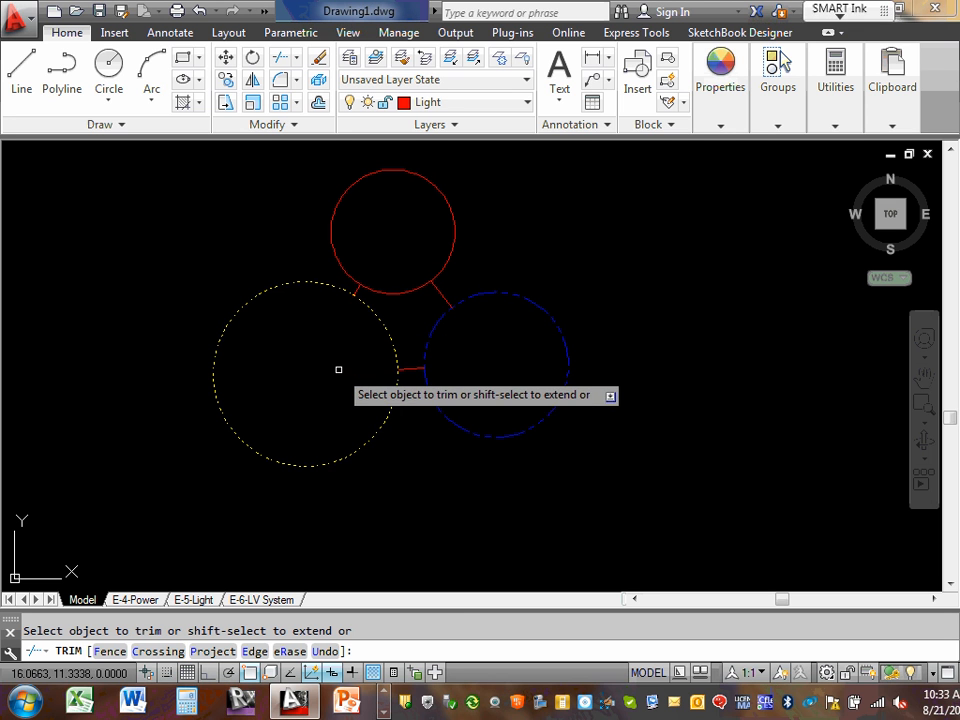
pyautogui.rightClick(322, 357)
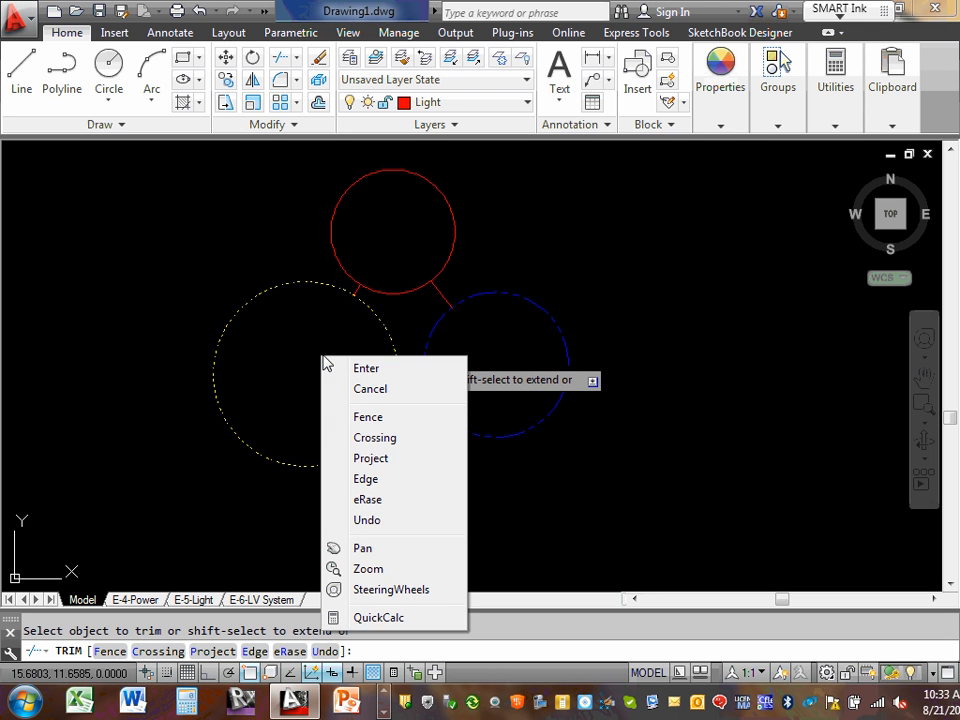
pyautogui.click(358, 368)
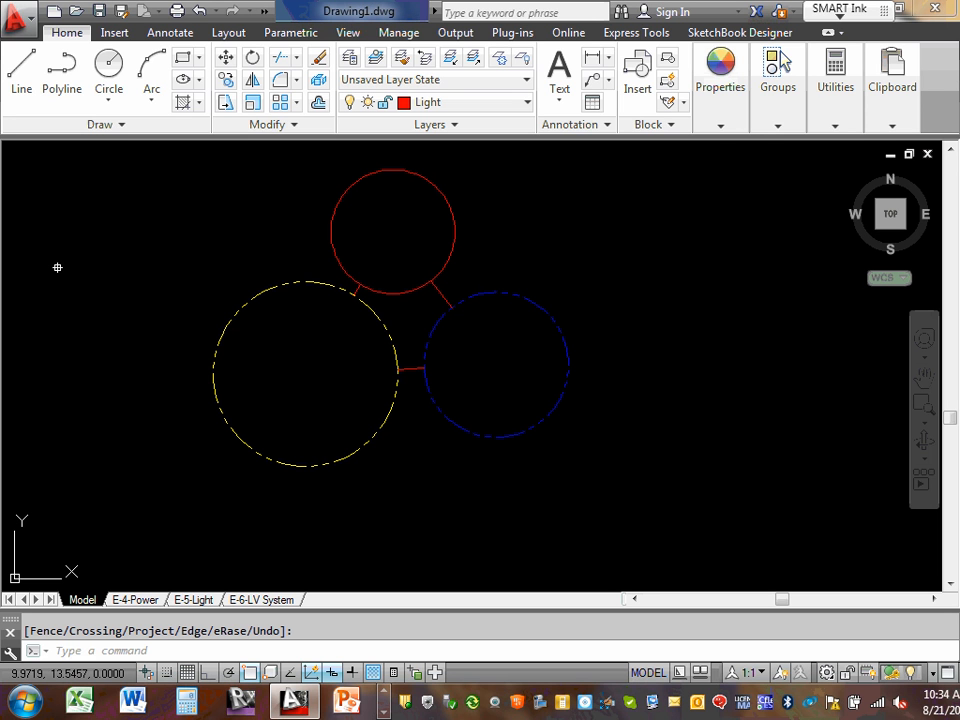
# Scale all three circles and their connecting lines by a factor of 2 about the yellow circle's centre.
pyautogui.click(253, 104)
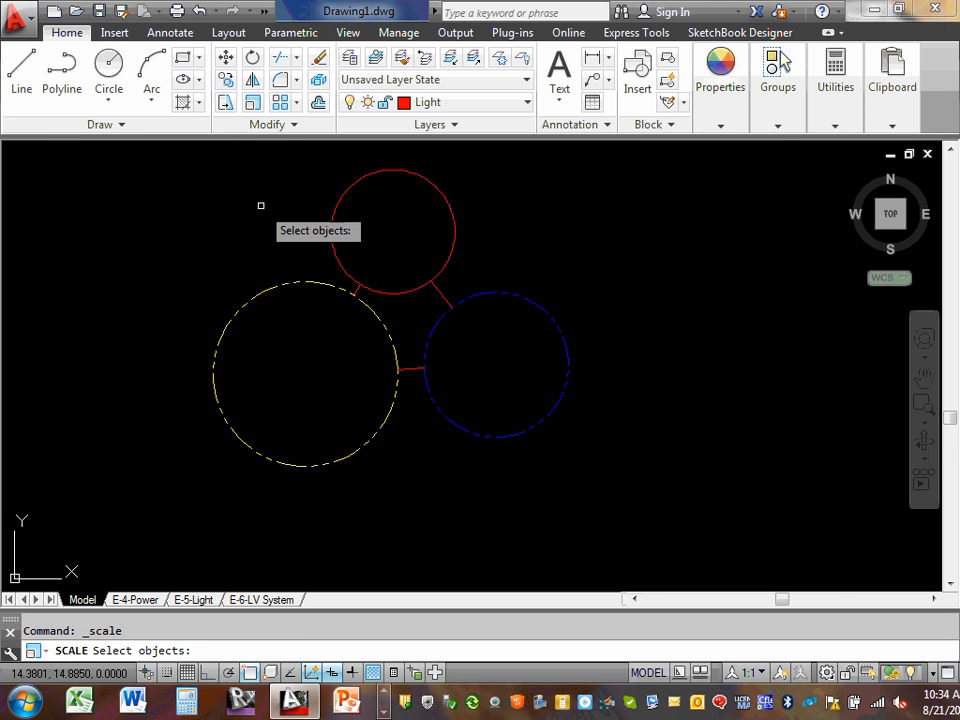
pyautogui.scroll(-4, 257, 202)
pyautogui.moveTo(255, 198); pyautogui.dragTo(285, 279, button='middle')
pyautogui.scroll(2, 280, 275)
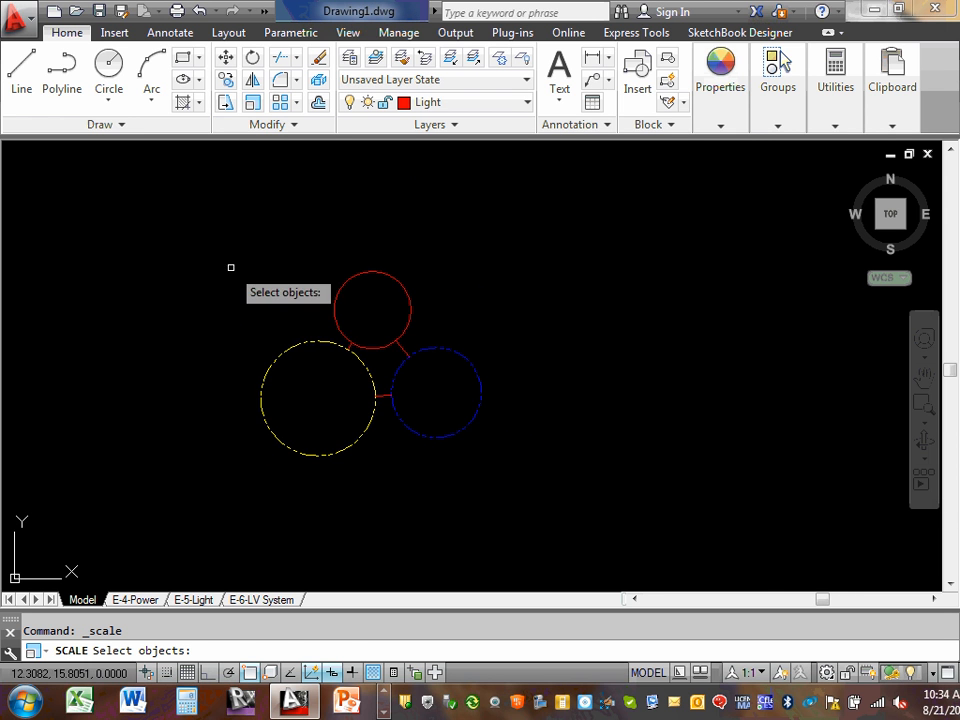
pyautogui.click(186, 246)
pyautogui.click(484, 460)
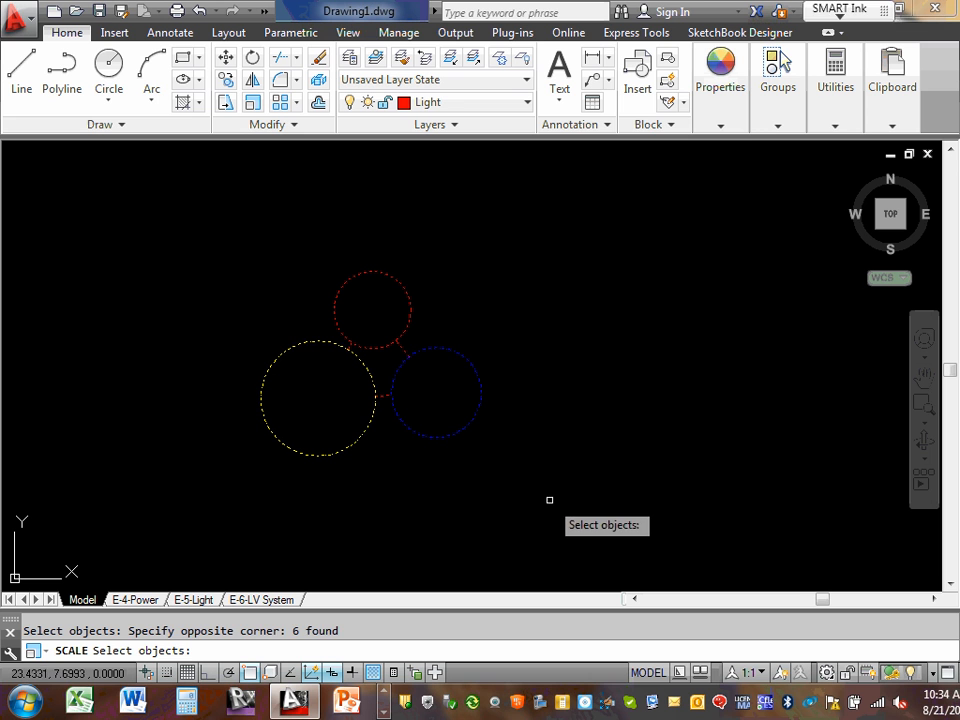
pyautogui.press('Return')
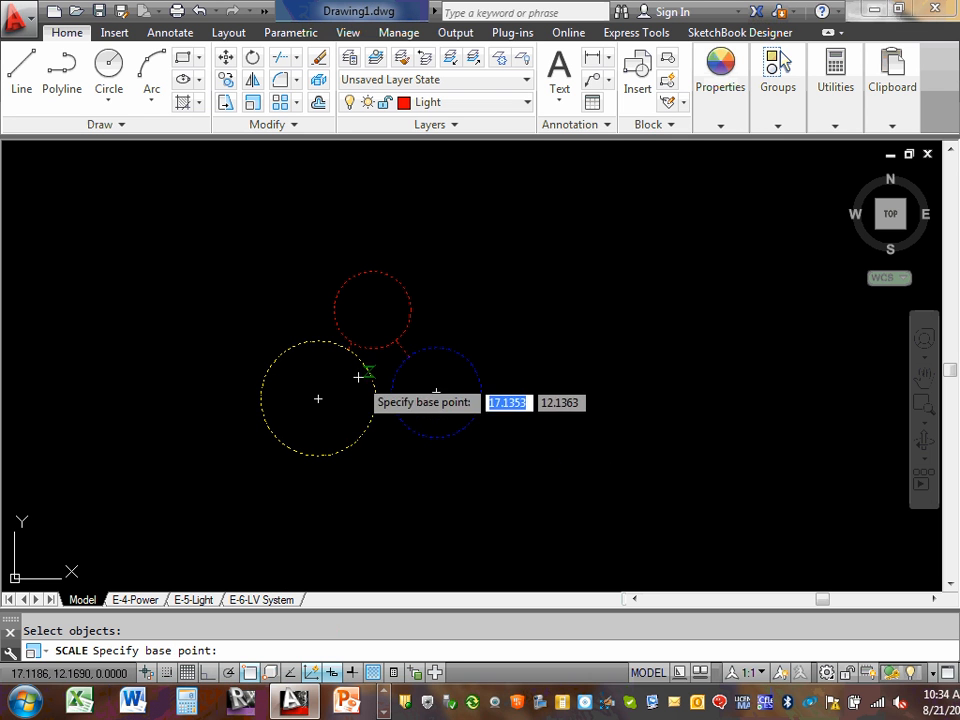
pyautogui.click(317, 398)
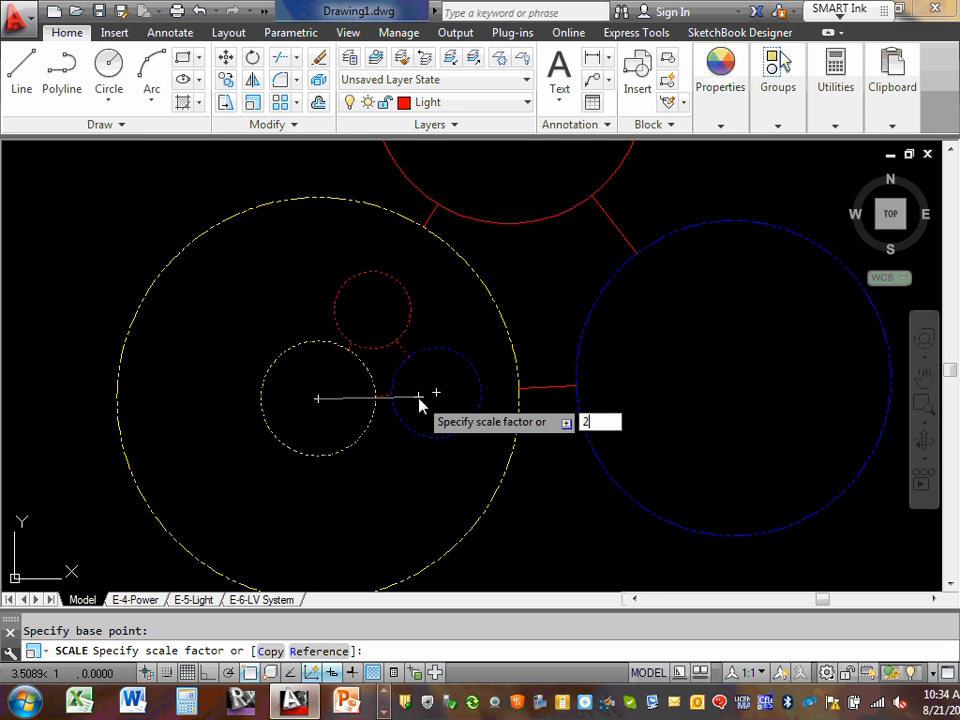
pyautogui.write('2')
pyautogui.press('Return')
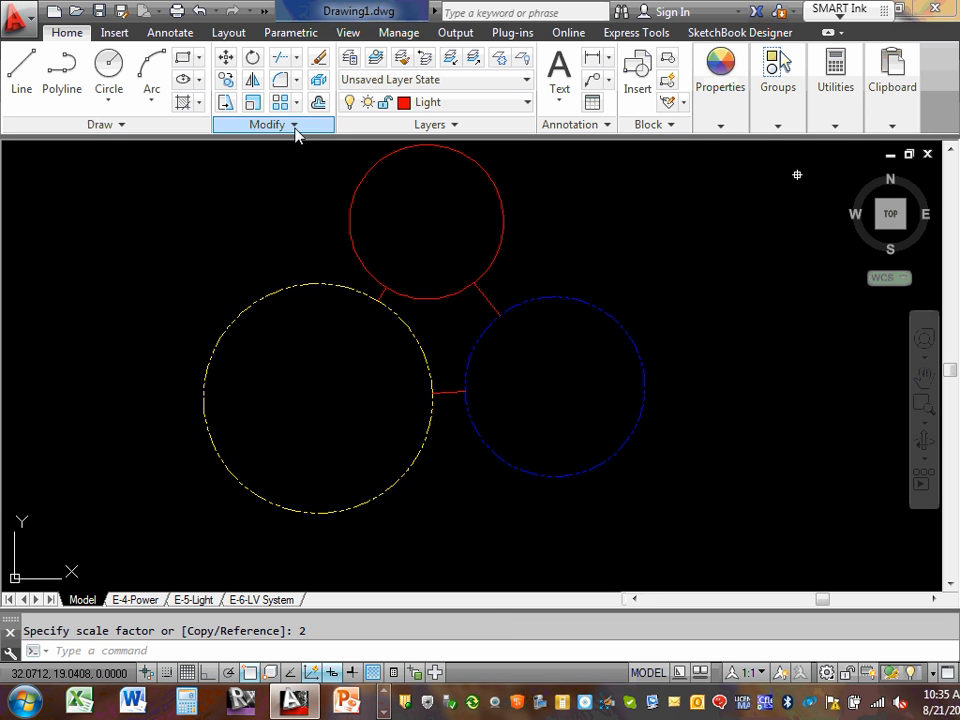
# Hatch the interior of the yellow circle with the ANSI31 pattern at scale 1 on the Light layer.
pyautogui.click(199, 104)
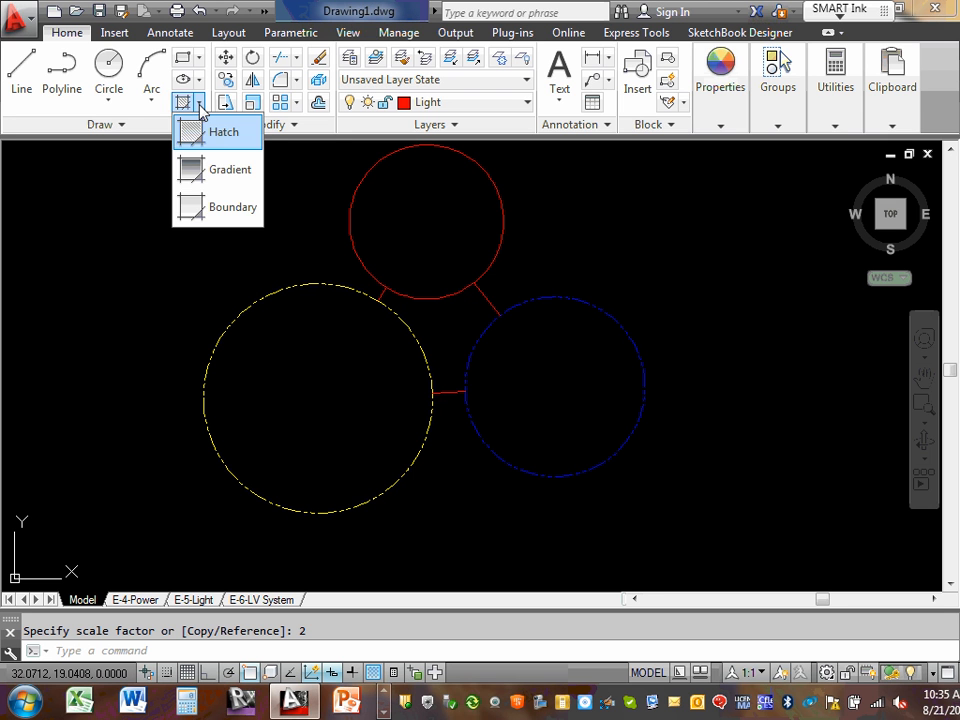
pyautogui.click(200, 106)
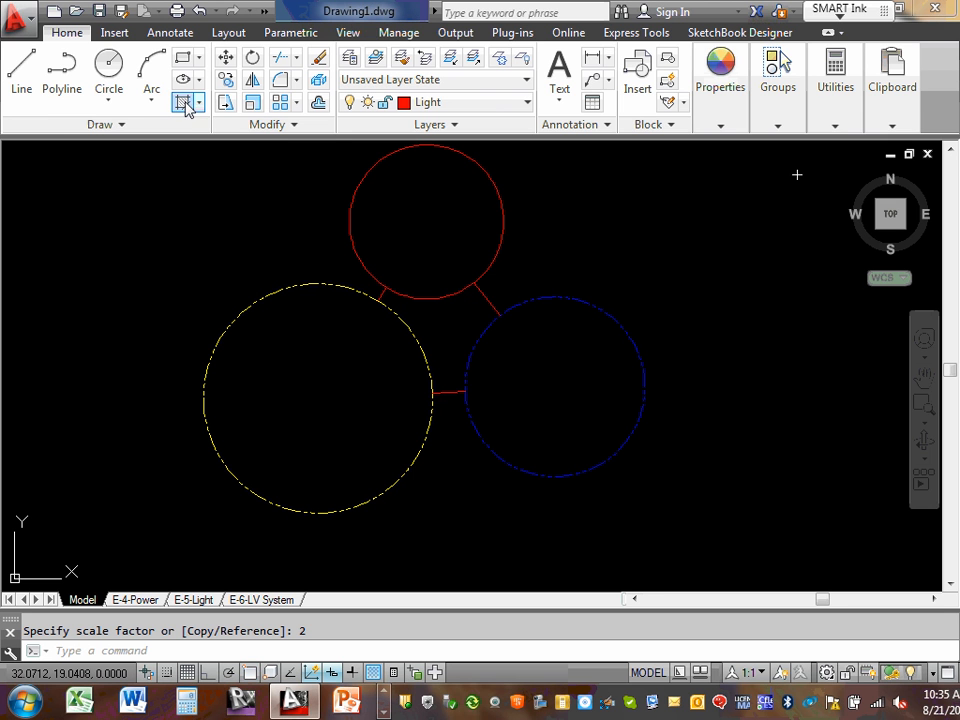
pyautogui.click(186, 103)
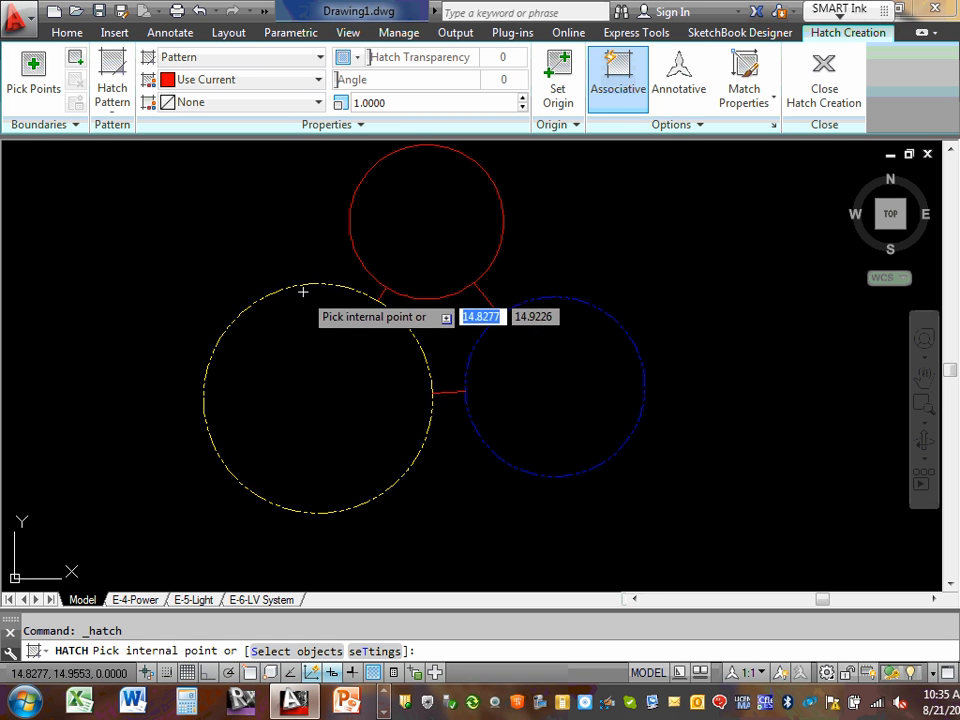
pyautogui.click(303, 290)
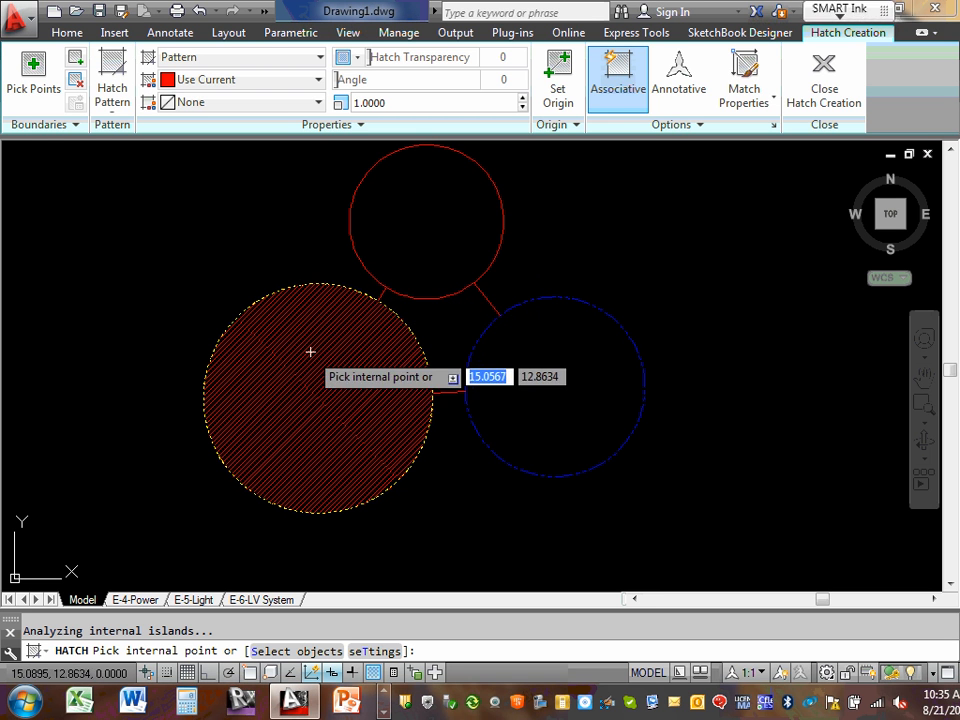
pyautogui.press('Escape')
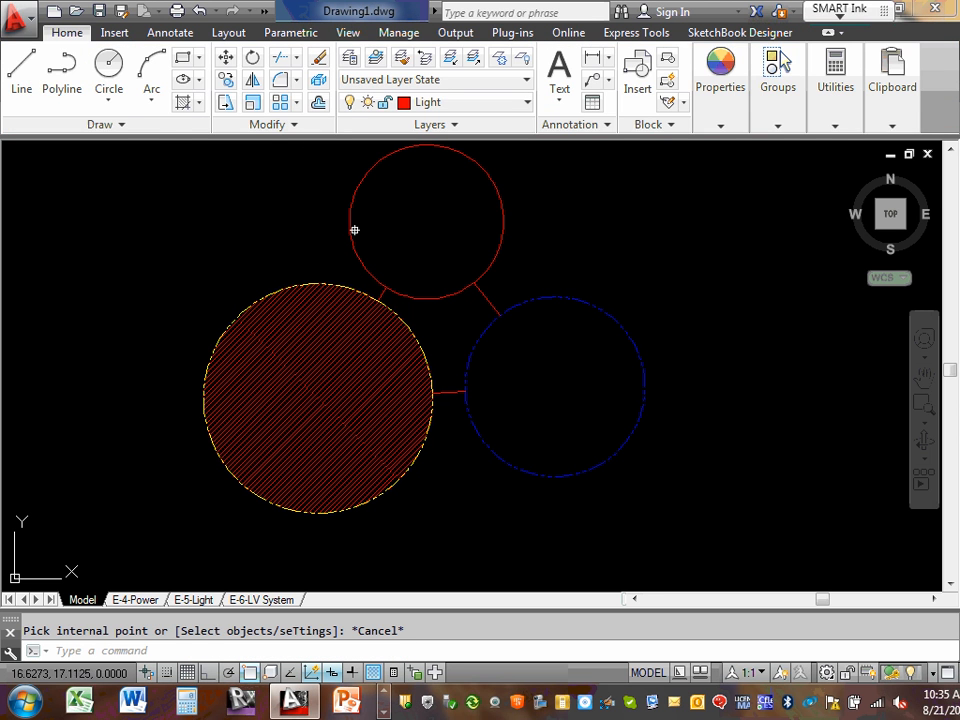
# Hatch the interior of the blue circle with the same pattern settings on the Light layer.
pyautogui.click(184, 101)
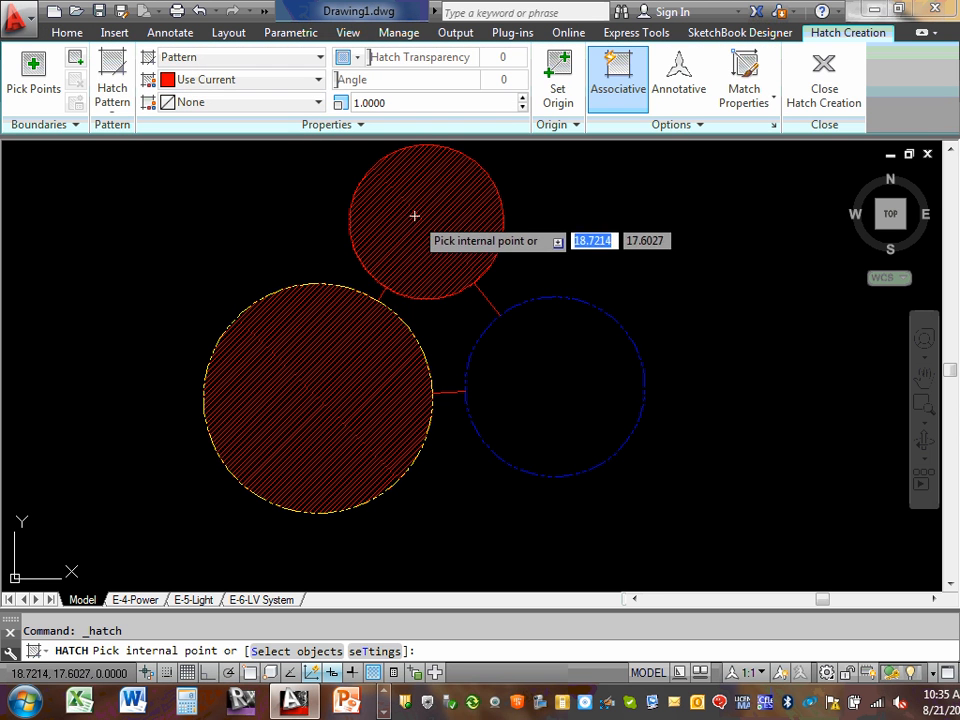
pyautogui.click(530, 345)
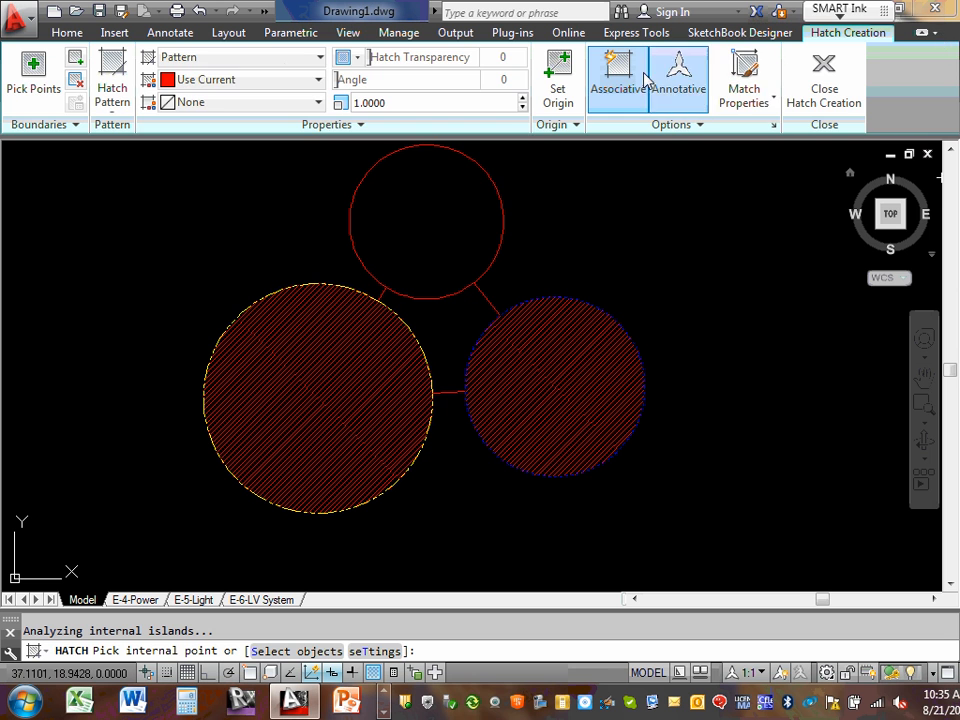
pyautogui.press('Escape')
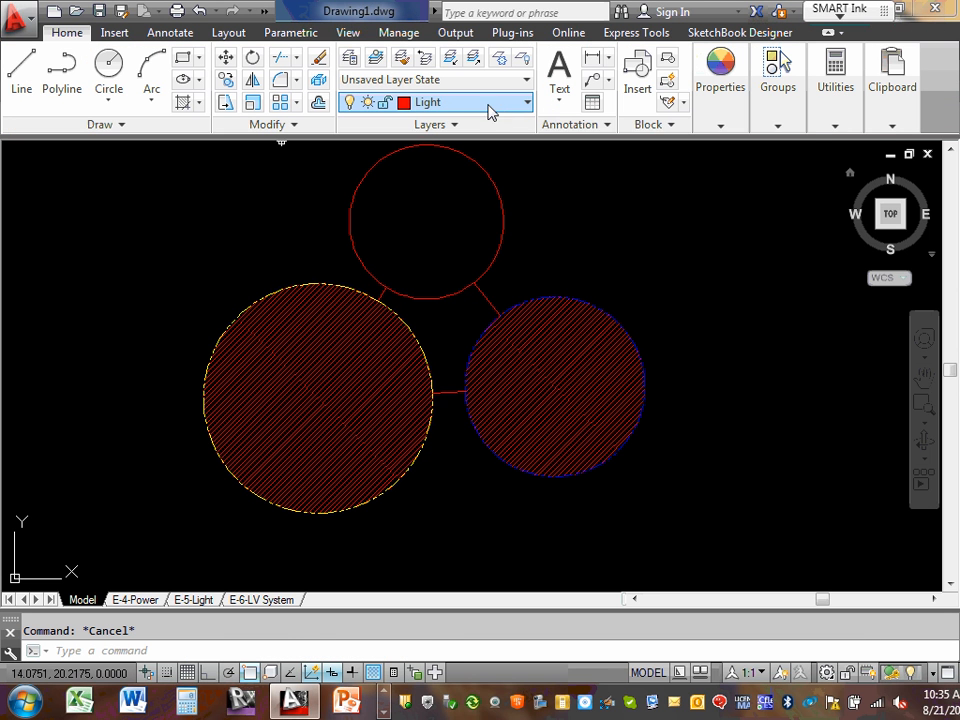
# Make LV System the current layer and hatch the interior of the red circle on it.
pyautogui.click(526, 105)
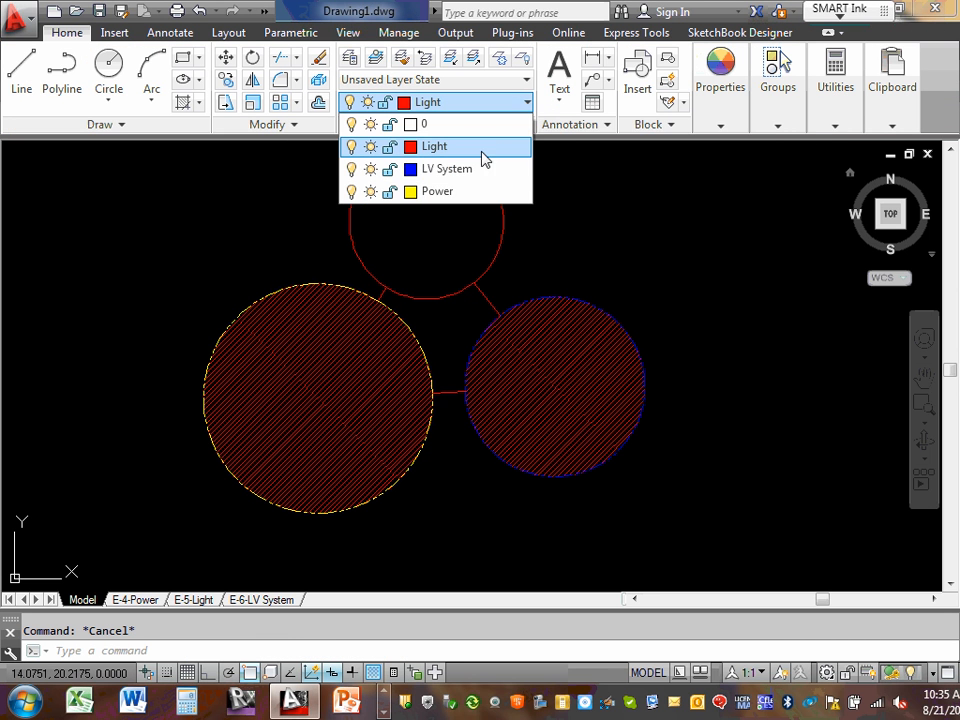
pyautogui.click(460, 170)
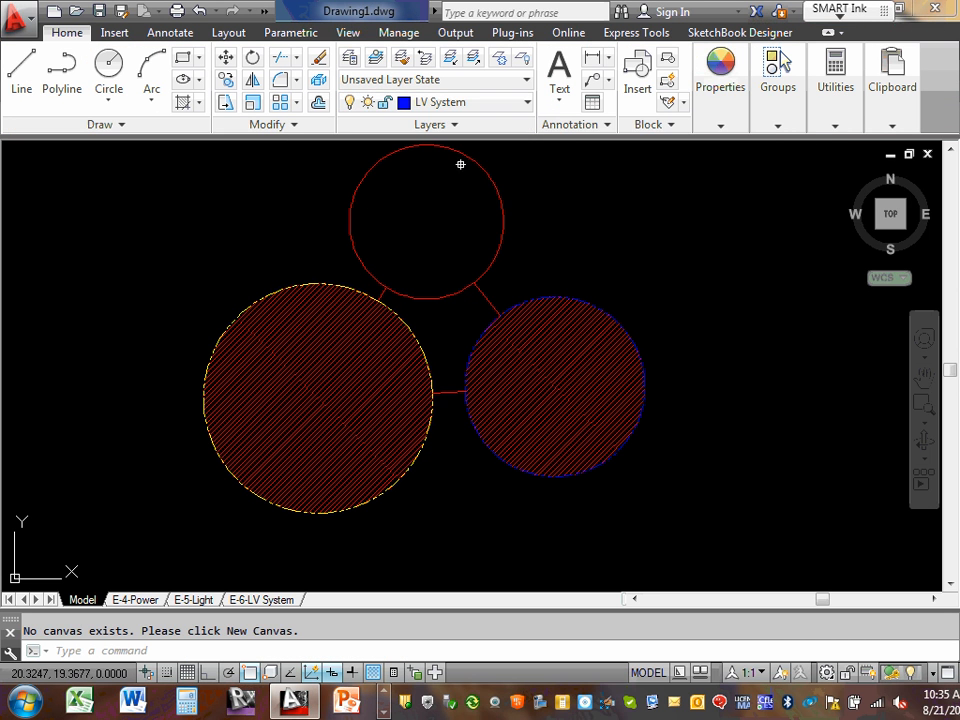
pyautogui.click(184, 102)
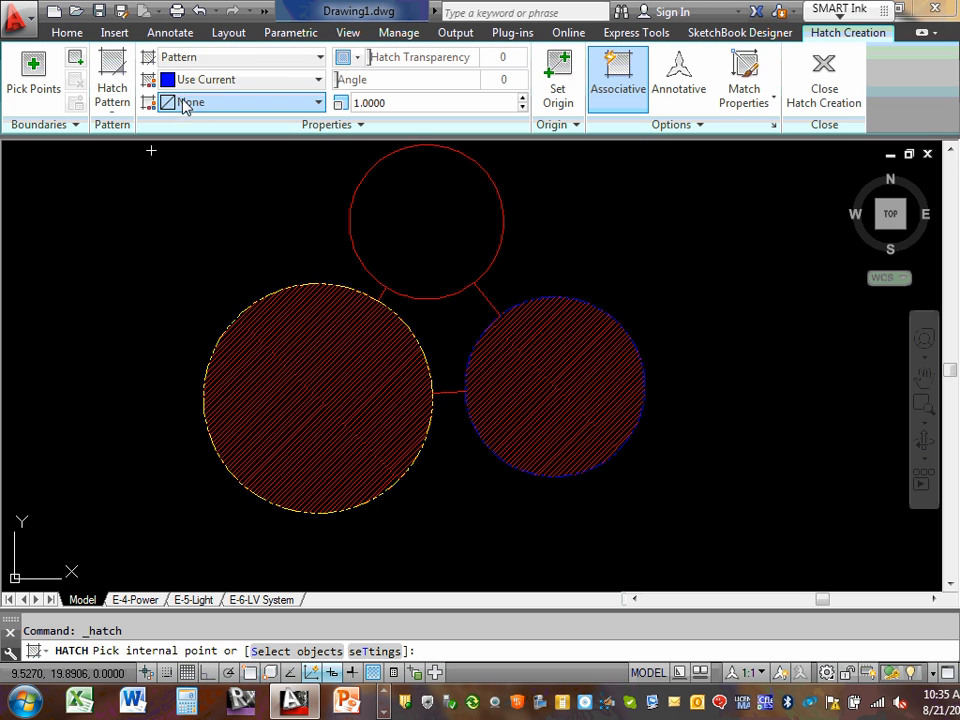
pyautogui.click(400, 233)
pyautogui.press('Escape')
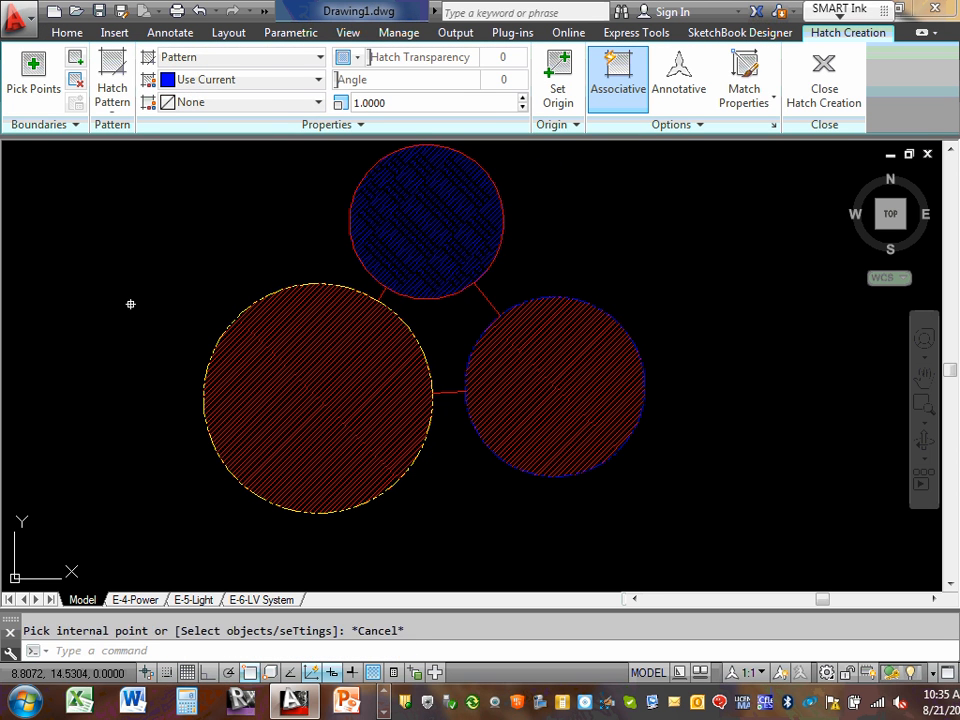
# Inspect the quick properties of the hatch inside the yellow circle, including its layer assignment.
pyautogui.scroll(-4, 110, 299)
pyautogui.scroll(4, 150, 274)
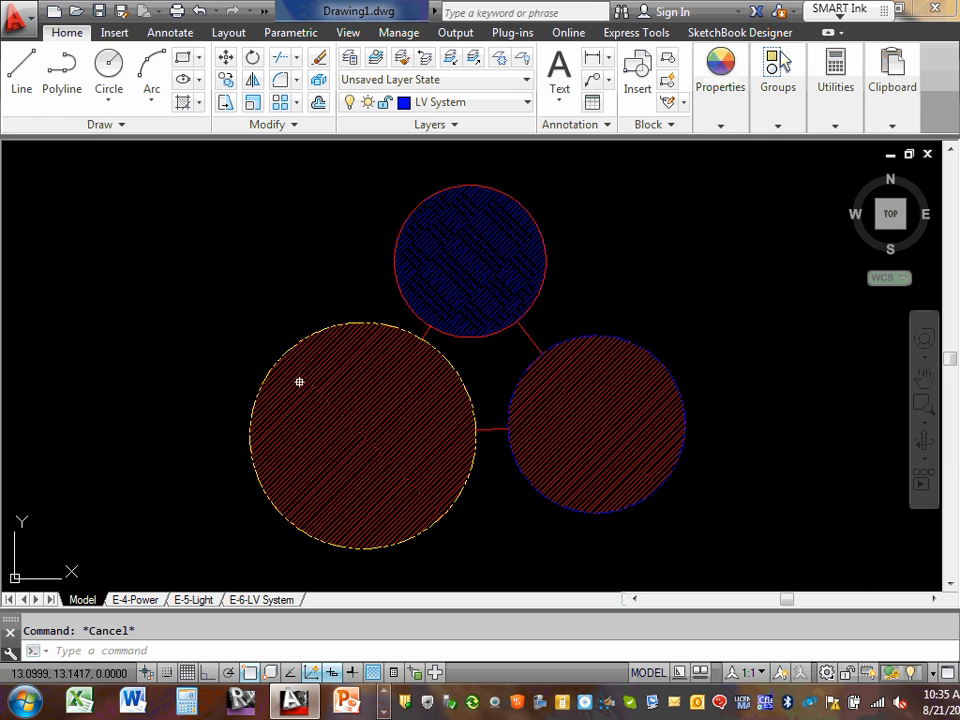
pyautogui.click(380, 470)
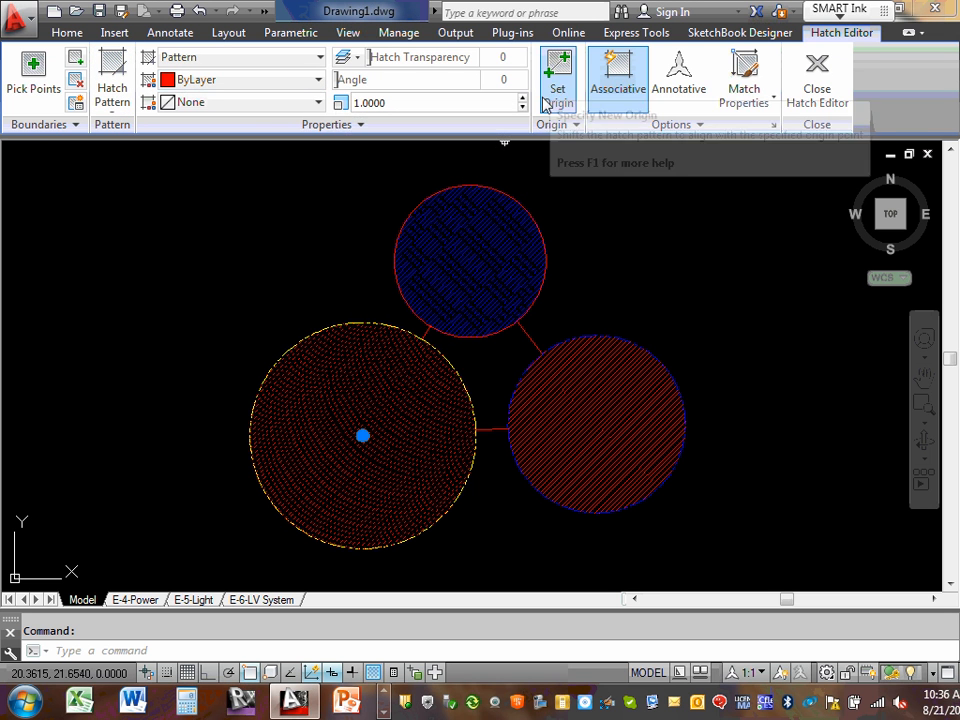
pyautogui.press('Escape')
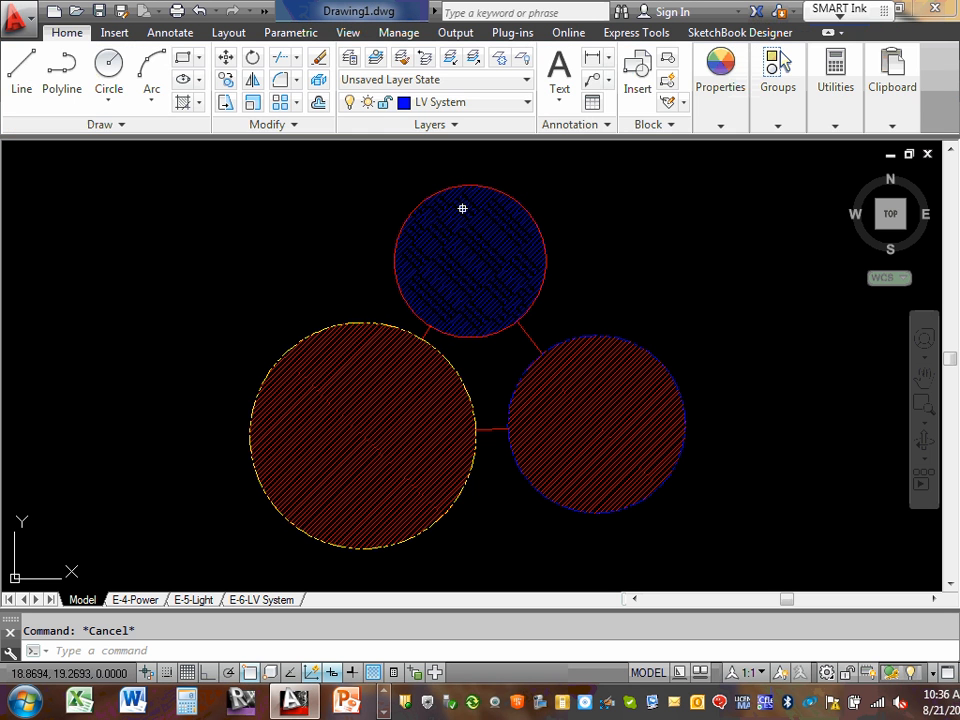
pyautogui.click(409, 448)
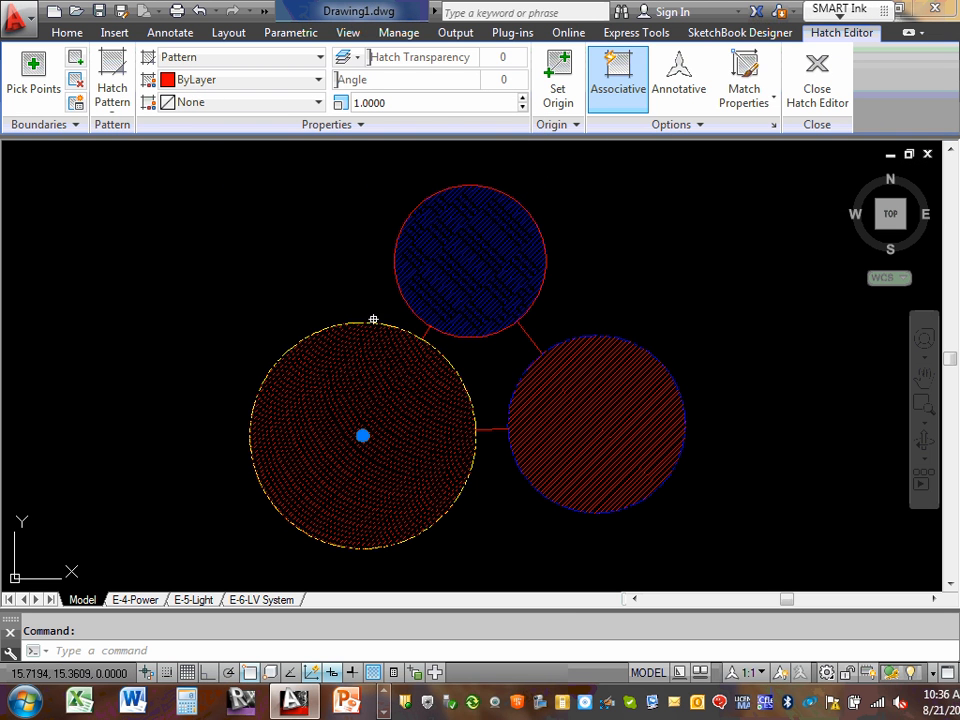
pyautogui.rightClick(361, 381)
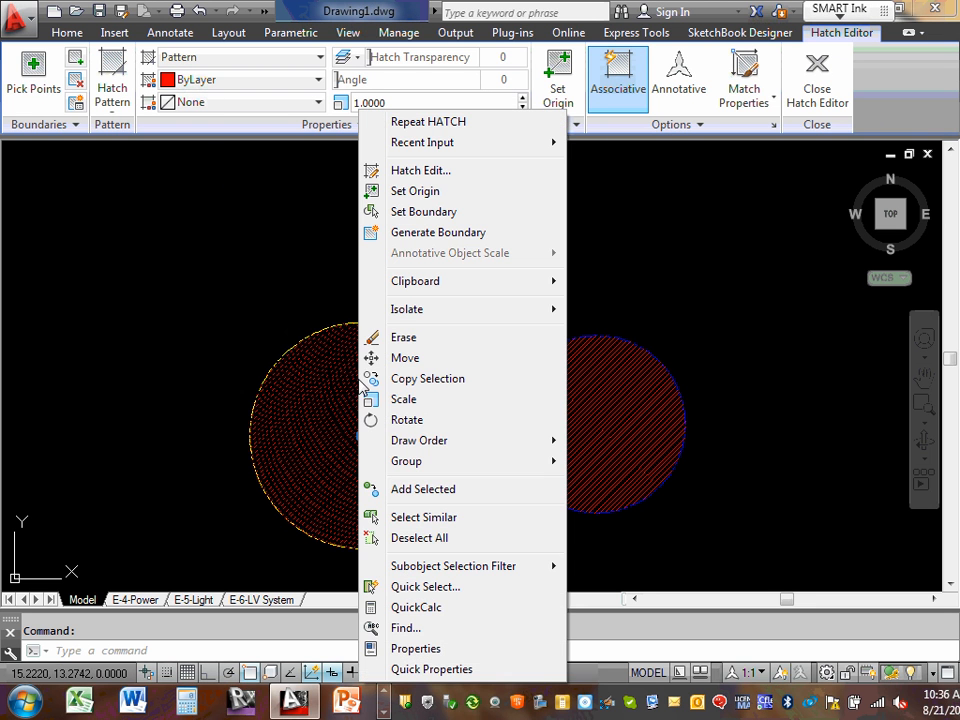
pyautogui.click(447, 672)
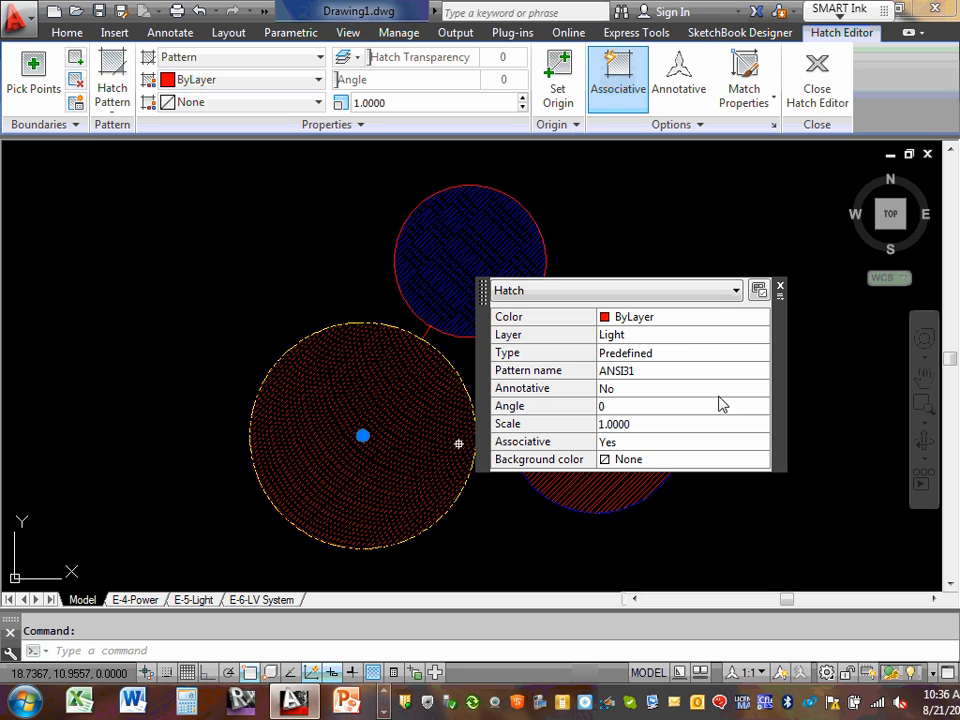
pyautogui.click(677, 335)
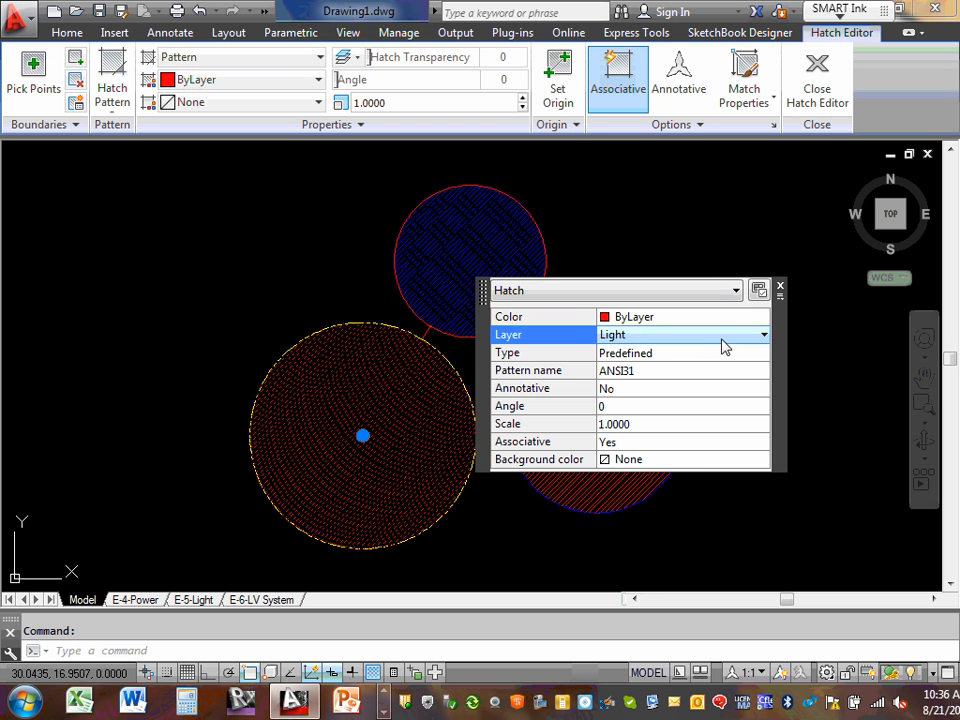
pyautogui.click(781, 290)
pyautogui.press('Escape')
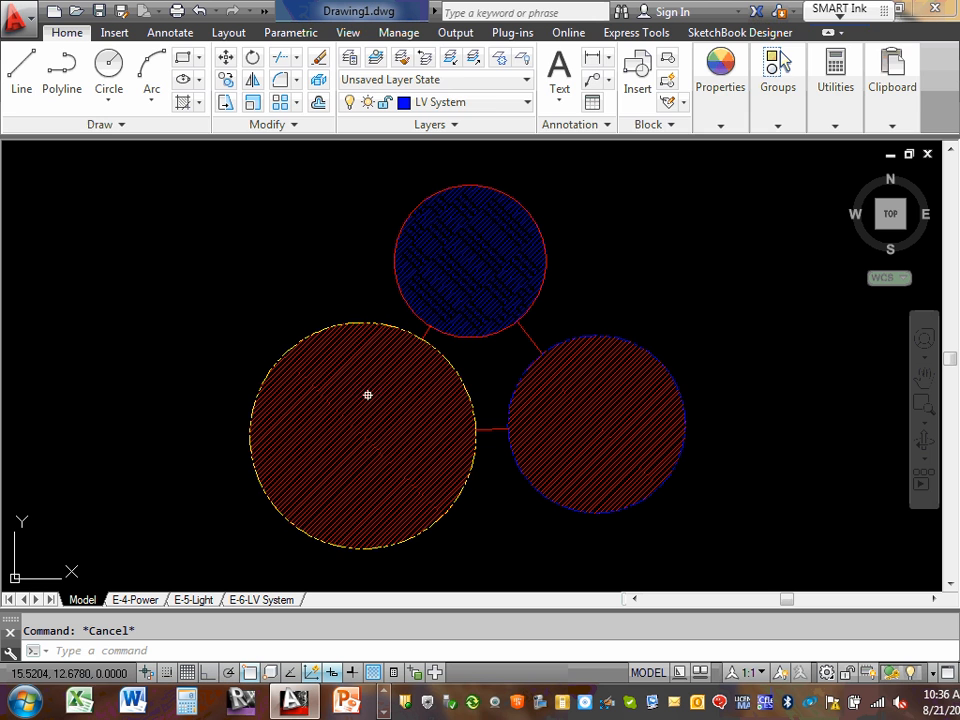
# Select the hatch inside the yellow circle for editing.
pyautogui.click(358, 466)
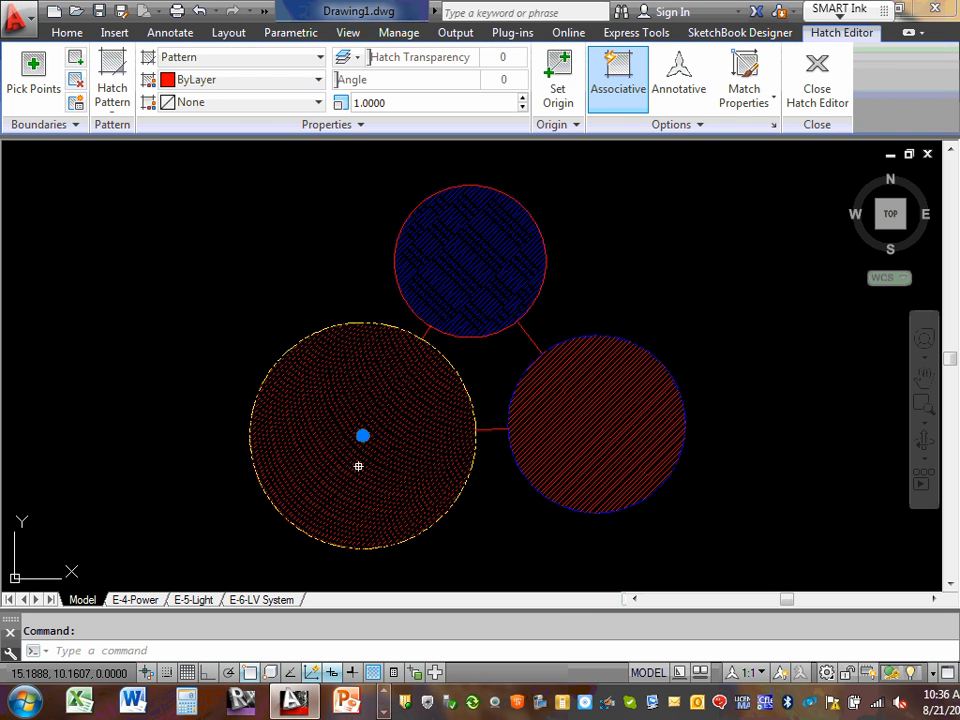
# Move the hatch of the large lower-left circle to the LV System layer through its quick properties.
pyautogui.rightClick(358, 466)
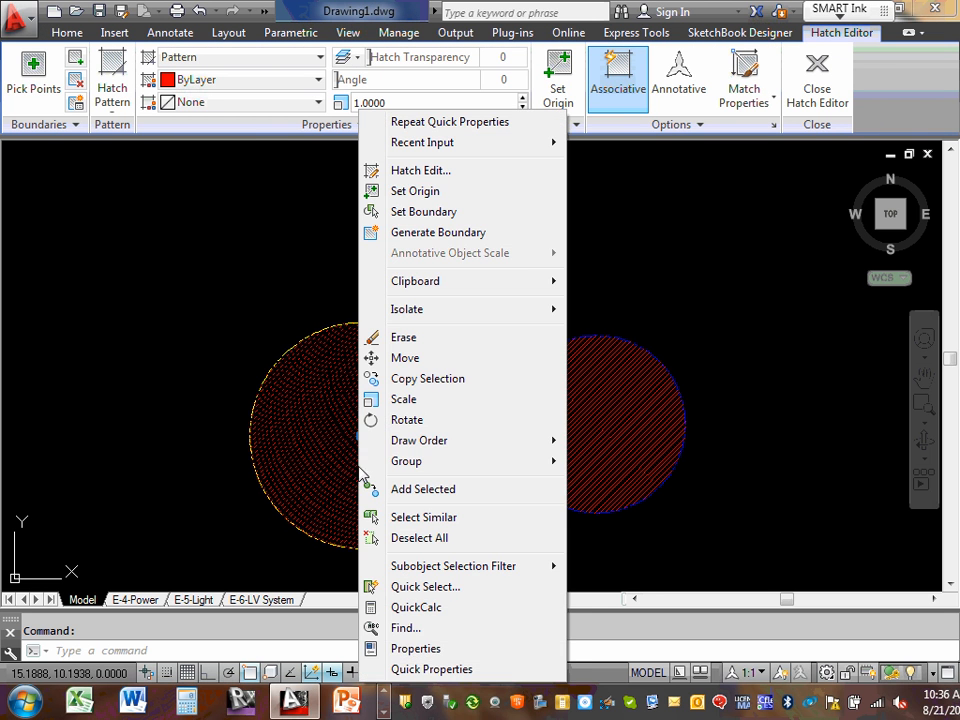
pyautogui.click(431, 669)
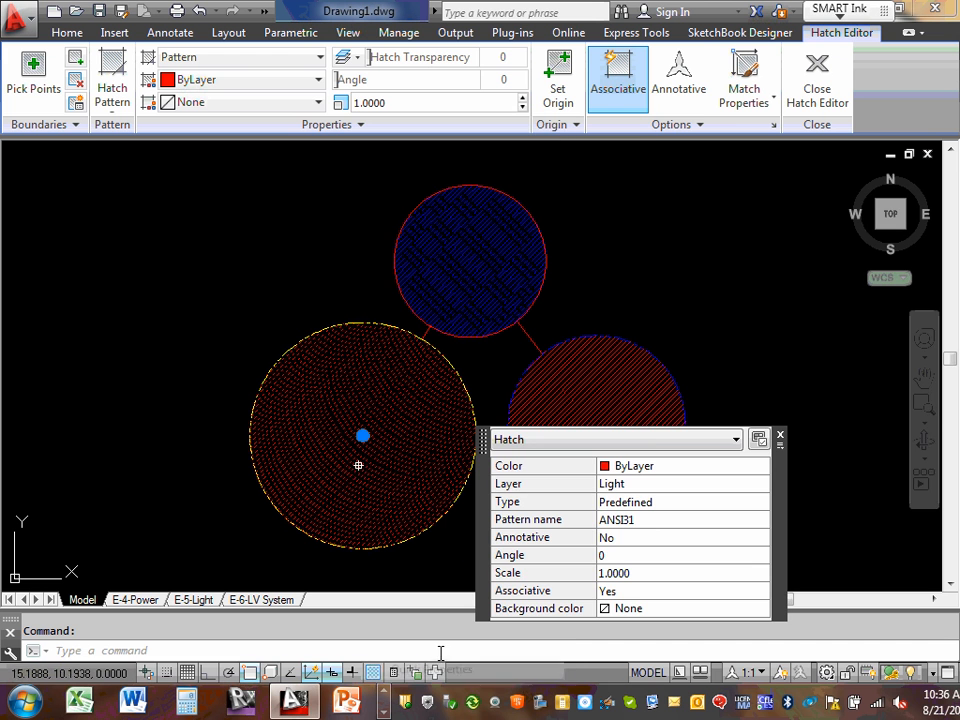
pyautogui.click(673, 486)
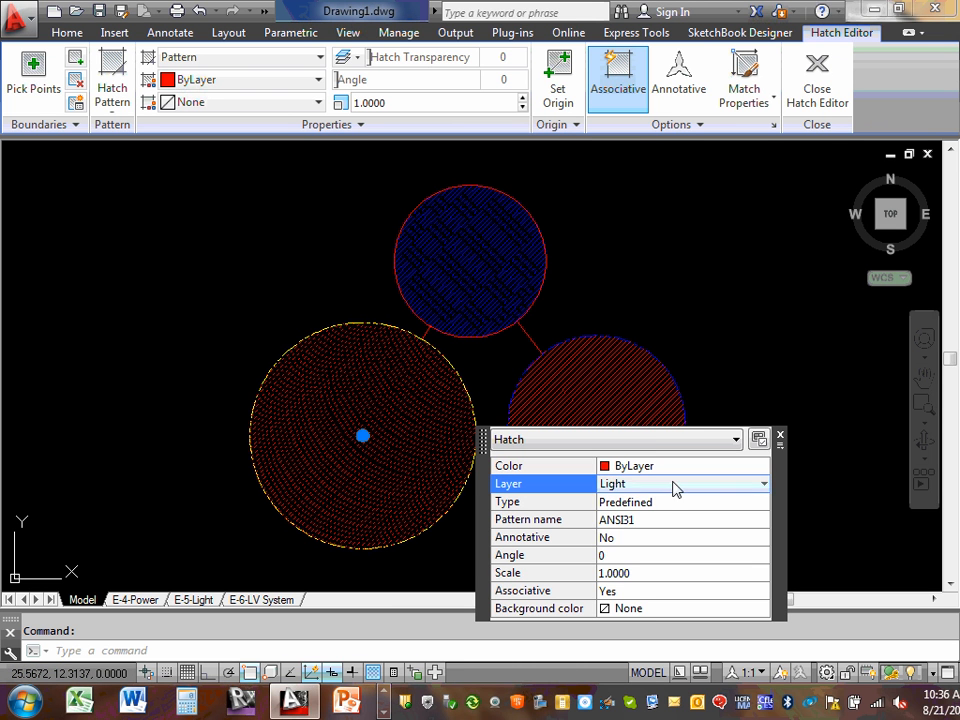
pyautogui.click(765, 485)
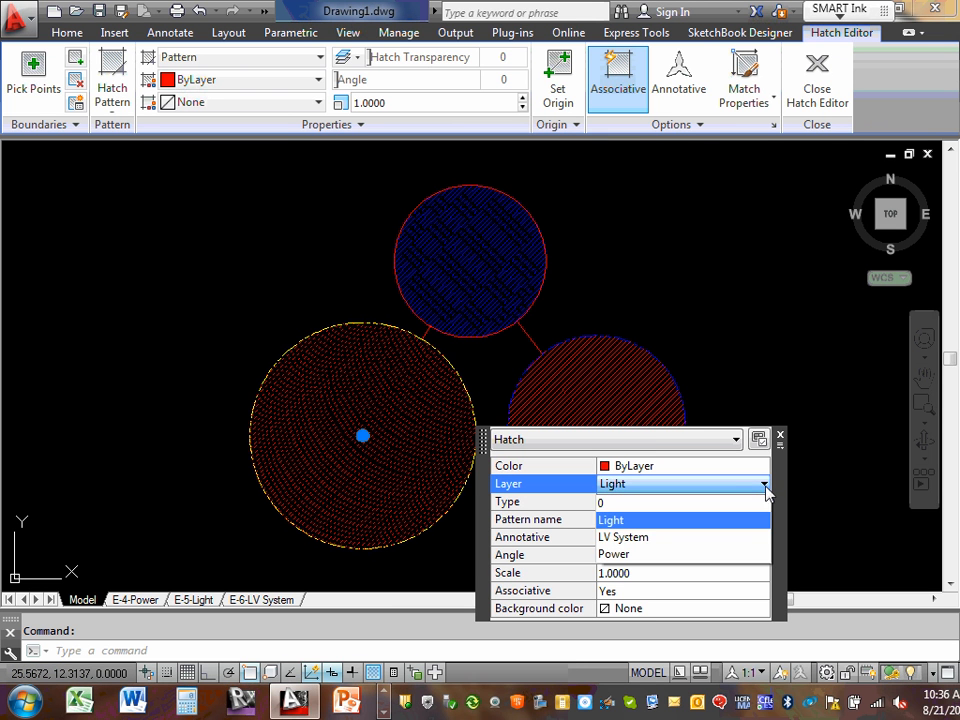
pyautogui.click(615, 537)
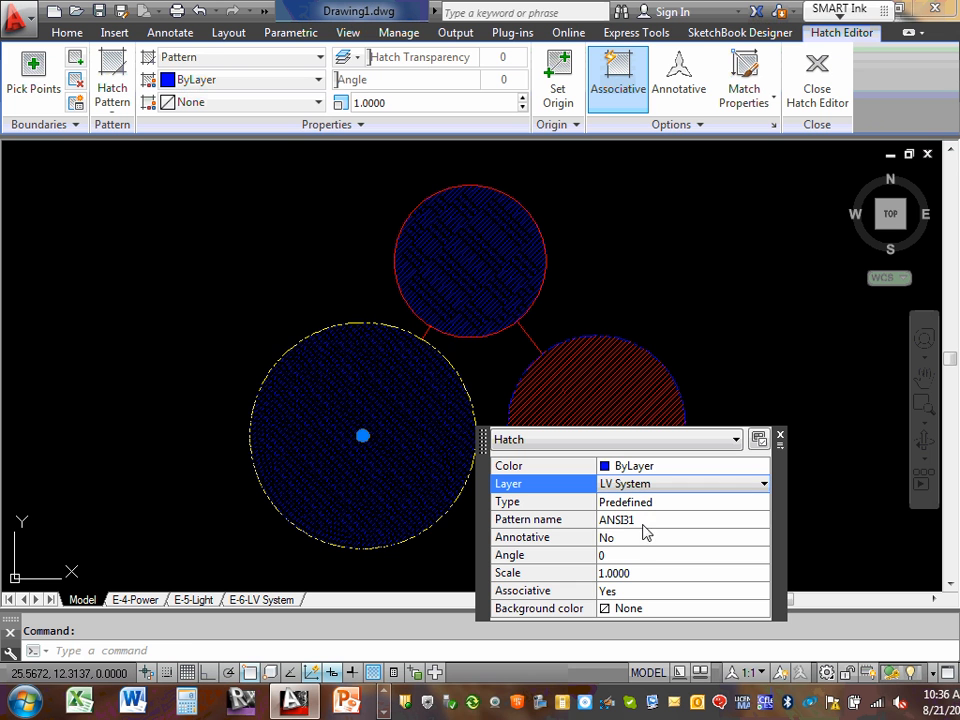
pyautogui.click(186, 308)
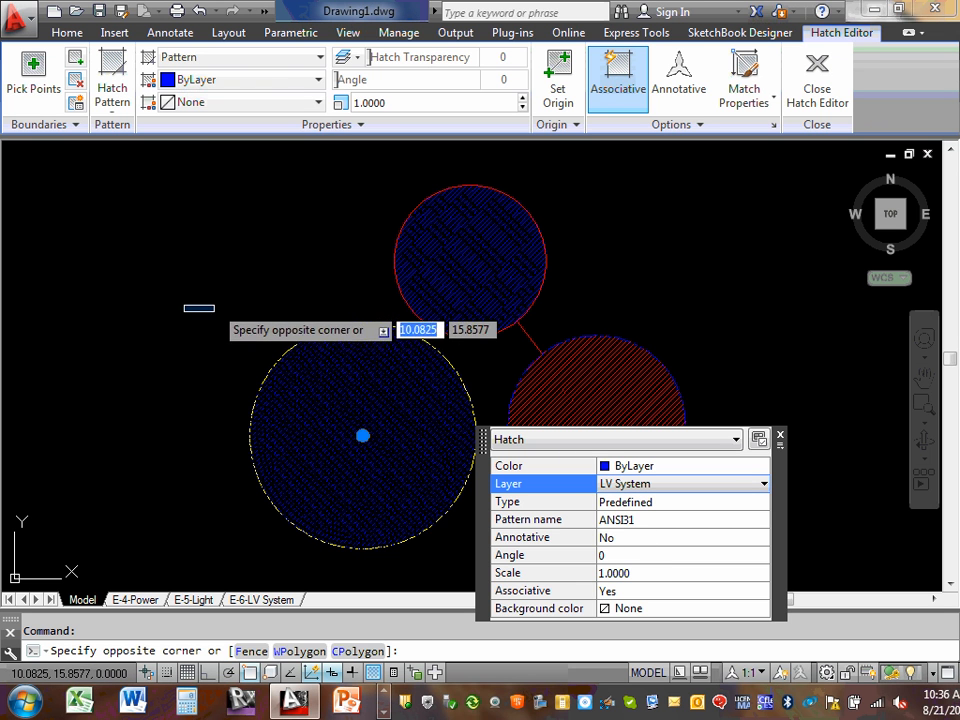
pyautogui.press('Escape')
pyautogui.press('Escape')
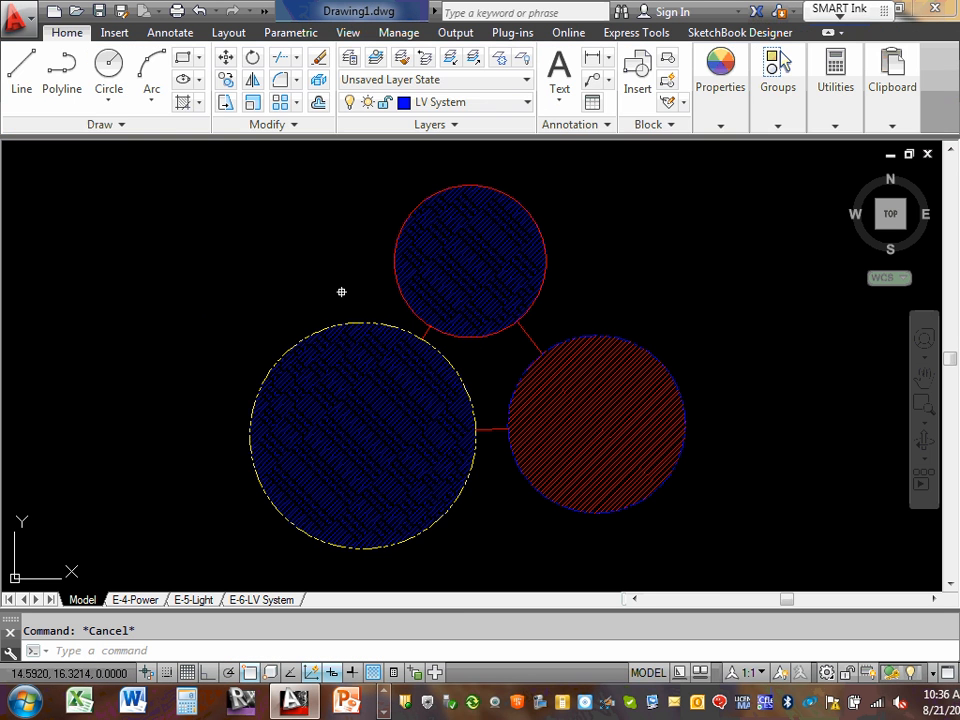
# Review the color options in the full properties of the large circle's hatch, keeping ByLayer.
pyautogui.click(386, 421)
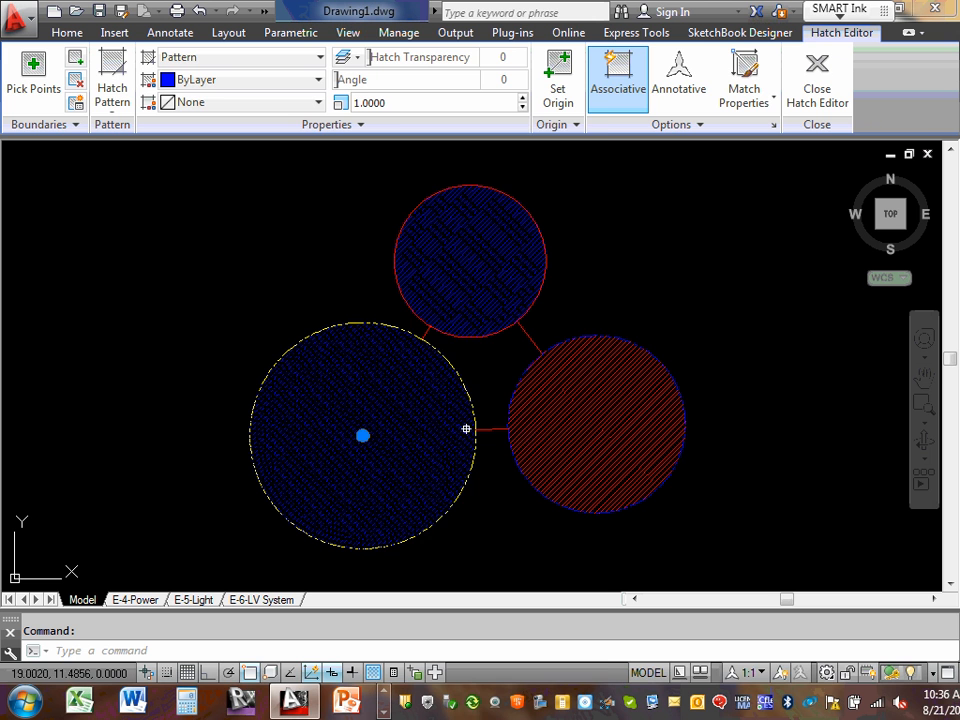
pyautogui.rightClick(401, 426)
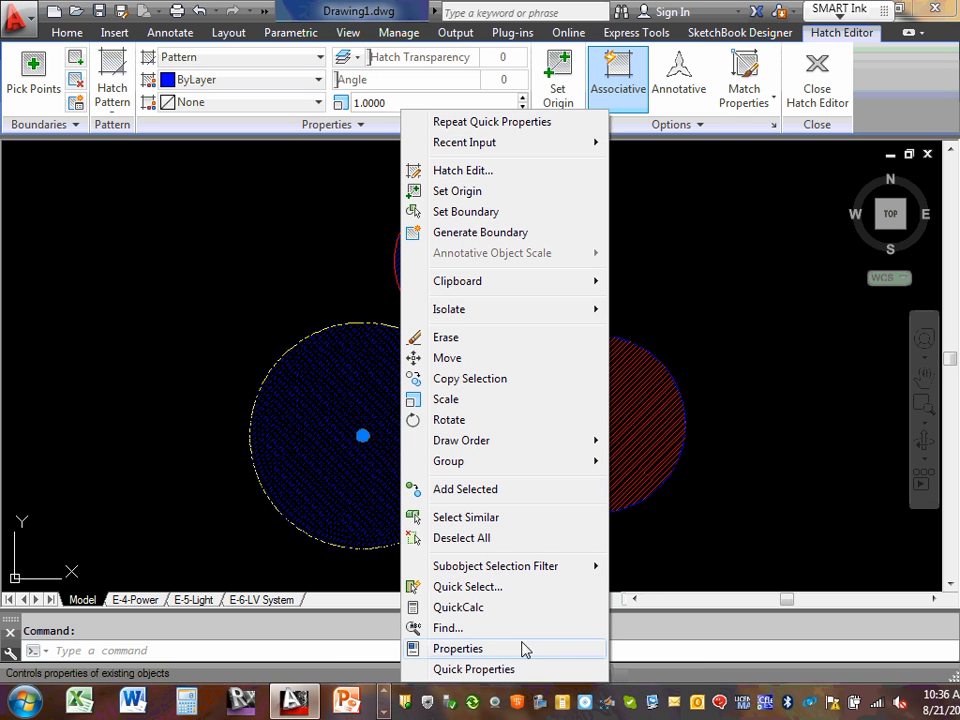
pyautogui.click(458, 648)
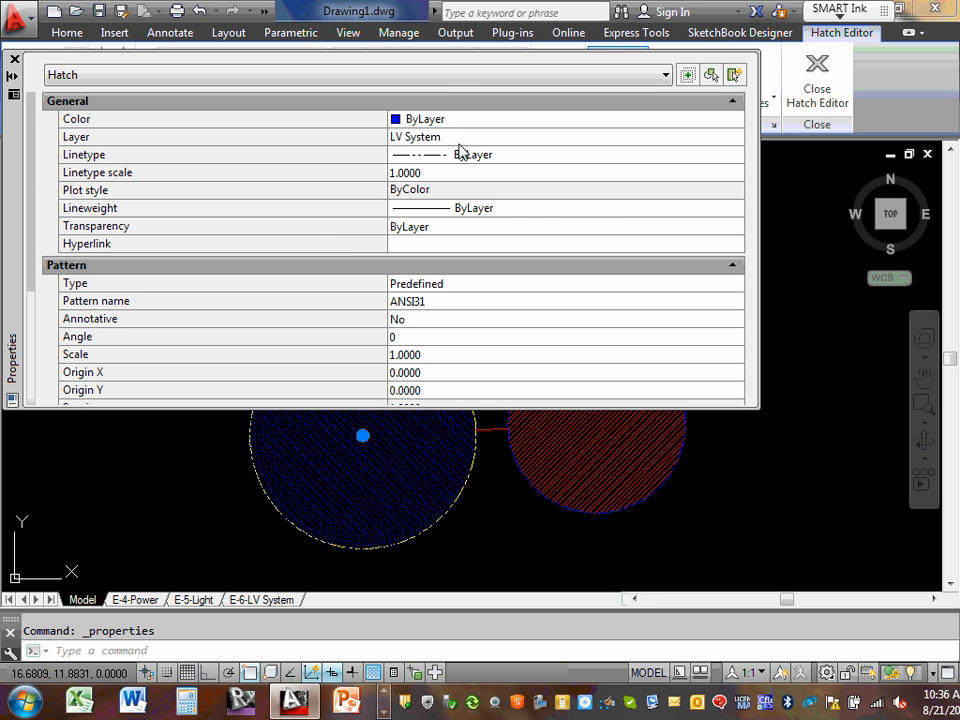
pyautogui.click(465, 122)
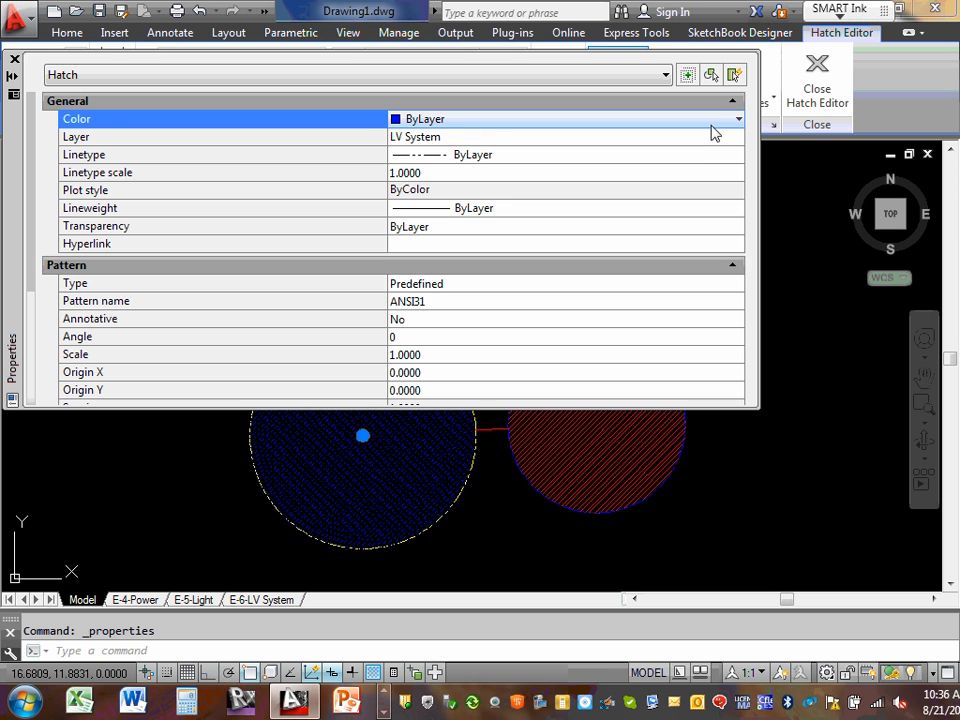
pyautogui.click(739, 120)
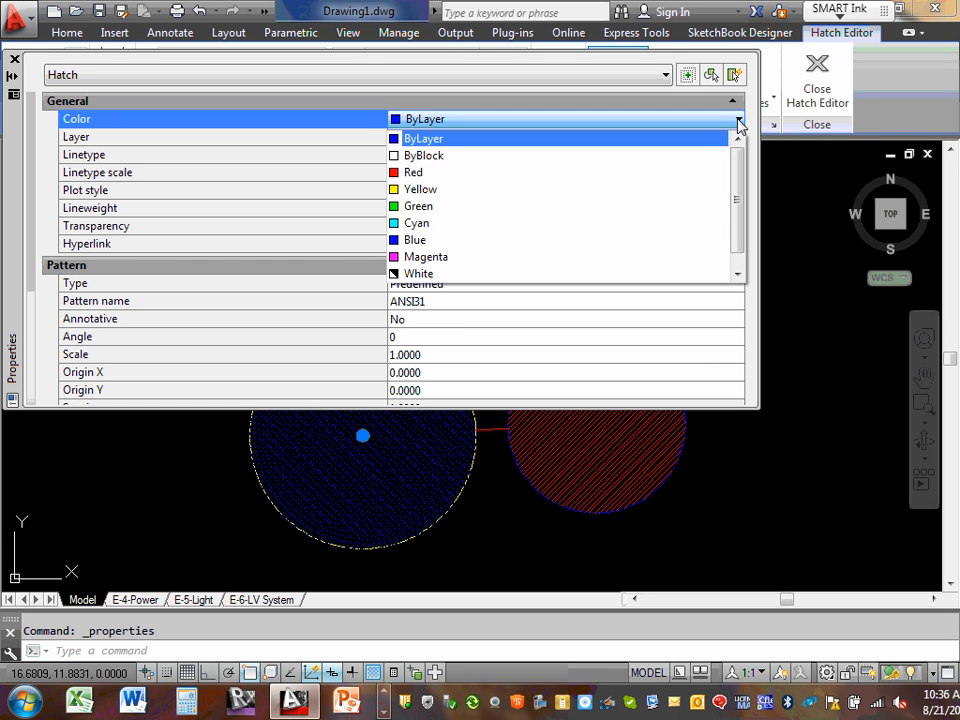
pyautogui.click(455, 142)
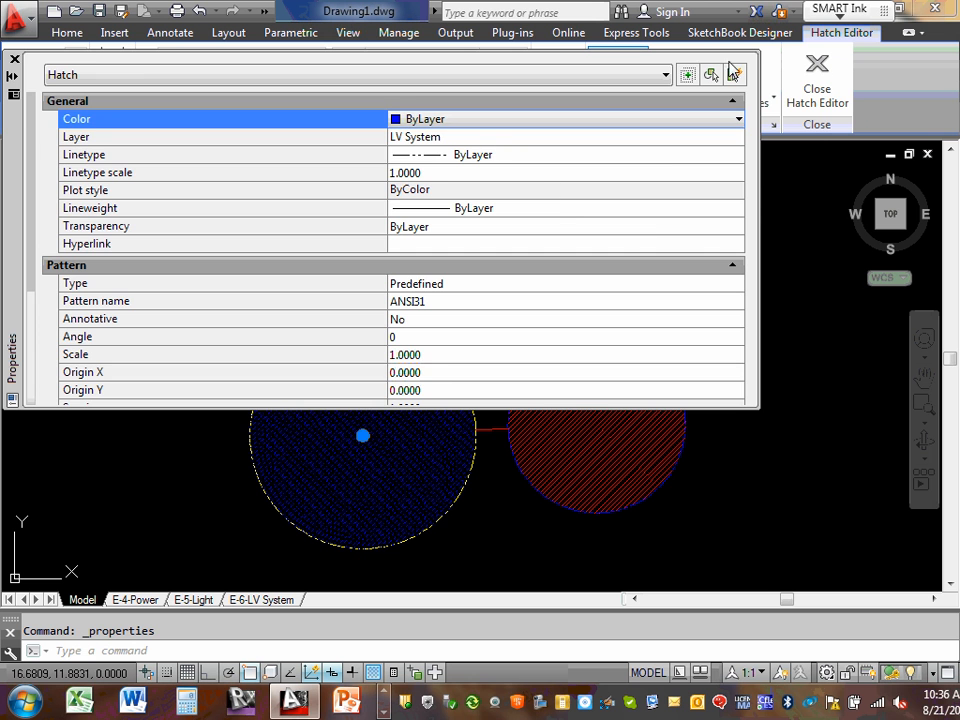
pyautogui.click(14, 60)
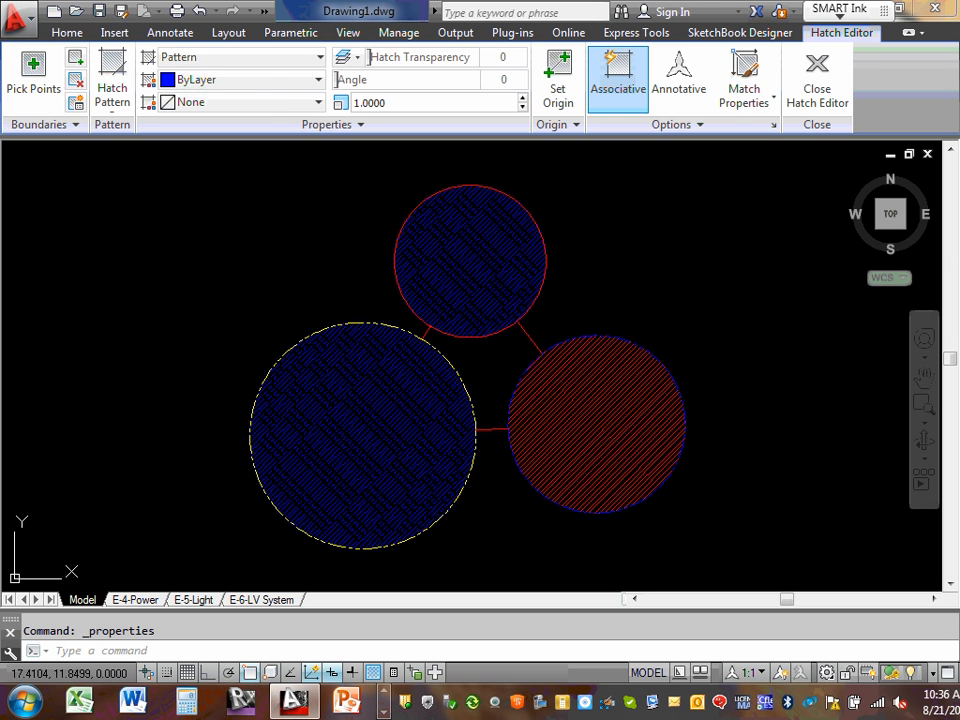
pyautogui.press('Escape')
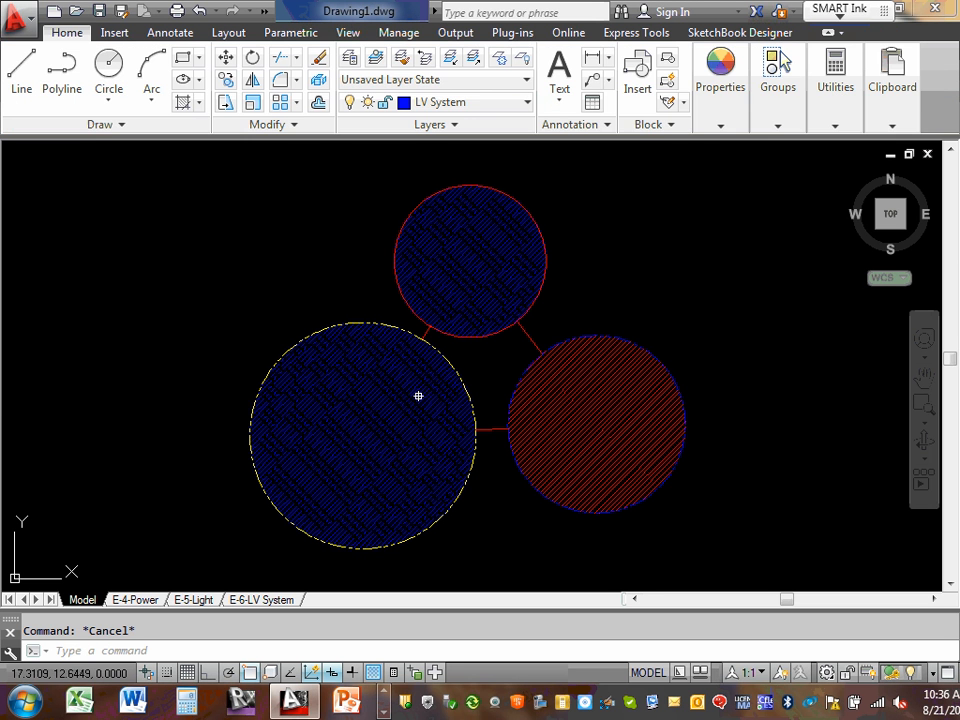
# Inspect the shared quick properties of the hatches in the two lower circles.
pyautogui.click(602, 407)
pyautogui.click(409, 413)
pyautogui.rightClick(409, 414)
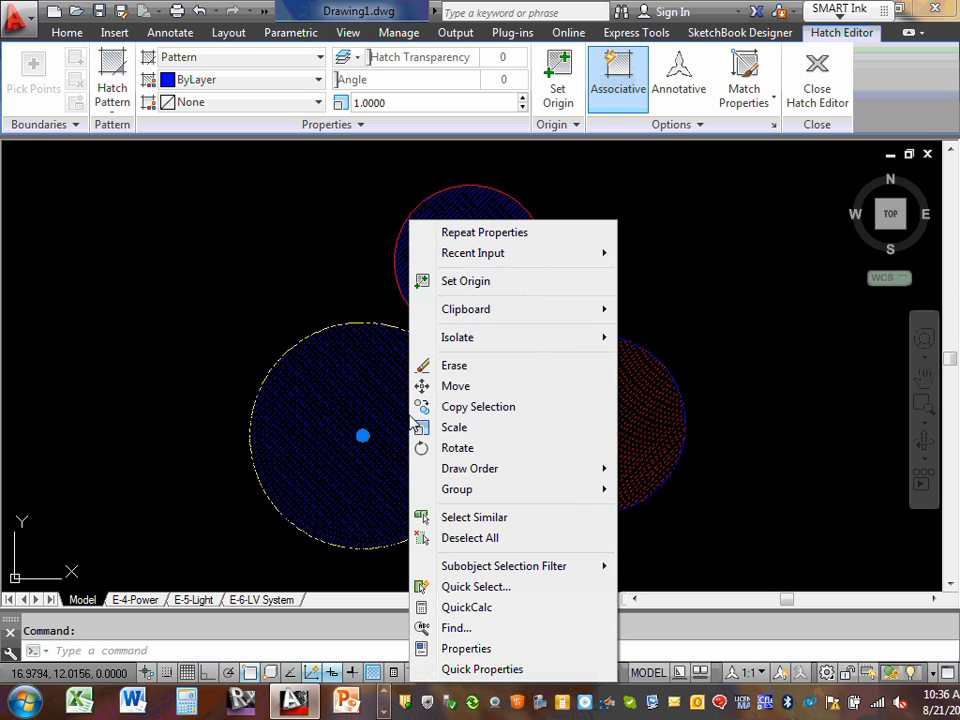
pyautogui.click(493, 669)
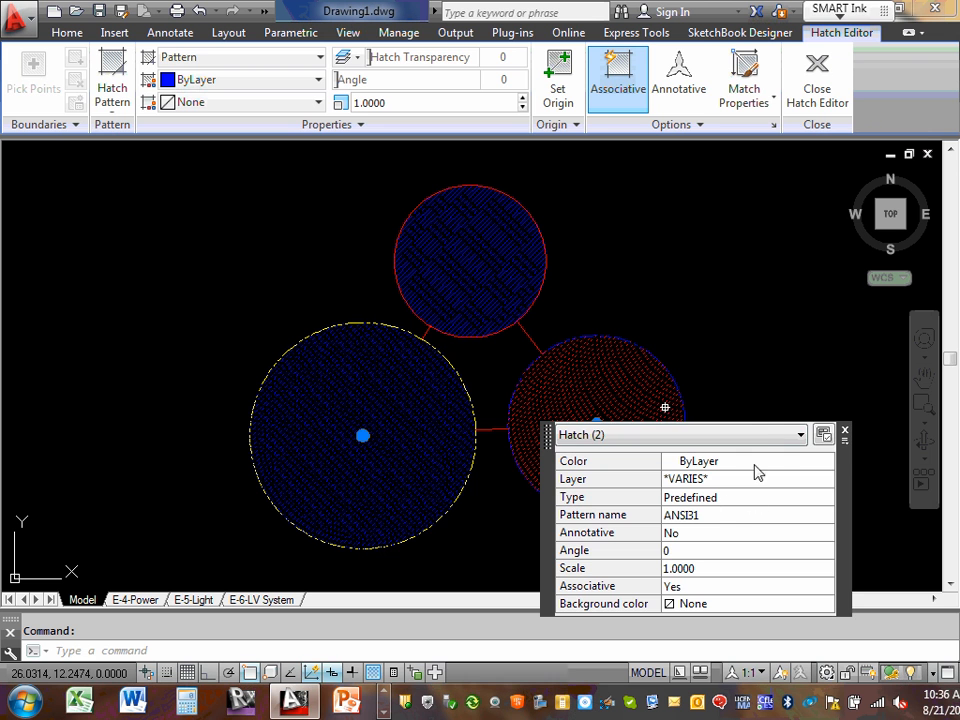
pyautogui.click(844, 430)
pyautogui.press('Escape')
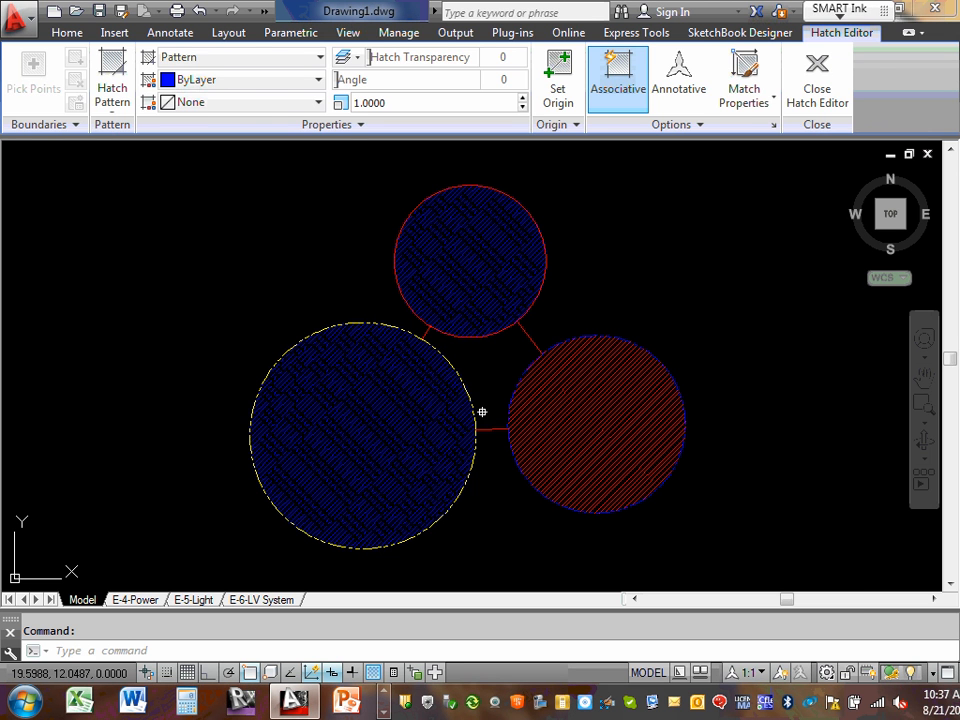
# Assign the large lower-left circle's hatch to the Power layer through its quick properties.
pyautogui.click(362, 386)
pyautogui.rightClick(363, 385)
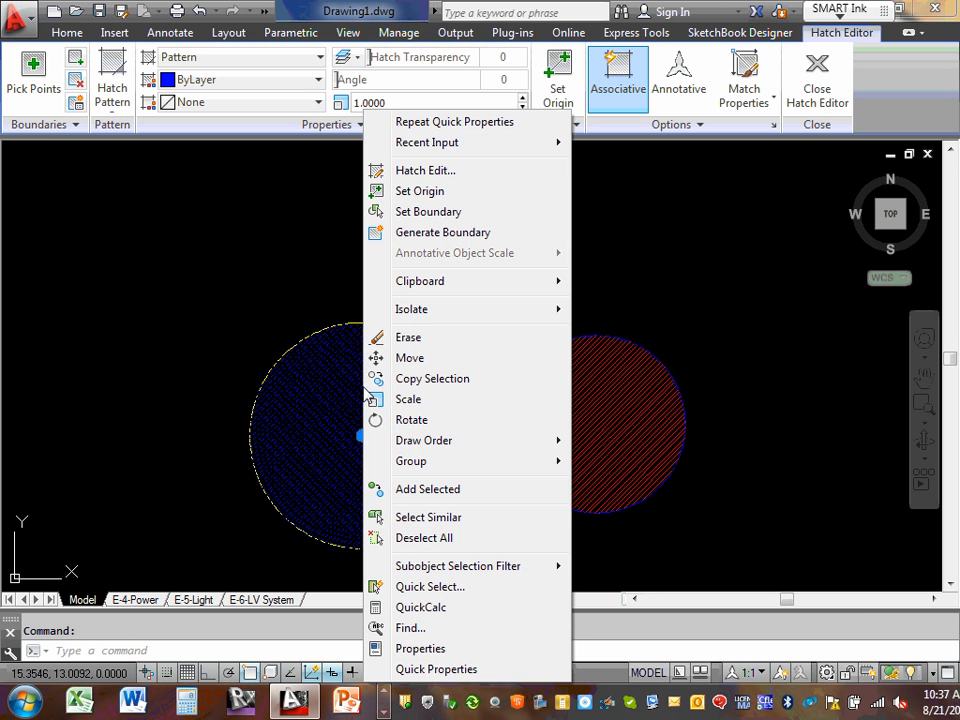
pyautogui.click(465, 675)
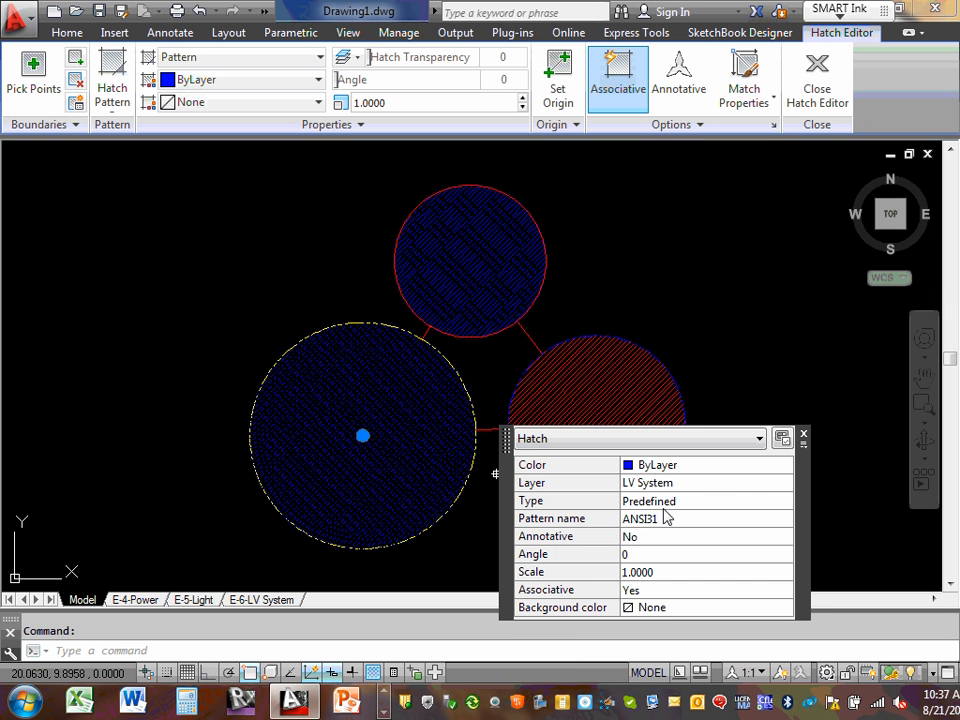
pyautogui.click(720, 484)
pyautogui.click(789, 484)
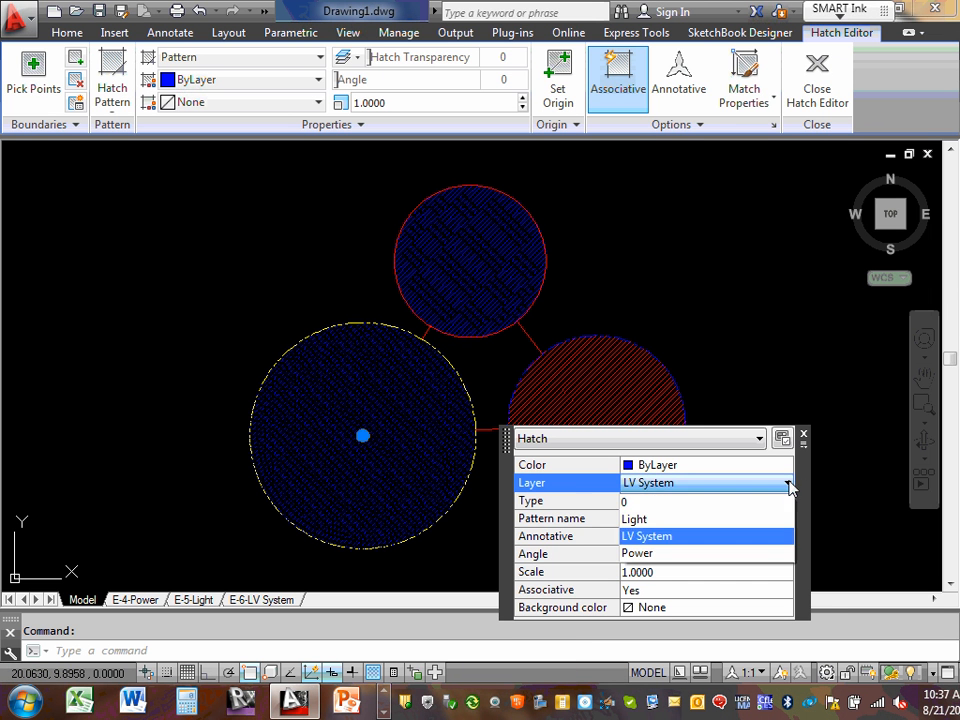
pyautogui.click(669, 557)
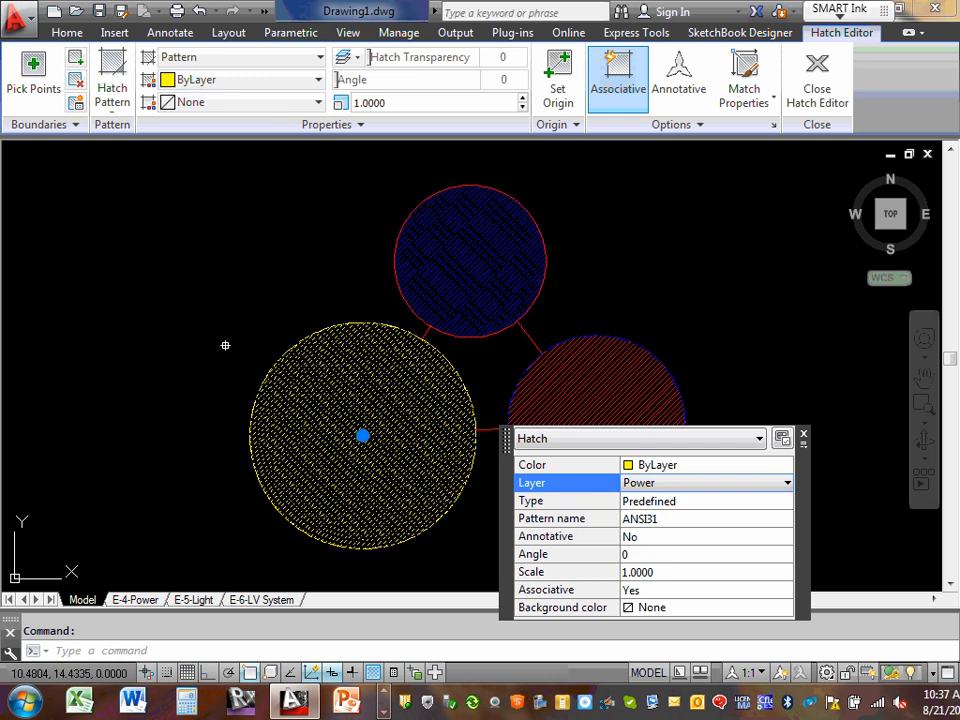
pyautogui.press('Escape')
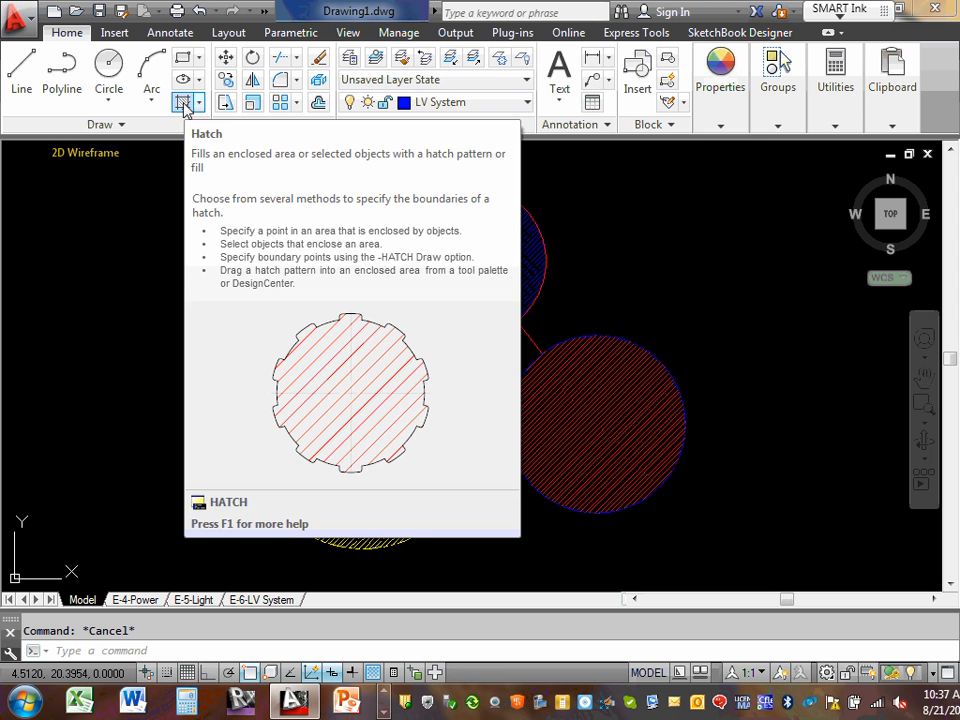
pyautogui.click(360, 386)
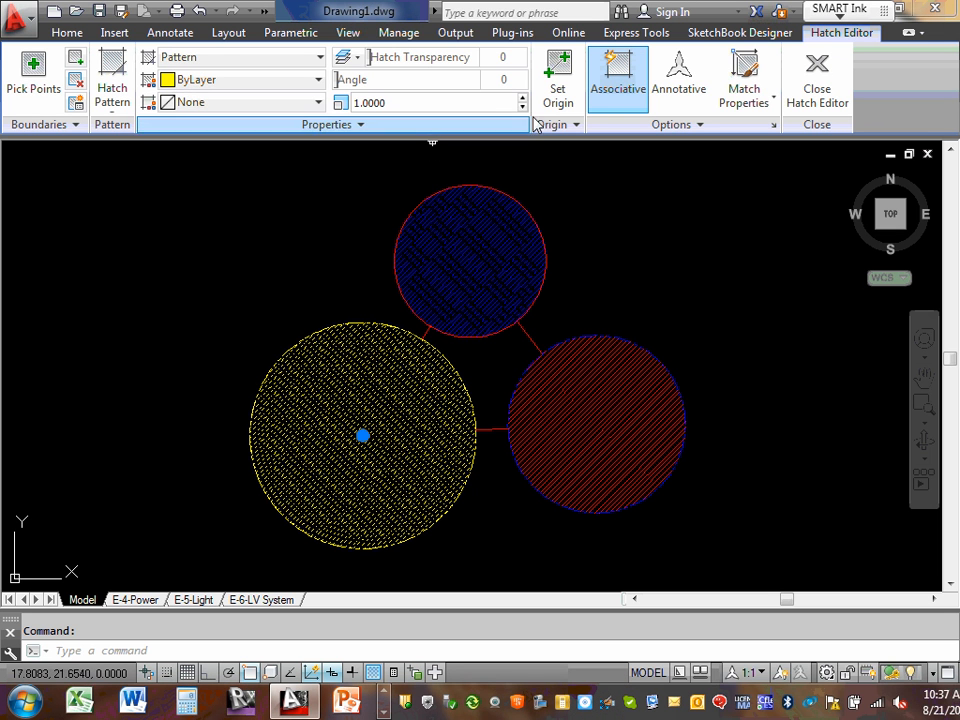
pyautogui.doubleClick(356, 380)
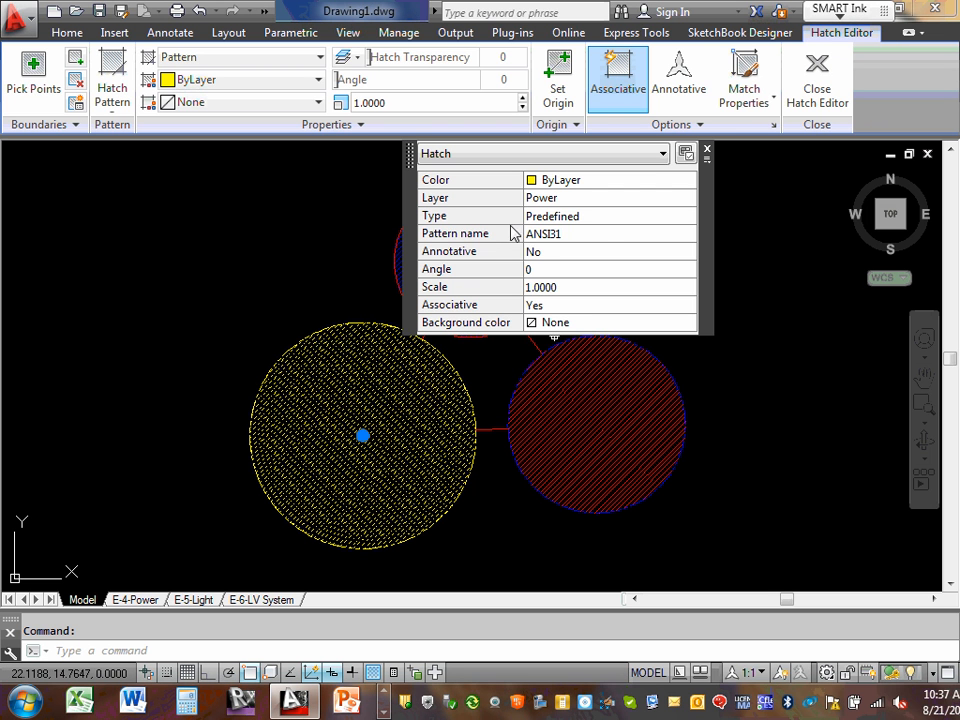
pyautogui.click(609, 237)
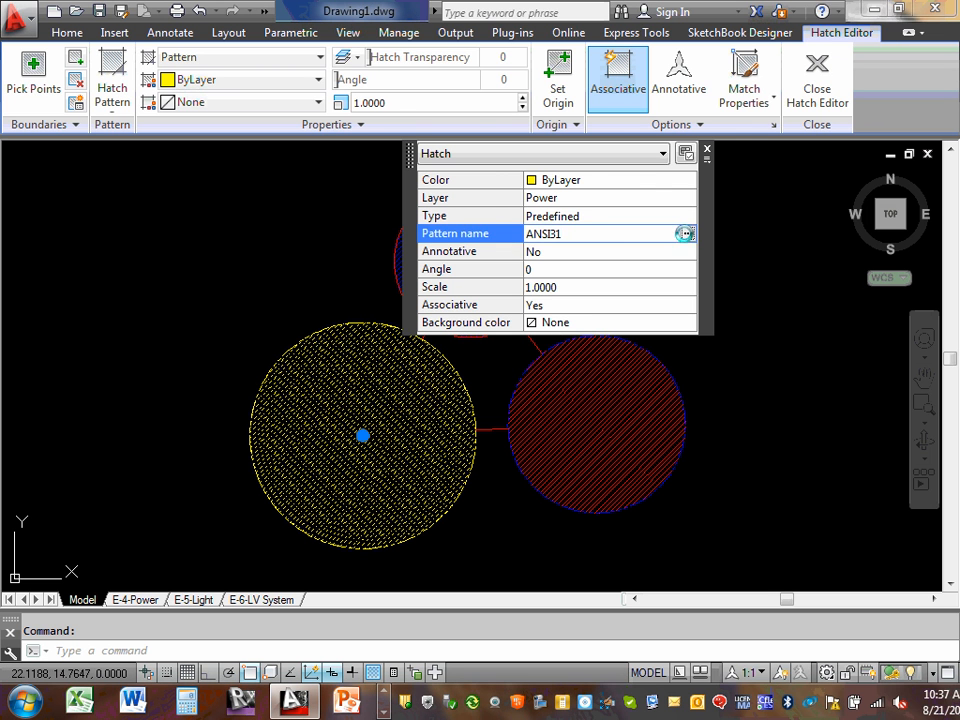
pyautogui.click(686, 233)
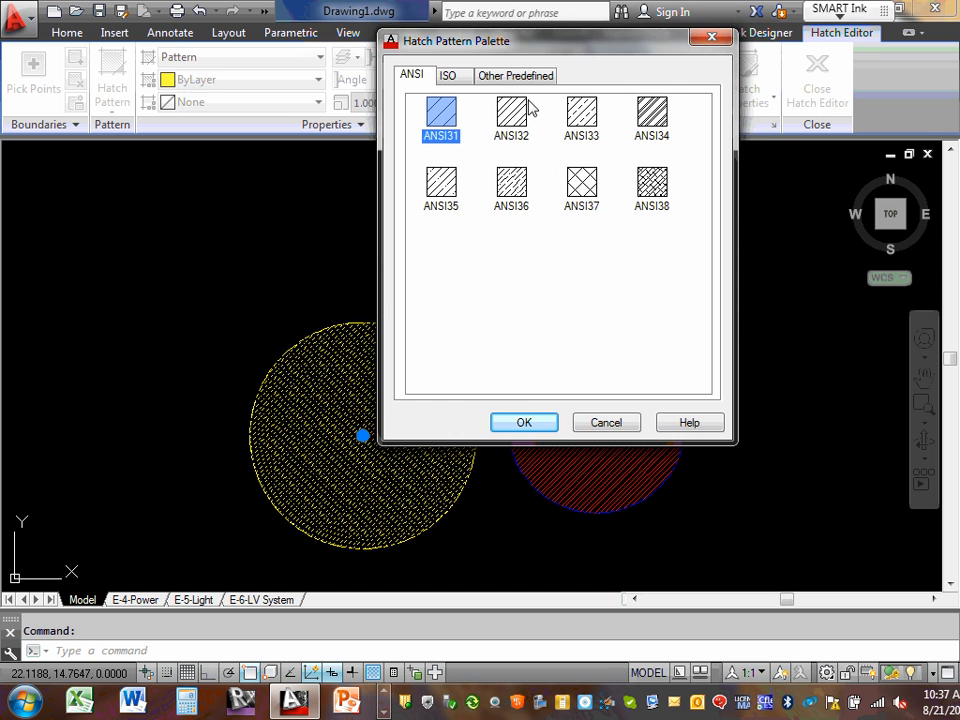
pyautogui.click(606, 422)
pyautogui.press('Escape')
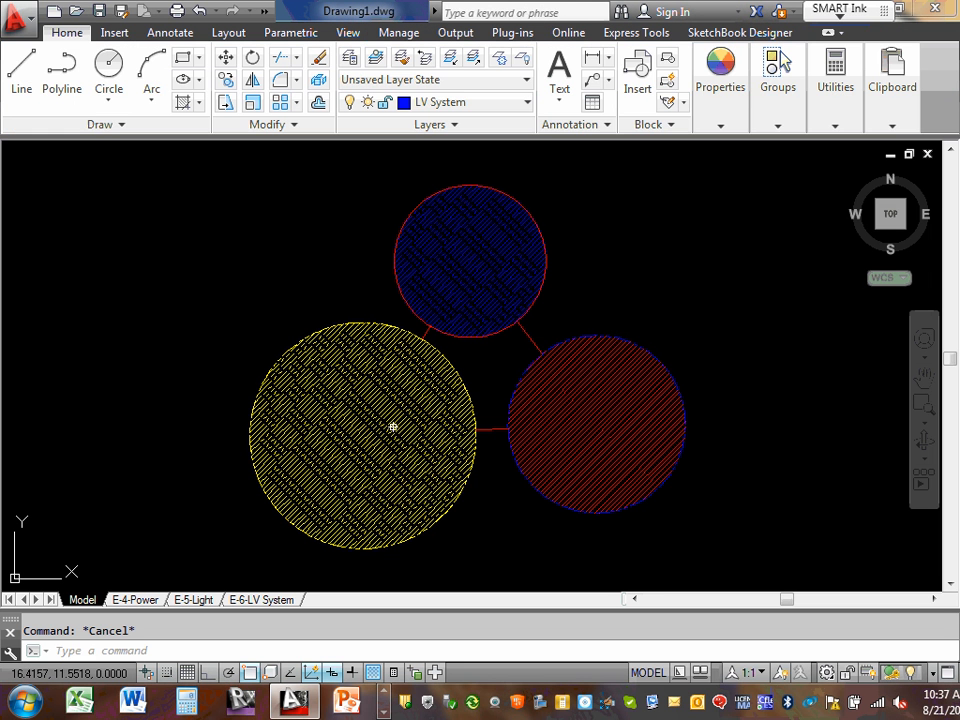
# Change the pattern of the large lower-left circle's hatch to ANSI35.
pyautogui.click(376, 420)
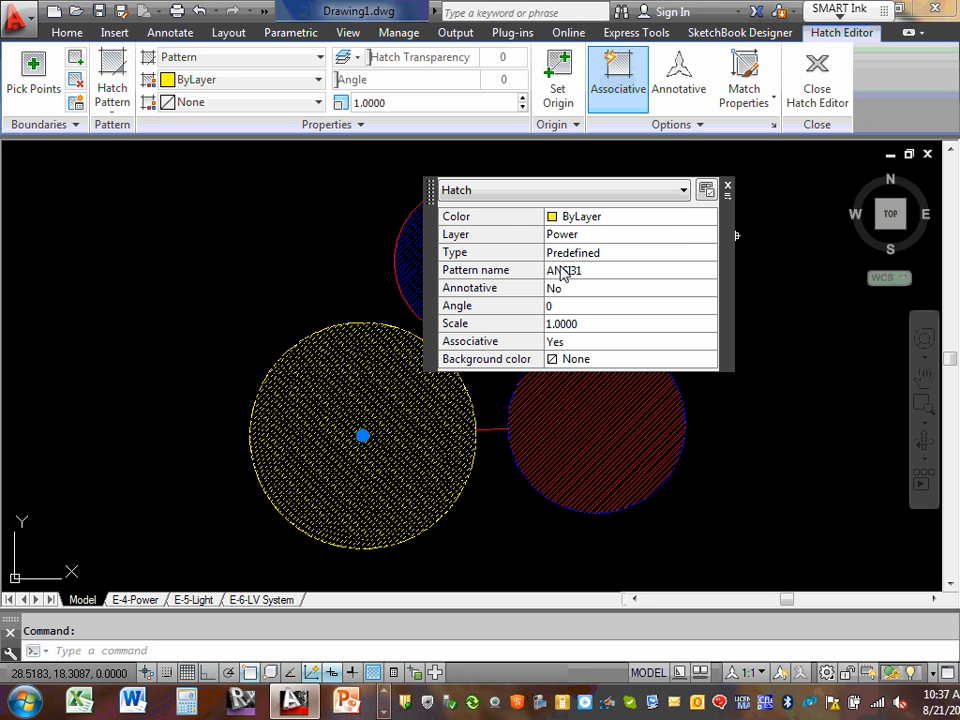
pyautogui.click(620, 272)
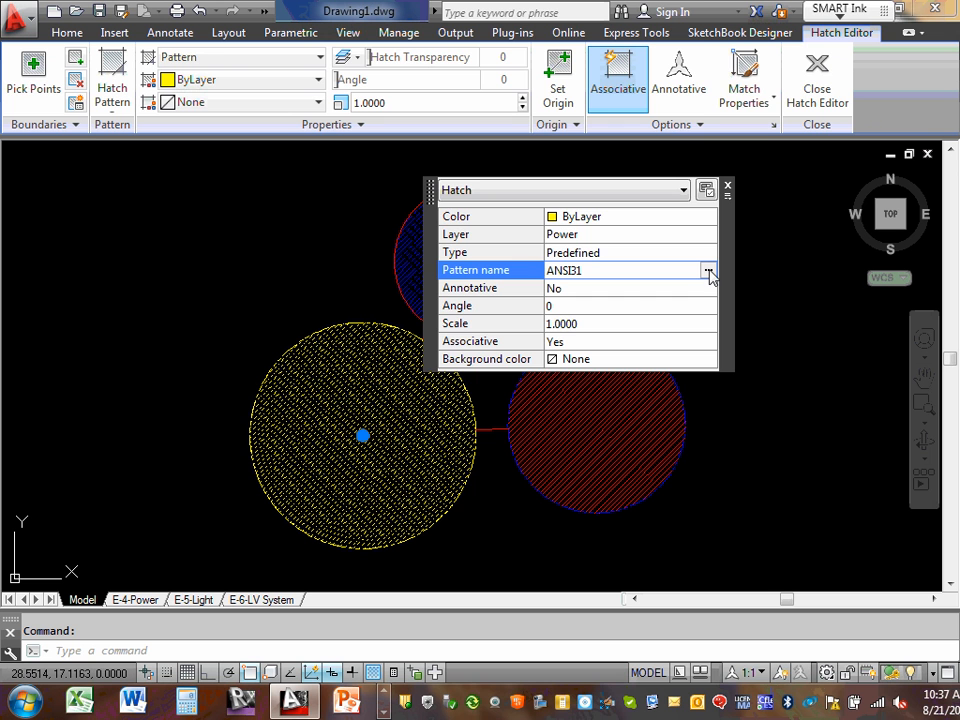
pyautogui.click(707, 271)
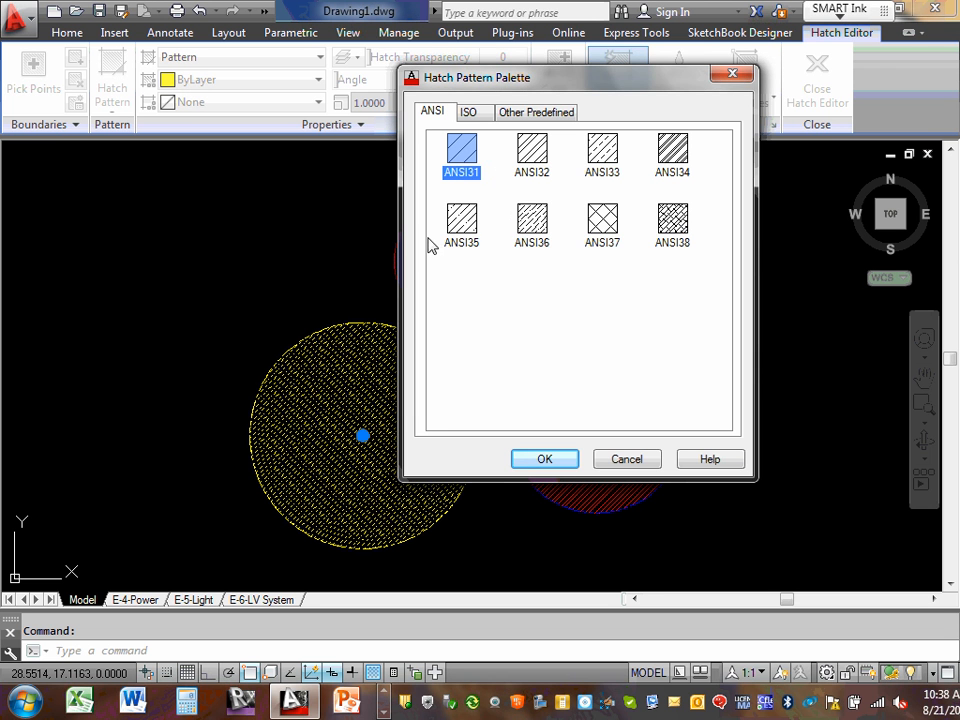
pyautogui.click(461, 225)
pyautogui.click(545, 459)
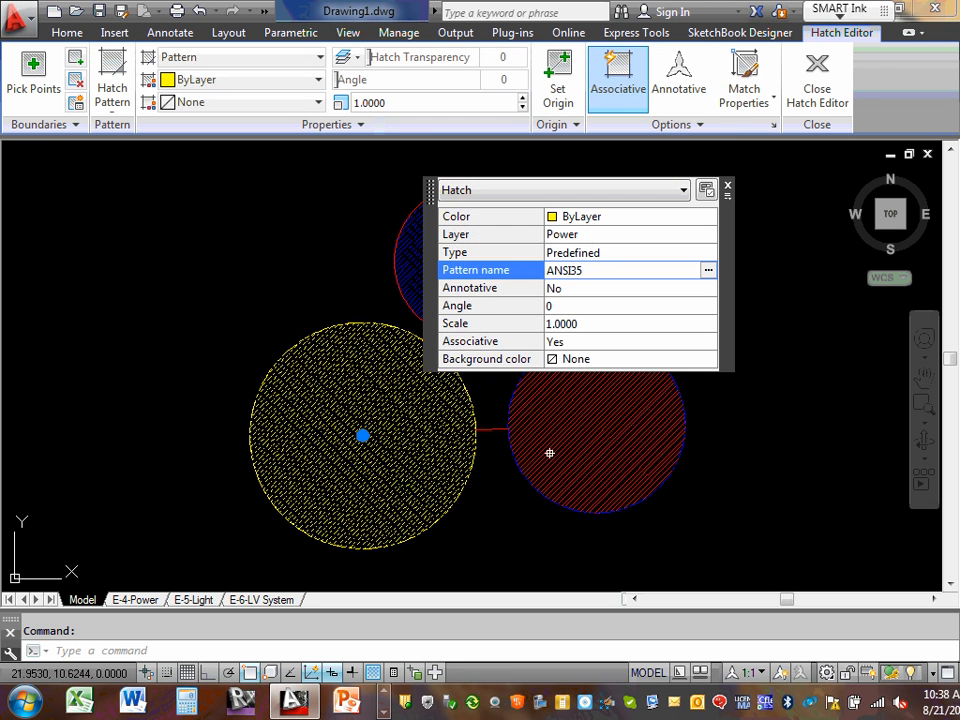
pyautogui.press('Escape')
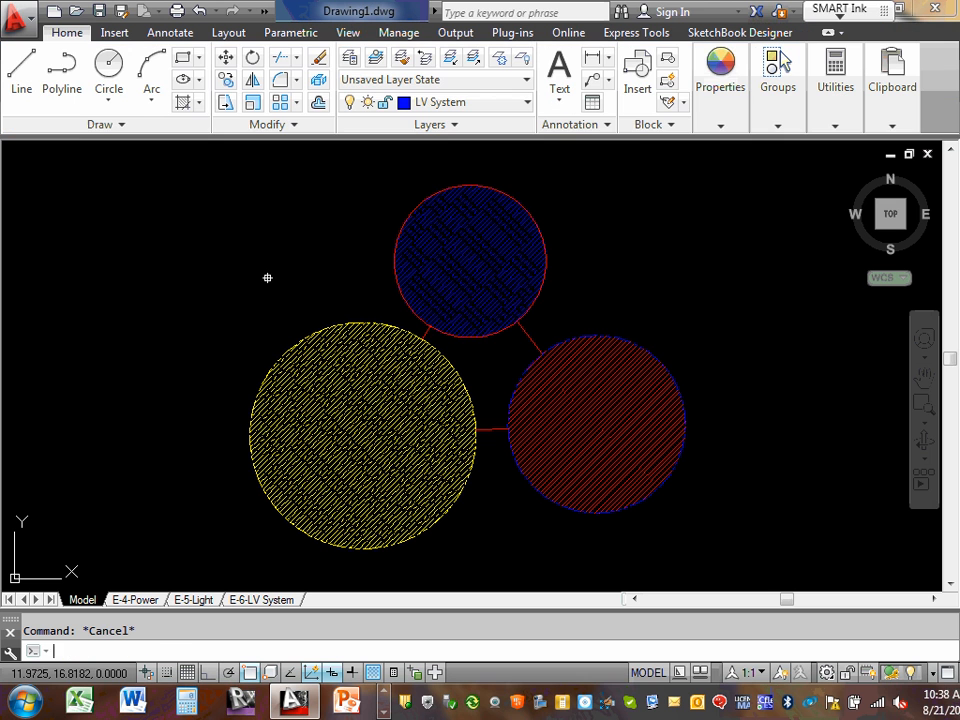
# Inspect the quick properties of the line joining the top and lower-right circles, opening its length in the calculator.
pyautogui.click(263, 274)
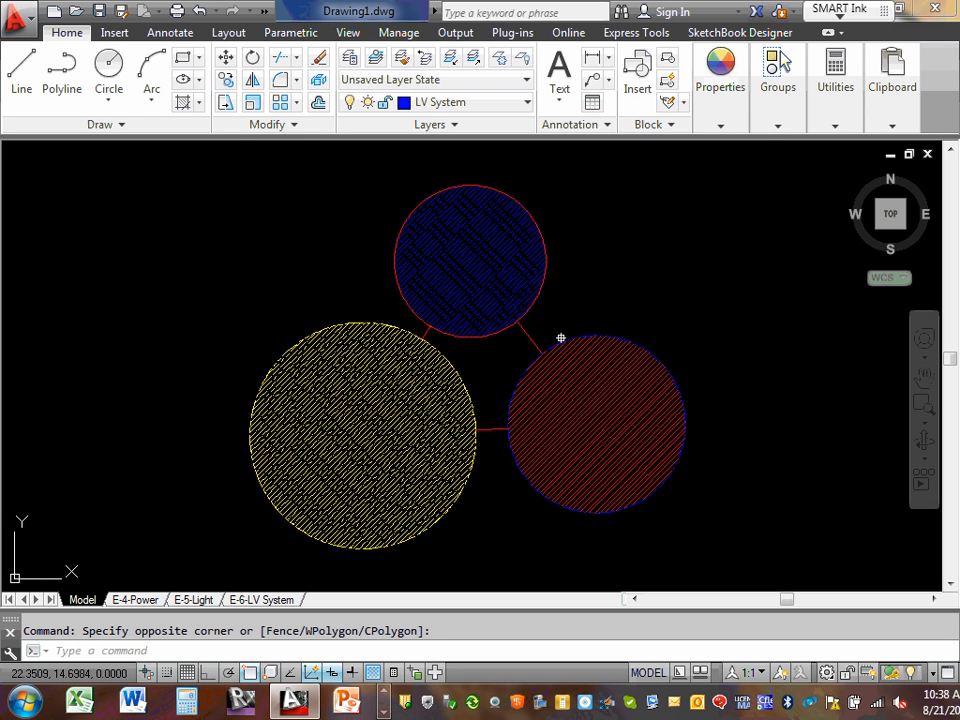
pyautogui.click(531, 335)
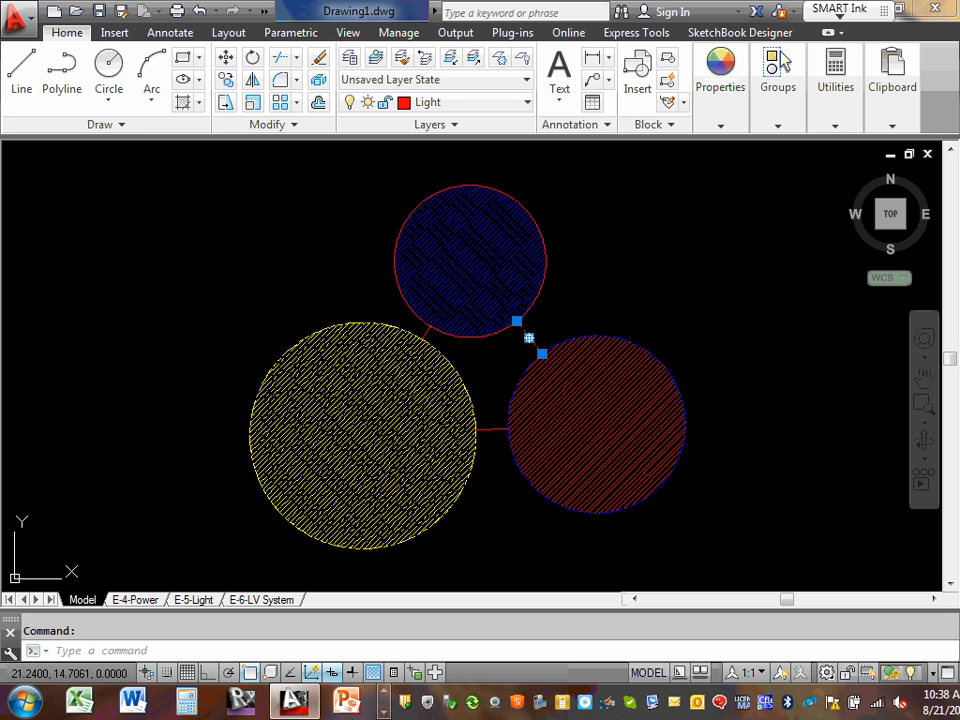
pyautogui.rightClick(529, 337)
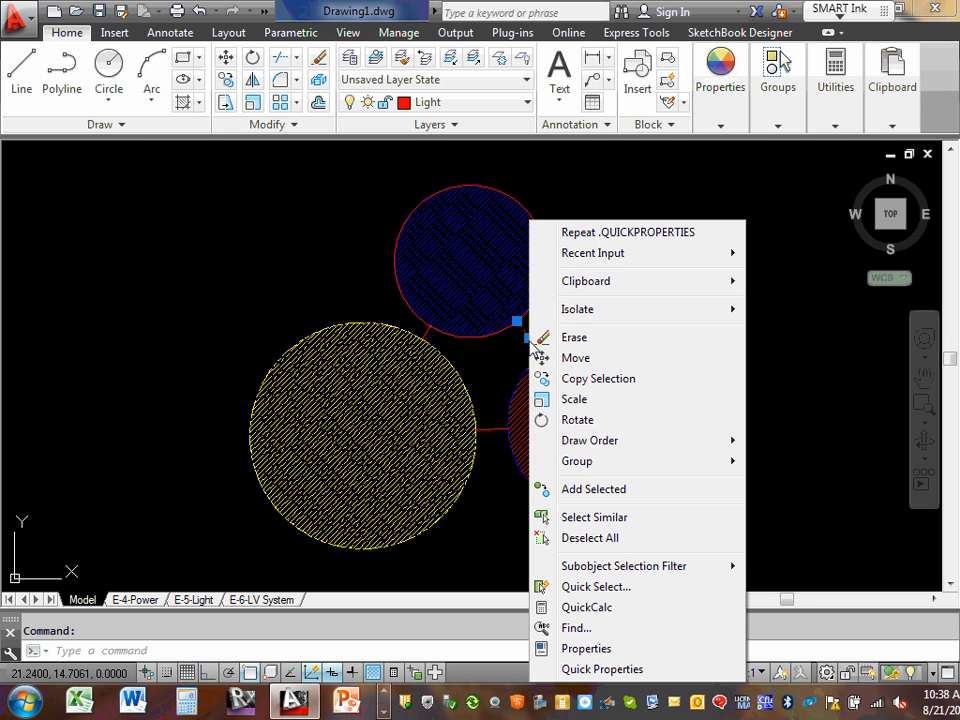
pyautogui.click(605, 669)
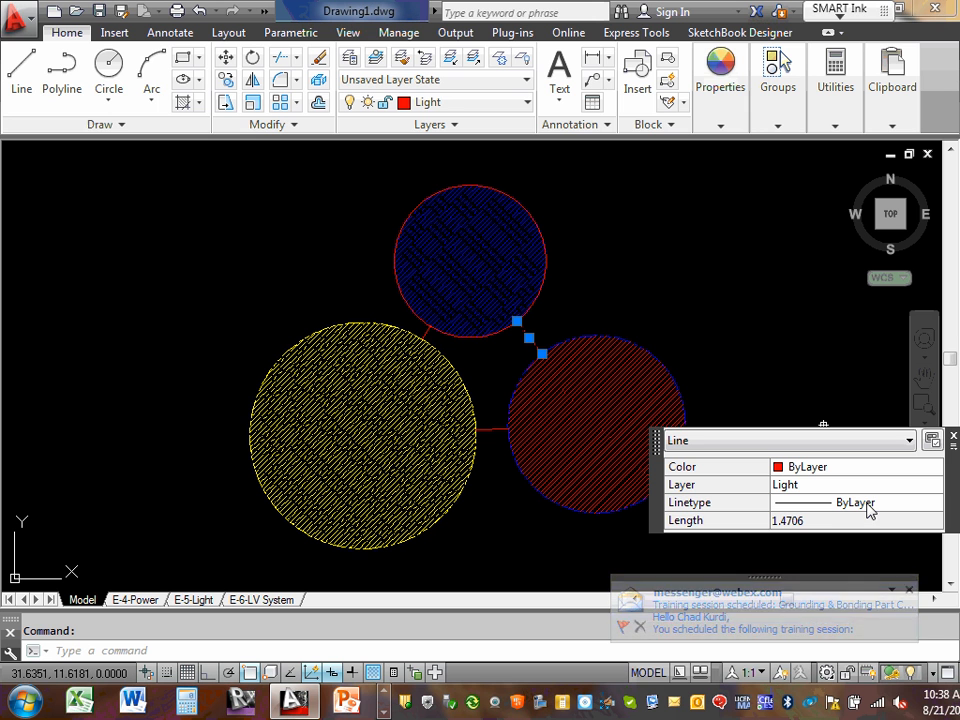
pyautogui.click(820, 522)
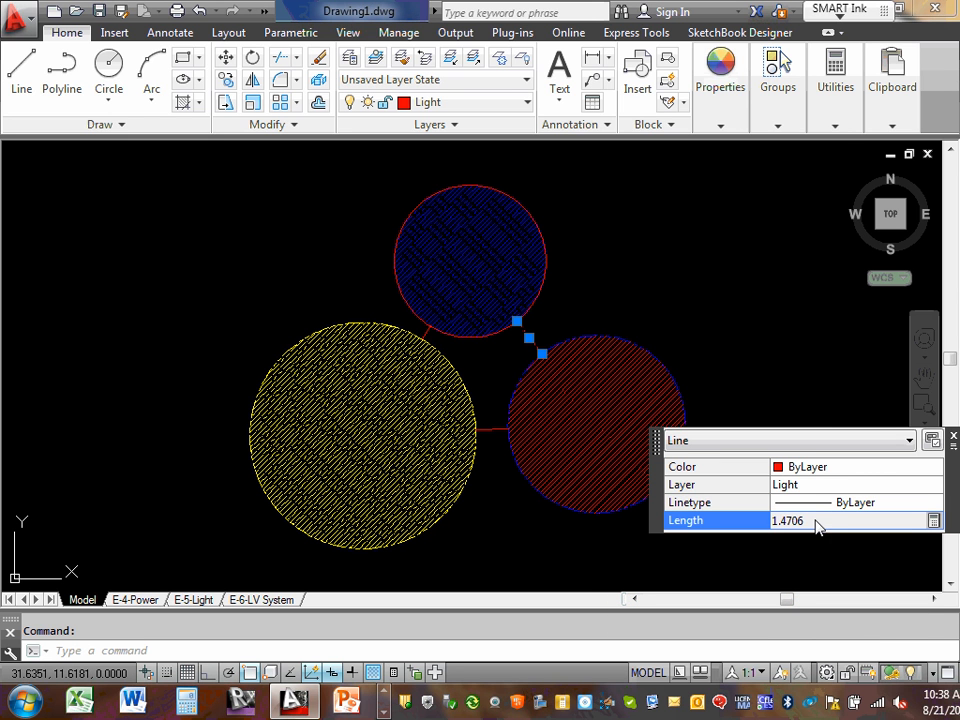
pyautogui.click(933, 520)
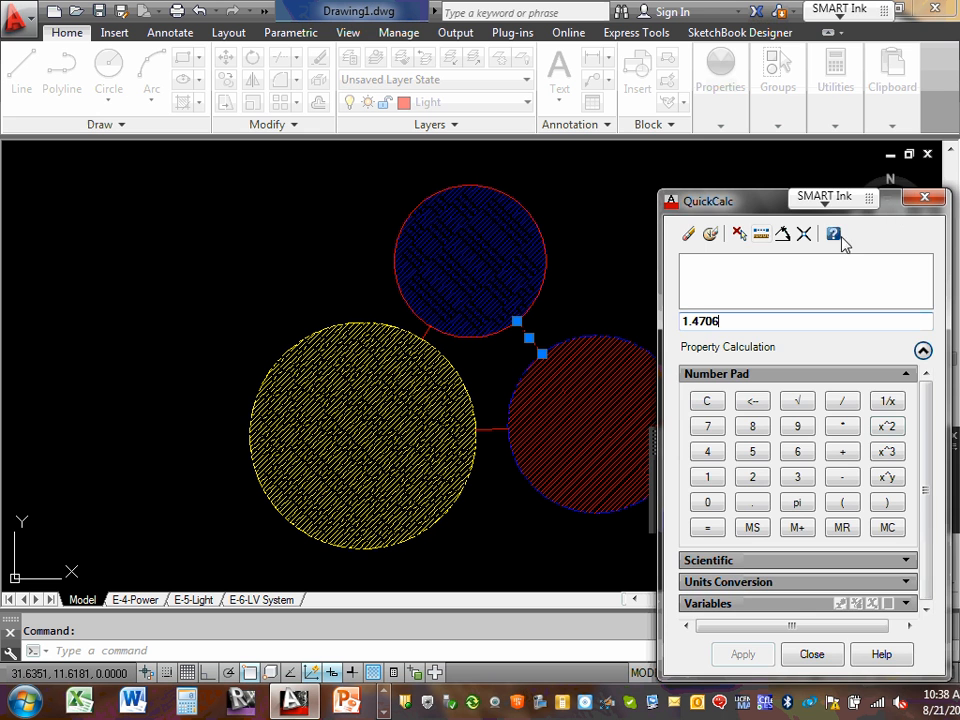
pyautogui.click(926, 198)
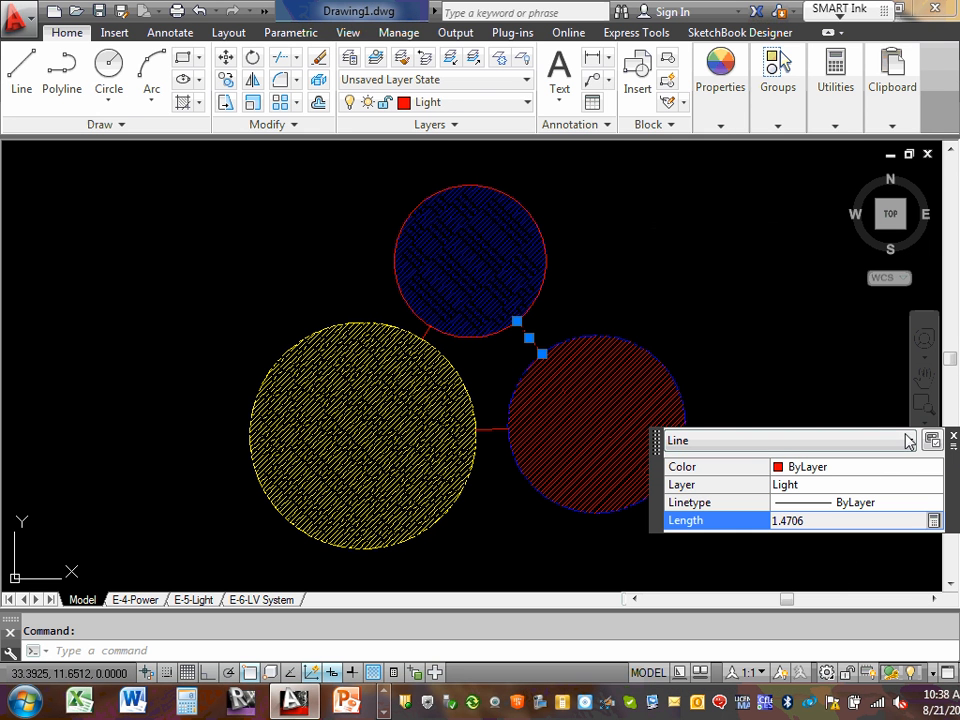
pyautogui.click(952, 437)
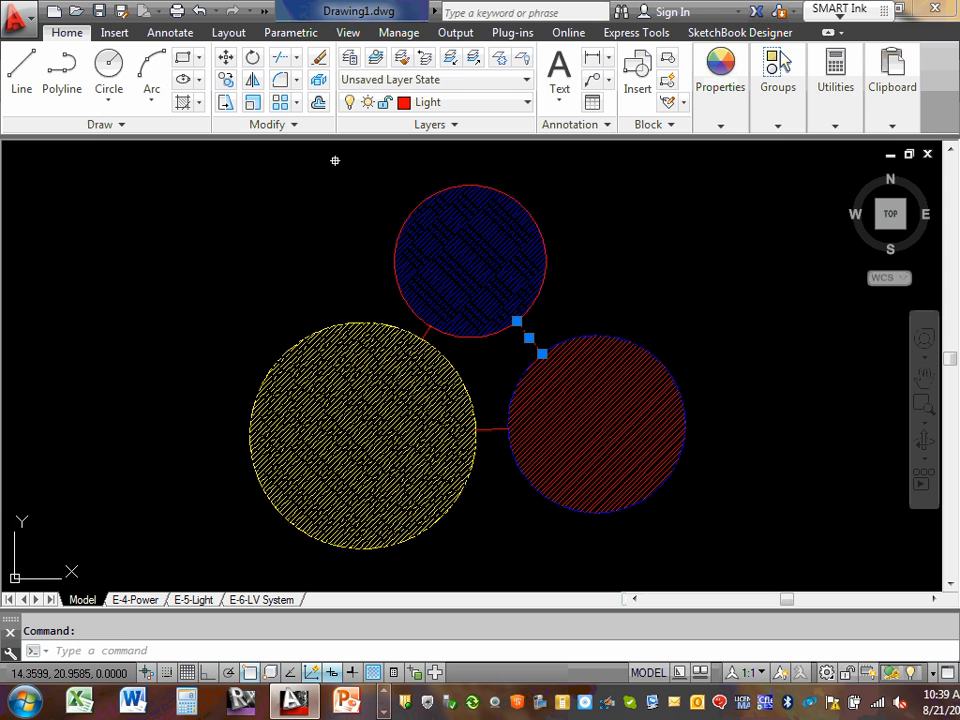
pyautogui.press('Escape')
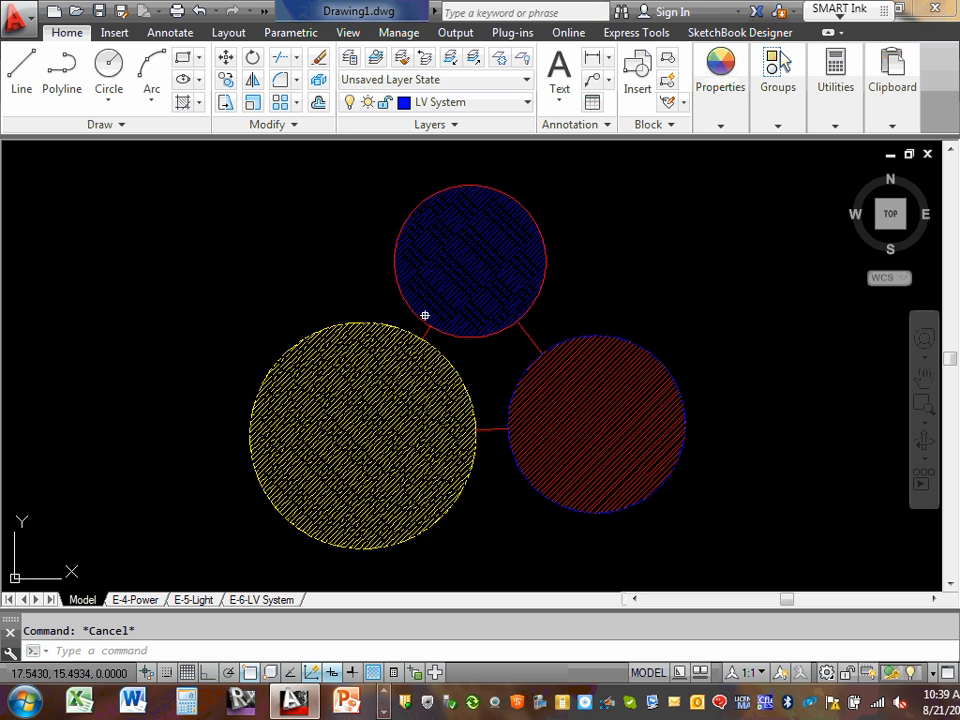
# Move the large lower-left circle and its hatch together to the LV System layer.
pyautogui.scroll(2, 493, 399)
pyautogui.moveTo(491, 381)
pyautogui.mouseDown(button='middle')
pyautogui.moveTo(484, 362)
pyautogui.moveTo(506, 309)
pyautogui.mouseUp(button='middle')
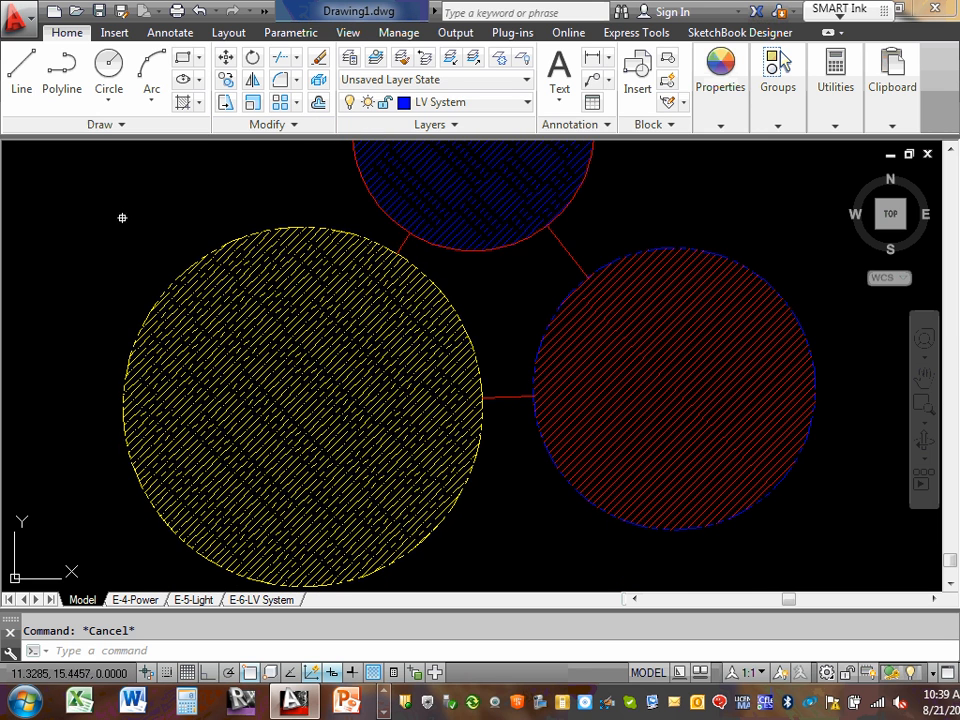
pyautogui.click(301, 345)
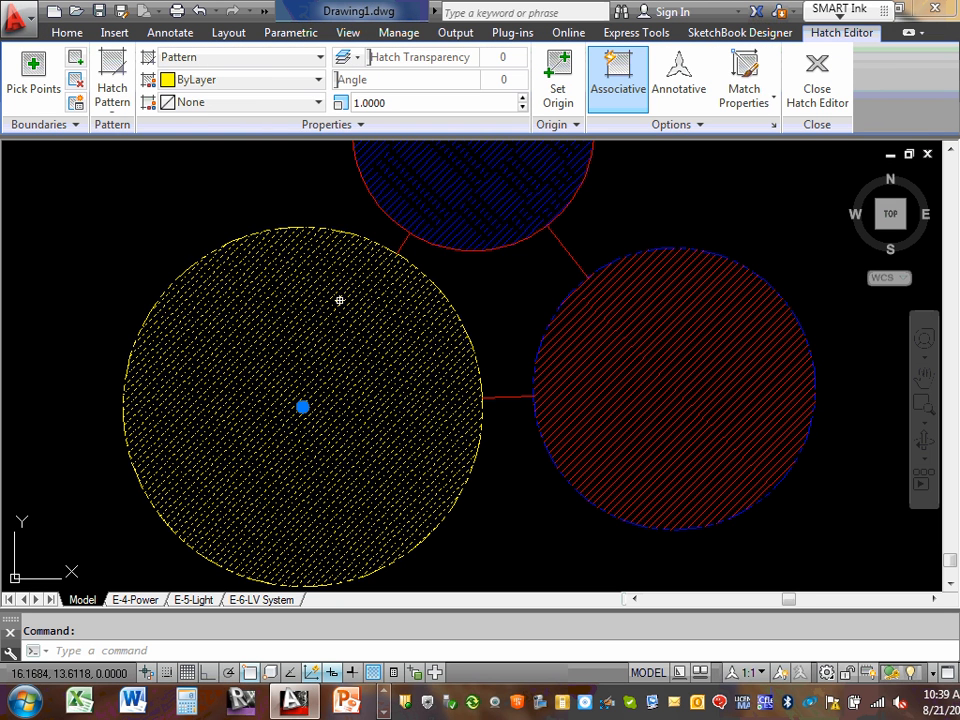
pyautogui.click(255, 234)
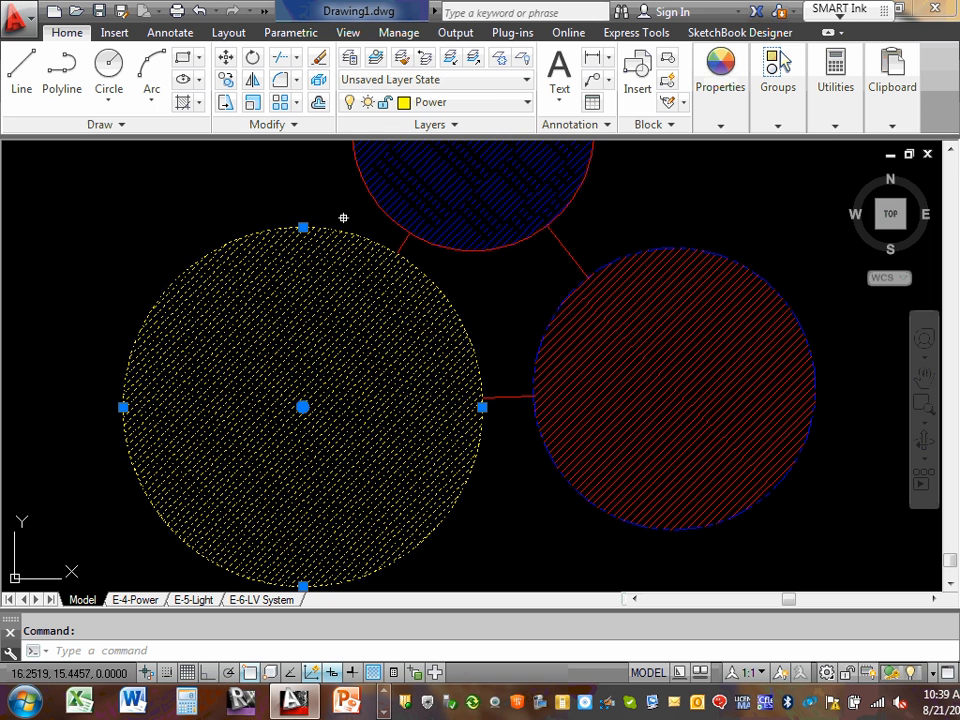
pyautogui.click(528, 104)
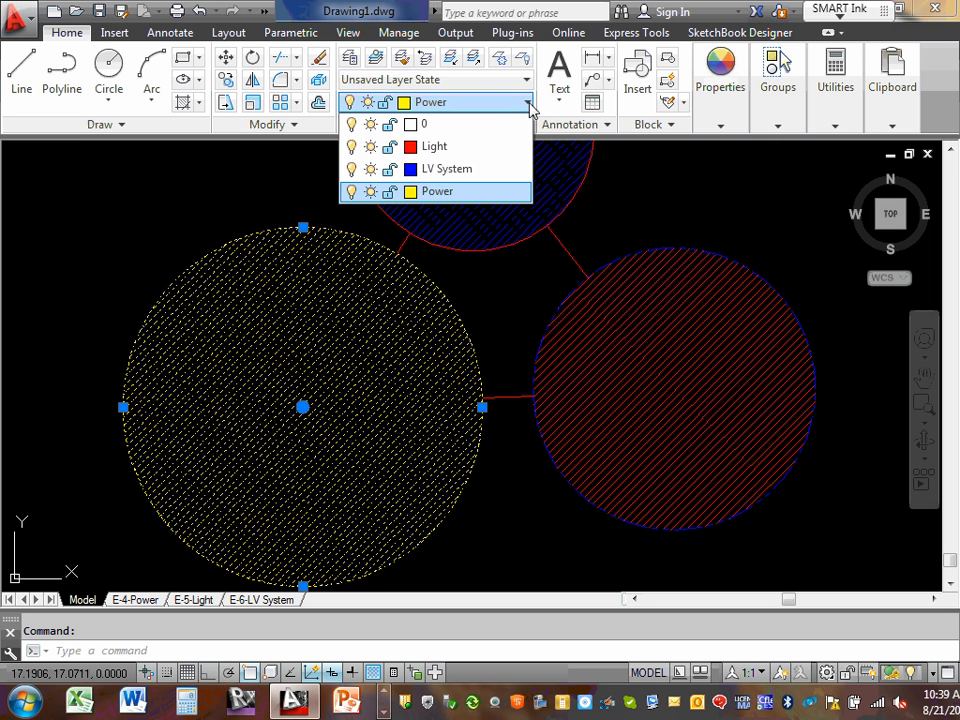
pyautogui.click(446, 168)
pyautogui.press('Escape')
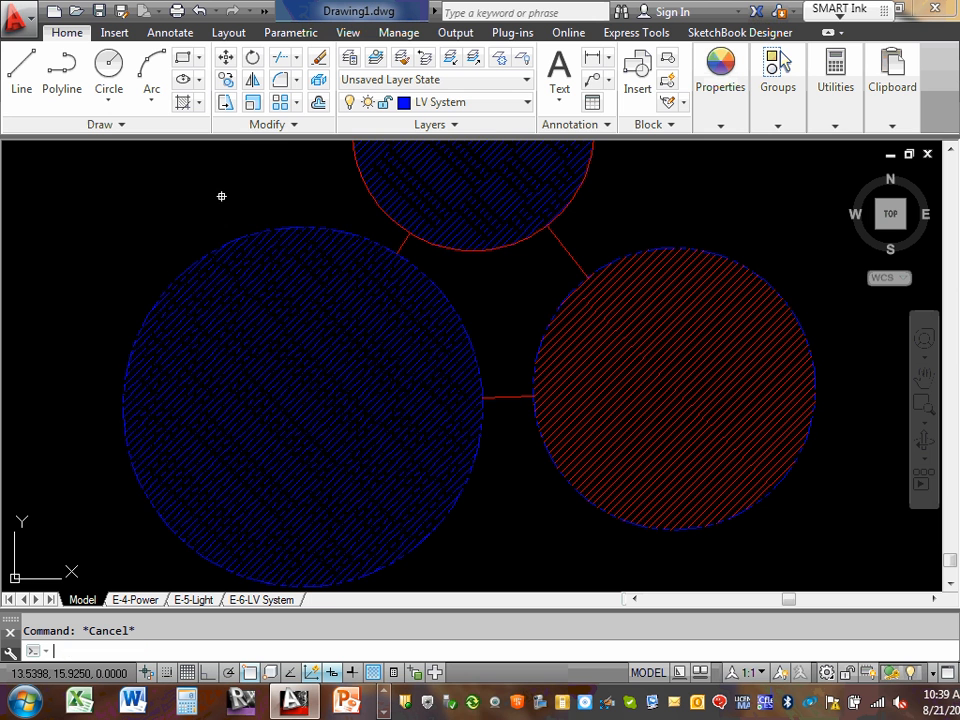
# Review the layer options in the quick properties of the large lower-left circle's hatch, keeping LV System.
pyautogui.scroll(-5, 231, 249)
pyautogui.scroll(6, 193, 251)
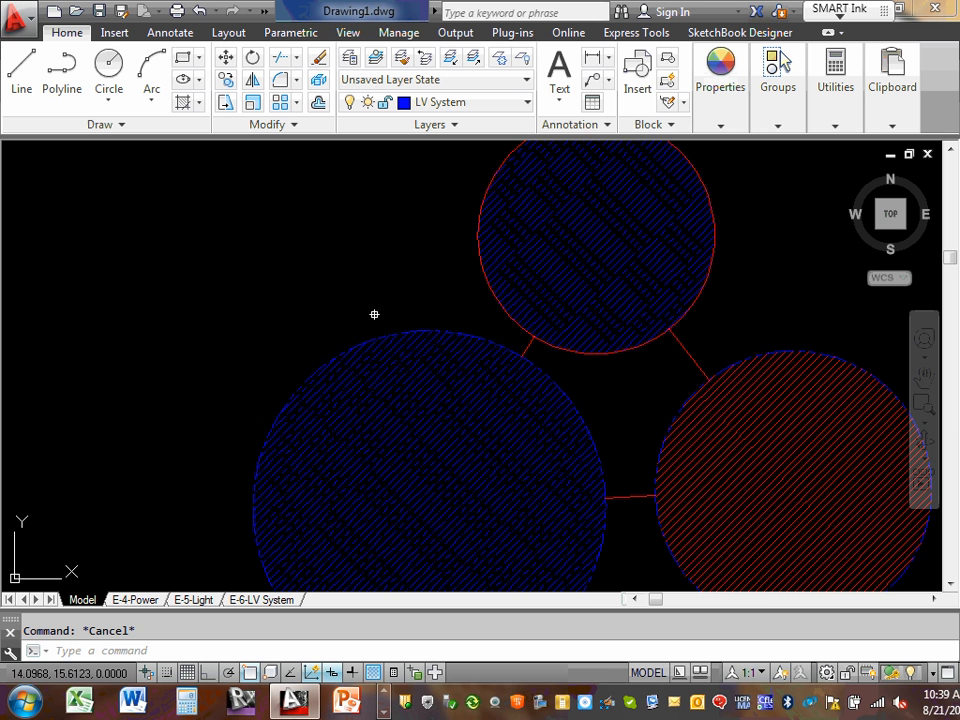
pyautogui.scroll(-2, 372, 295)
pyautogui.moveTo(369, 283); pyautogui.dragTo(321, 256, button='middle')
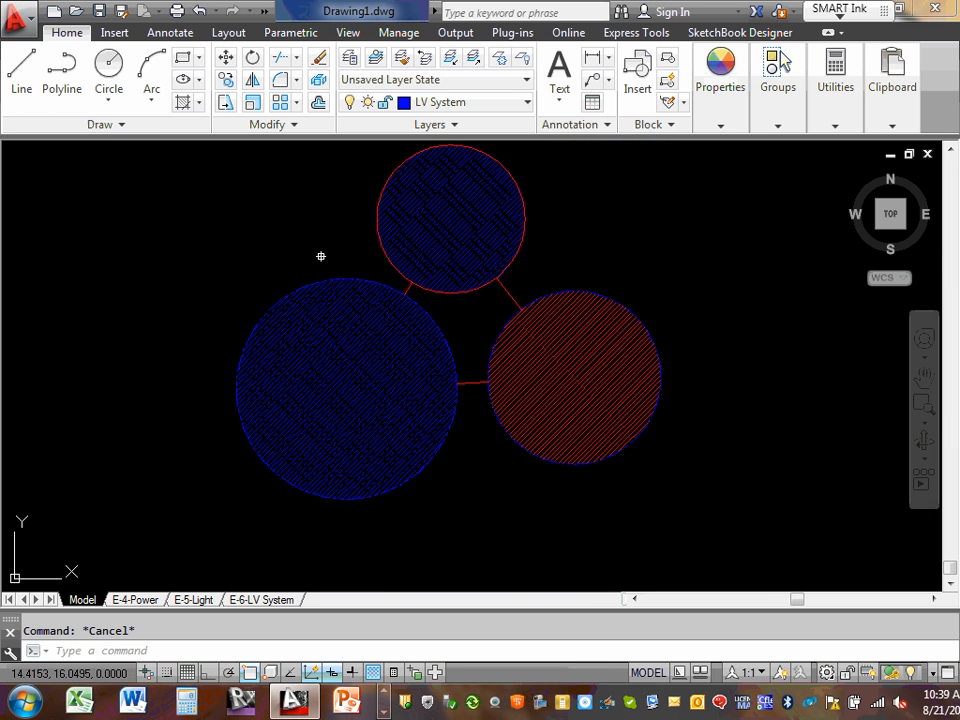
pyautogui.moveTo(493, 287)
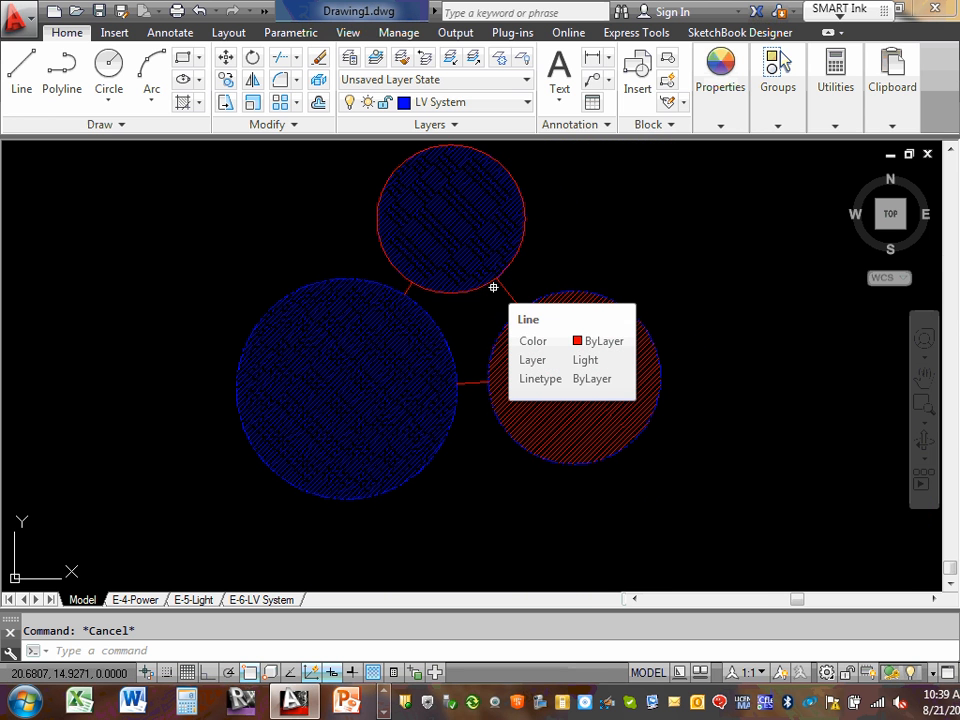
pyautogui.click(389, 381)
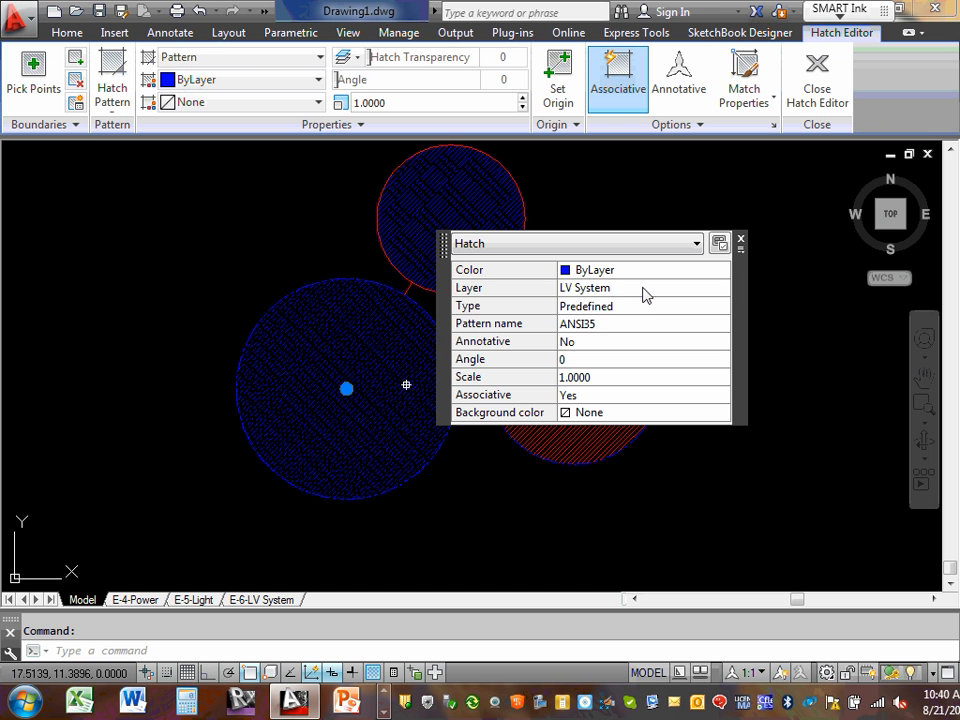
pyautogui.click(684, 290)
pyautogui.click(725, 290)
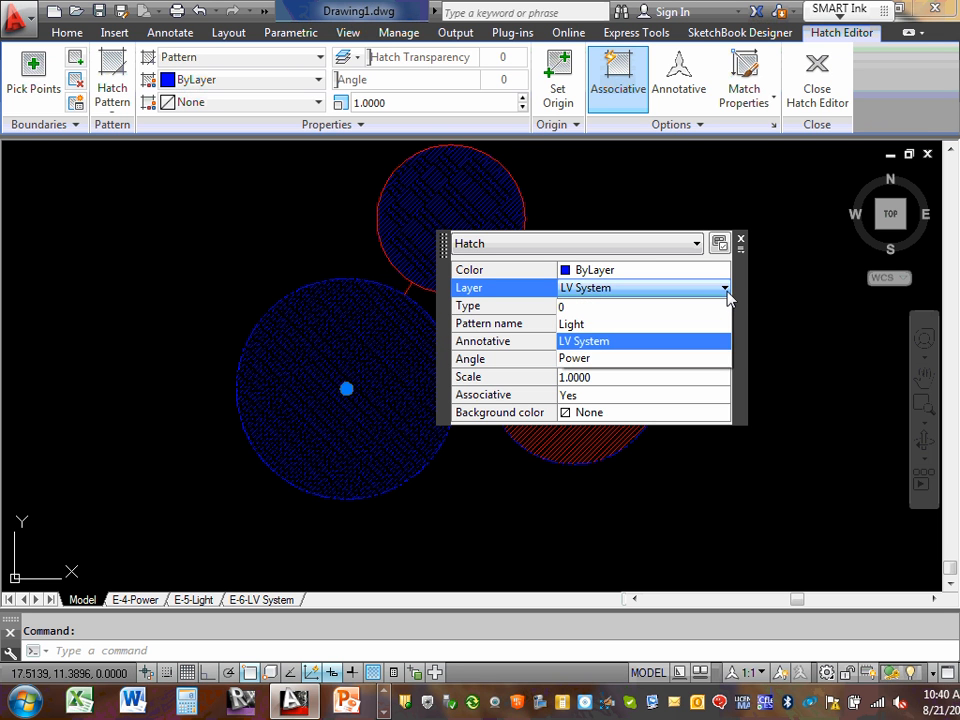
pyautogui.click(726, 290)
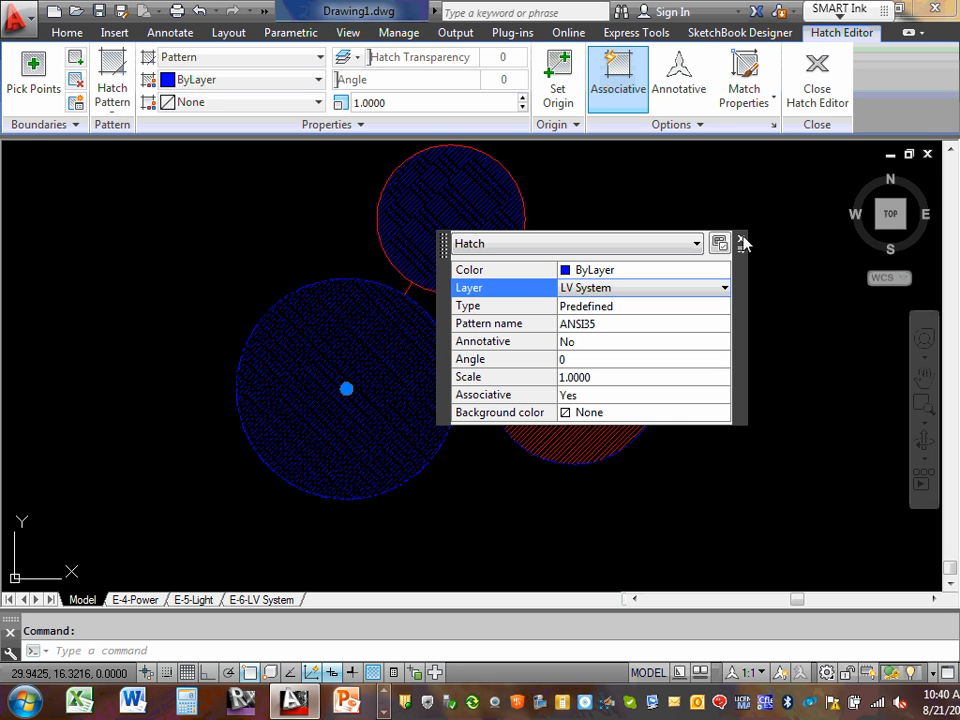
pyautogui.click(740, 239)
pyautogui.press('Escape')
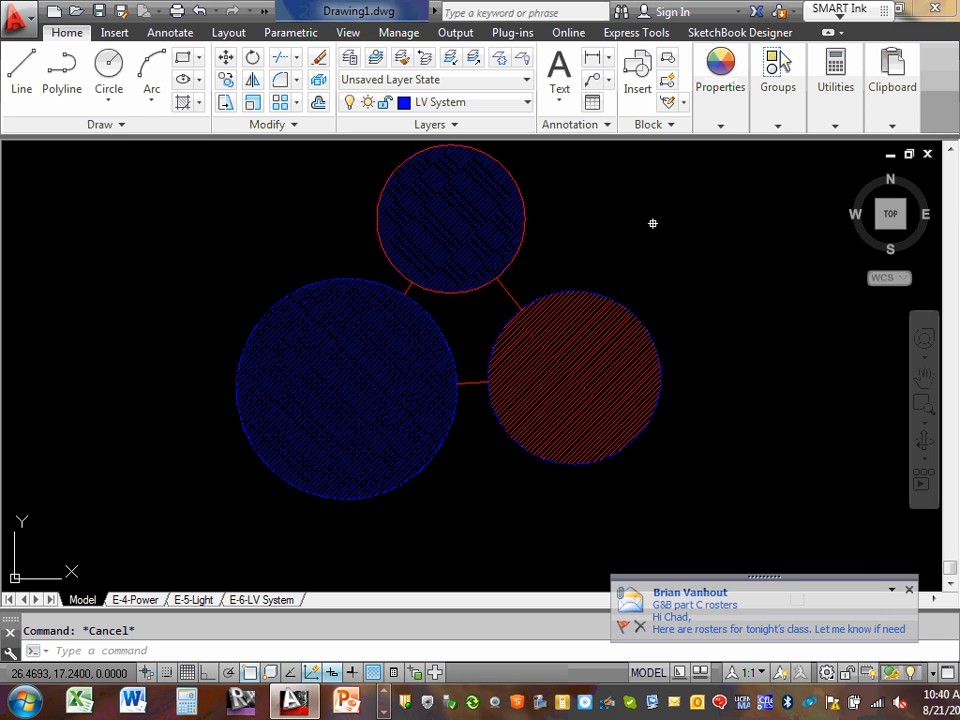
pyautogui.click(909, 590)
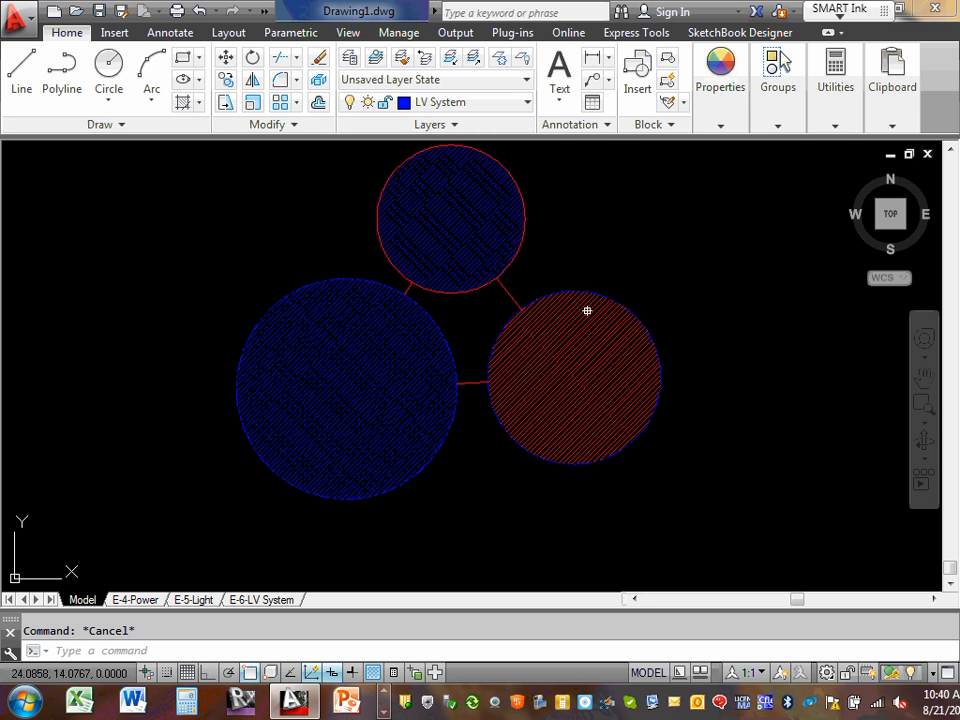
pyautogui.scroll(-2, 598, 292)
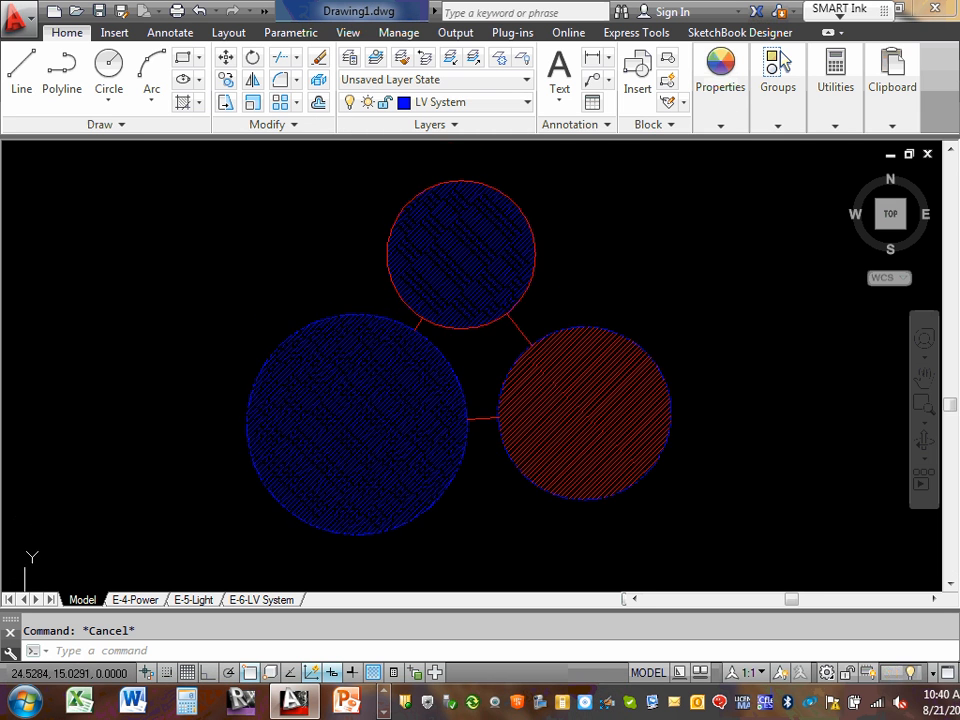
pyautogui.click(311, 199)
pyautogui.click(726, 486)
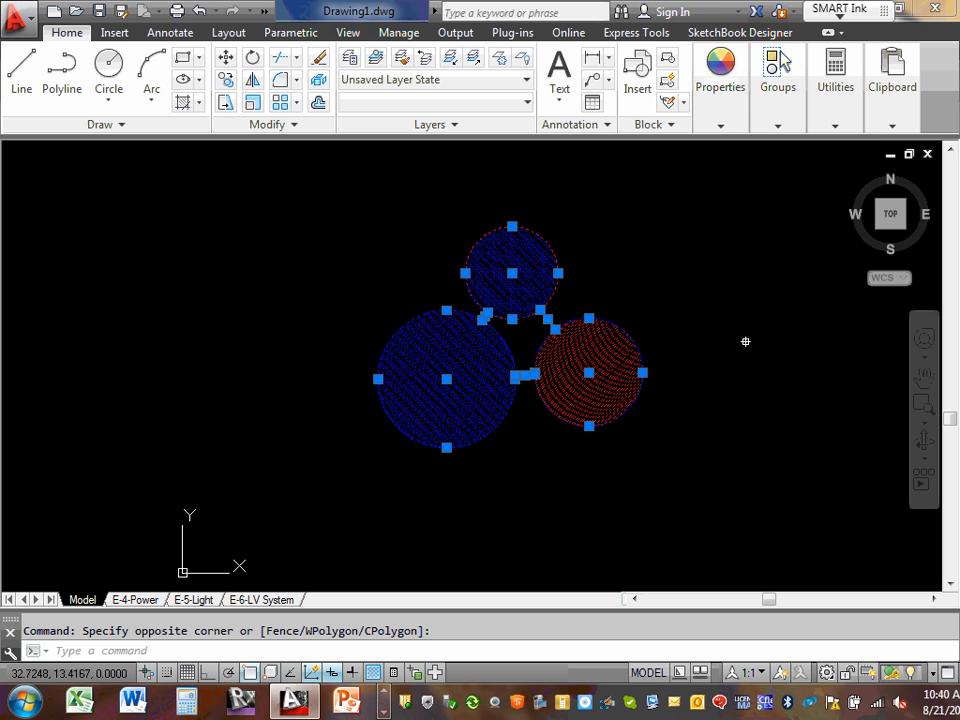
pyautogui.click(776, 124)
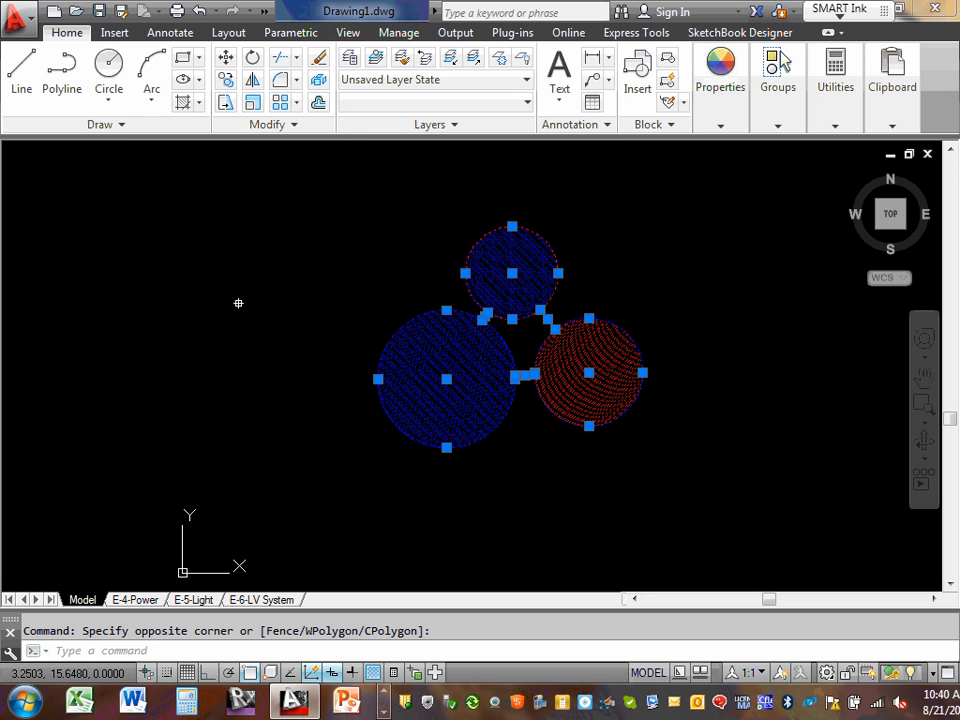
pyautogui.press('Escape')
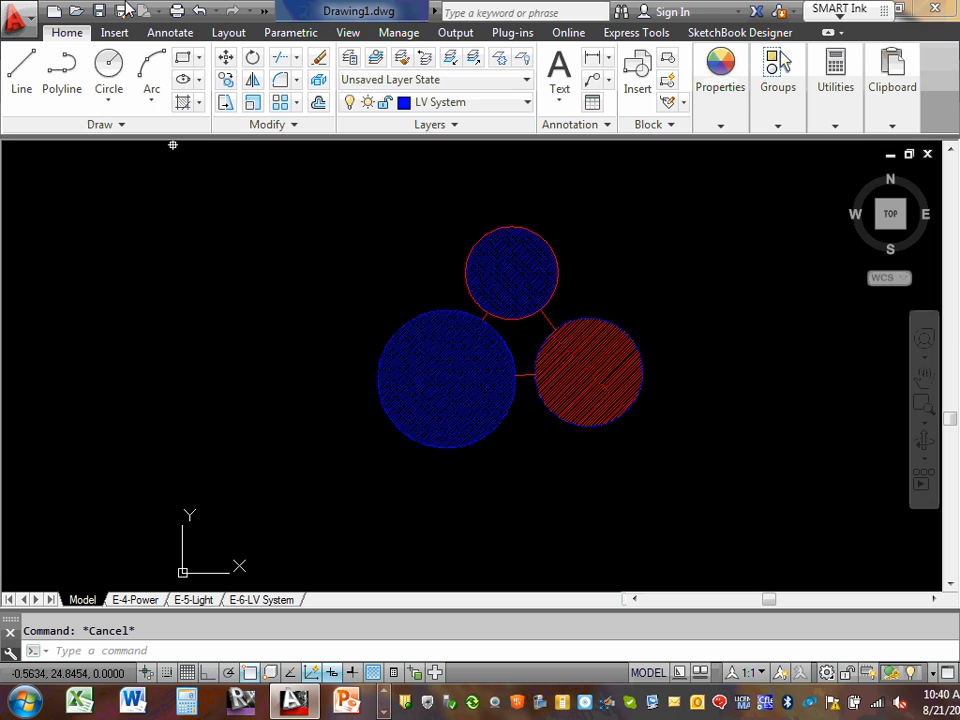
pyautogui.click(720, 80)
pyautogui.click(121, 124)
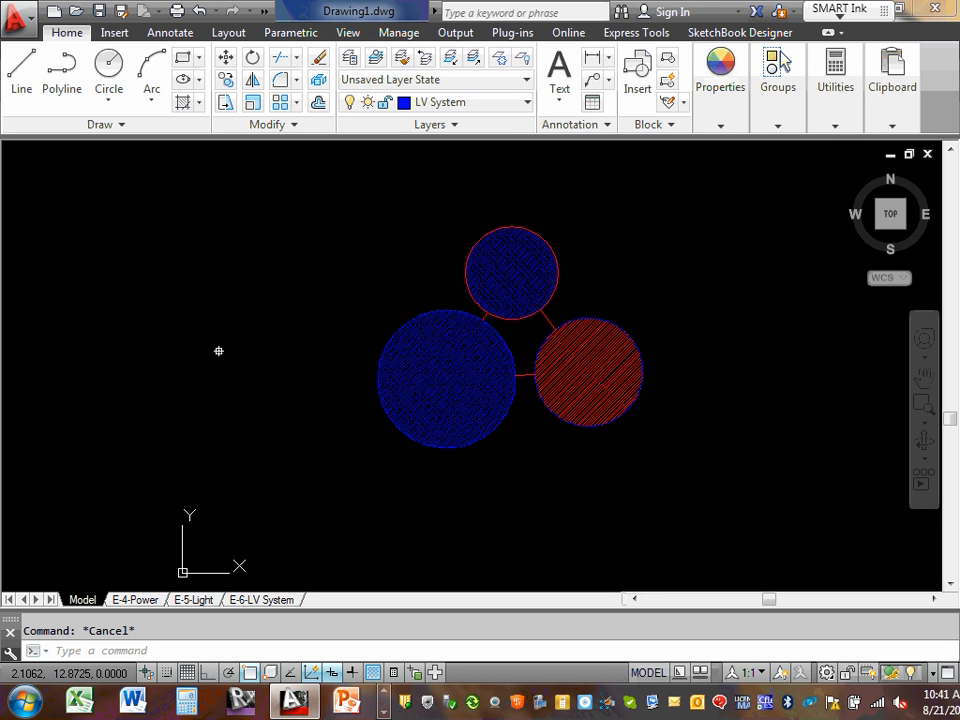
# Set the drawing's length units to Architectural with the UNITS command.
pyautogui.write('units')
pyautogui.press('Return')
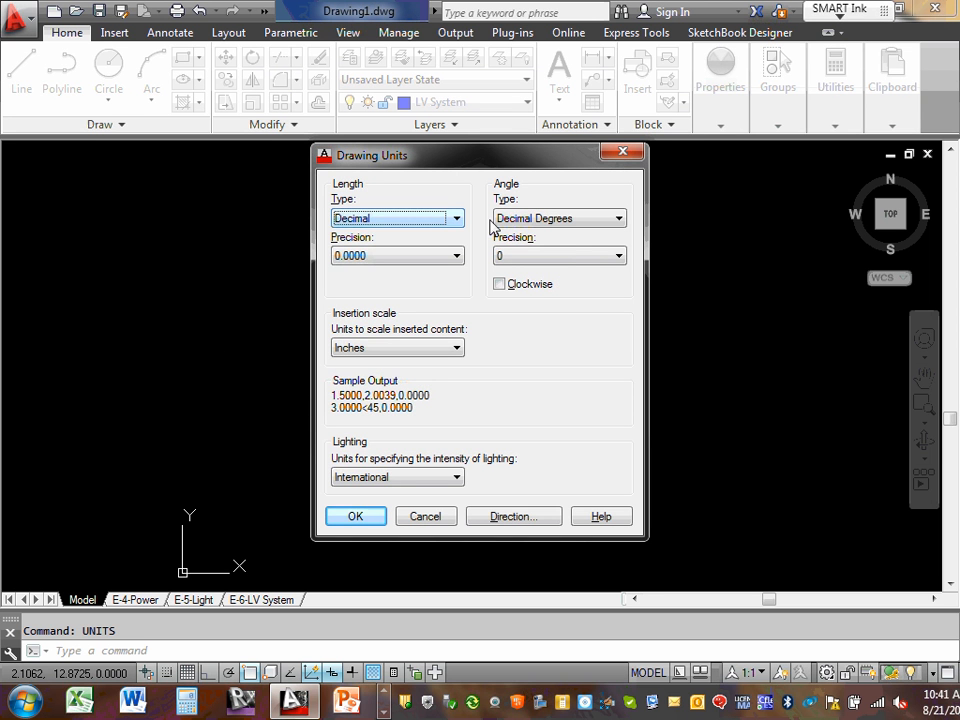
pyautogui.click(457, 221)
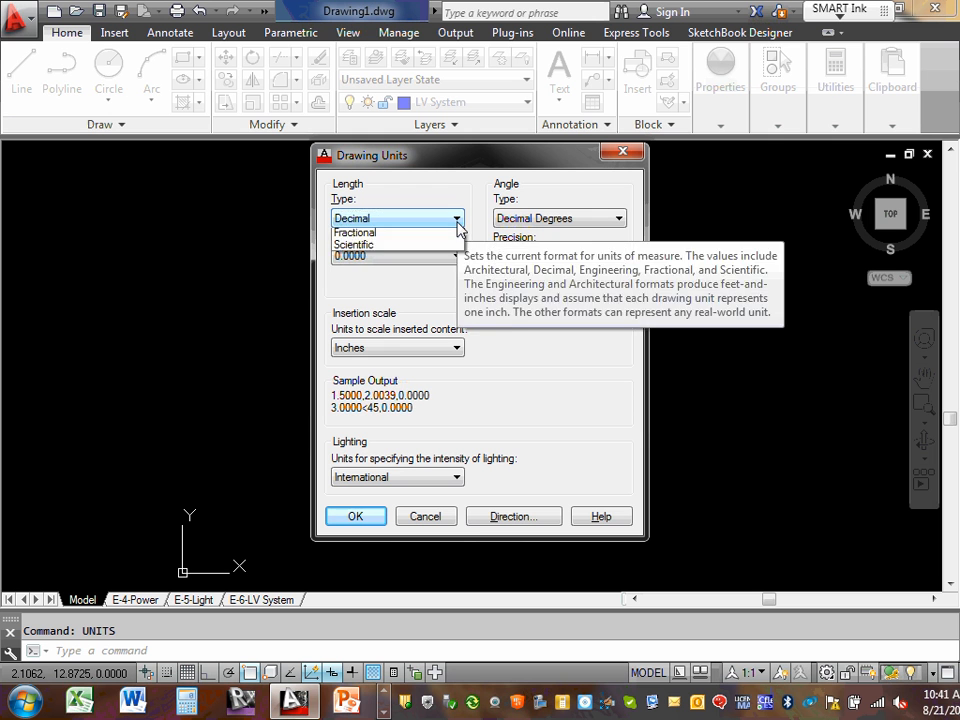
pyautogui.click(424, 237)
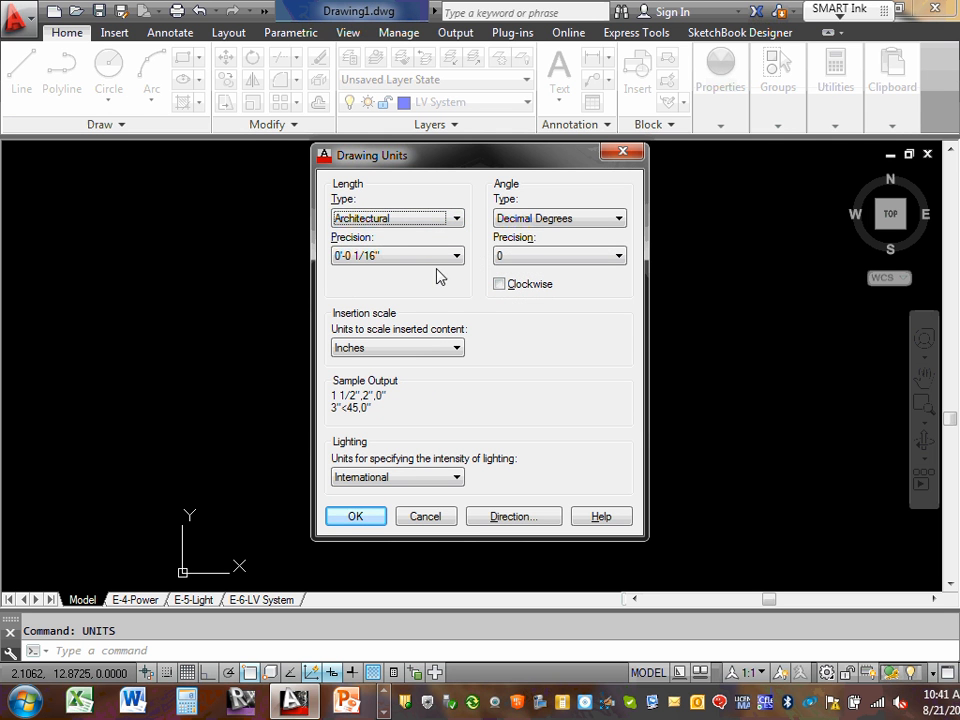
pyautogui.click(350, 517)
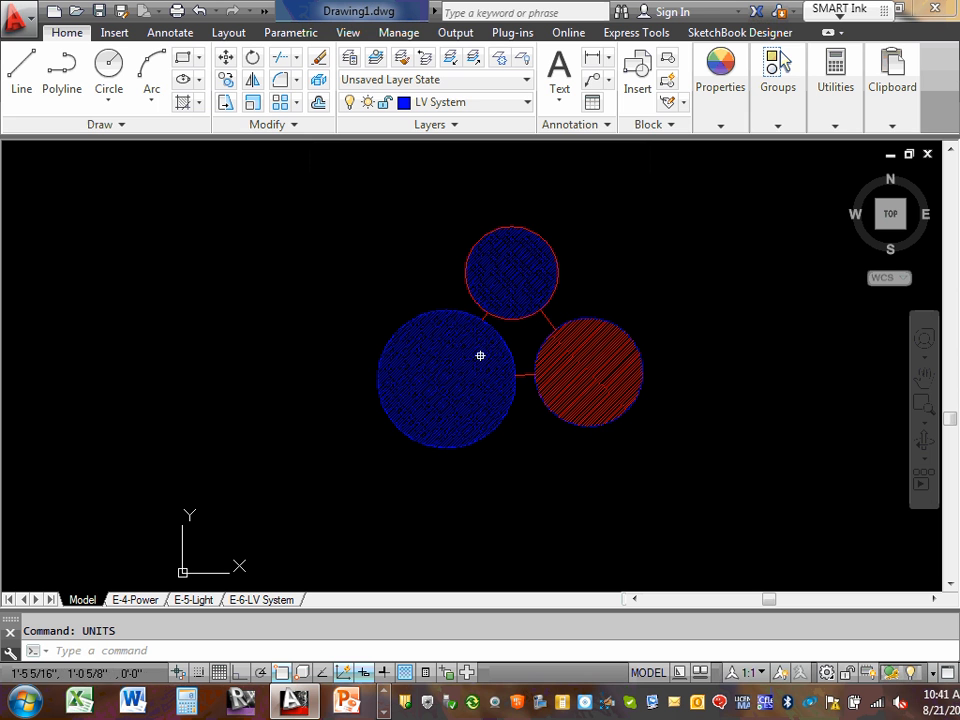
# Check the length of the line between the top and lower-right circles in its quick properties, using the architectural units.
pyautogui.click(547, 318)
pyautogui.rightClick(547, 318)
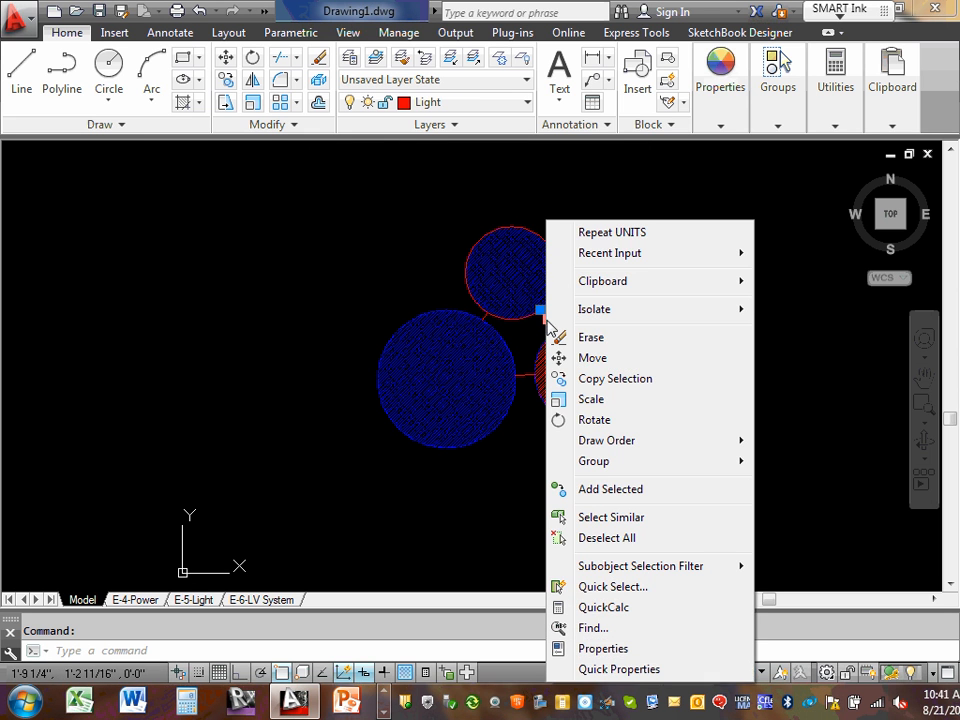
pyautogui.click(641, 667)
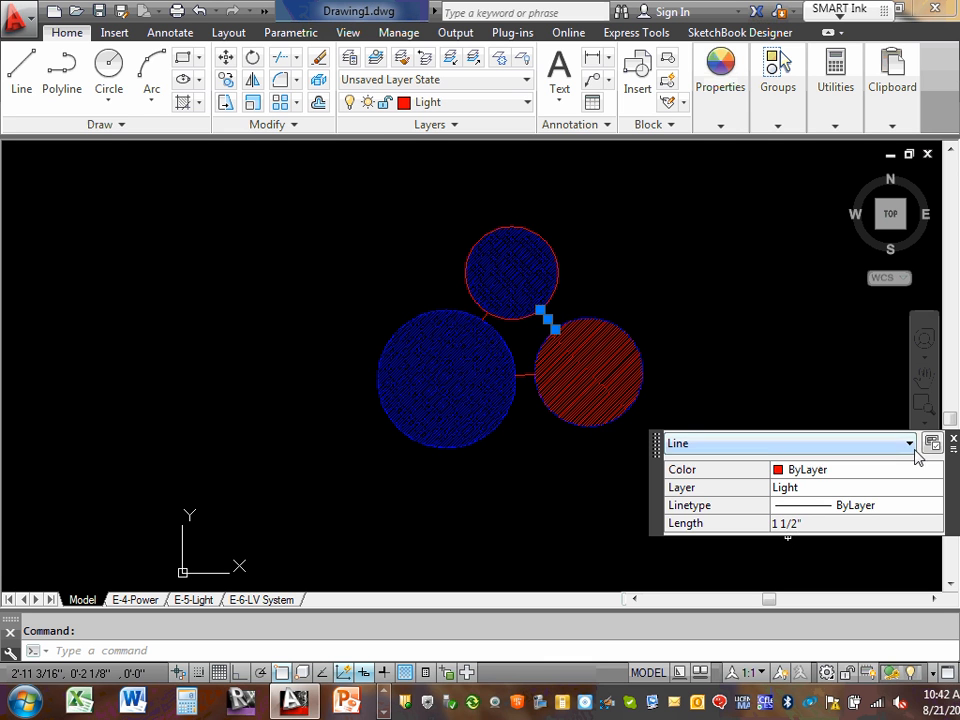
pyautogui.click(953, 442)
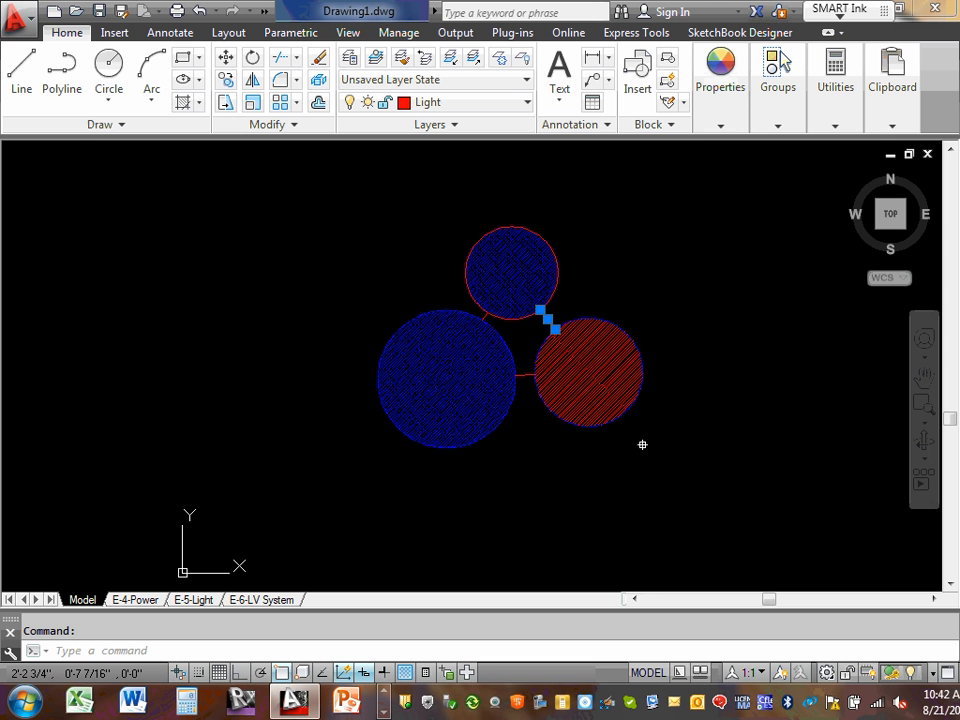
pyautogui.press('Escape')
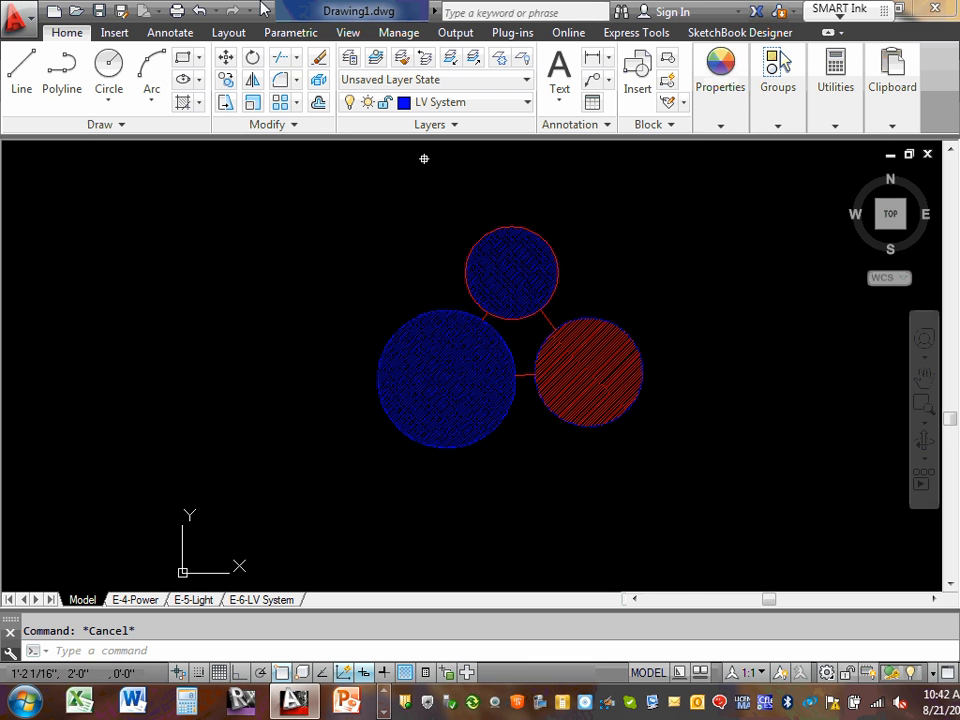
# Add a linear dimension from the top circle's centre to a point on its edge.
pyautogui.scroll(6, 501, 325)
pyautogui.scroll(-6, 500, 323)
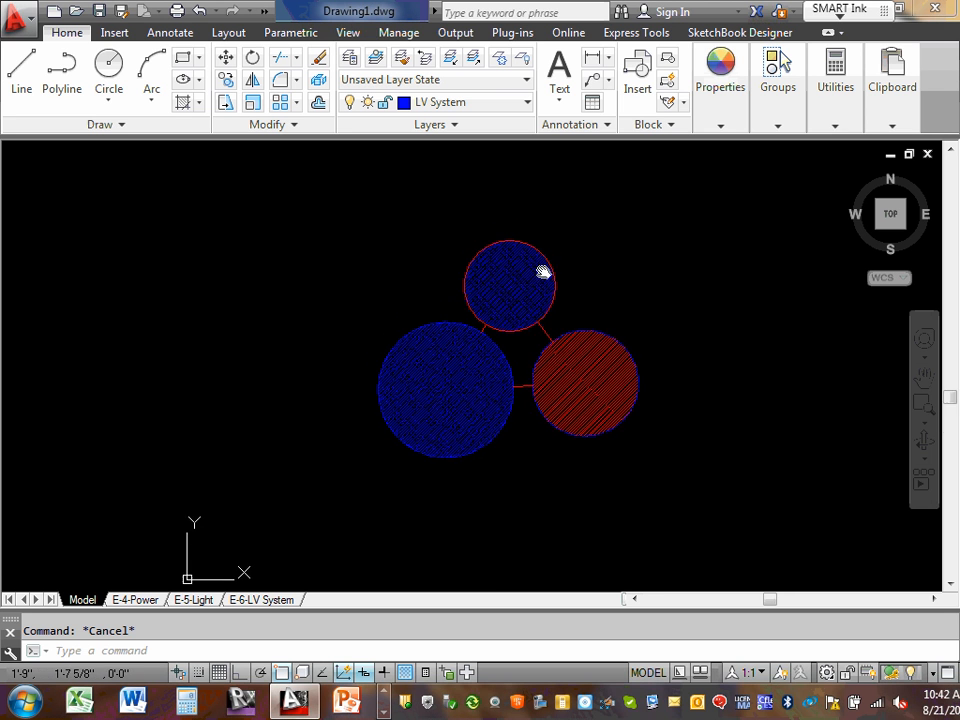
pyautogui.scroll(2, 565, 170)
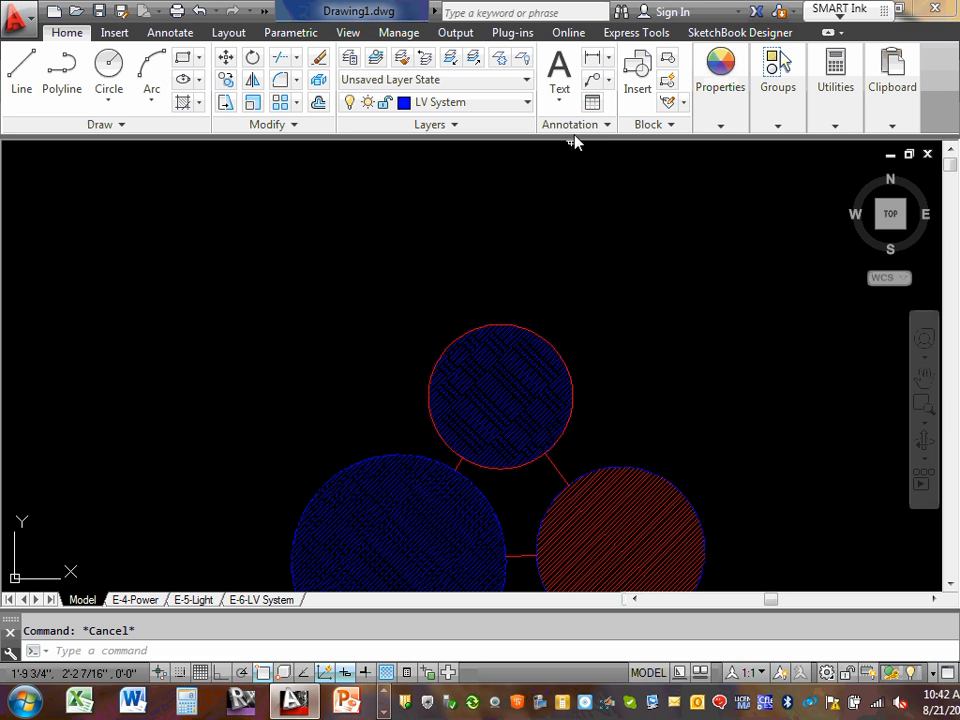
pyautogui.click(592, 58)
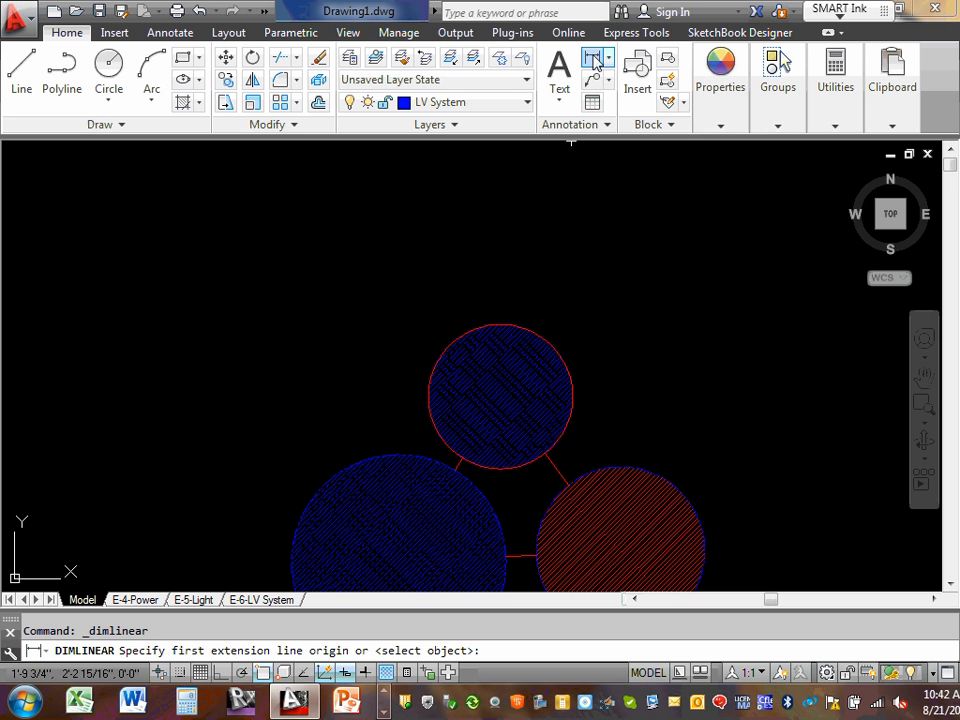
pyautogui.click(500, 397)
pyautogui.click(571, 371)
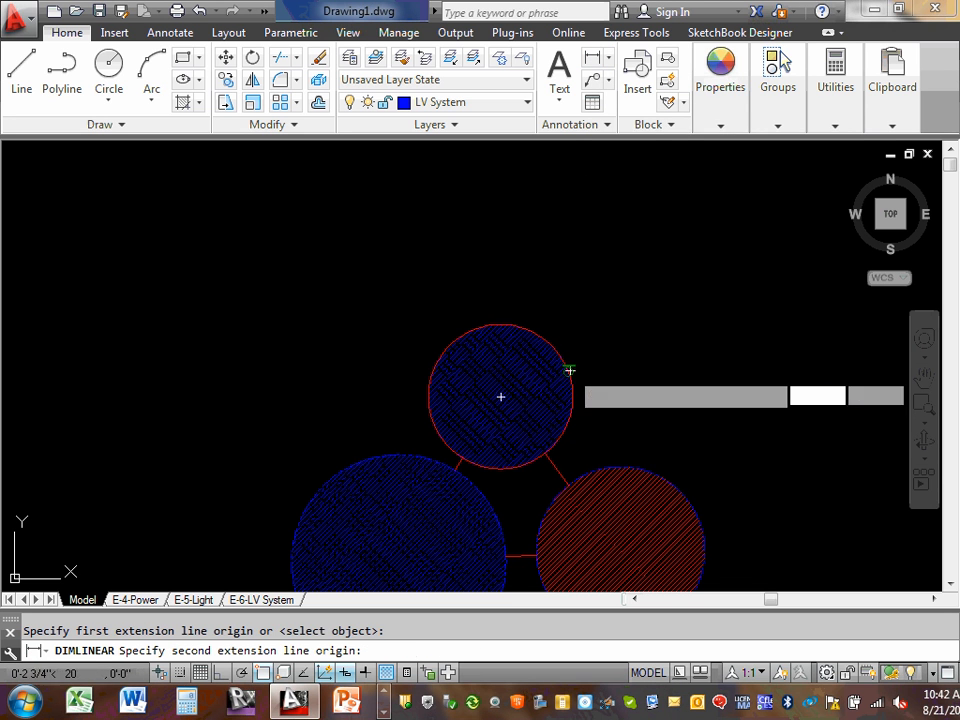
pyautogui.click(569, 397)
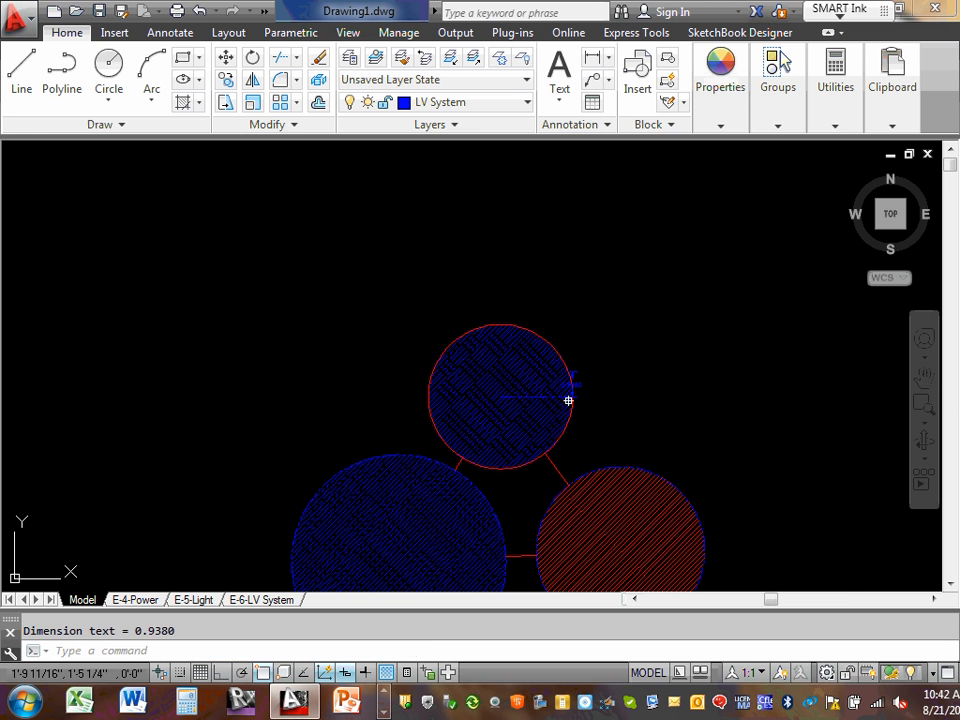
pyautogui.scroll(8, 568, 408)
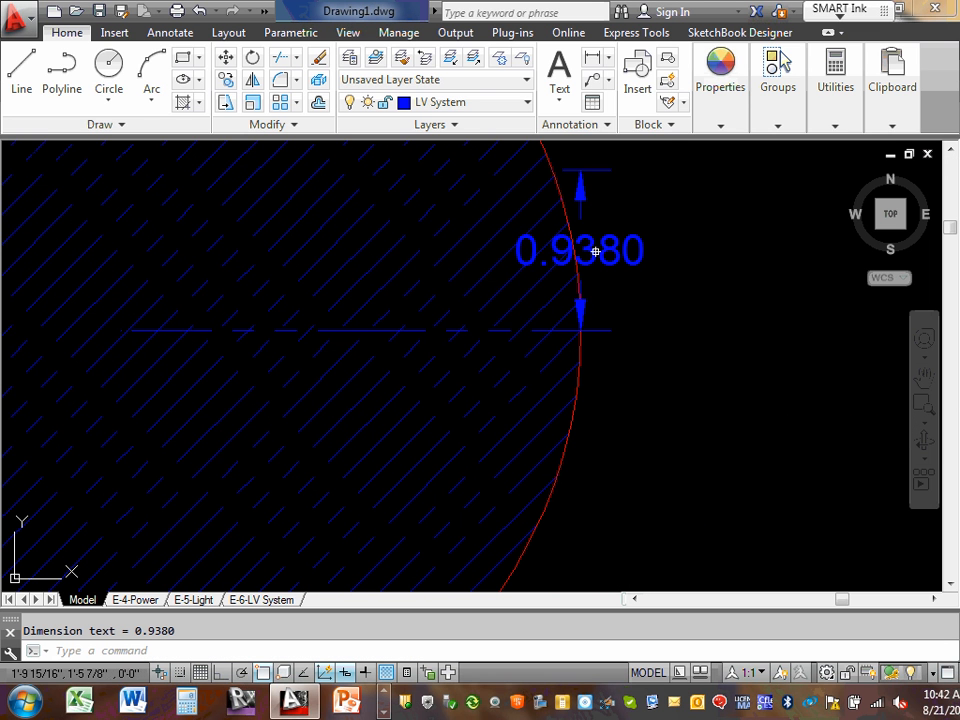
pyautogui.scroll(-4, 585, 257)
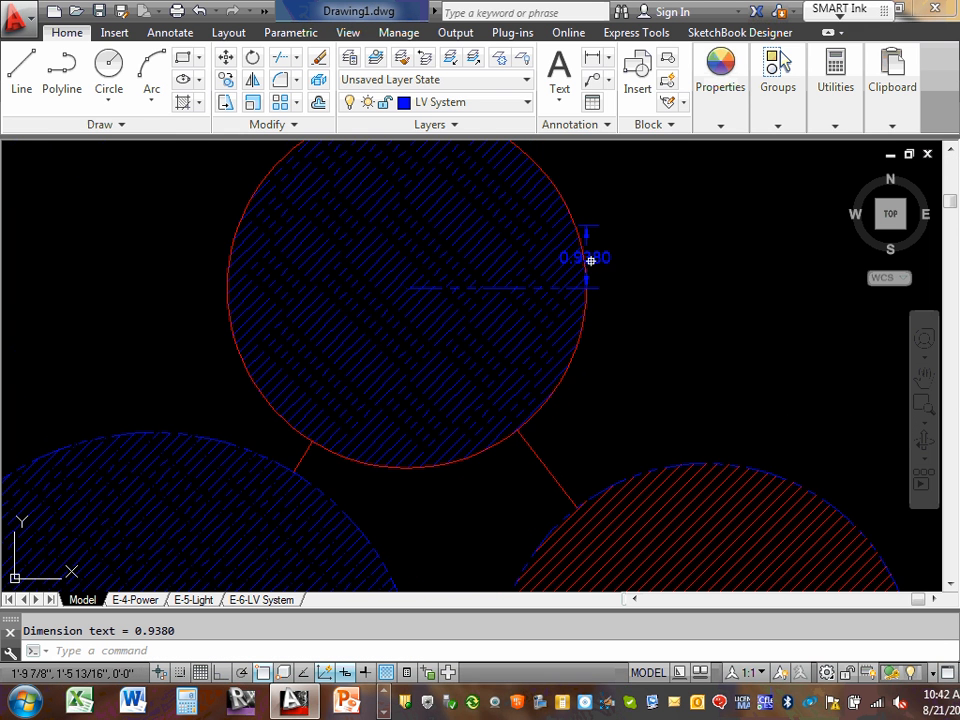
pyautogui.scroll(4, 595, 267)
pyautogui.scroll(-4, 598, 269)
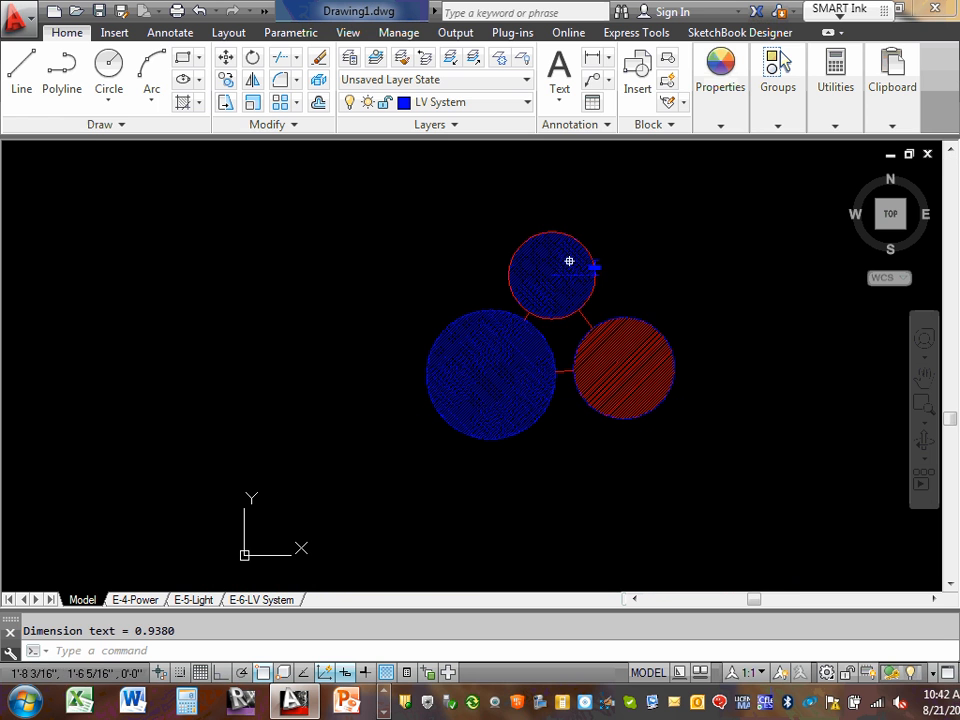
pyautogui.press('Escape')
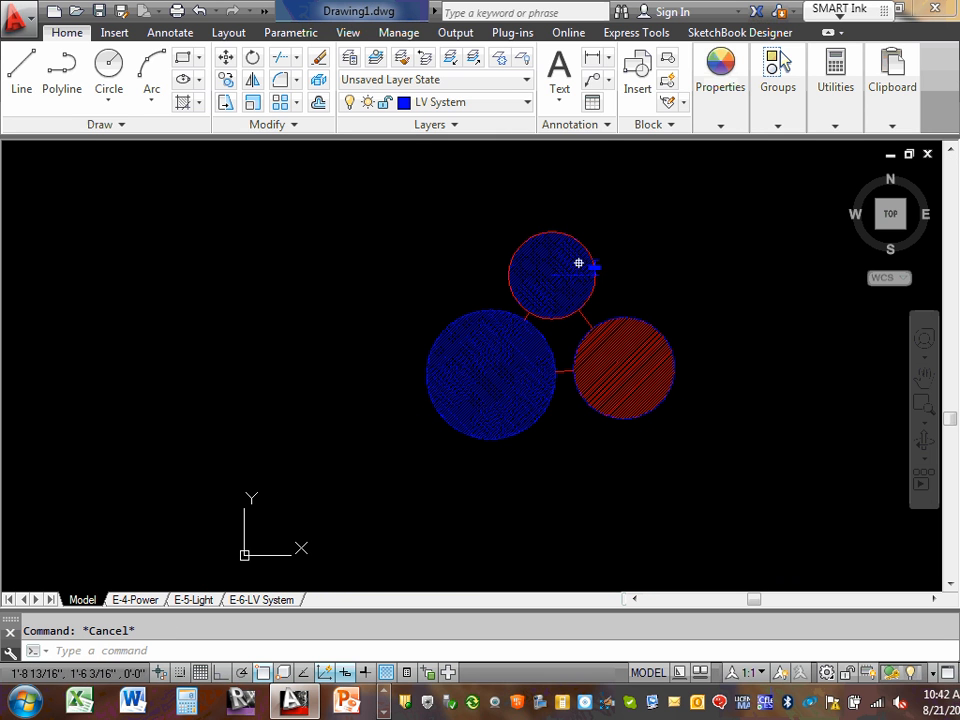
# Add a radius dimension to the large lower-left circle, placing its text near the circle's centre.
pyautogui.click(607, 81)
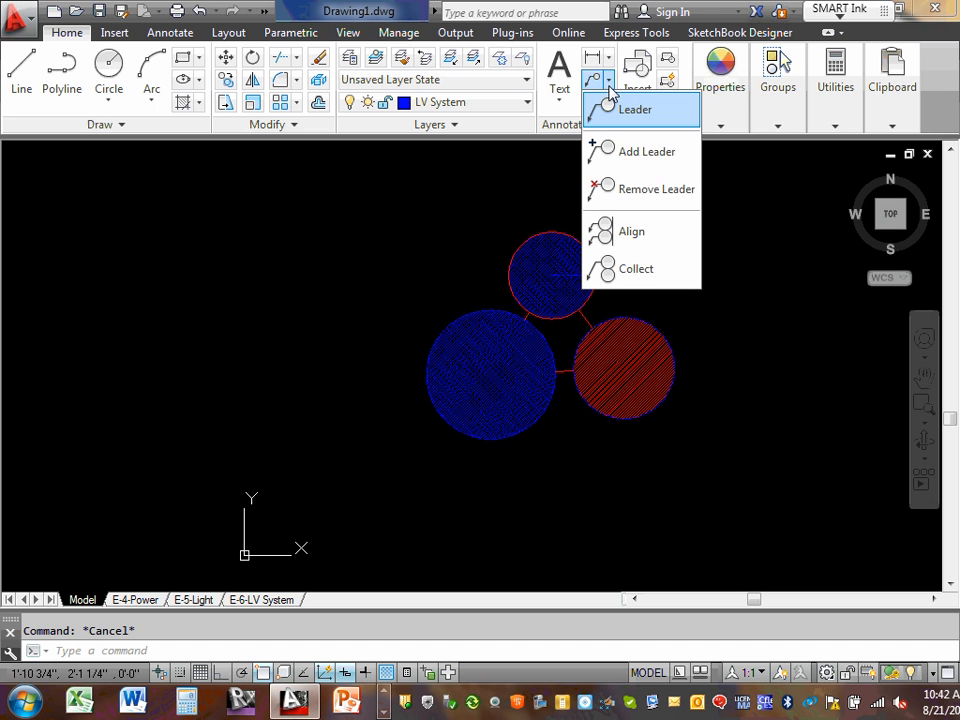
pyautogui.click(608, 58)
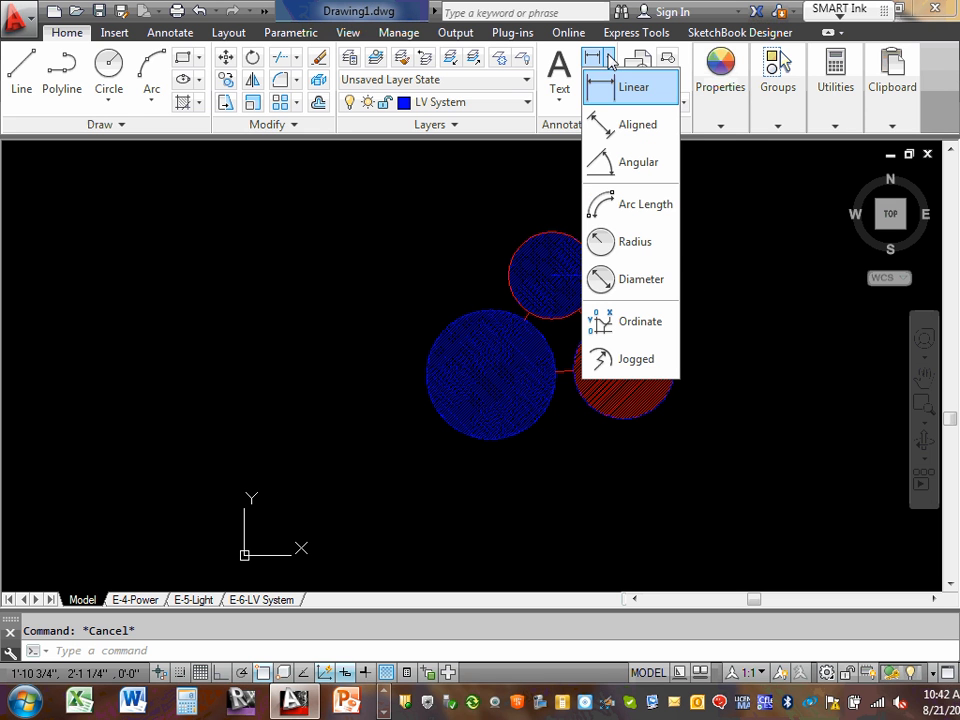
pyautogui.click(632, 241)
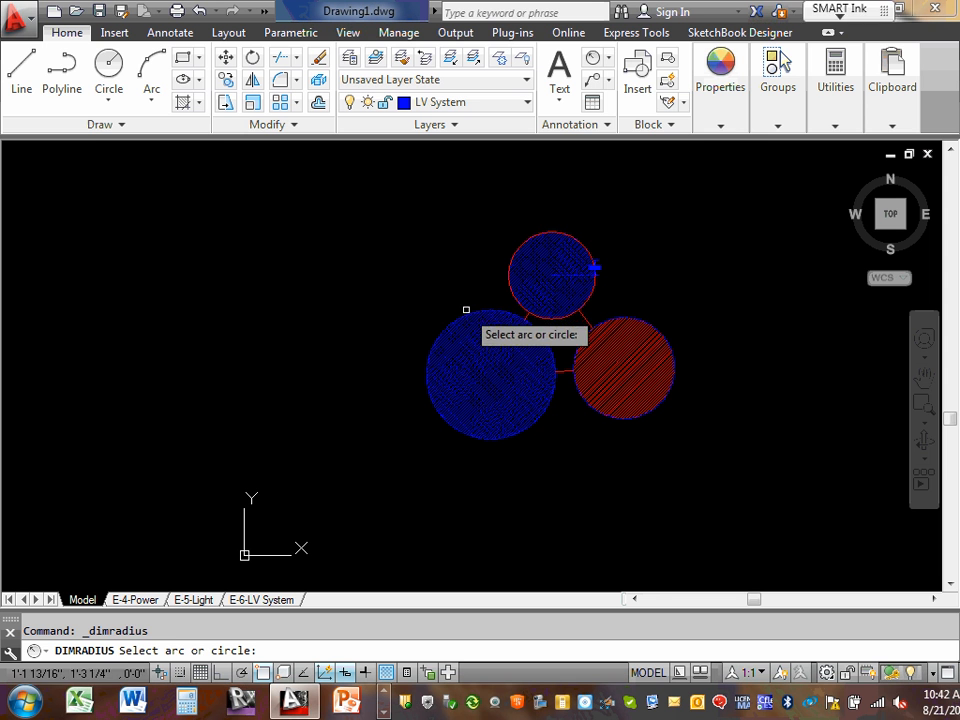
pyautogui.click(490, 374)
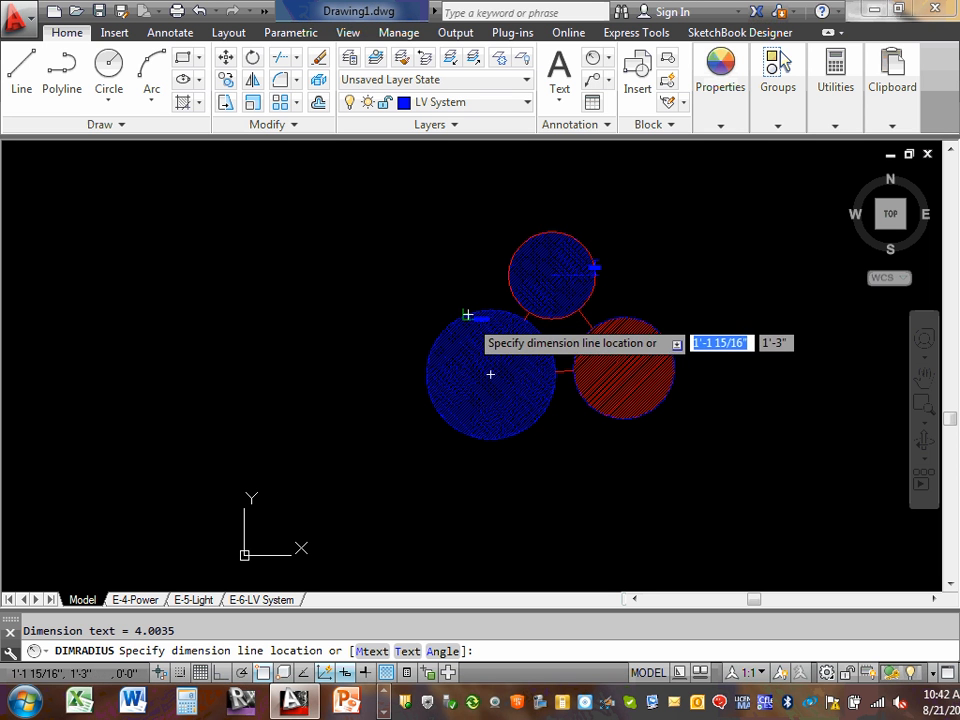
pyautogui.scroll(5, 487, 374)
pyautogui.click(496, 367)
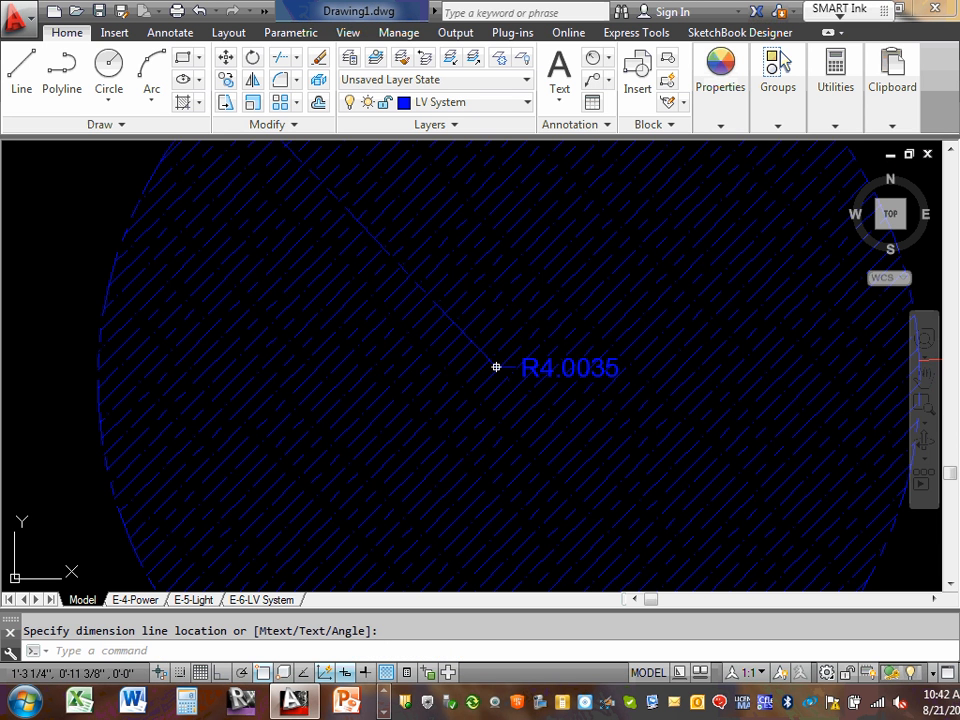
pyautogui.scroll(-4, 380, 379)
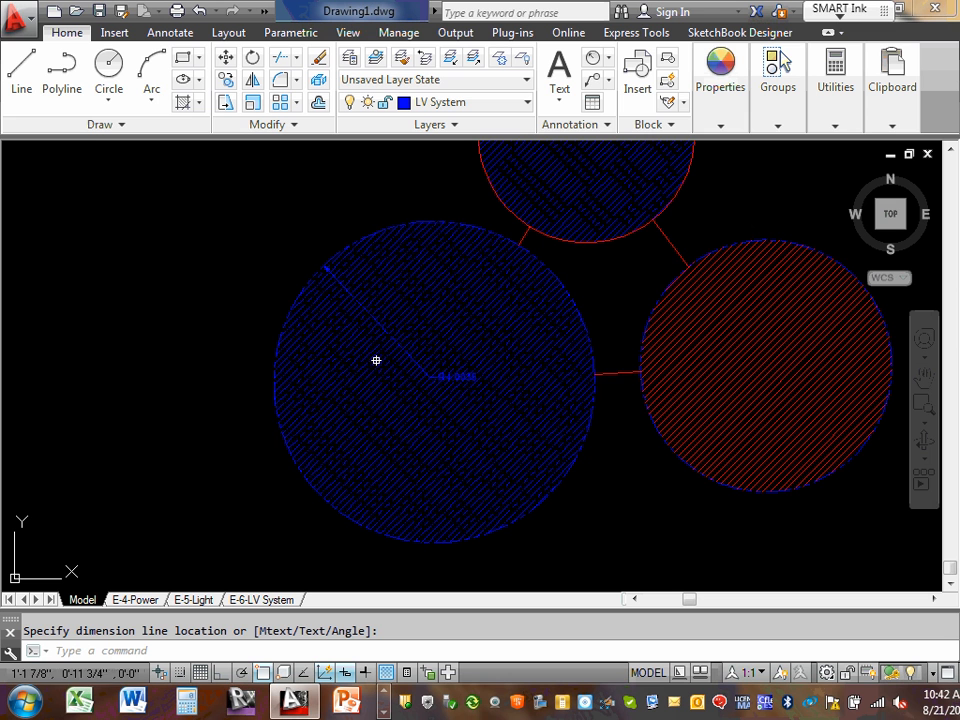
pyautogui.press('Escape')
pyautogui.scroll(-2, 345, 341)
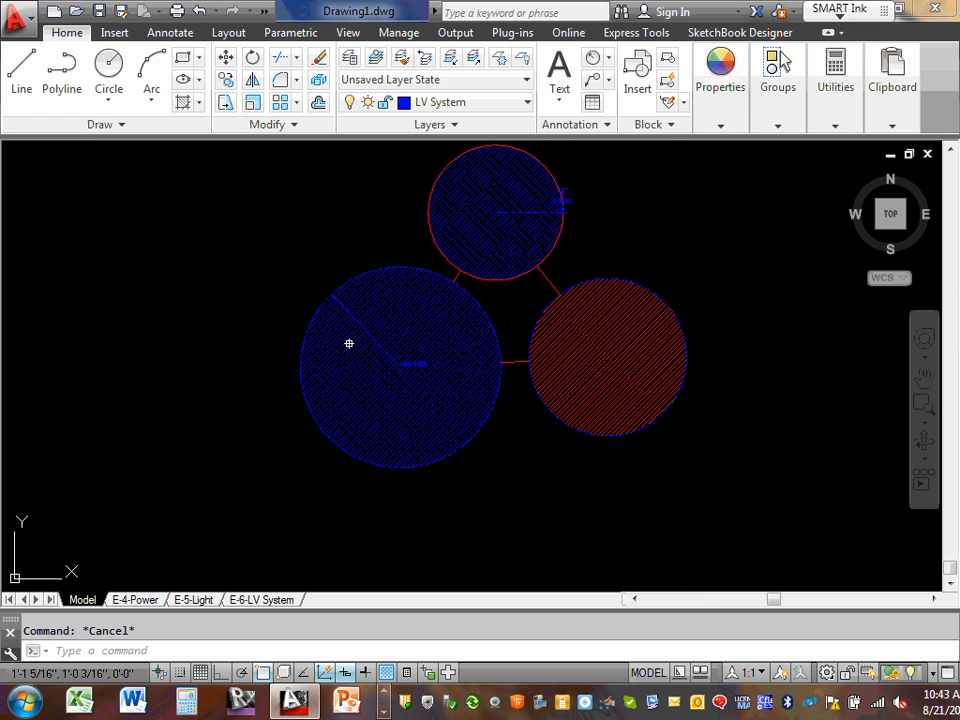
# Delete the hatches from the large lower-left, lower-right and top circles.
pyautogui.click(415, 311)
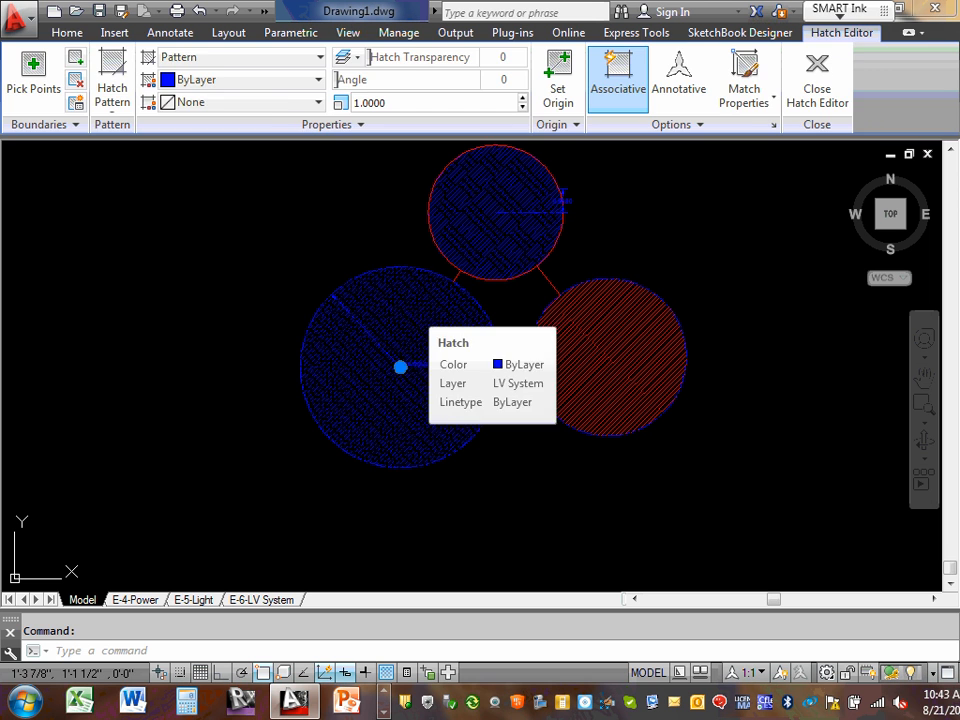
pyautogui.press('Delete')
pyautogui.click(602, 331)
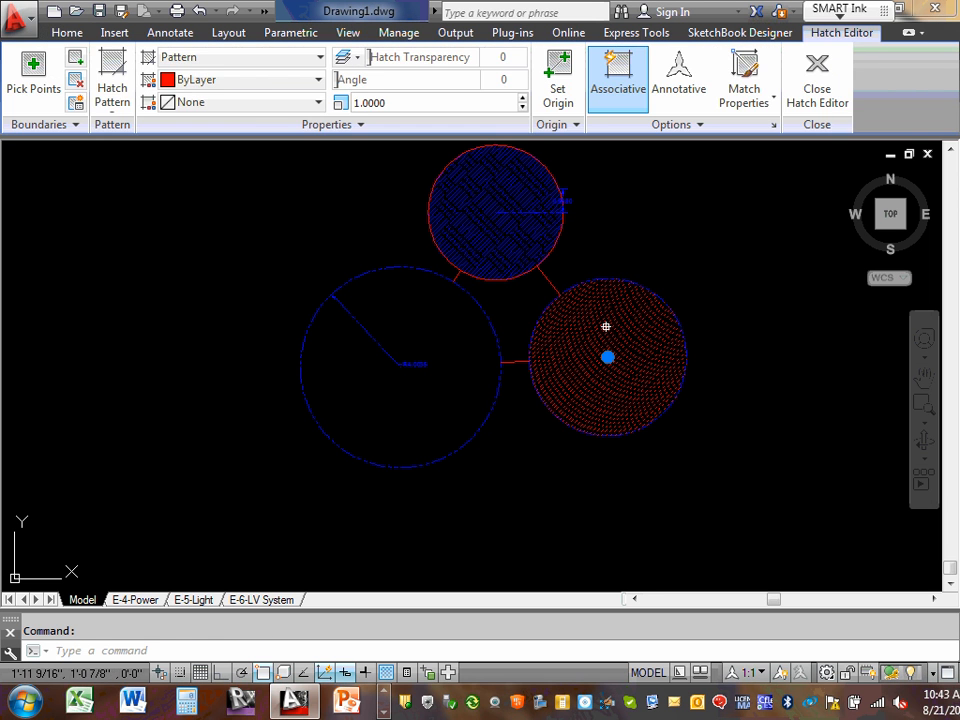
pyautogui.press('Delete')
pyautogui.click(488, 188)
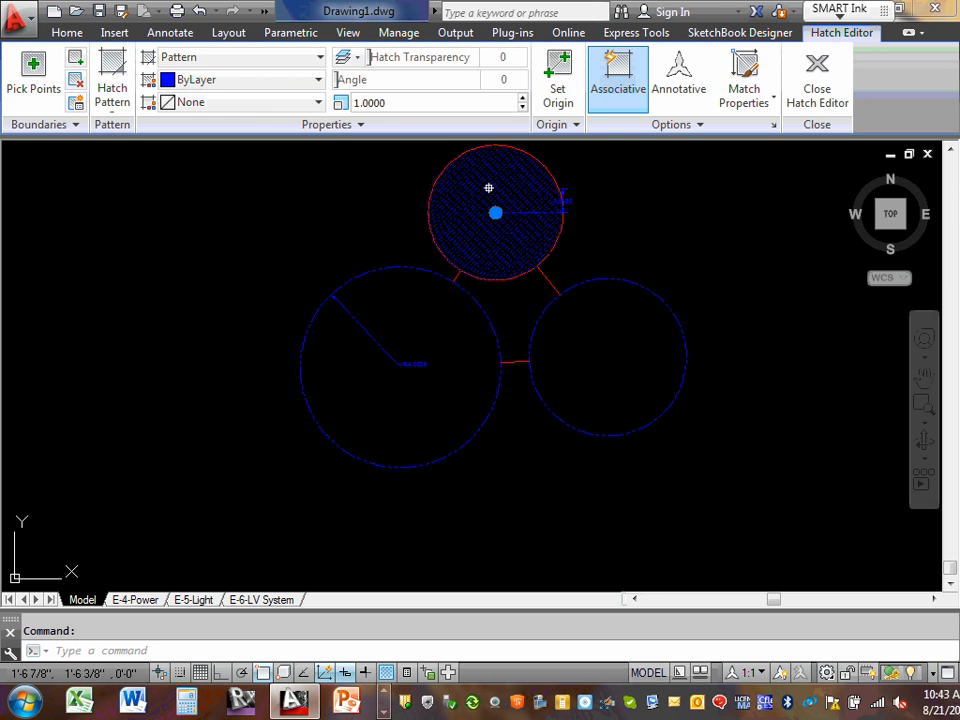
pyautogui.press('Delete')
# Erase the linear dimension on the top circle.
pyautogui.scroll(2, 488, 244)
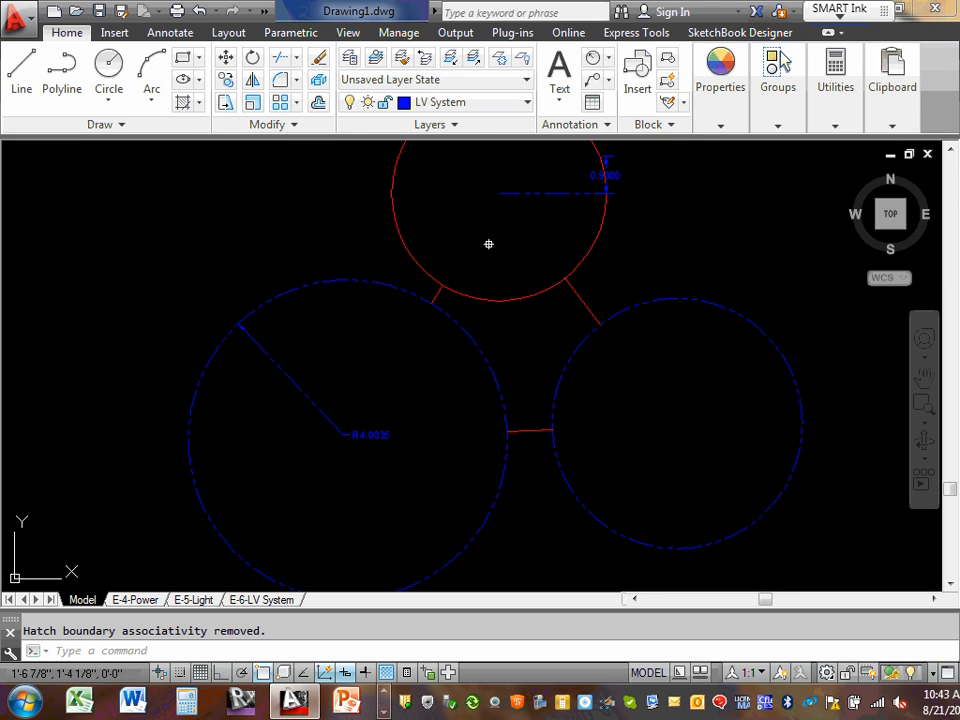
pyautogui.click(539, 193)
pyautogui.press('Delete')
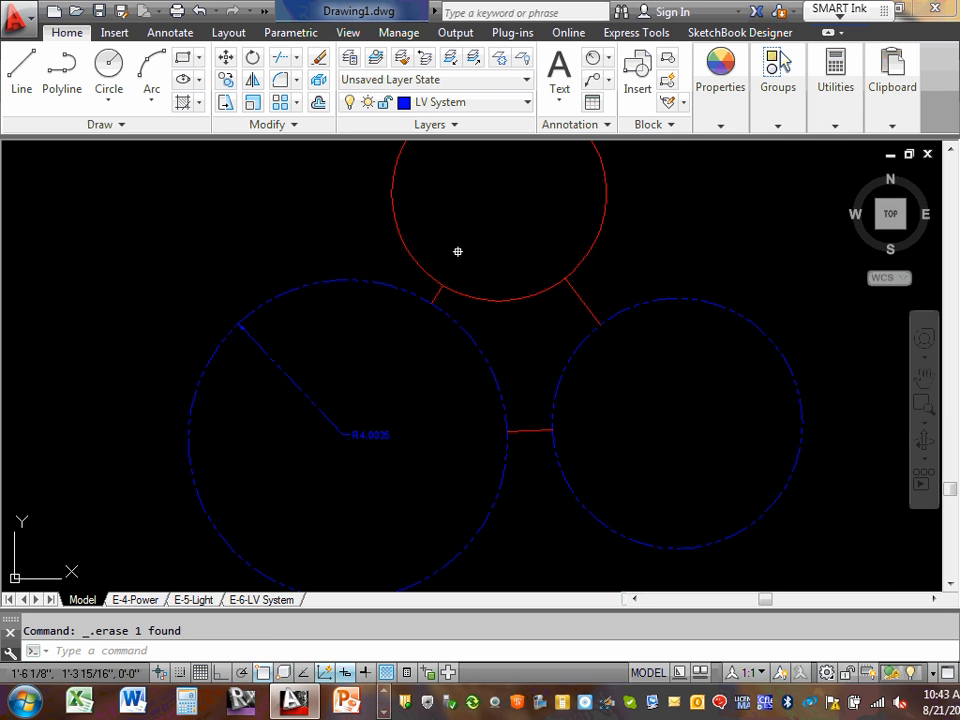
# Open the text of the large lower-left circle's radius dimension for editing, then leave the editor without changes.
pyautogui.scroll(6, 360, 437)
pyautogui.scroll(-4, 329, 443)
pyautogui.moveTo(329, 443); pyautogui.dragTo(375, 422, button='middle')
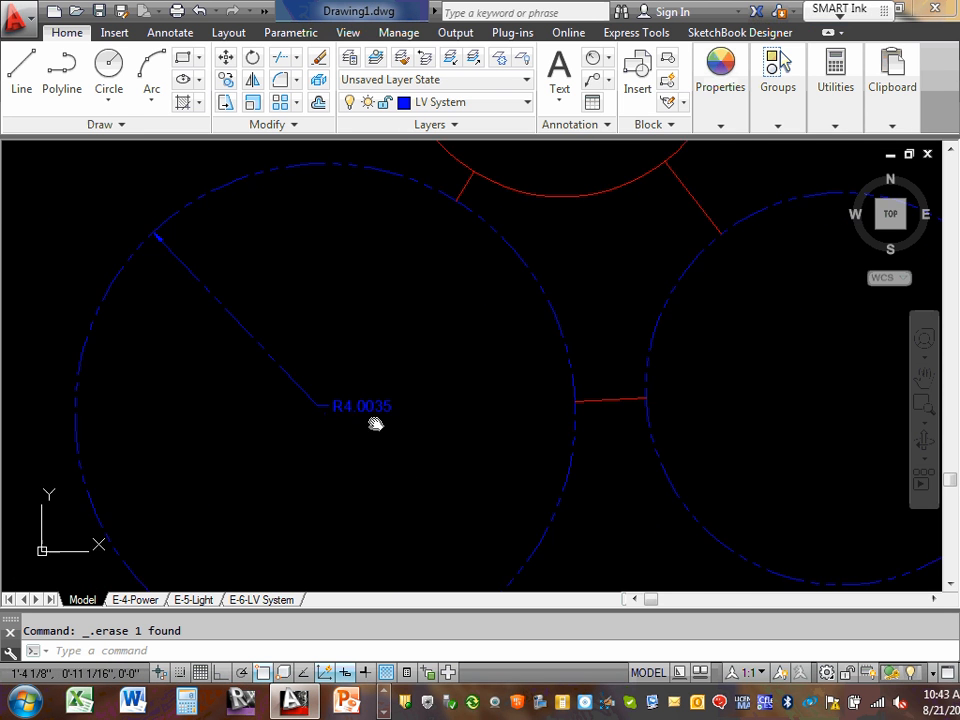
pyautogui.scroll(6, 375, 422)
pyautogui.click(369, 362)
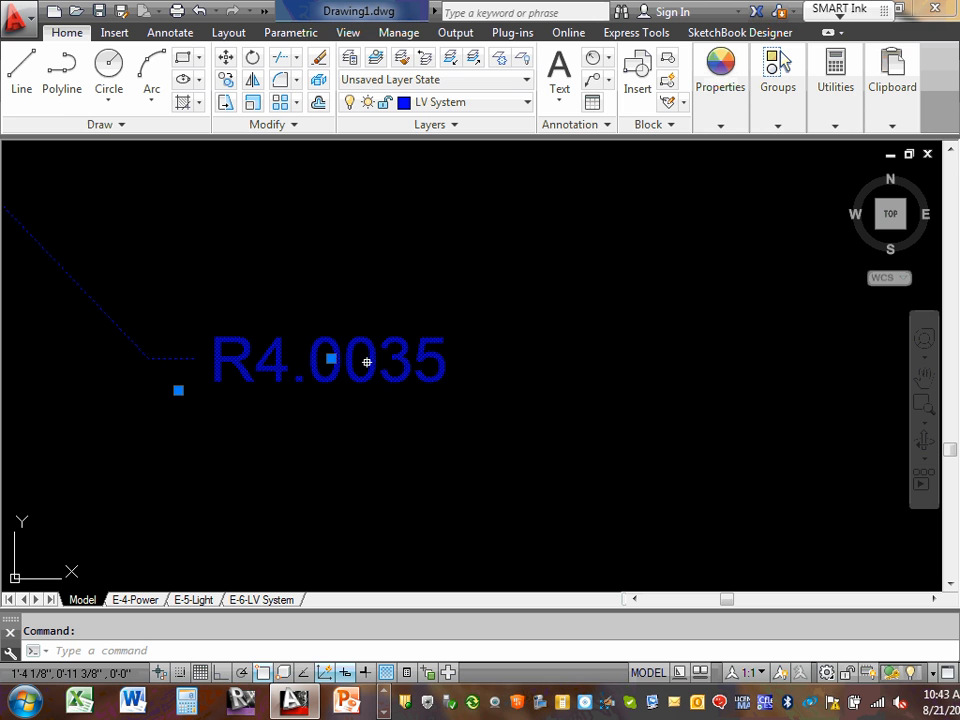
pyautogui.click(367, 362)
pyautogui.doubleClick(376, 360)
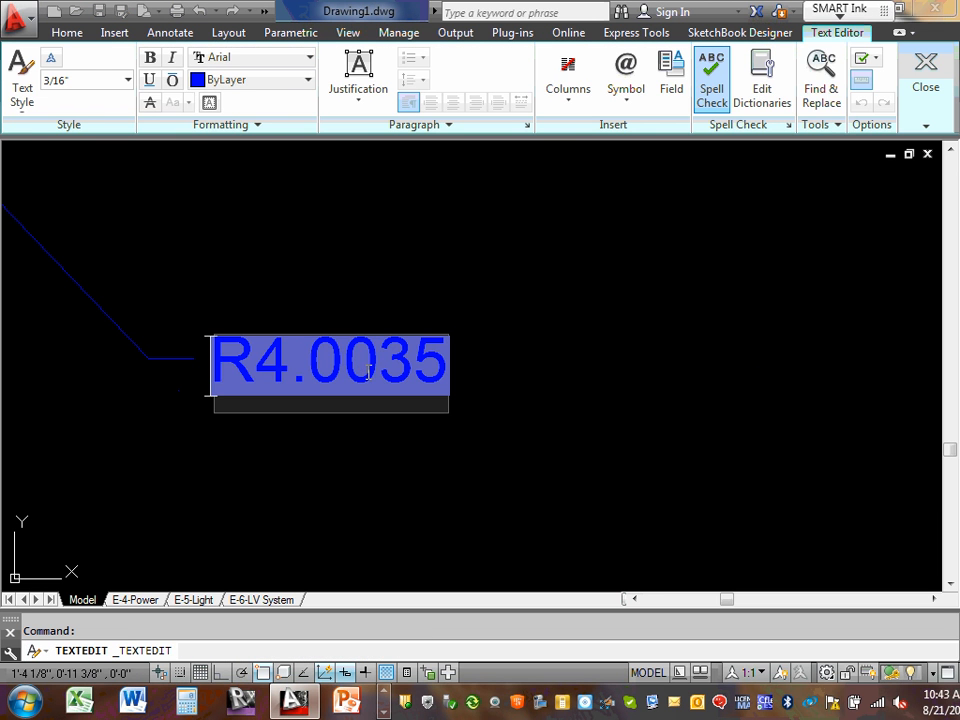
pyautogui.press('Escape')
# Review the radius dimension's quick properties, including the dimension style options, measurement and text override.
pyautogui.click(375, 362)
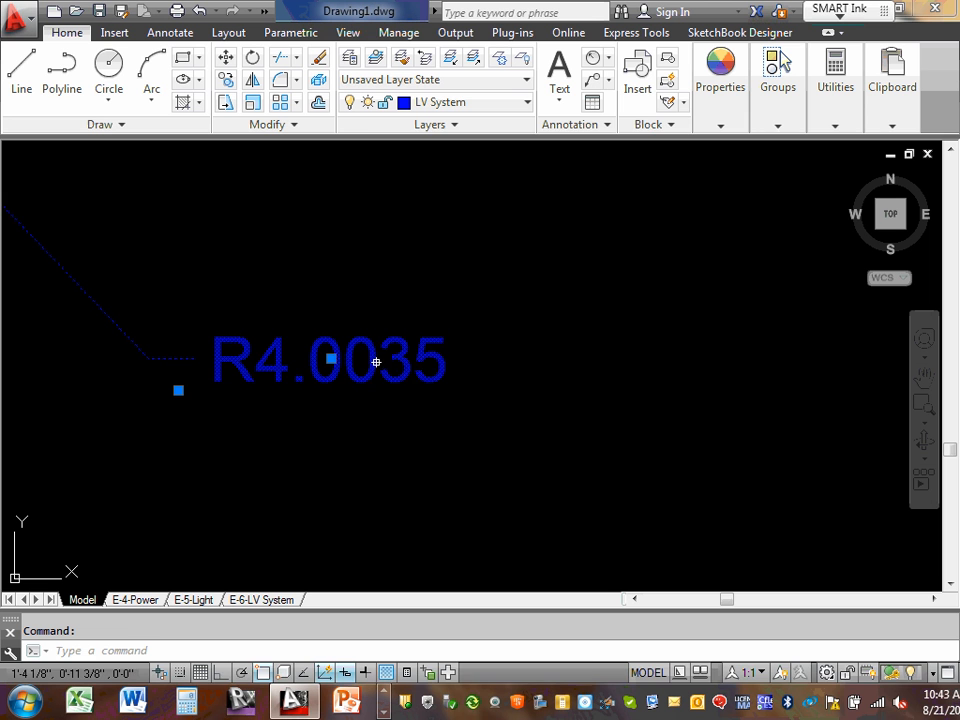
pyautogui.rightClick(379, 368)
pyautogui.click(466, 669)
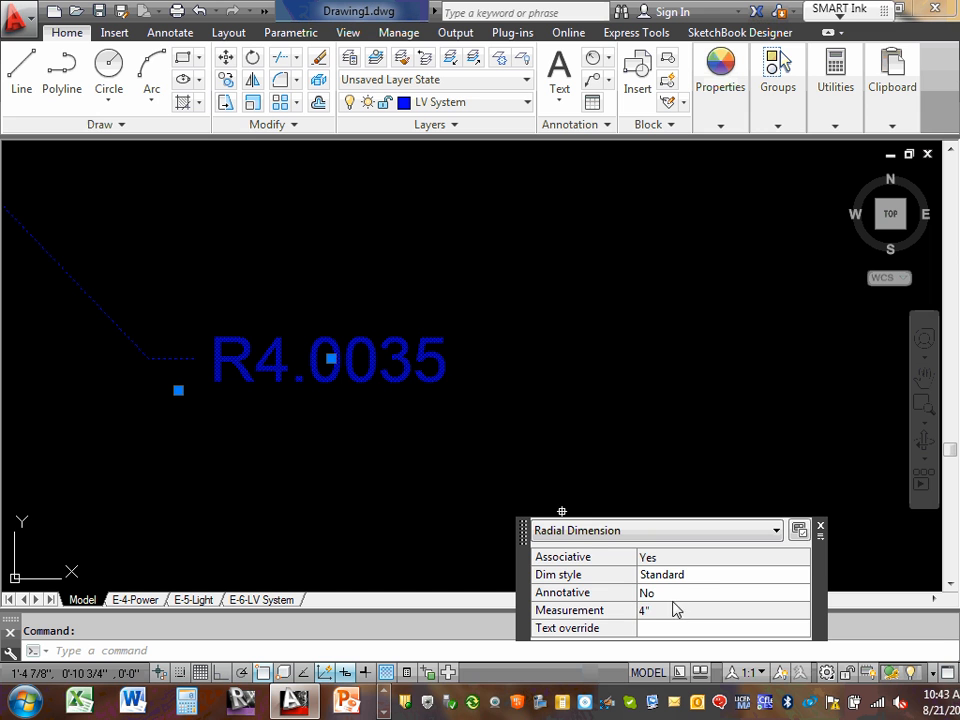
pyautogui.click(765, 585)
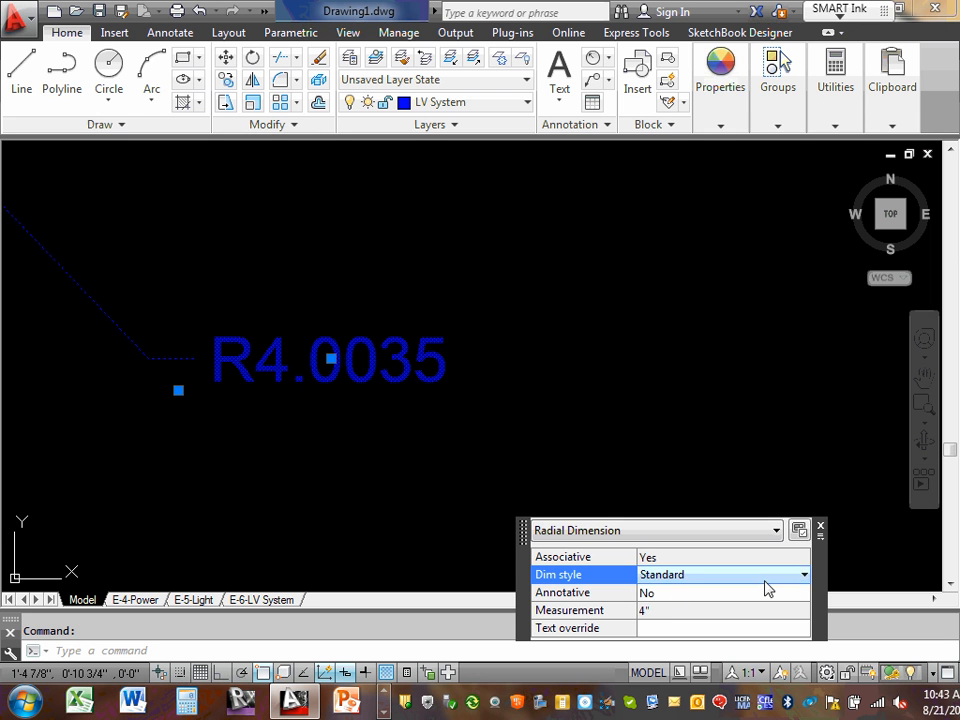
pyautogui.click(805, 582)
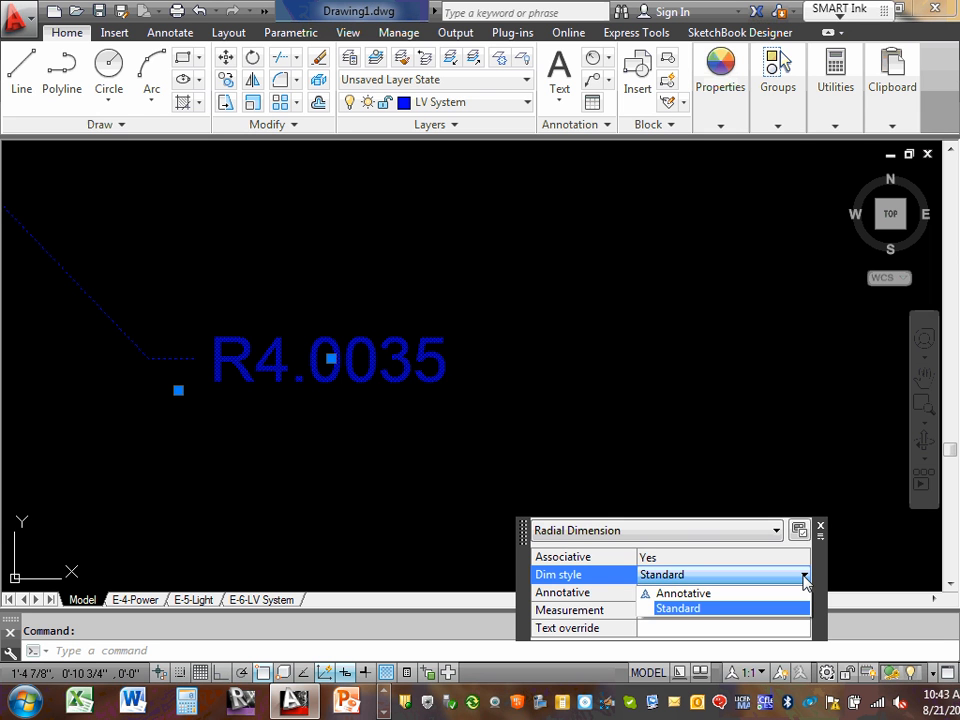
pyautogui.click(805, 580)
pyautogui.click(698, 614)
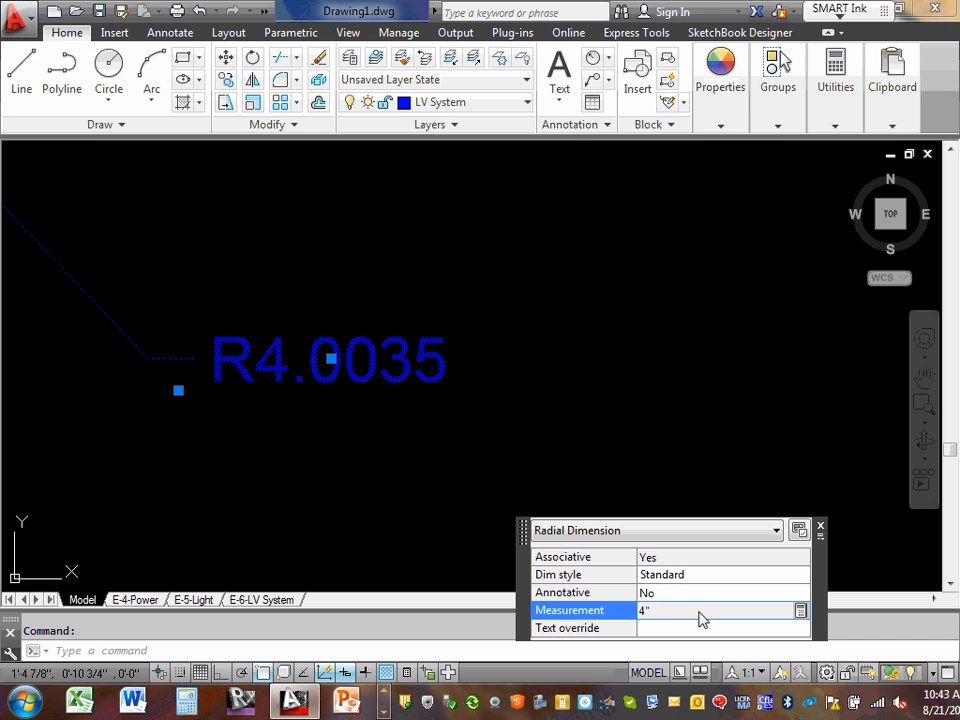
pyautogui.click(687, 627)
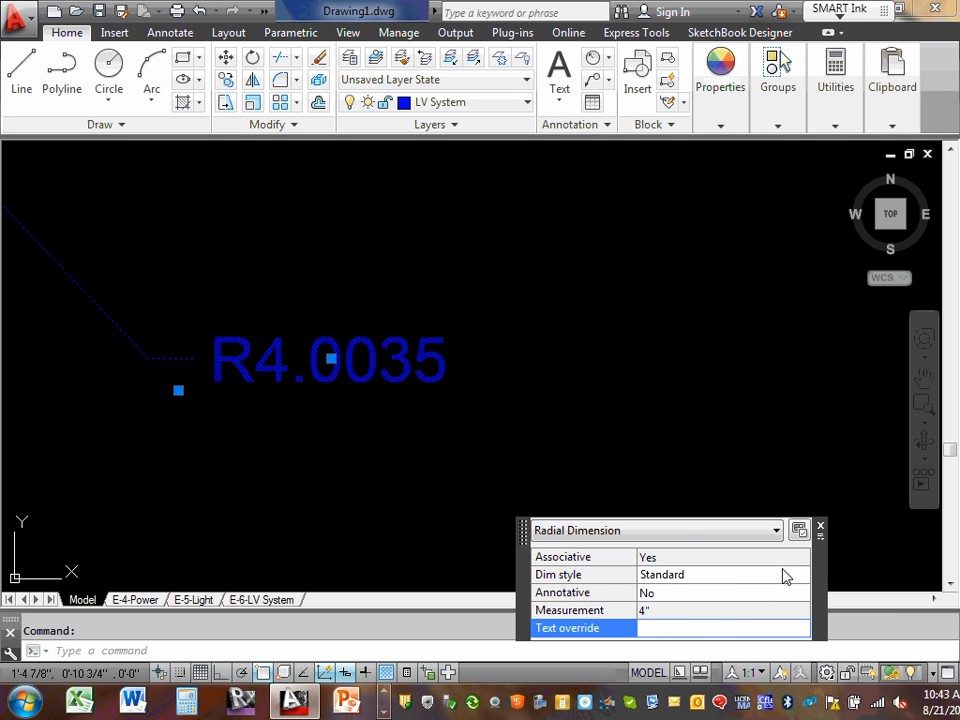
pyautogui.click(820, 527)
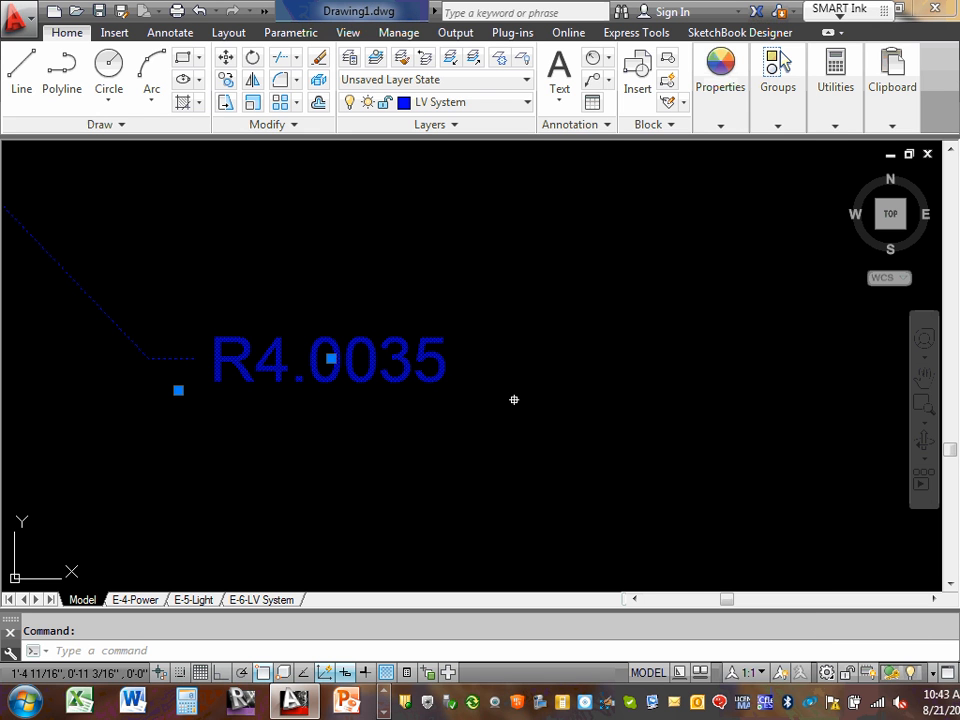
pyautogui.press('Escape')
# Turn on Ortho and add a horizontal linear dimension across the top circle's full width, placed above the circle.
pyautogui.scroll(-1, 512, 396)
pyautogui.scroll(-4, 469, 381)
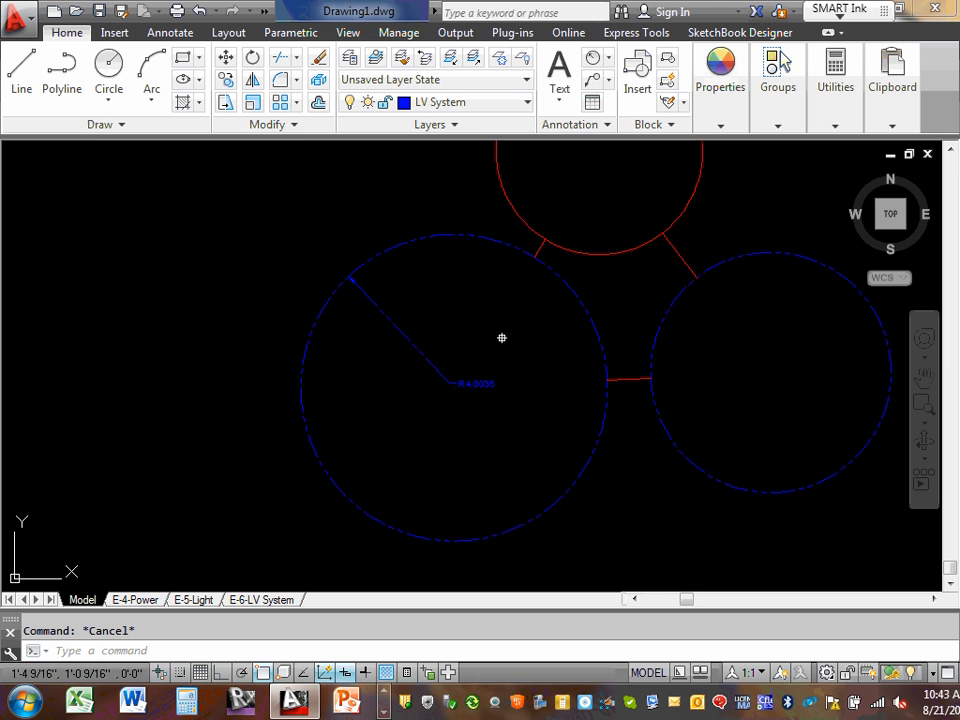
pyautogui.moveTo(501, 336); pyautogui.dragTo(354, 454, button='middle')
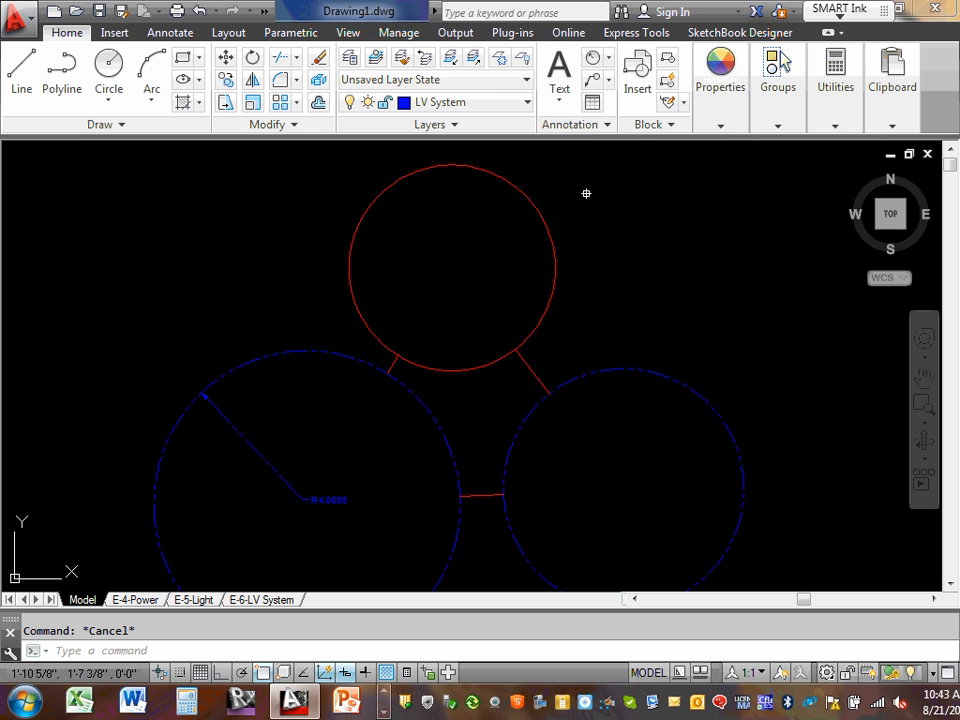
pyautogui.click(609, 59)
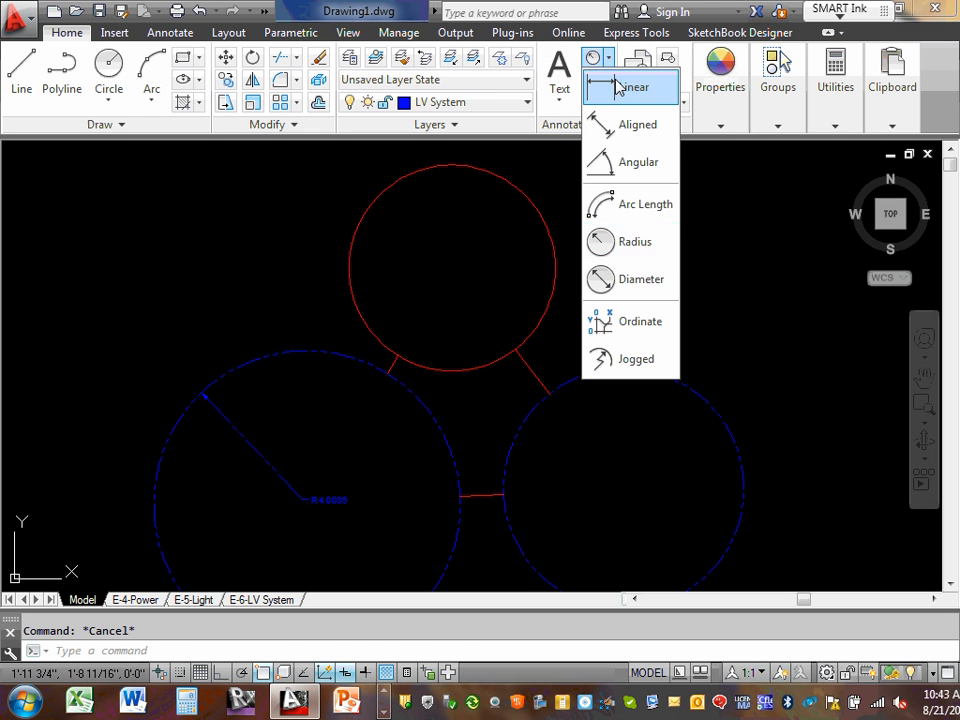
pyautogui.click(611, 87)
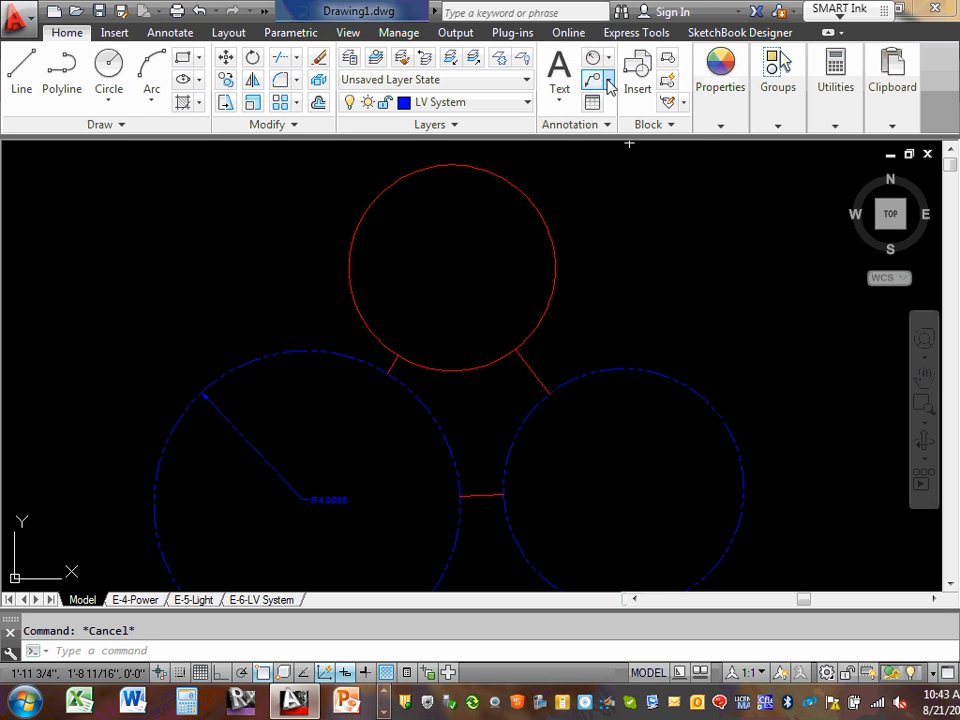
pyautogui.click(349, 262)
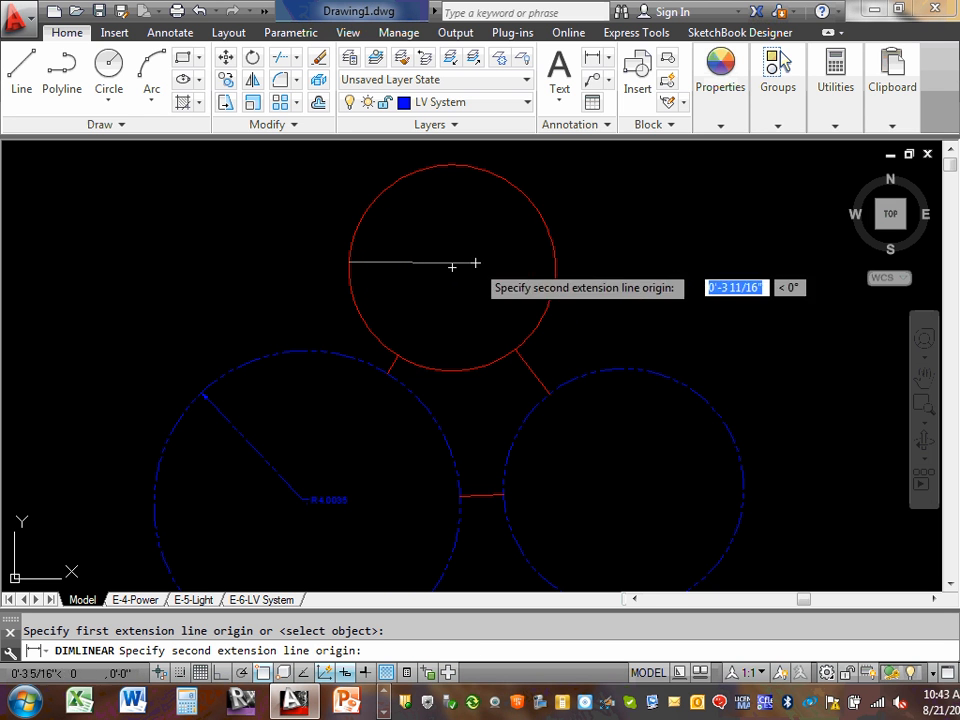
pyautogui.click(221, 672)
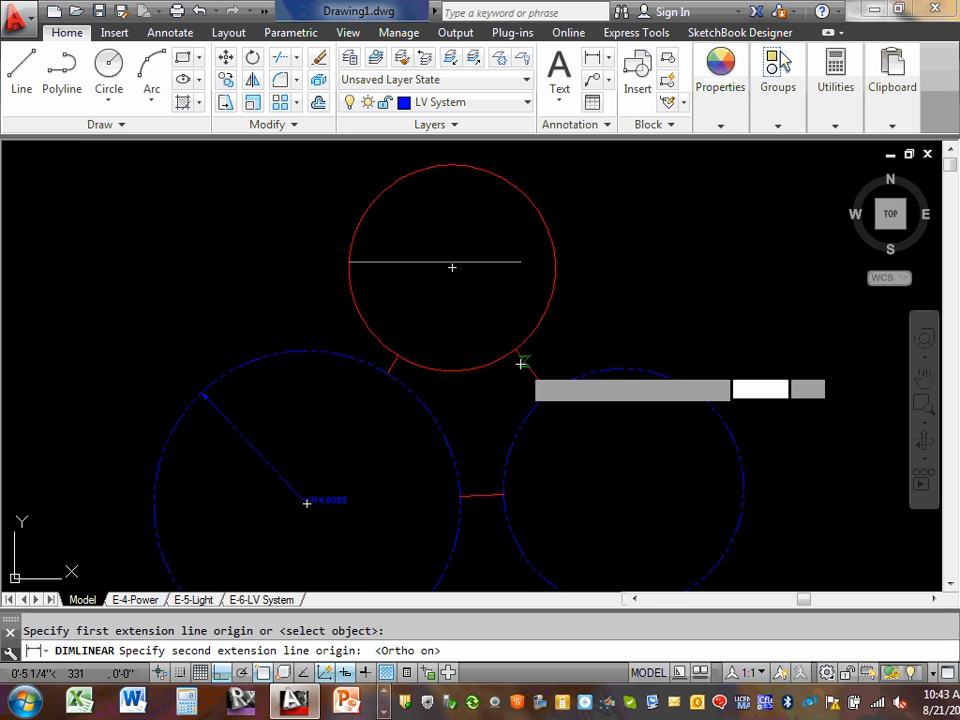
pyautogui.click(556, 265)
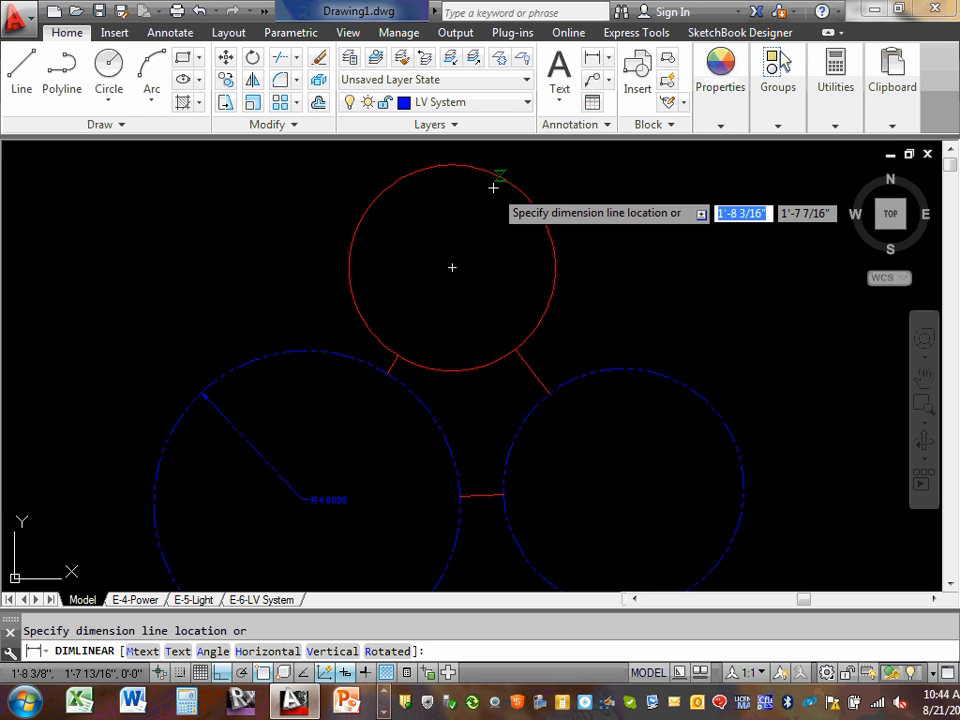
pyautogui.scroll(-2, 488, 180)
pyautogui.moveTo(490, 183); pyautogui.dragTo(495, 293, button='middle')
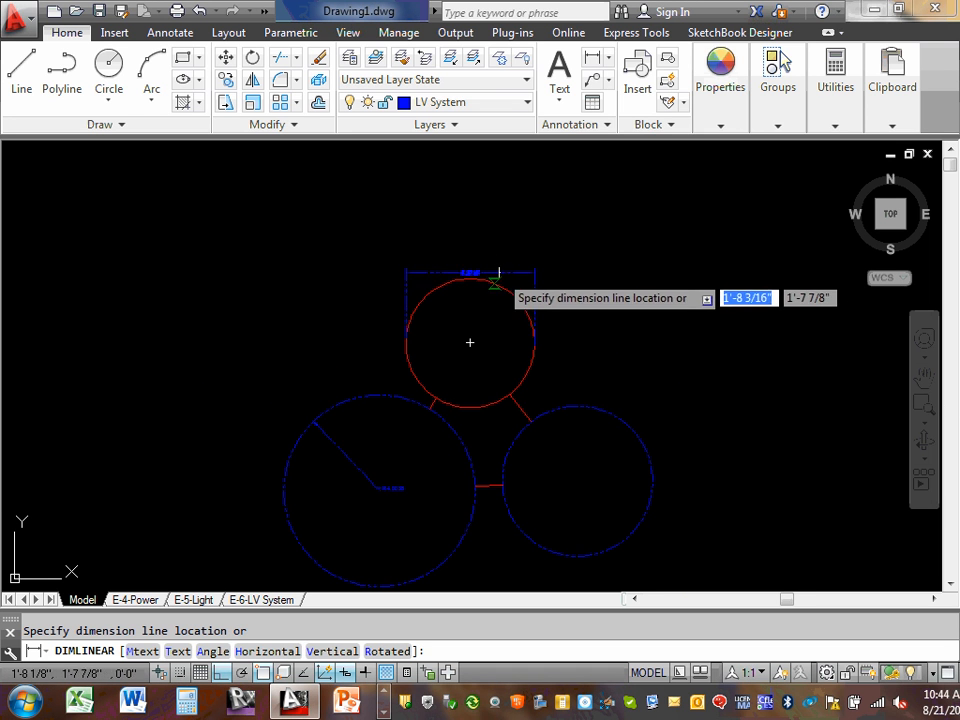
pyautogui.click(493, 224)
pyautogui.press('Escape')
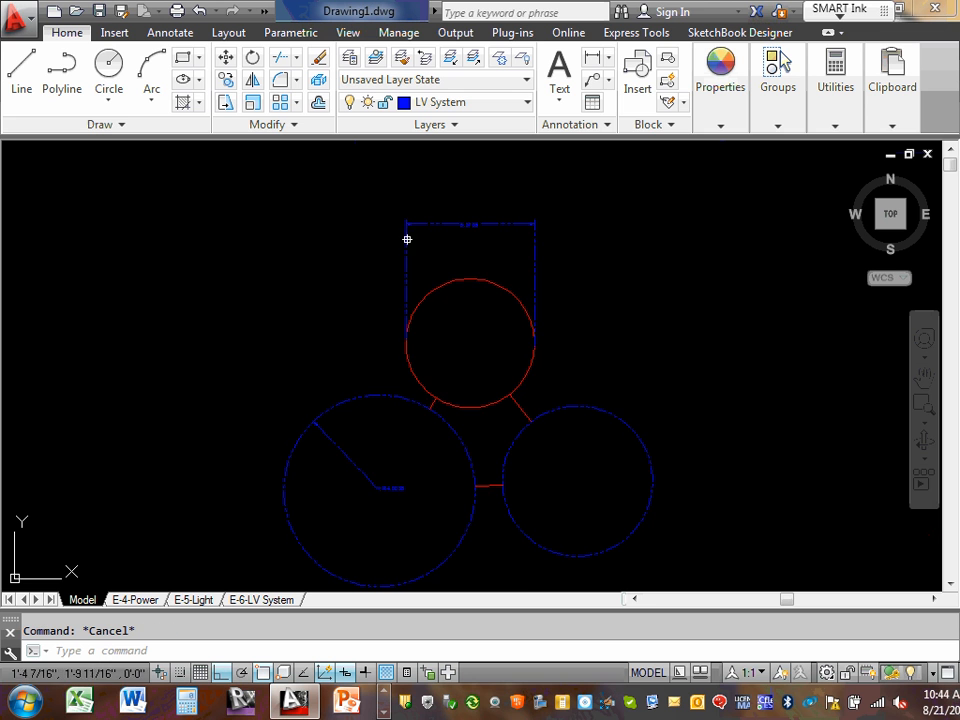
# Examine the text, arrowheads and extension lines of the linear dimension above the top circle.
pyautogui.scroll(8, 495, 240)
pyautogui.moveTo(544, 251); pyautogui.dragTo(228, 331, button='middle')
pyautogui.scroll(2, 390, 306)
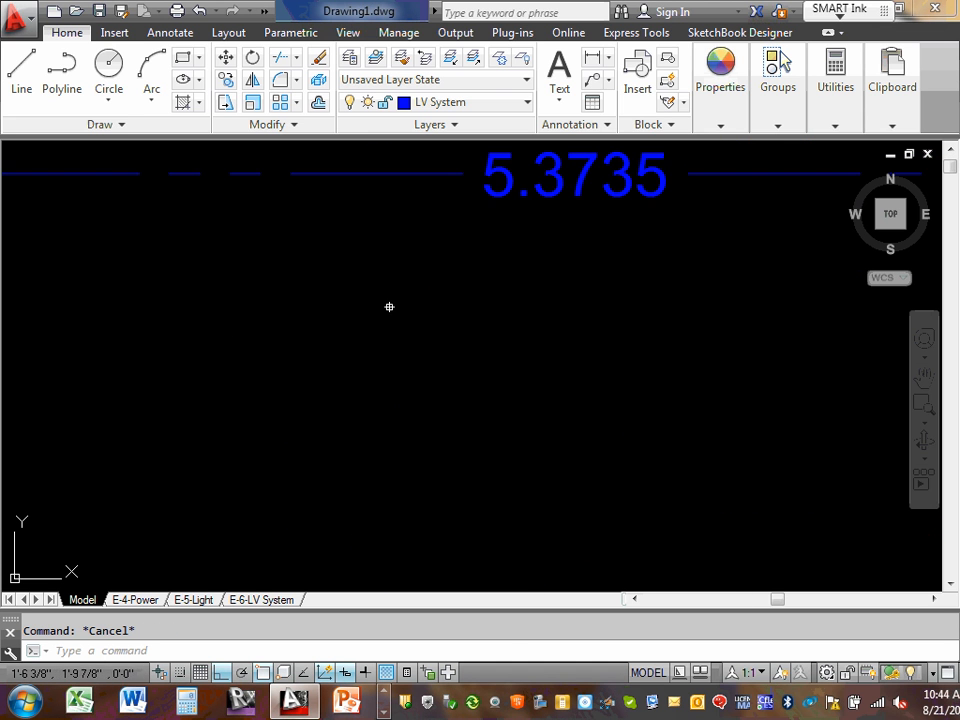
pyautogui.scroll(-4, 390, 302)
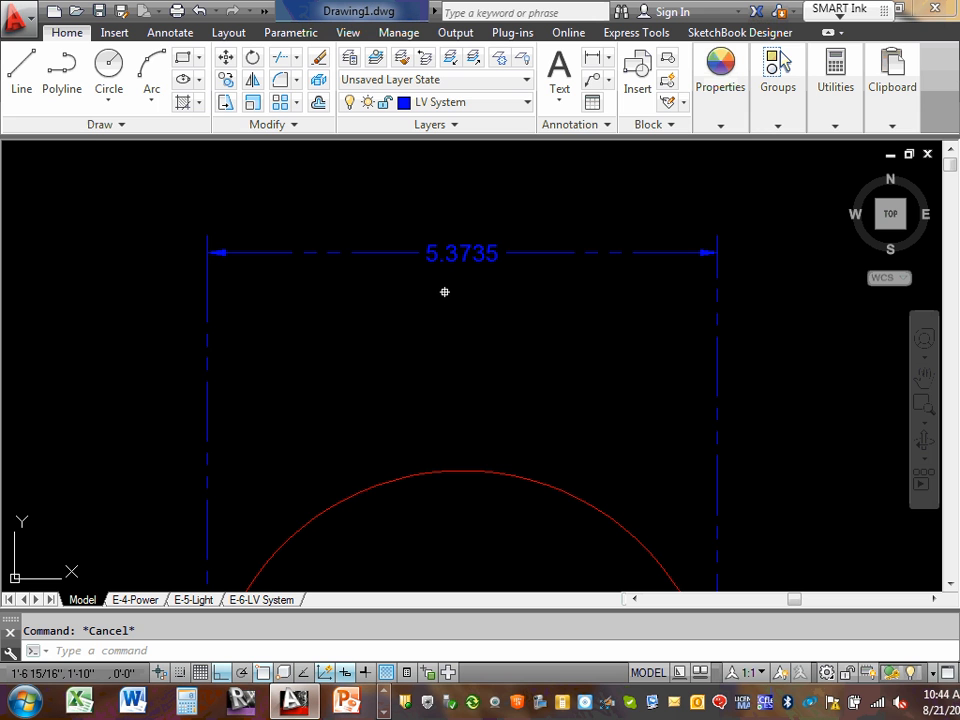
pyautogui.scroll(-1, 435, 284)
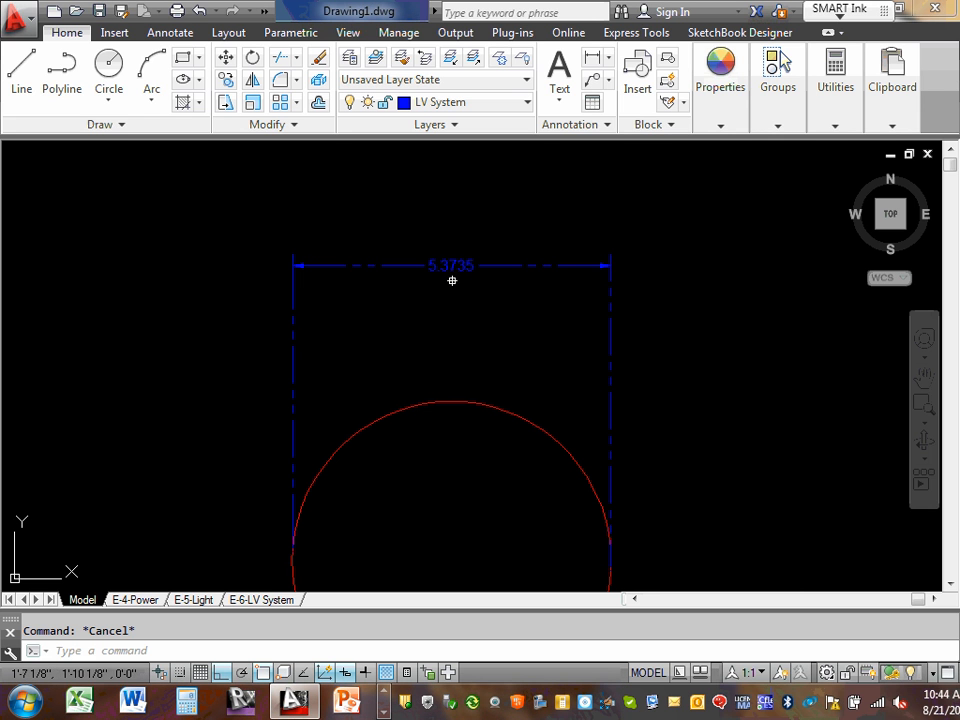
pyautogui.scroll(-1, 449, 277)
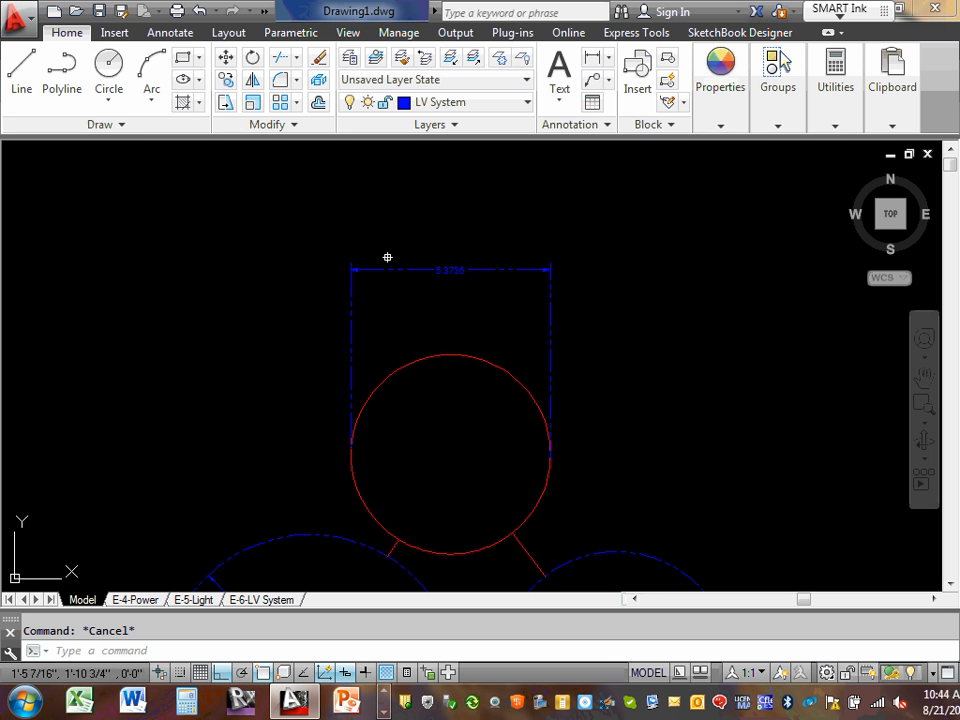
pyautogui.click(450, 269)
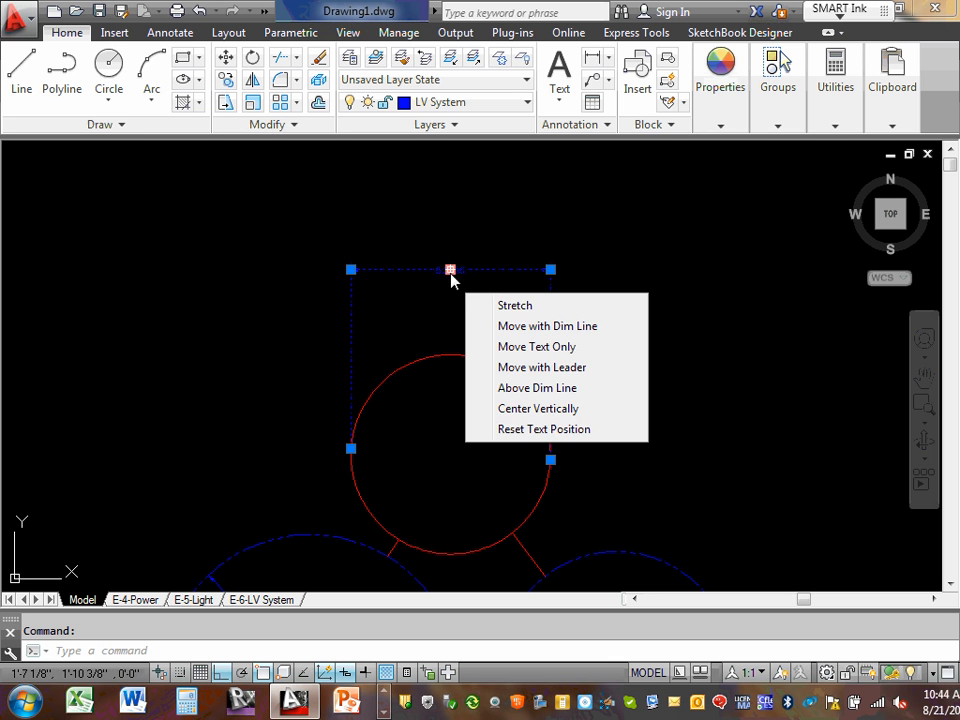
pyautogui.click(450, 270)
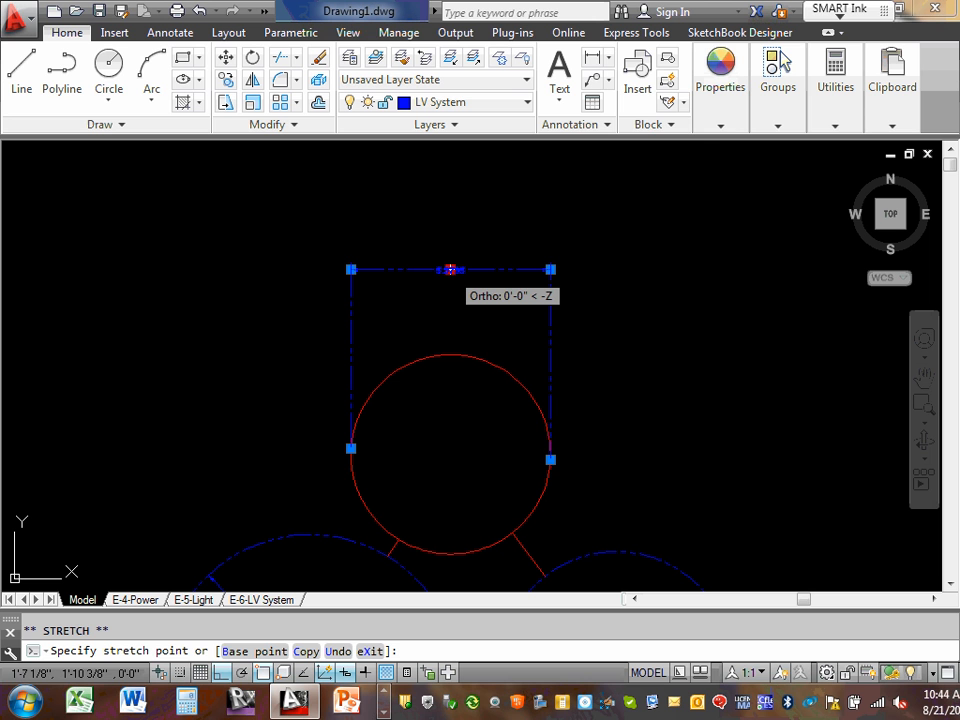
pyautogui.press('Escape')
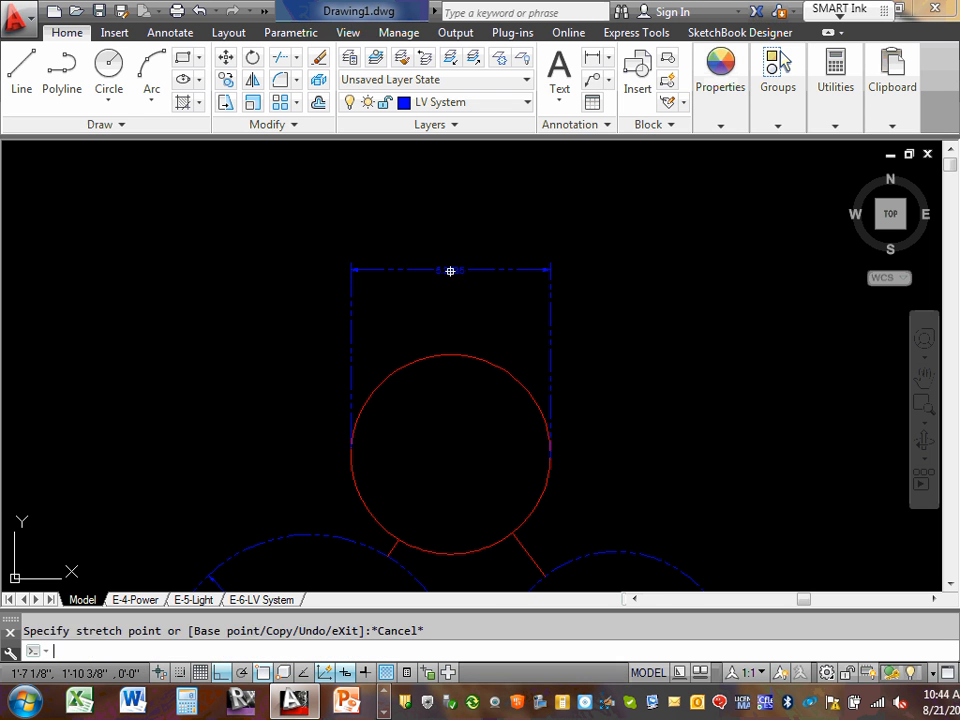
# Open the full properties of the top circle's linear dimension and review the available dimension styles, keeping Standard.
pyautogui.rightClick(459, 274)
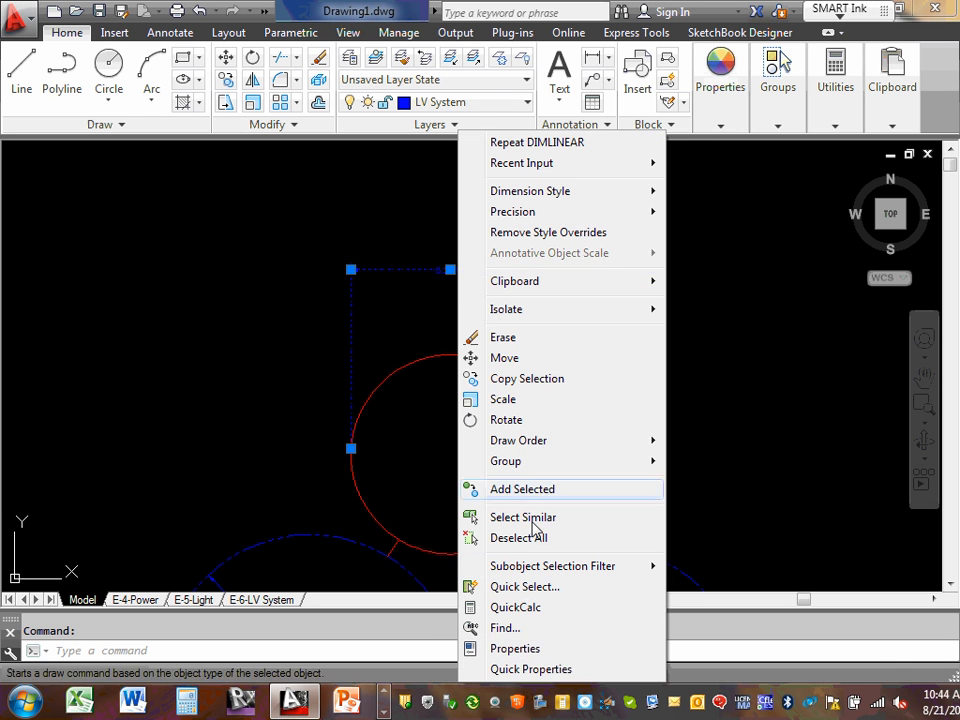
pyautogui.click(522, 648)
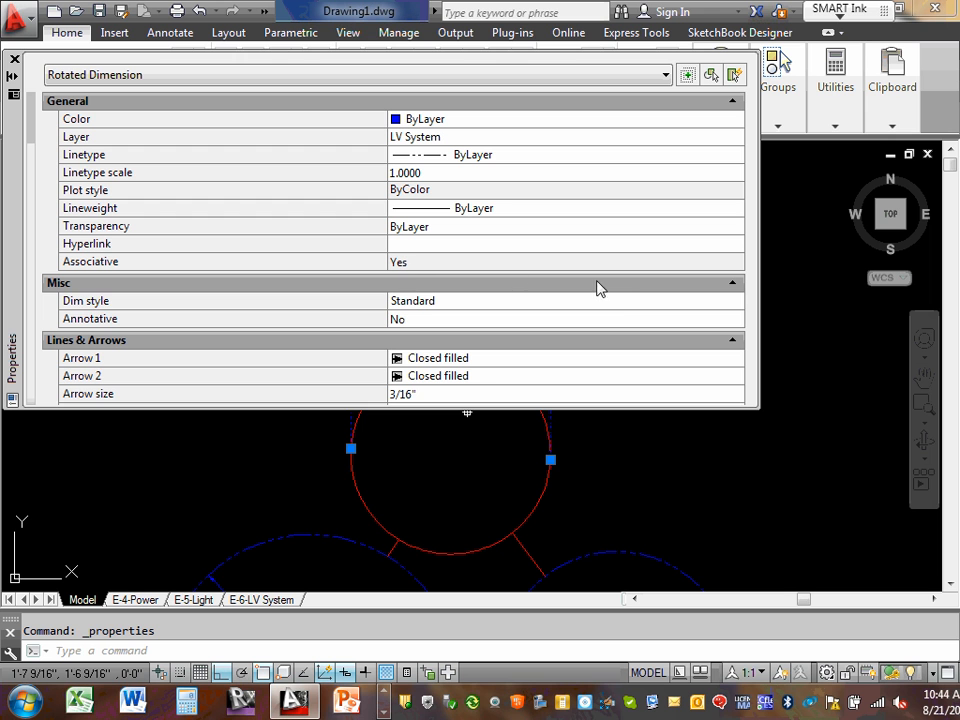
pyautogui.click(640, 305)
pyautogui.click(738, 303)
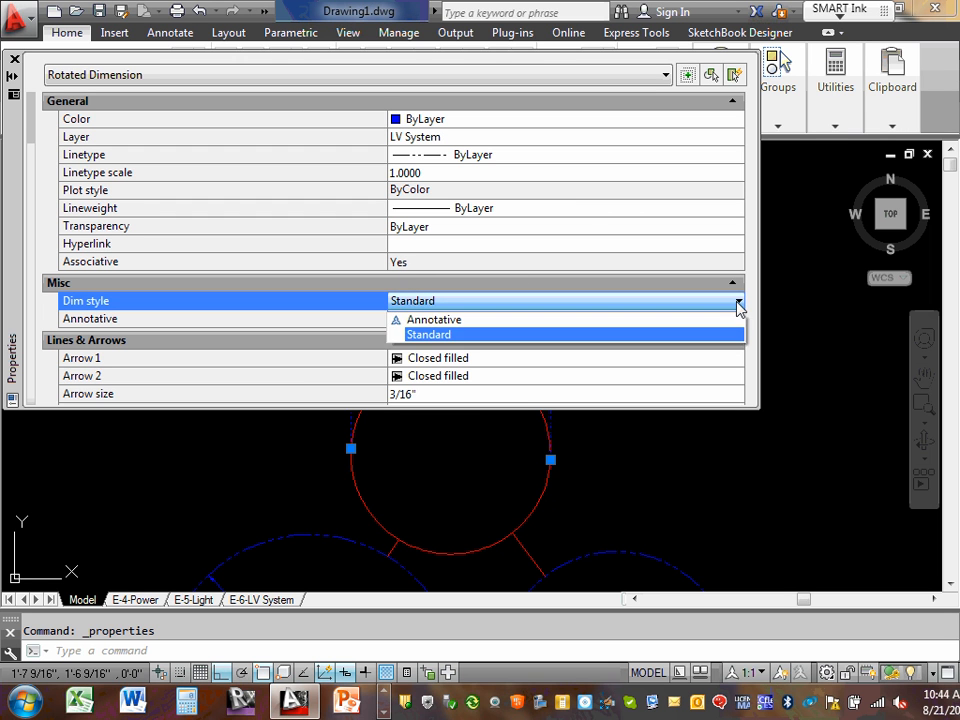
pyautogui.click(738, 303)
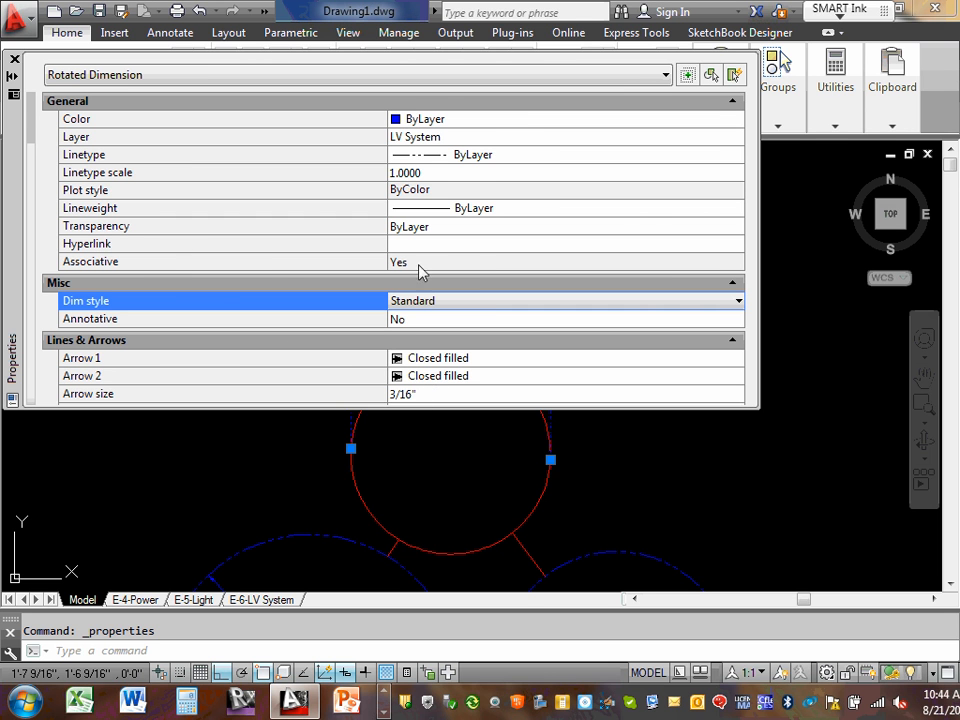
# Inspect the linear dimension's linetype scale with its calculator, and close the properties without changing anything.
pyautogui.click(472, 174)
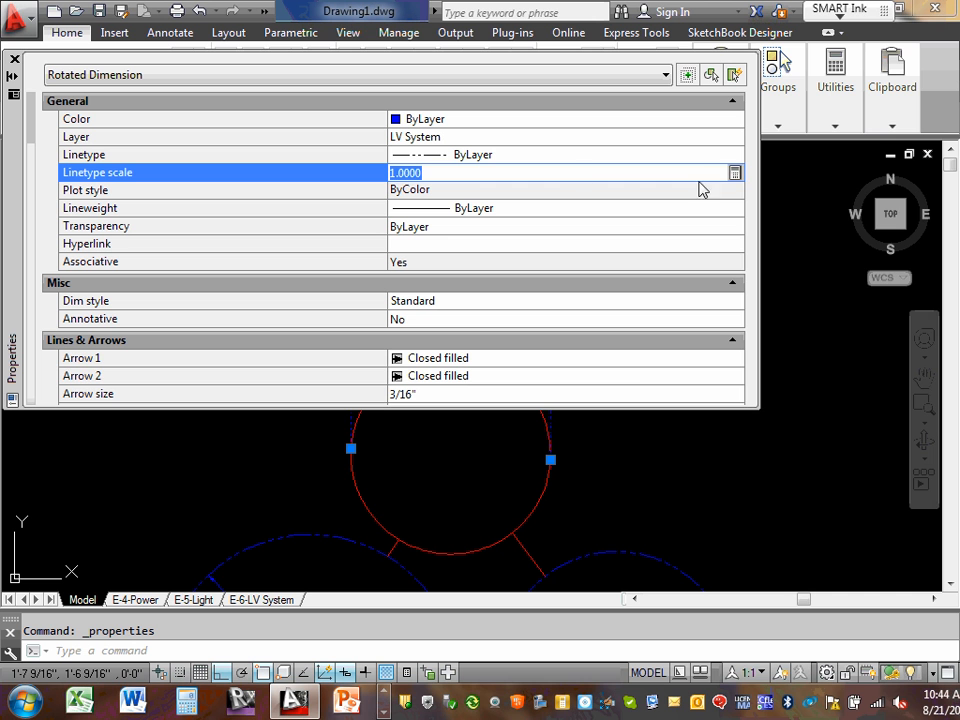
pyautogui.click(734, 174)
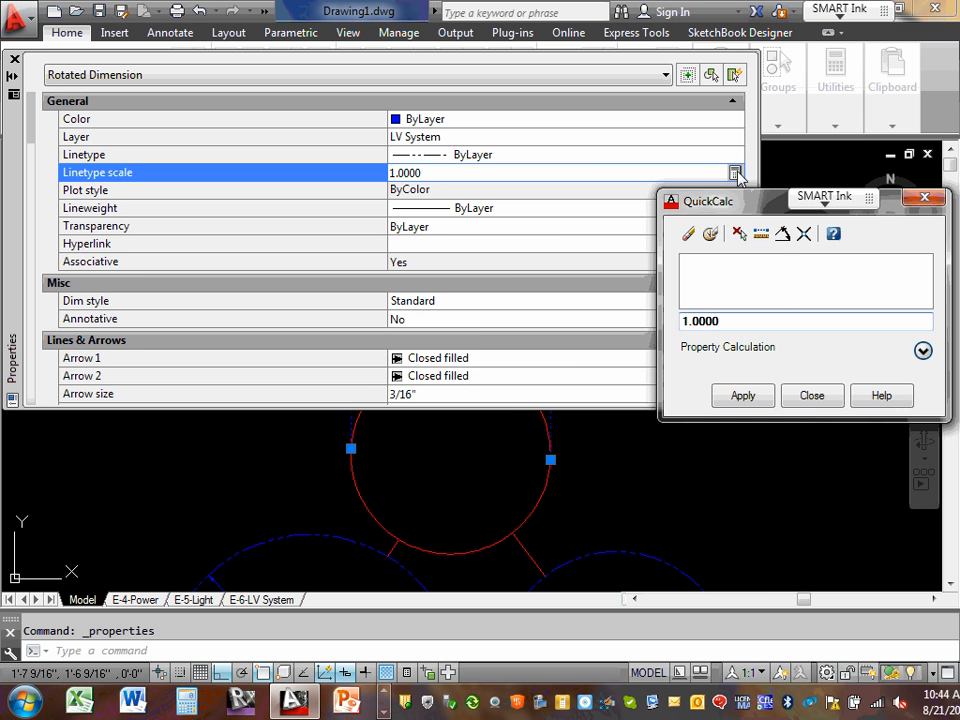
pyautogui.click(812, 396)
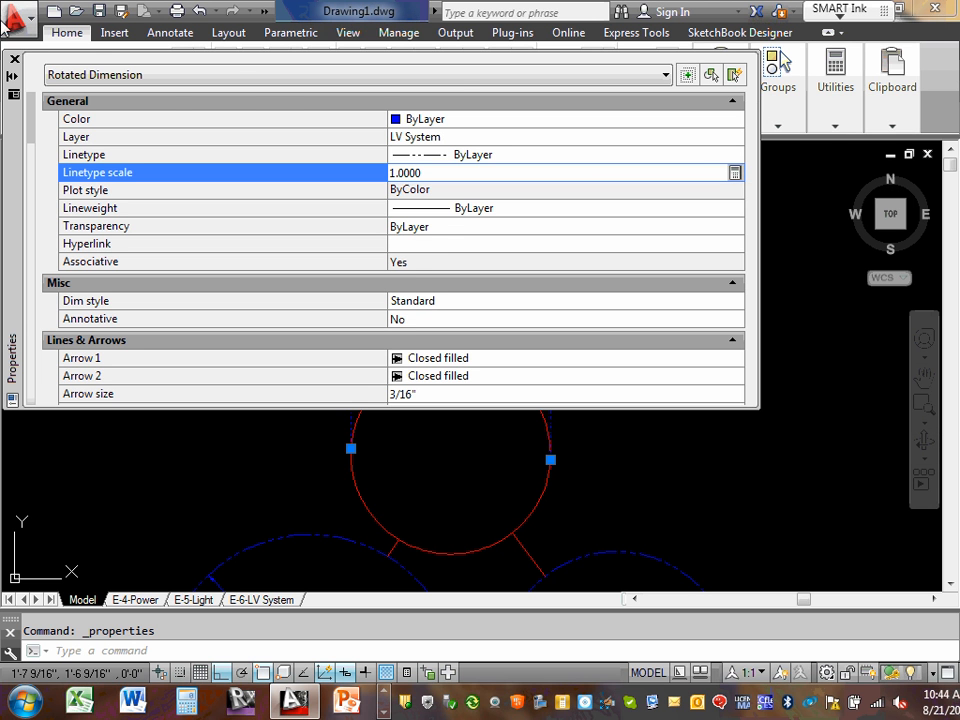
pyautogui.click(14, 58)
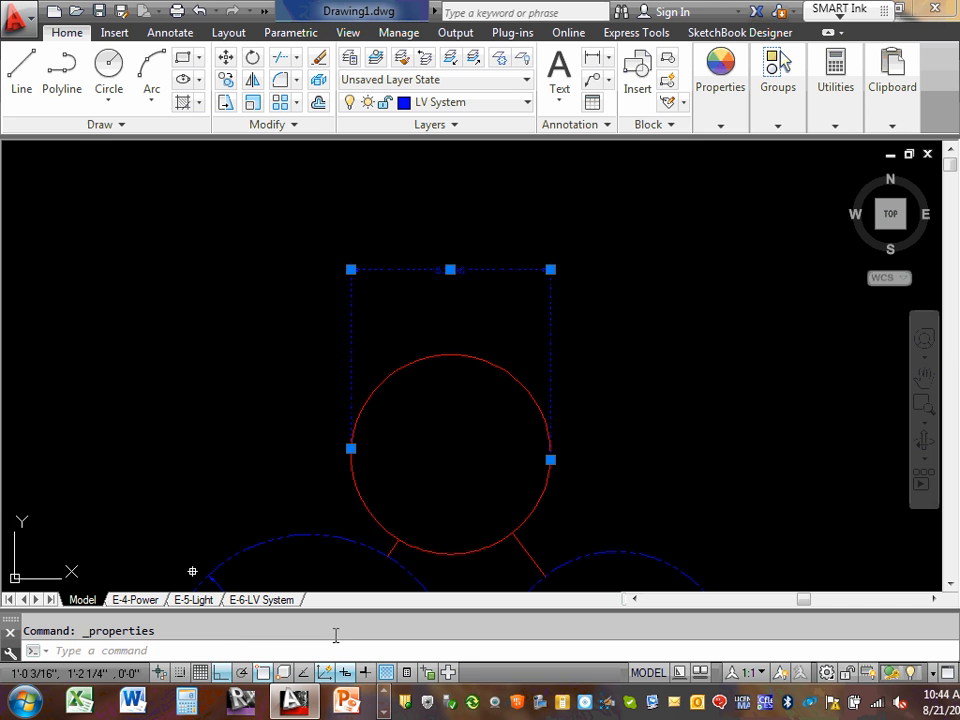
pyautogui.press('Escape')
pyautogui.scroll(-6, 560, 400)
pyautogui.scroll(2, 585, 412)
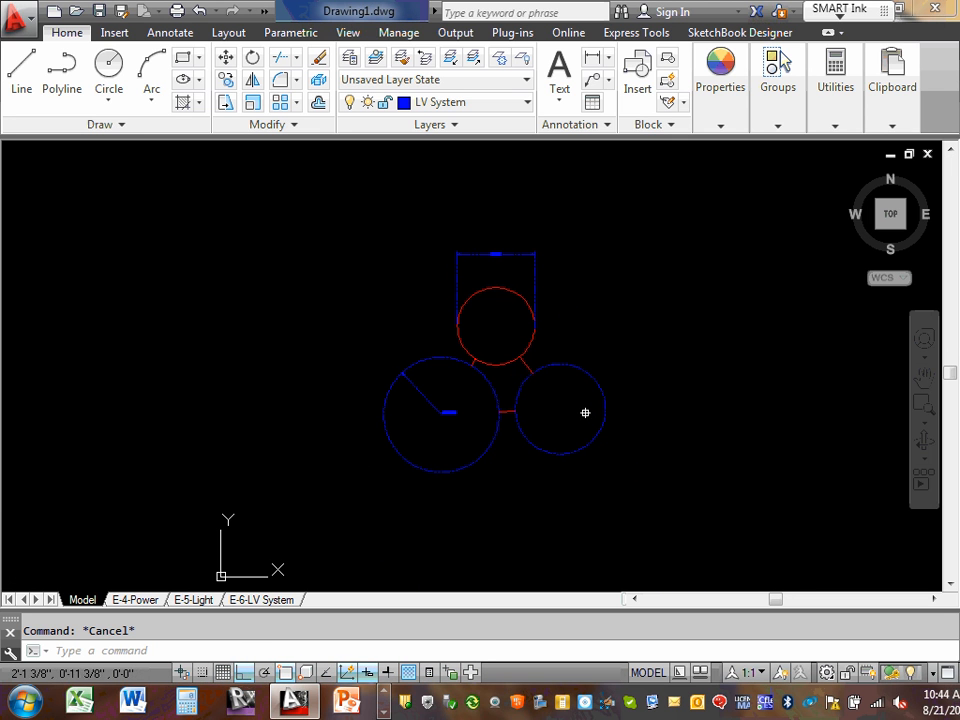
pyautogui.moveTo(608, 408)
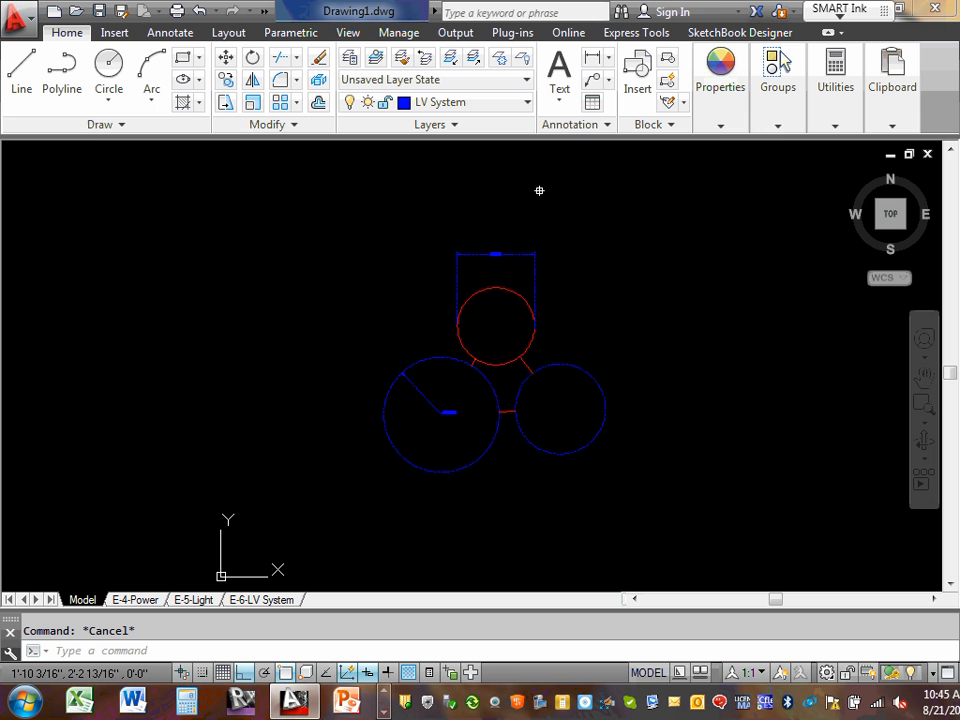
pyautogui.scroll(6, 561, 270)
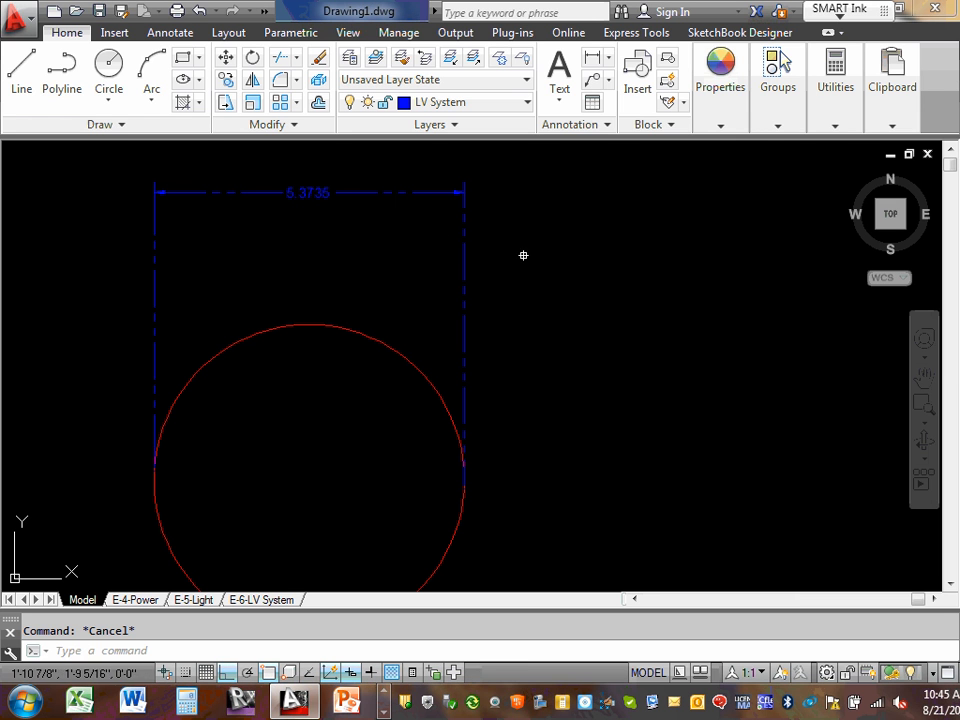
pyautogui.click(352, 191)
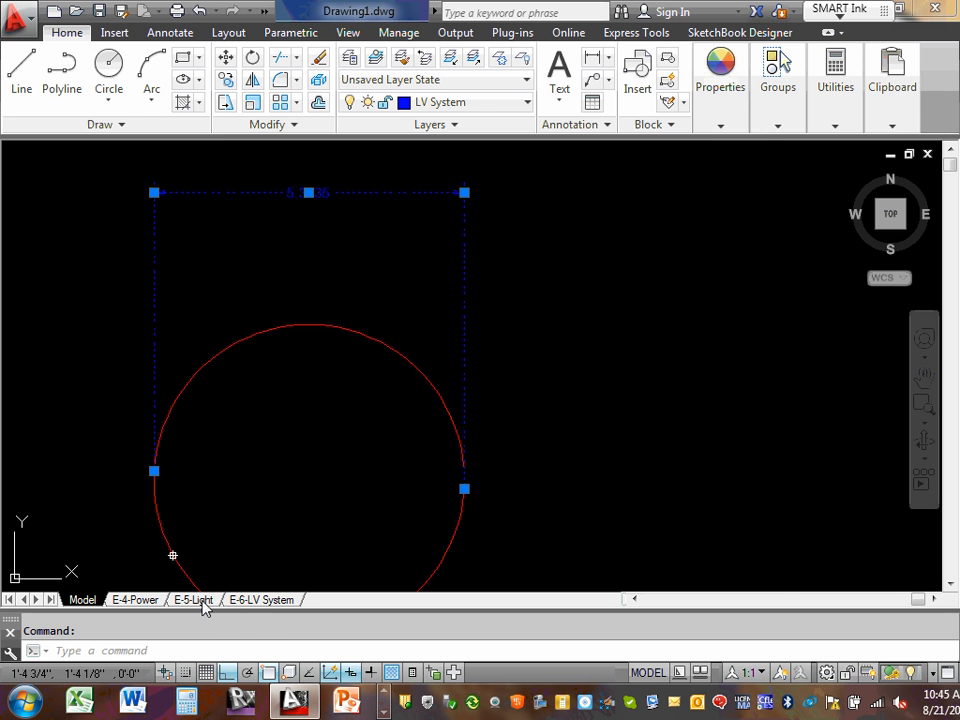
# Look through the E-4-Power, E-5-Light and E-6-LV System layouts to compare which objects each viewport shows.
pyautogui.click(153, 601)
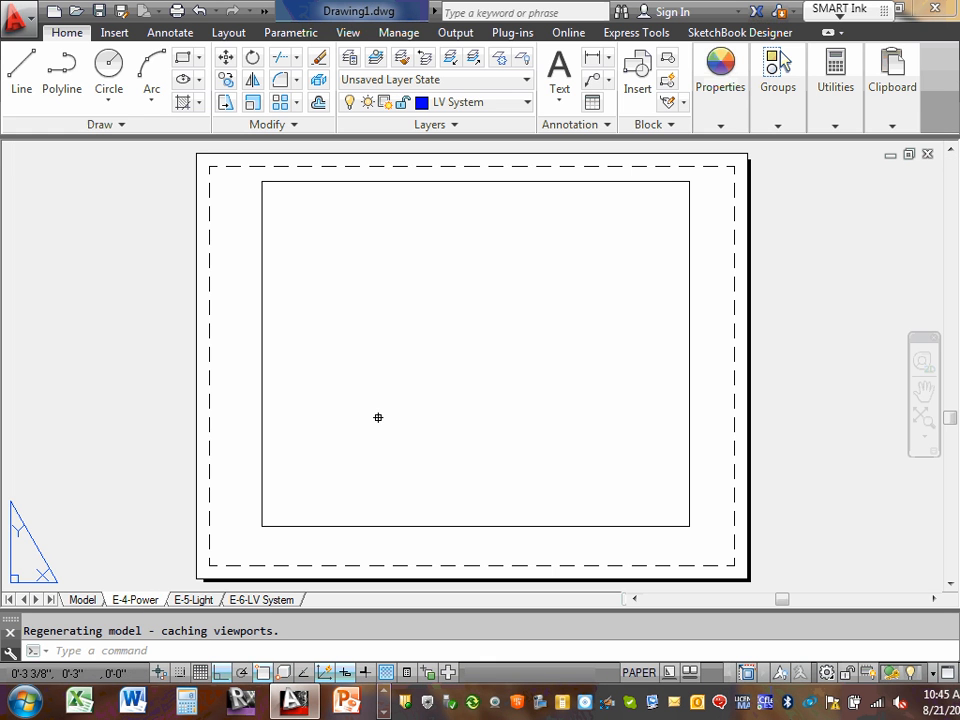
pyautogui.click(195, 601)
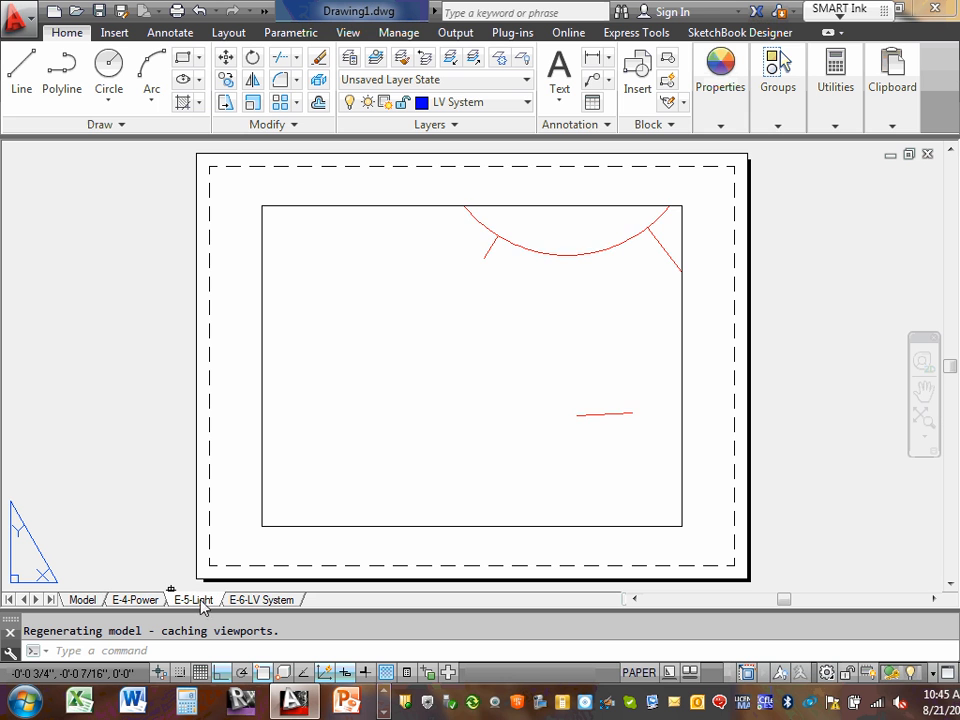
pyautogui.click(258, 601)
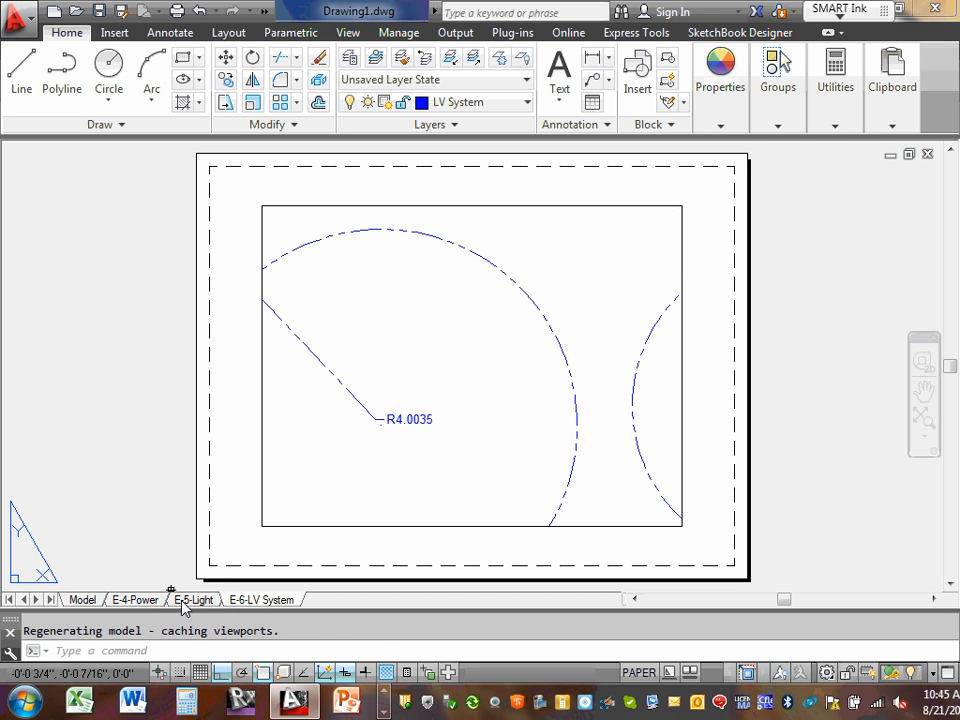
# Activate the viewport on the E-4-Power layout, zoom it to the drawing extents, and switch to the E-5-Light layout.
pyautogui.click(143, 601)
pyautogui.doubleClick(462, 377)
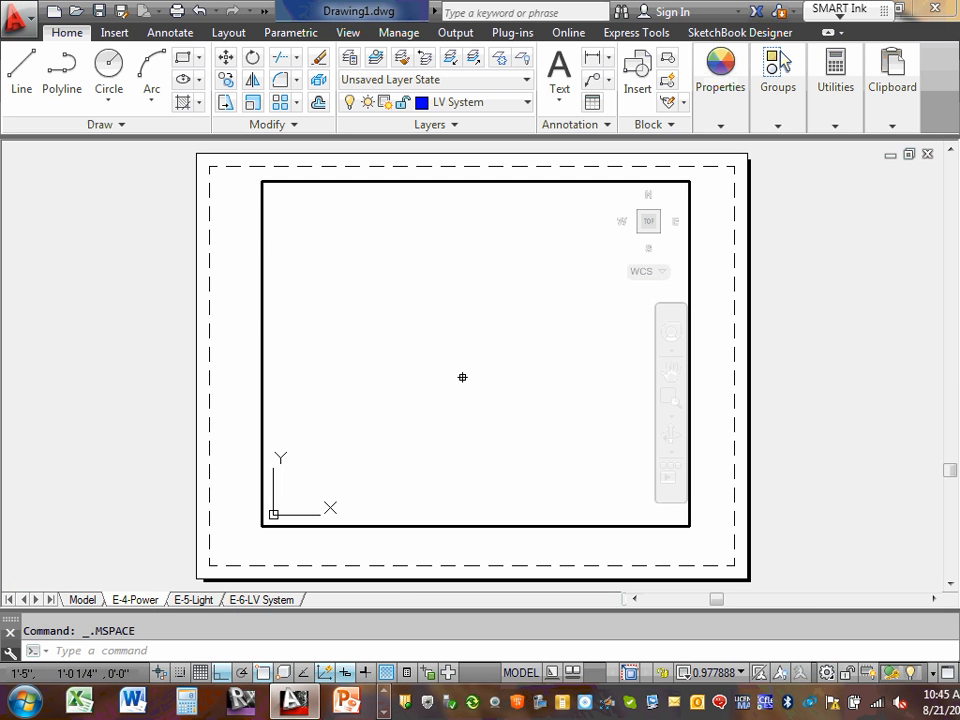
pyautogui.write('z')
pyautogui.press('Return')
pyautogui.write('e')
pyautogui.press('Return')
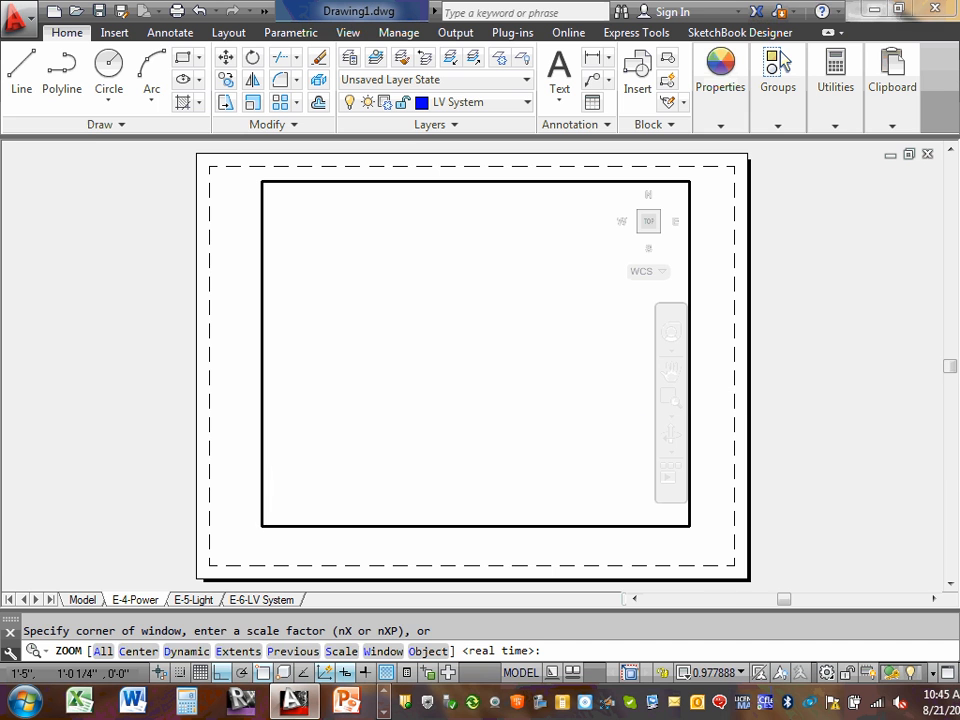
pyautogui.scroll(-4, 458, 370)
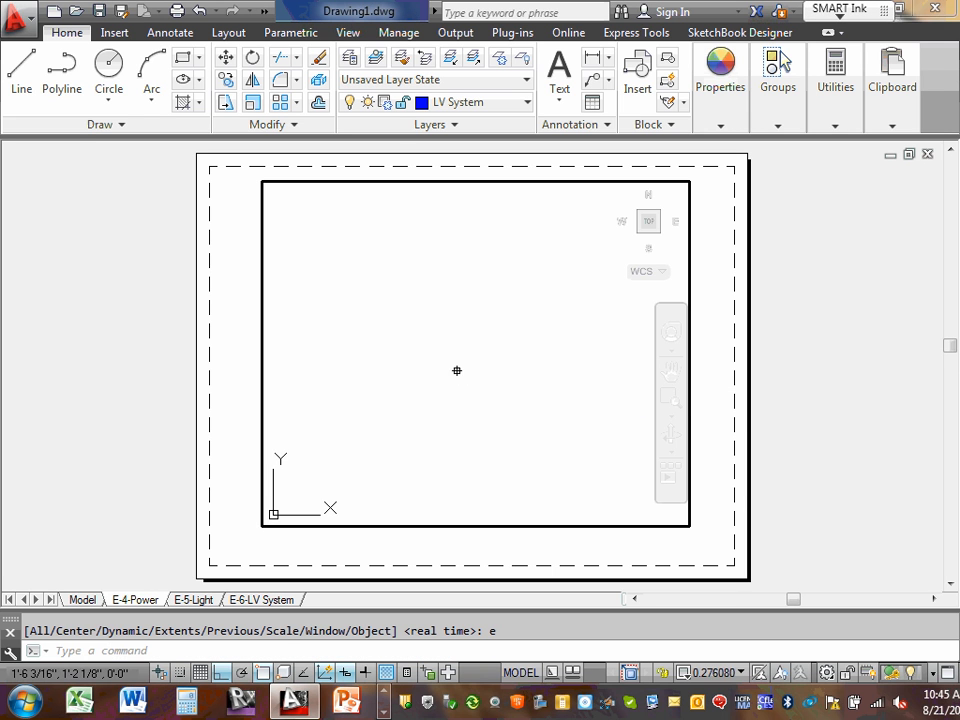
pyautogui.click(190, 600)
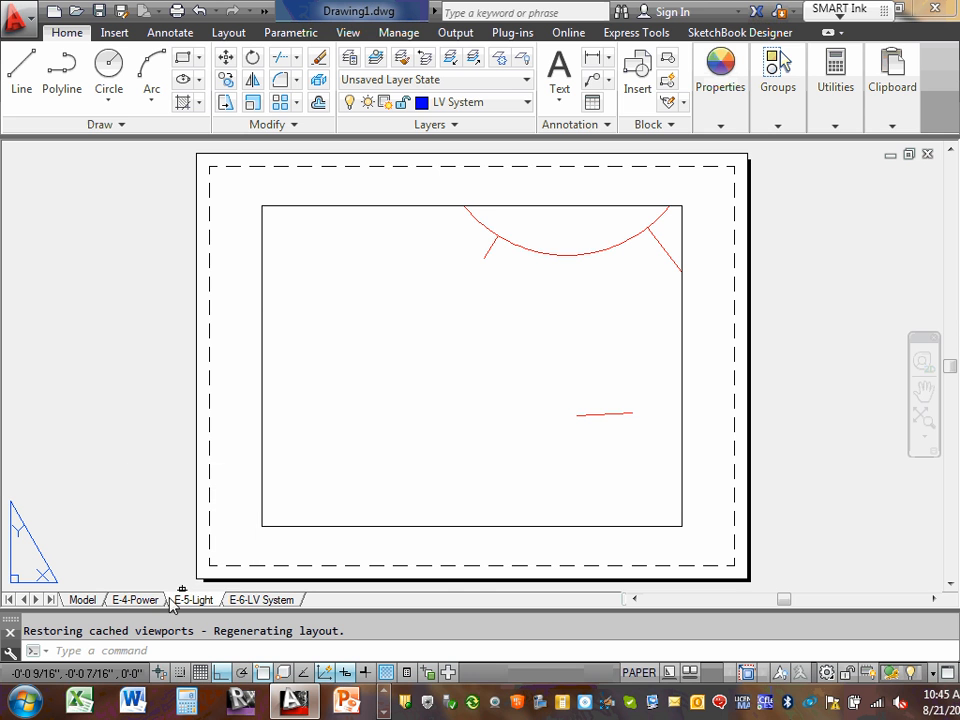
# Activate the viewport on the E-6-LV System layout, zoom it to the drawing extents, and switch to the E-5-Light layout.
pyautogui.click(255, 601)
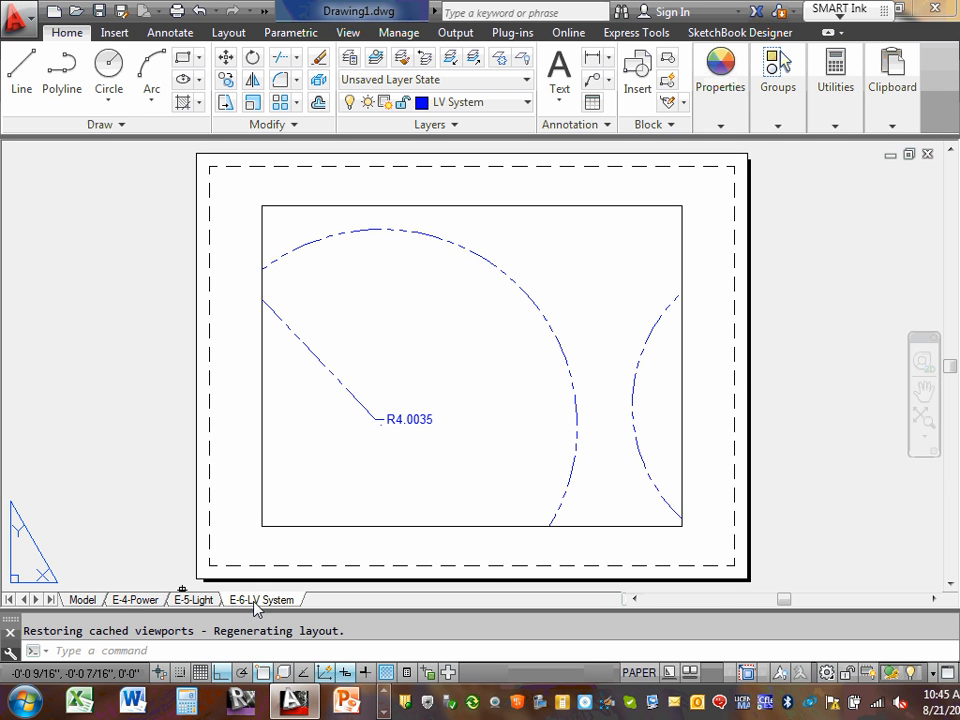
pyautogui.doubleClick(475, 346)
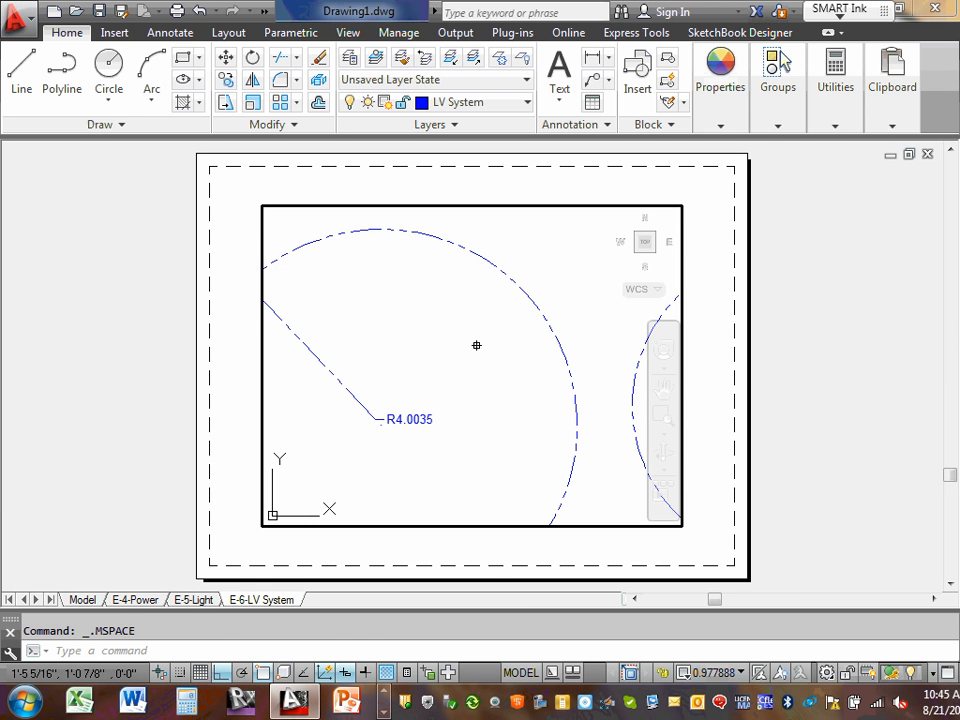
pyautogui.write('z')
pyautogui.press('Return')
pyautogui.write('e')
pyautogui.press('Return')
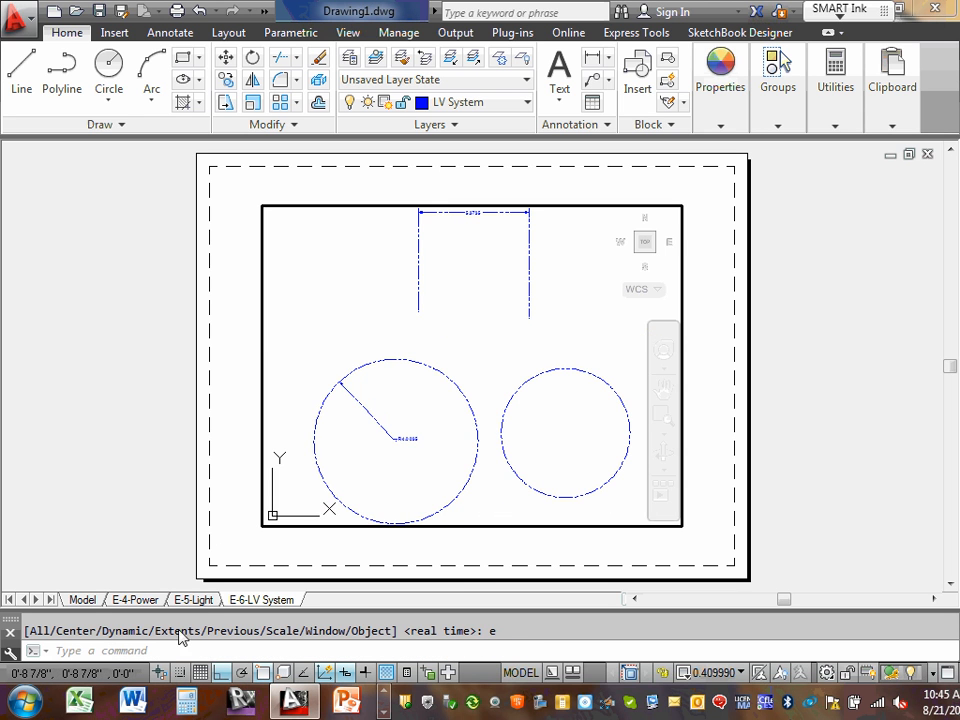
pyautogui.click(196, 600)
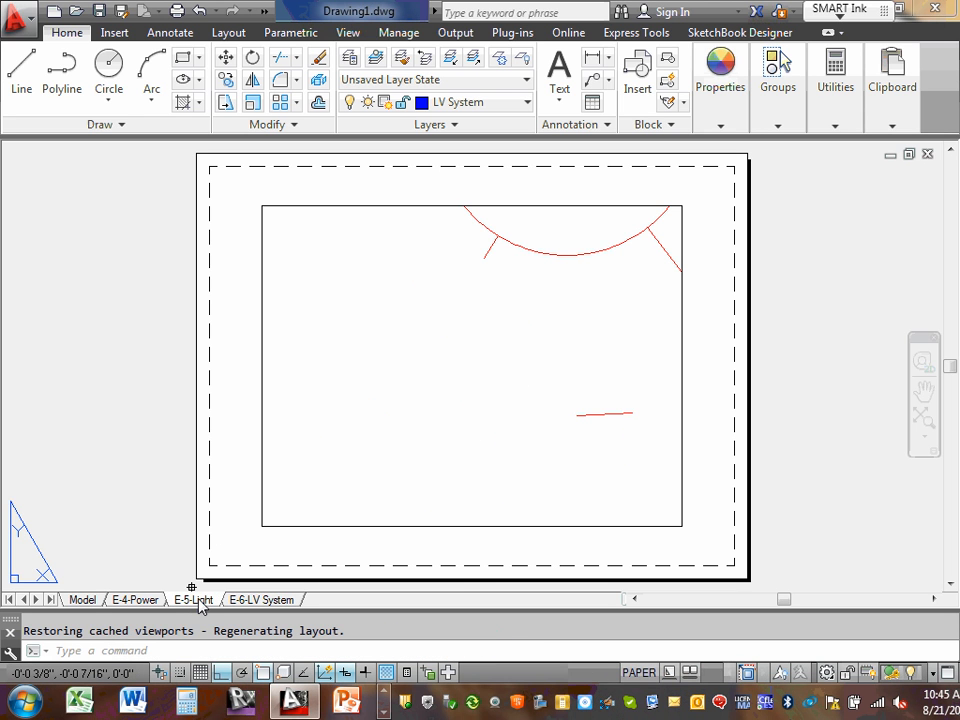
# Return to model space and hatch the inside of the top circle at a scale of 1.0000.
pyautogui.click(84, 600)
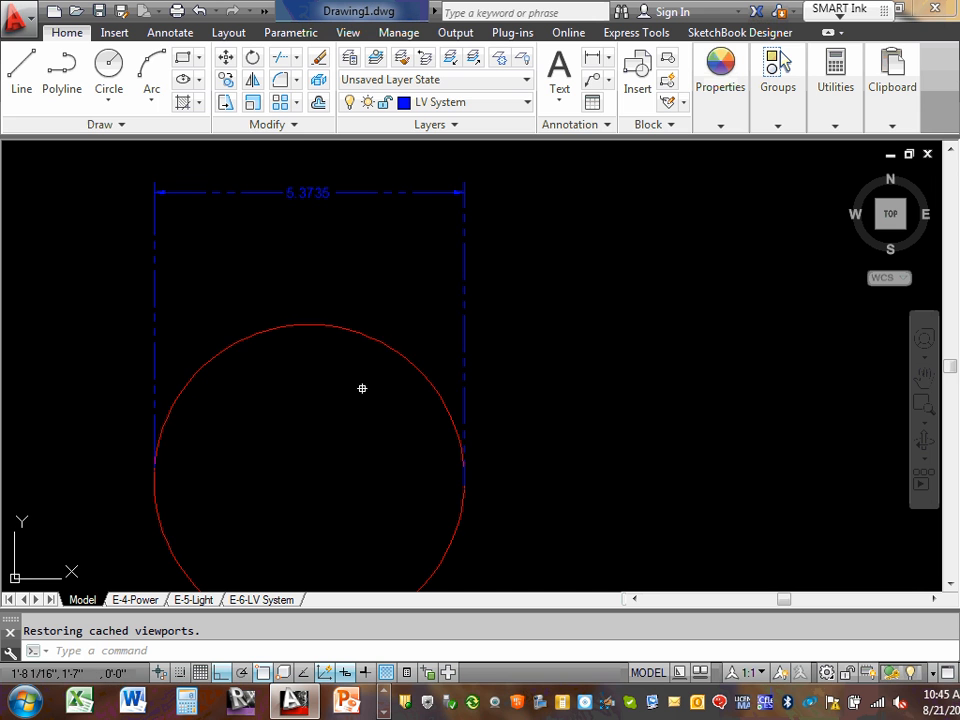
pyautogui.moveTo(360, 388); pyautogui.dragTo(379, 359, button='middle')
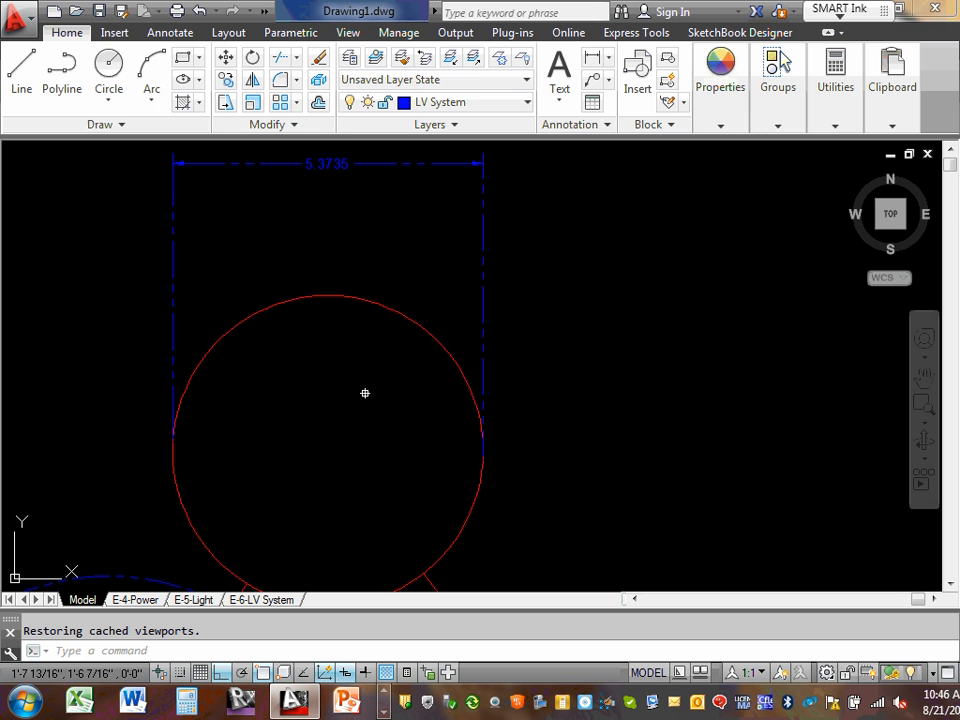
pyautogui.click(186, 101)
pyautogui.click(329, 312)
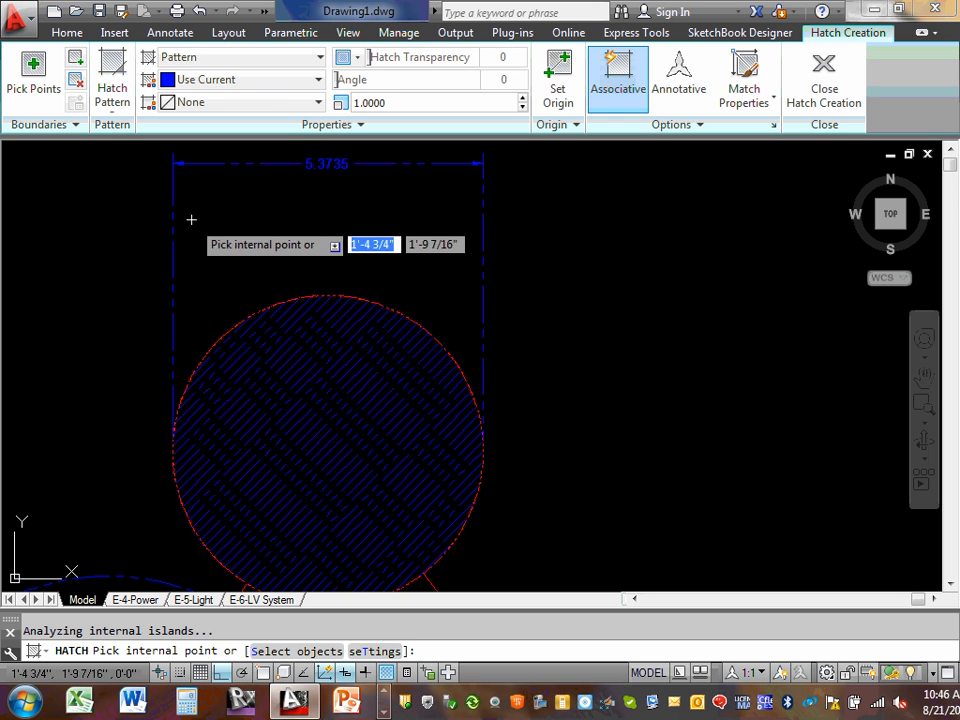
pyautogui.press('Escape')
# Select the hatch inside the top circle and delete it.
pyautogui.click(311, 453)
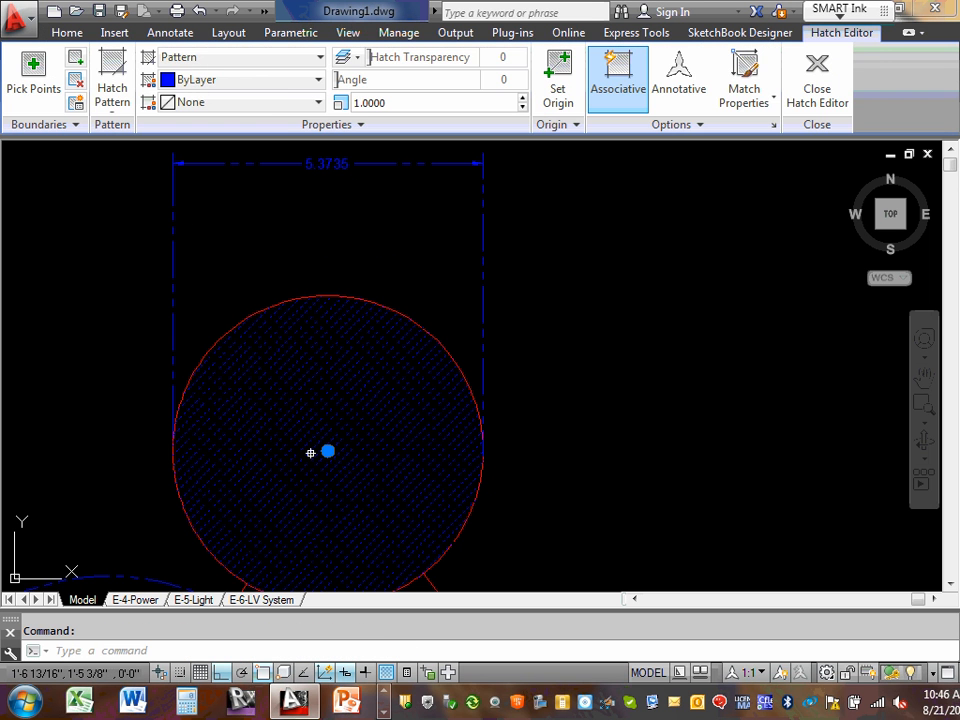
pyautogui.press('Escape')
pyautogui.click(330, 452)
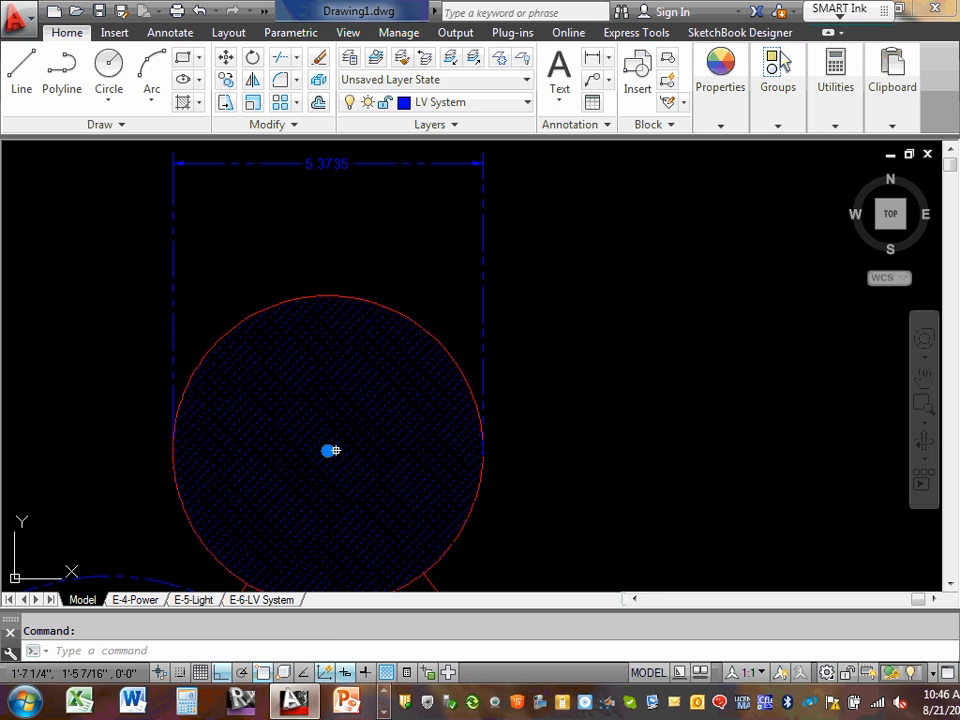
pyautogui.press('Delete')
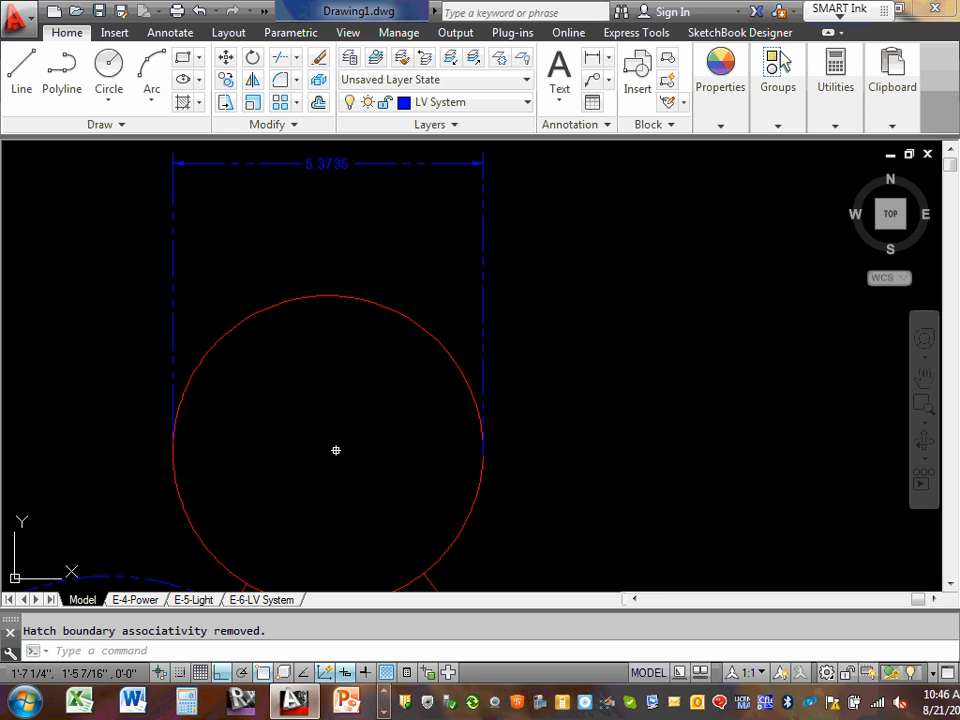
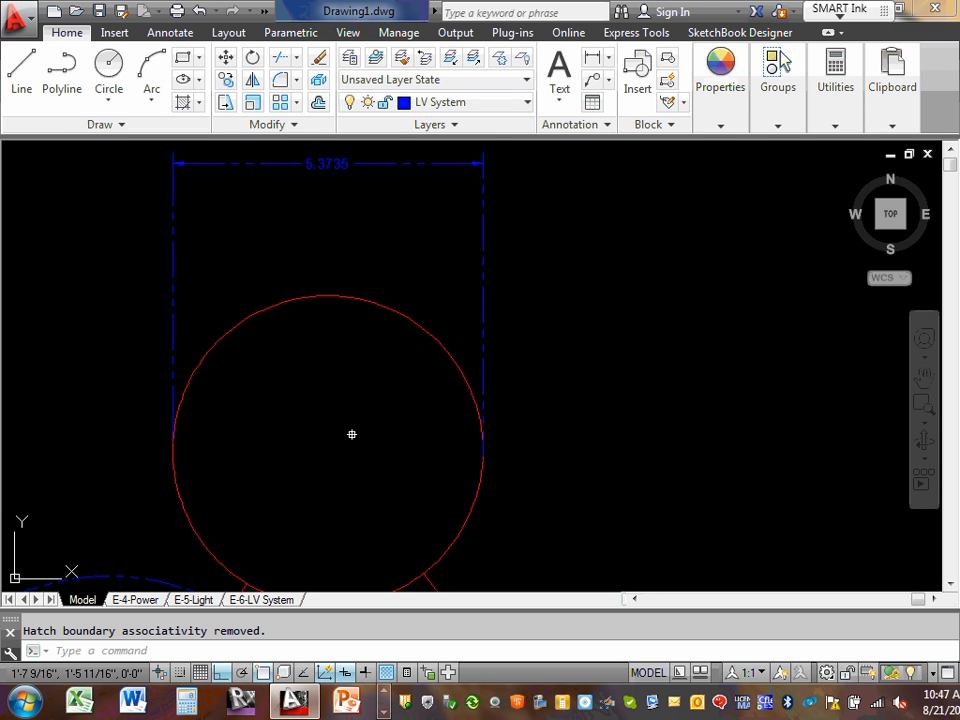
pyautogui.press('Escape')
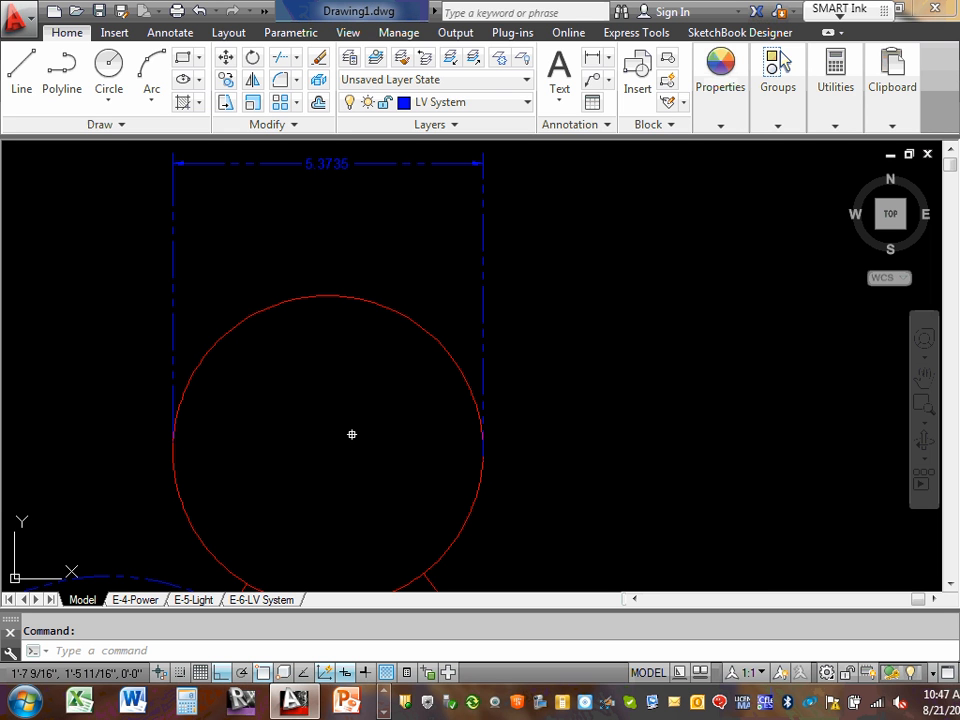
# Lock and unlock the Defpoints and Light layers in turn to demonstrate layer locking.
pyautogui.click(527, 103)
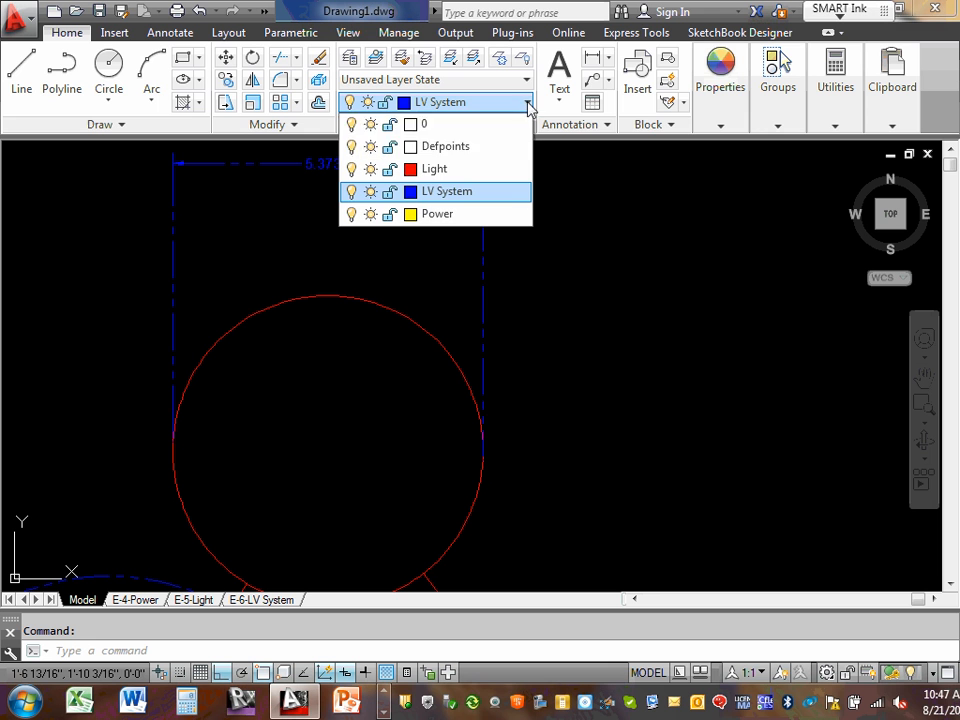
pyautogui.click(389, 146)
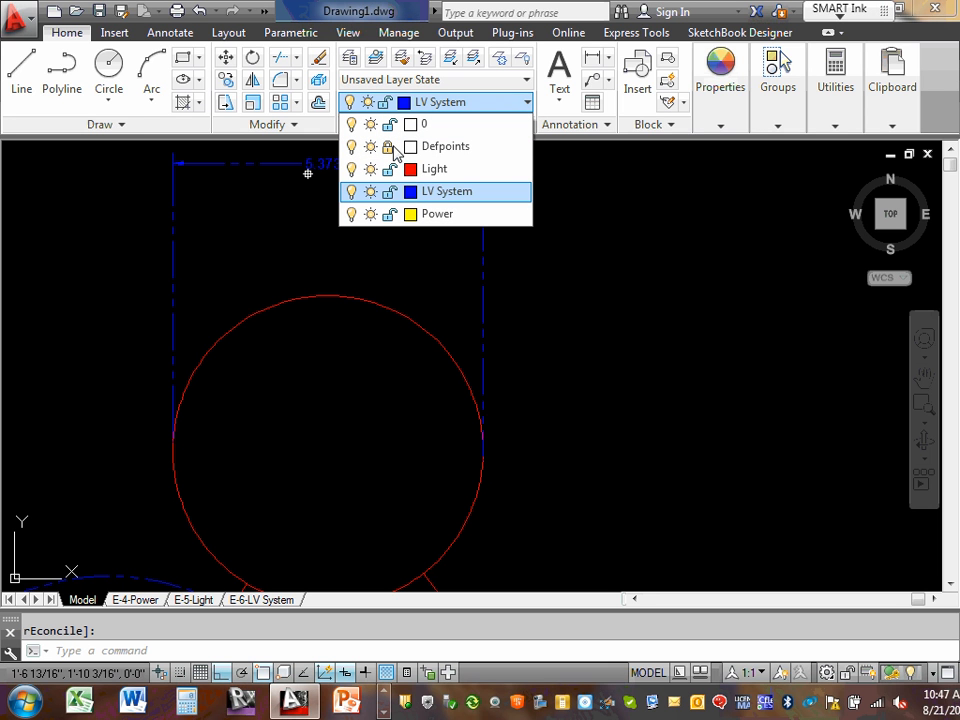
pyautogui.click(389, 169)
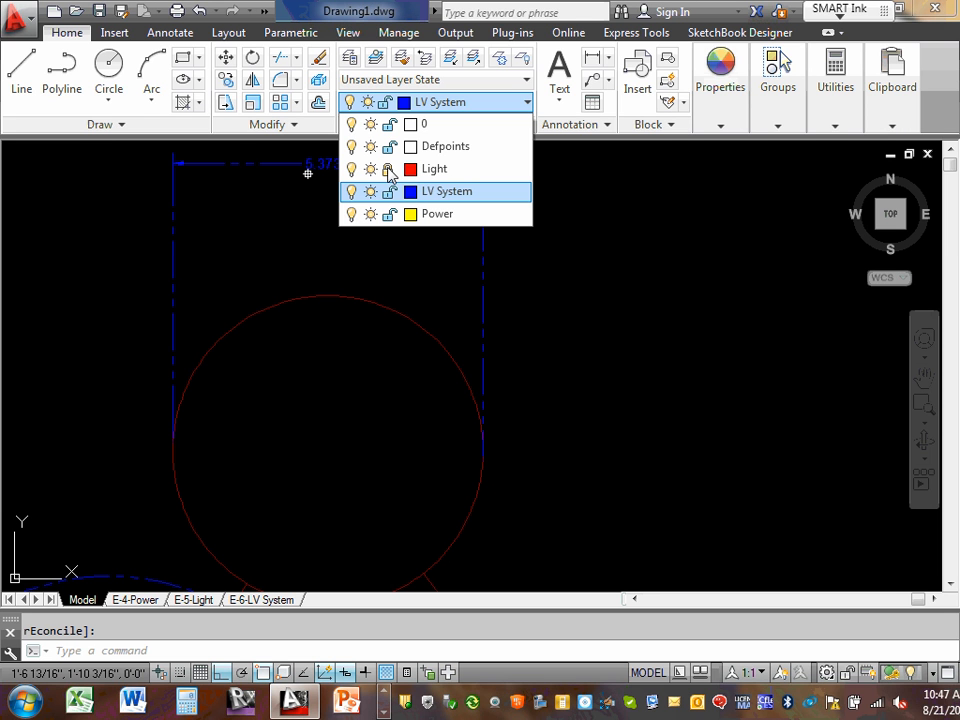
pyautogui.click(389, 169)
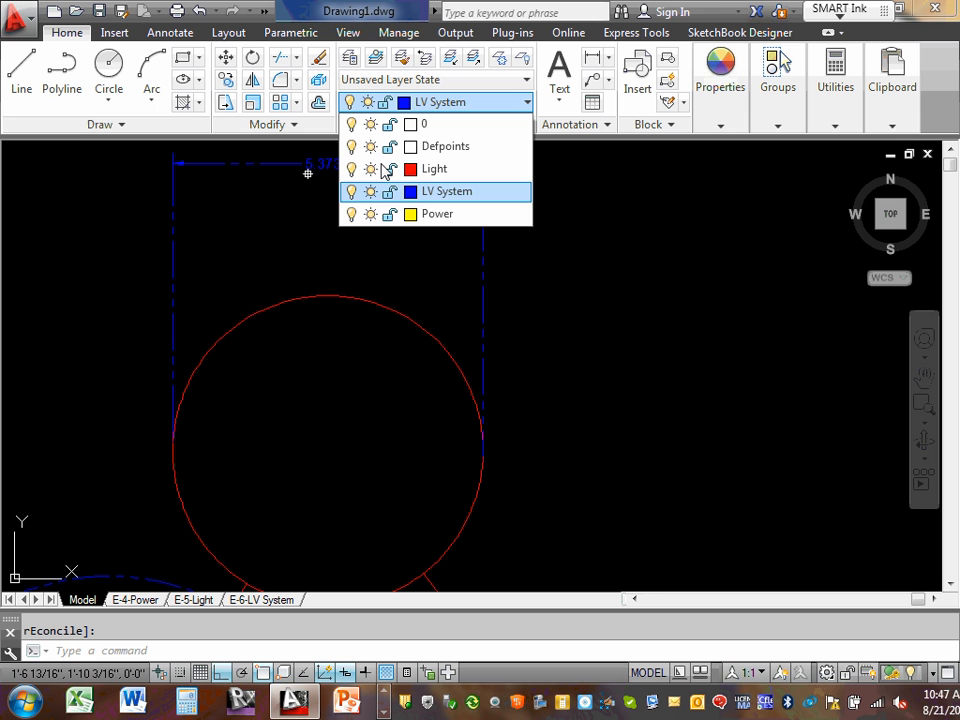
pyautogui.click(704, 351)
pyautogui.click(702, 348)
pyautogui.click(699, 347)
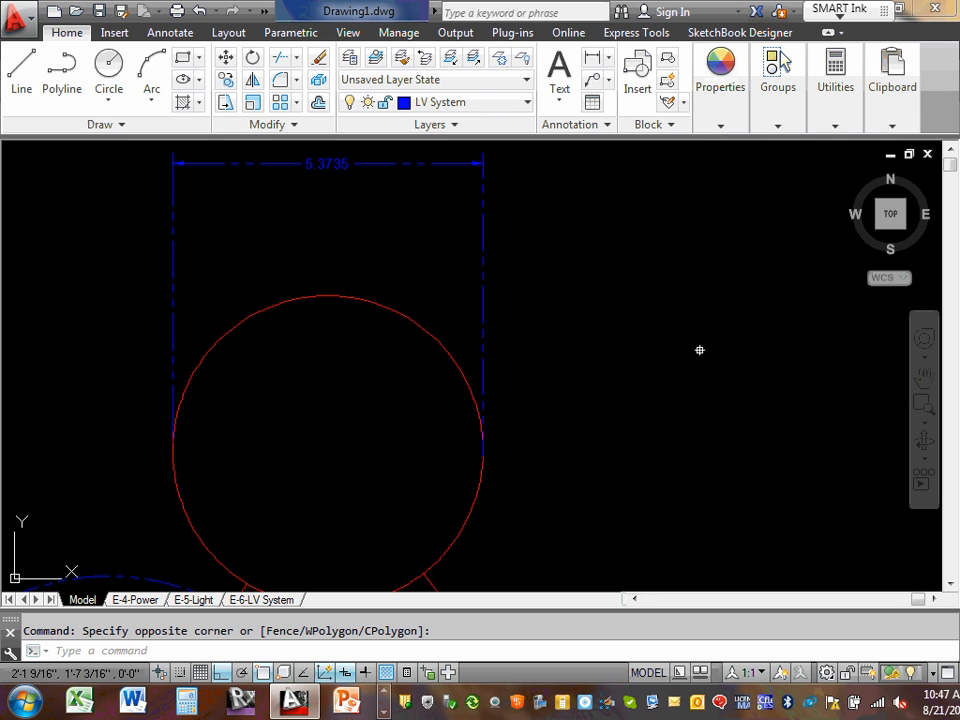
# Move the top circle's linear dimension to the Light layer and clear the selection.
pyautogui.click(488, 247)
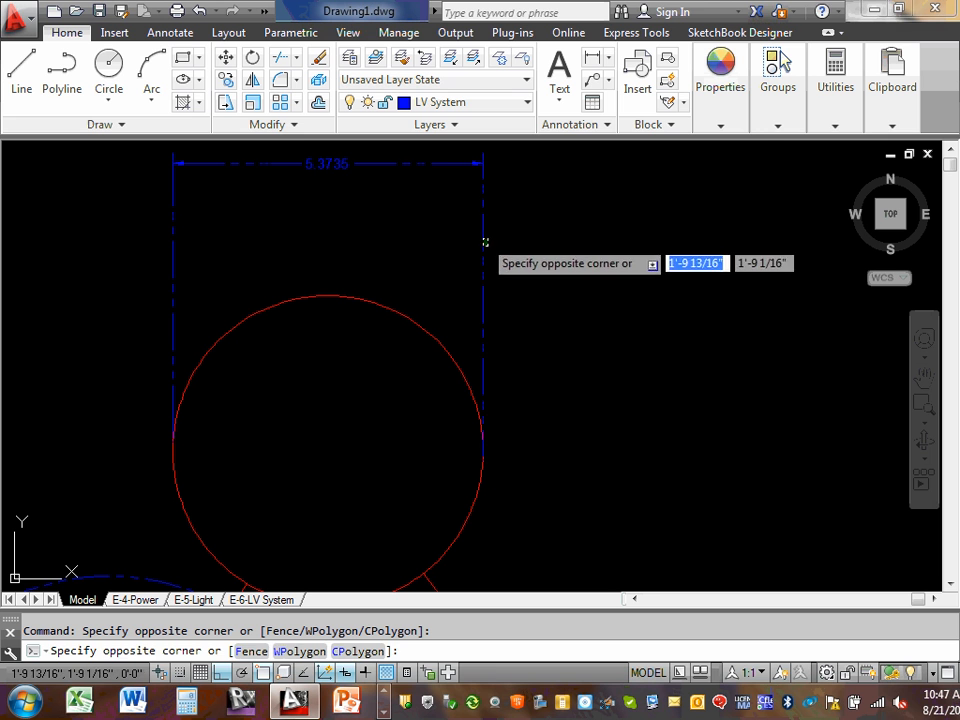
pyautogui.click(483, 239)
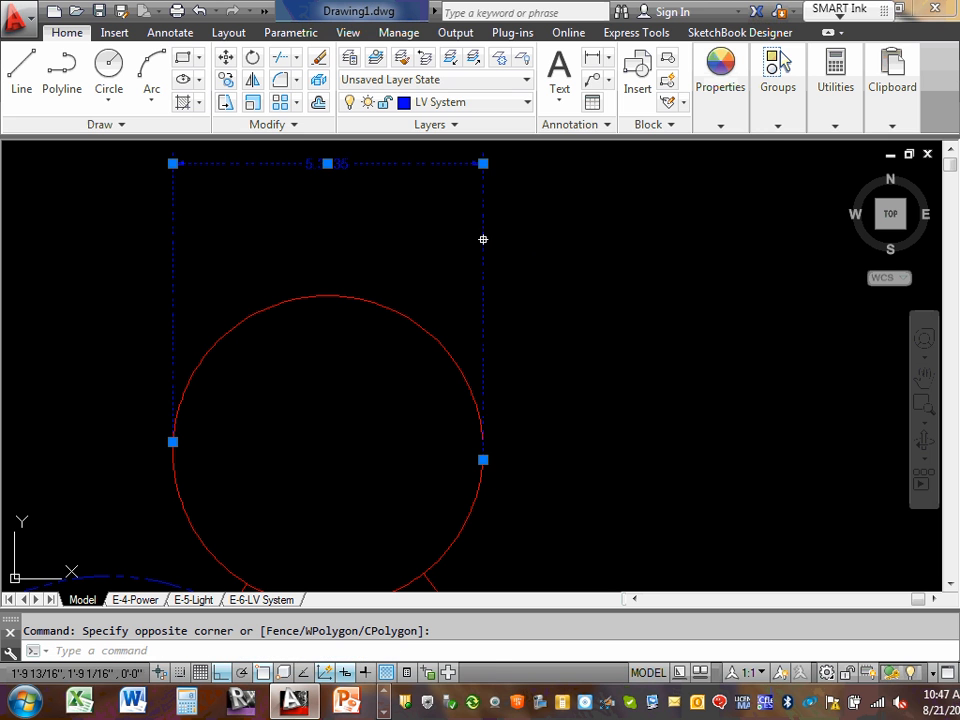
pyautogui.click(528, 104)
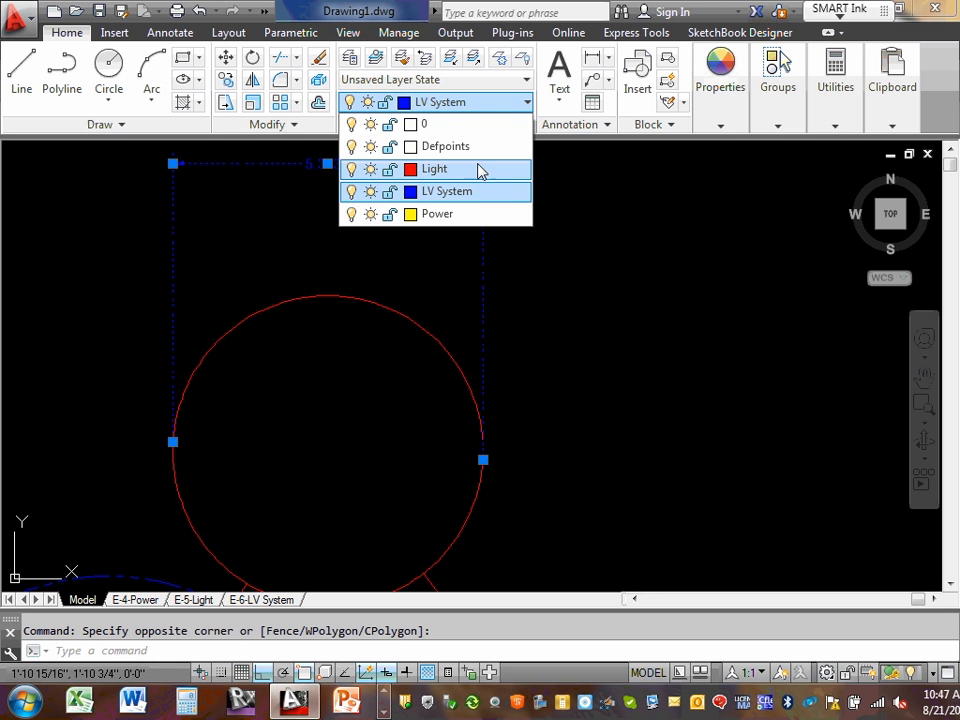
pyautogui.click(478, 168)
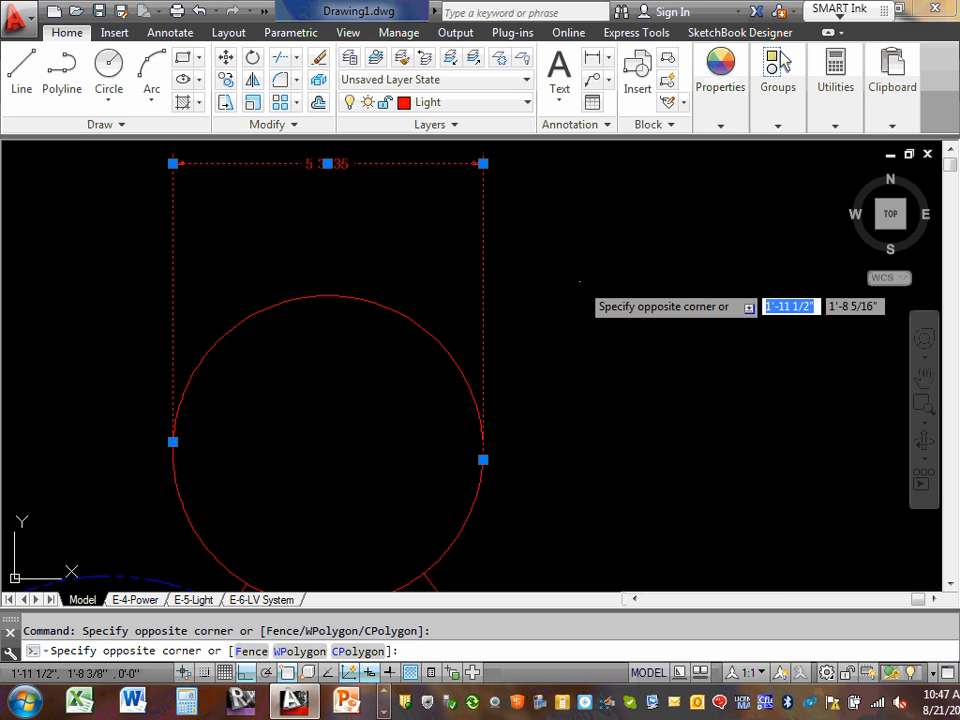
pyautogui.press('Escape')
# Move the large lower-left circle to the Power layer and clear the selection.
pyautogui.scroll(-4, 579, 279)
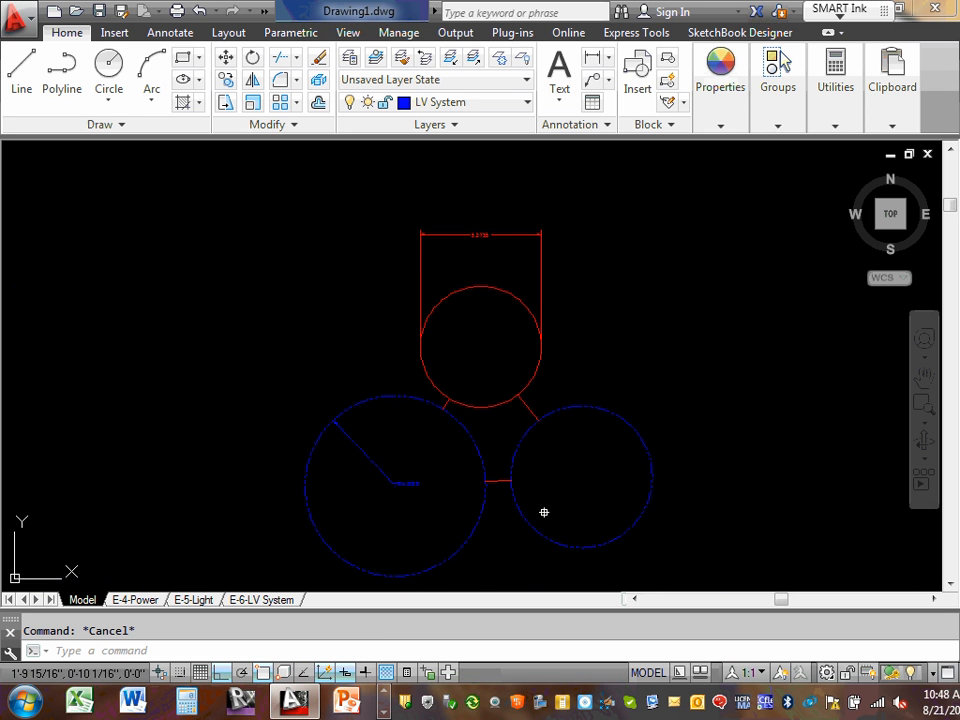
pyautogui.scroll(4, 544, 510)
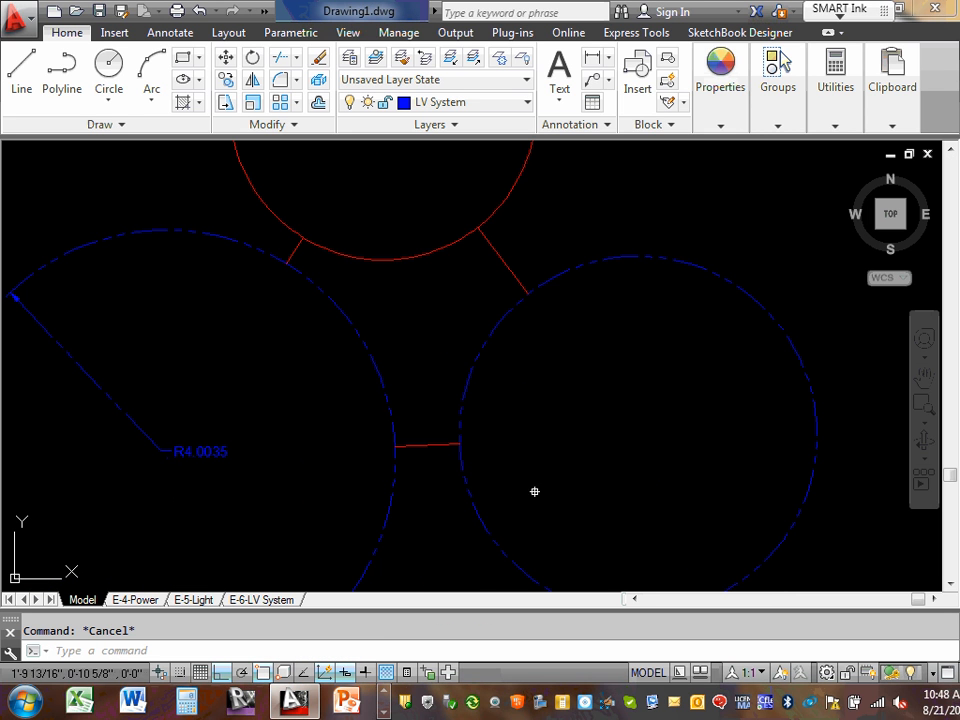
pyautogui.click(358, 334)
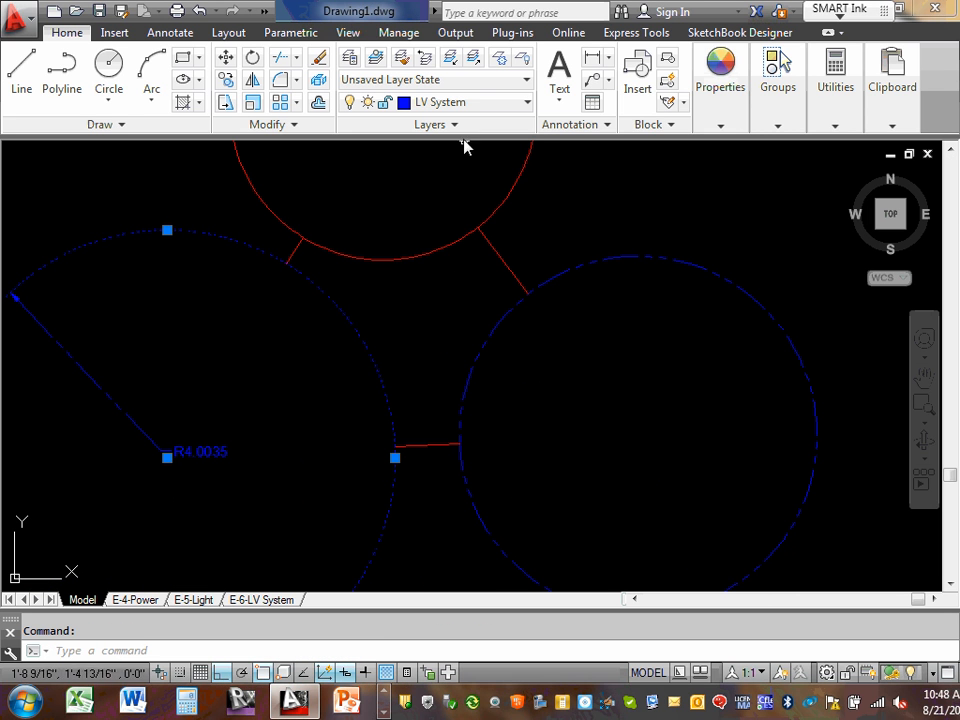
pyautogui.click(526, 103)
pyautogui.click(446, 213)
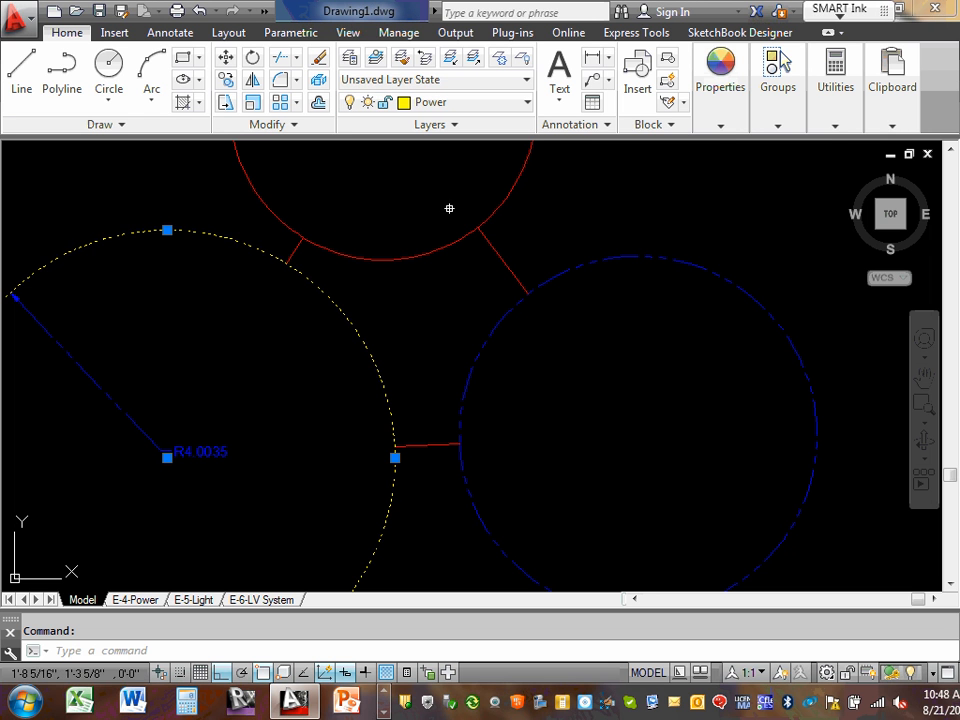
pyautogui.click(617, 207)
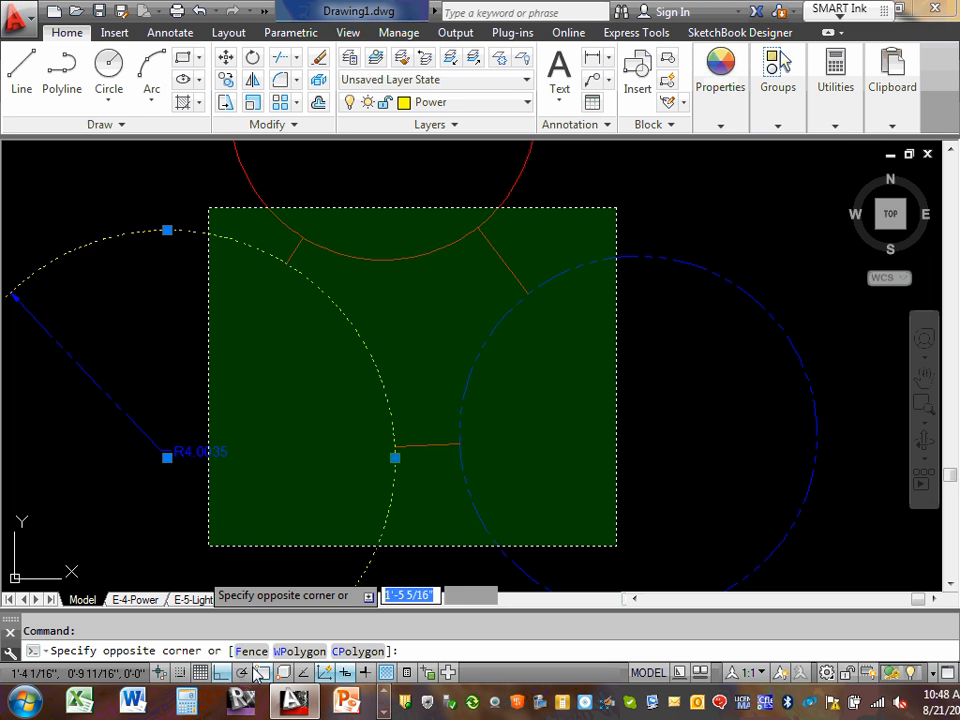
pyautogui.click(650, 195)
pyautogui.press('Escape')
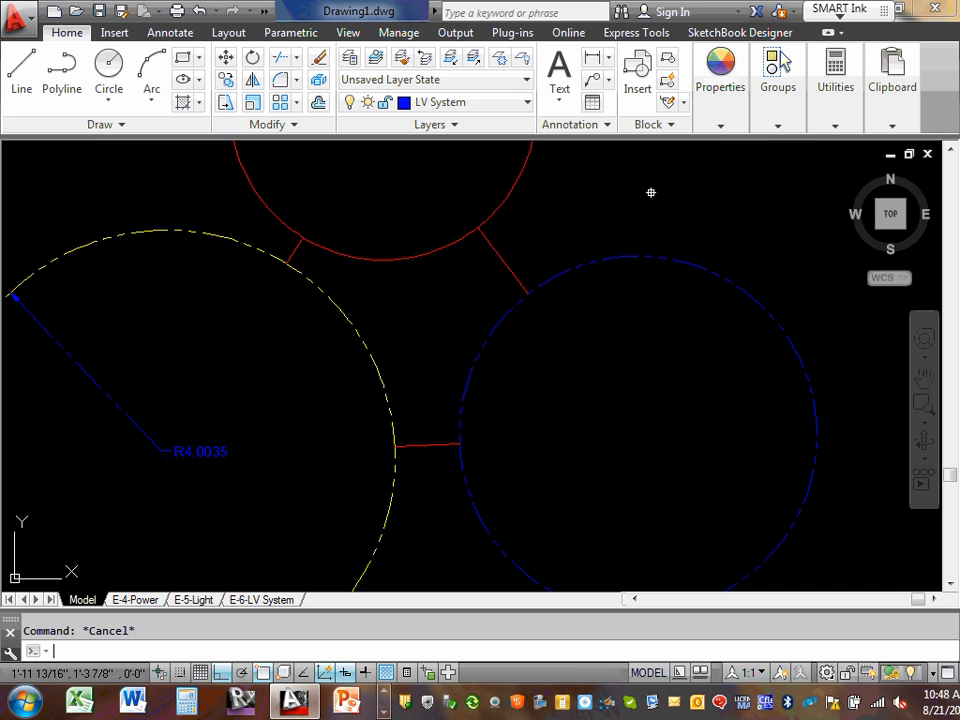
# Zoom the E-4-Power layout's viewport to the drawing extents and return to paper space.
pyautogui.click(146, 603)
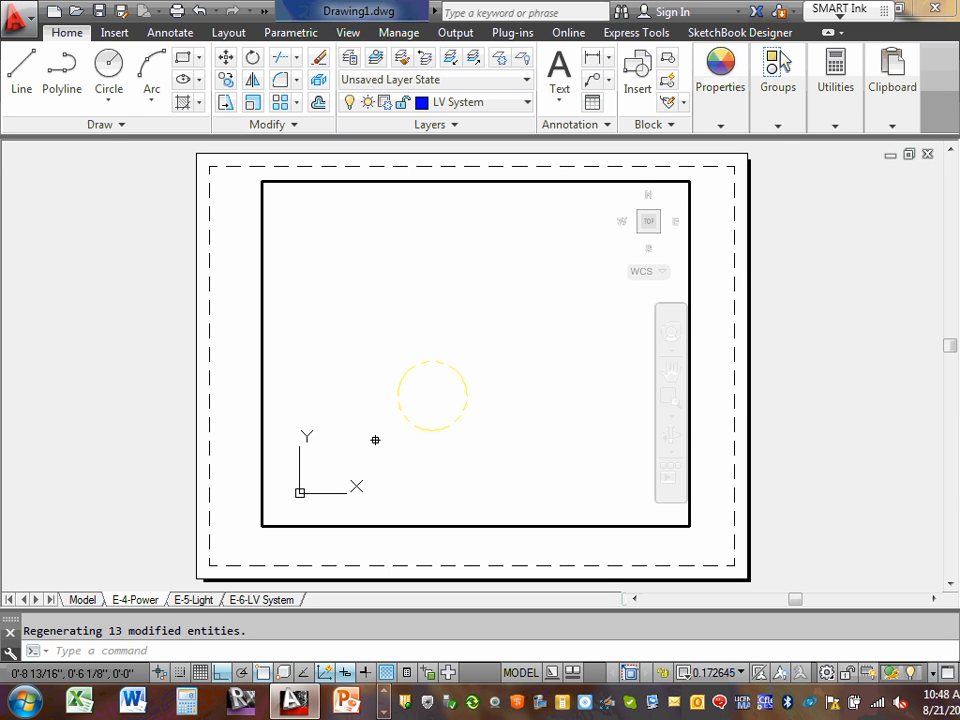
pyautogui.click(449, 303)
pyautogui.click(449, 303)
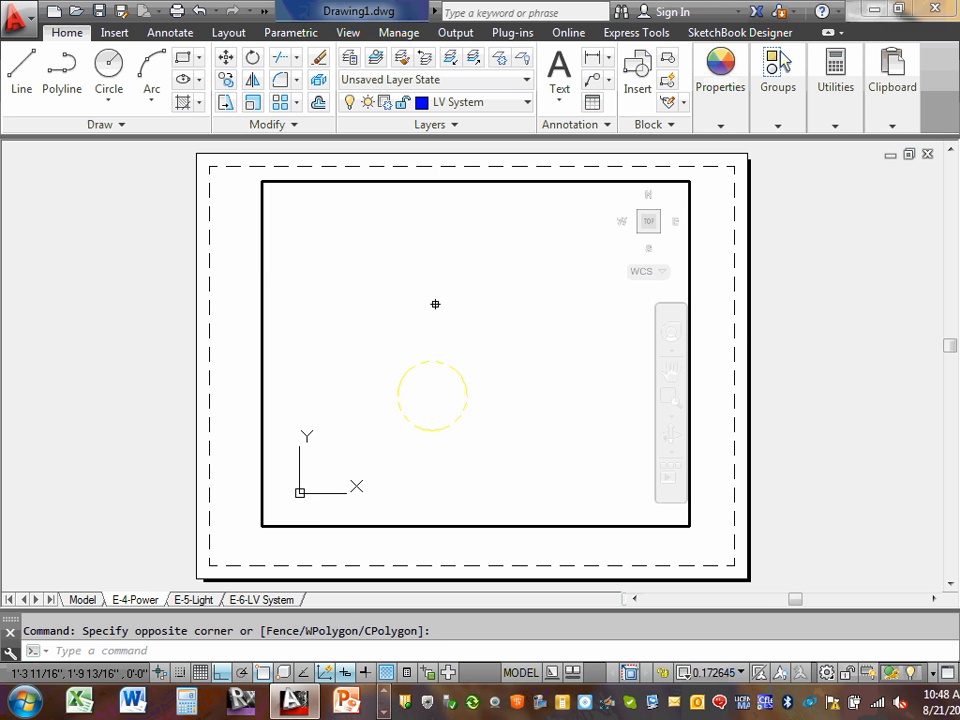
pyautogui.write('z')
pyautogui.press('Return')
pyautogui.write('e')
pyautogui.press('Return')
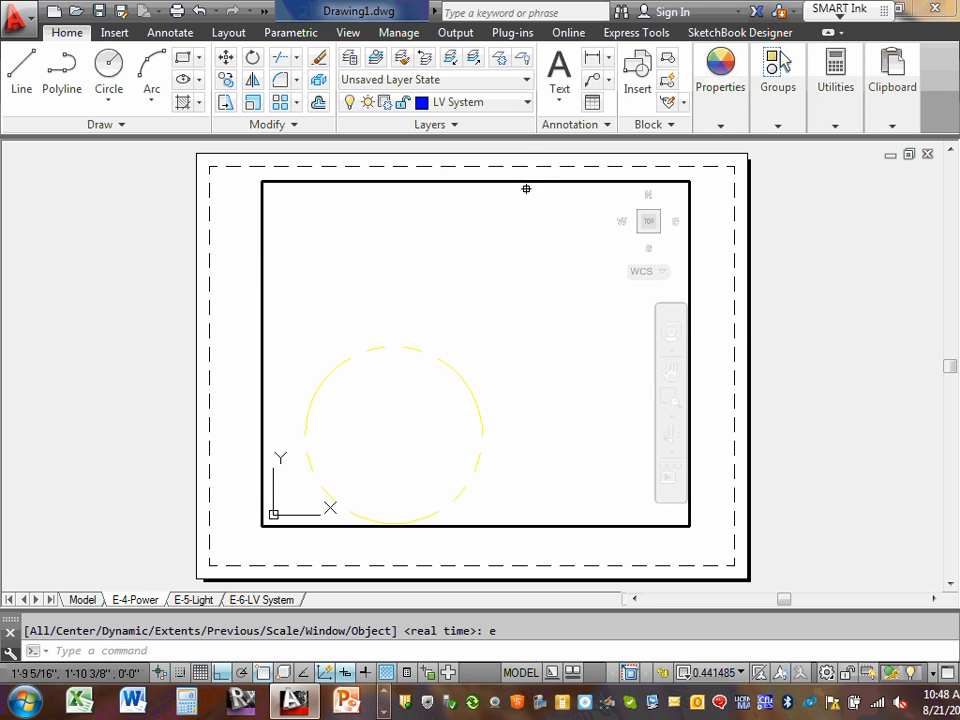
pyautogui.doubleClick(239, 267)
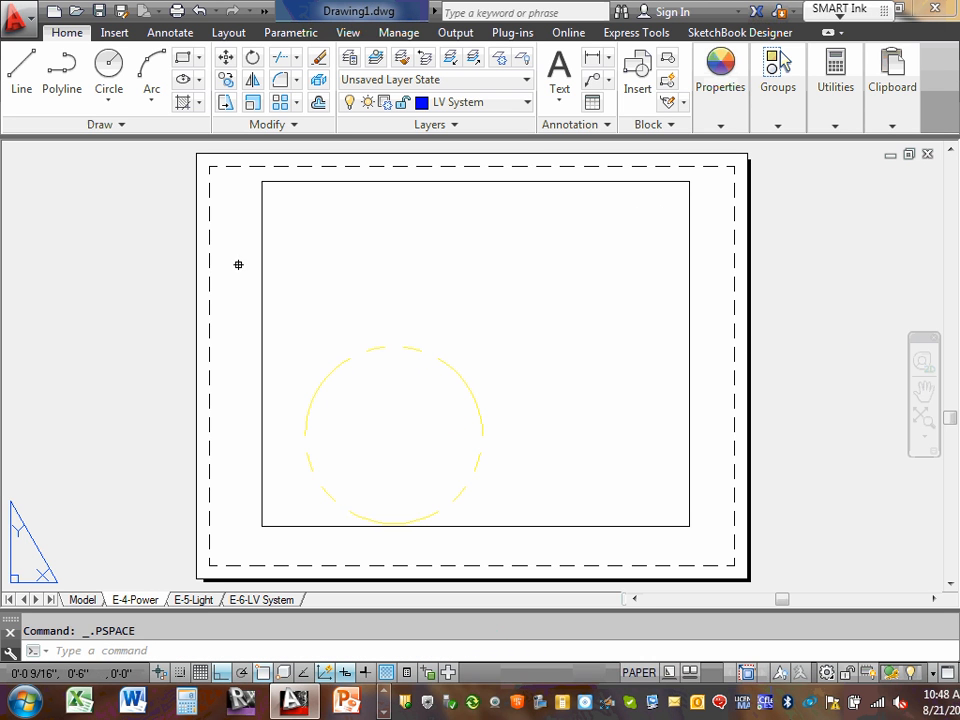
# Activate the viewport on the E-5-Light layout and zoom it to the drawing extents.
pyautogui.click(200, 600)
pyautogui.doubleClick(502, 389)
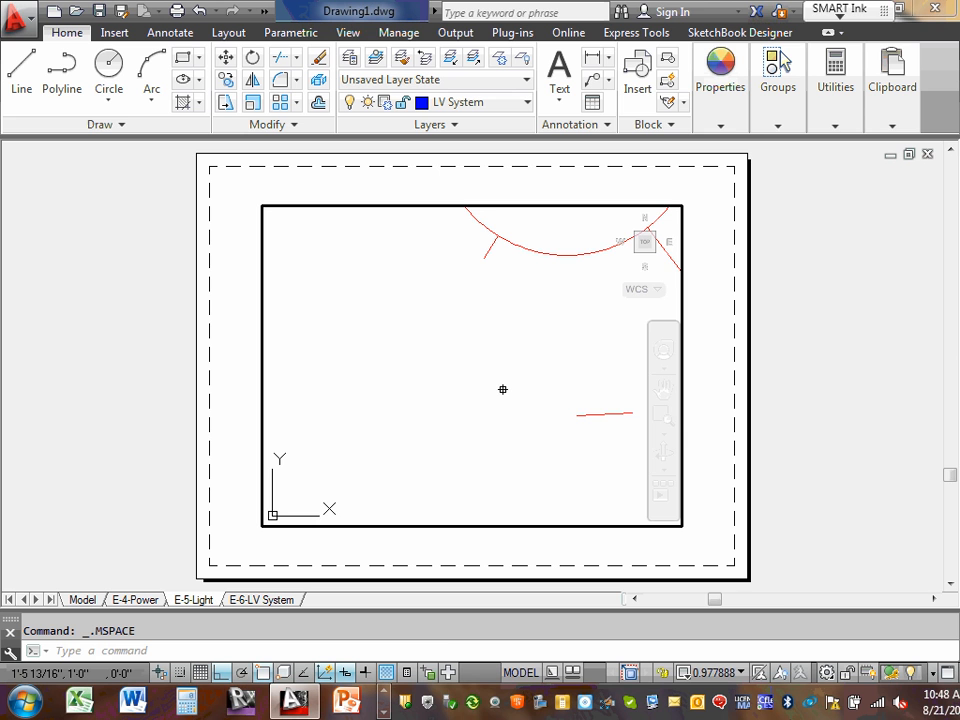
pyautogui.write('z')
pyautogui.press('Return')
pyautogui.write('e')
pyautogui.press('Return')
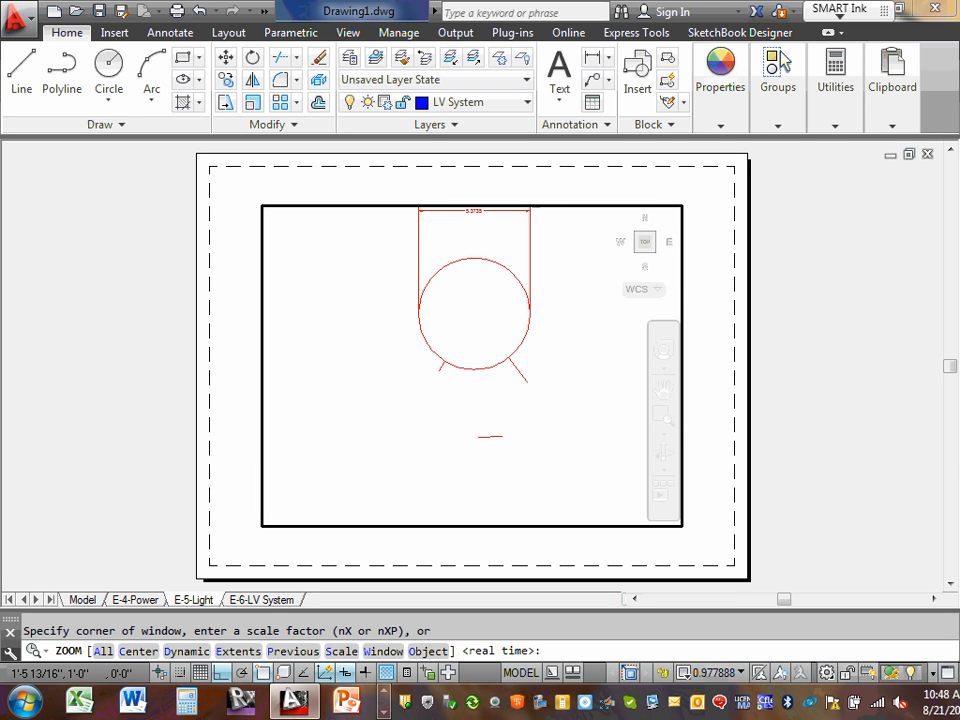
# Switch to the E-6-LV System layout and return it from its active viewport to paper space.
pyautogui.click(253, 600)
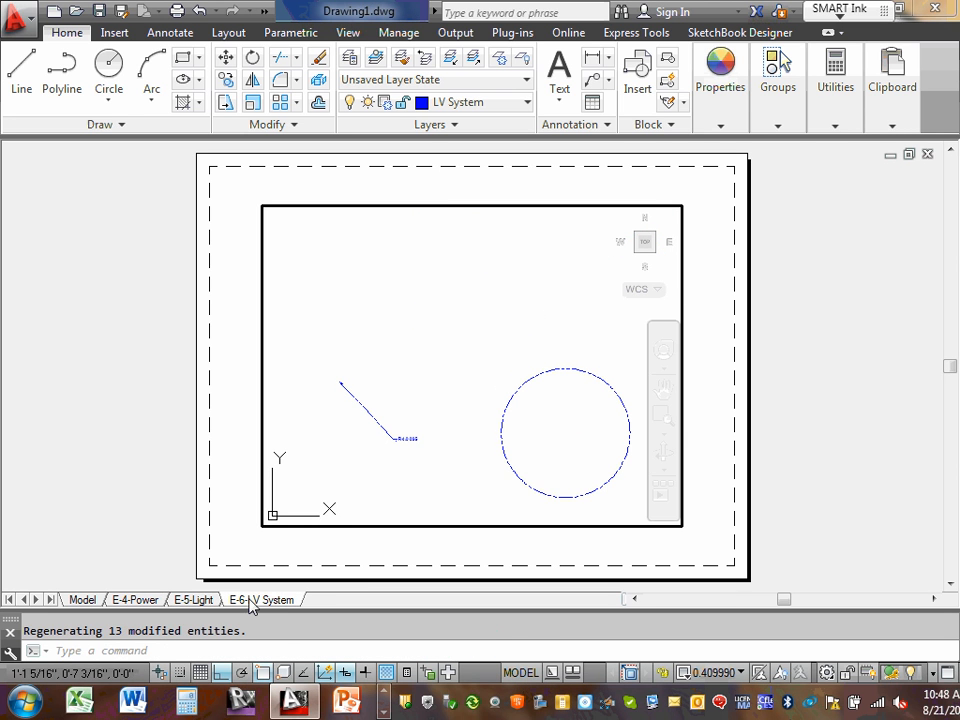
pyautogui.click(420, 298)
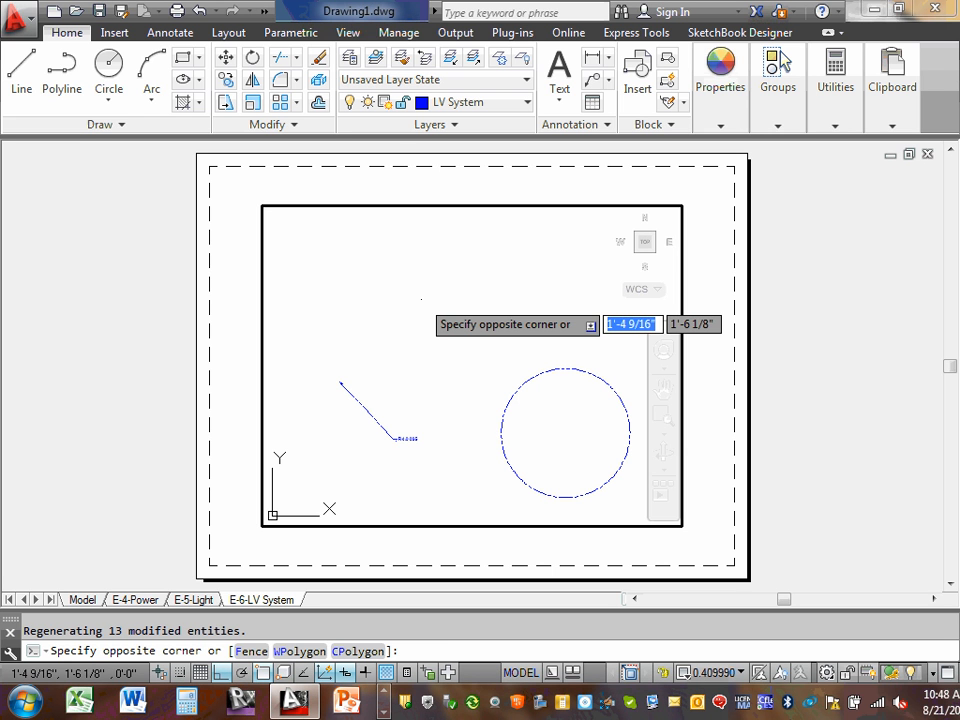
pyautogui.click(420, 298)
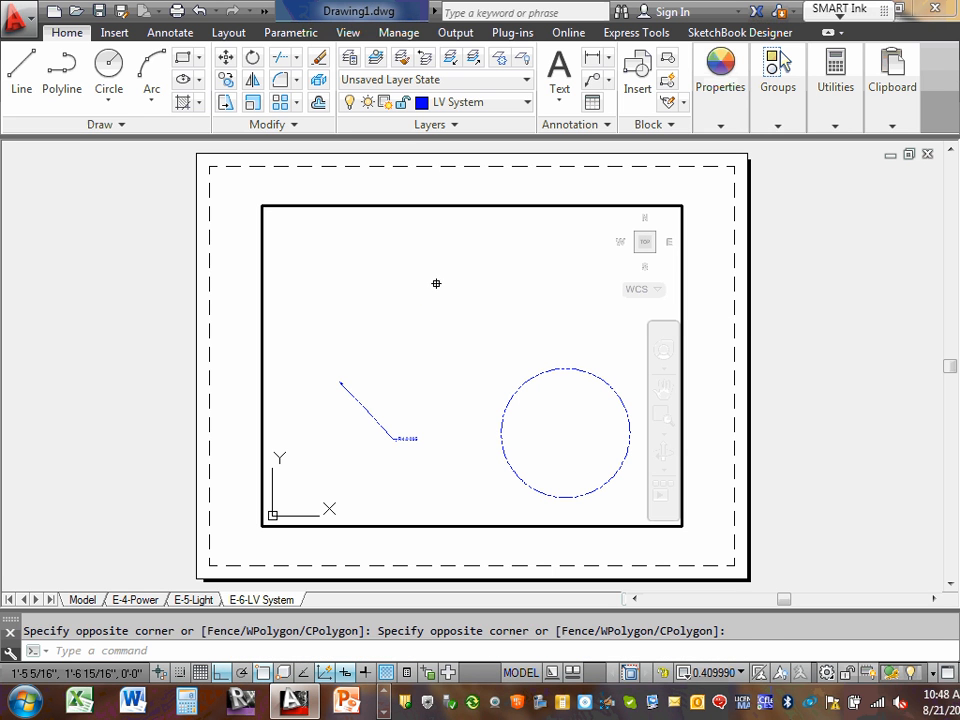
pyautogui.press('Escape')
pyautogui.doubleClick(218, 282)
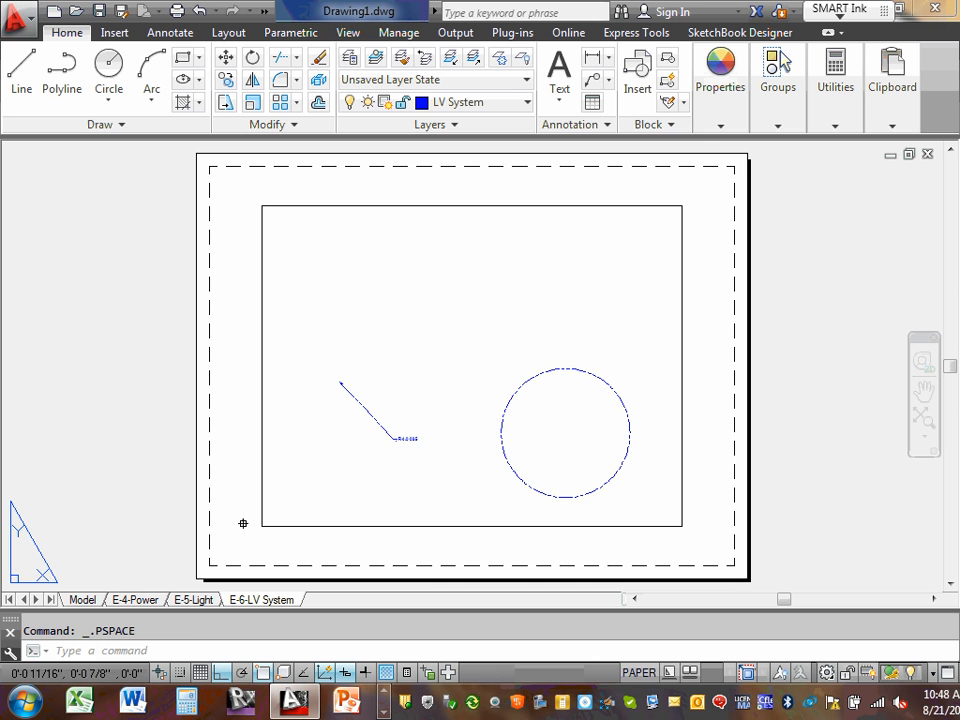
# In model space, move the radius dimension of the large lower-left circle to the Power layer and clear the selection.
pyautogui.click(84, 600)
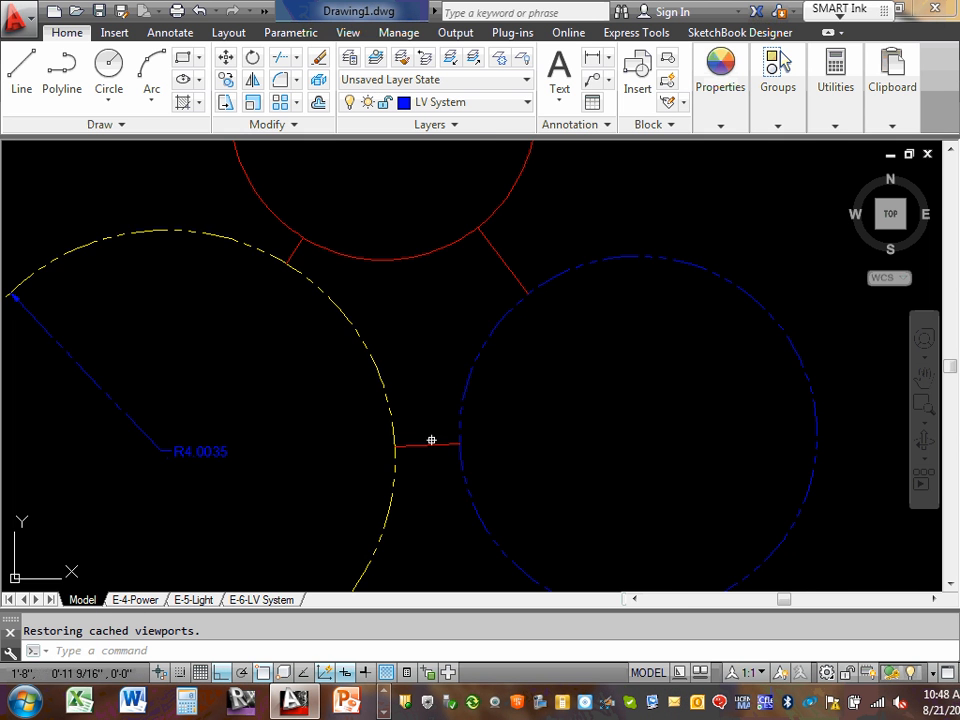
pyautogui.scroll(-3, 400, 446)
pyautogui.scroll(2, 379, 446)
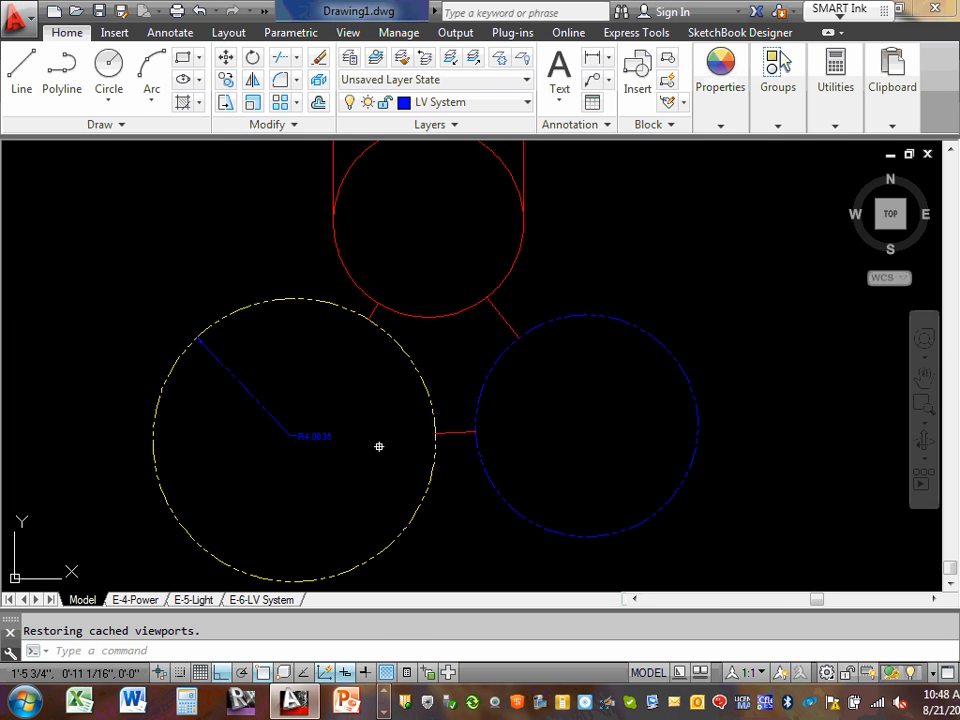
pyautogui.click(259, 404)
pyautogui.click(259, 400)
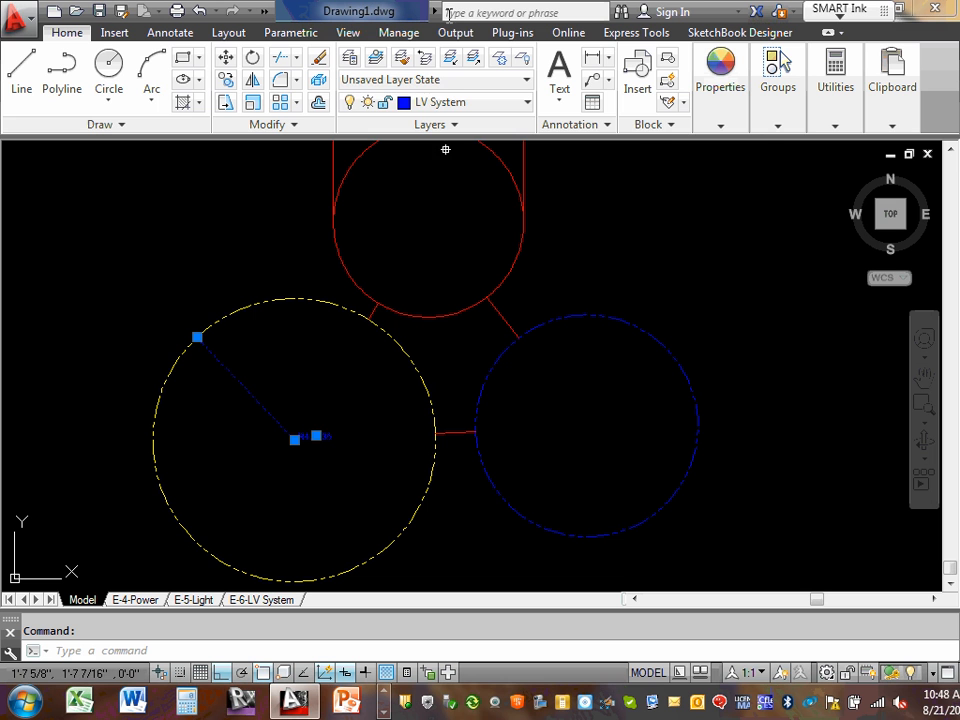
pyautogui.click(527, 104)
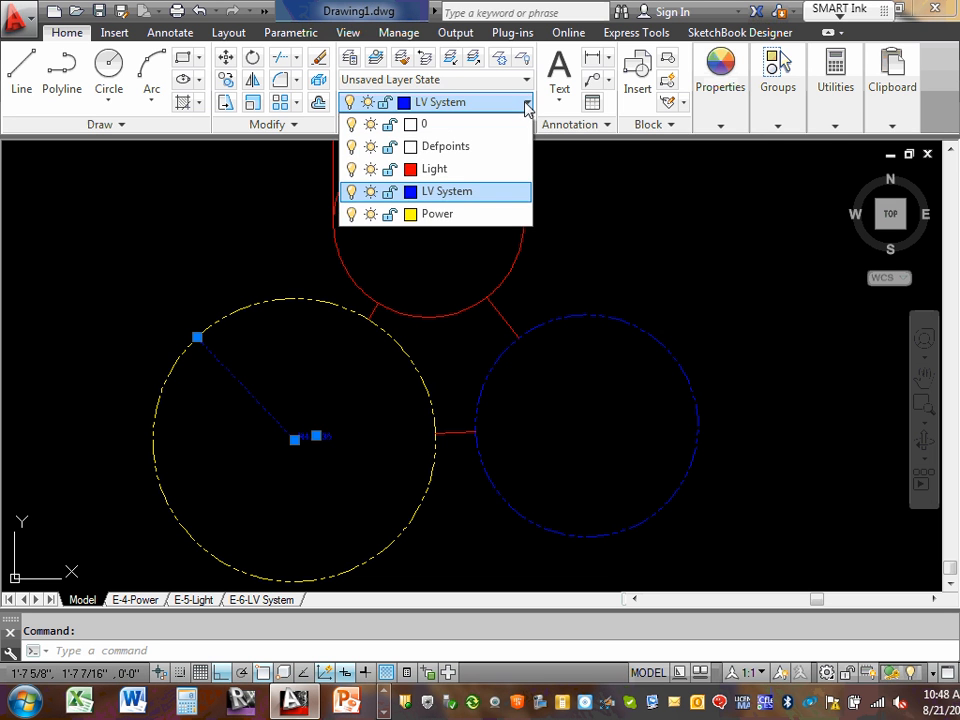
pyautogui.click(439, 214)
pyautogui.press('Escape')
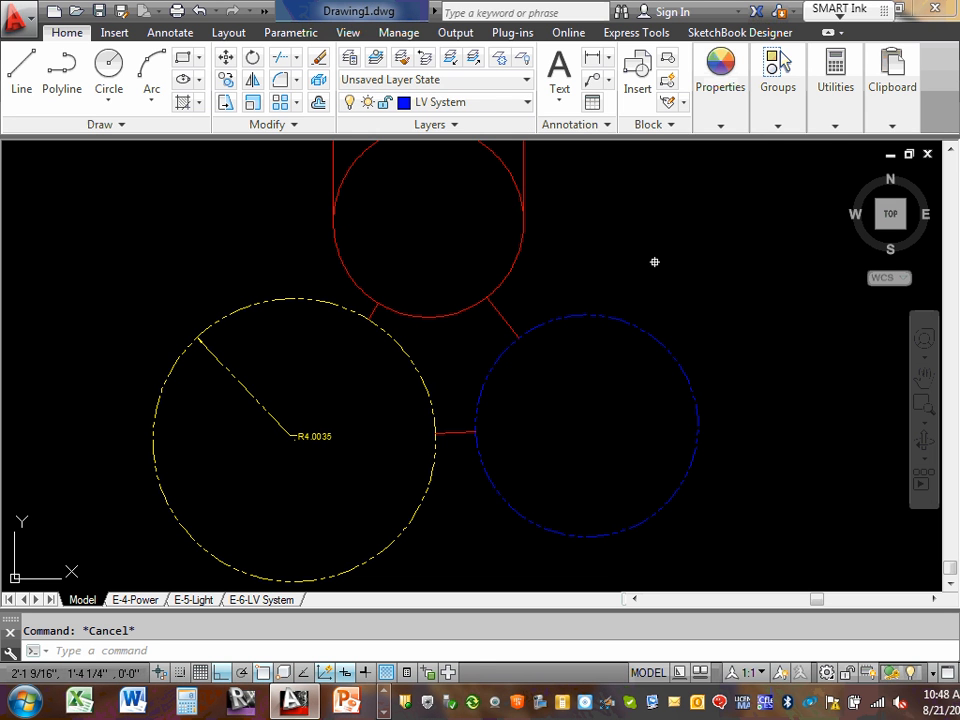
# Move the short line between the two lower circles to the Power layer and clear the selection.
pyautogui.click(456, 433)
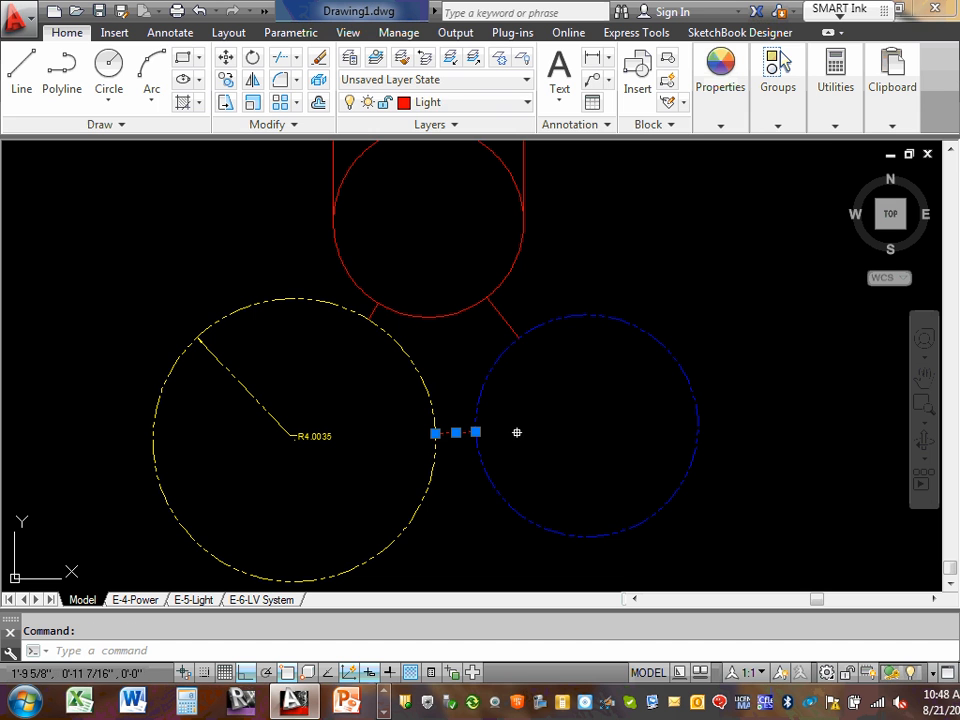
pyautogui.click(527, 103)
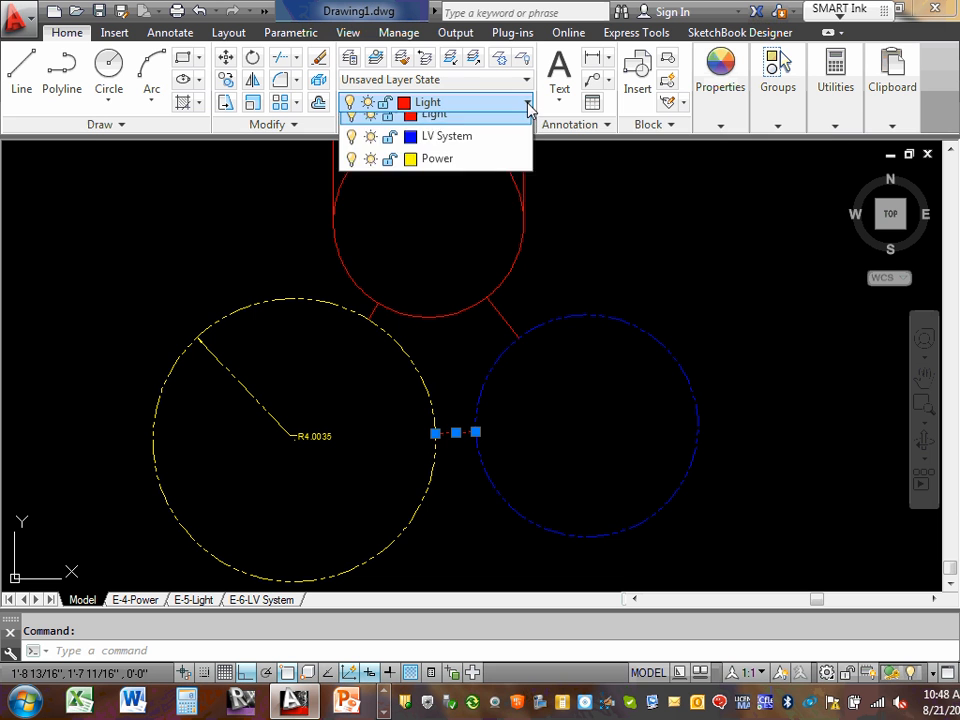
pyautogui.click(437, 214)
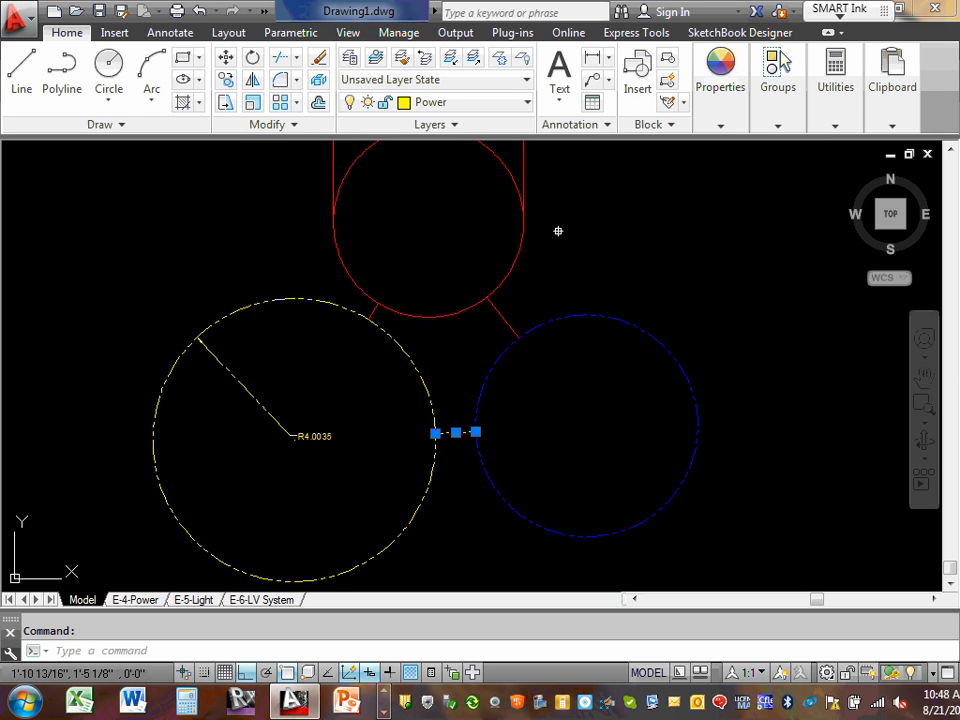
pyautogui.press('Escape')
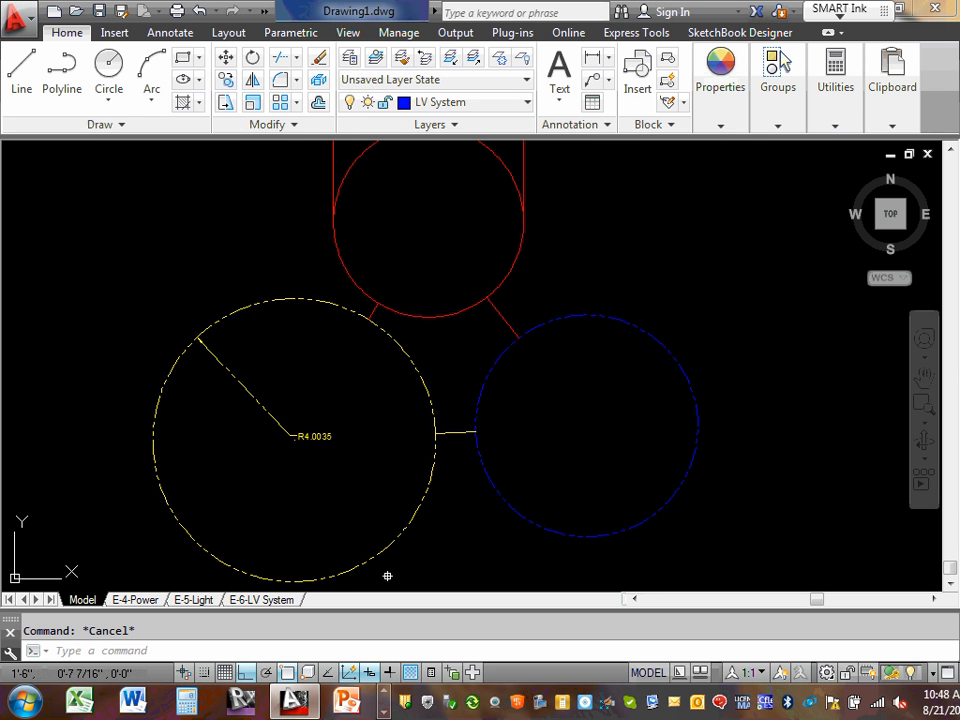
# Check the objects displayed on the E-6-LV System, E-5-Light and E-4-Power layouts, and review all three circles in model space.
pyautogui.click(265, 600)
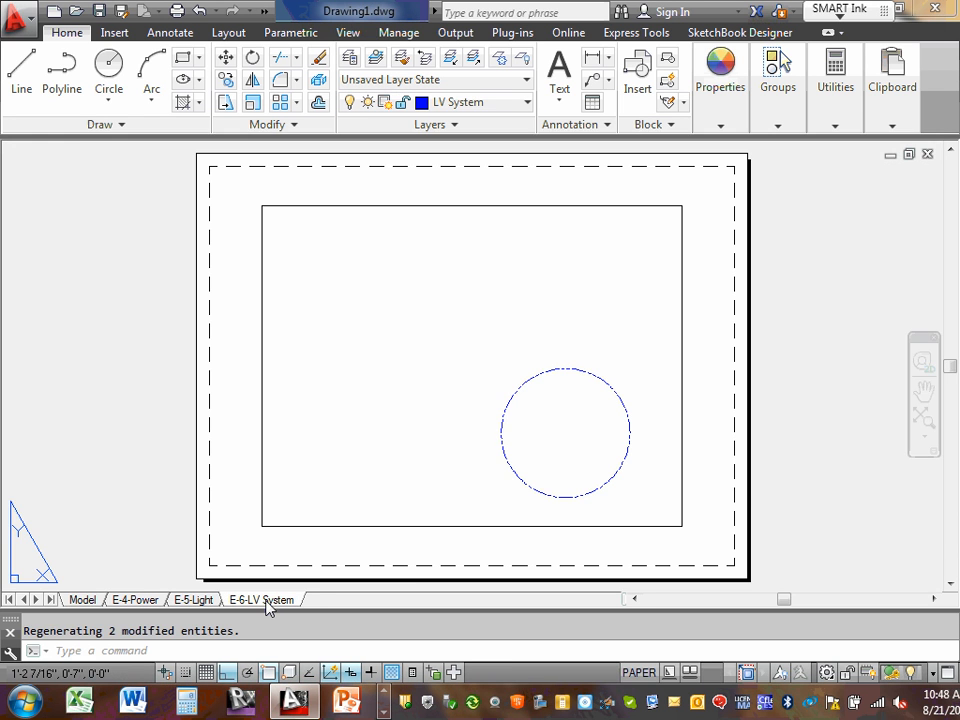
pyautogui.click(185, 600)
pyautogui.click(132, 600)
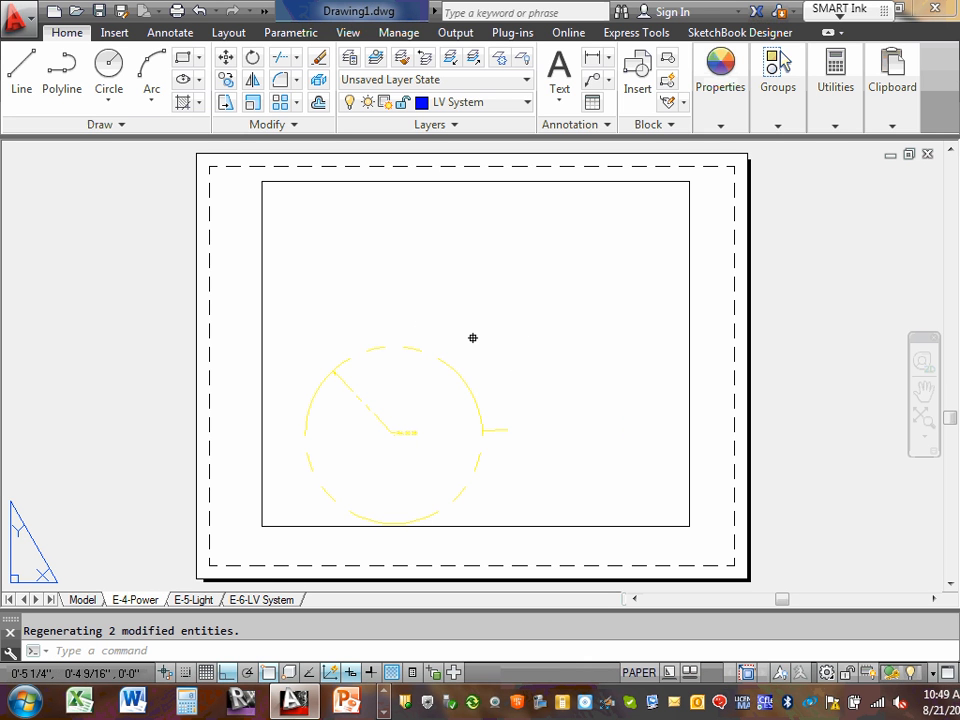
pyautogui.click(80, 600)
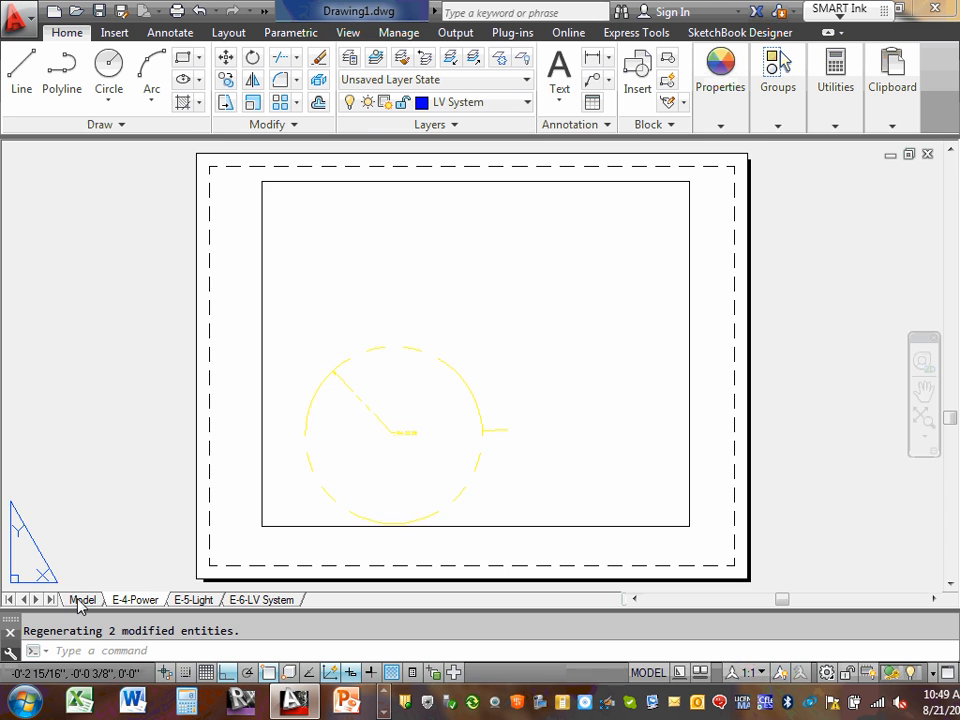
pyautogui.scroll(-4, 303, 437)
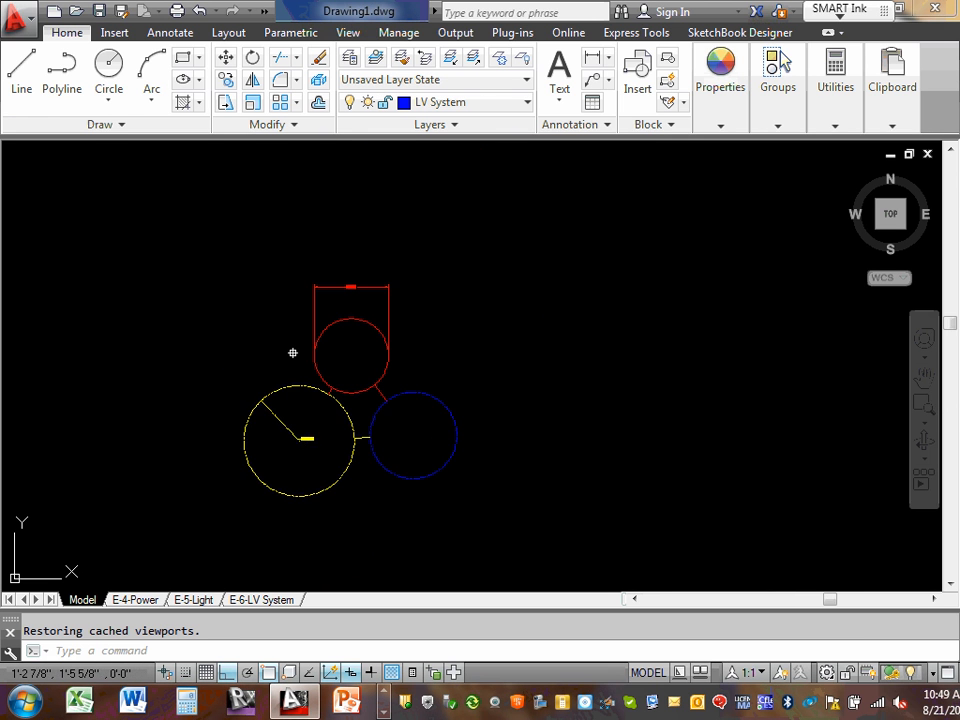
pyautogui.scroll(2, 294, 351)
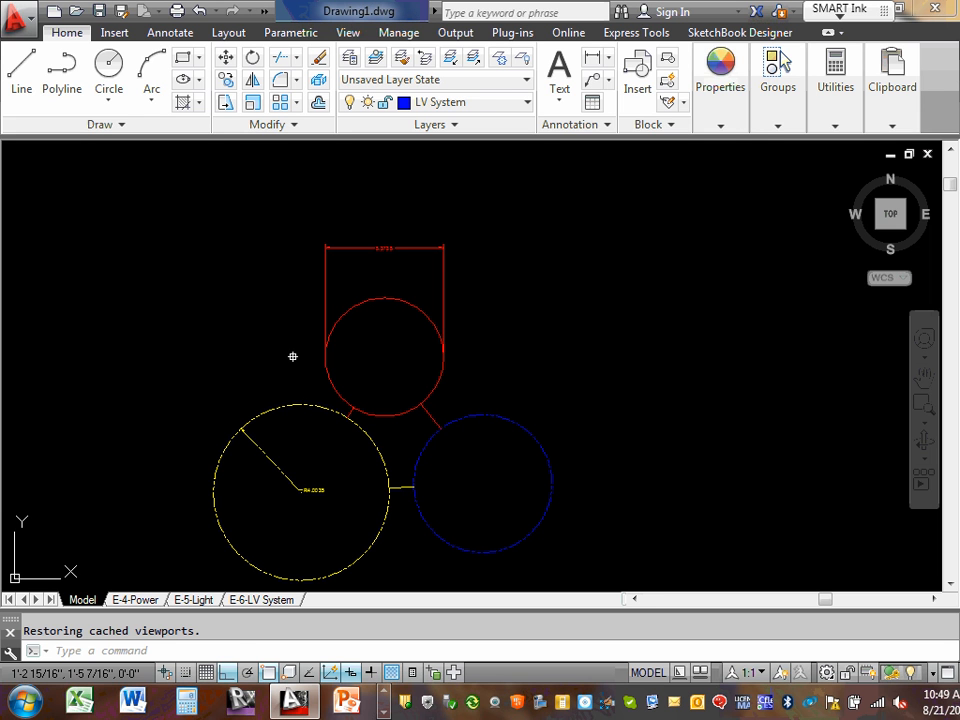
# Compare the viewports of the three layouts and return the E-5-Light layout to paper space.
pyautogui.click(262, 601)
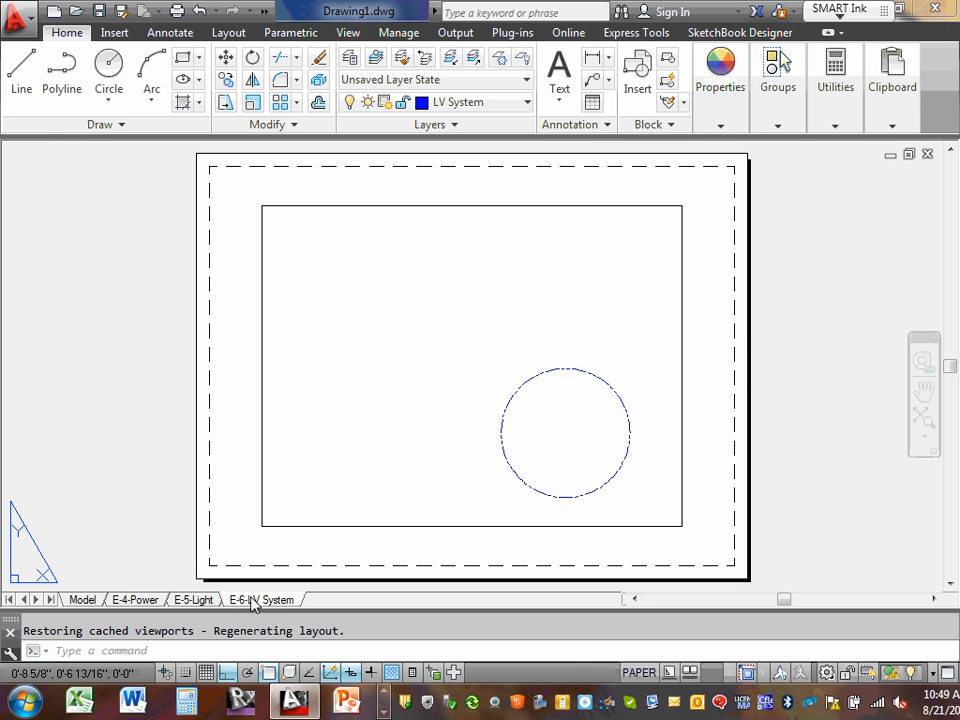
pyautogui.click(192, 601)
pyautogui.click(137, 601)
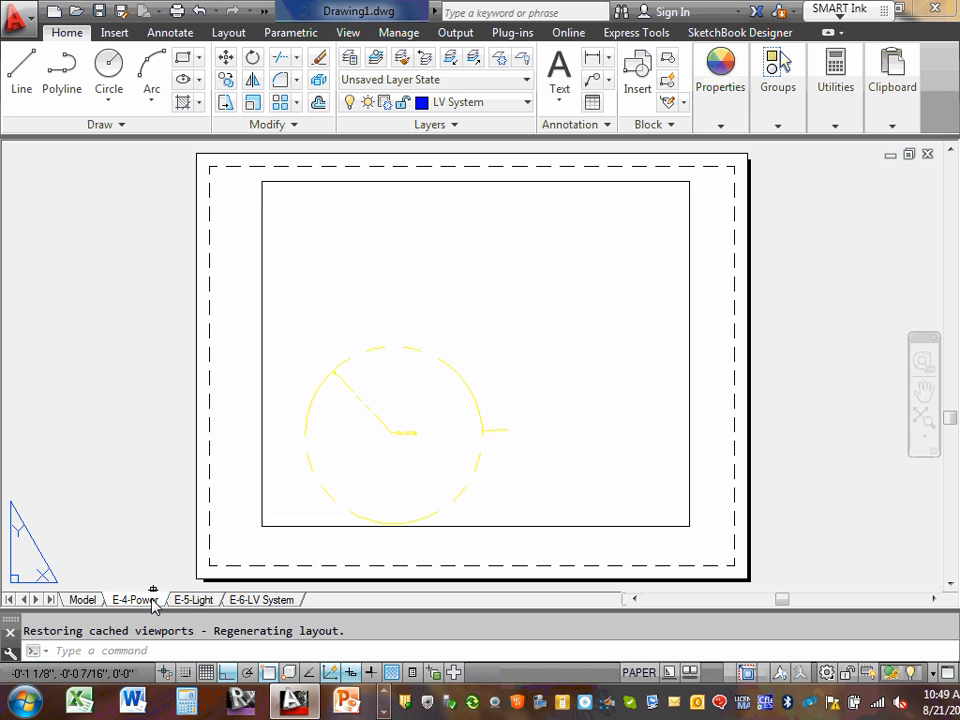
pyautogui.click(192, 601)
pyautogui.click(253, 601)
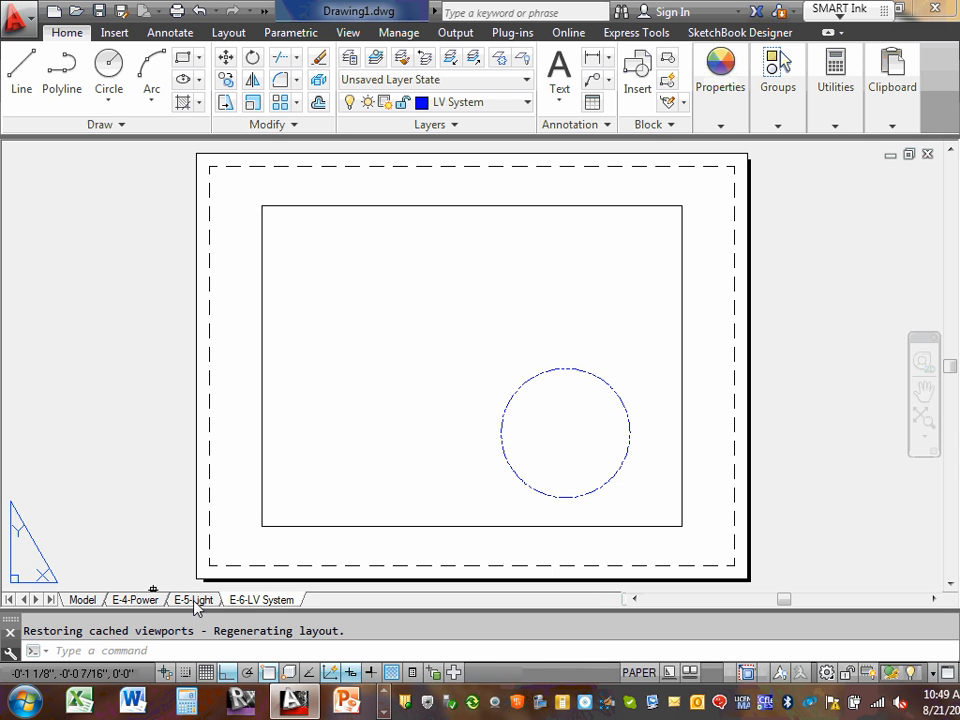
pyautogui.click(190, 601)
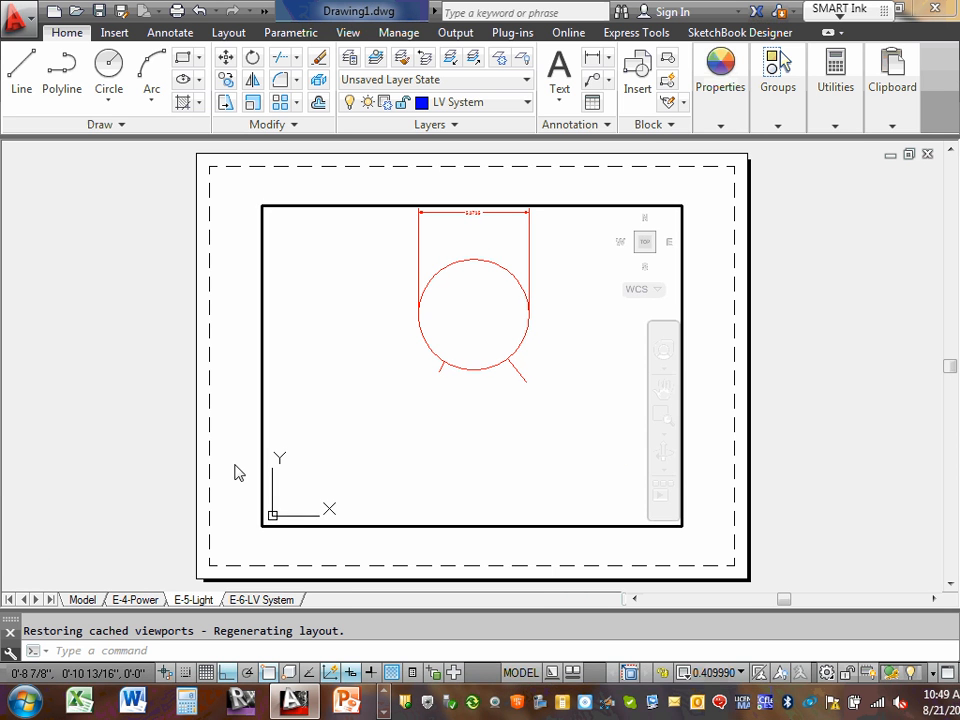
pyautogui.doubleClick(233, 465)
# Review the E-4-Power, E-5-Light and E-6-LV System layouts in order and go back to model space.
pyautogui.click(140, 601)
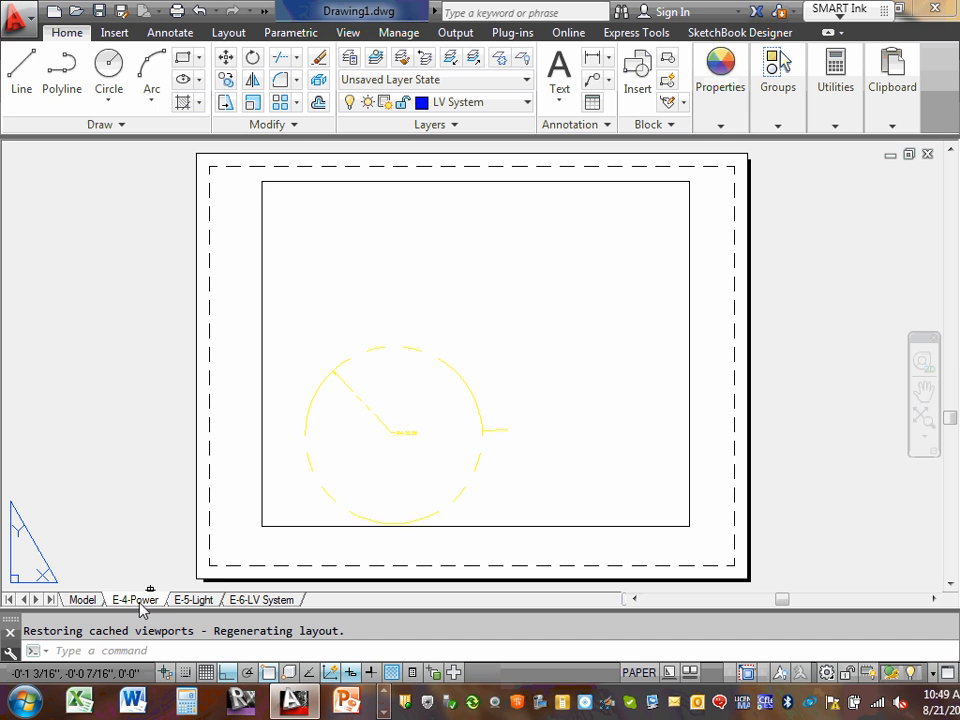
pyautogui.click(192, 601)
pyautogui.click(256, 601)
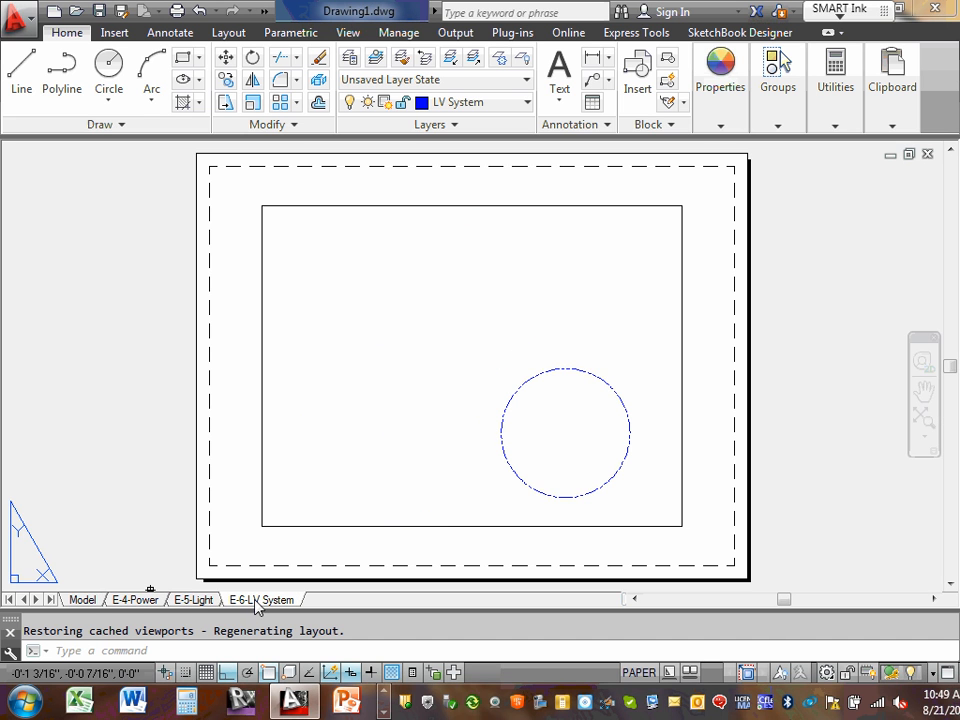
pyautogui.click(82, 600)
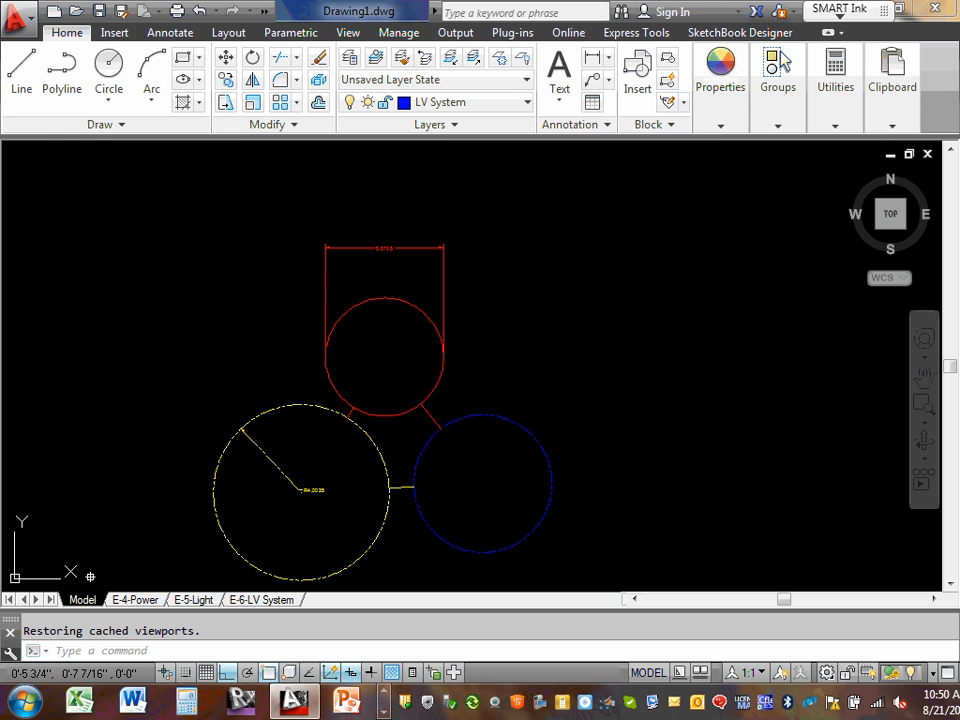
# Examine the file types available for import and close the Import File dialog without importing anything.
pyautogui.click(114, 33)
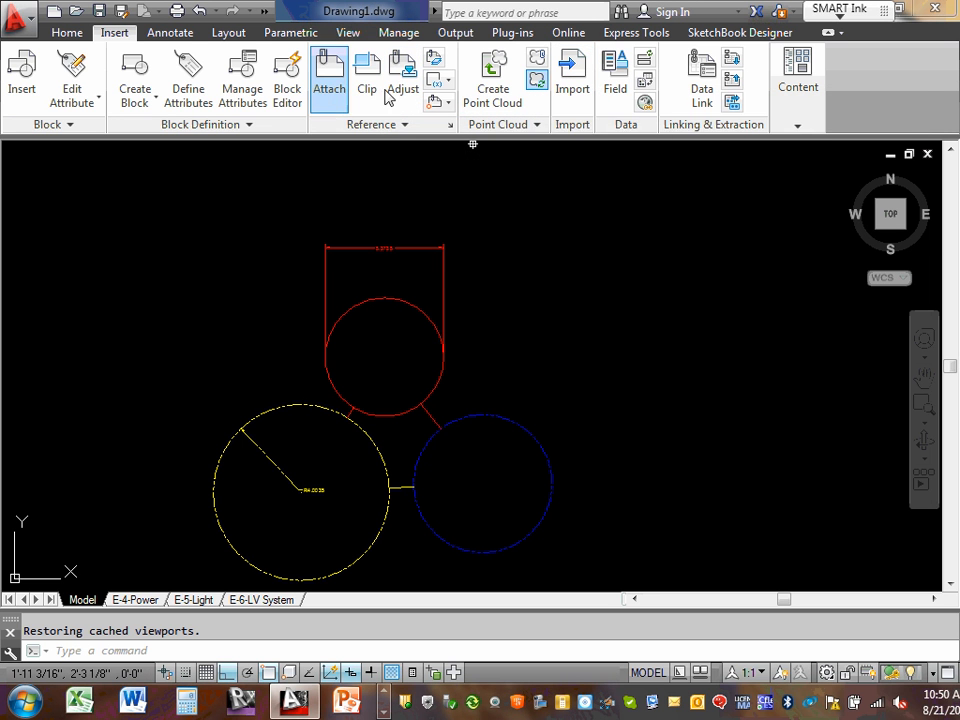
pyautogui.click(573, 75)
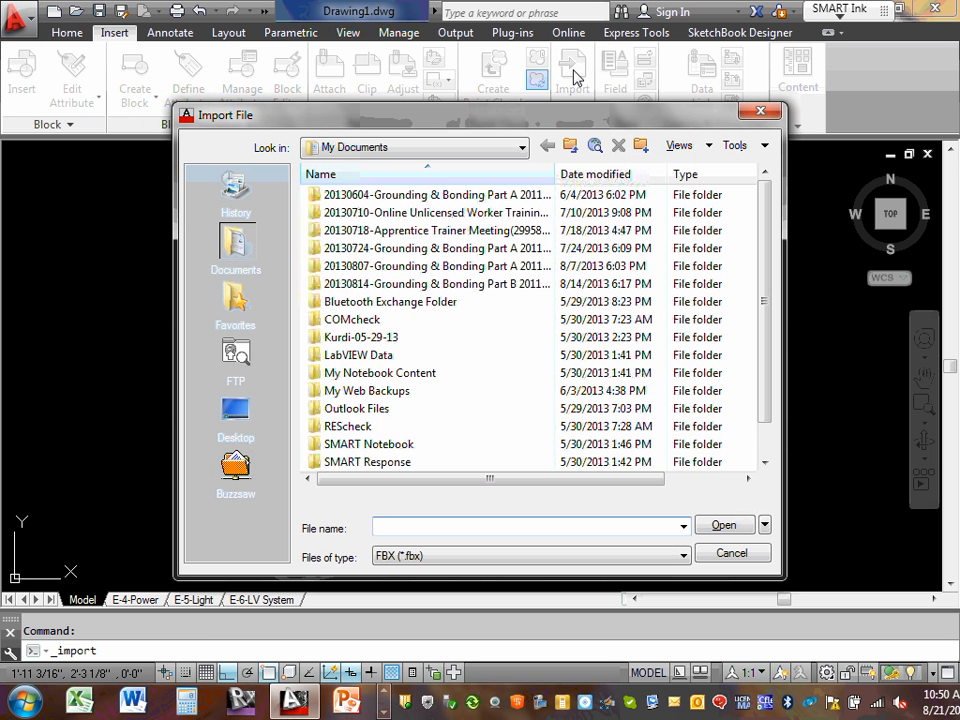
pyautogui.click(685, 557)
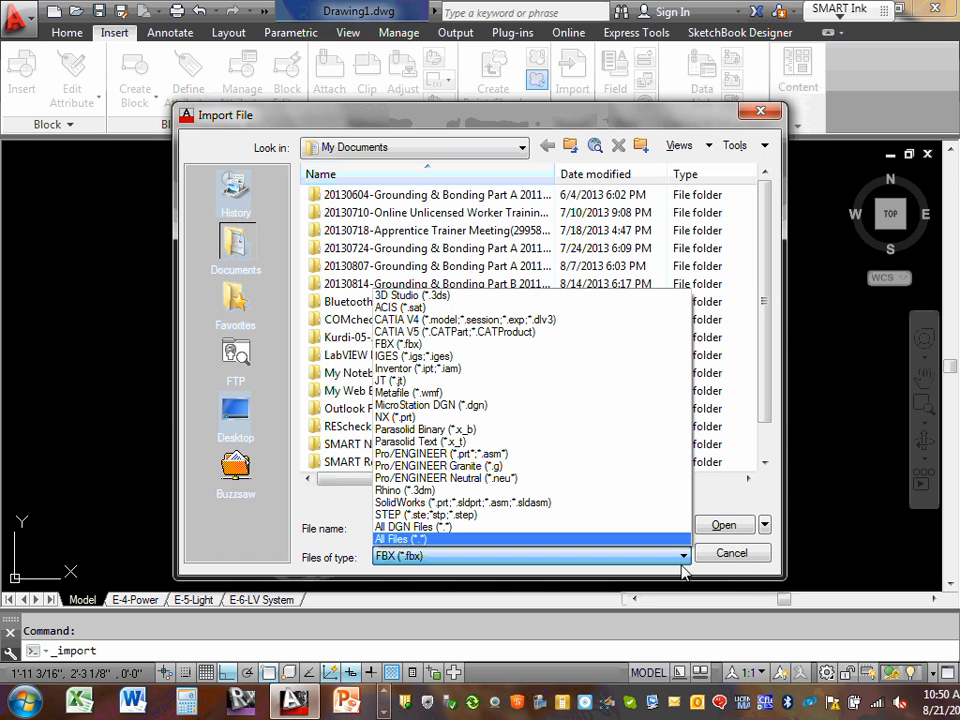
pyautogui.click(756, 562)
pyautogui.click(756, 562)
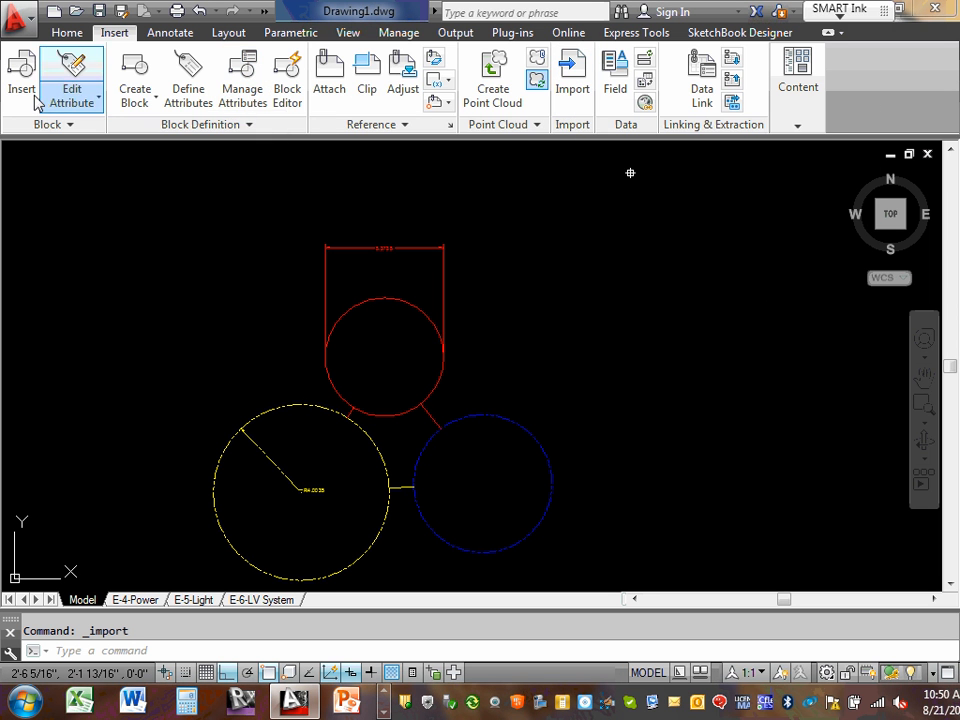
# Browse the Favorites, Desktop, user profile and My Pictures folders for a file to import, and close the dialog without importing.
pyautogui.click(578, 85)
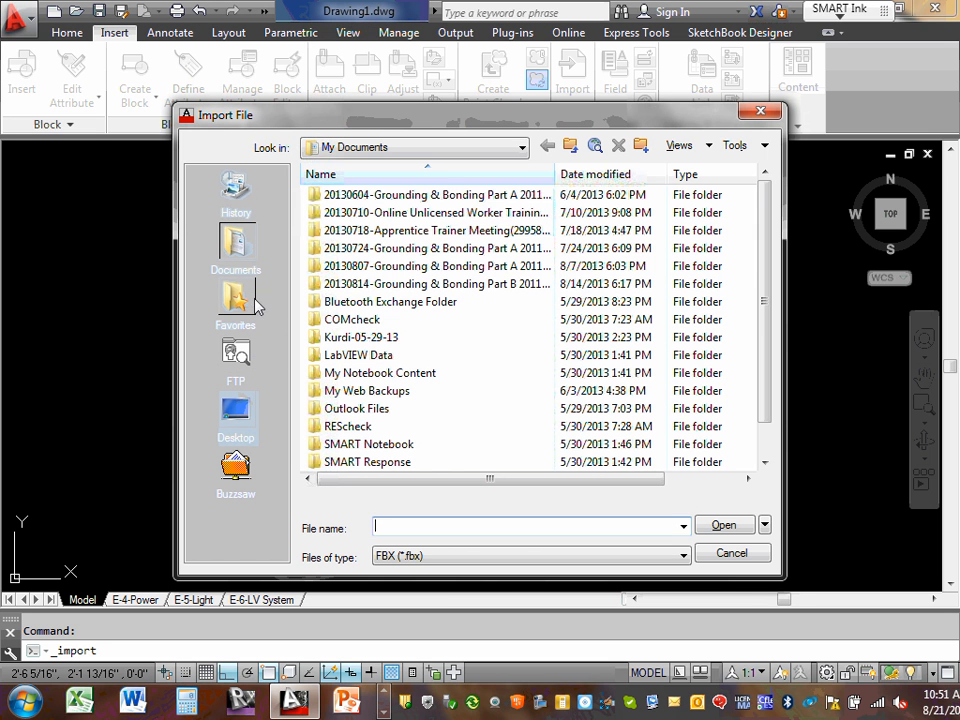
pyautogui.click(240, 300)
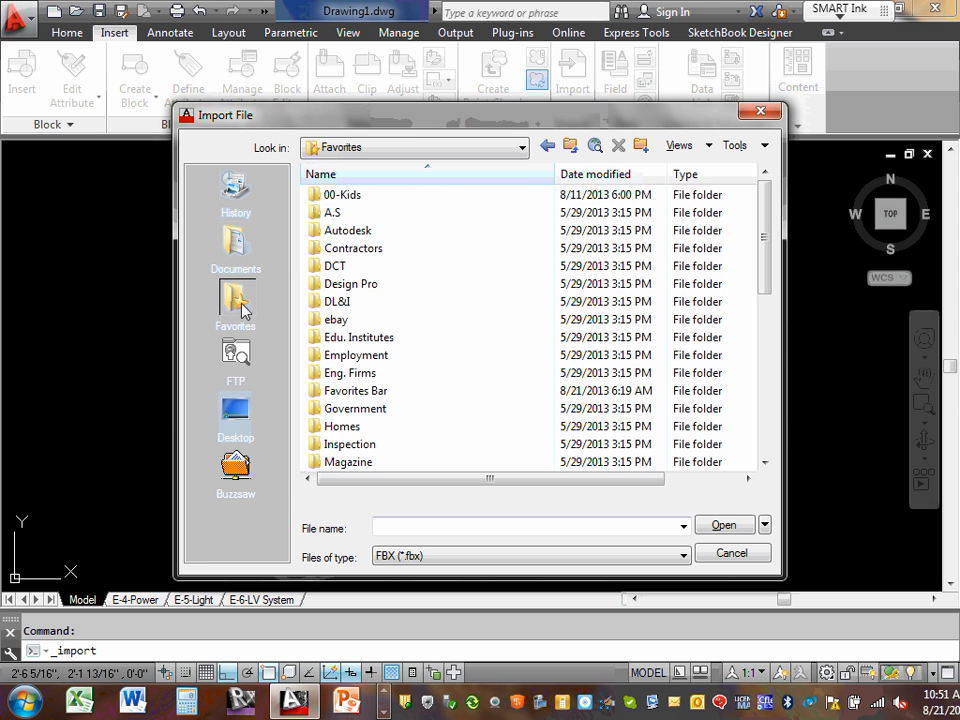
pyautogui.click(240, 415)
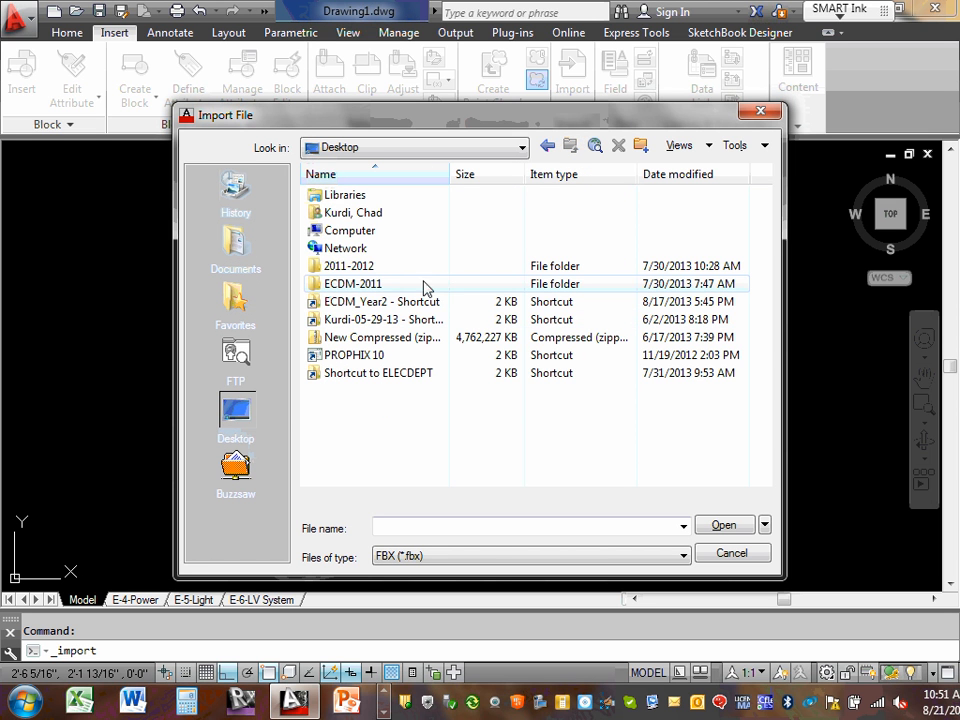
pyautogui.doubleClick(370, 214)
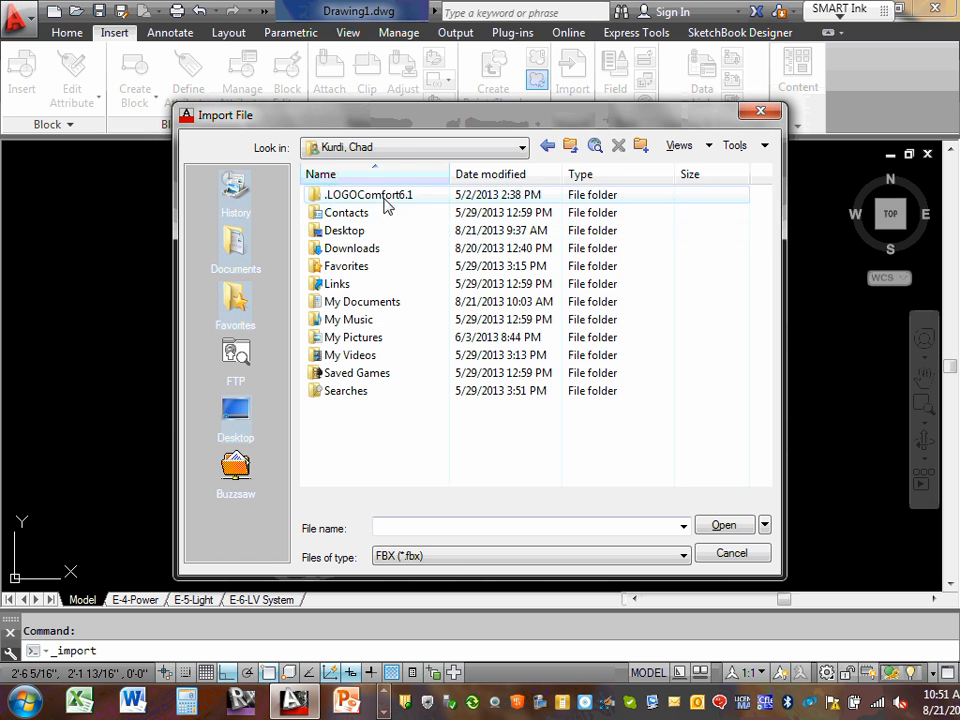
pyautogui.doubleClick(383, 196)
pyautogui.click(570, 147)
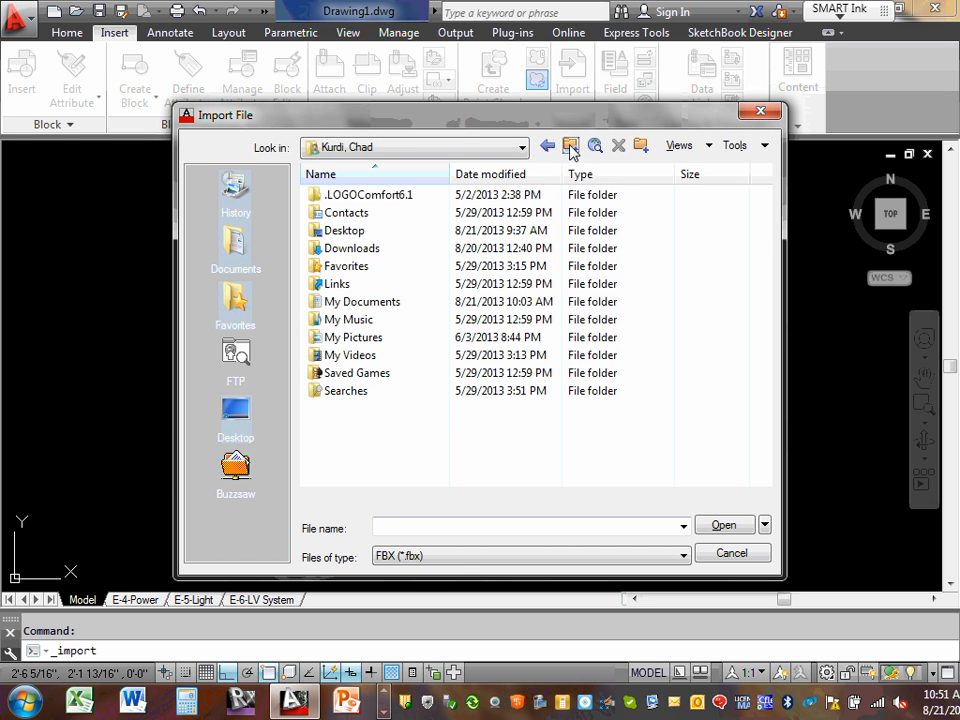
pyautogui.click(365, 340)
pyautogui.doubleClick(360, 338)
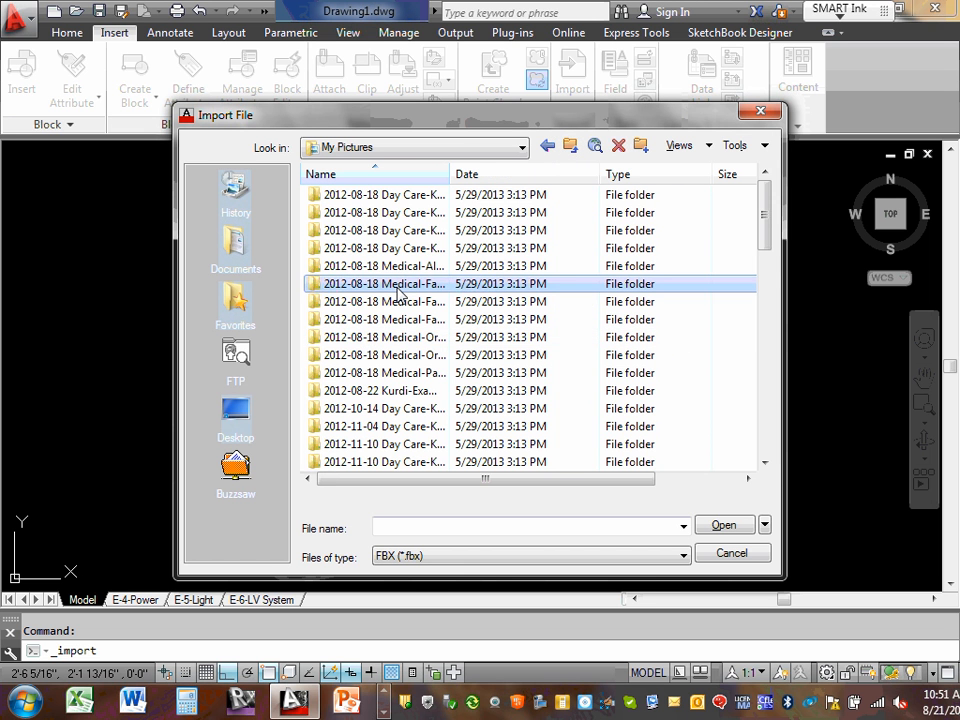
pyautogui.doubleClick(352, 305)
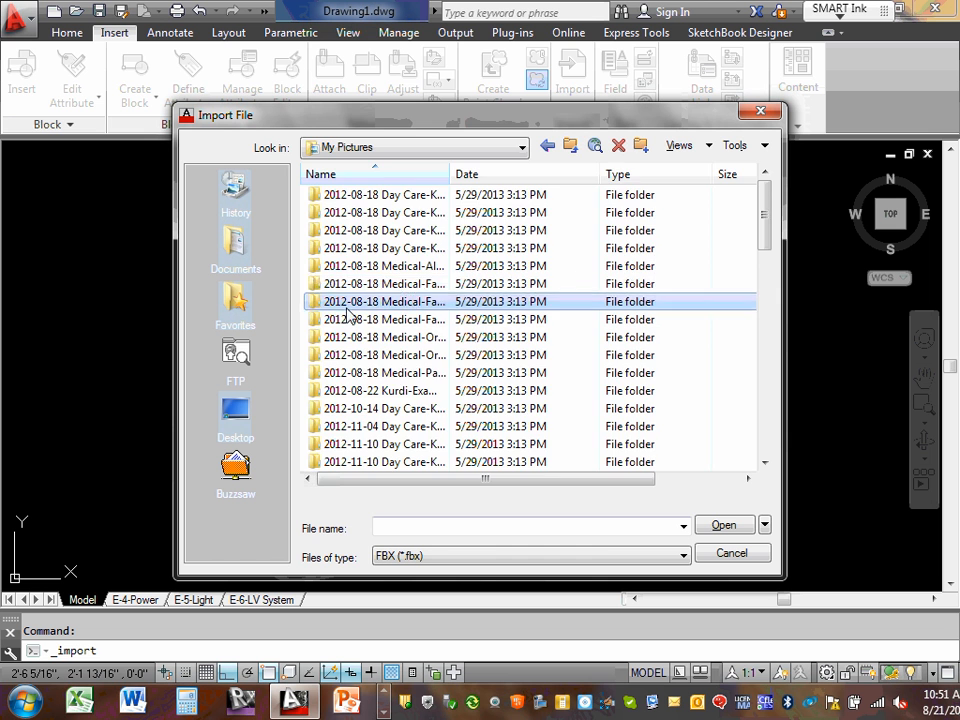
pyautogui.click(570, 147)
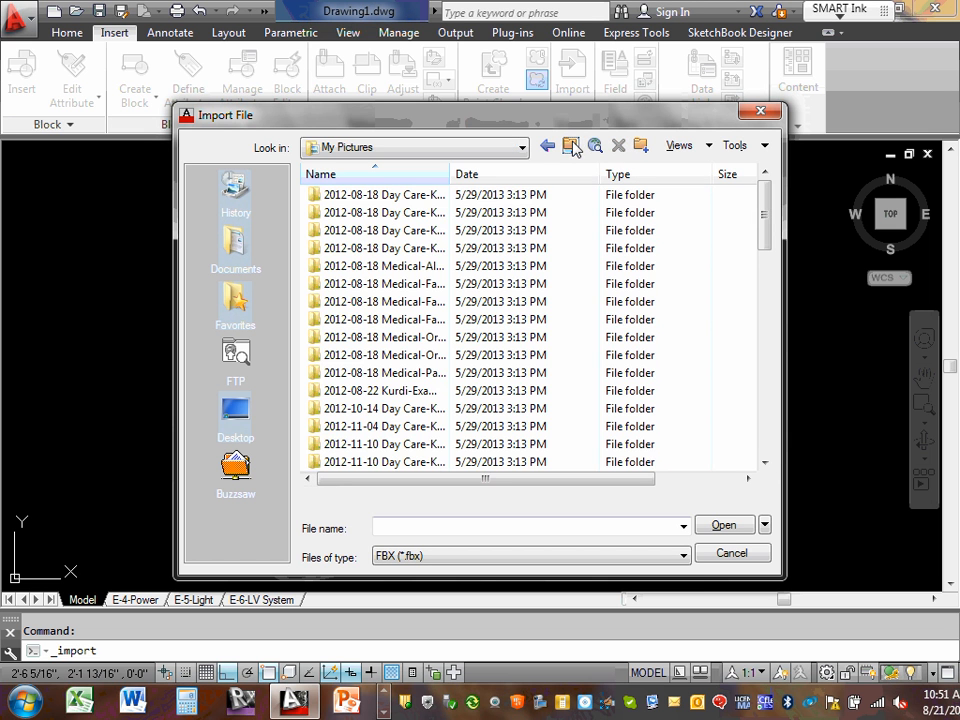
pyautogui.click(724, 556)
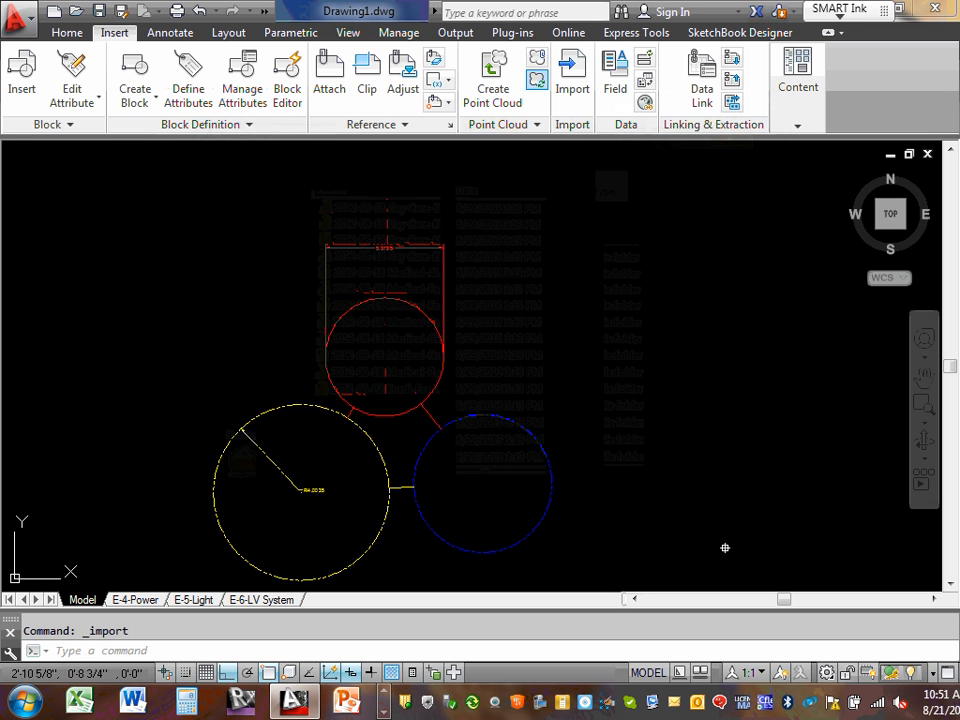
pyautogui.click(367, 90)
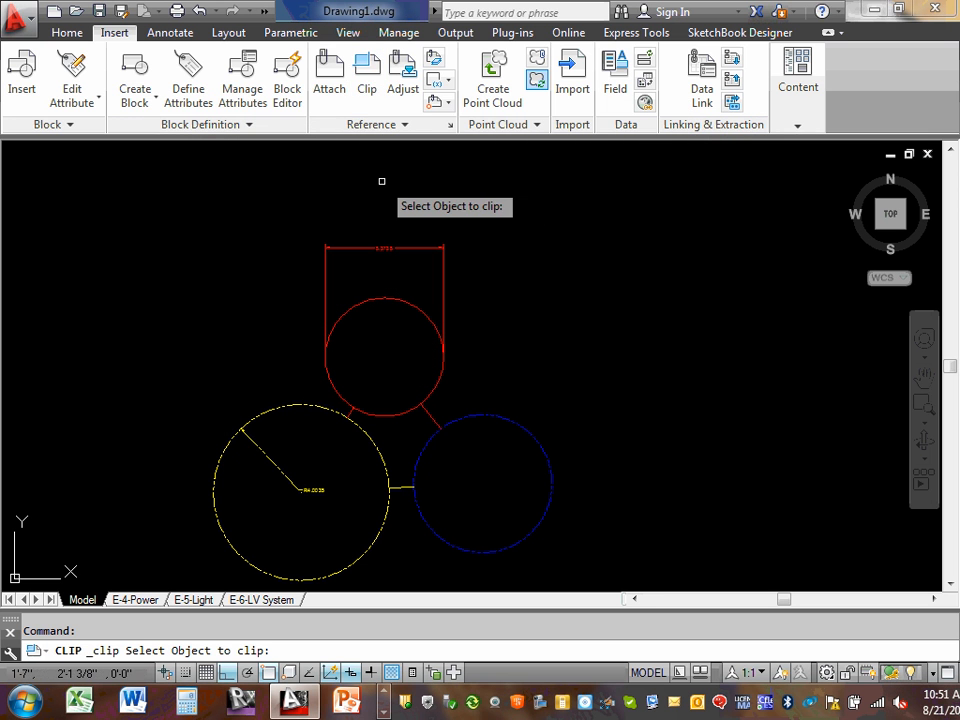
pyautogui.press('Escape')
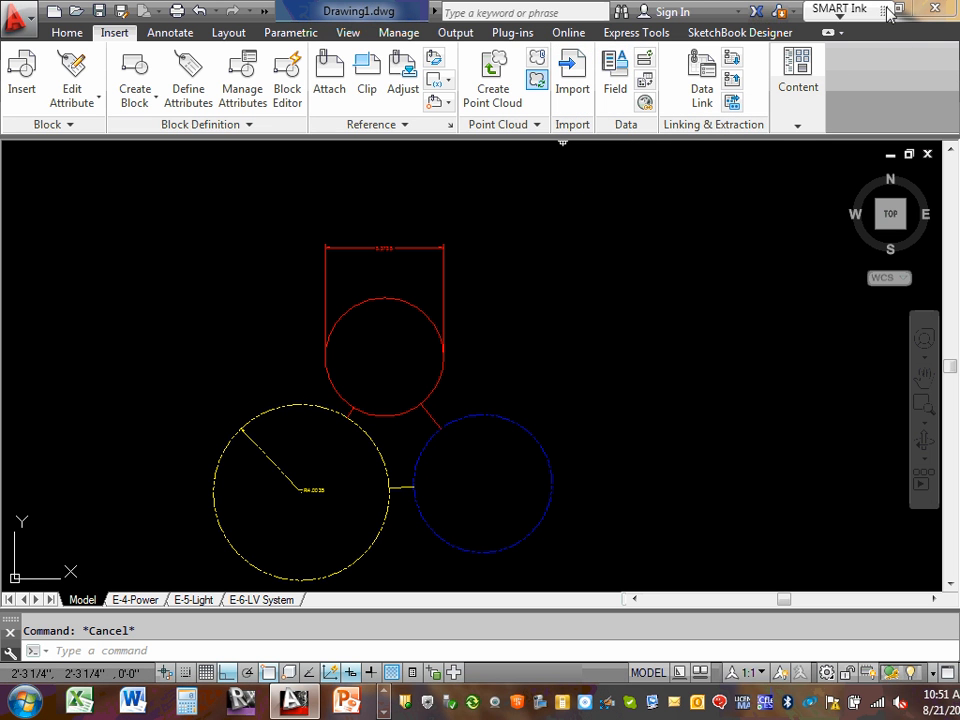
pyautogui.click(386, 697)
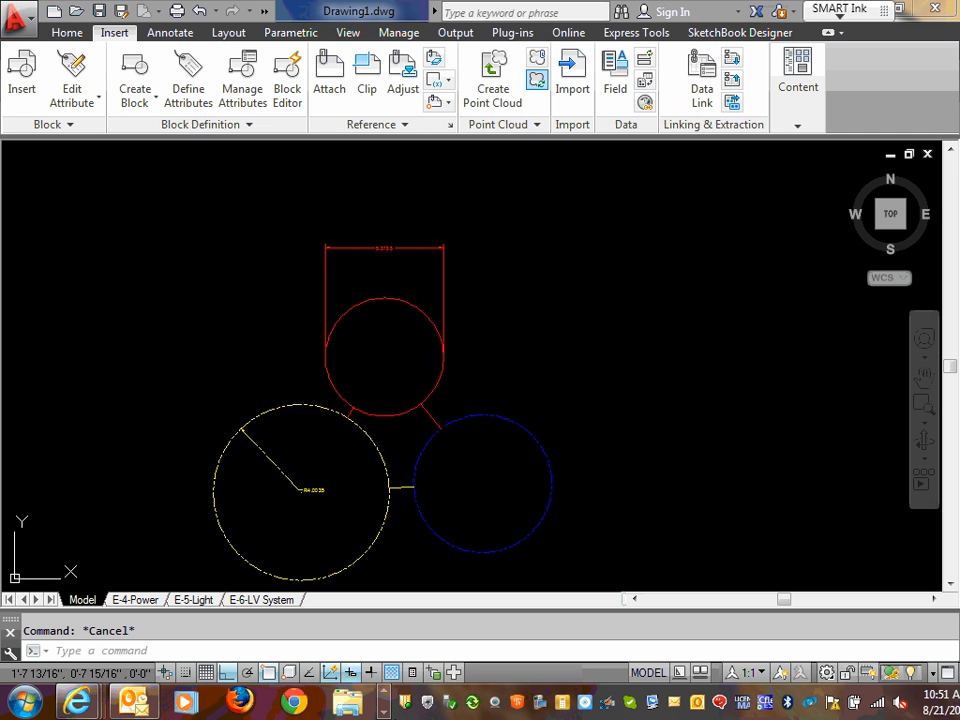
pyautogui.click(386, 712)
pyautogui.click(386, 712)
pyautogui.click(386, 712)
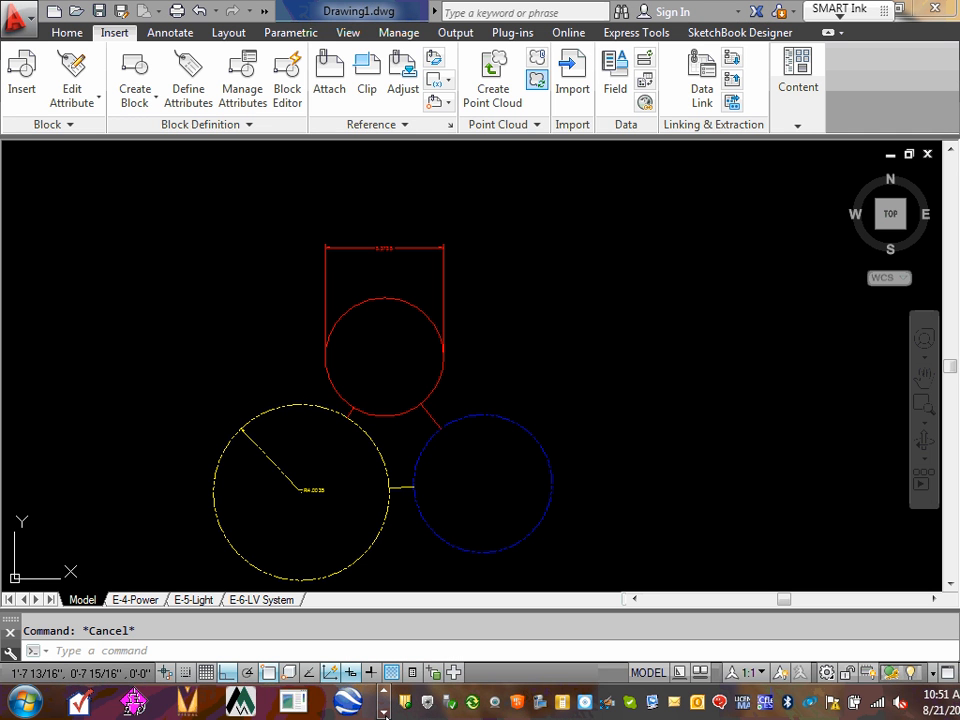
pyautogui.click(386, 712)
pyautogui.click(315, 700)
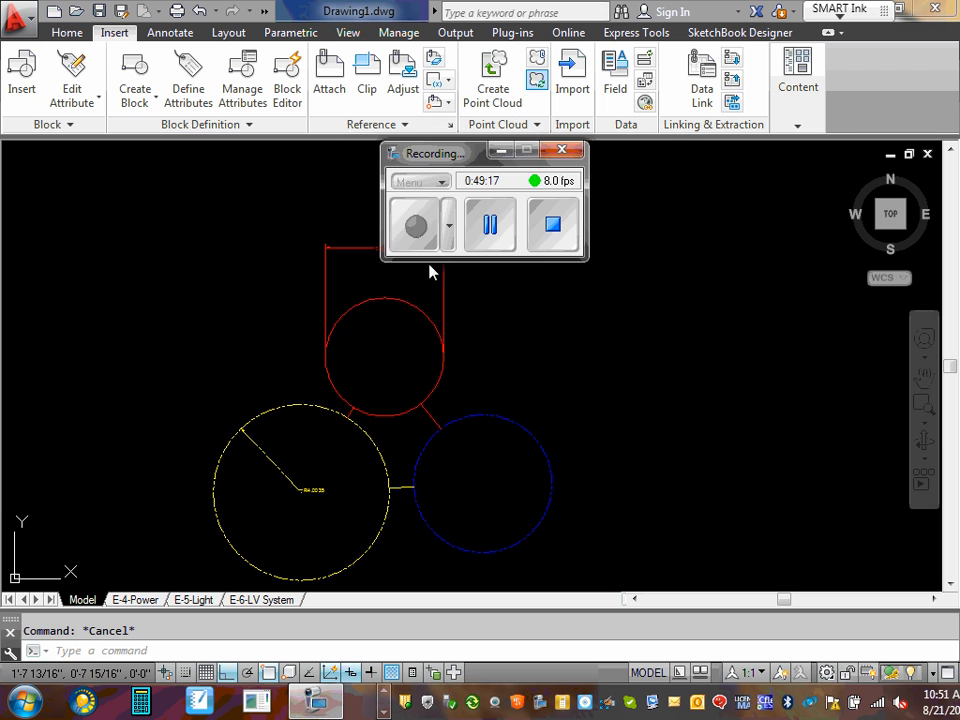
pyautogui.click(486, 240)
pyautogui.click(424, 228)
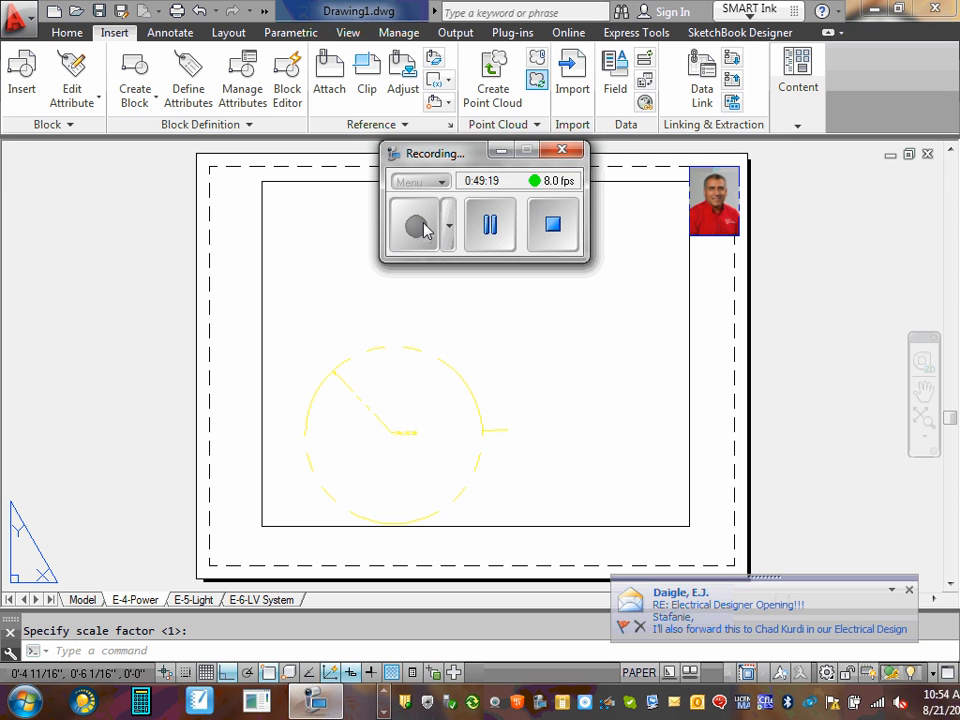
pyautogui.click(500, 150)
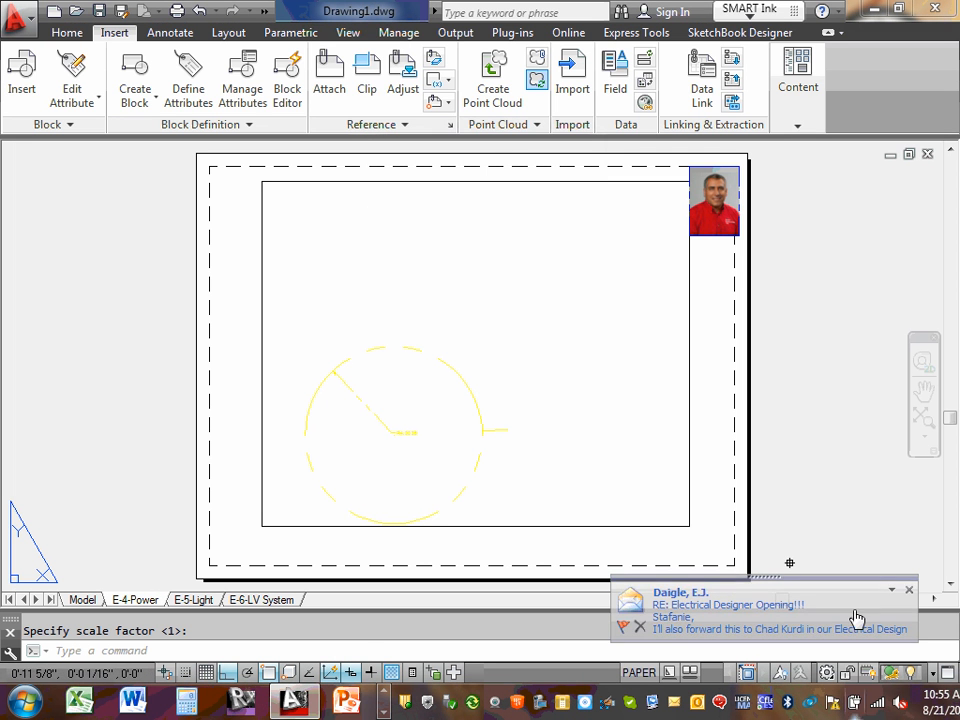
pyautogui.click(909, 590)
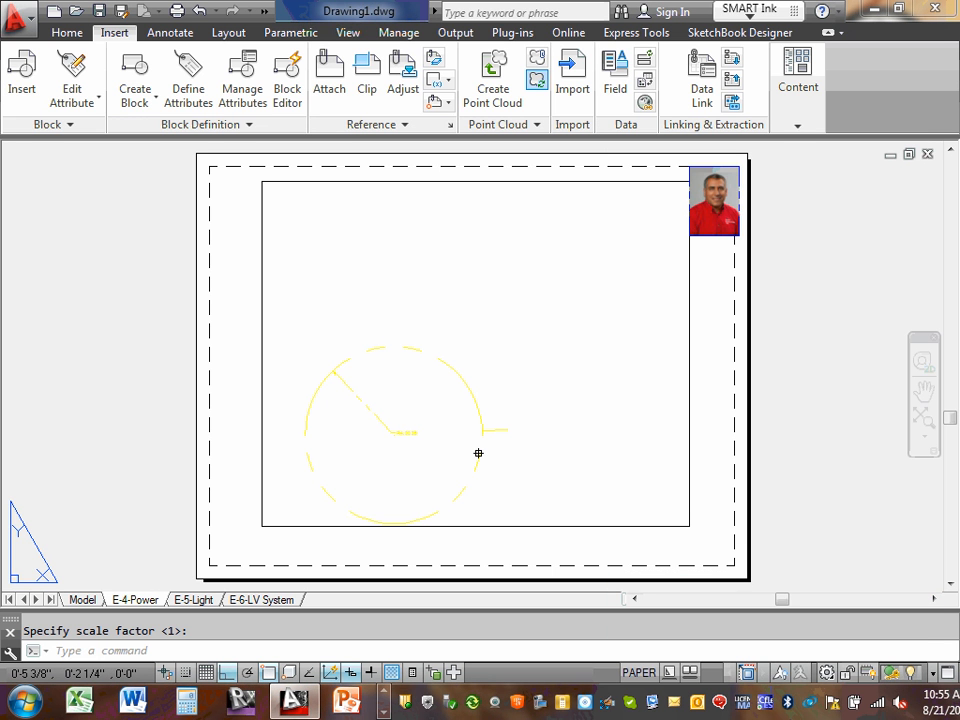
# Return to model space, select the attached photo to check its image editing options, and clear the selection.
pyautogui.click(80, 600)
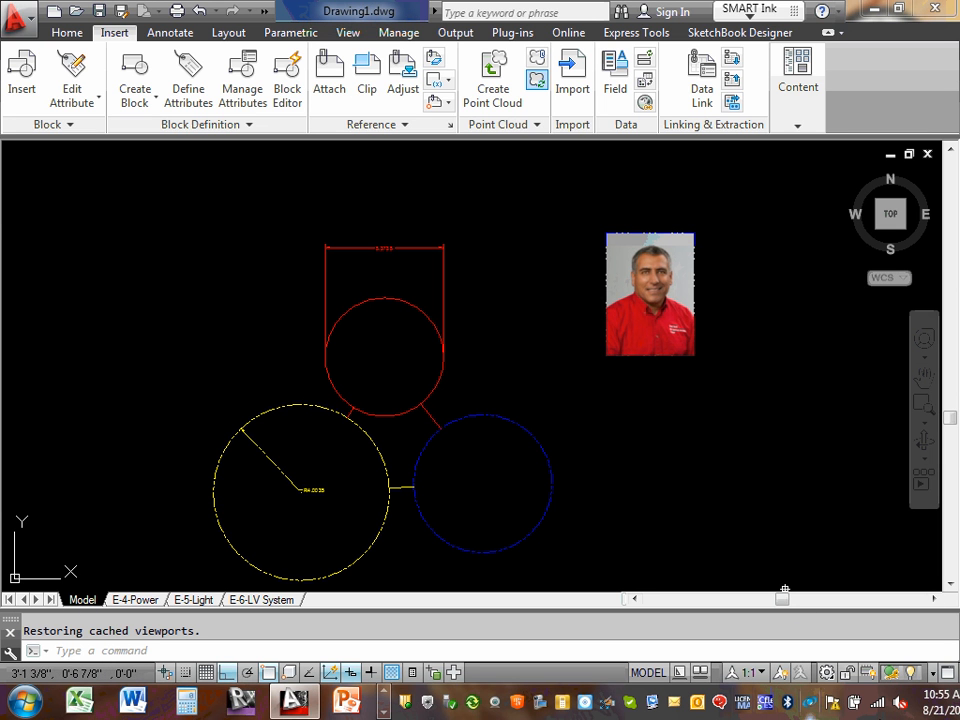
pyautogui.click(705, 240)
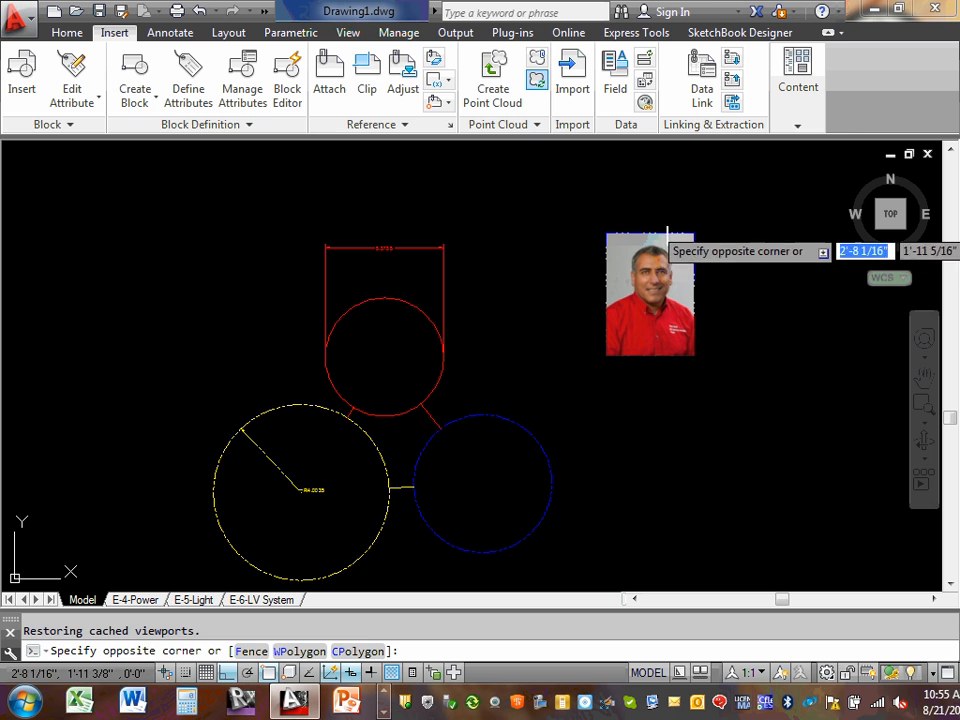
pyautogui.click(658, 231)
pyautogui.click(667, 238)
pyautogui.click(654, 242)
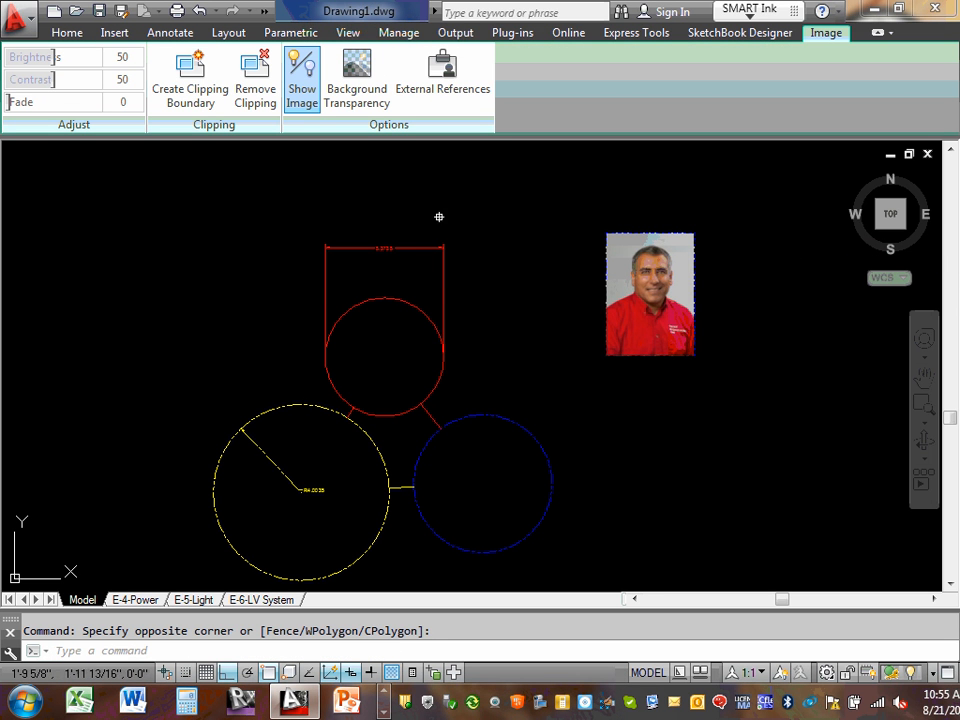
pyautogui.press('Escape')
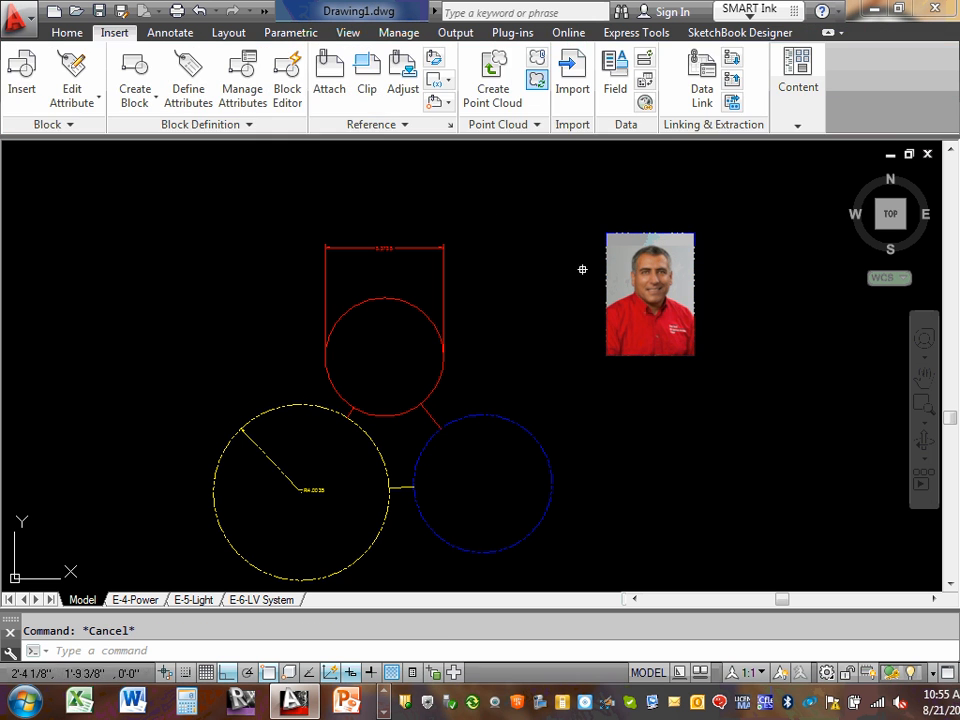
pyautogui.click(692, 353)
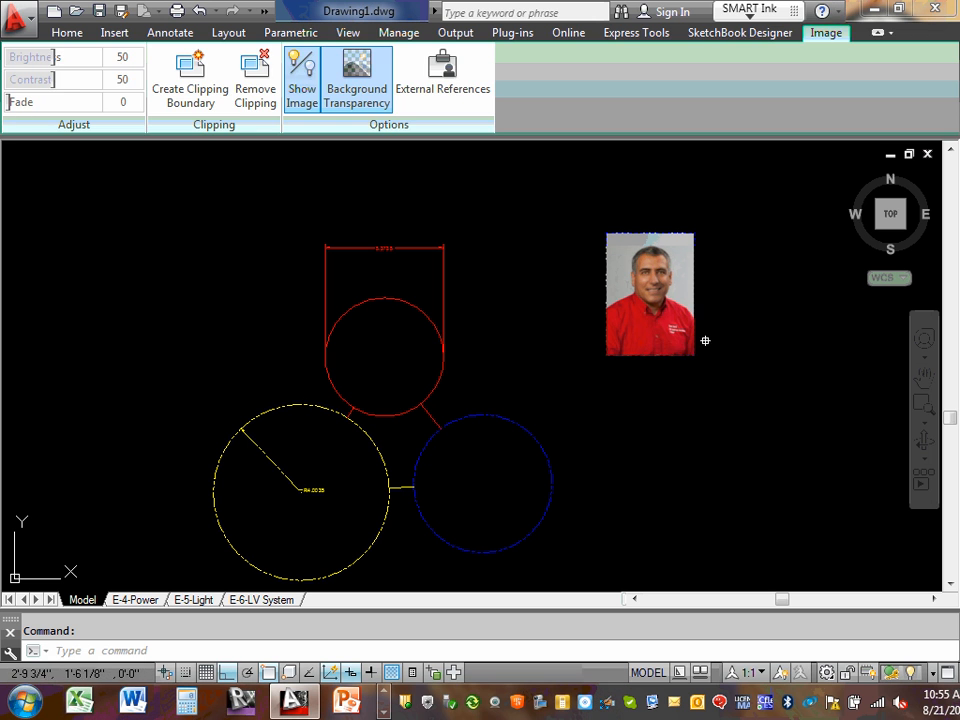
pyautogui.press('Escape')
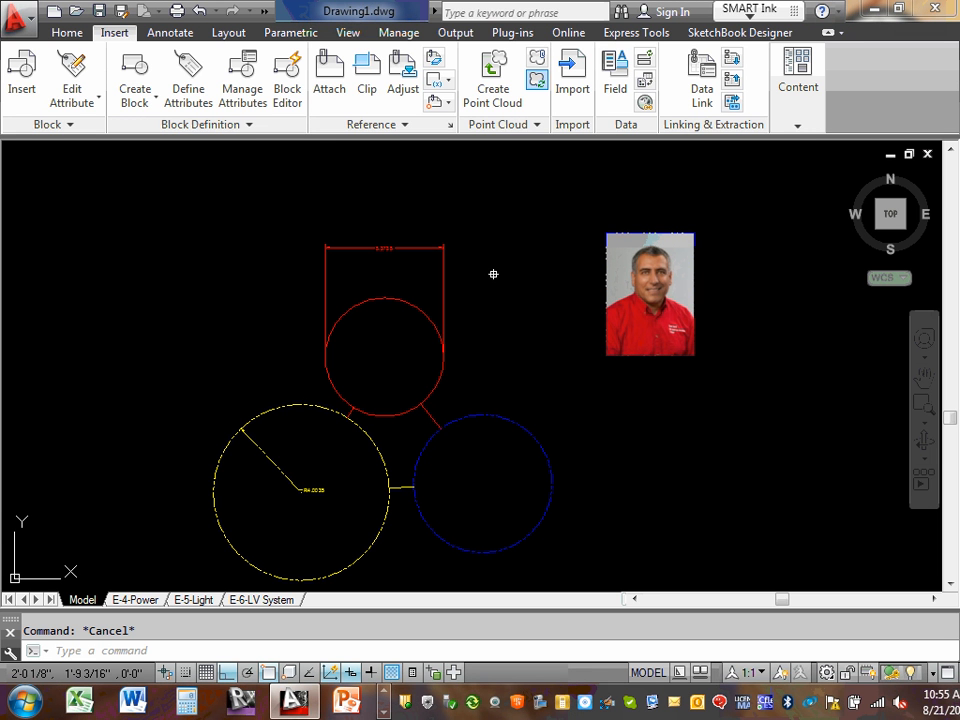
# Draw a slanted multileader without text from the right extension line of the red circle's dimension, with Ortho mode off.
pyautogui.click(170, 34)
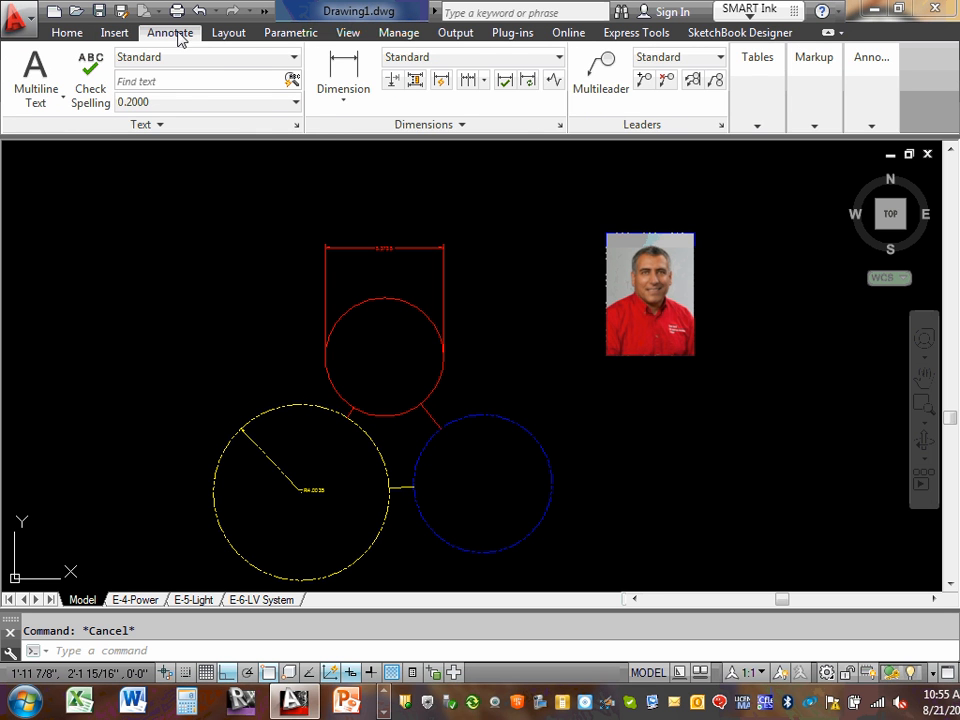
pyautogui.click(65, 31)
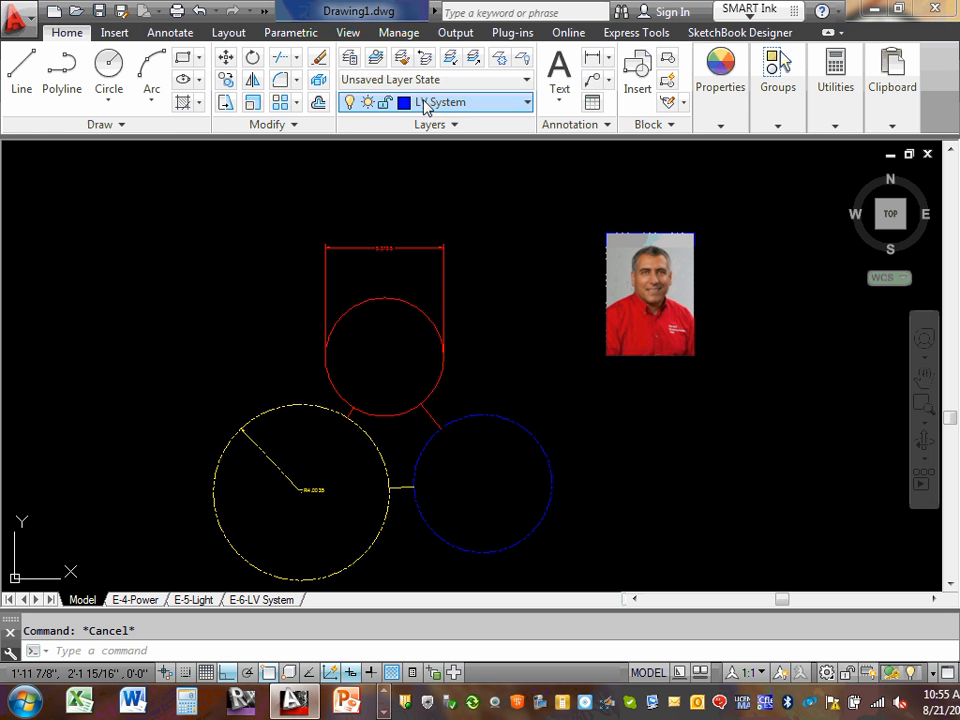
pyautogui.click(594, 83)
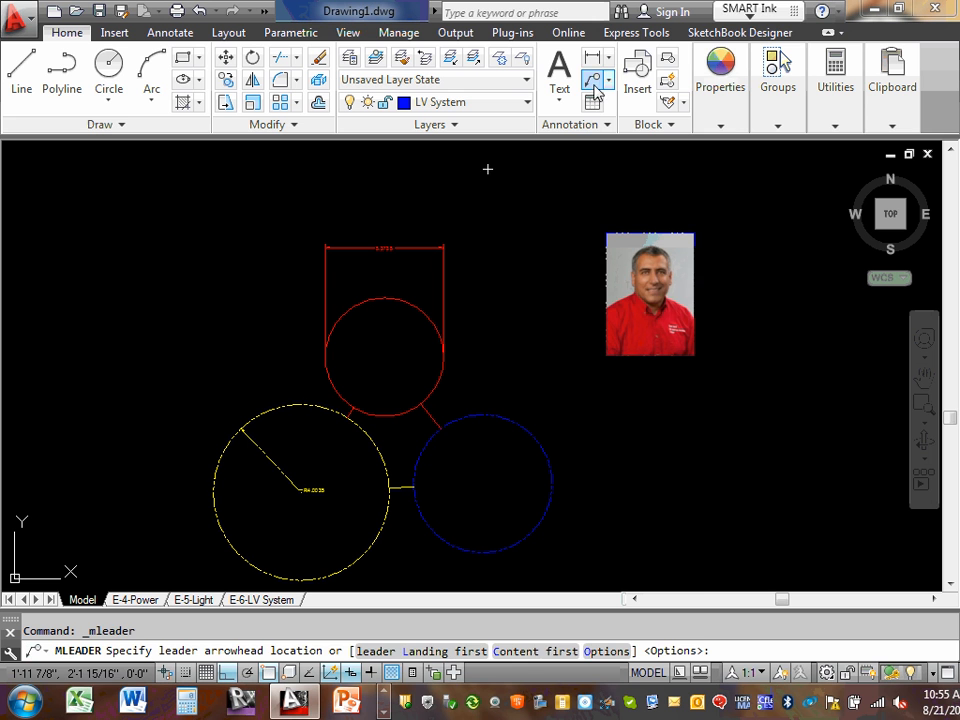
pyautogui.click(444, 272)
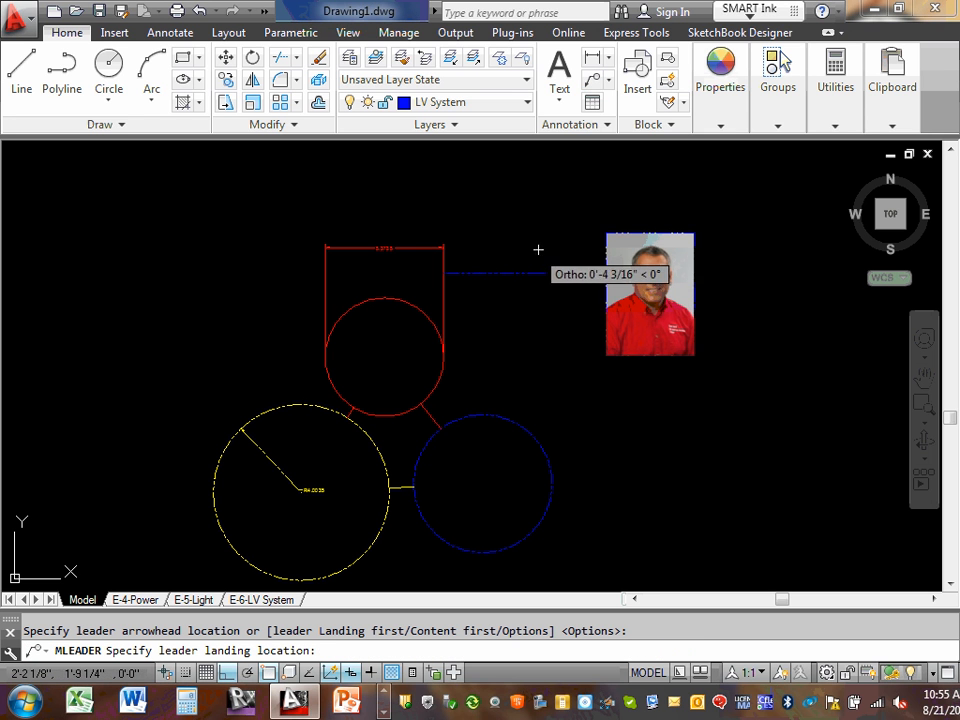
pyautogui.click(240, 677)
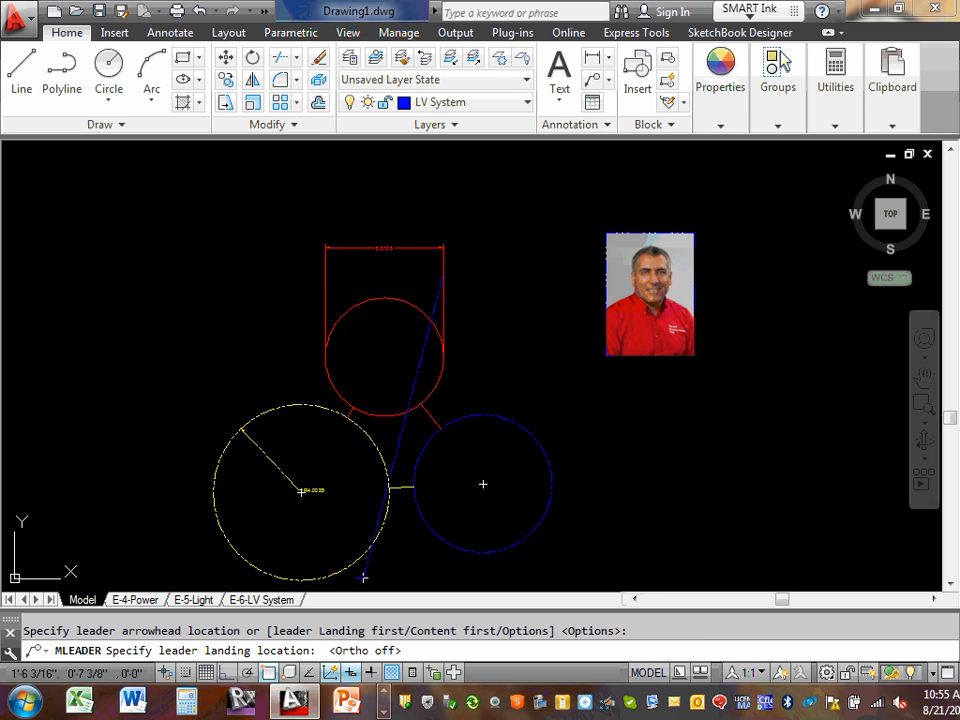
pyautogui.click(540, 221)
pyautogui.scroll(4, 499, 261)
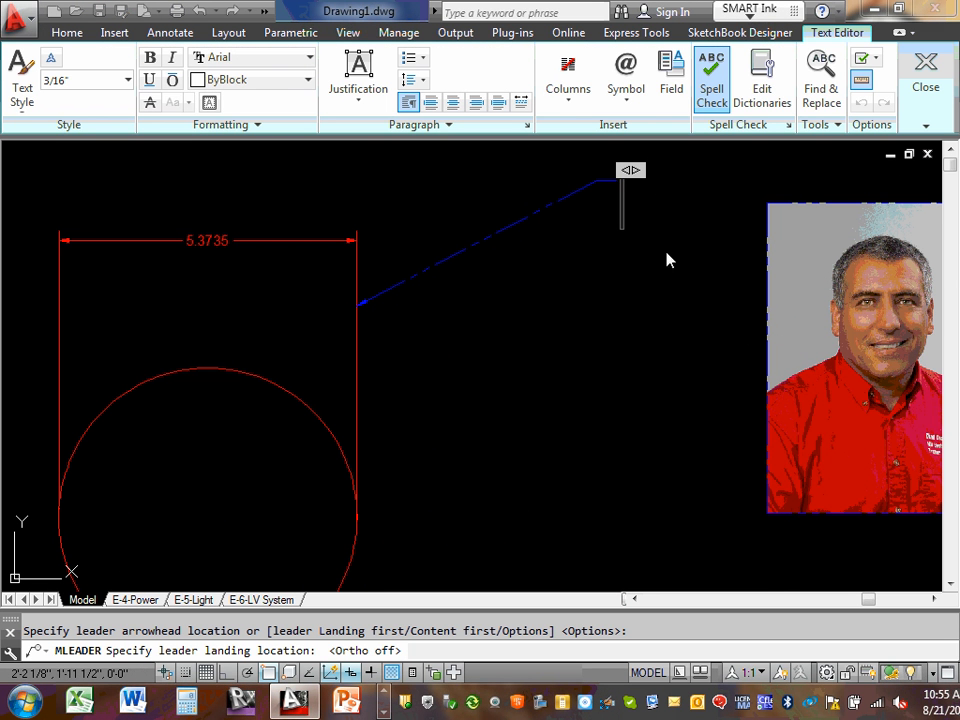
pyautogui.click(596, 244)
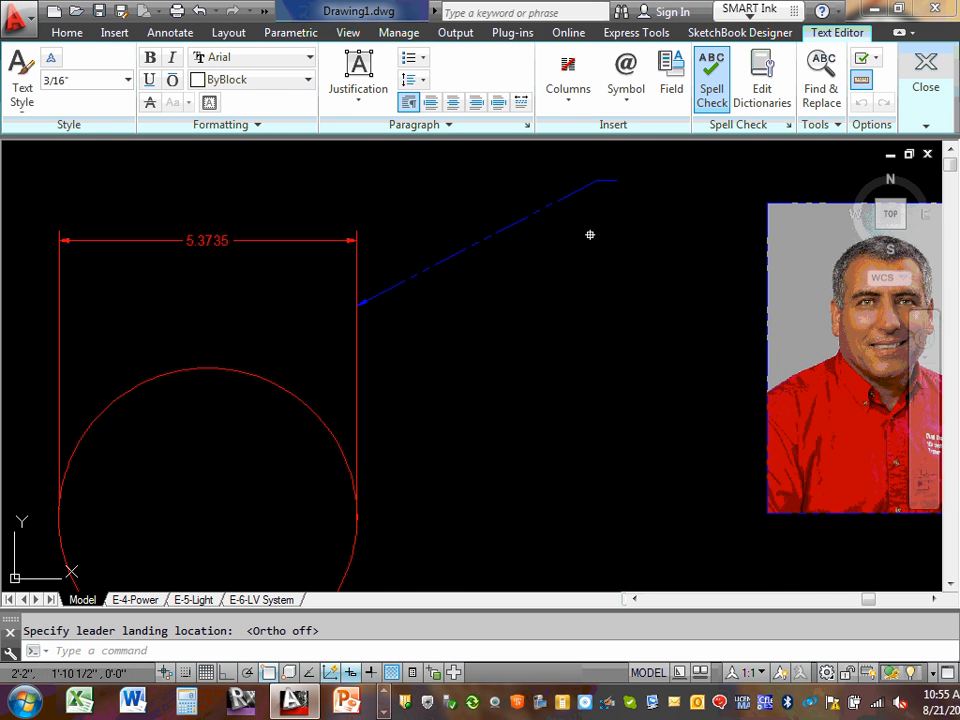
# Draw a slanted multileader from the upper-right part of the blue circle, label it with the person's surname, and save the text.
pyautogui.scroll(-4, 574, 242)
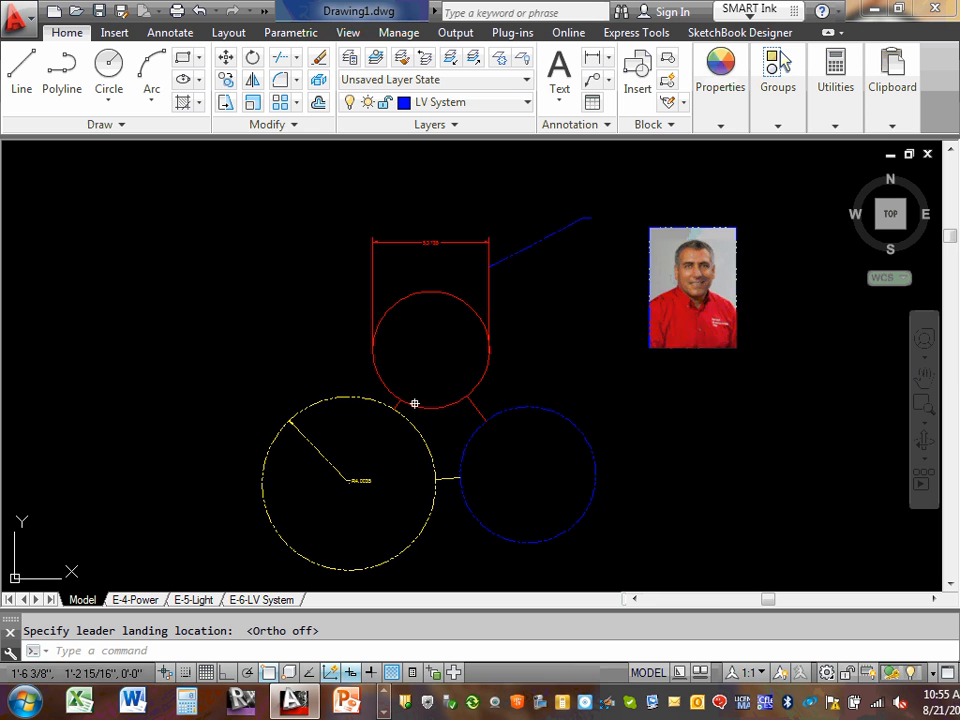
pyautogui.scroll(5, 416, 403)
pyautogui.moveTo(461, 399); pyautogui.dragTo(120, 214, button='middle')
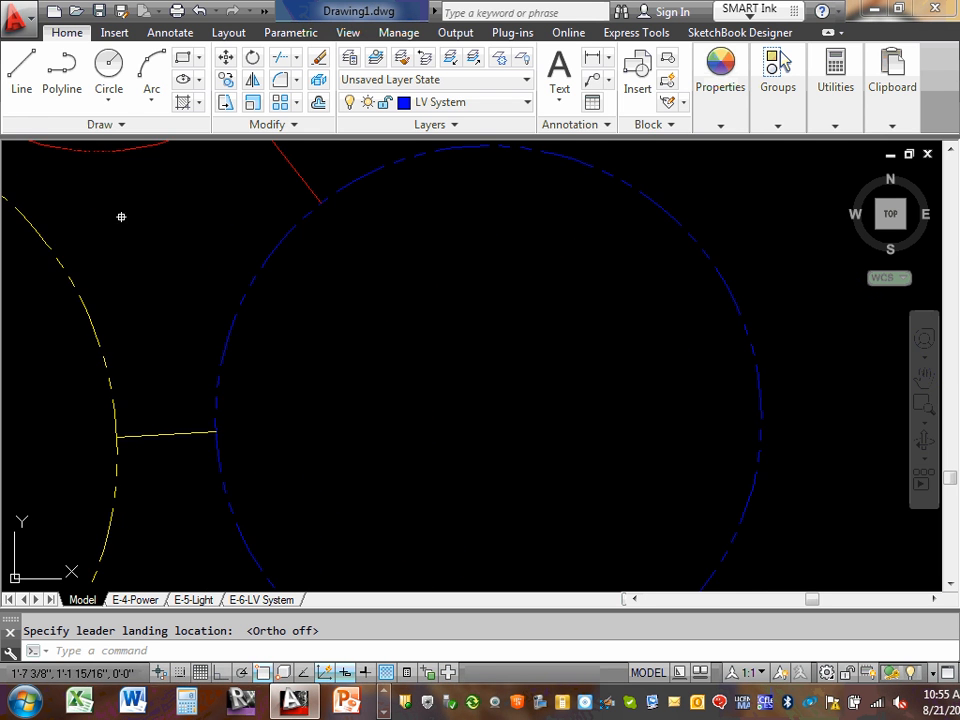
pyautogui.moveTo(626, 461); pyautogui.dragTo(308, 434, button='middle')
pyautogui.scroll(-5, 315, 426)
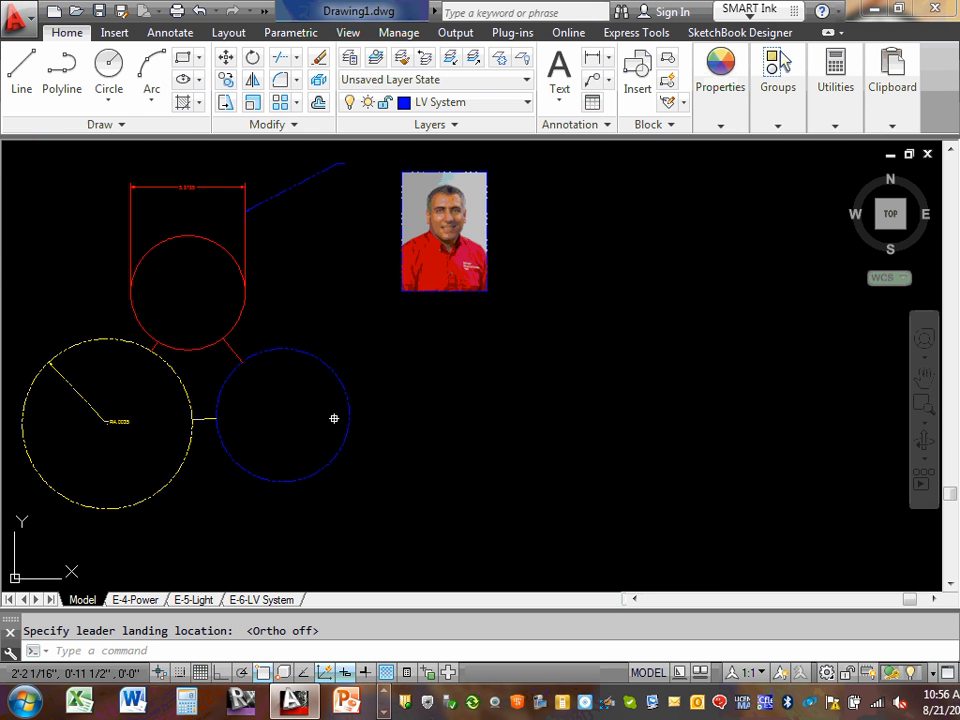
pyautogui.scroll(4, 334, 418)
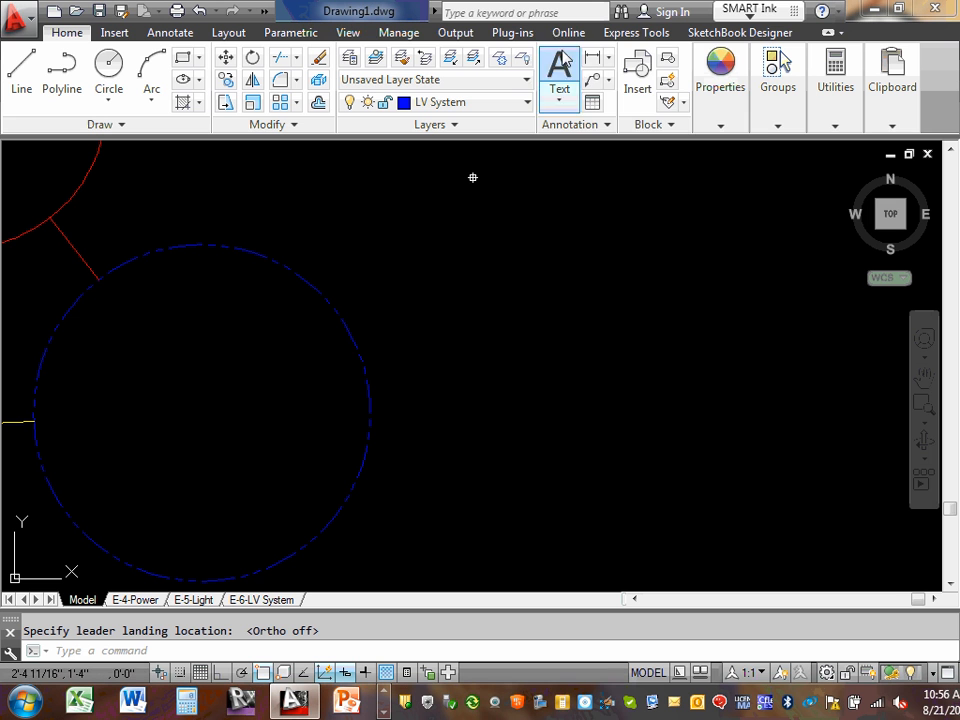
pyautogui.click(607, 86)
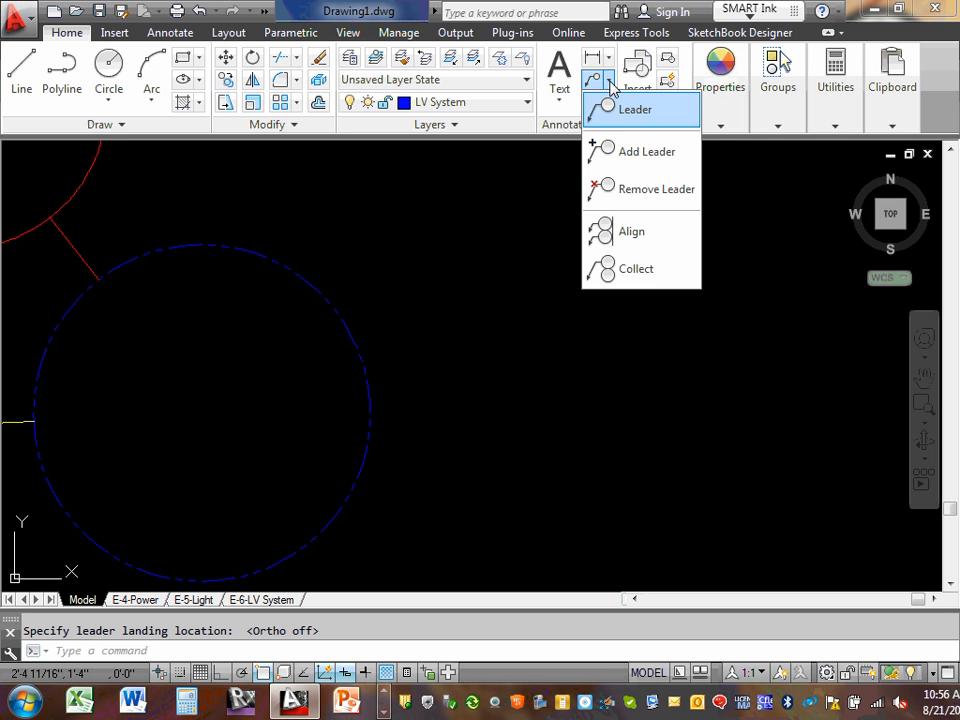
pyautogui.click(636, 112)
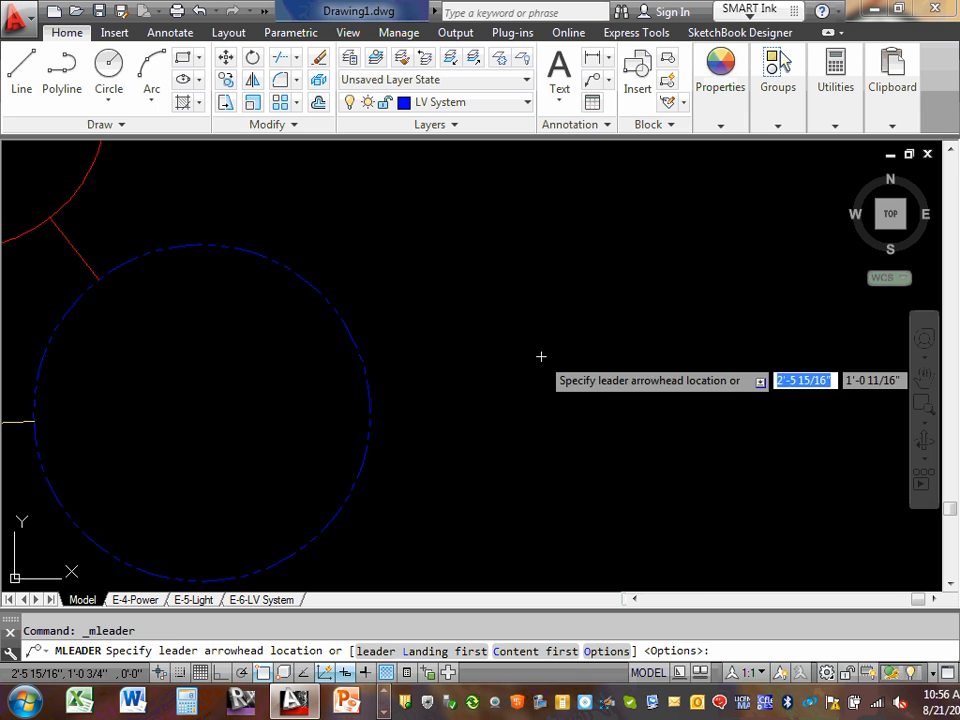
pyautogui.click(362, 356)
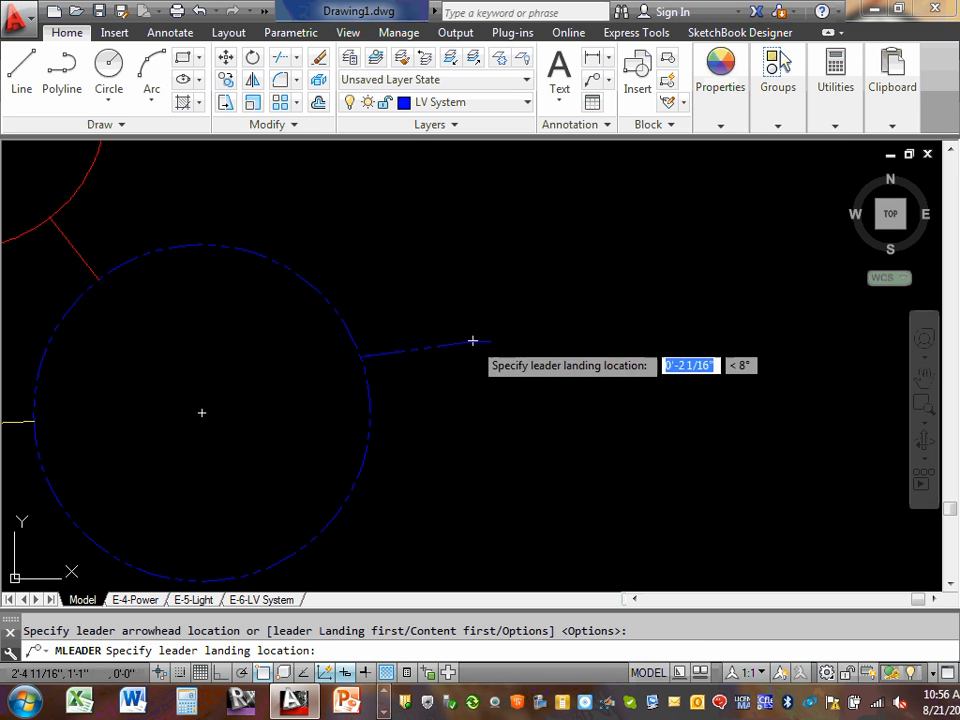
pyautogui.click(543, 228)
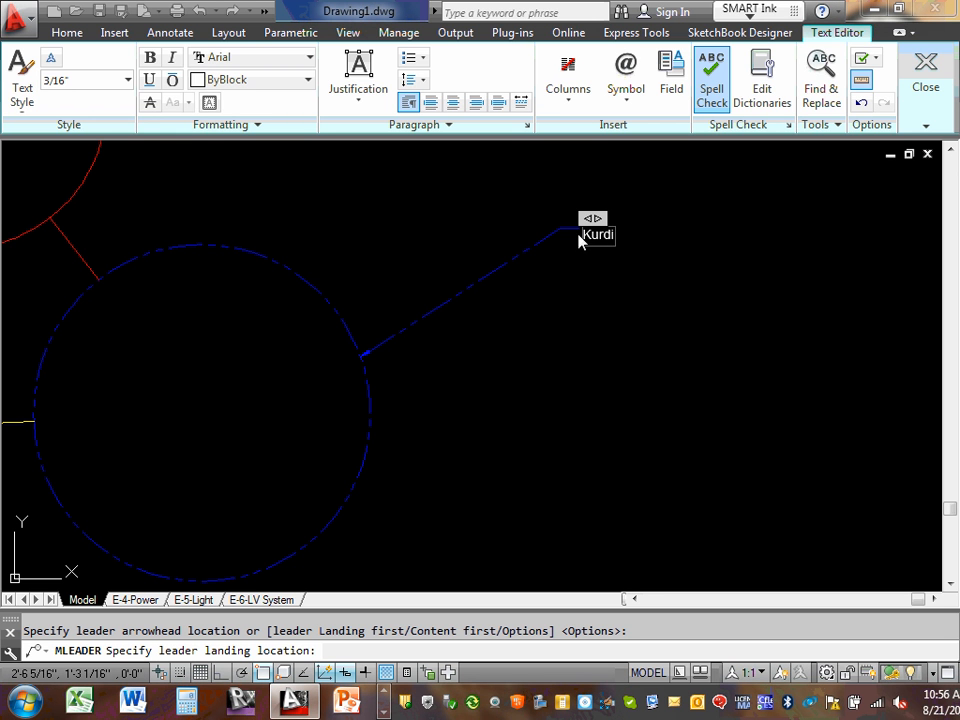
pyautogui.press('Escape')
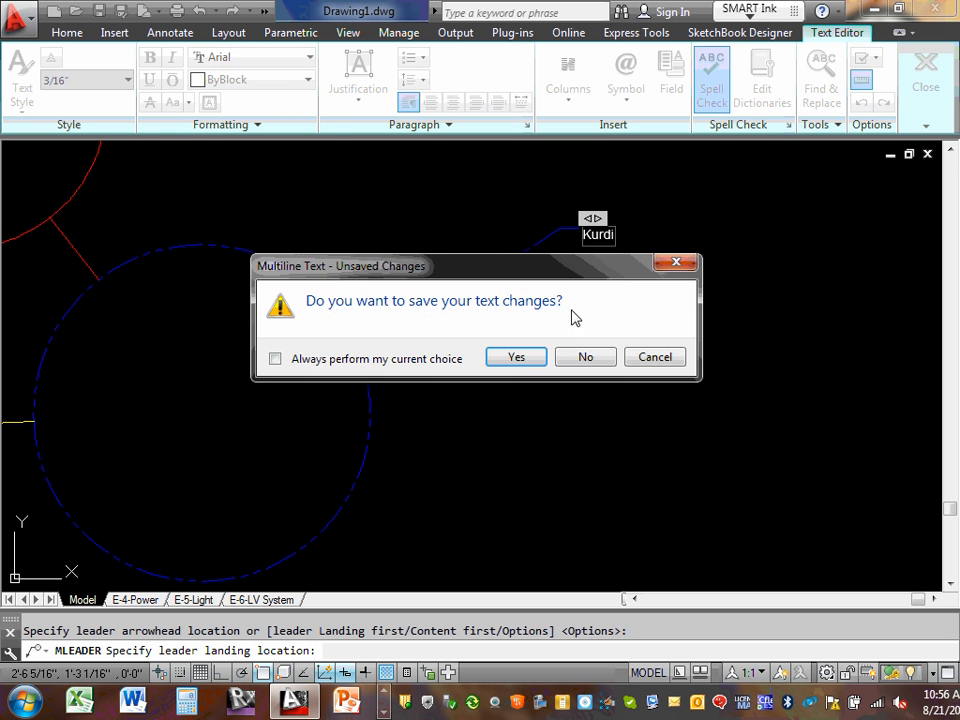
pyautogui.click(516, 357)
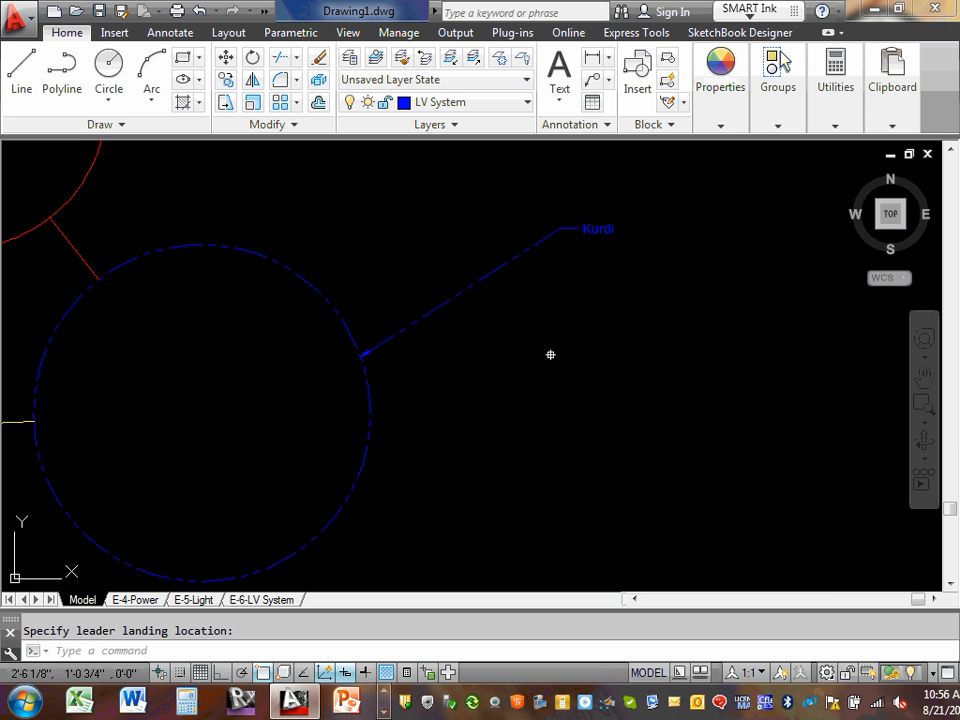
# Add a second leader to the blue circle's multileader, with its arrowhead lower on the circle's right side.
pyautogui.scroll(6, 371, 360)
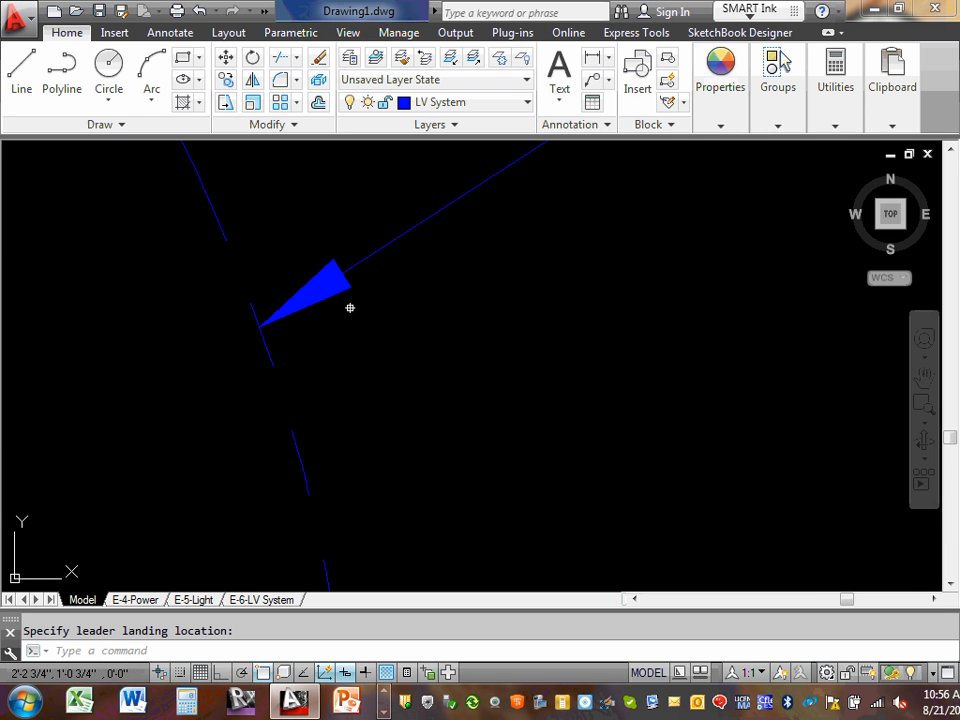
pyautogui.scroll(-6, 350, 307)
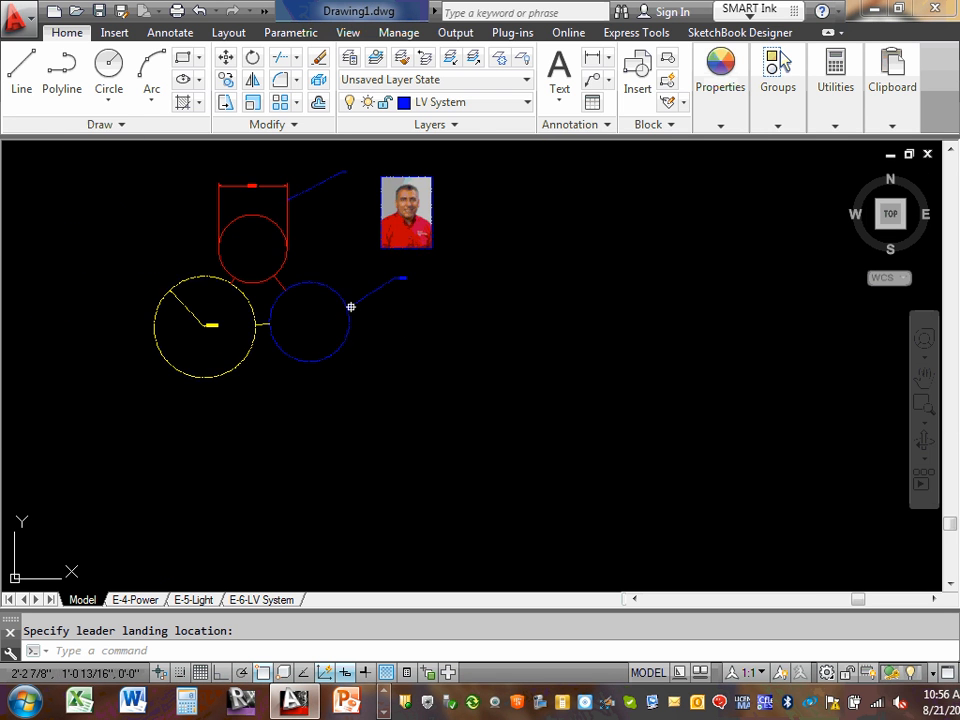
pyautogui.scroll(6, 350, 307)
pyautogui.scroll(2, 352, 312)
pyautogui.moveTo(356, 314); pyautogui.dragTo(380, 328, button='middle')
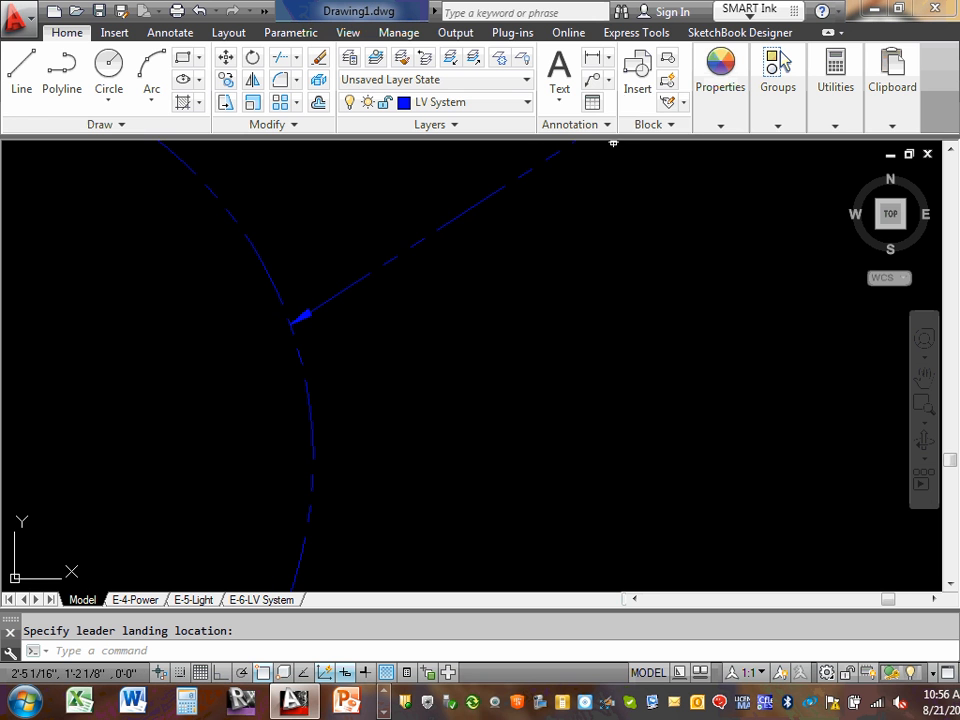
pyautogui.click(608, 80)
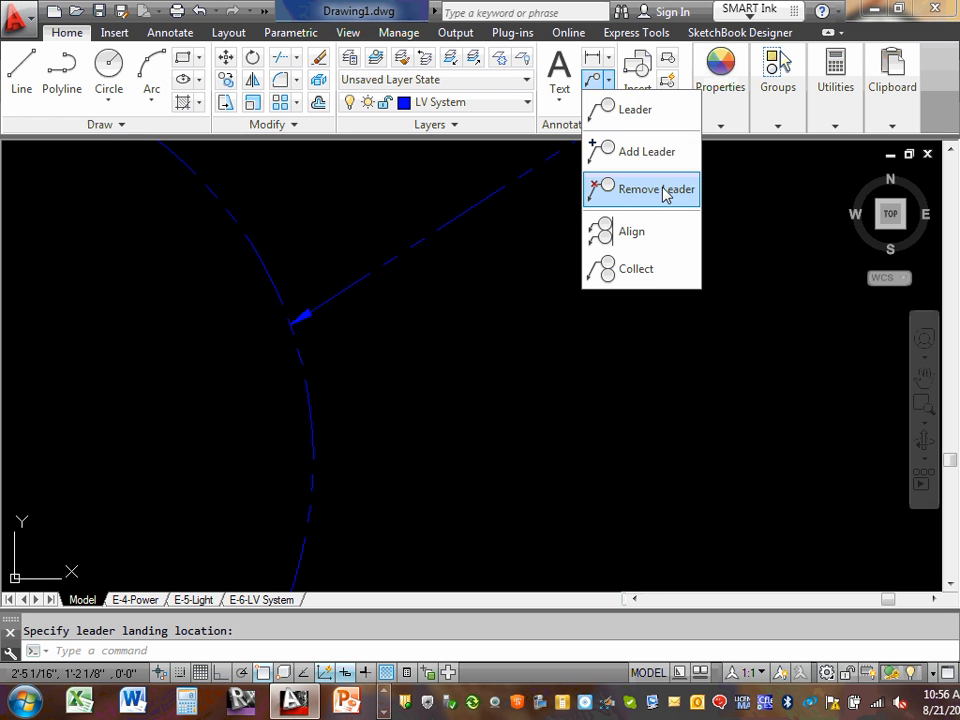
pyautogui.click(641, 160)
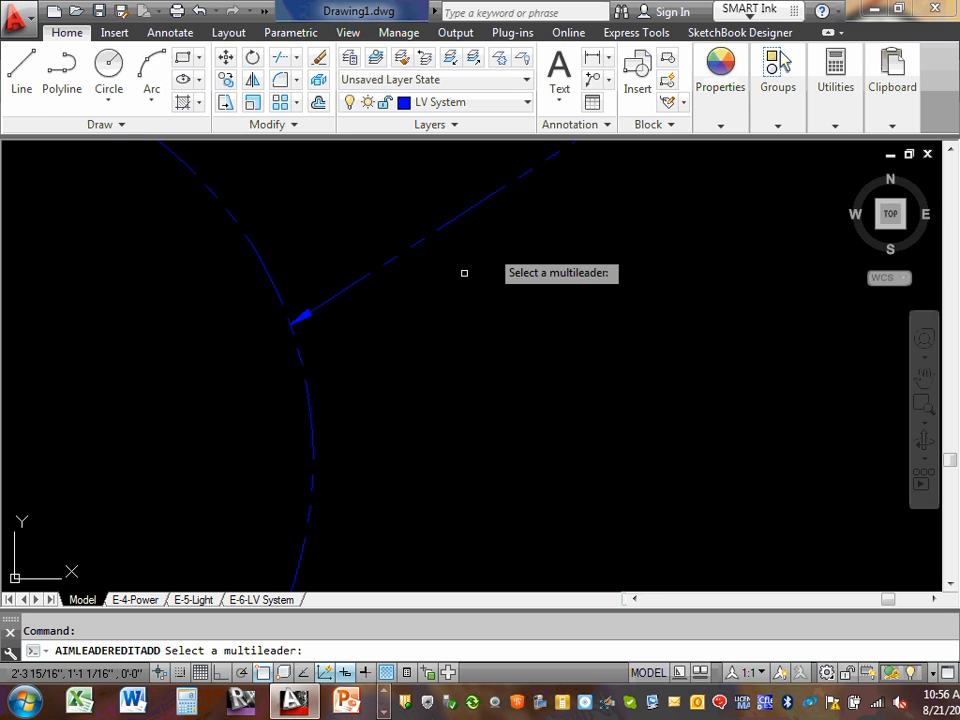
pyautogui.click(301, 356)
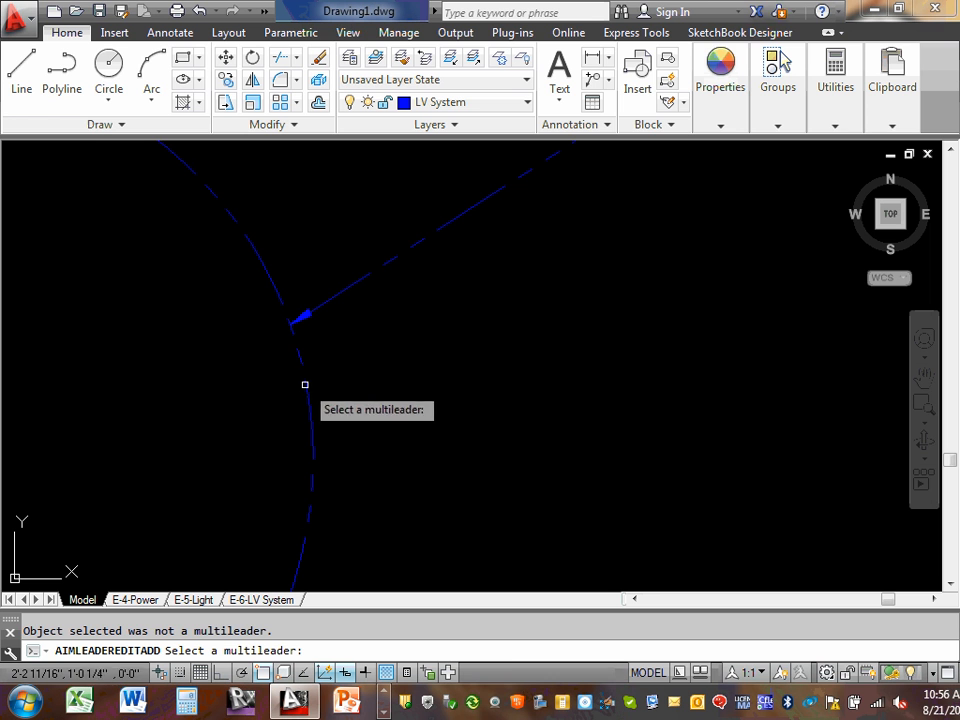
pyautogui.click(309, 316)
pyautogui.scroll(-4, 322, 520)
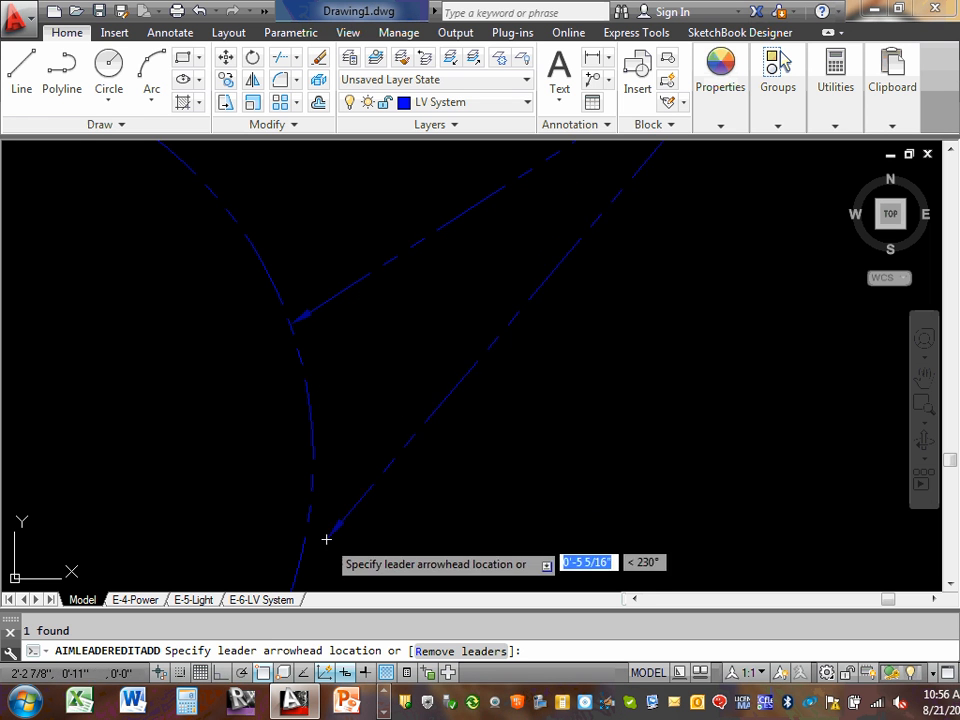
pyautogui.click(309, 515)
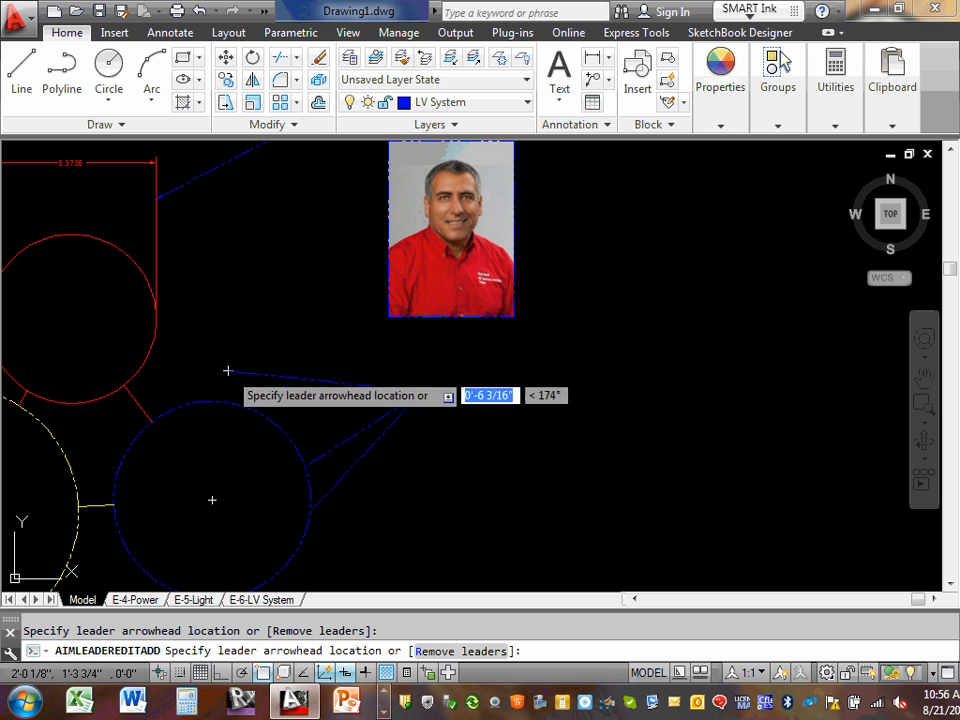
# Add two more leaders to the same multileader, pointing at the red circle's right side and the midpoint of the photo's bottom edge.
pyautogui.click(153, 336)
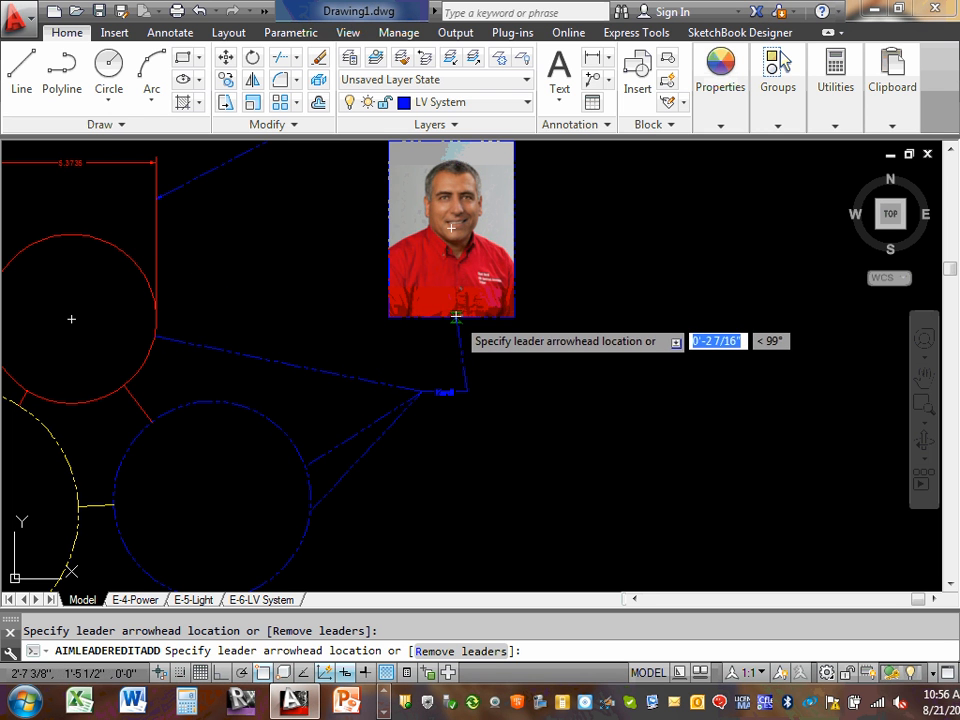
pyautogui.click(452, 323)
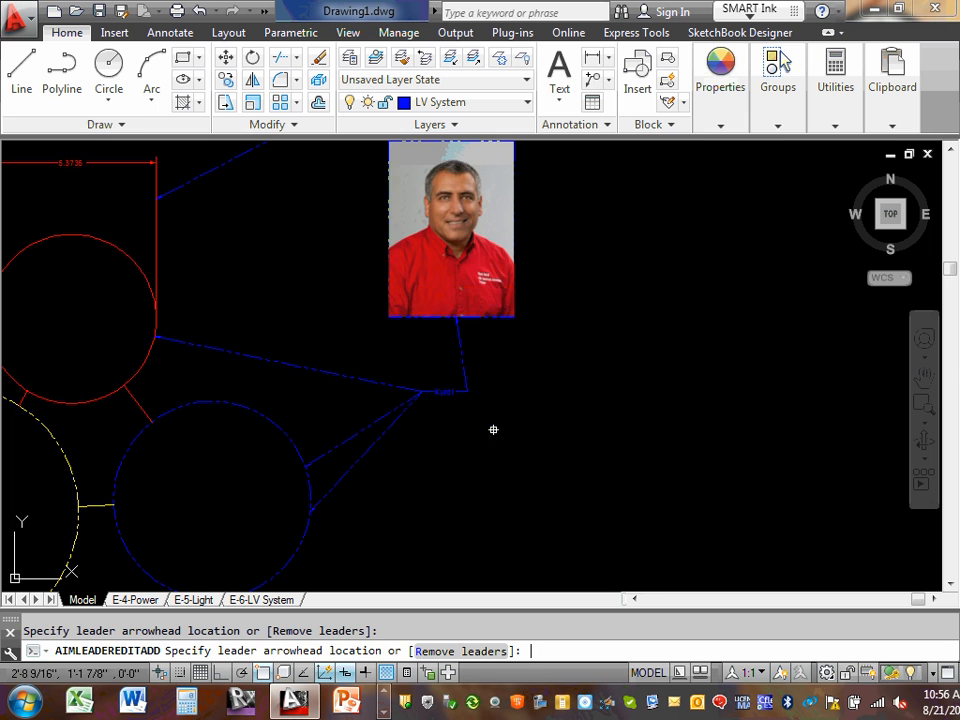
pyautogui.press('Escape')
# Remove the leader that points to the photo's bottom edge from the multileader.
pyautogui.scroll(5, 444, 409)
pyautogui.scroll(-2, 416, 367)
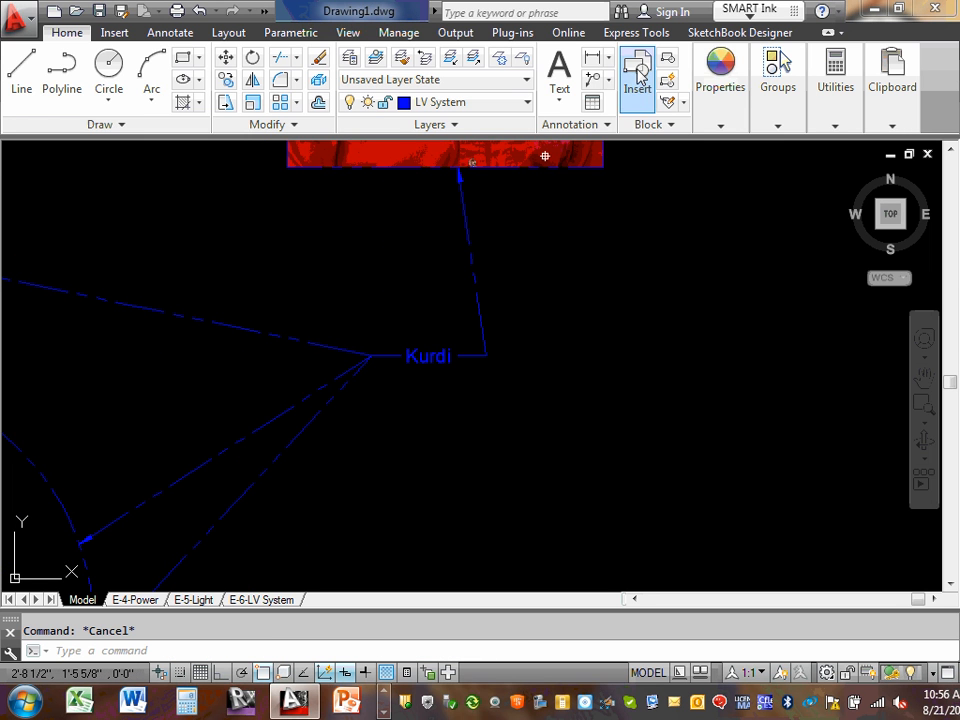
pyautogui.click(606, 81)
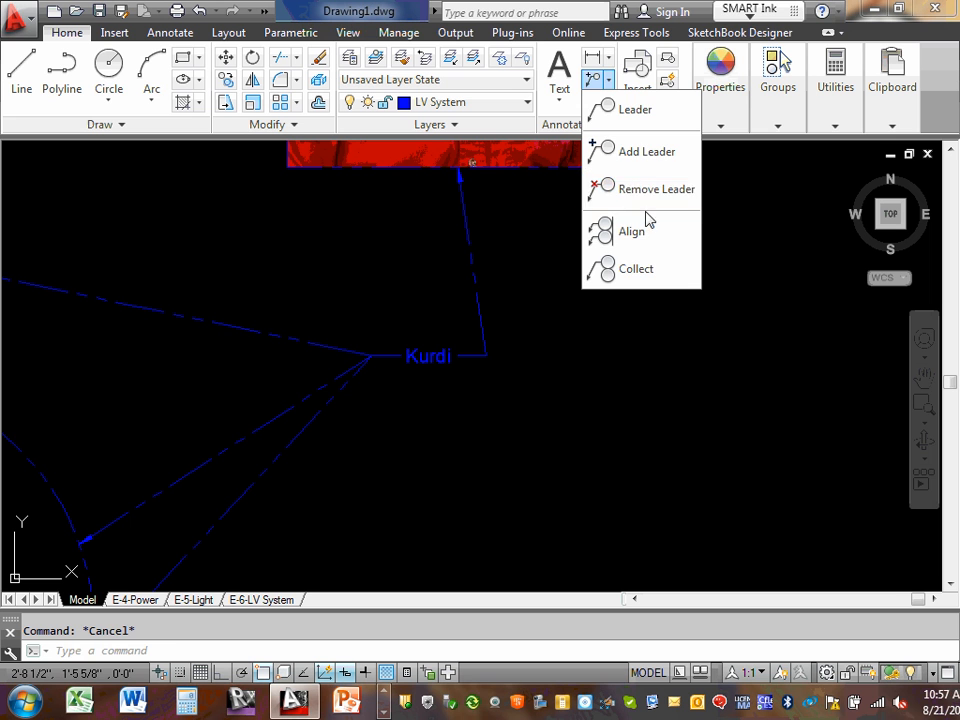
pyautogui.click(655, 191)
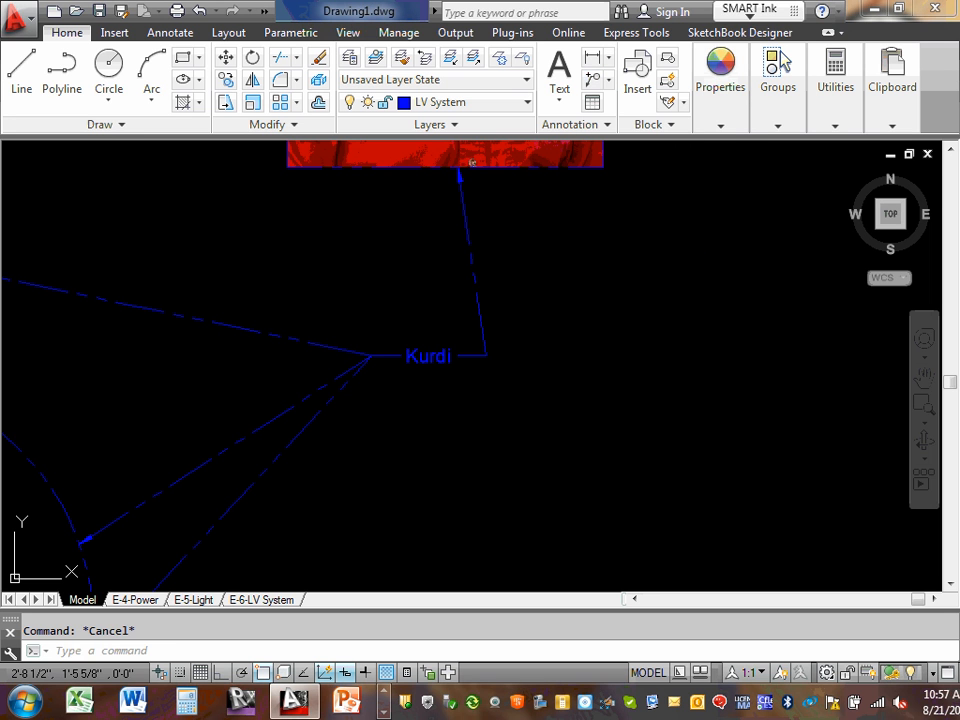
pyautogui.click(469, 238)
pyautogui.rightClick(469, 280)
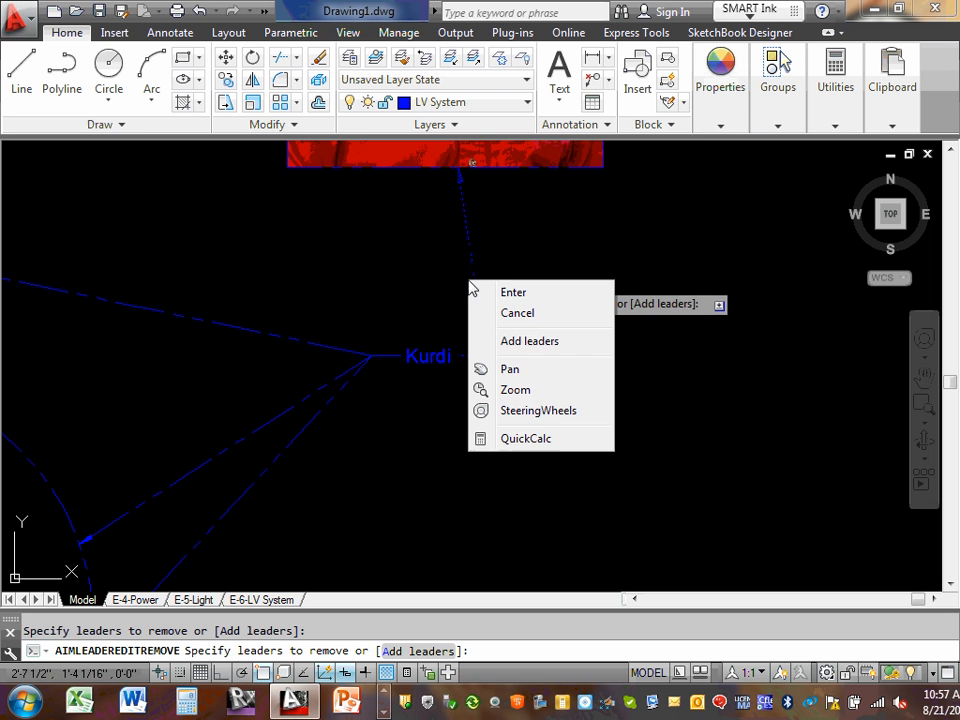
pyautogui.click(497, 291)
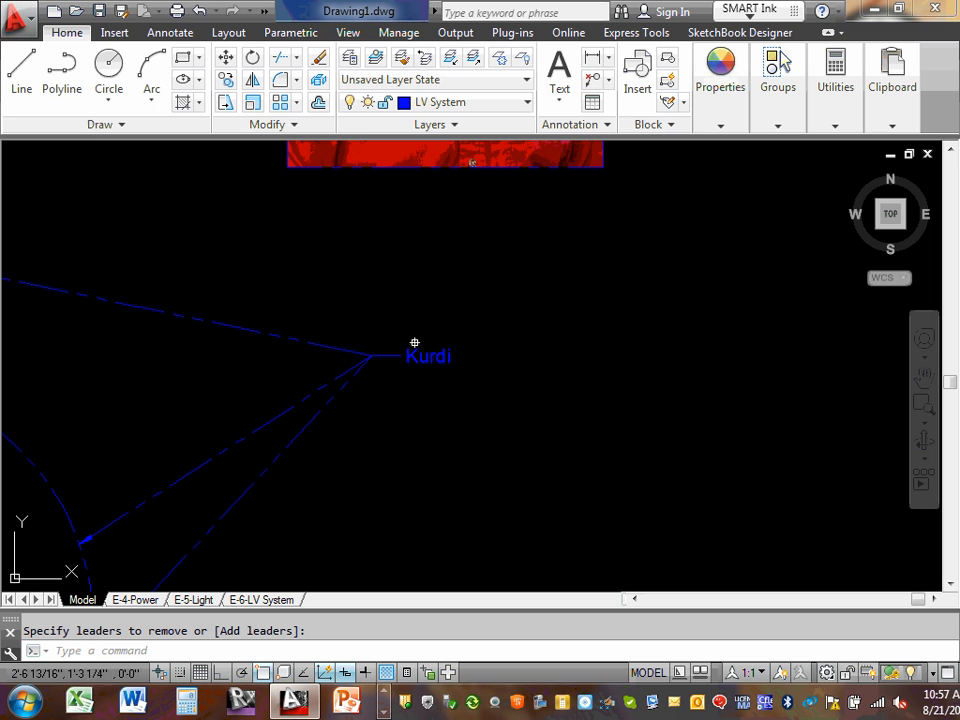
# Draw a new multileader from the photo's lower-right corner down to the right and label it with the person's full name.
pyautogui.click(609, 82)
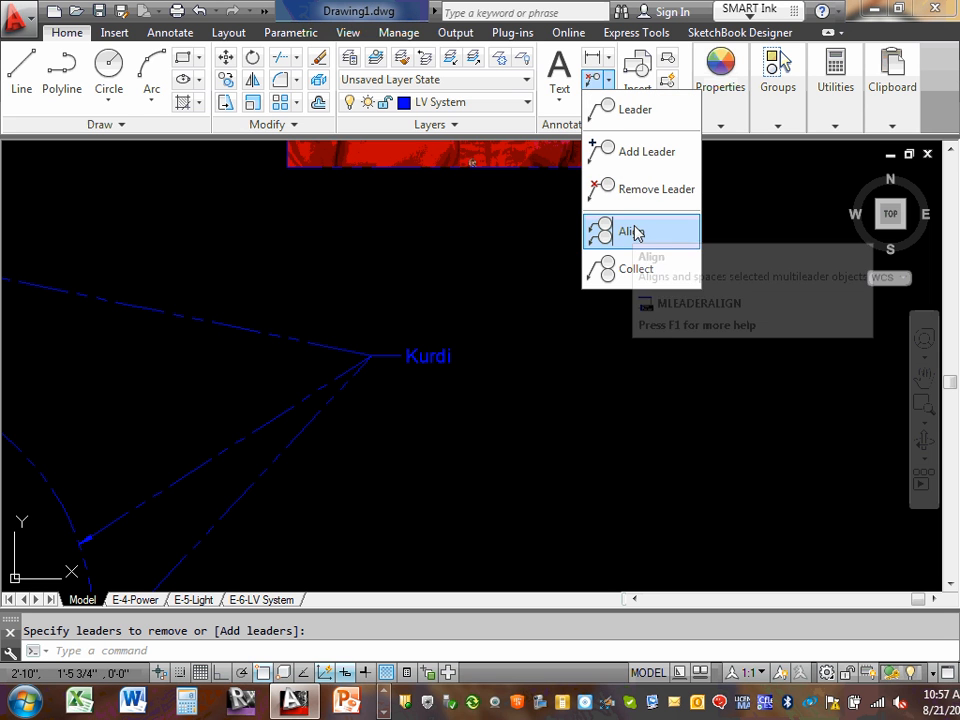
pyautogui.click(645, 109)
pyautogui.scroll(-5, 553, 274)
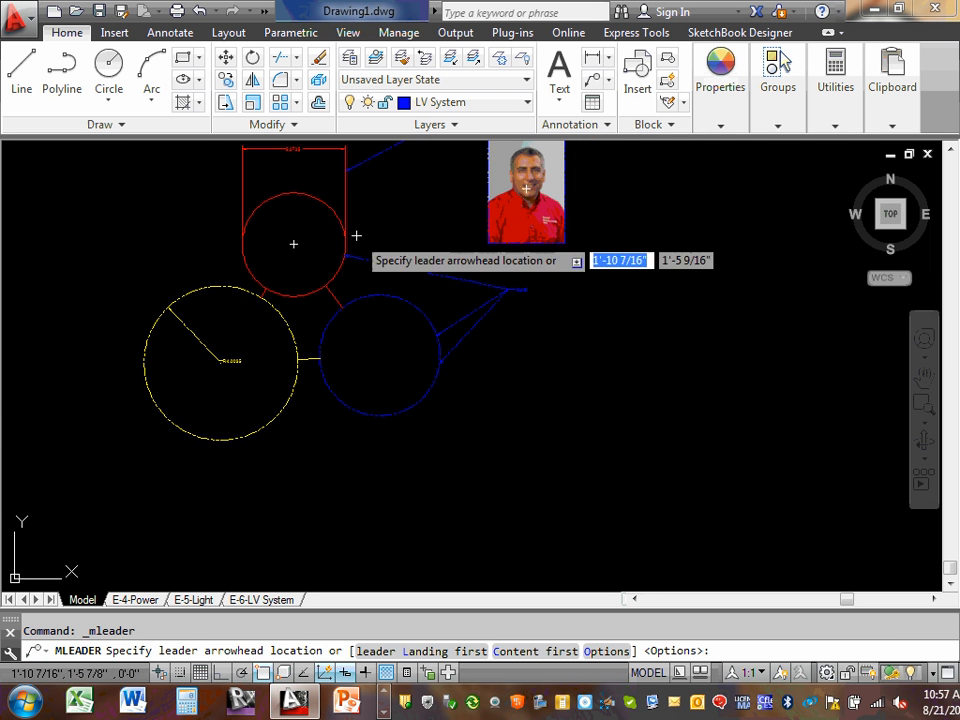
pyautogui.click(564, 242)
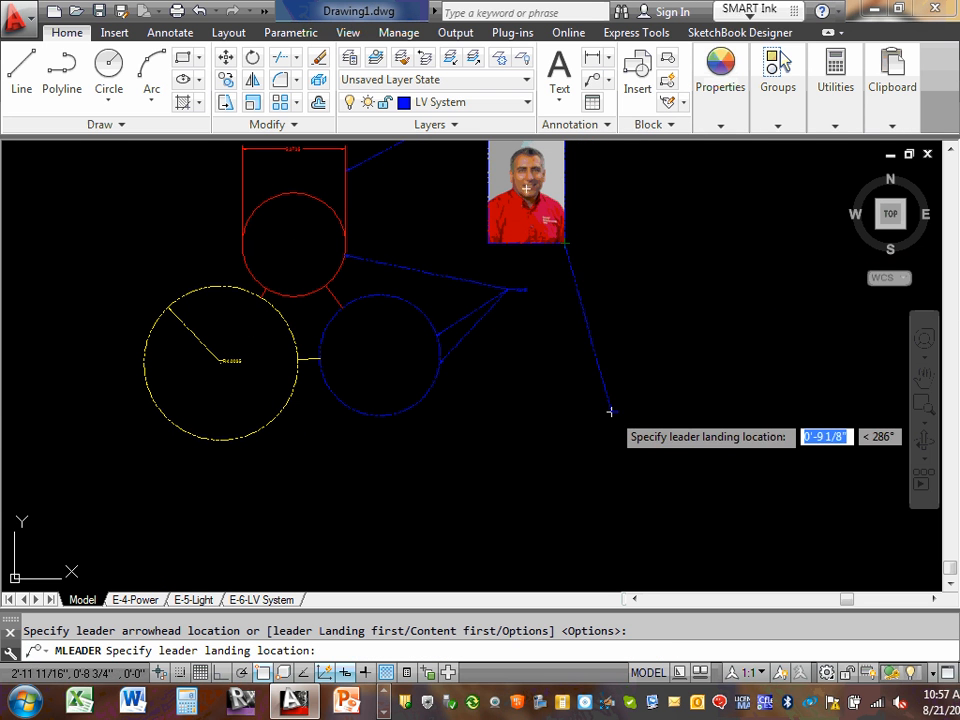
pyautogui.scroll(3, 611, 395)
pyautogui.click(635, 362)
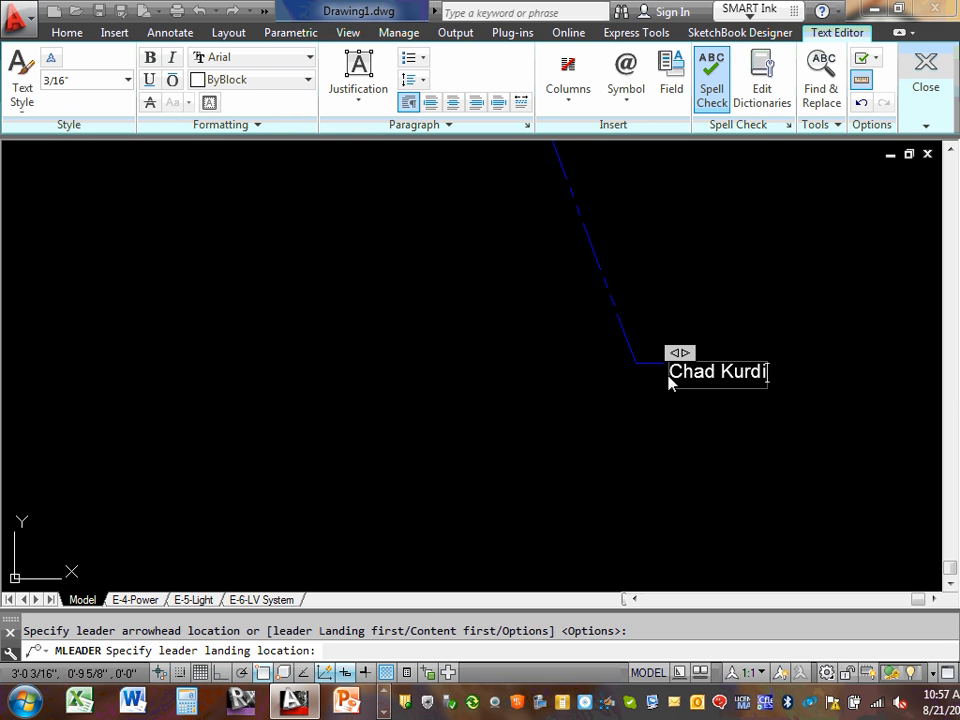
pyautogui.click(744, 343)
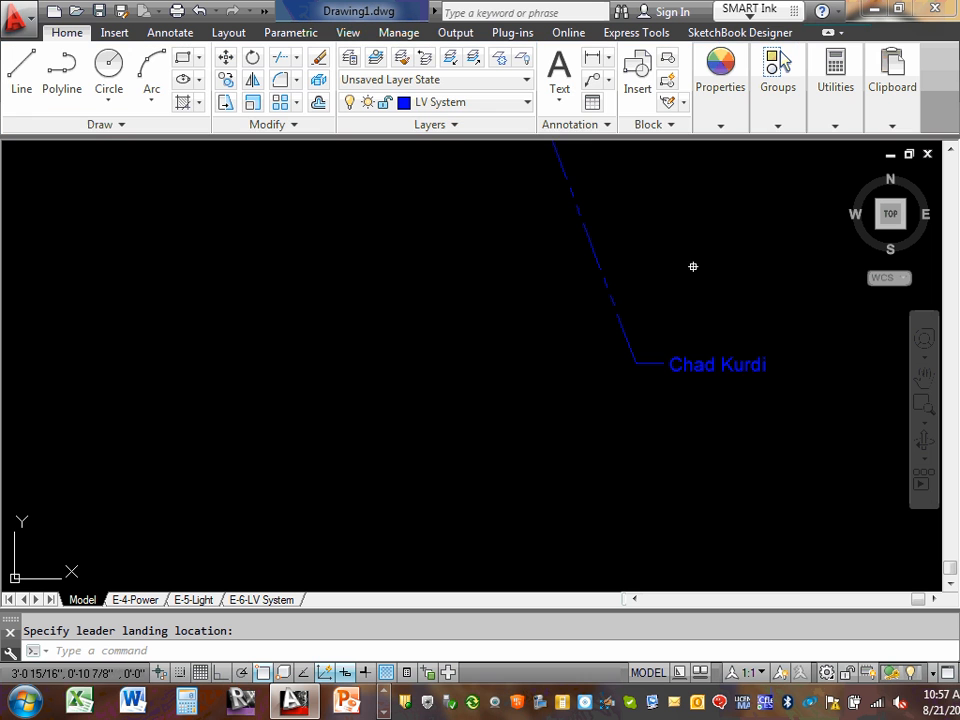
# Move the name multileader's landing and label up to just right of the photo's lower-right corner.
pyautogui.scroll(-3, 657, 399)
pyautogui.scroll(-5, 635, 383)
pyautogui.scroll(8, 523, 388)
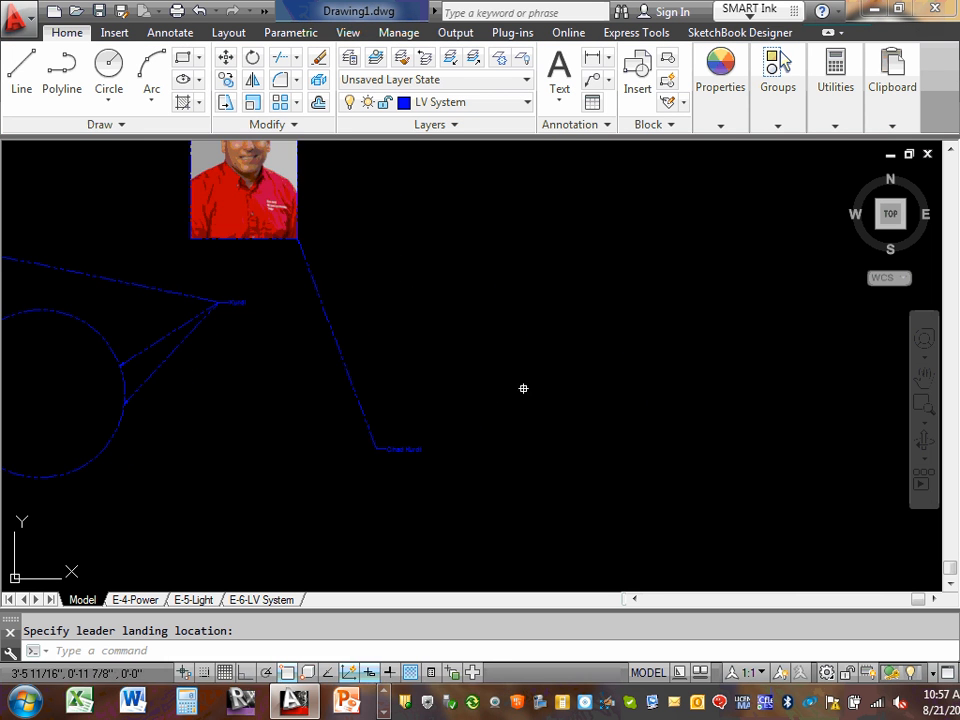
pyautogui.click(421, 424)
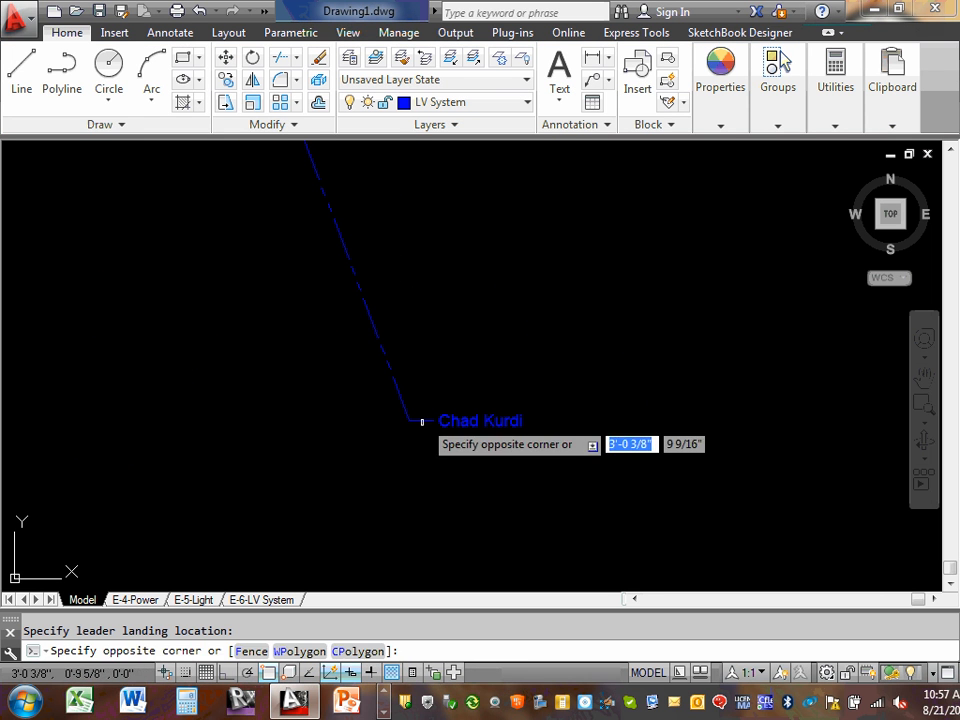
pyautogui.click(420, 421)
pyautogui.moveTo(355, 405); pyautogui.dragTo(396, 463, button='middle')
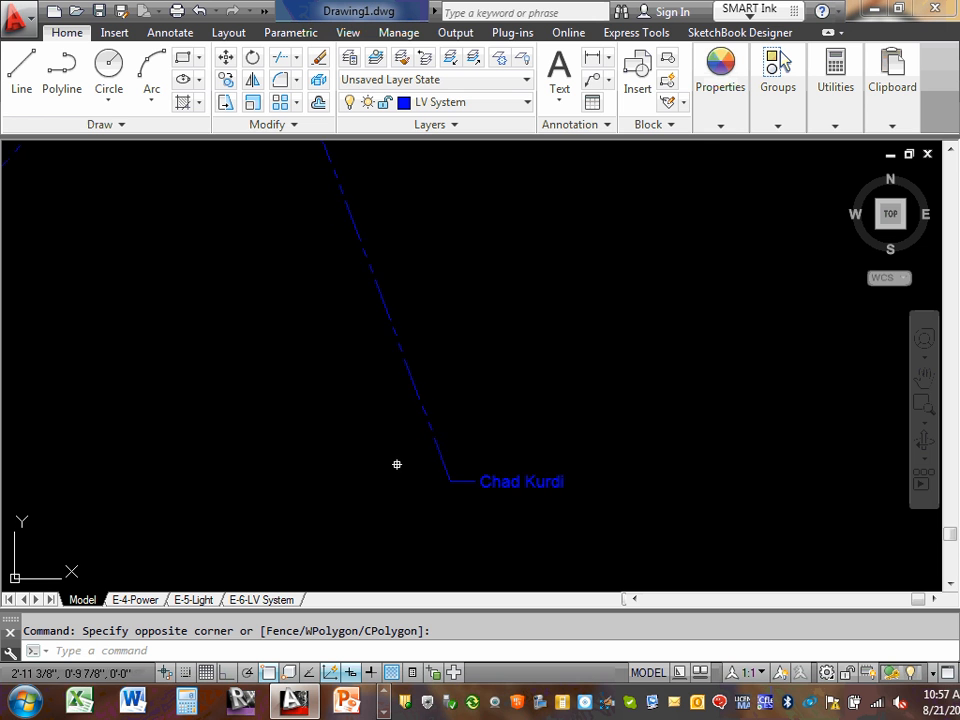
pyautogui.scroll(-4, 342, 374)
pyautogui.moveTo(290, 343); pyautogui.dragTo(367, 361, button='middle')
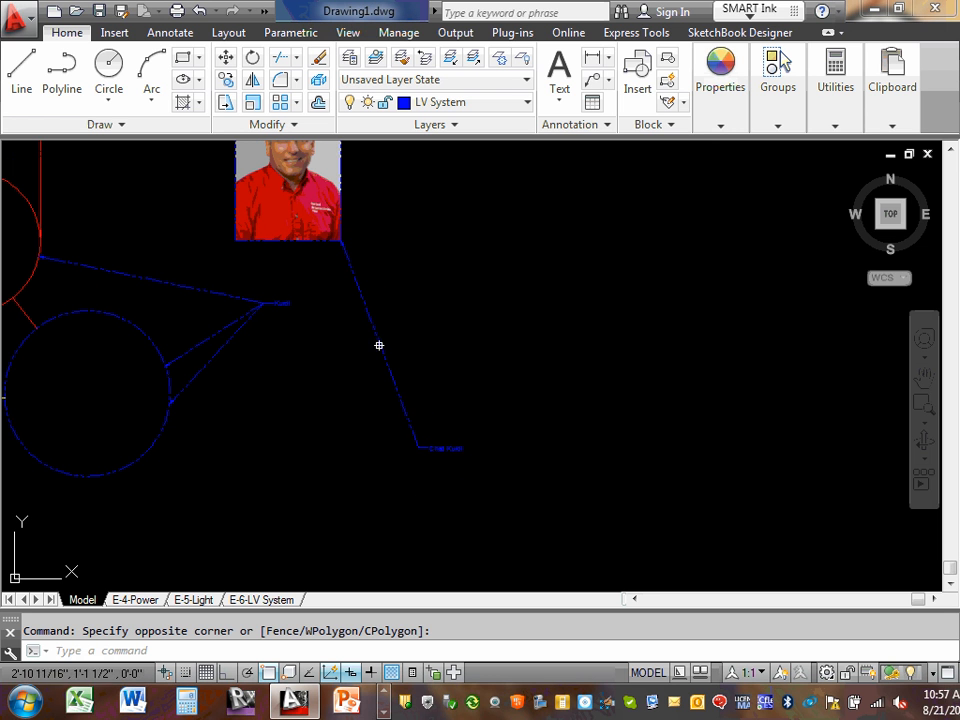
pyautogui.click(418, 447)
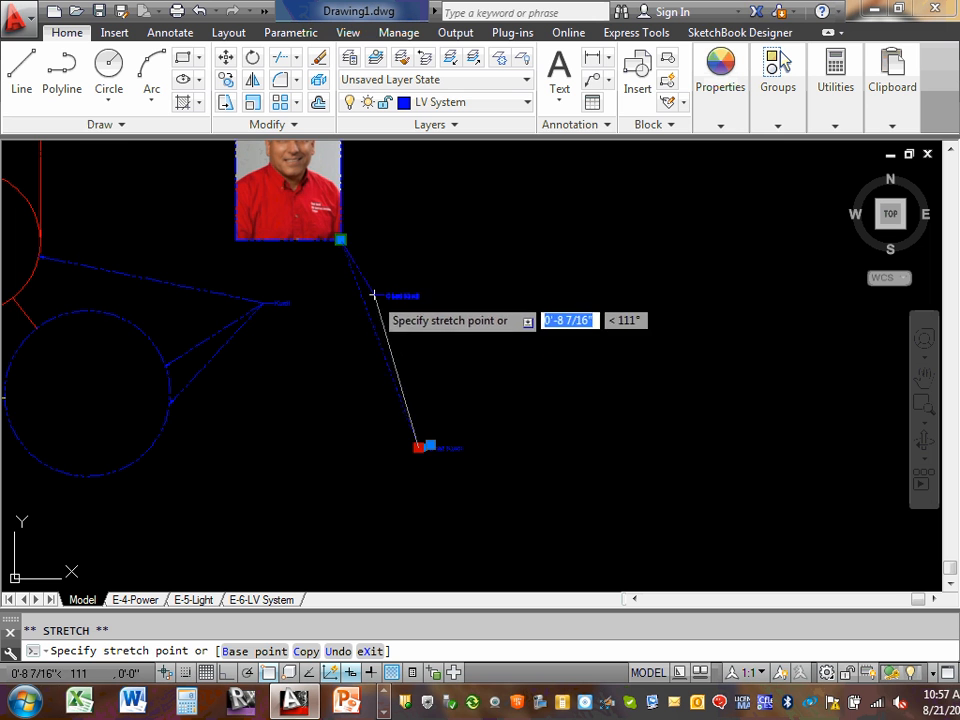
pyautogui.click(440, 228)
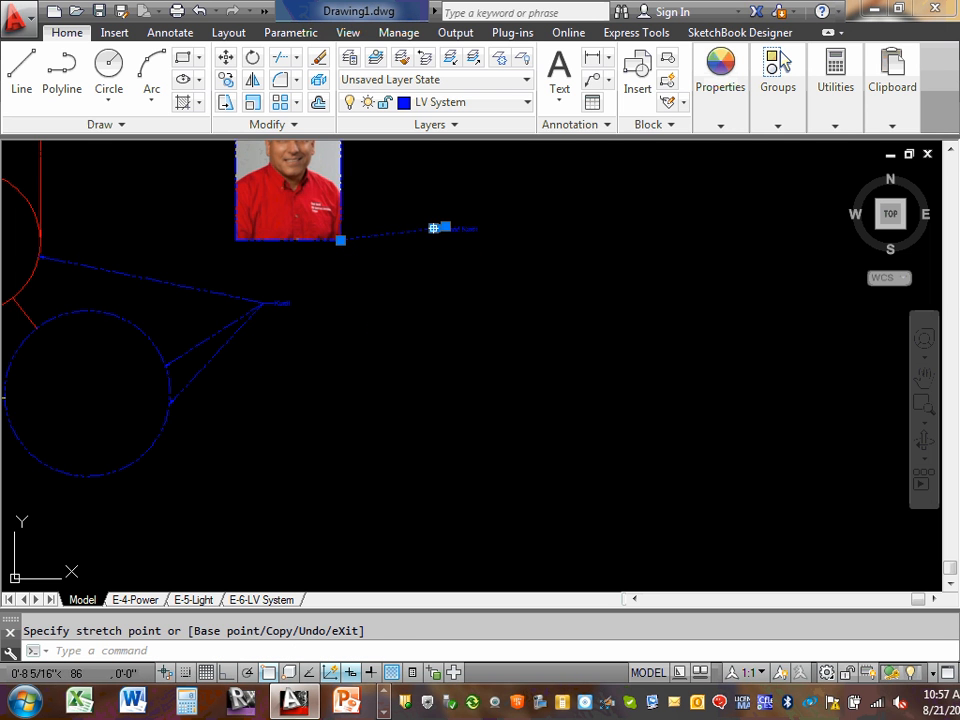
pyautogui.scroll(5, 421, 248)
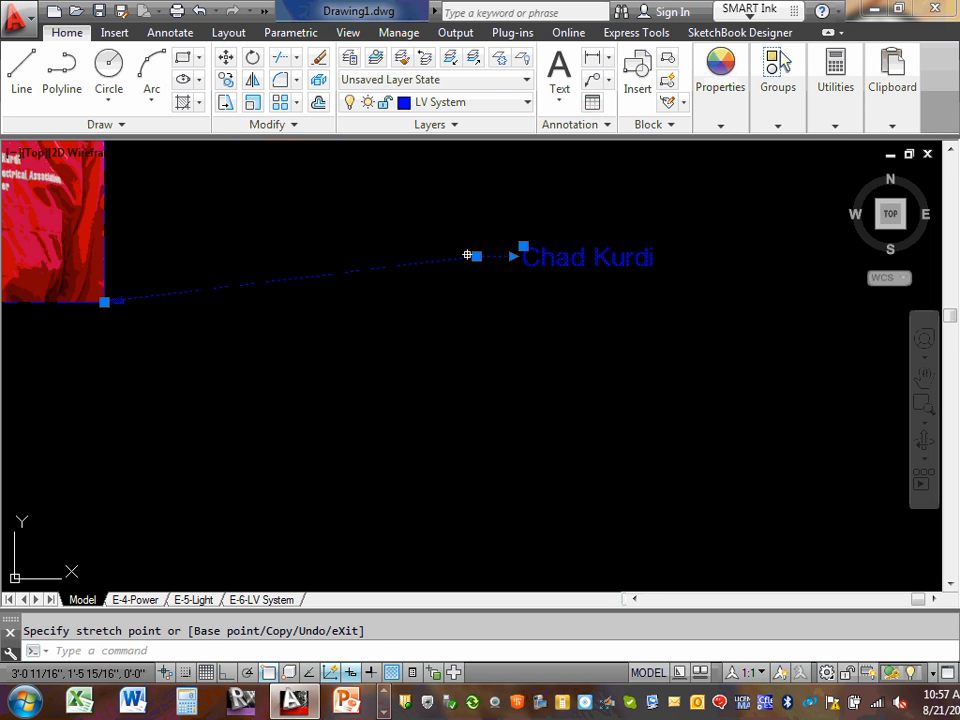
pyautogui.click(476, 256)
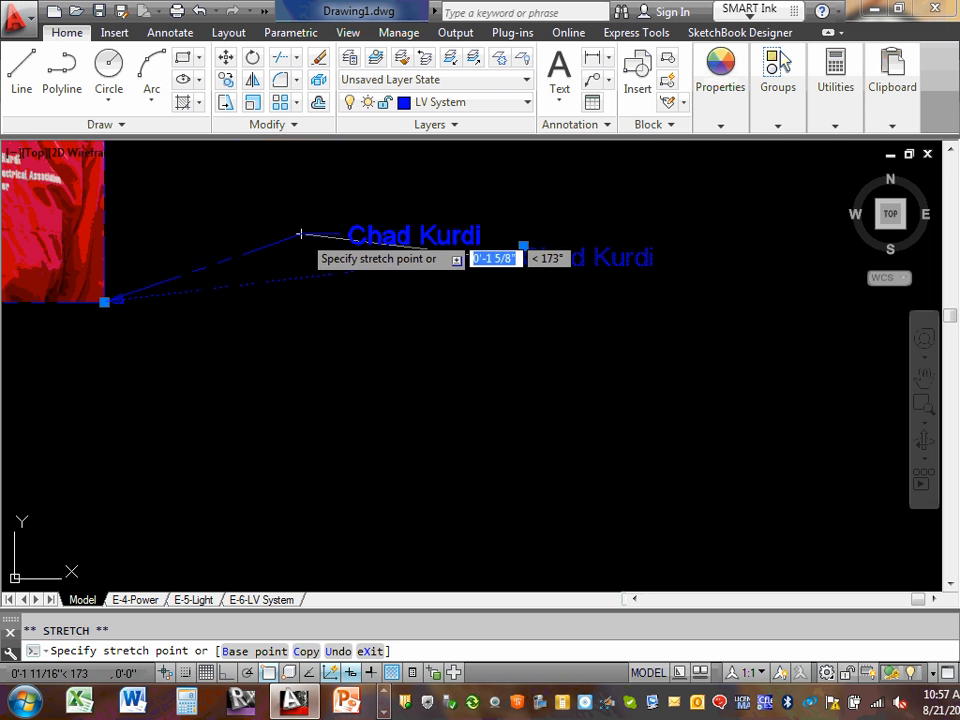
pyautogui.click(178, 214)
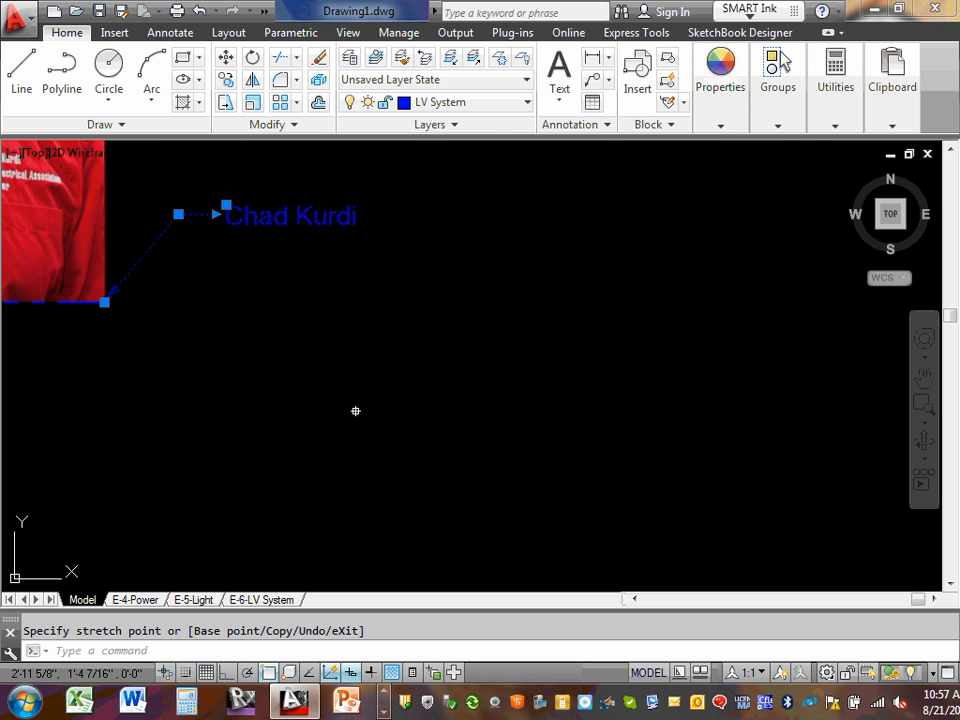
pyautogui.press('Escape')
# Change the photo's name multileader to the Power layer and clear the selection.
pyautogui.moveTo(317, 390)
pyautogui.mouseDown(button='middle')
pyautogui.moveTo(469, 446)
pyautogui.moveTo(658, 566)
pyautogui.moveTo(647, 605)
pyautogui.mouseUp(button='middle')
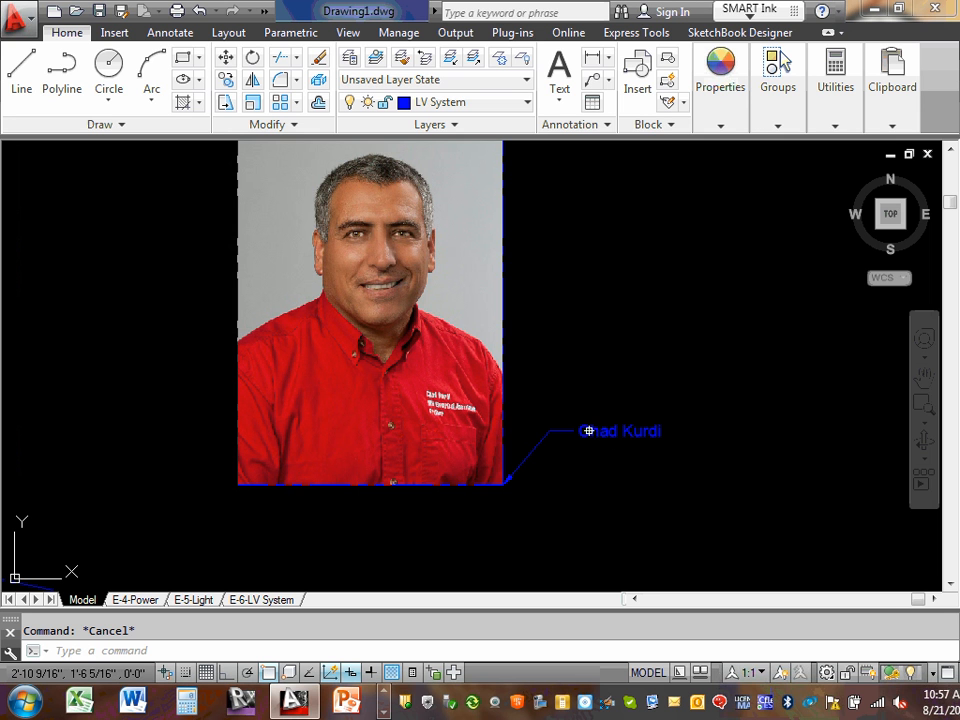
pyautogui.click(525, 103)
pyautogui.click(450, 208)
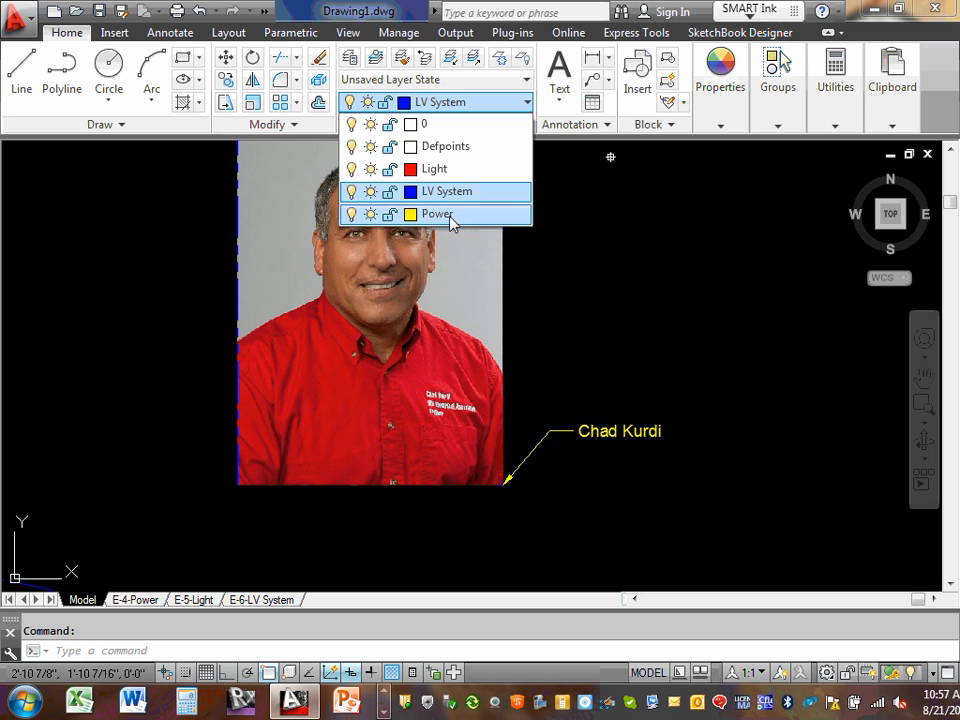
pyautogui.click(507, 228)
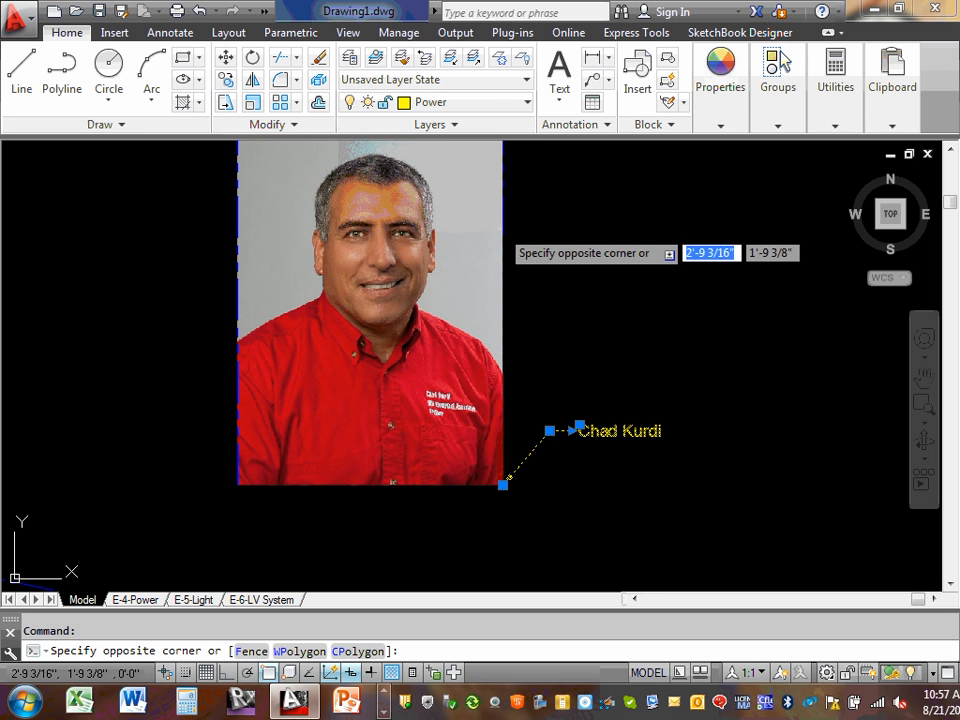
pyautogui.press('Escape')
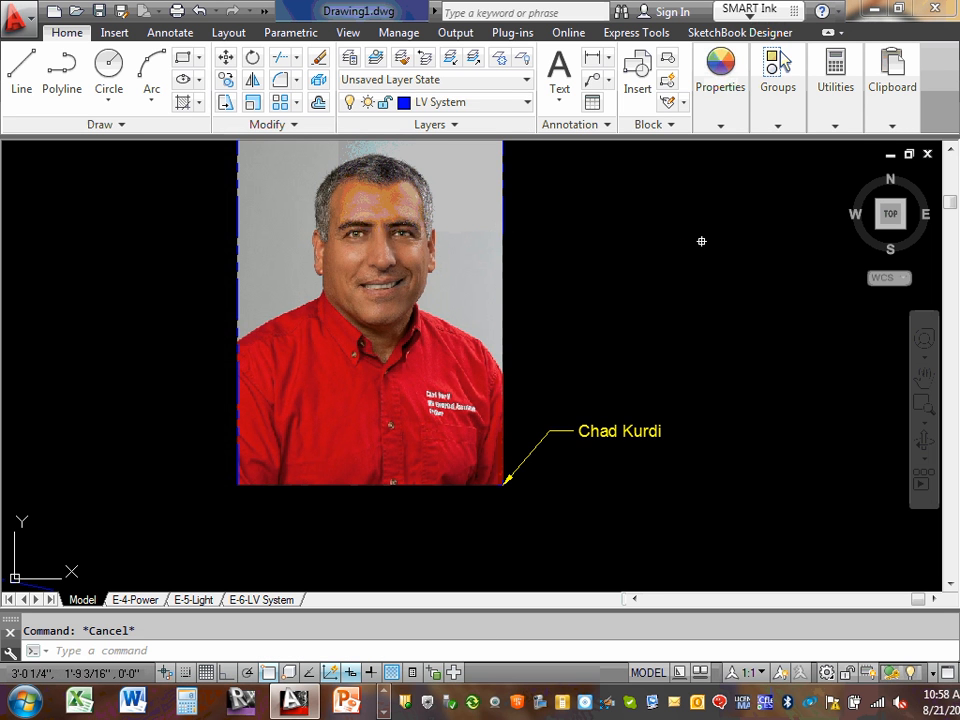
pyautogui.scroll(-2, 714, 241)
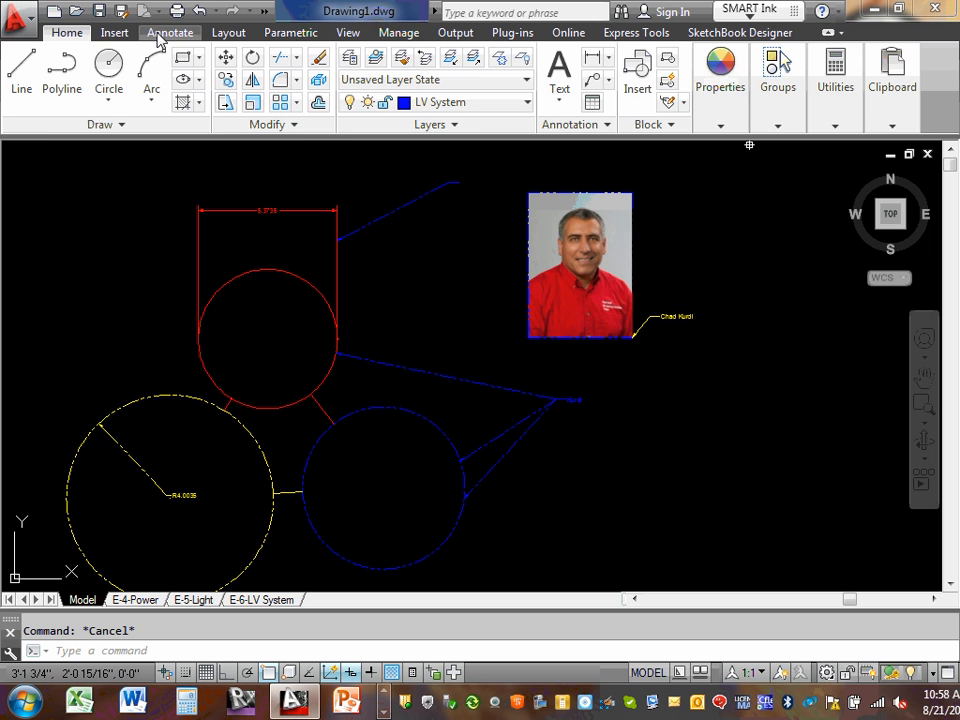
# Look at the Block Definition options for creating a block, and close them without defining one.
pyautogui.click(120, 33)
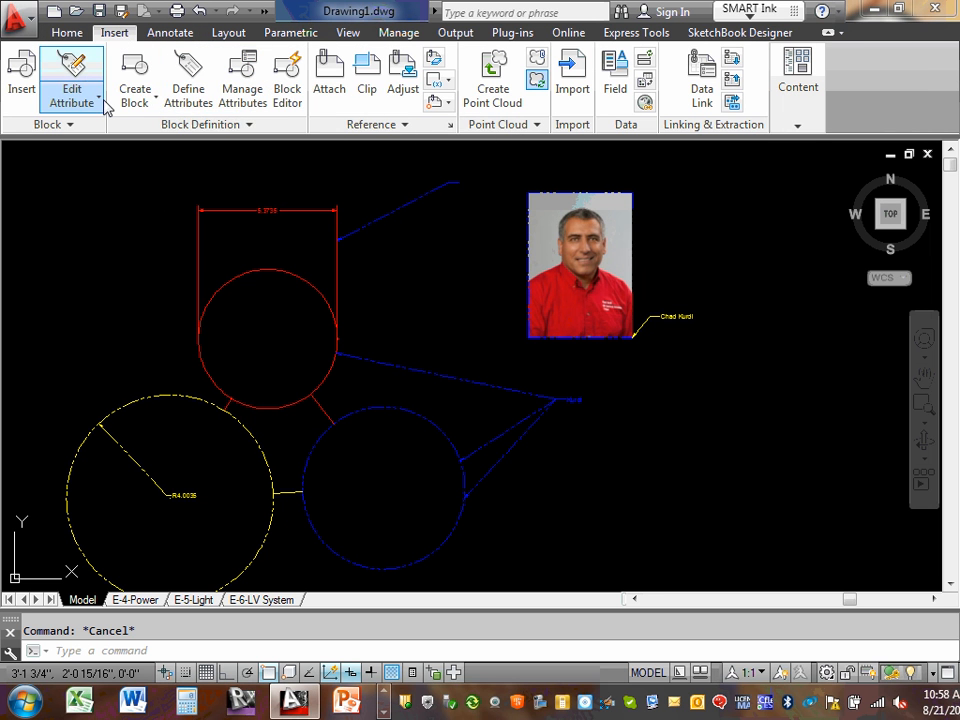
pyautogui.click(157, 100)
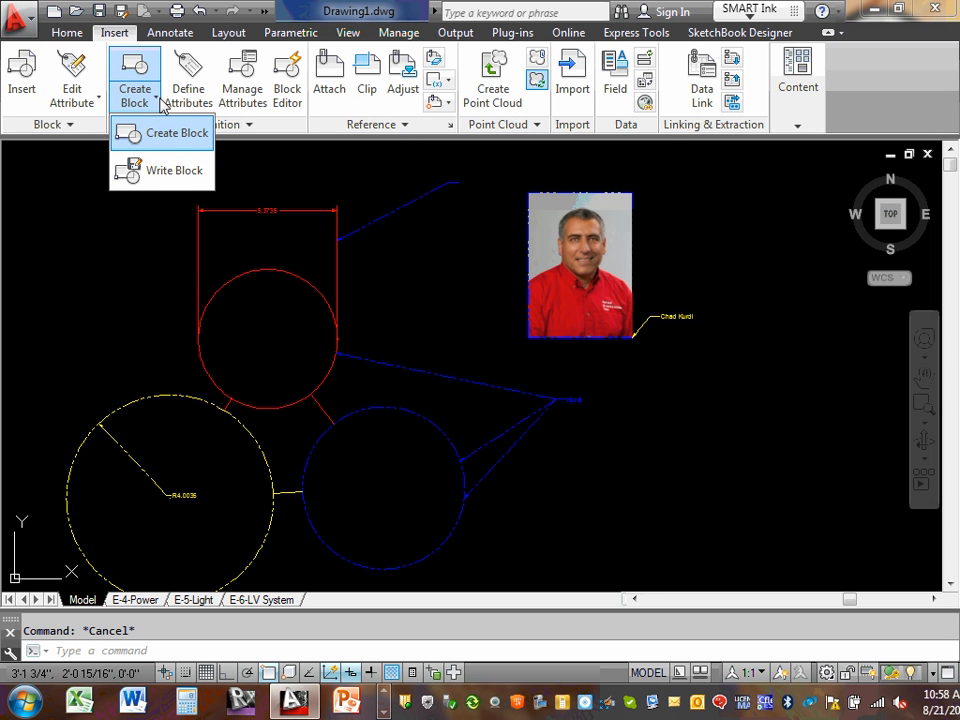
pyautogui.click(173, 142)
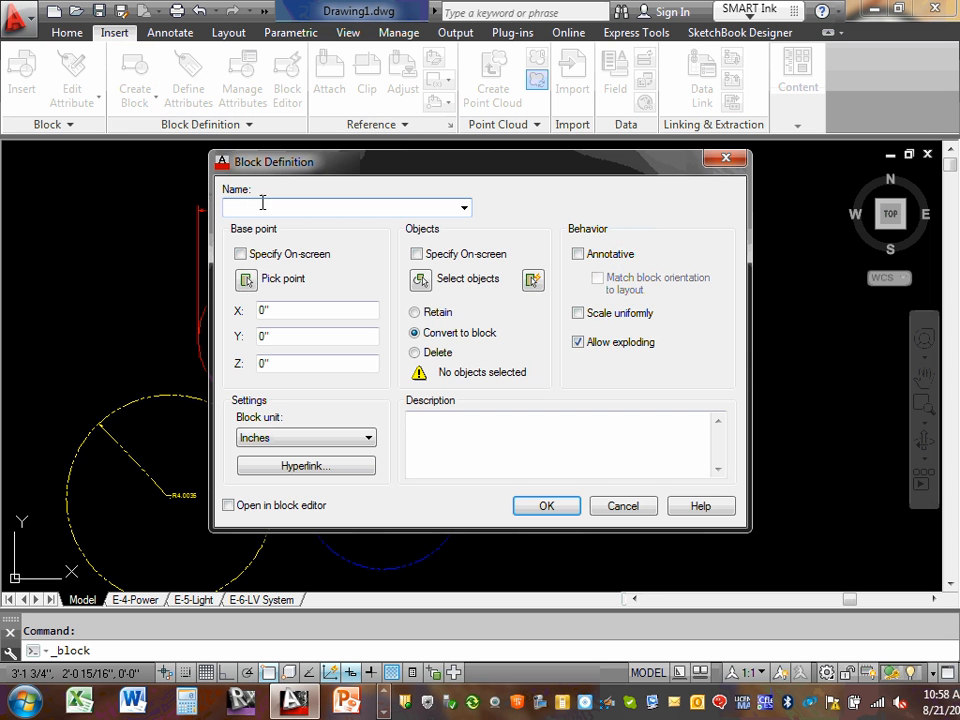
pyautogui.click(624, 506)
pyautogui.scroll(-2, 450, 392)
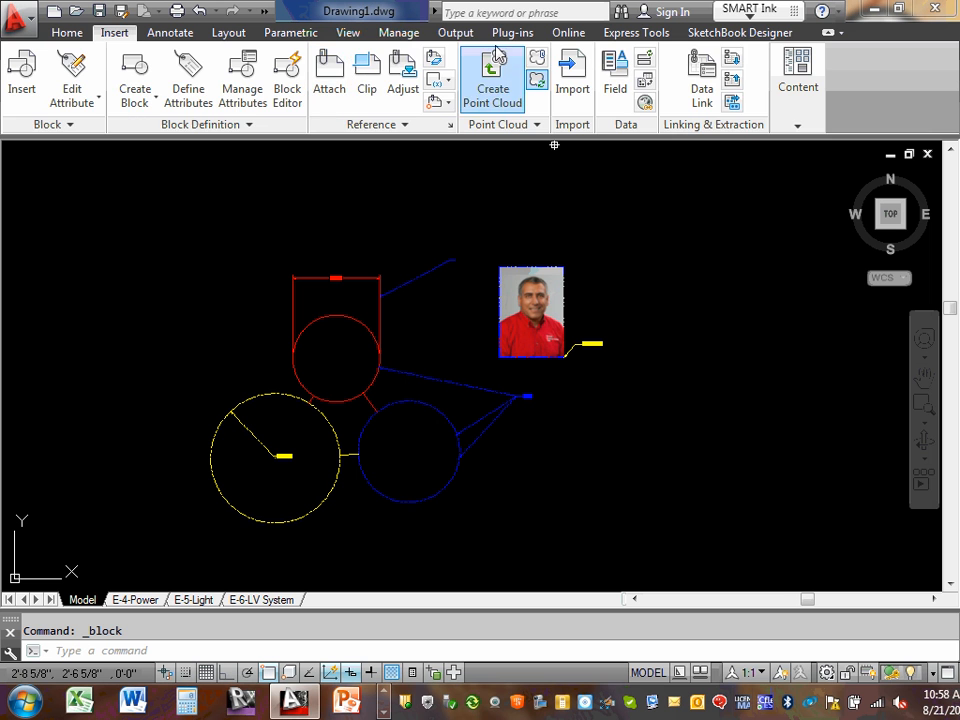
# Look at the options for importing user interface customizations, close them unchanged, and browse the Express Tools commands.
pyautogui.click(400, 36)
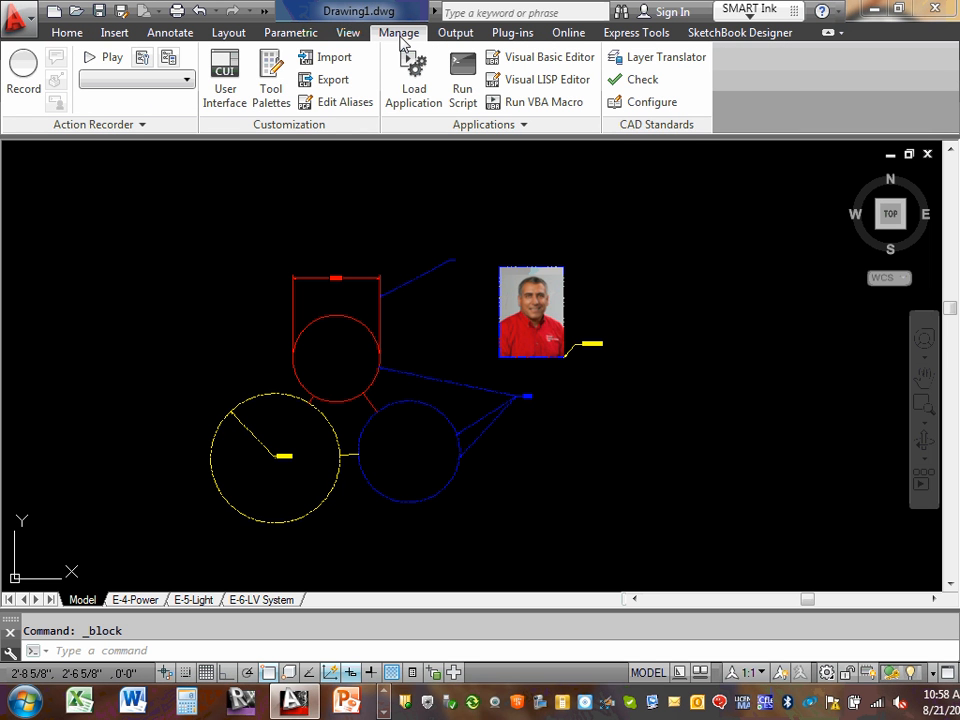
pyautogui.click(334, 59)
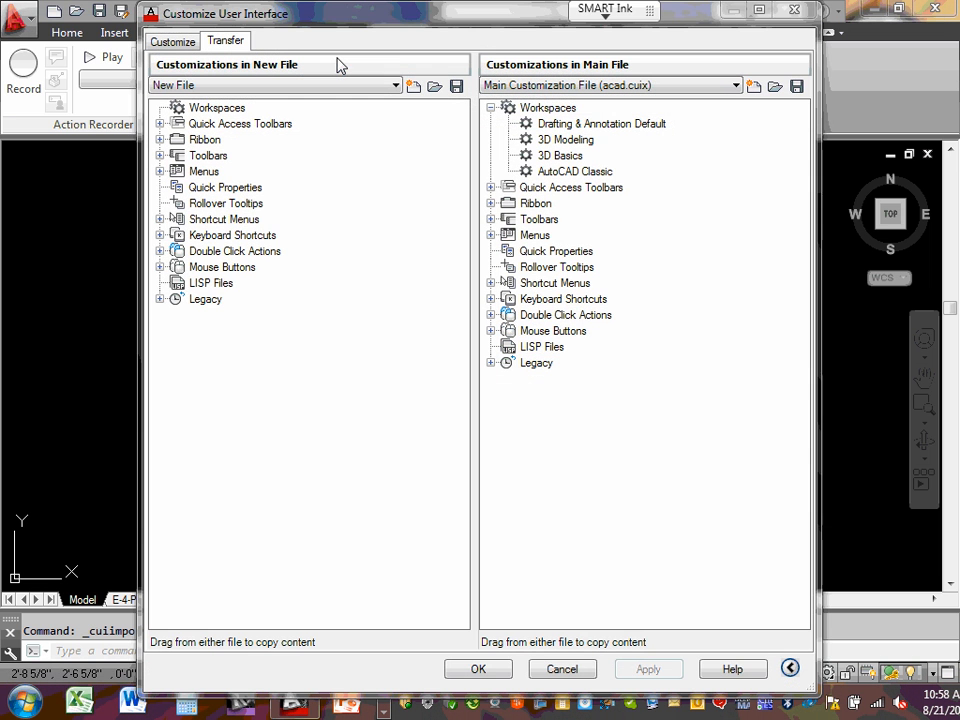
pyautogui.click(794, 9)
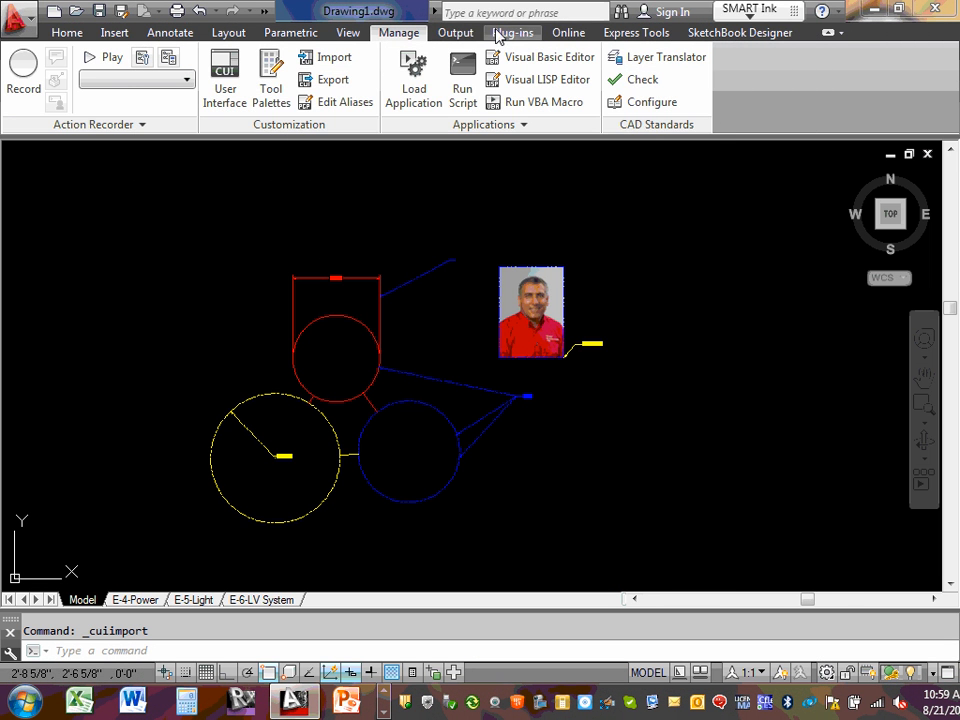
pyautogui.click(457, 32)
pyautogui.click(621, 38)
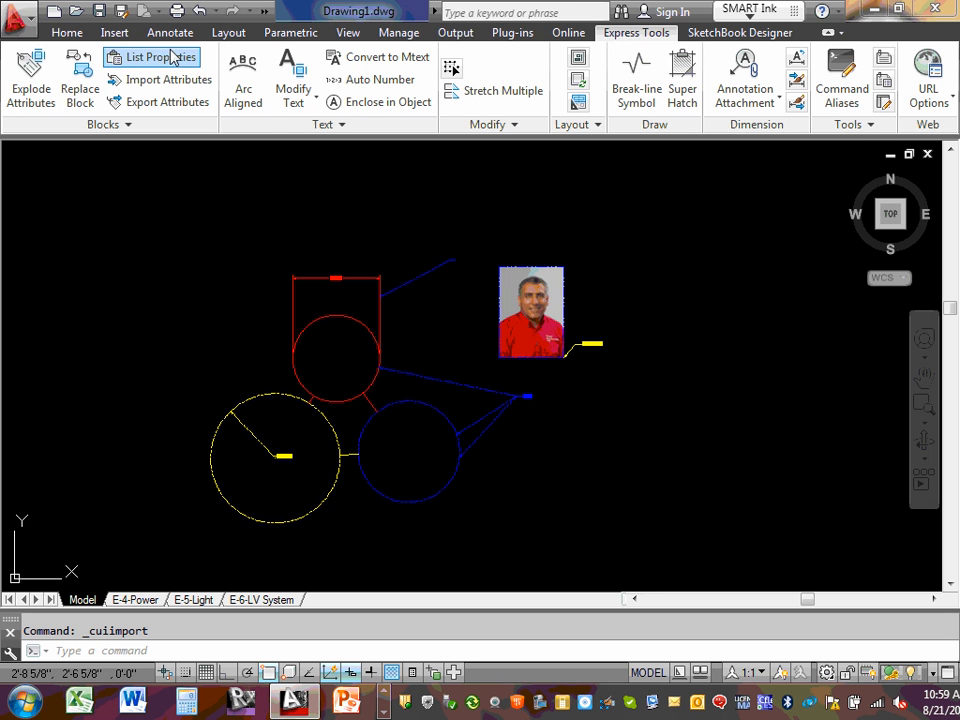
pyautogui.click(66, 34)
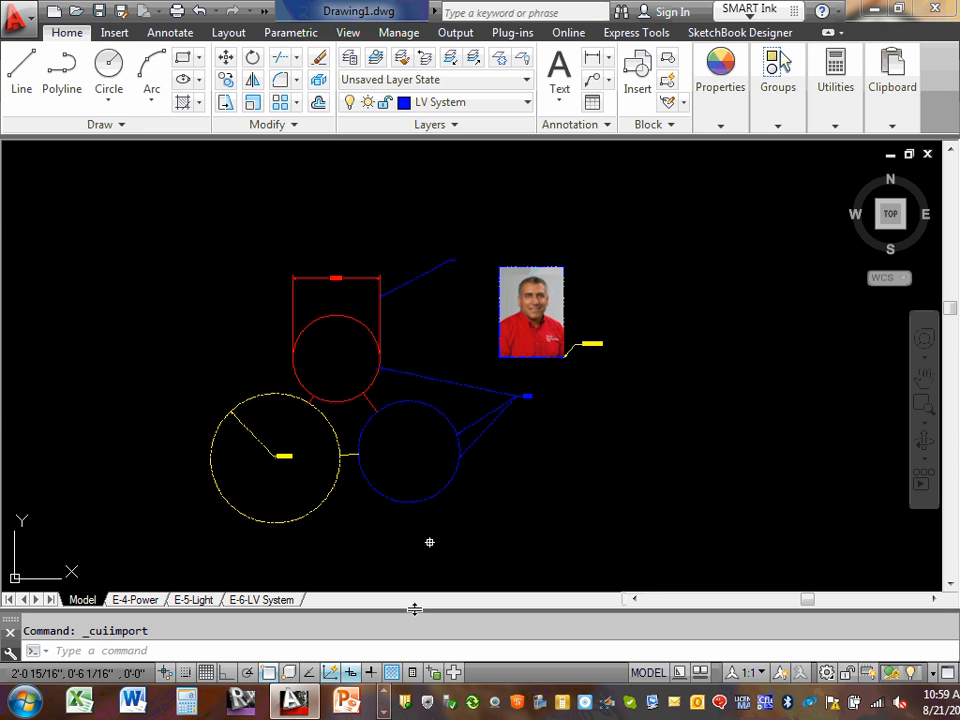
# Delete the photo from the drawing.
pyautogui.scroll(4, 424, 577)
pyautogui.moveTo(371, 473); pyautogui.dragTo(907, 592, button='middle')
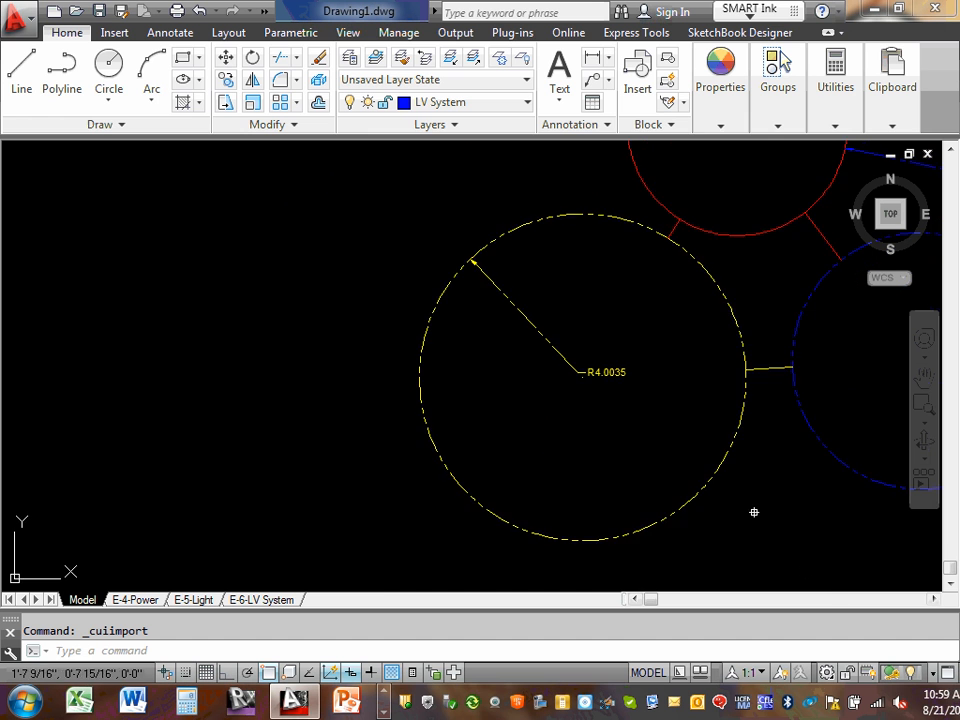
pyautogui.scroll(-2, 752, 511)
pyautogui.moveTo(727, 482); pyautogui.dragTo(220, 459, button='middle')
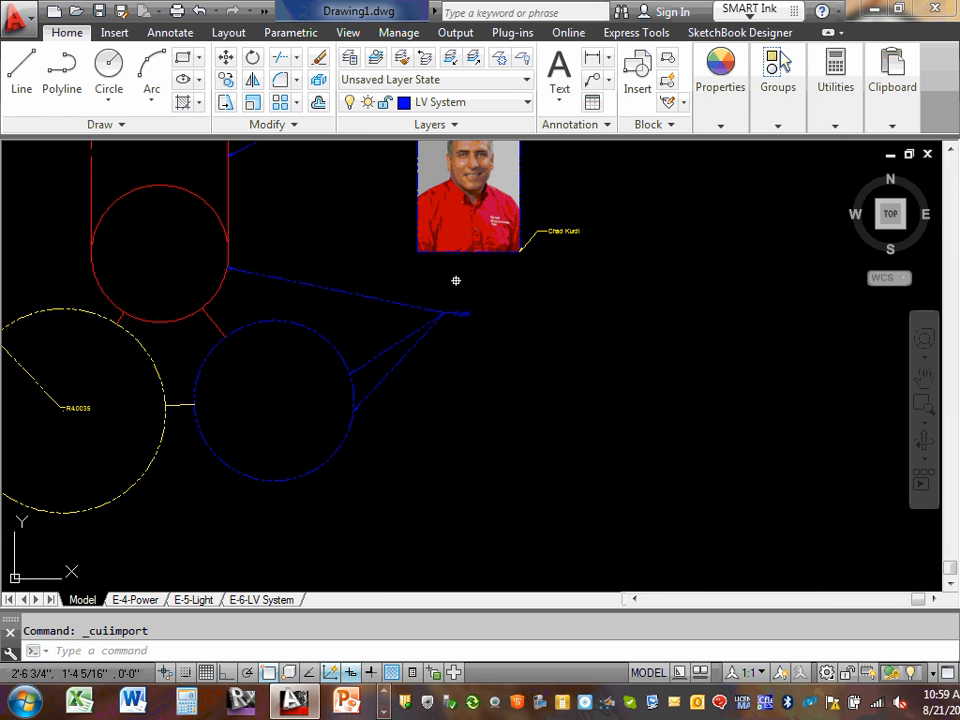
pyautogui.click(476, 253)
pyautogui.press('Delete')
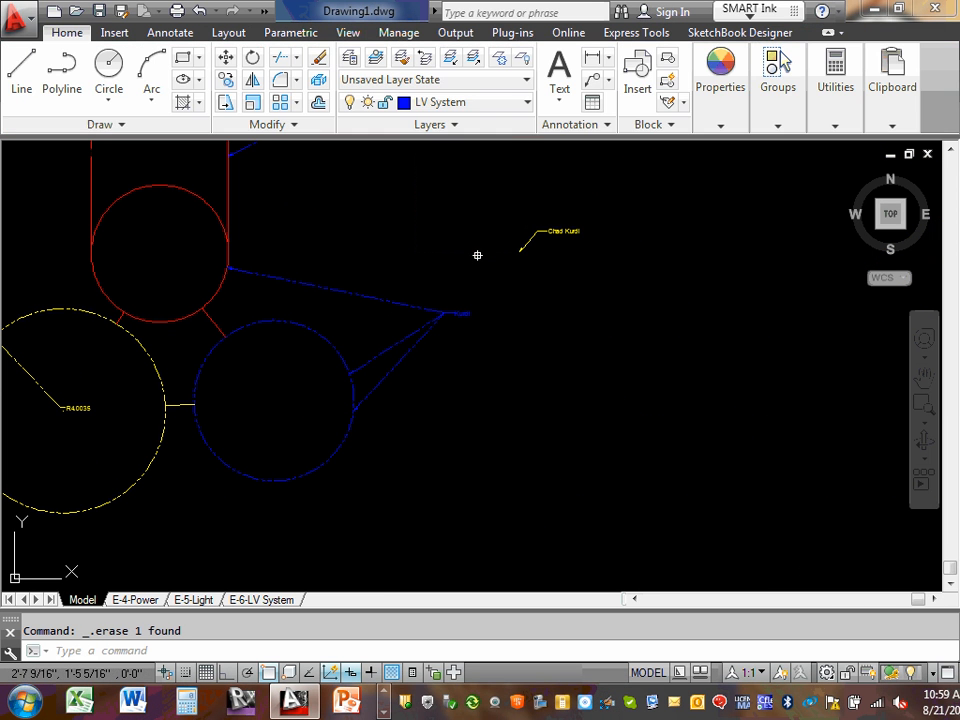
# Delete the yellow name multileader that pointed to the photo's lower-right corner.
pyautogui.click(496, 205)
pyautogui.click(621, 294)
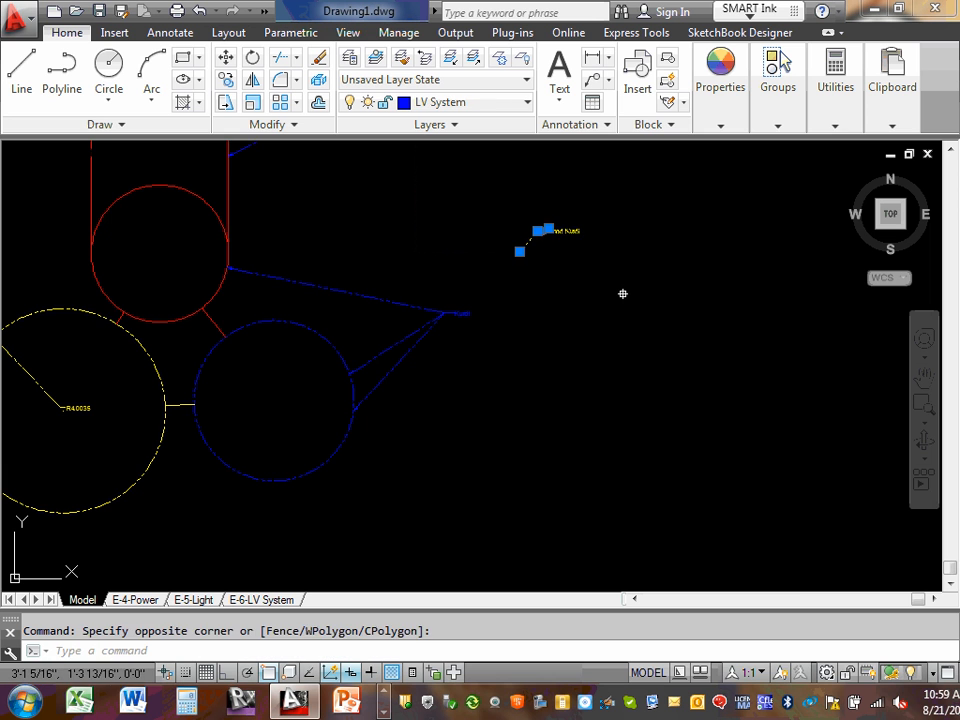
pyautogui.press('Delete')
pyautogui.scroll(-5, 510, 322)
pyautogui.scroll(5, 510, 322)
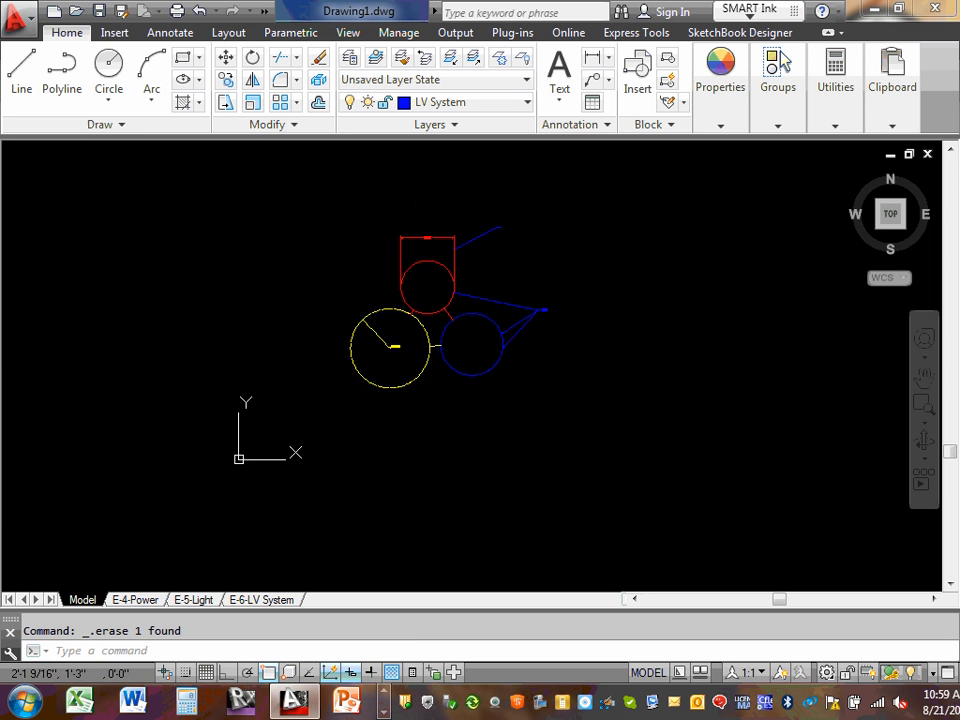
pyautogui.moveTo(444, 313); pyautogui.dragTo(494, 377, button='middle')
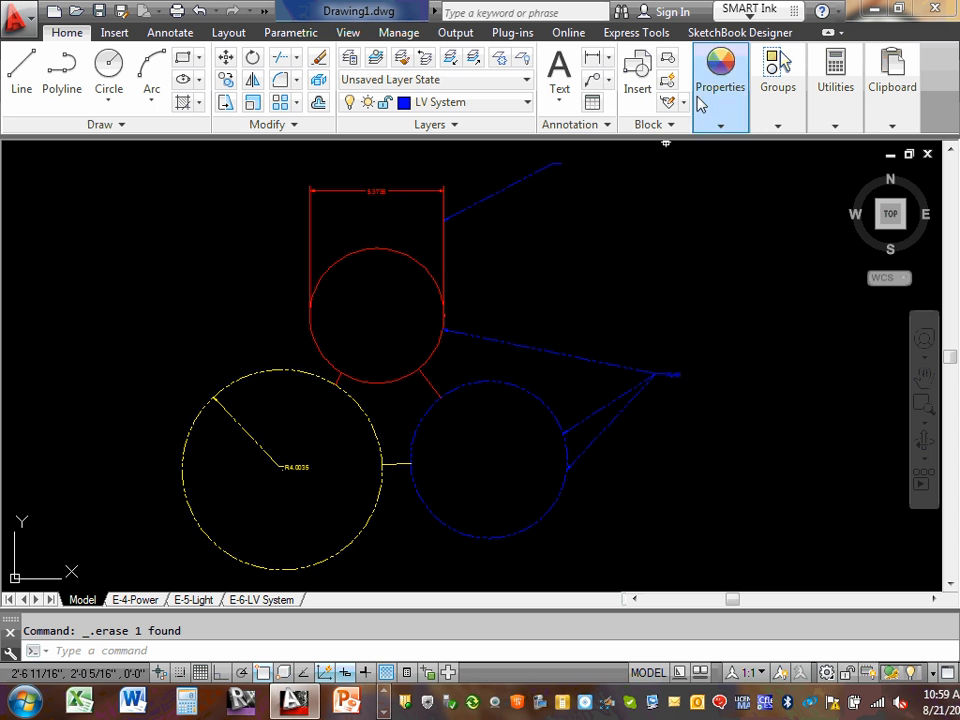
pyautogui.click(780, 128)
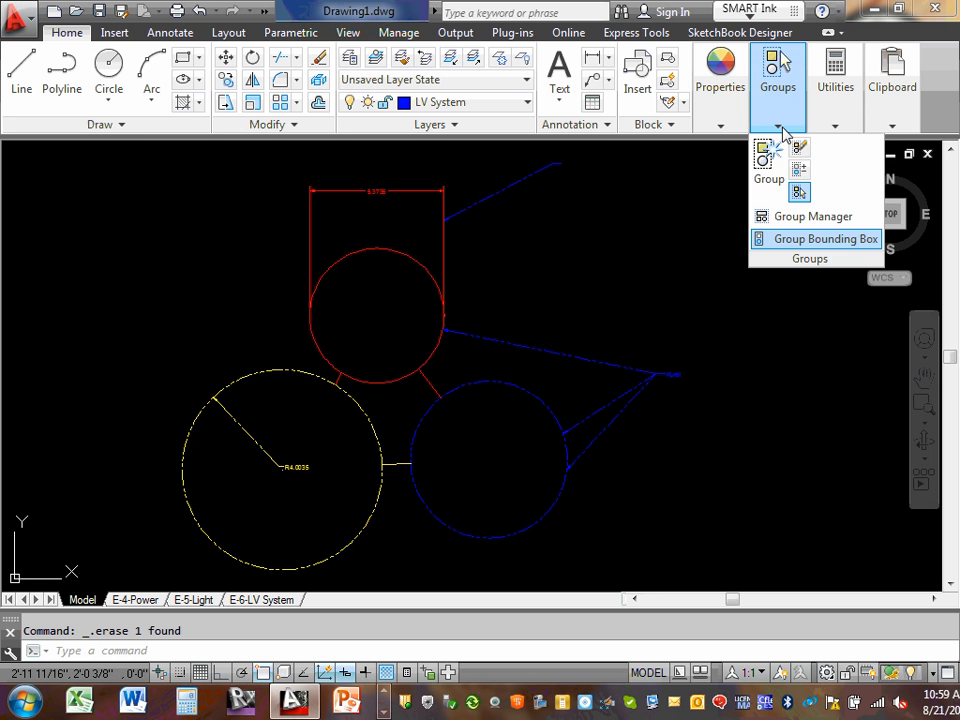
pyautogui.click(668, 126)
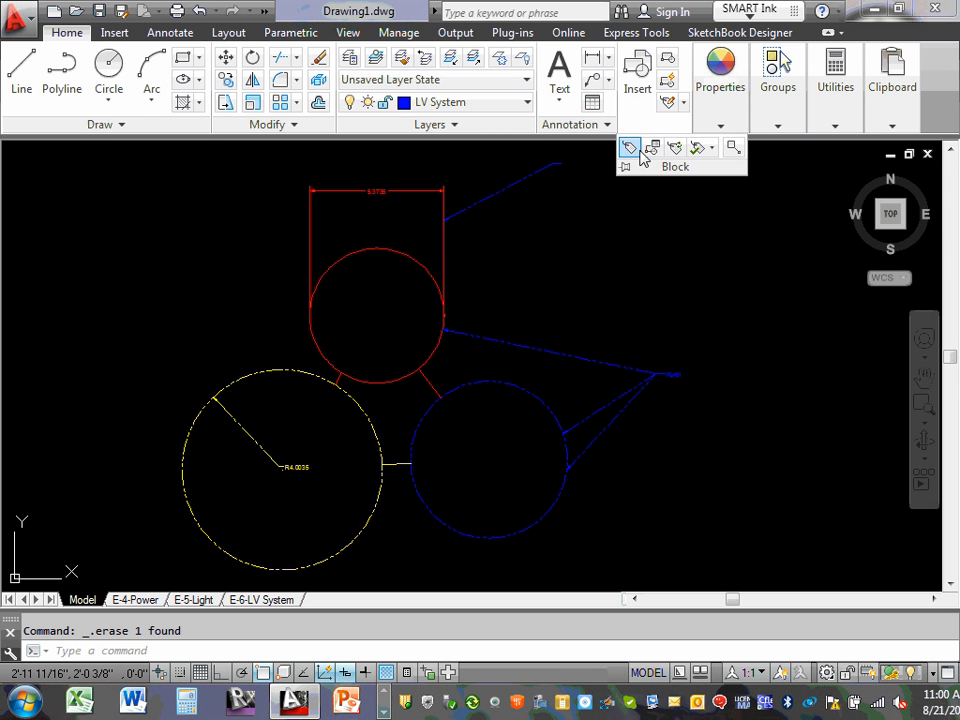
pyautogui.click(617, 209)
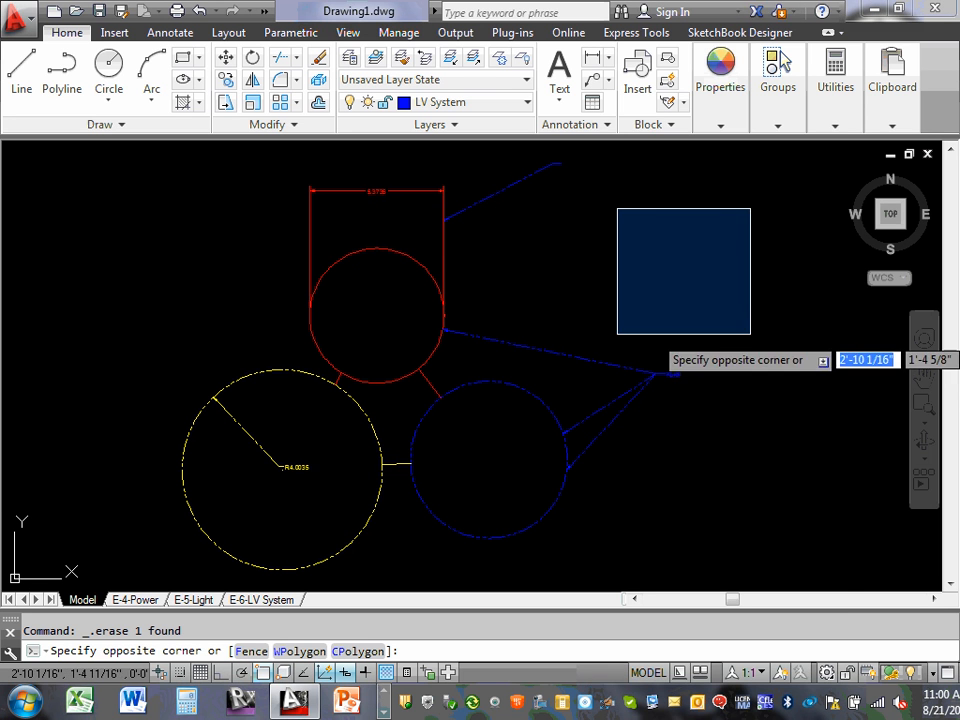
pyautogui.click(750, 333)
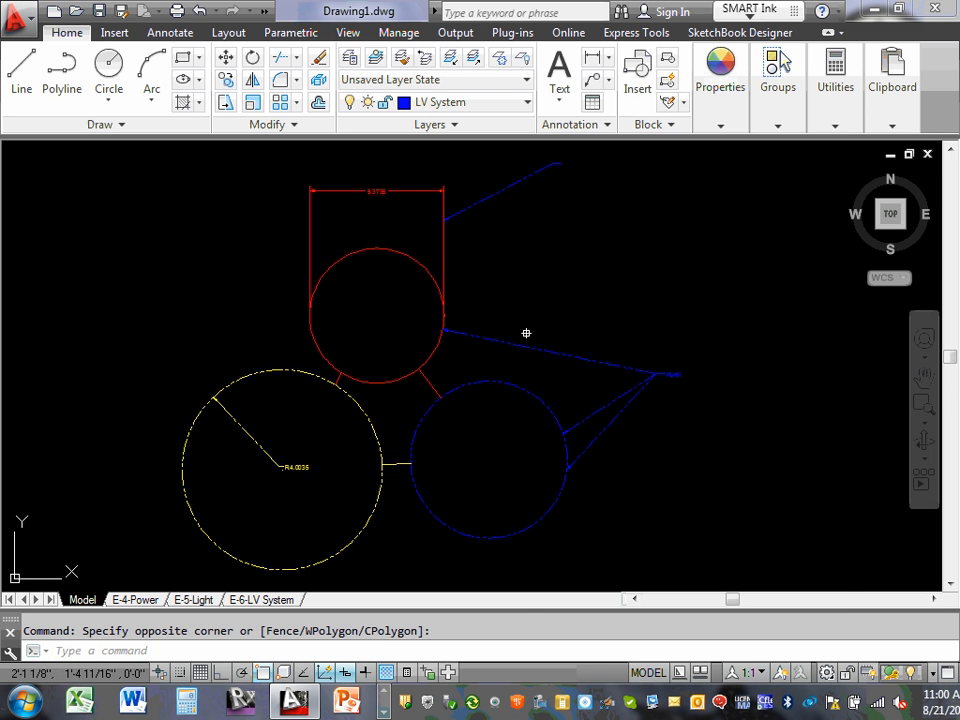
pyautogui.click(383, 711)
pyautogui.click(383, 712)
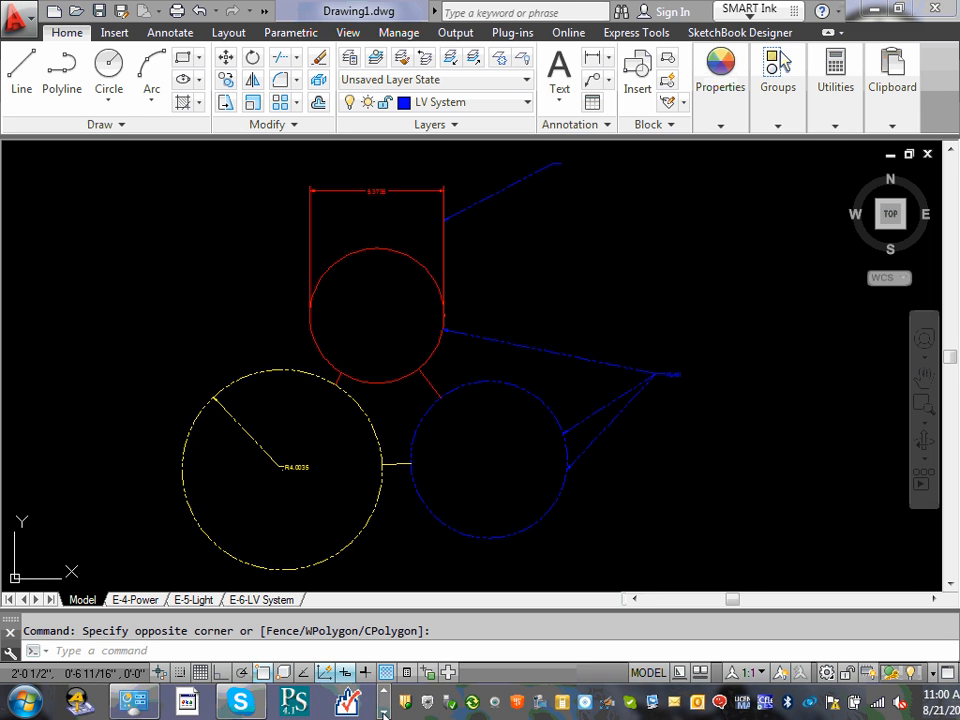
pyautogui.click(383, 711)
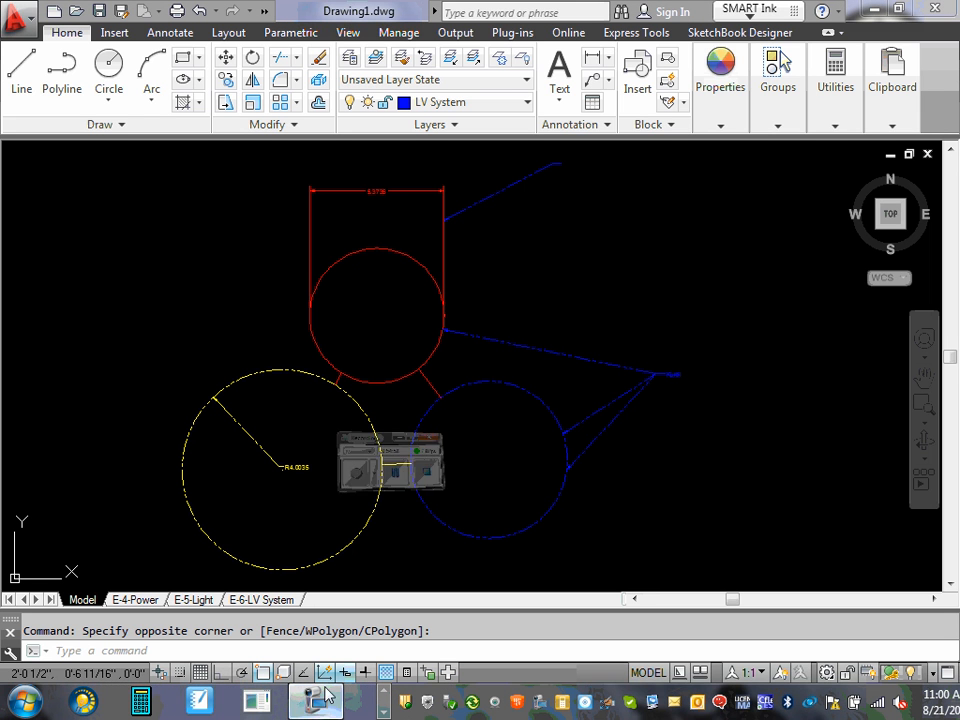